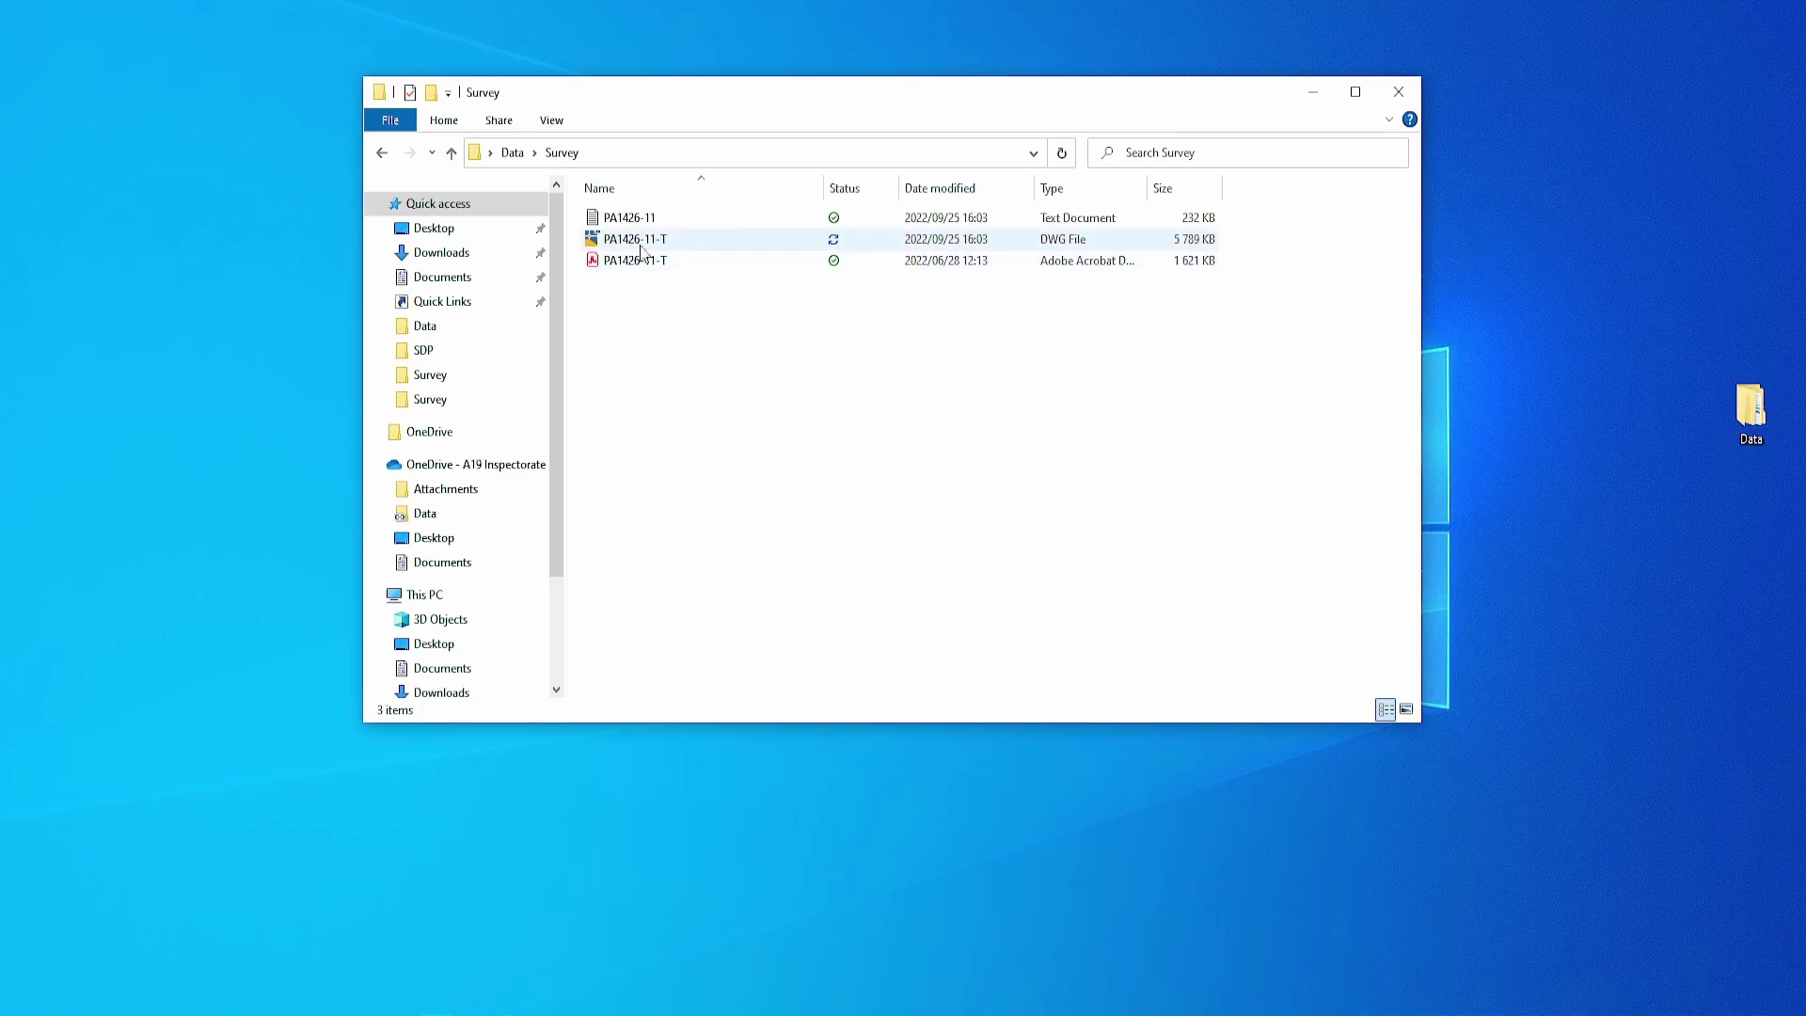
Open the PA1426-11-T drawing from the Survey folder in Civil 3D and examine its point codes and elevation labels up close
{"action": "double_click", "coordinate": [646, 241]}
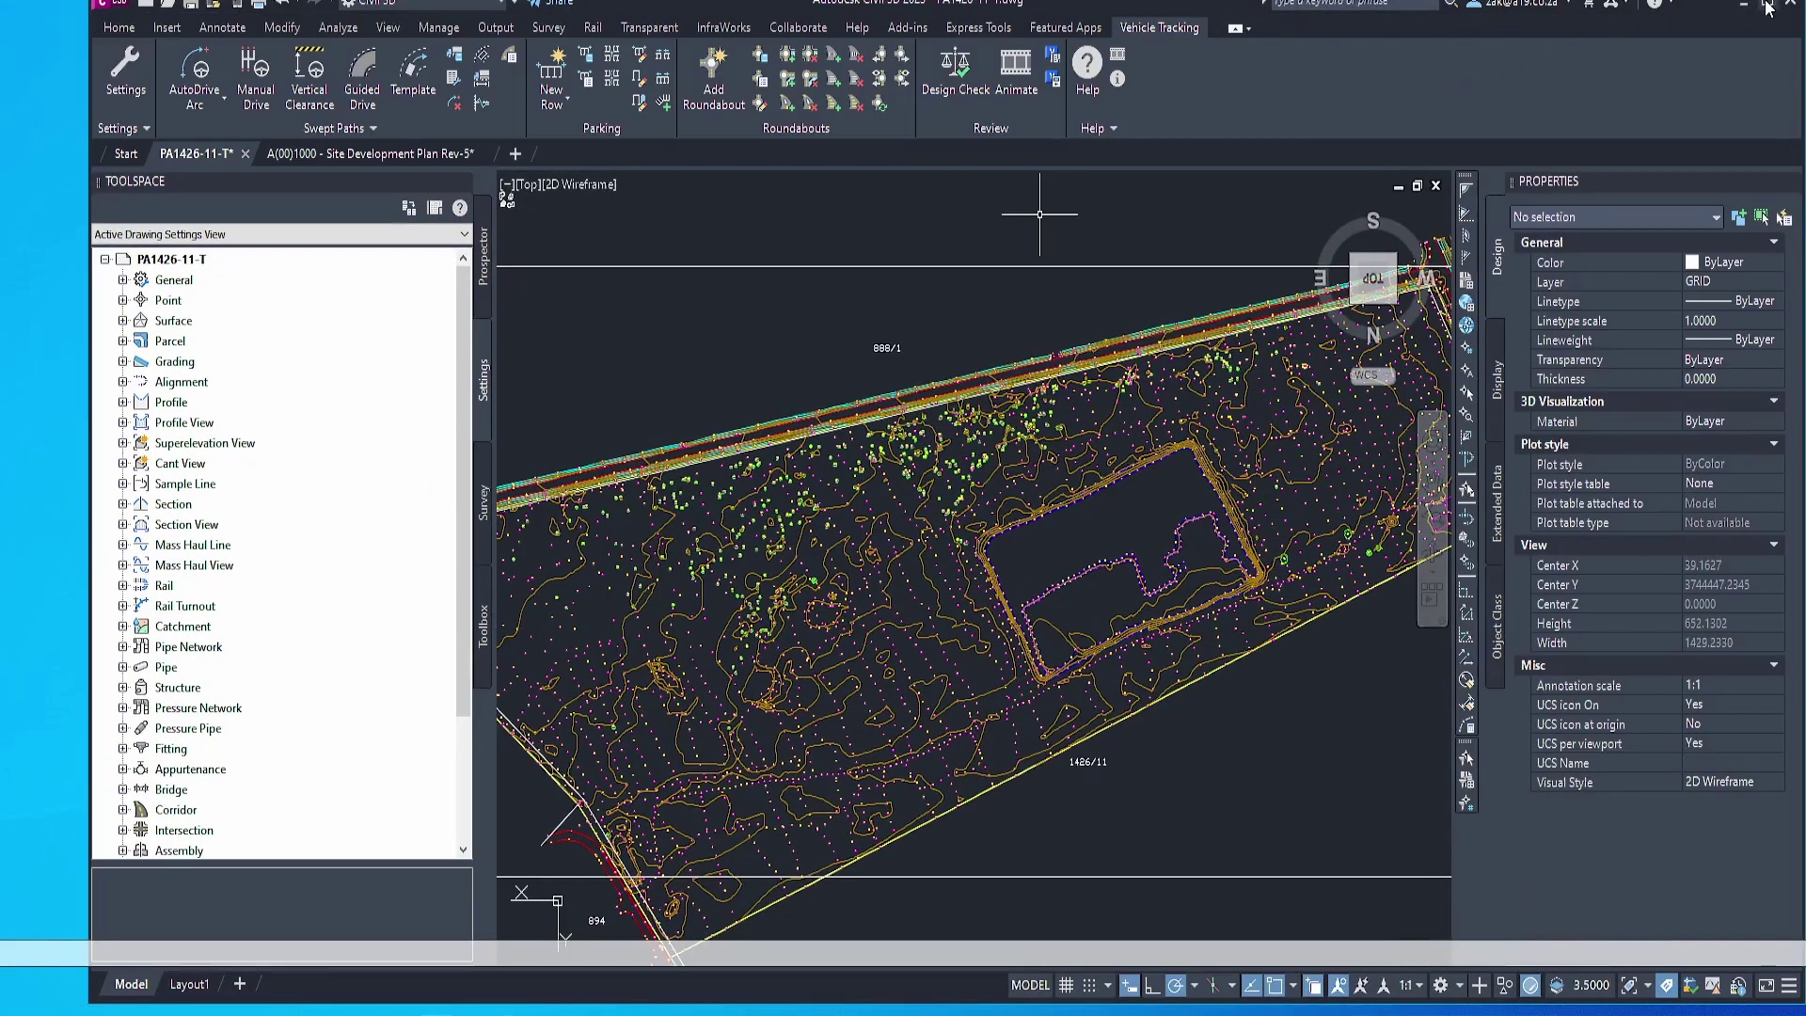
{"action": "left_click", "coordinate": [1767, 8]}
{"action": "scroll", "coordinate": [943, 564], "scroll_direction": "up", "scroll_amount": 5}
{"action": "middle_click_drag", "start_coordinate": [1000, 552], "coordinate": [955, 554]}
{"action": "scroll", "coordinate": [1081, 633], "scroll_direction": "up", "scroll_amount": 8}
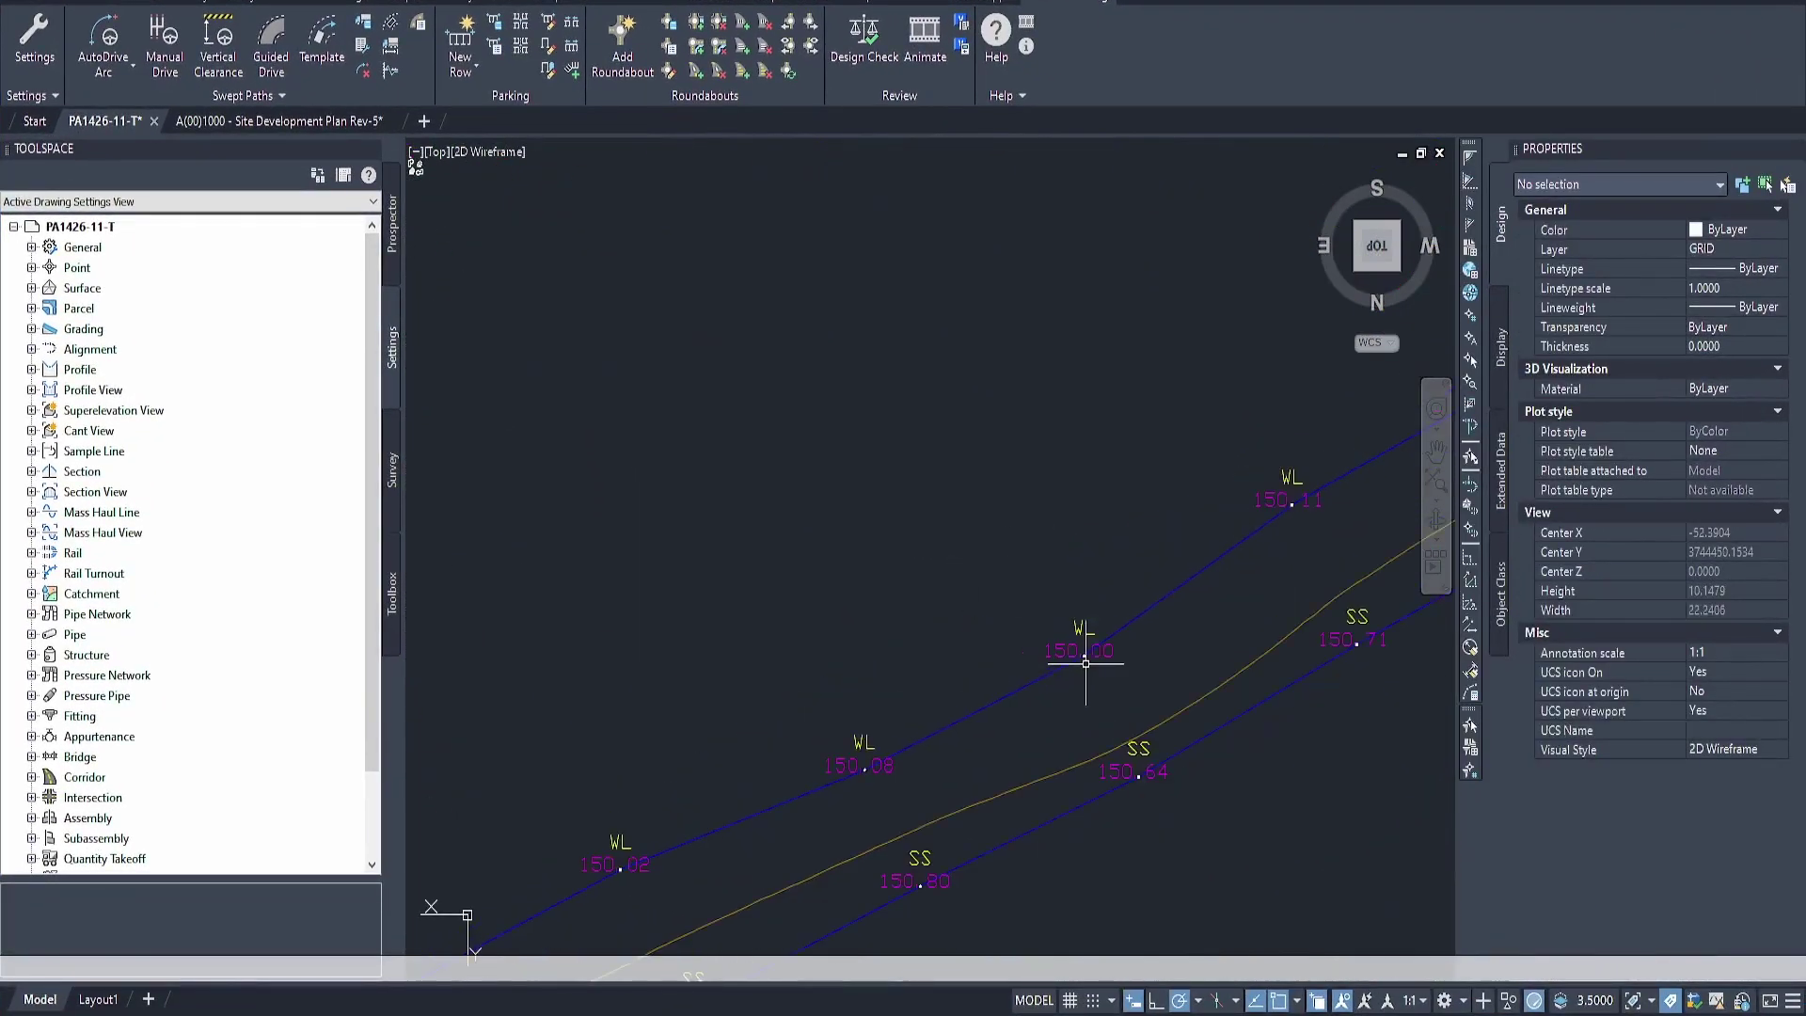
{"action": "left_click", "coordinate": [919, 625]}
Examine the road lines, pipeline servitude, contours and site boundary across the survey drawing
{"action": "scroll", "coordinate": [846, 635], "scroll_direction": "down", "scroll_amount": 12}
{"action": "scroll", "coordinate": [833, 643], "scroll_direction": "down", "scroll_amount": 5}
{"action": "scroll", "coordinate": [602, 659], "scroll_direction": "up", "scroll_amount": 5}
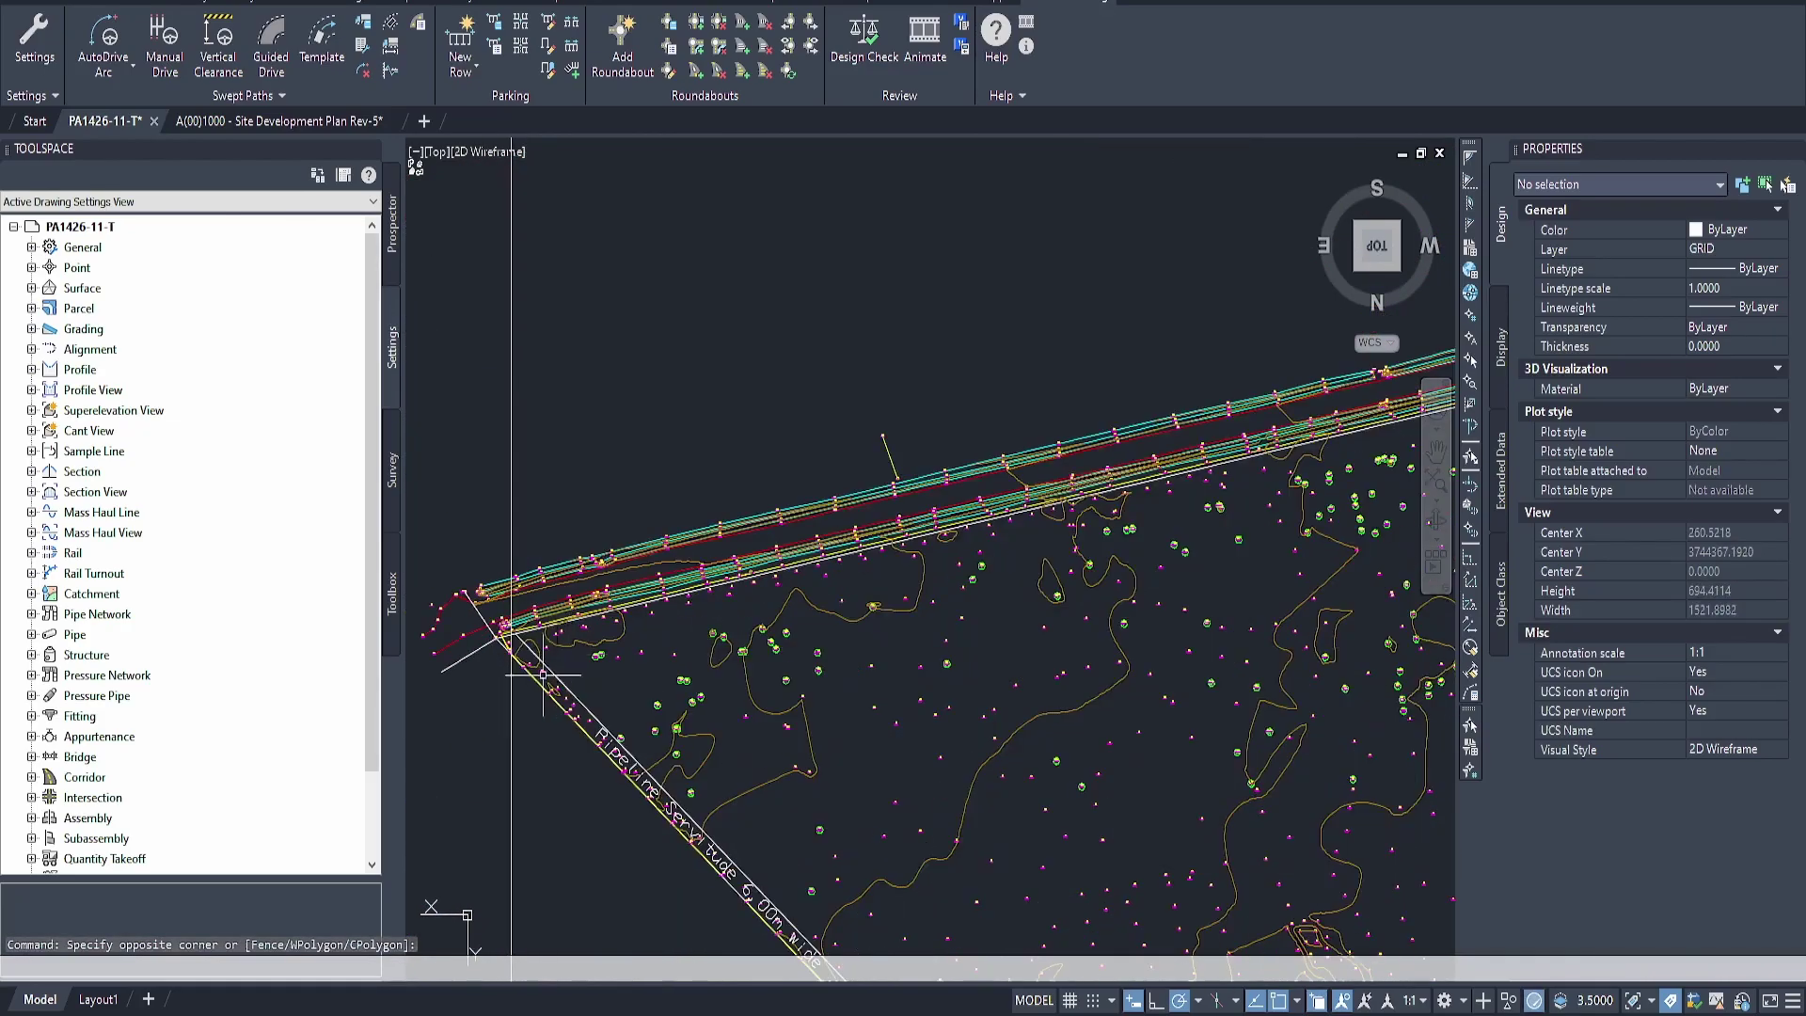
{"action": "middle_click_drag", "start_coordinate": [612, 633], "coordinate": [797, 562]}
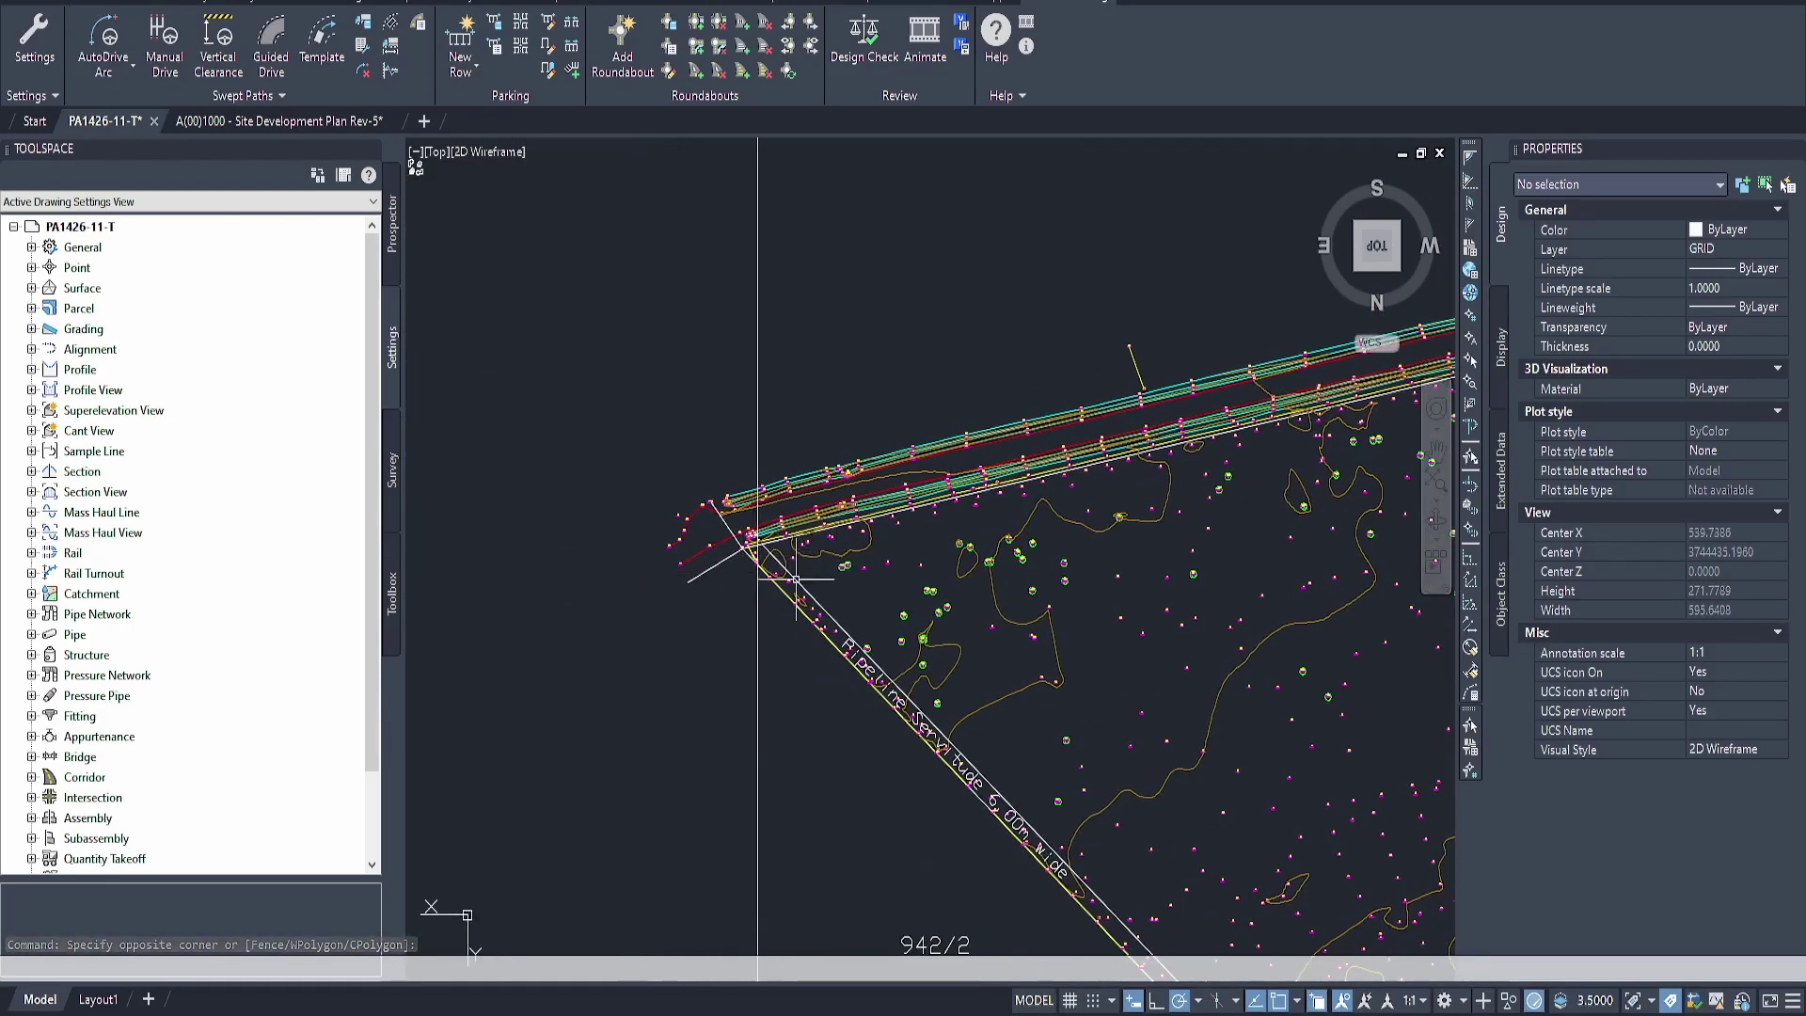
{"action": "middle_click_drag", "start_coordinate": [950, 616], "coordinate": [809, 571]}
{"action": "scroll", "coordinate": [1020, 656], "scroll_direction": "up", "scroll_amount": 2}
{"action": "middle_click_drag", "start_coordinate": [1073, 668], "coordinate": [800, 548]}
{"action": "scroll", "coordinate": [870, 557], "scroll_direction": "down", "scroll_amount": 2}
{"action": "middle_click_drag", "start_coordinate": [932, 580], "coordinate": [927, 519]}
{"action": "scroll", "coordinate": [926, 519], "scroll_direction": "down", "scroll_amount": 4}
{"action": "scroll", "coordinate": [1080, 544], "scroll_direction": "up", "scroll_amount": 1}
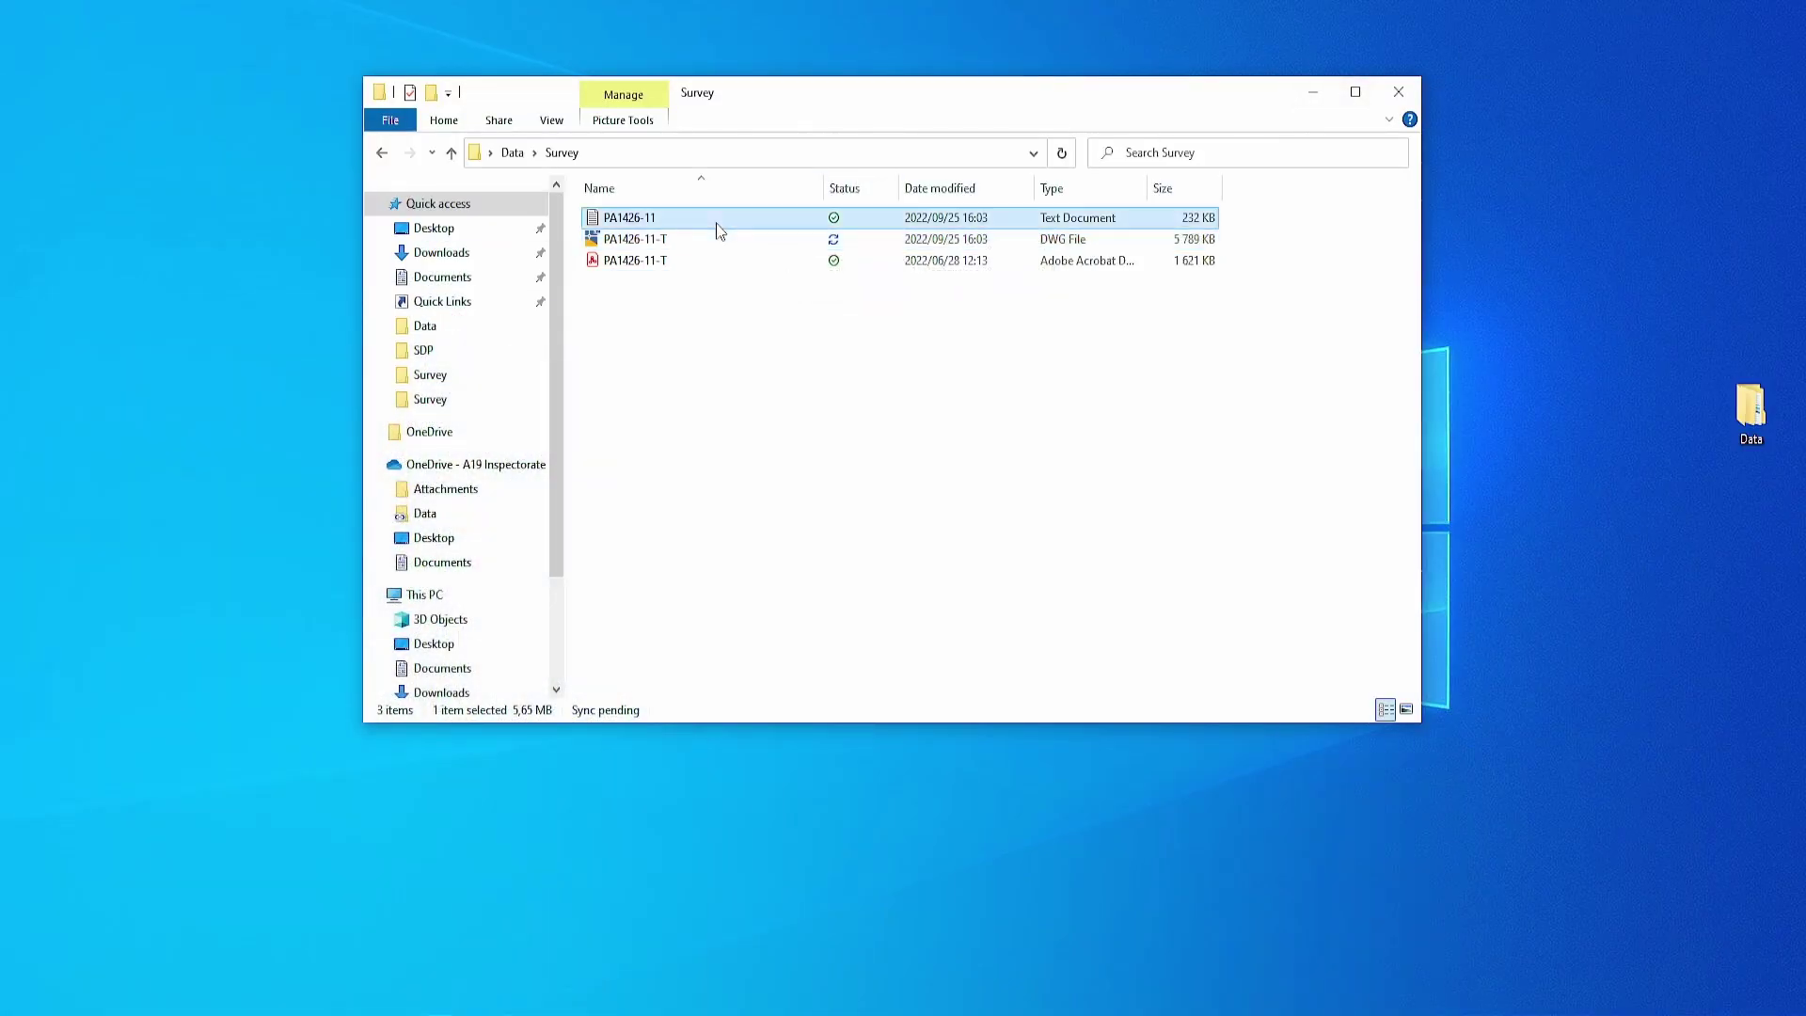
Open the PA1426-11 text file in Notepad, review its survey point codes and coordinates, and close it
{"action": "double_click", "coordinate": [715, 222]}
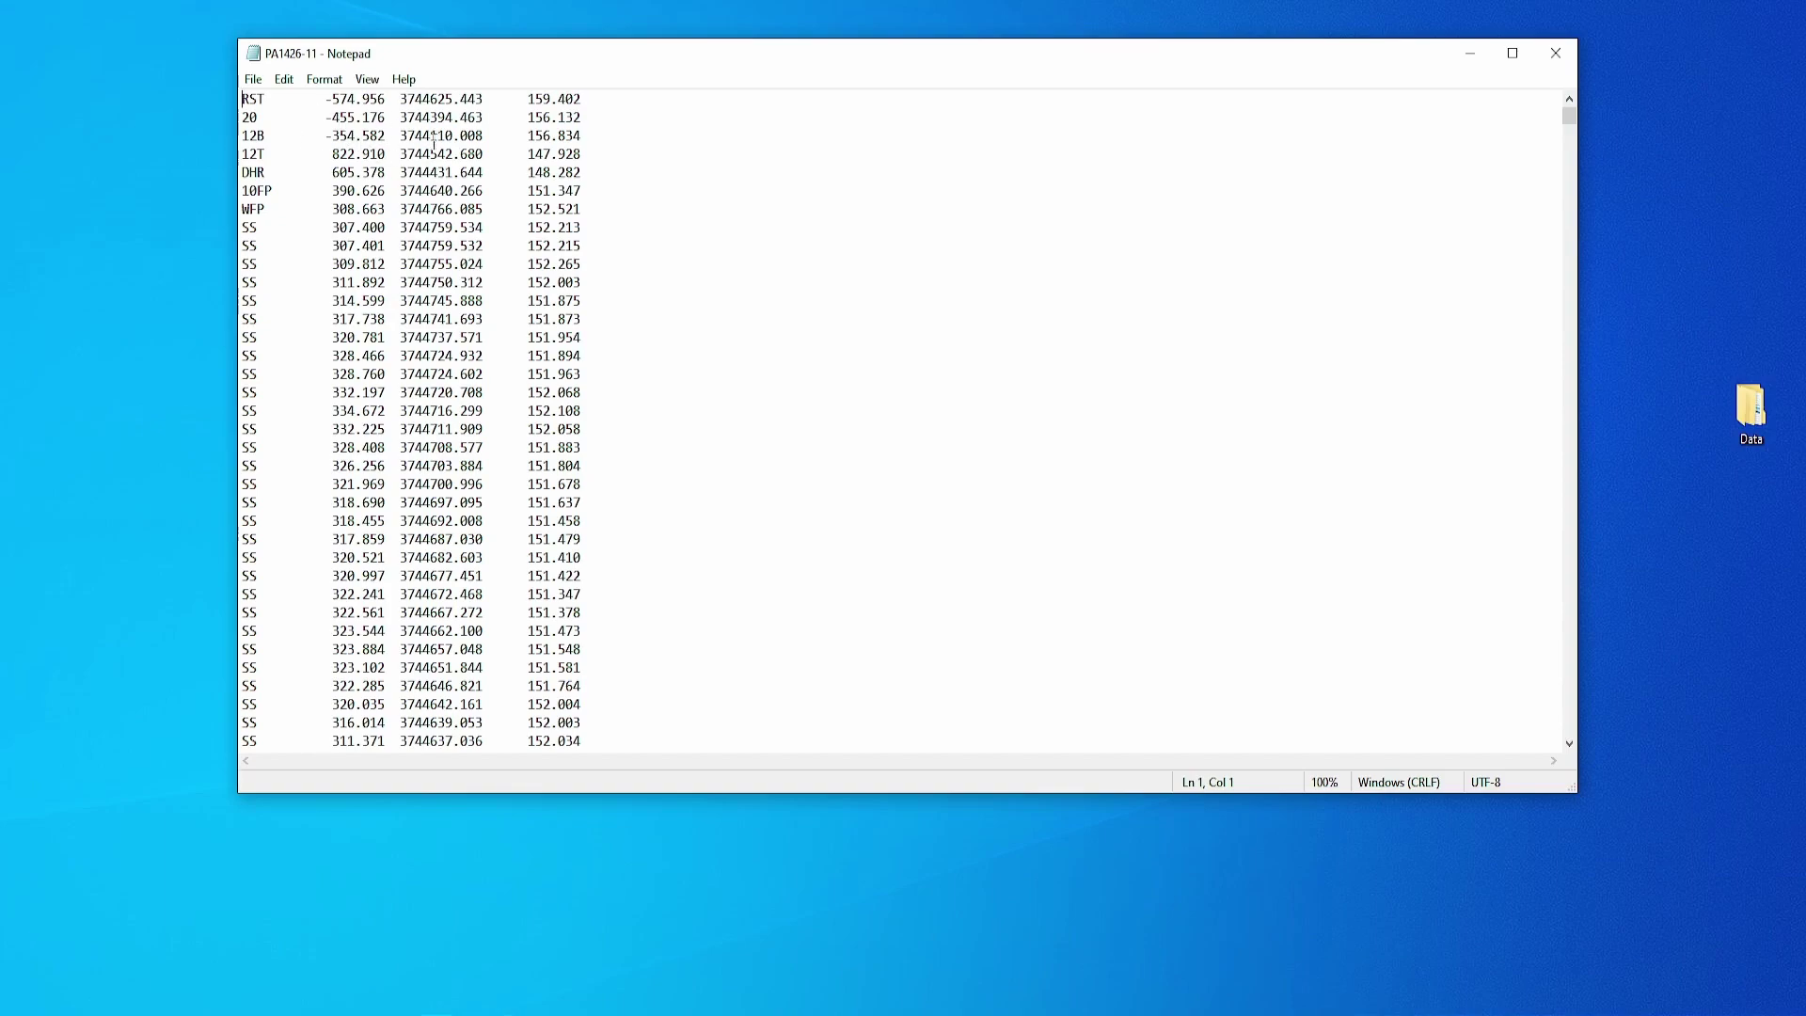
{"action": "left_click", "coordinate": [1556, 57]}
Return to the PA1426-11-T drawing in Civil 3D and create a new blank drawing
{"action": "double_click", "coordinate": [667, 241]}
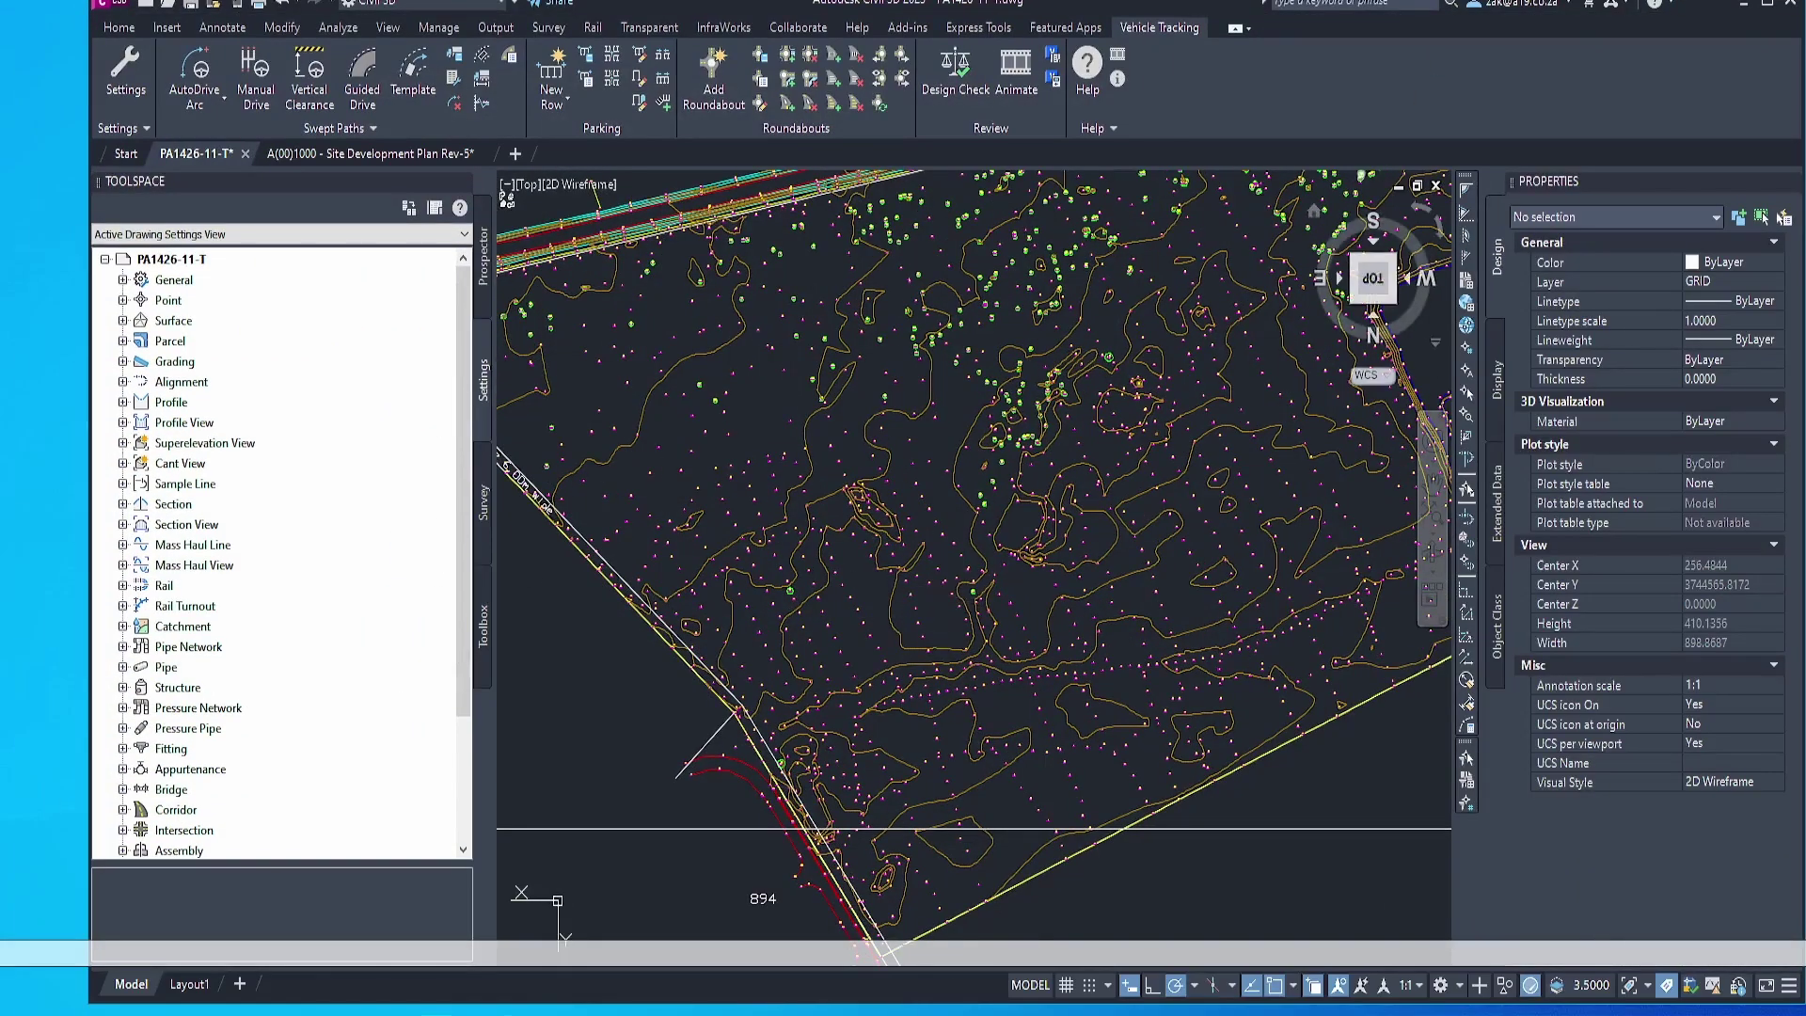
{"action": "left_click", "coordinate": [1766, 6]}
{"action": "scroll", "coordinate": [1028, 504], "scroll_direction": "down", "scroll_amount": 8}
{"action": "middle_click_drag", "start_coordinate": [1029, 504], "coordinate": [948, 469]}
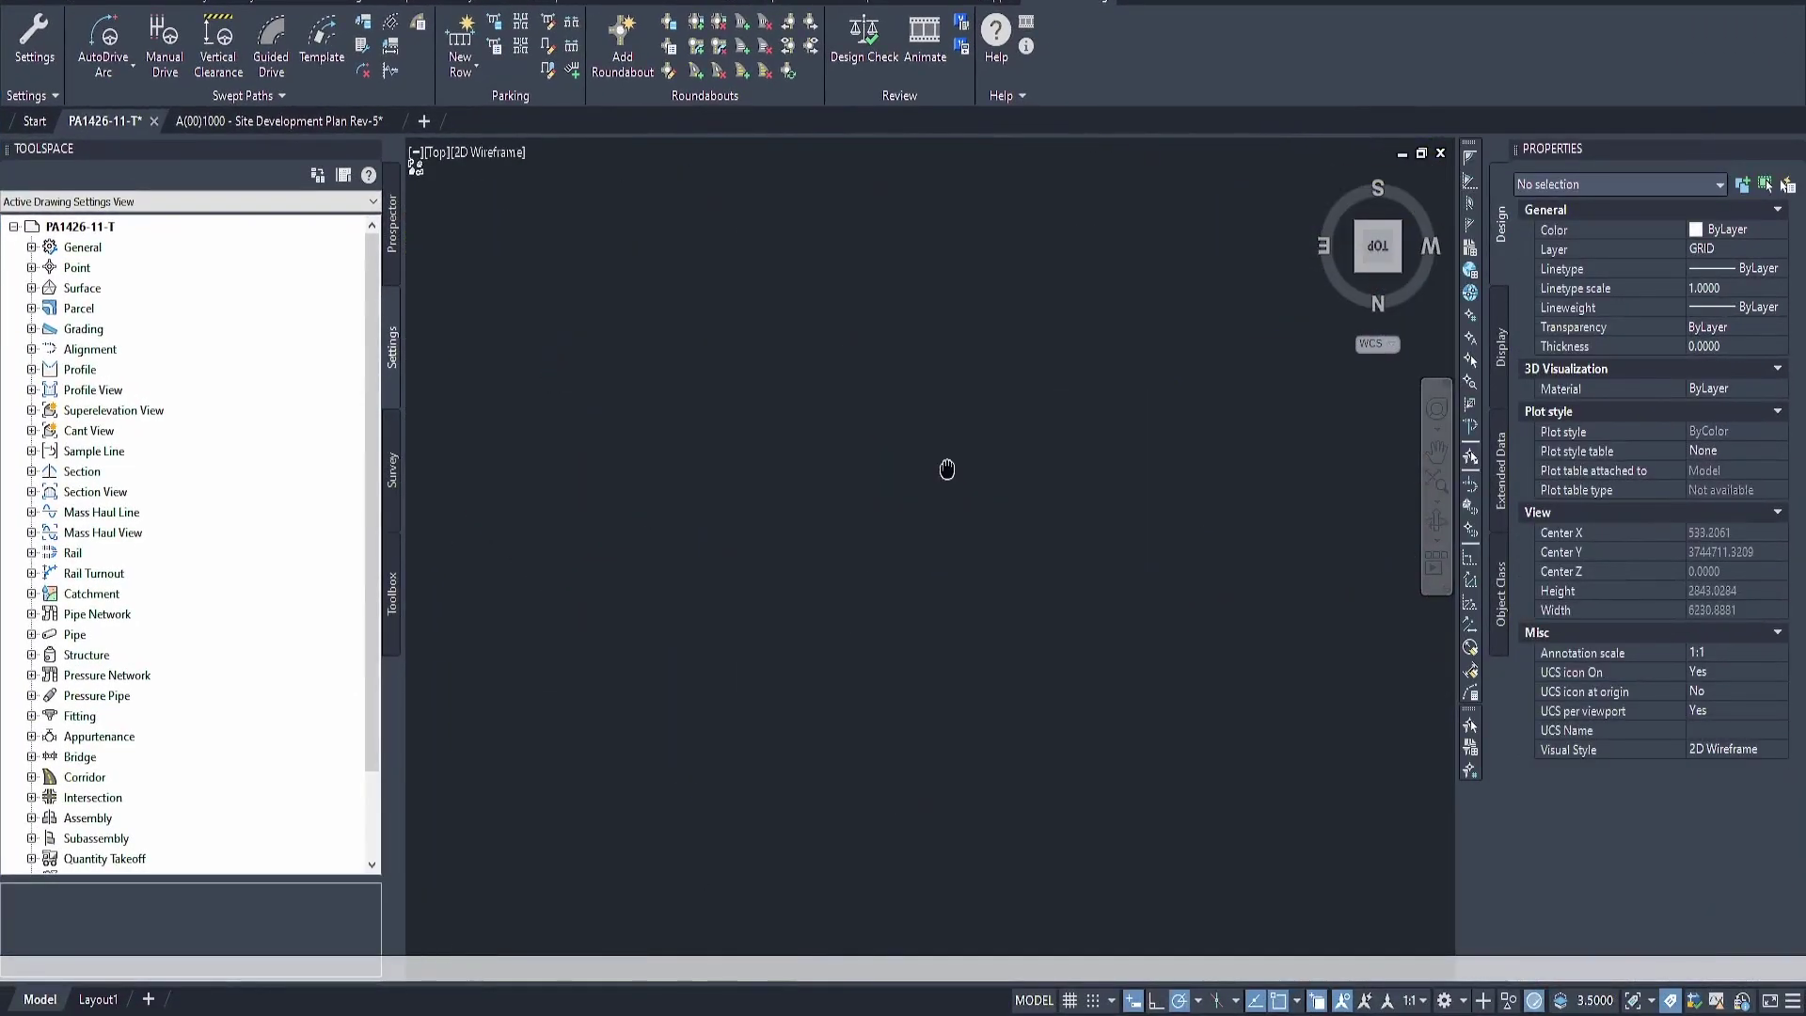
{"action": "left_click", "coordinate": [426, 123]}
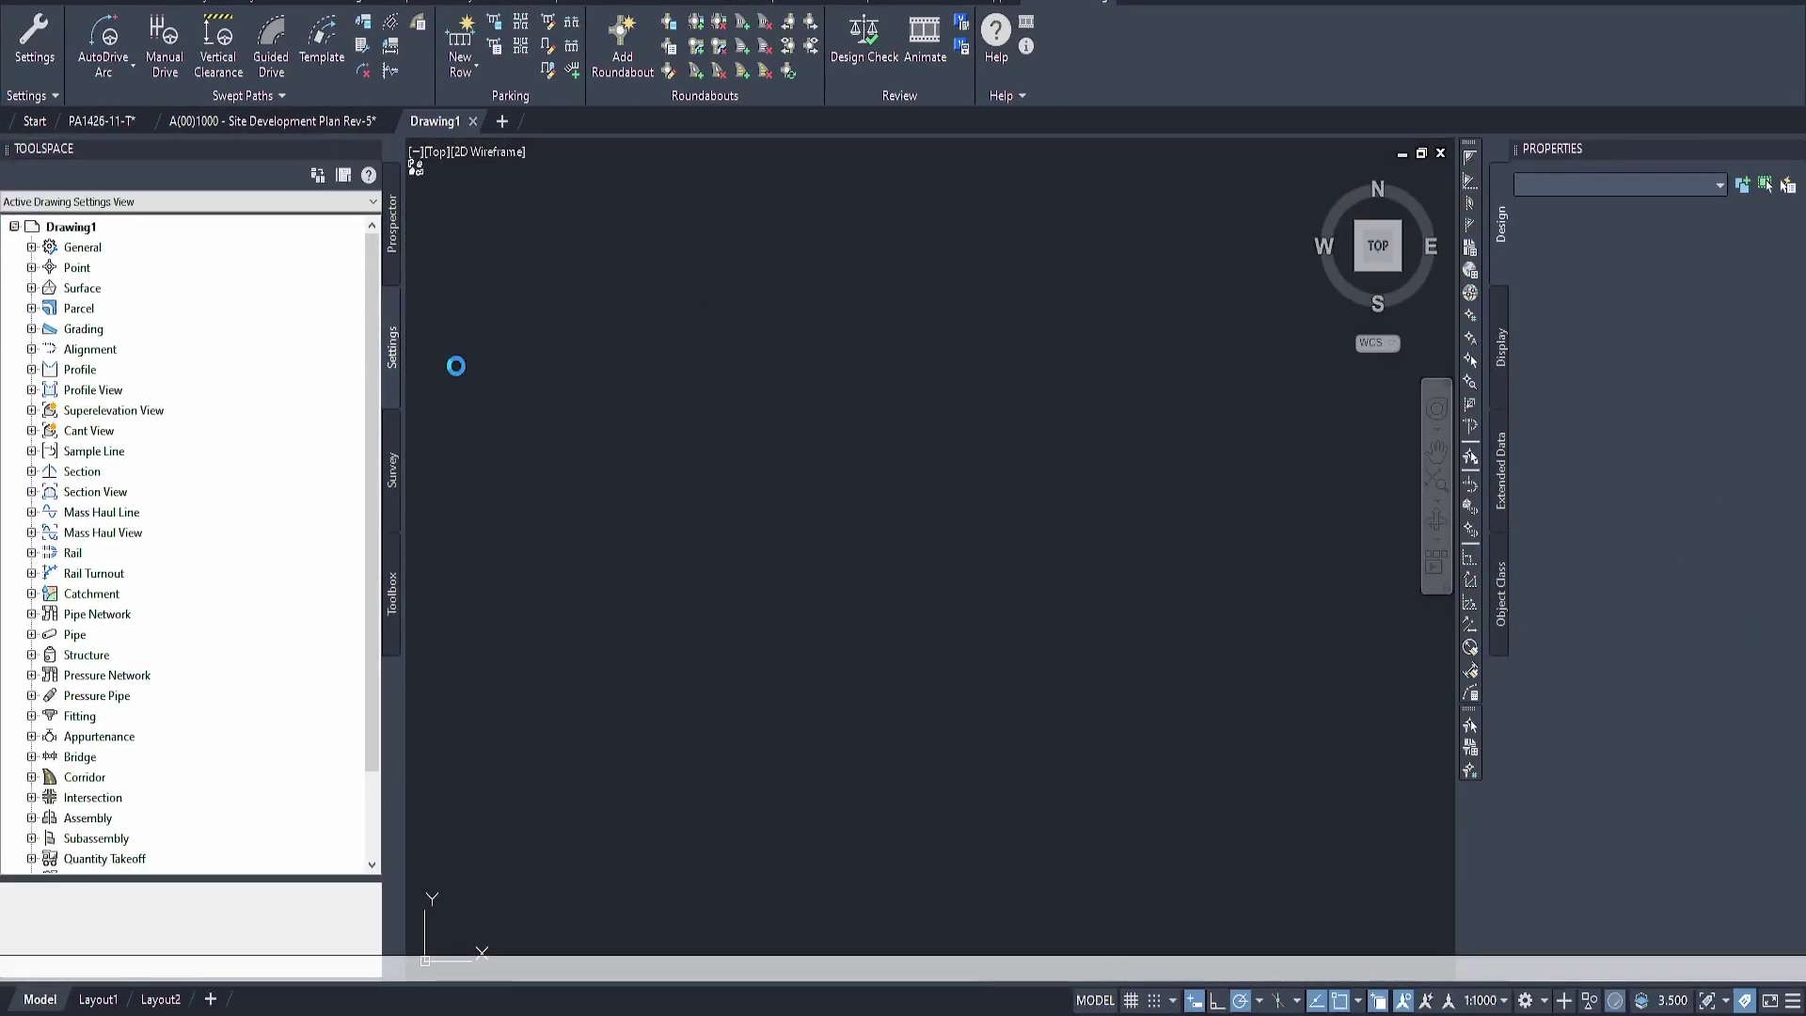
In the PA1426-11-T drawing, pick a boundary line and a survey point, and select all similar objects
{"action": "left_click", "coordinate": [107, 118]}
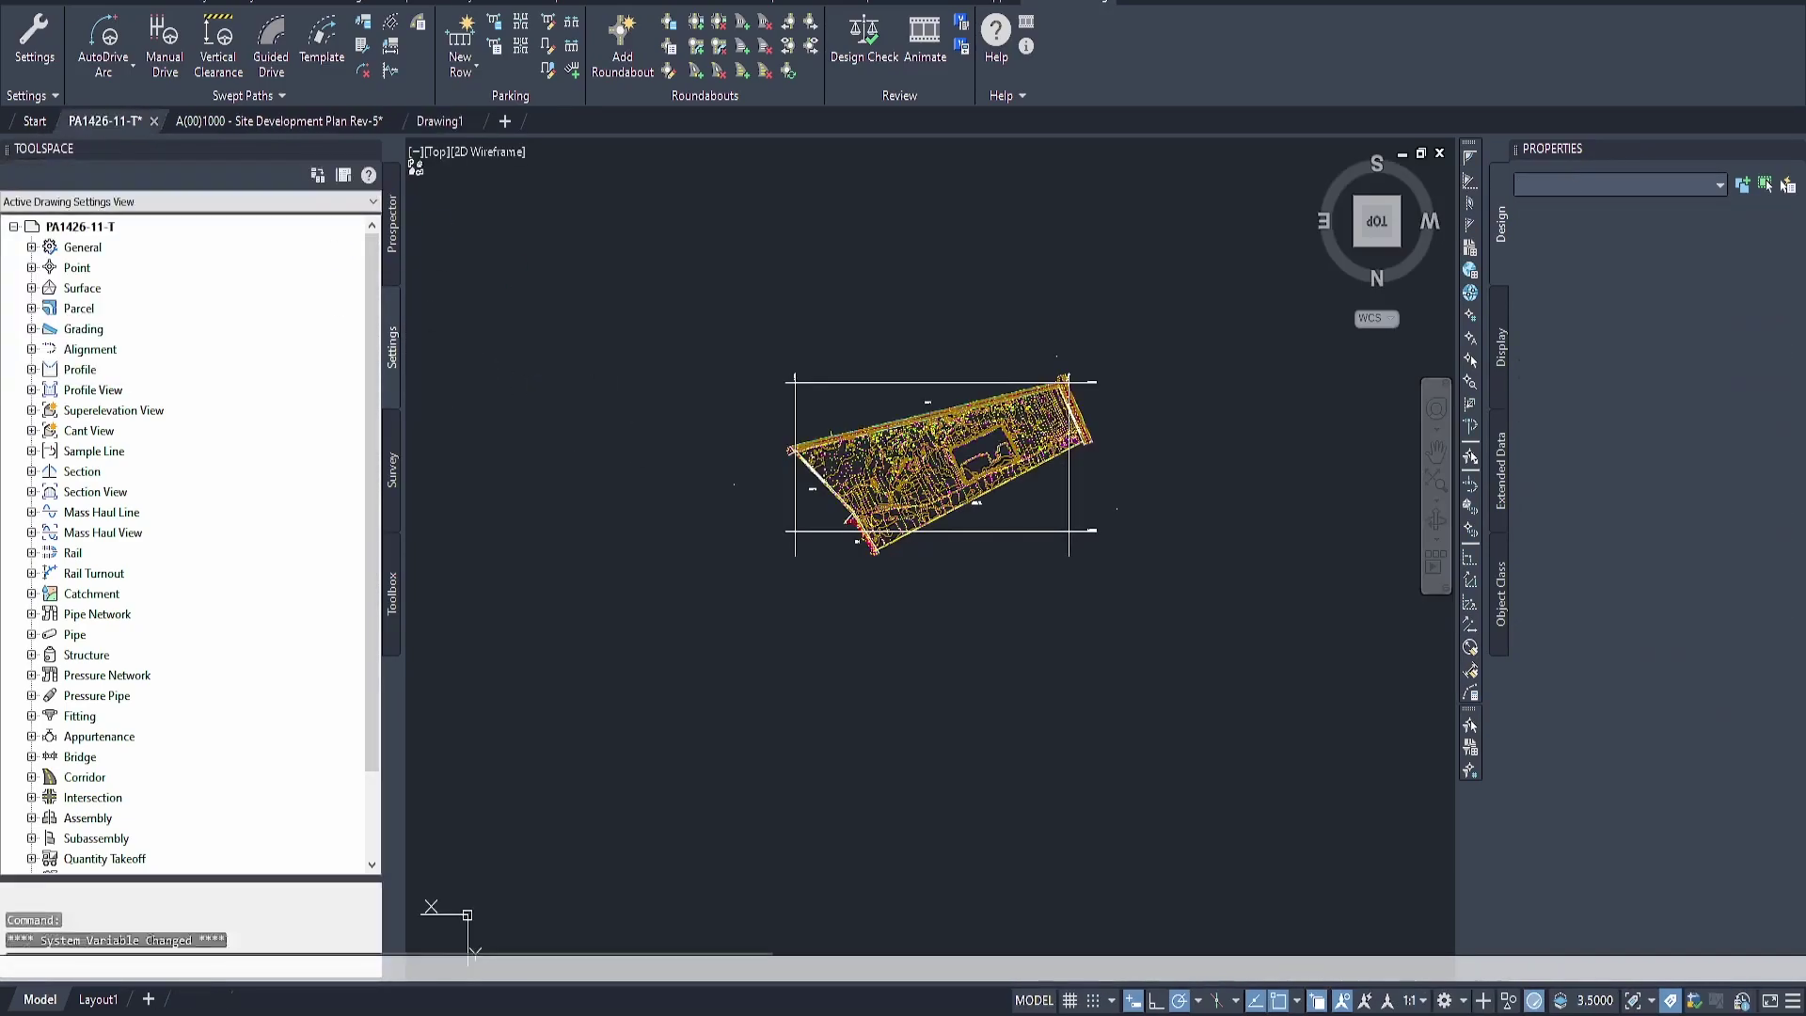
{"action": "scroll", "coordinate": [937, 536], "scroll_direction": "up", "scroll_amount": 5}
{"action": "scroll", "coordinate": [937, 535], "scroll_direction": "up", "scroll_amount": 10}
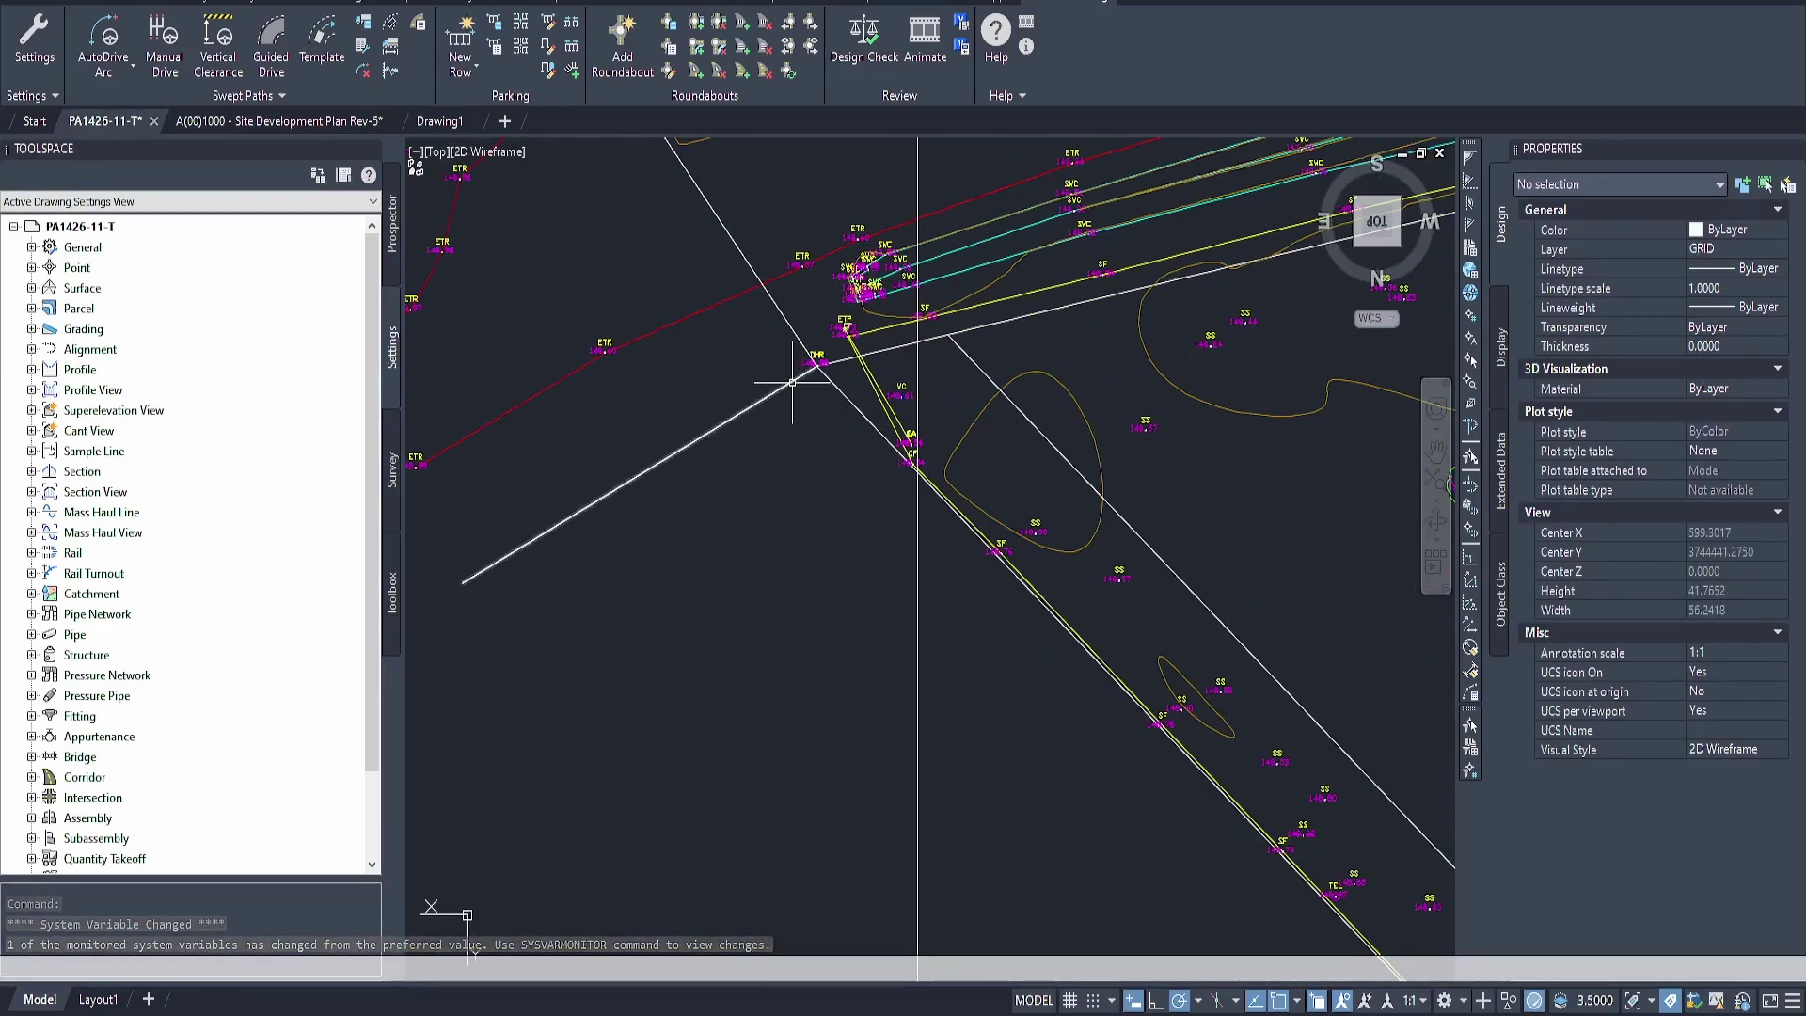
{"action": "left_click", "coordinate": [799, 378]}
{"action": "middle_click_drag", "start_coordinate": [985, 361], "coordinate": [859, 405]}
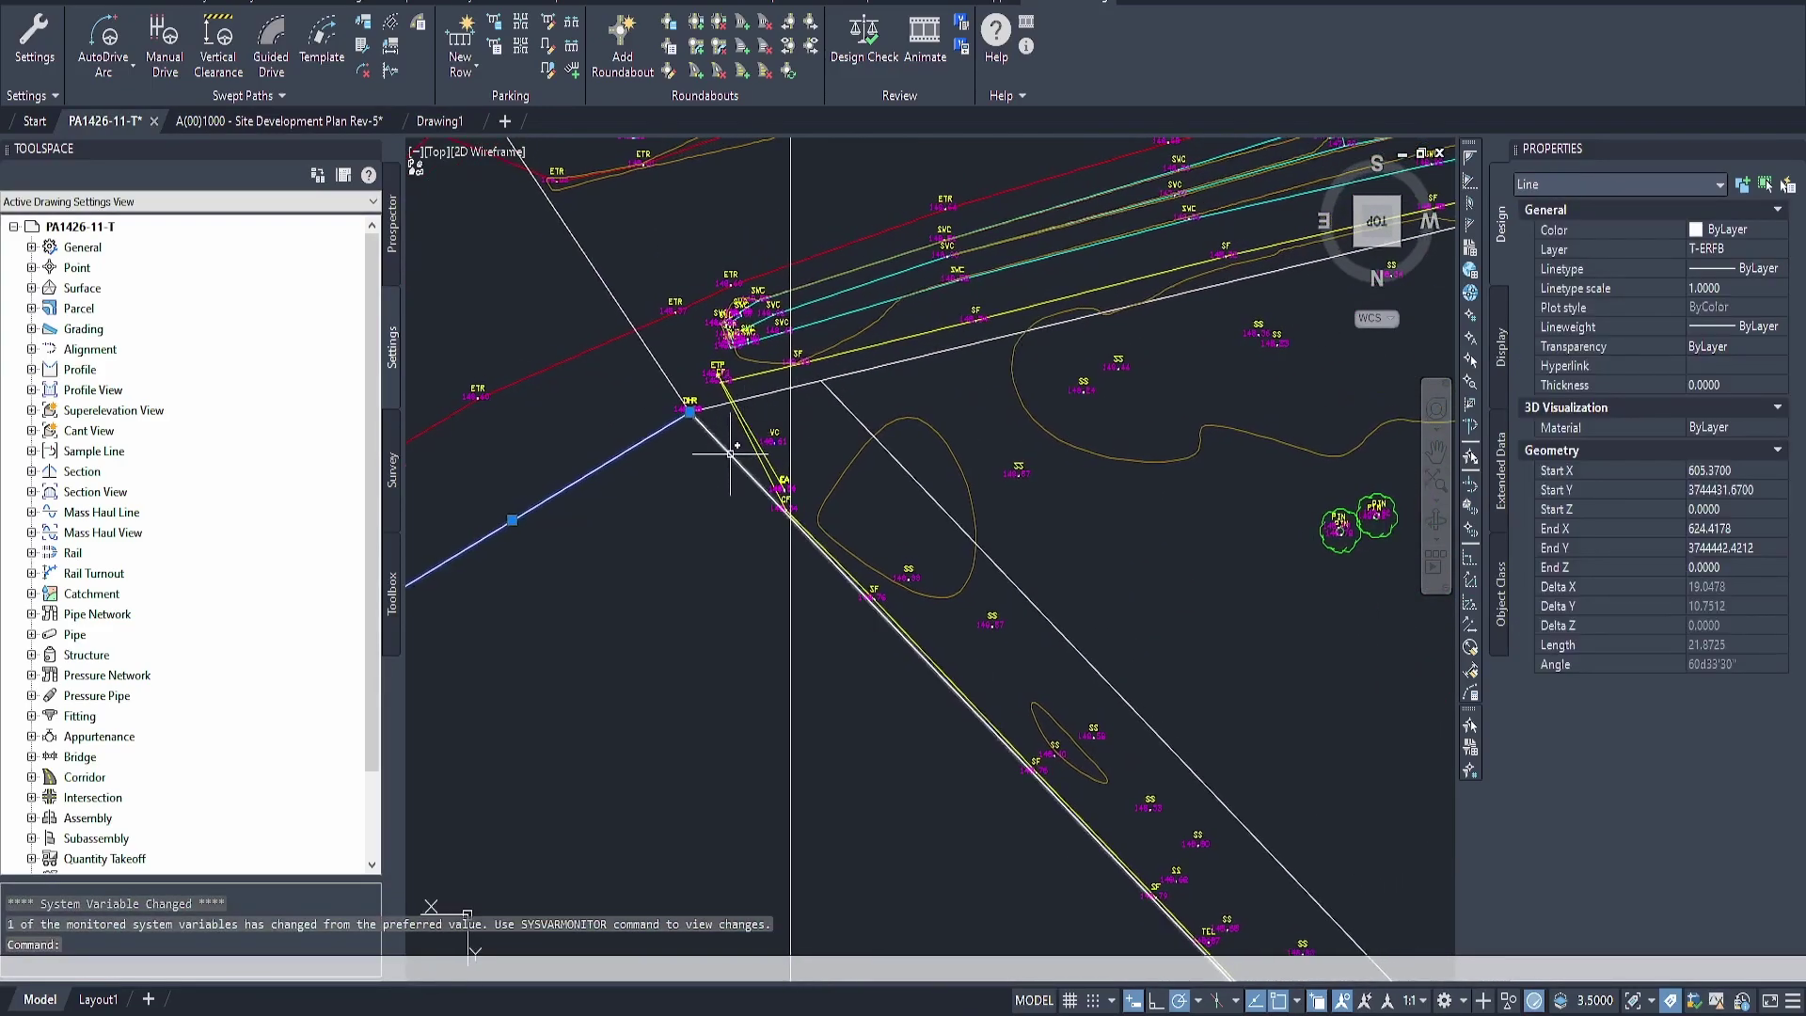
{"action": "left_click", "coordinate": [1020, 471]}
{"action": "right_click", "coordinate": [1079, 520]}
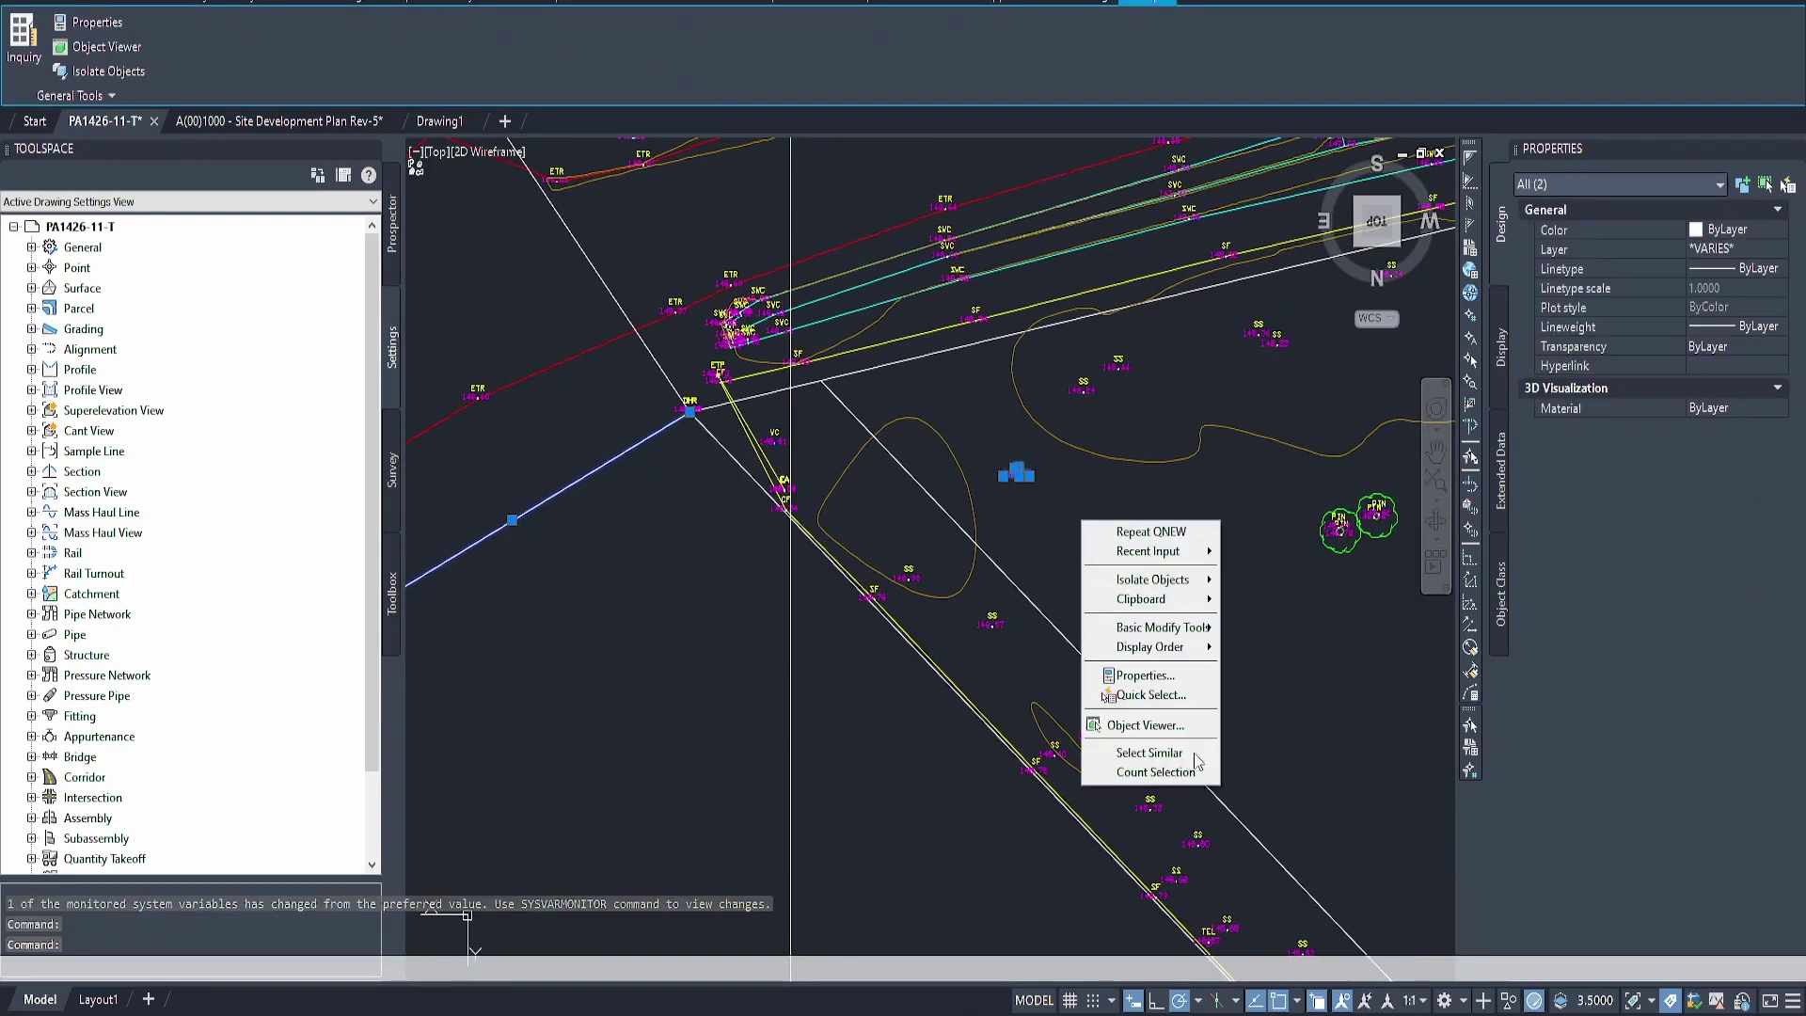
{"action": "left_click", "coordinate": [1149, 752]}
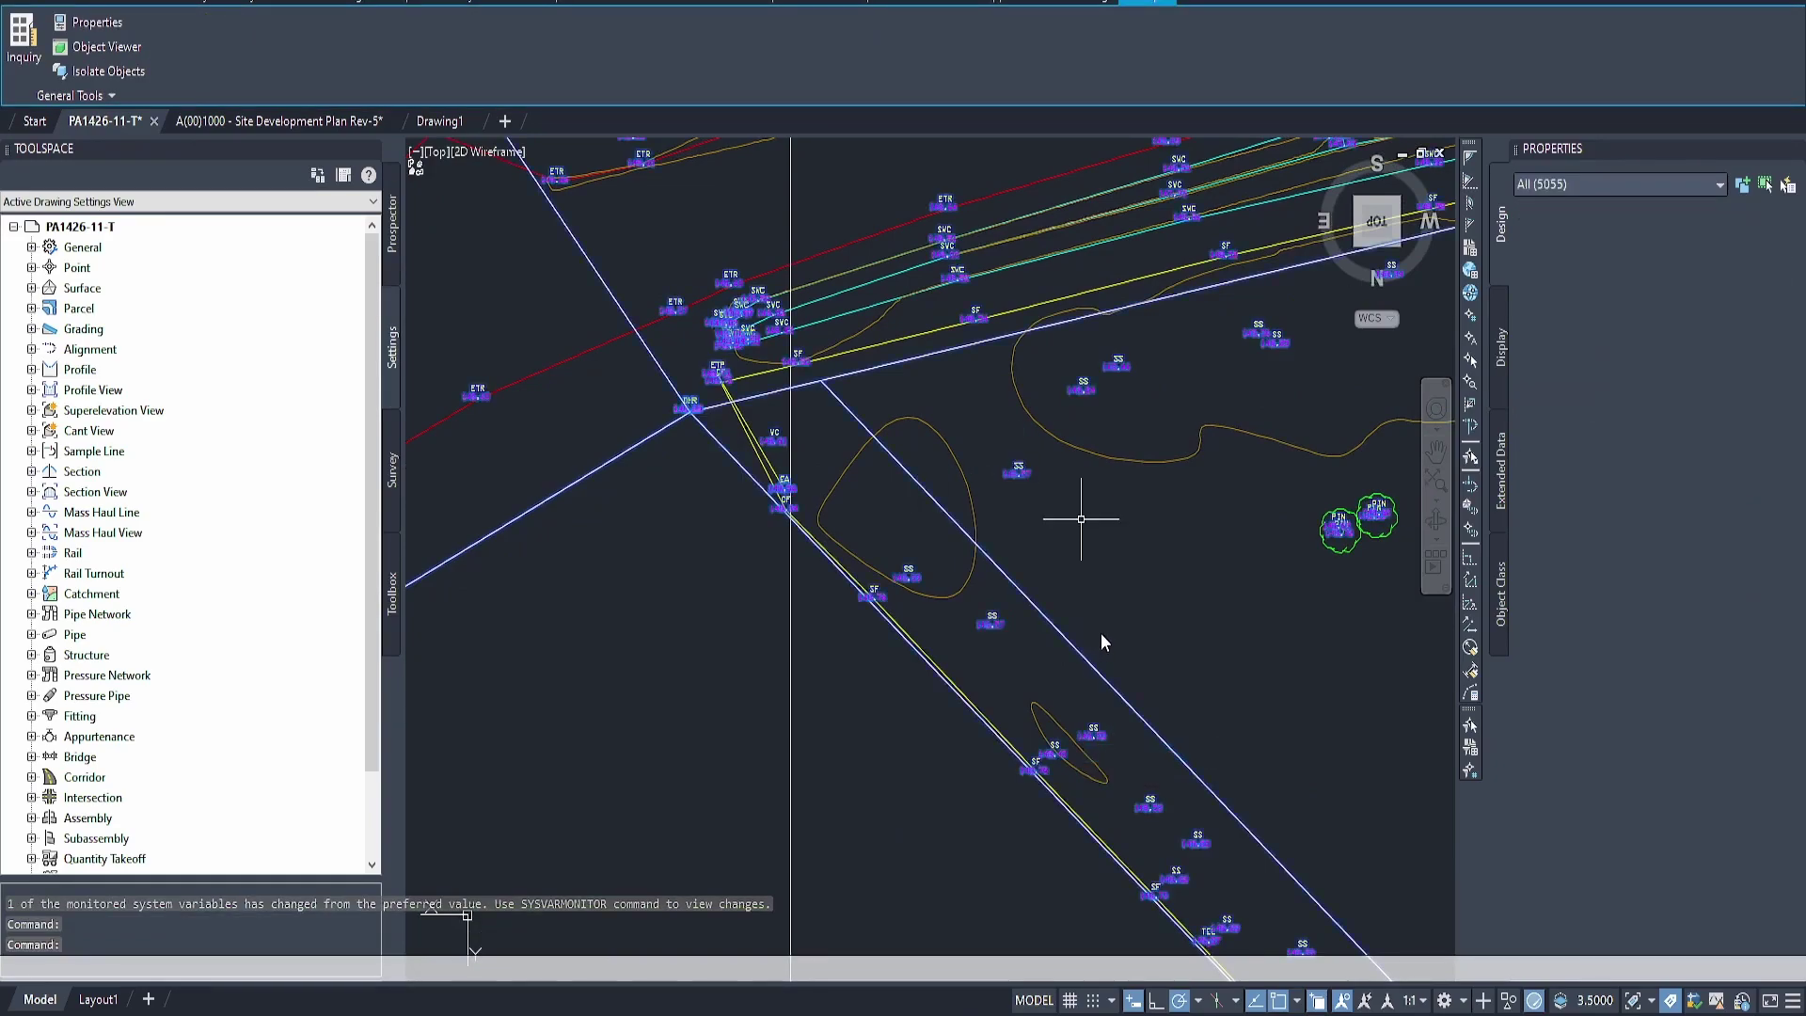
Copy the selected survey points and boundary lines to the clipboard
{"action": "scroll", "coordinate": [1160, 624], "scroll_direction": "down", "scroll_amount": 3}
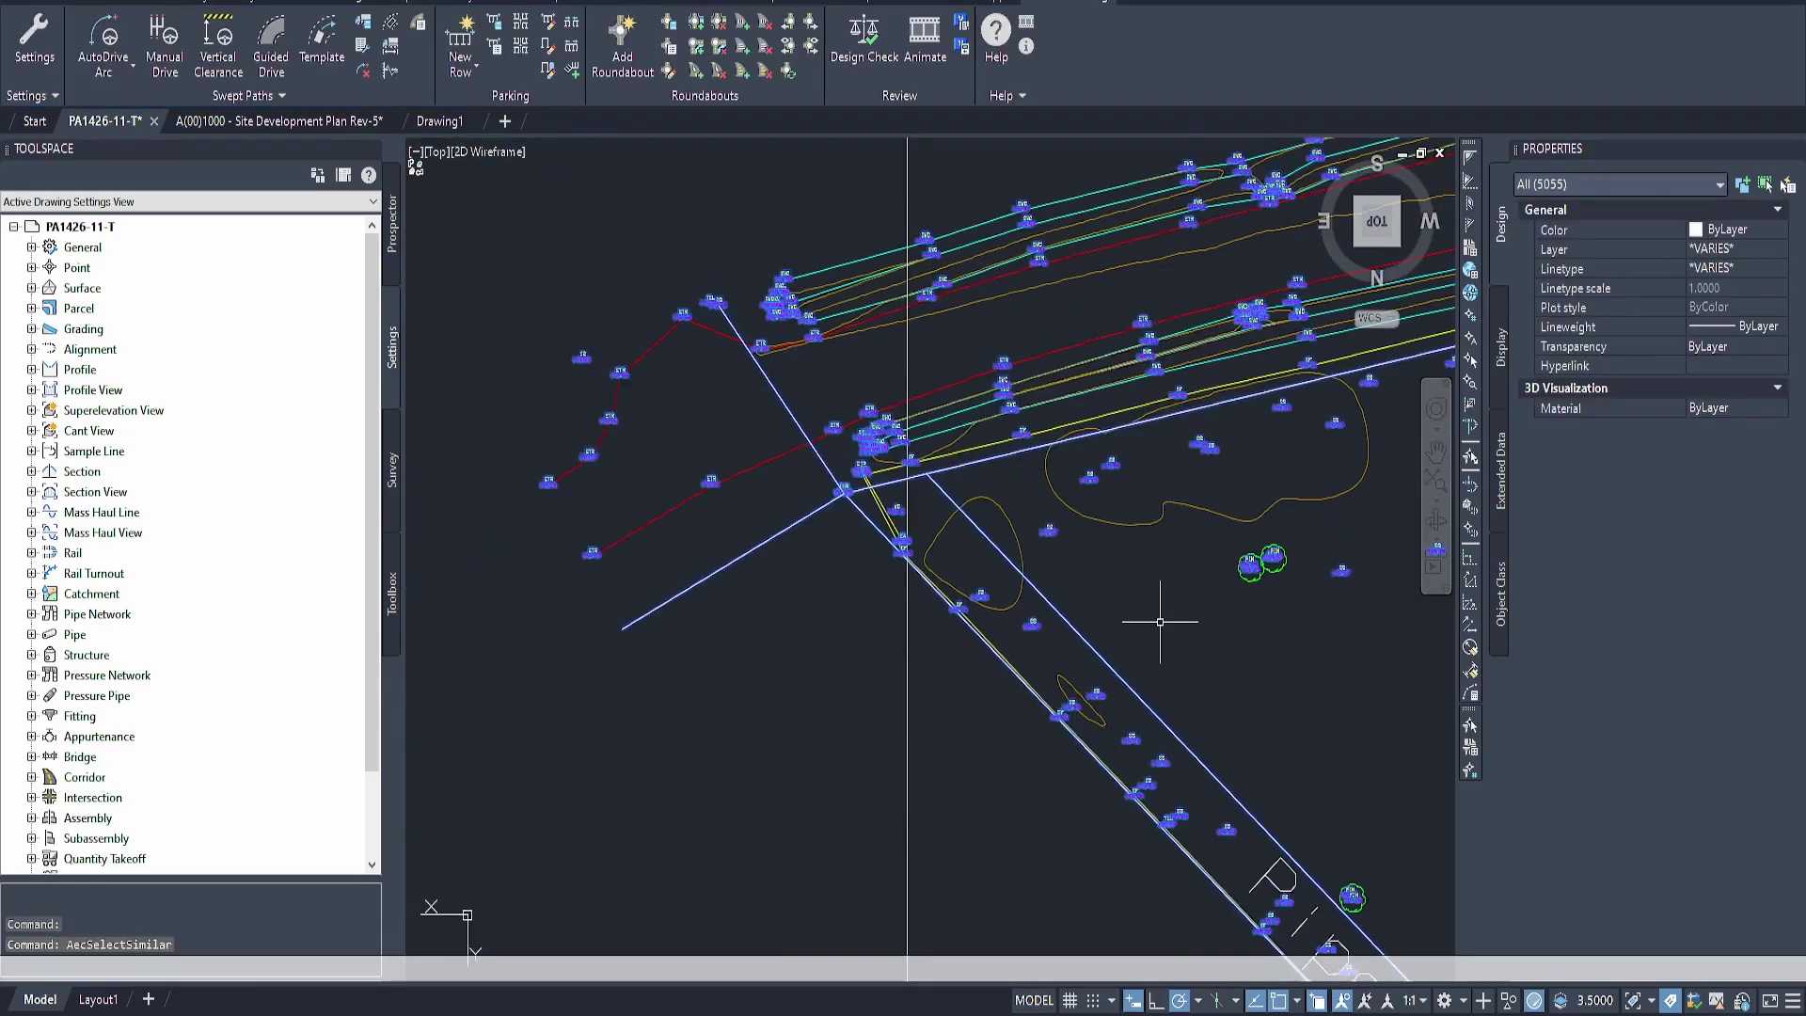
{"action": "scroll", "coordinate": [1137, 576], "scroll_direction": "down", "scroll_amount": 6}
{"action": "middle_click_drag", "start_coordinate": [1439, 644], "coordinate": [1109, 556]}
{"action": "middle_click_drag", "start_coordinate": [1439, 603], "coordinate": [1070, 492]}
{"action": "scroll", "coordinate": [839, 516], "scroll_direction": "down", "scroll_amount": 5}
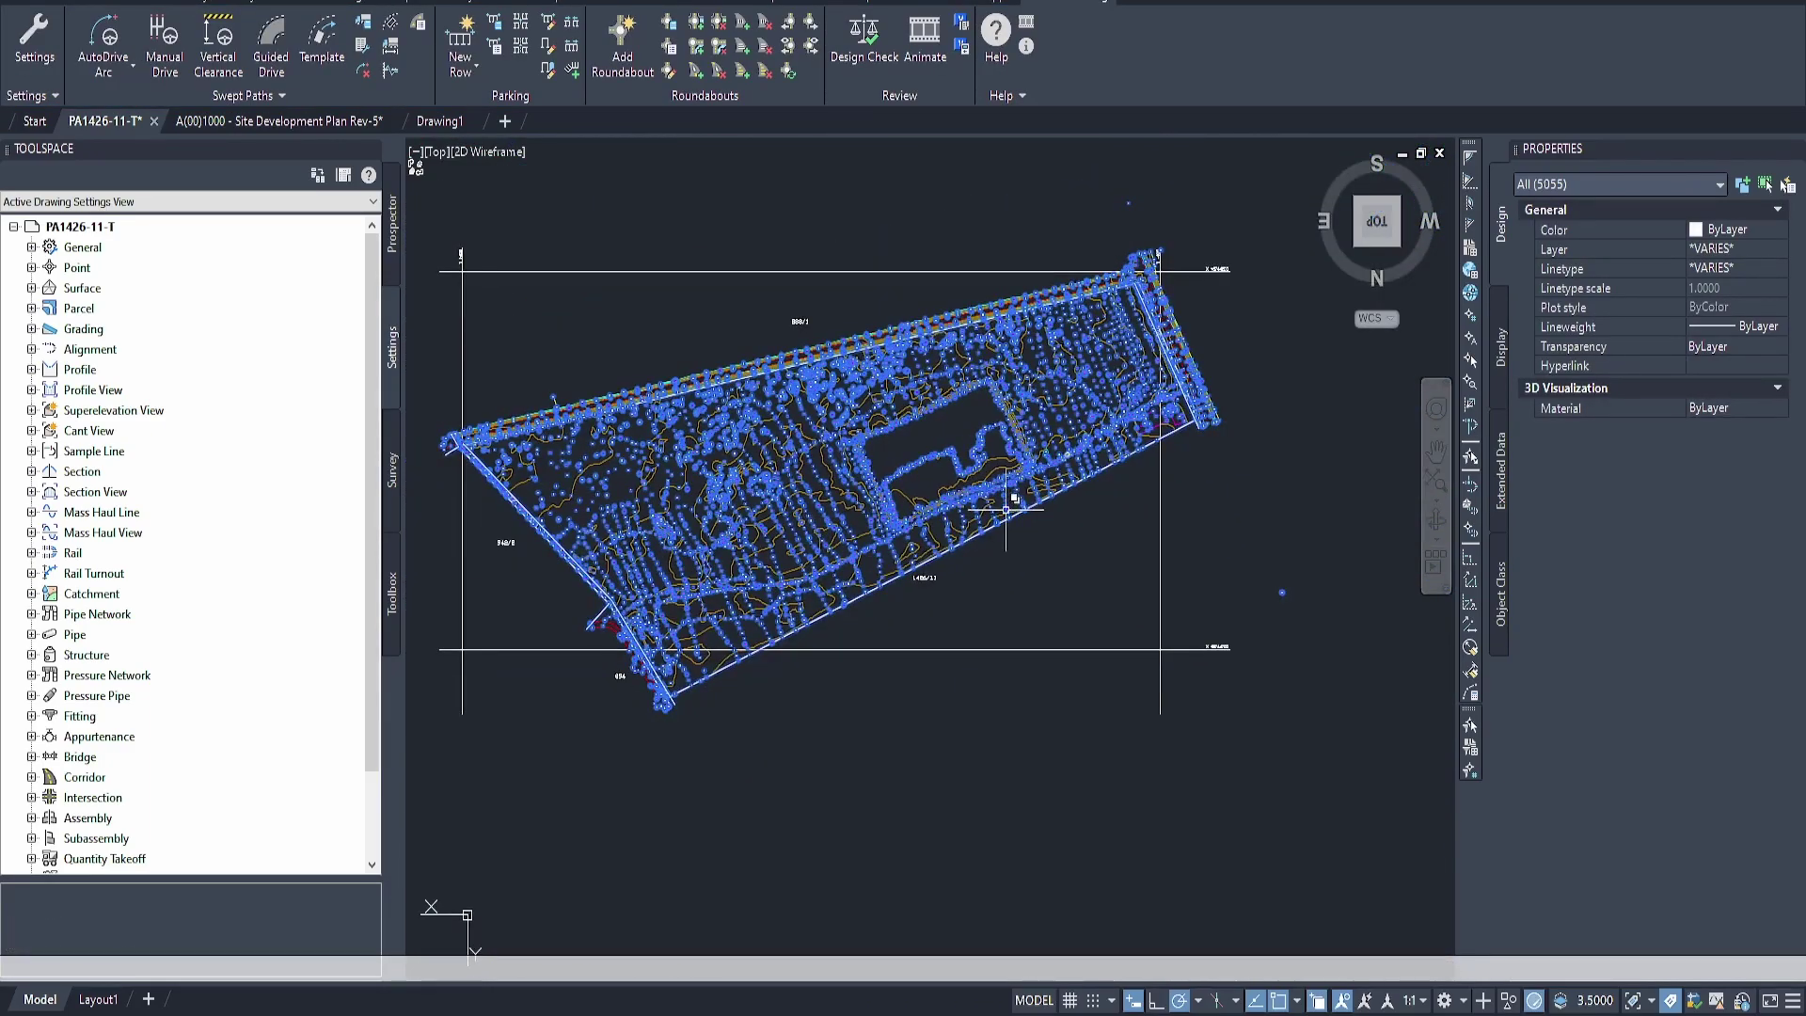
{"action": "right_click", "coordinate": [900, 500]}
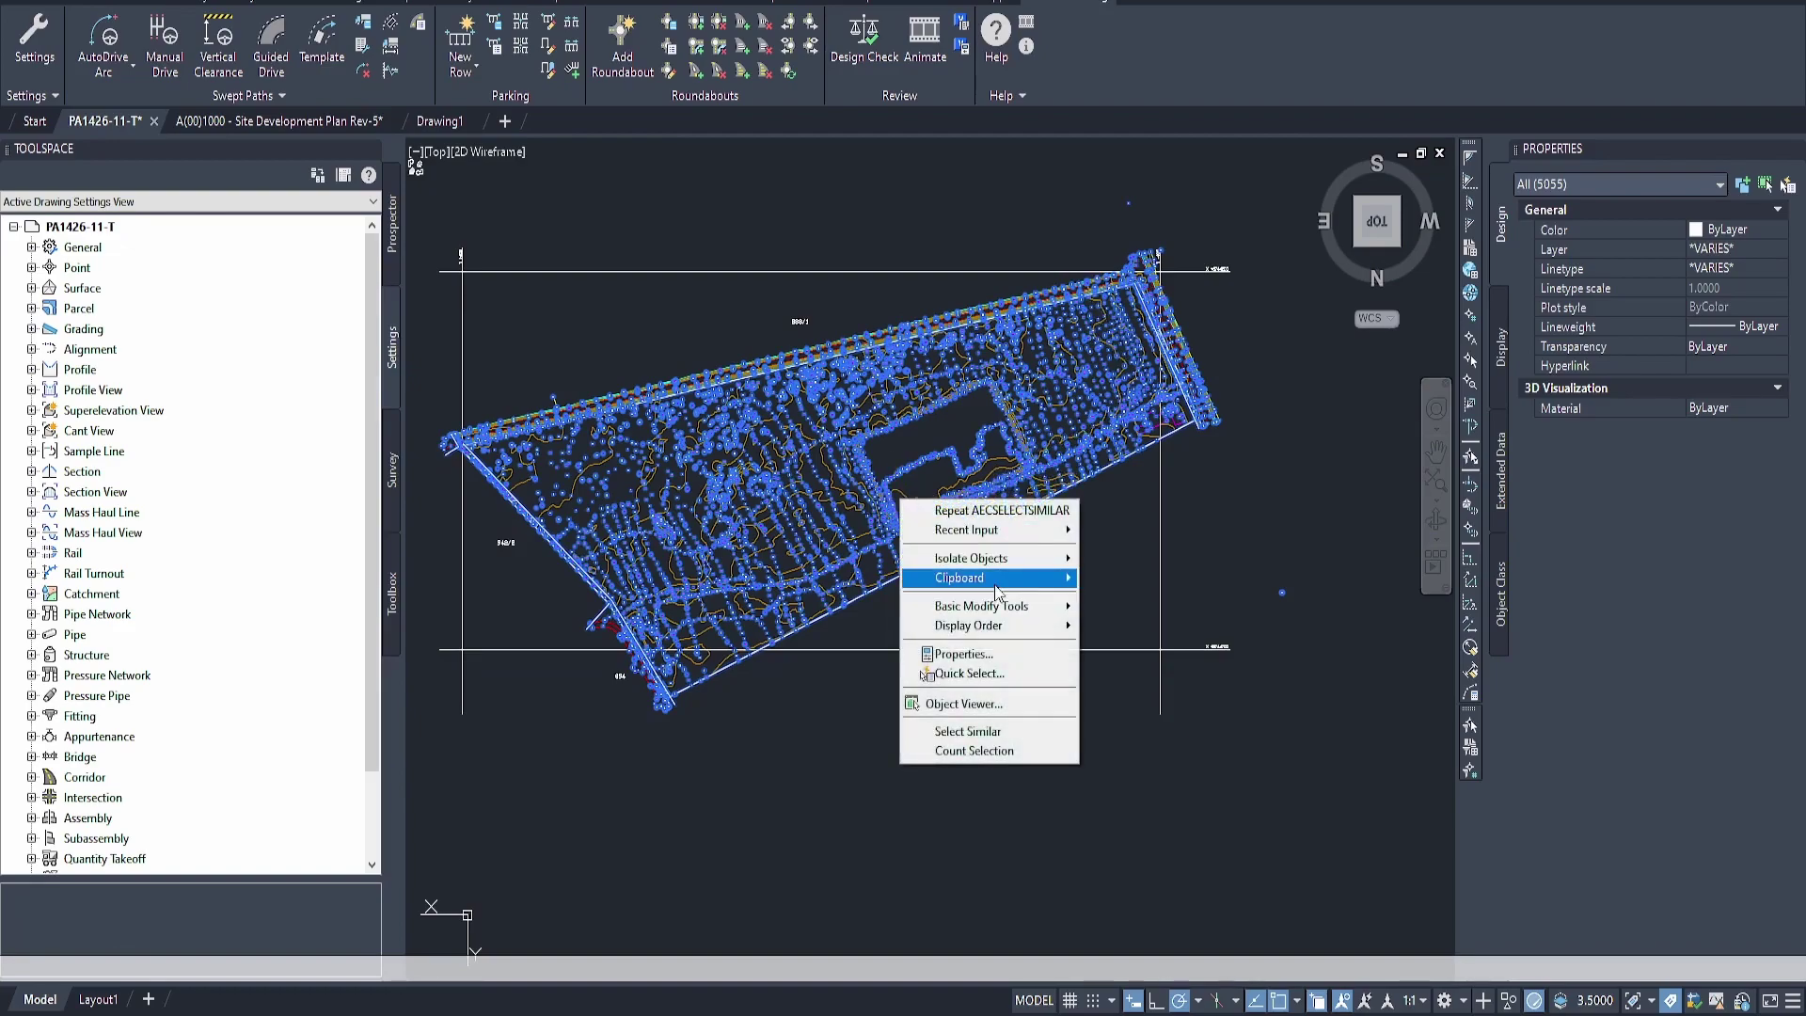
{"action": "mouse_move", "coordinate": [1034, 577]}
{"action": "left_click", "coordinate": [1146, 603]}
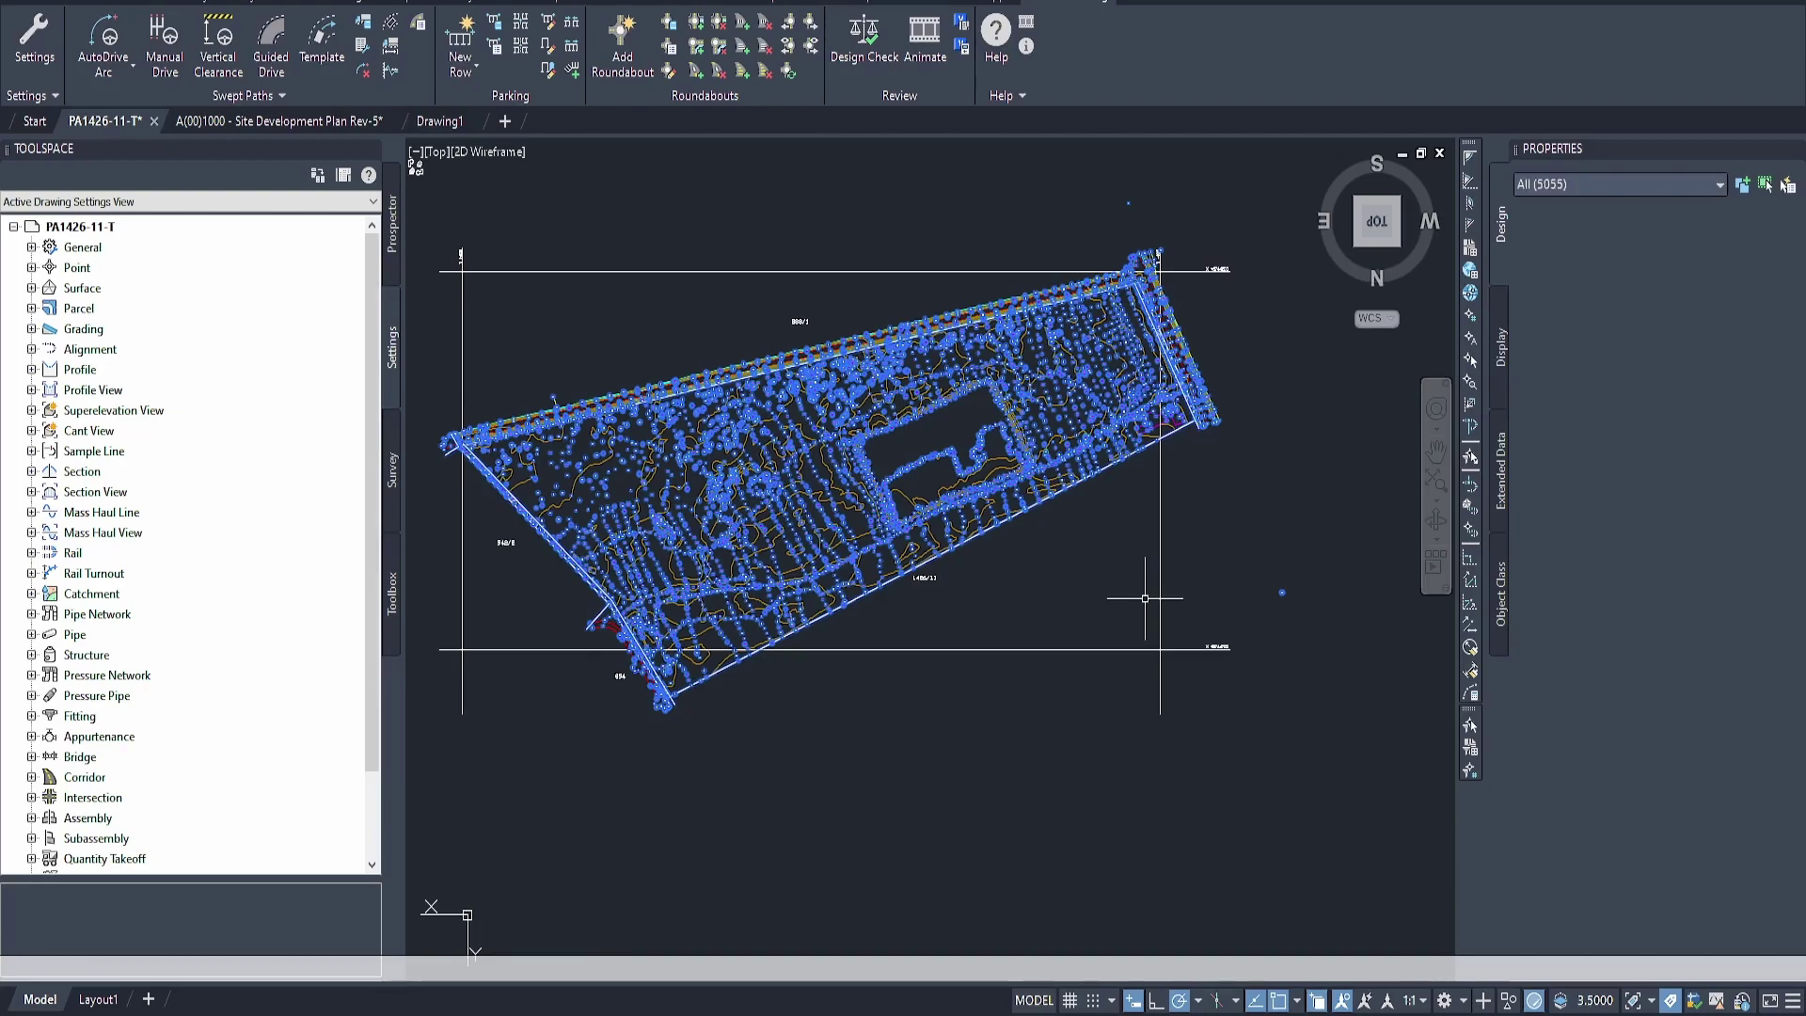
Paste the copied survey data into Drawing1 at its original coordinates and fit everything in view
{"action": "left_click", "coordinate": [456, 122]}
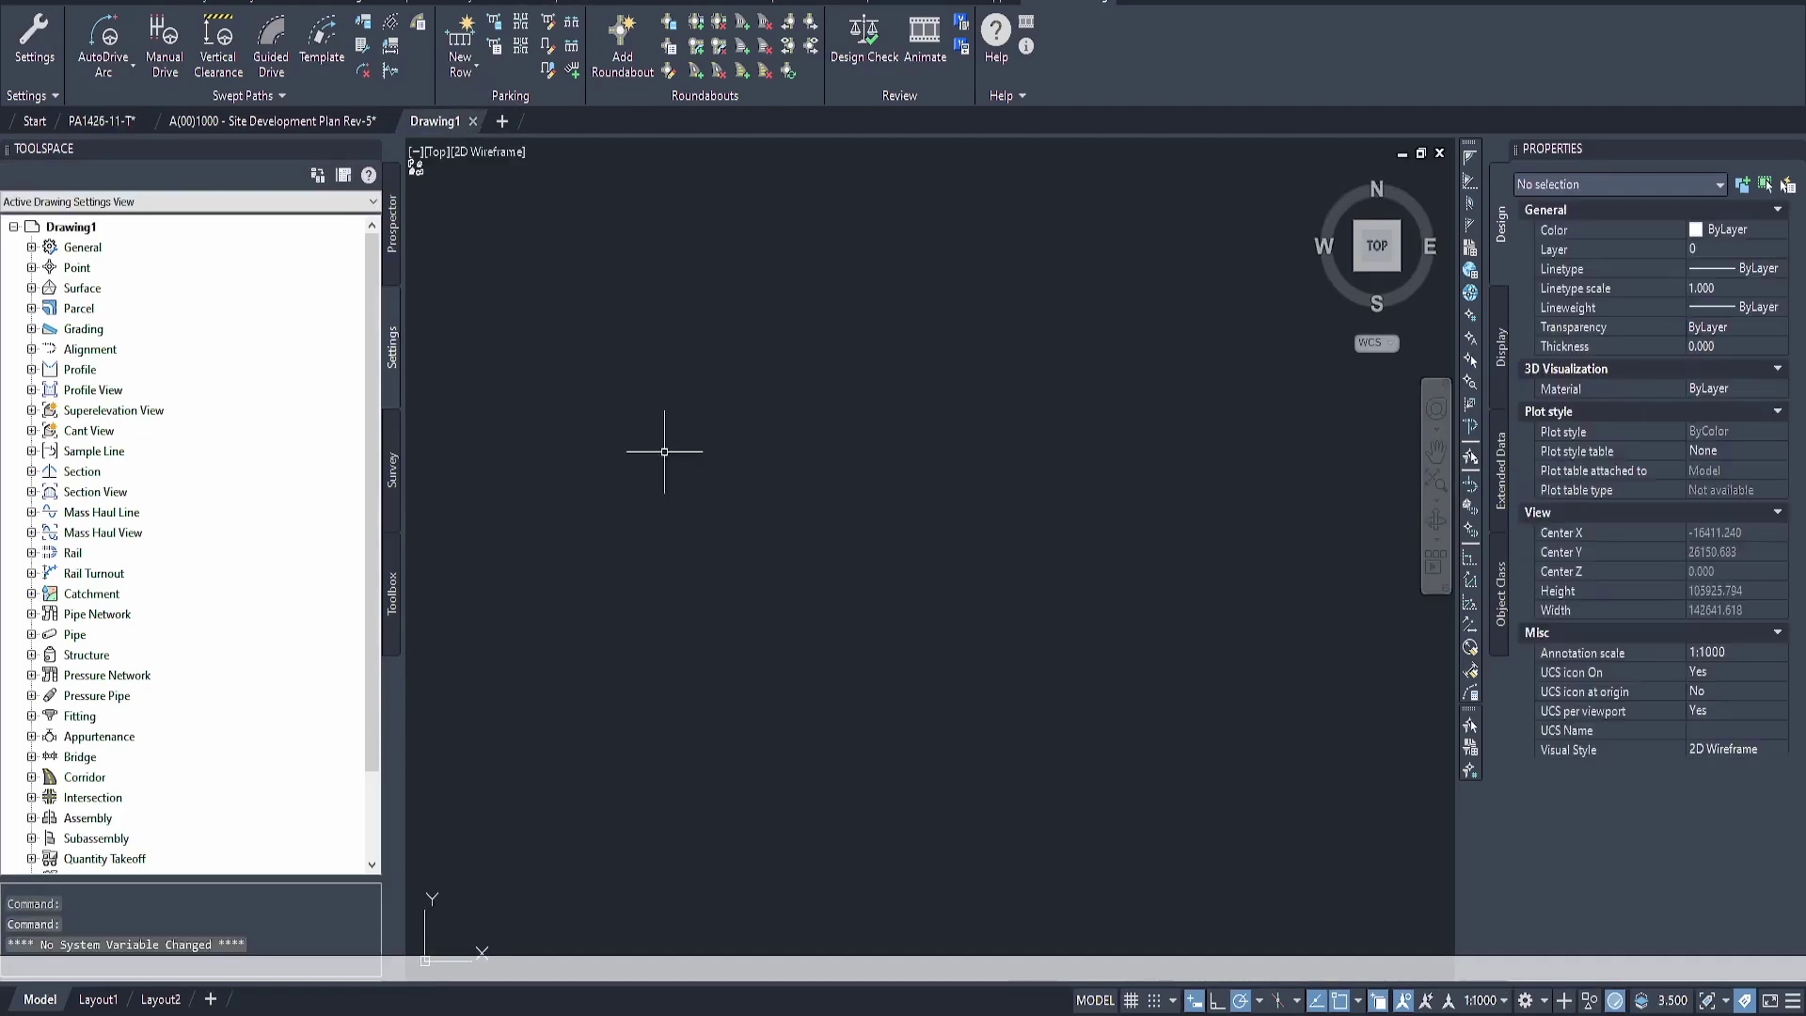
{"action": "right_click", "coordinate": [664, 452]}
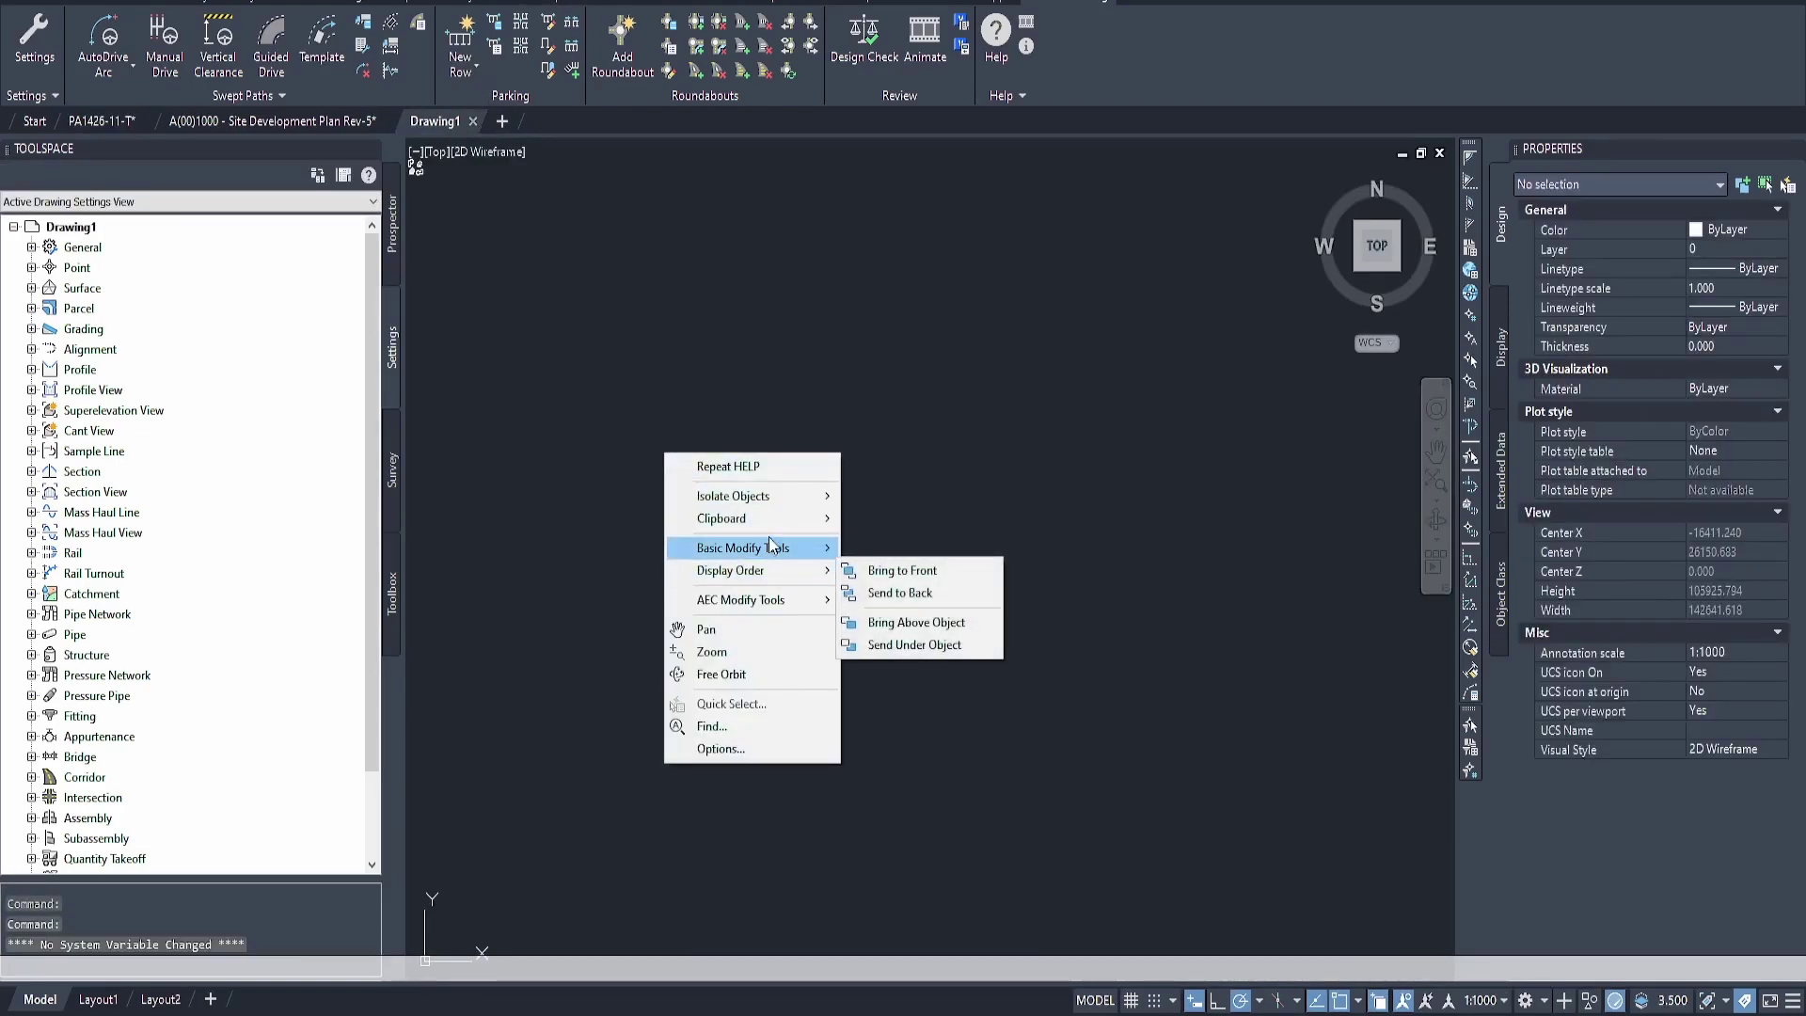
{"action": "mouse_move", "coordinate": [765, 522]}
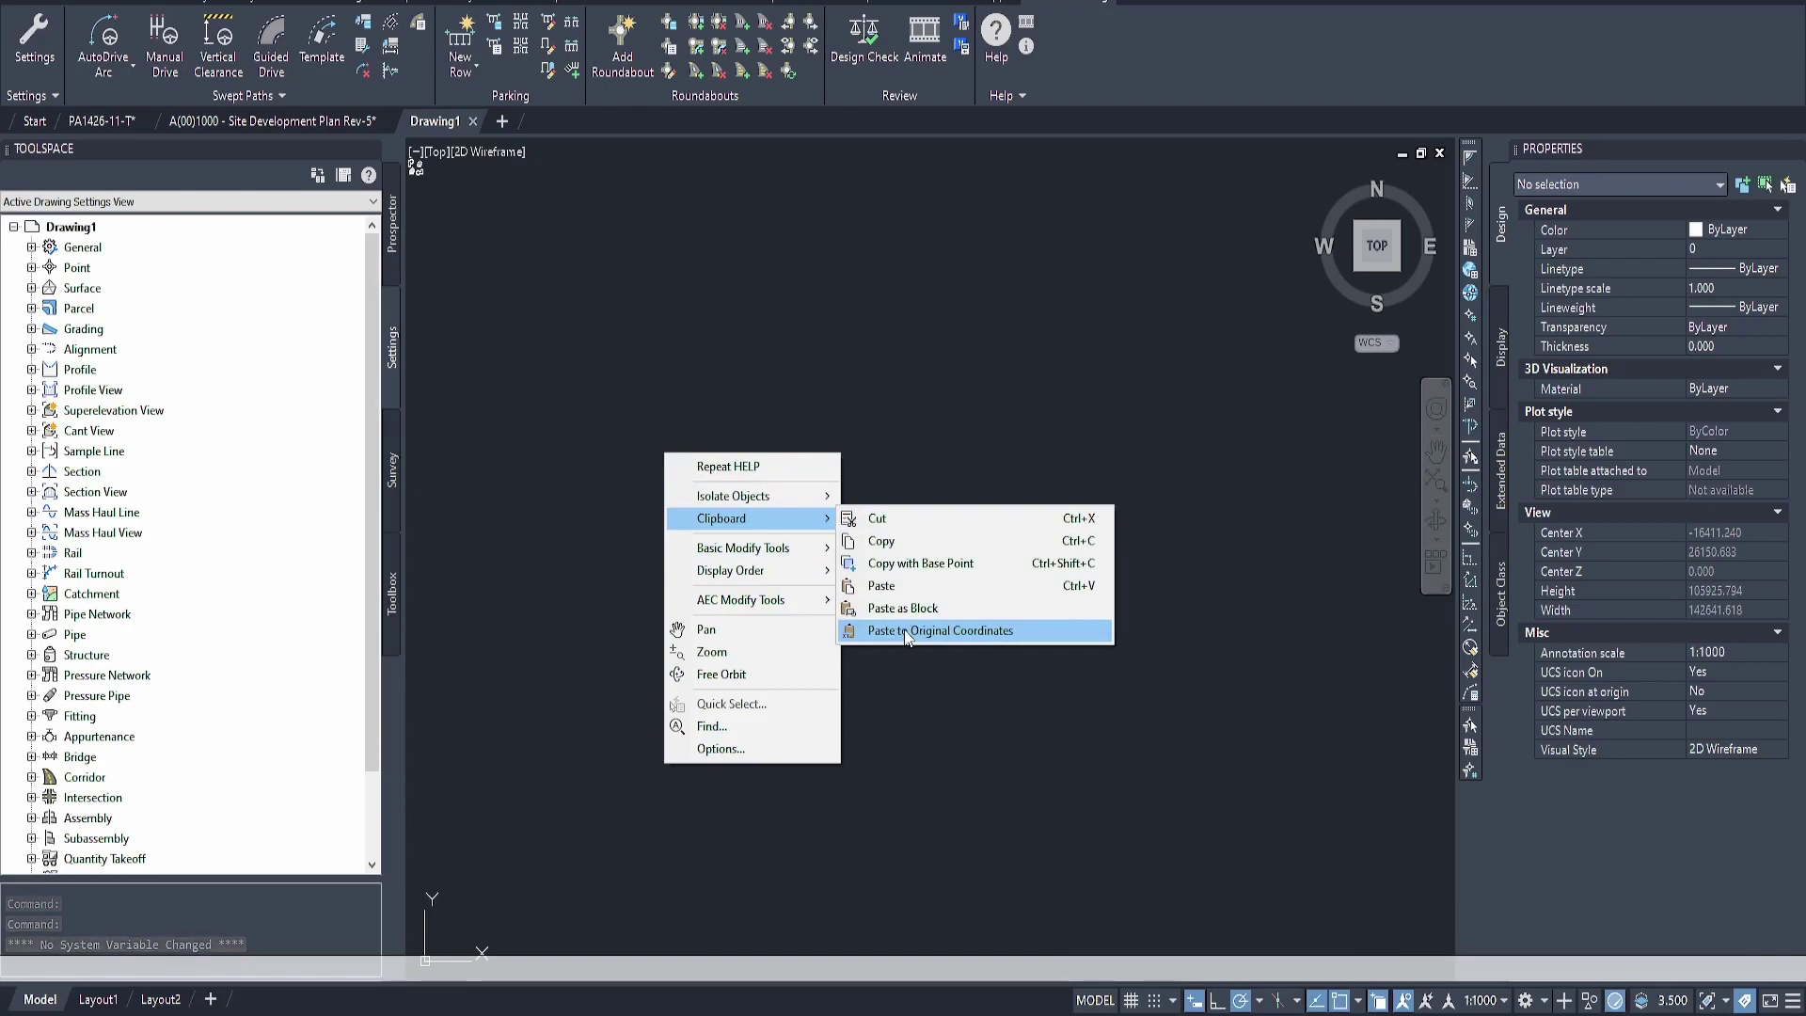
{"action": "left_click", "coordinate": [1032, 638]}
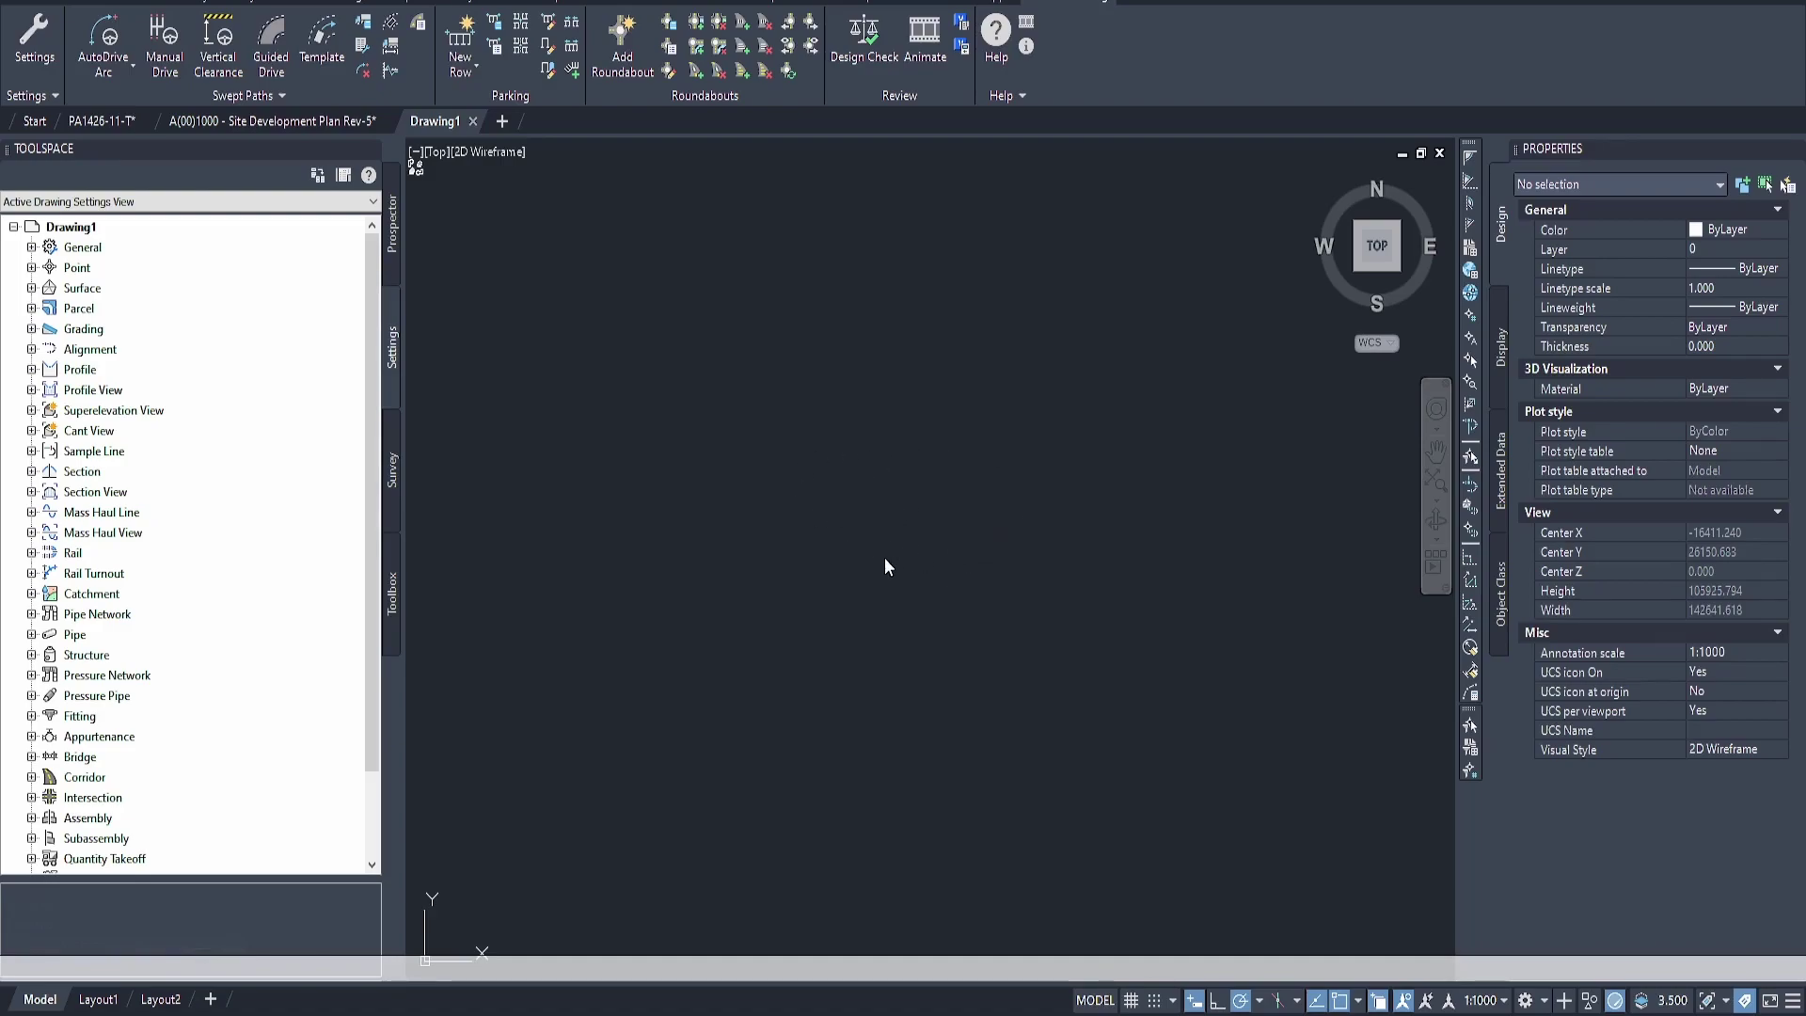
{"action": "middle_click", "coordinate": [665, 435]}
{"action": "middle_click", "coordinate": [665, 435]}
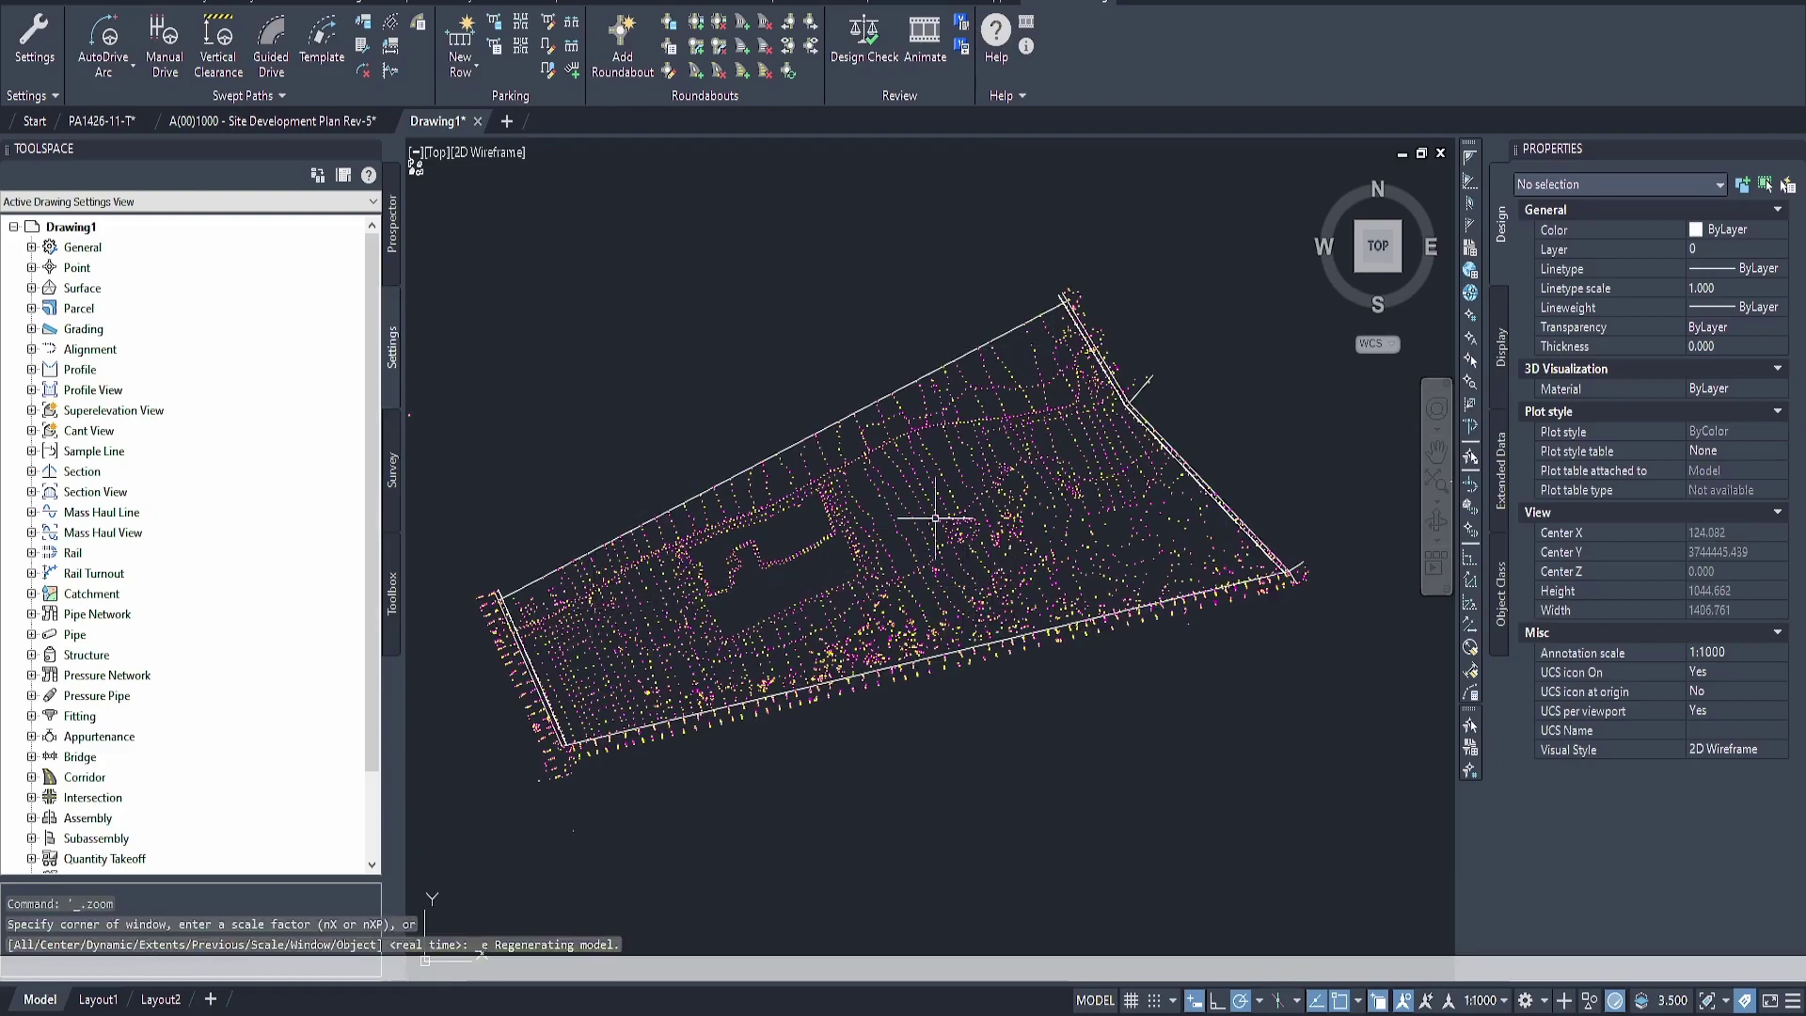
Examine the pasted survey points, their label orientation and the boundary lines throughout Drawing1
{"action": "scroll", "coordinate": [1082, 329], "scroll_direction": "up", "scroll_amount": 8}
{"action": "scroll", "coordinate": [1026, 339], "scroll_direction": "up", "scroll_amount": 8}
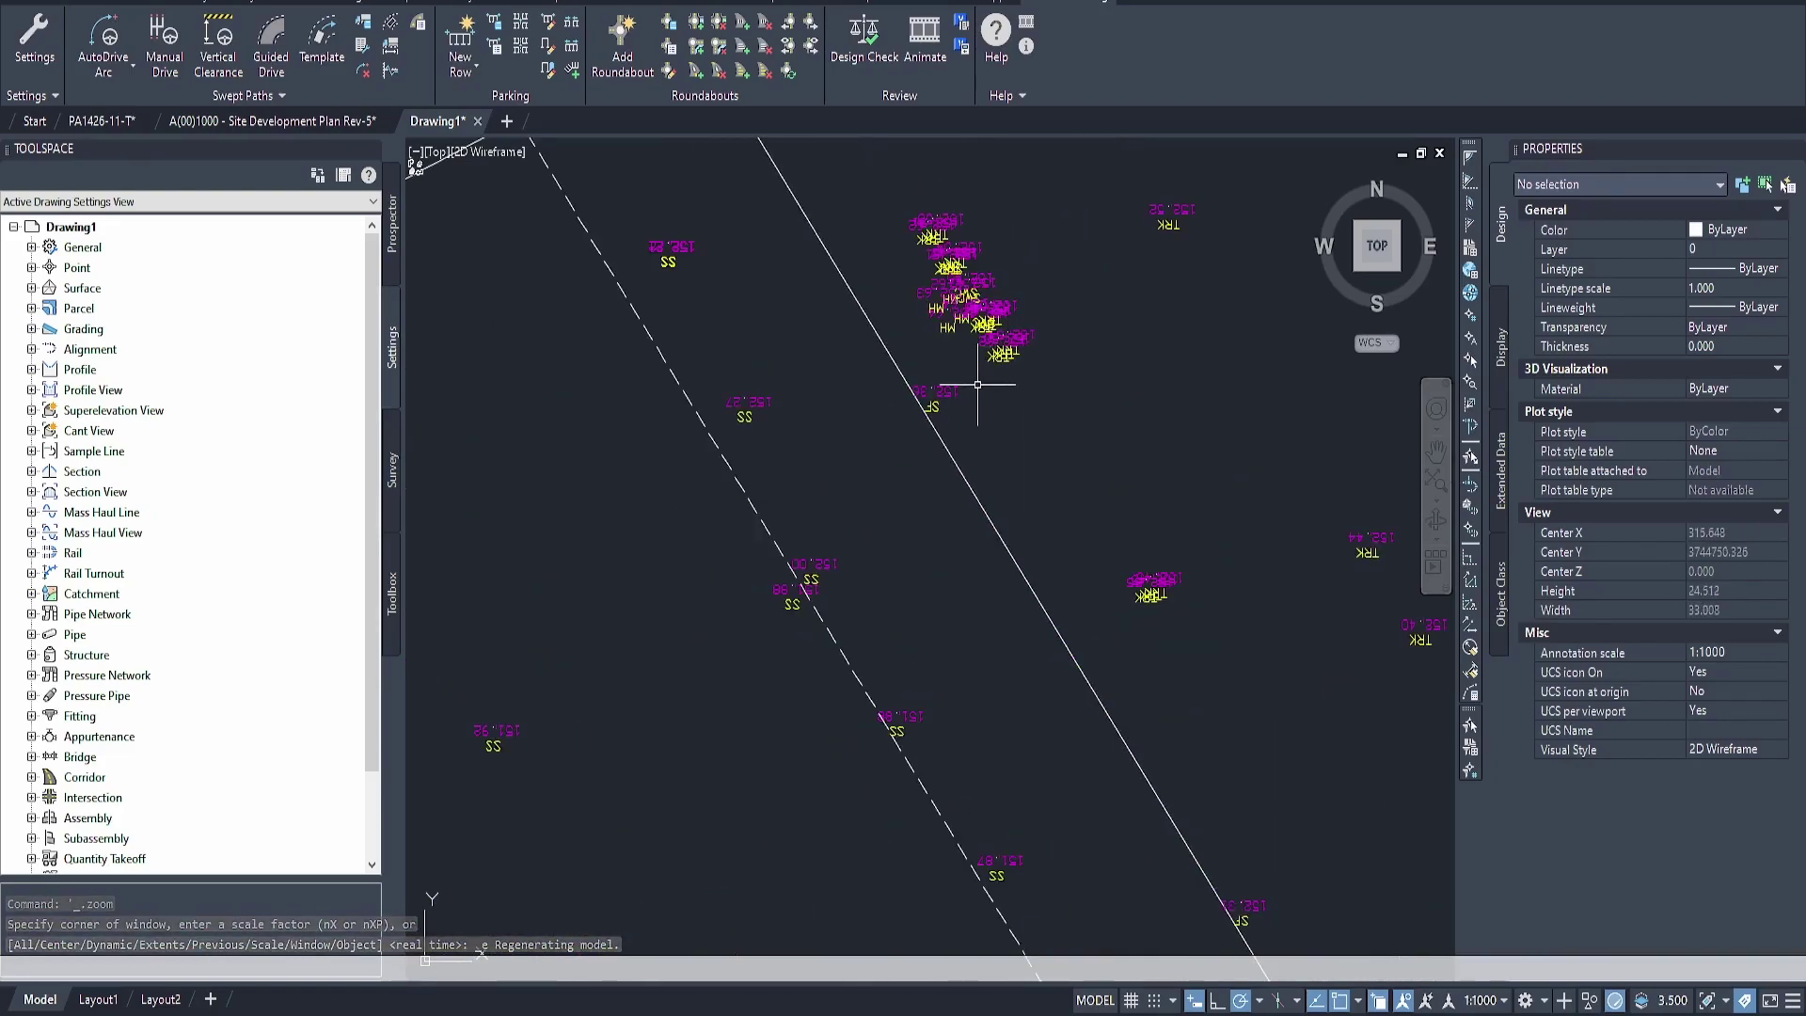
{"action": "scroll", "coordinate": [997, 348], "scroll_direction": "up", "scroll_amount": 4}
{"action": "scroll", "coordinate": [1016, 358], "scroll_direction": "down", "scroll_amount": 10}
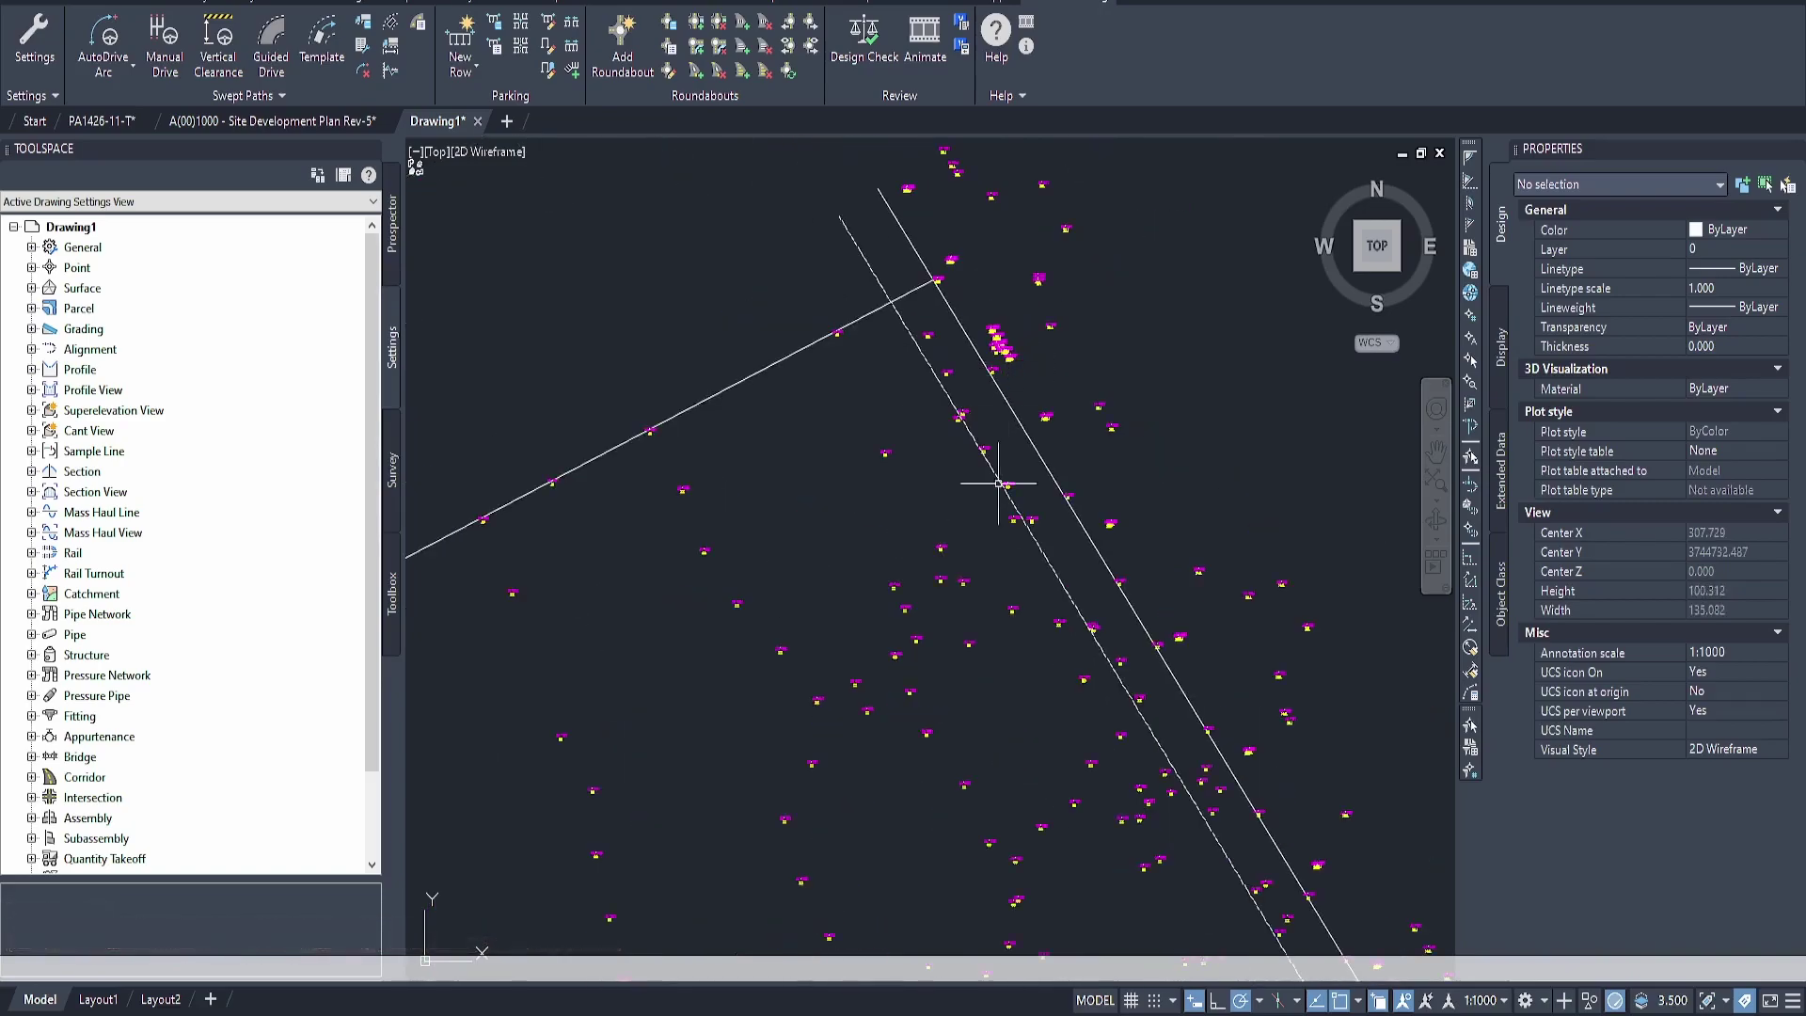
{"action": "middle_click_drag", "start_coordinate": [916, 607], "coordinate": [1153, 243]}
{"action": "scroll", "coordinate": [1103, 353], "scroll_direction": "down", "scroll_amount": 4}
{"action": "middle_click_drag", "start_coordinate": [974, 543], "coordinate": [1157, 247]}
{"action": "middle_click_drag", "start_coordinate": [873, 488], "coordinate": [1052, 347]}
{"action": "scroll", "coordinate": [1052, 347], "scroll_direction": "down", "scroll_amount": 6}
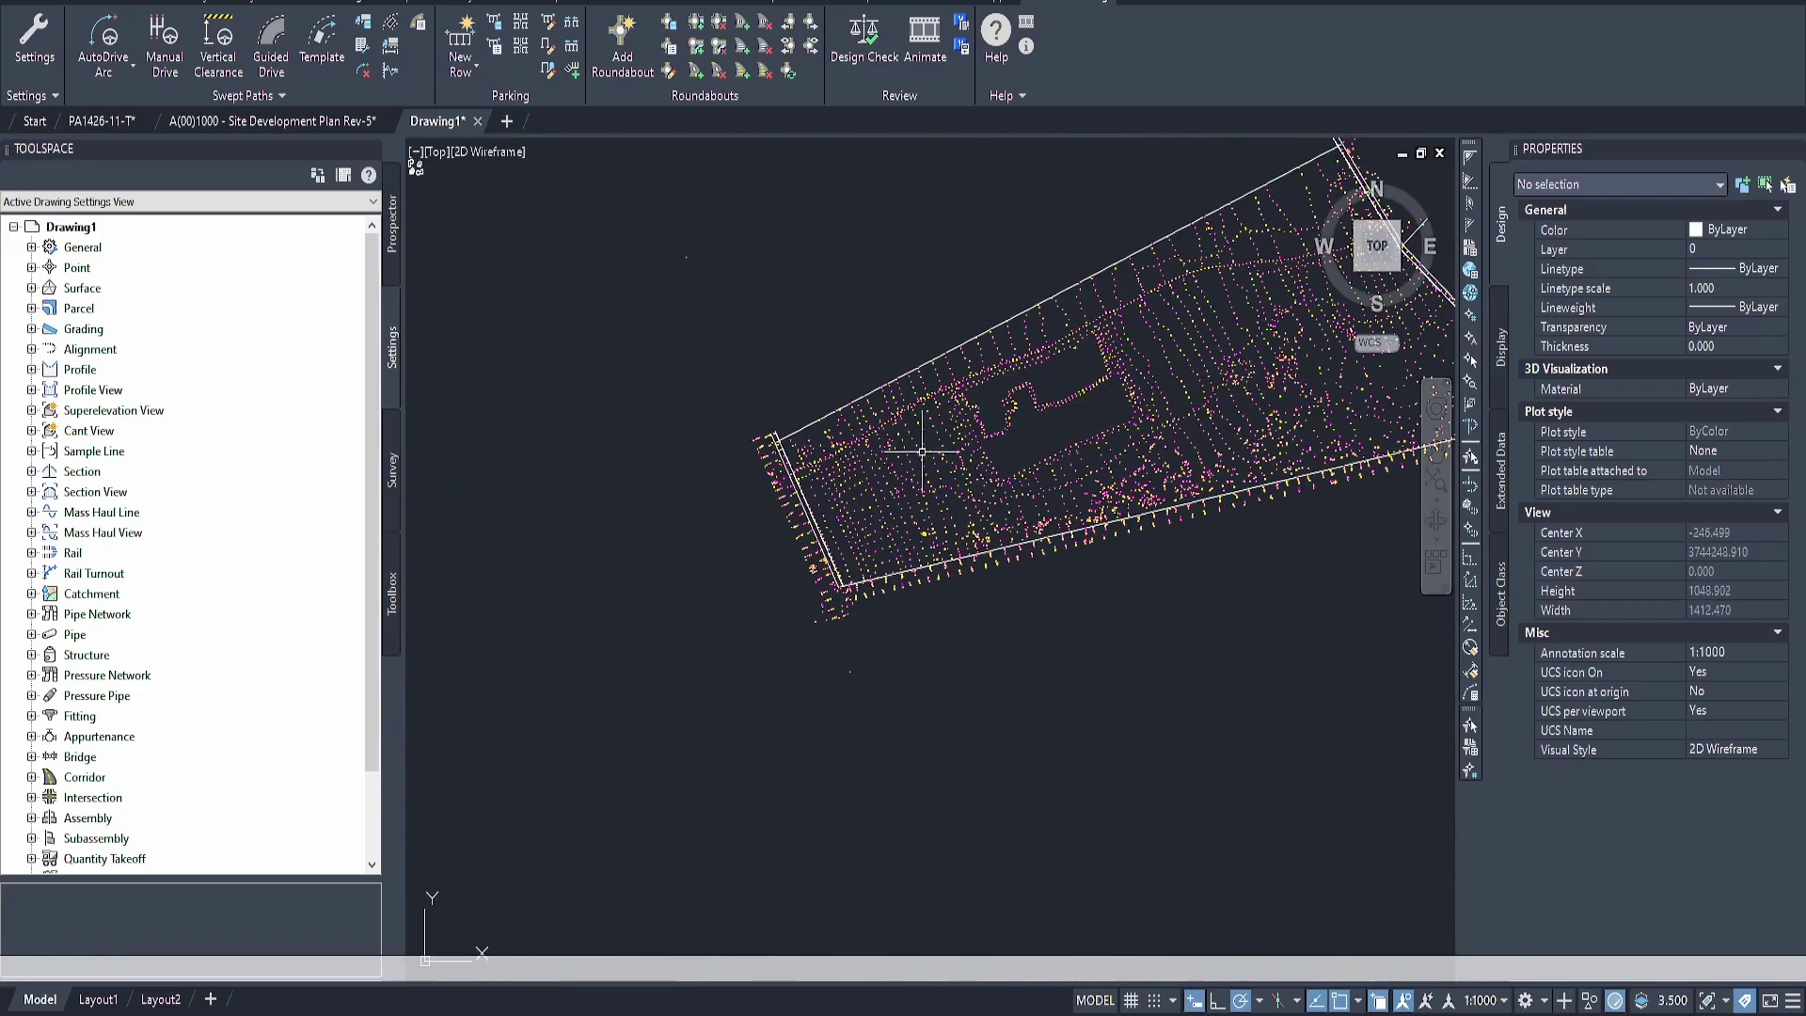
{"action": "scroll", "coordinate": [1109, 395], "scroll_direction": "up", "scroll_amount": 10}
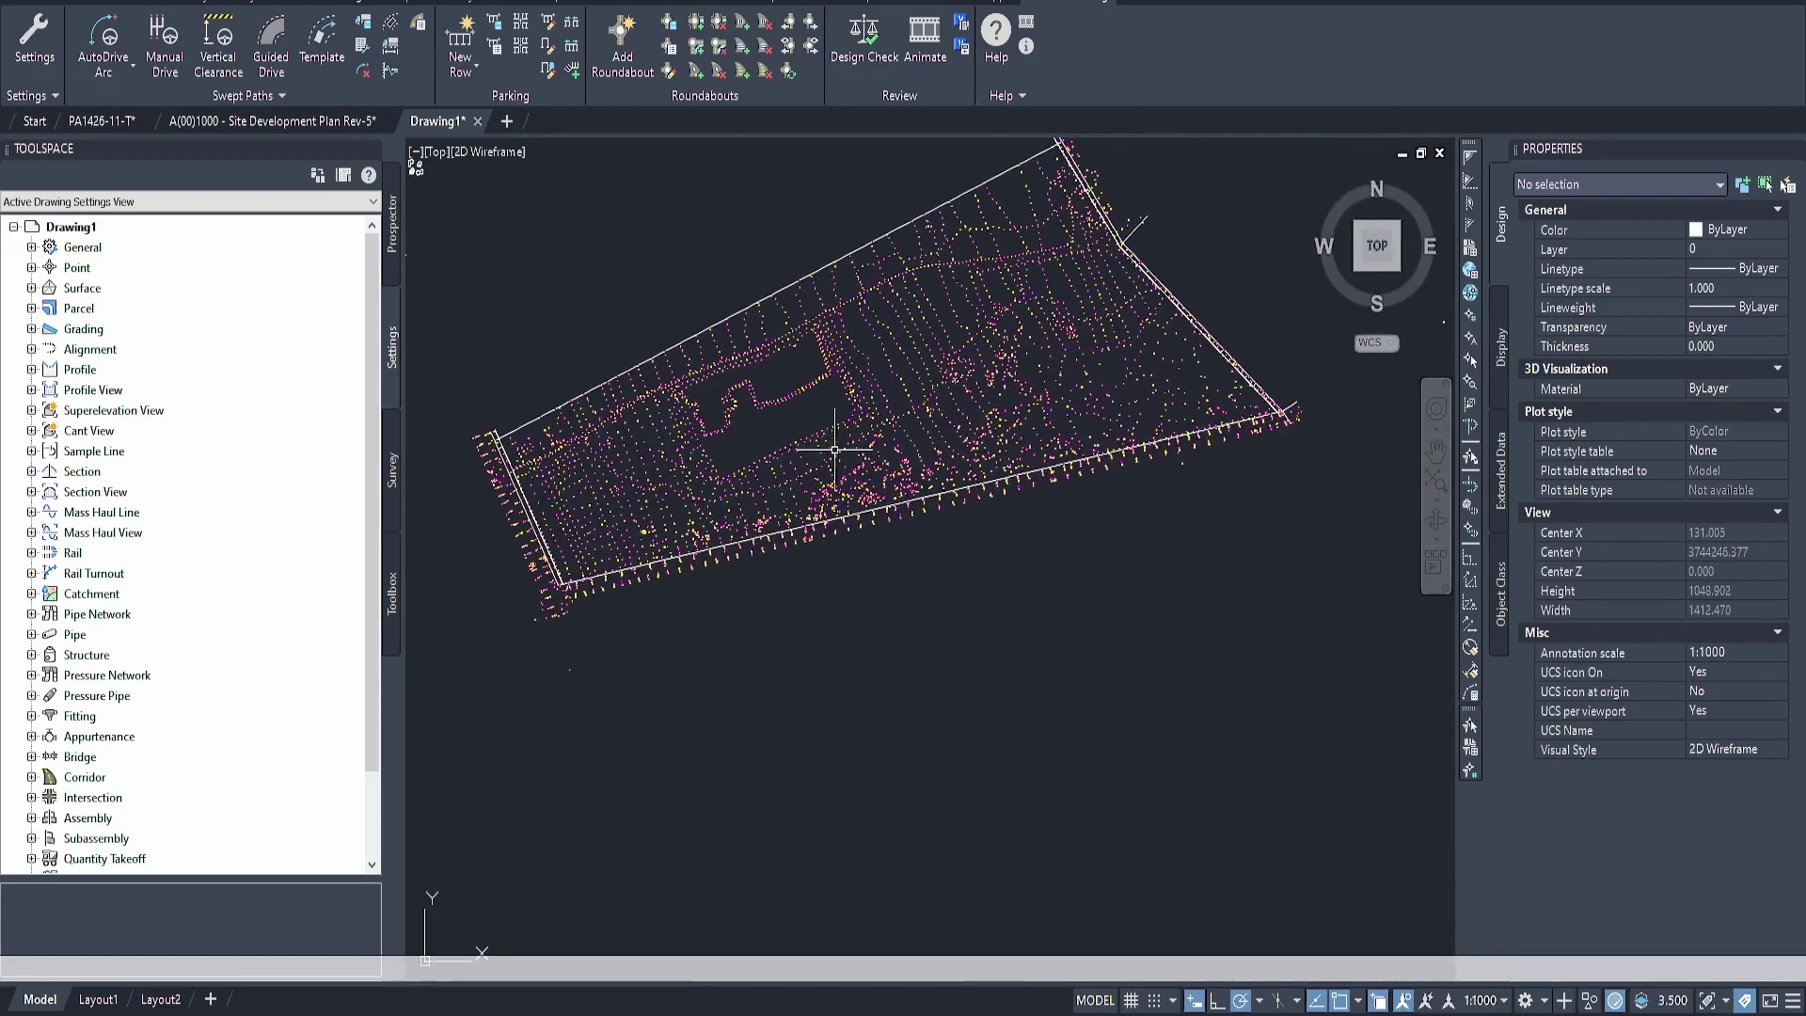
{"action": "scroll", "coordinate": [1204, 390], "scroll_direction": "up", "scroll_amount": 5}
{"action": "middle_click_drag", "start_coordinate": [1309, 429], "coordinate": [795, 423]}
{"action": "scroll", "coordinate": [1157, 282], "scroll_direction": "down", "scroll_amount": 8}
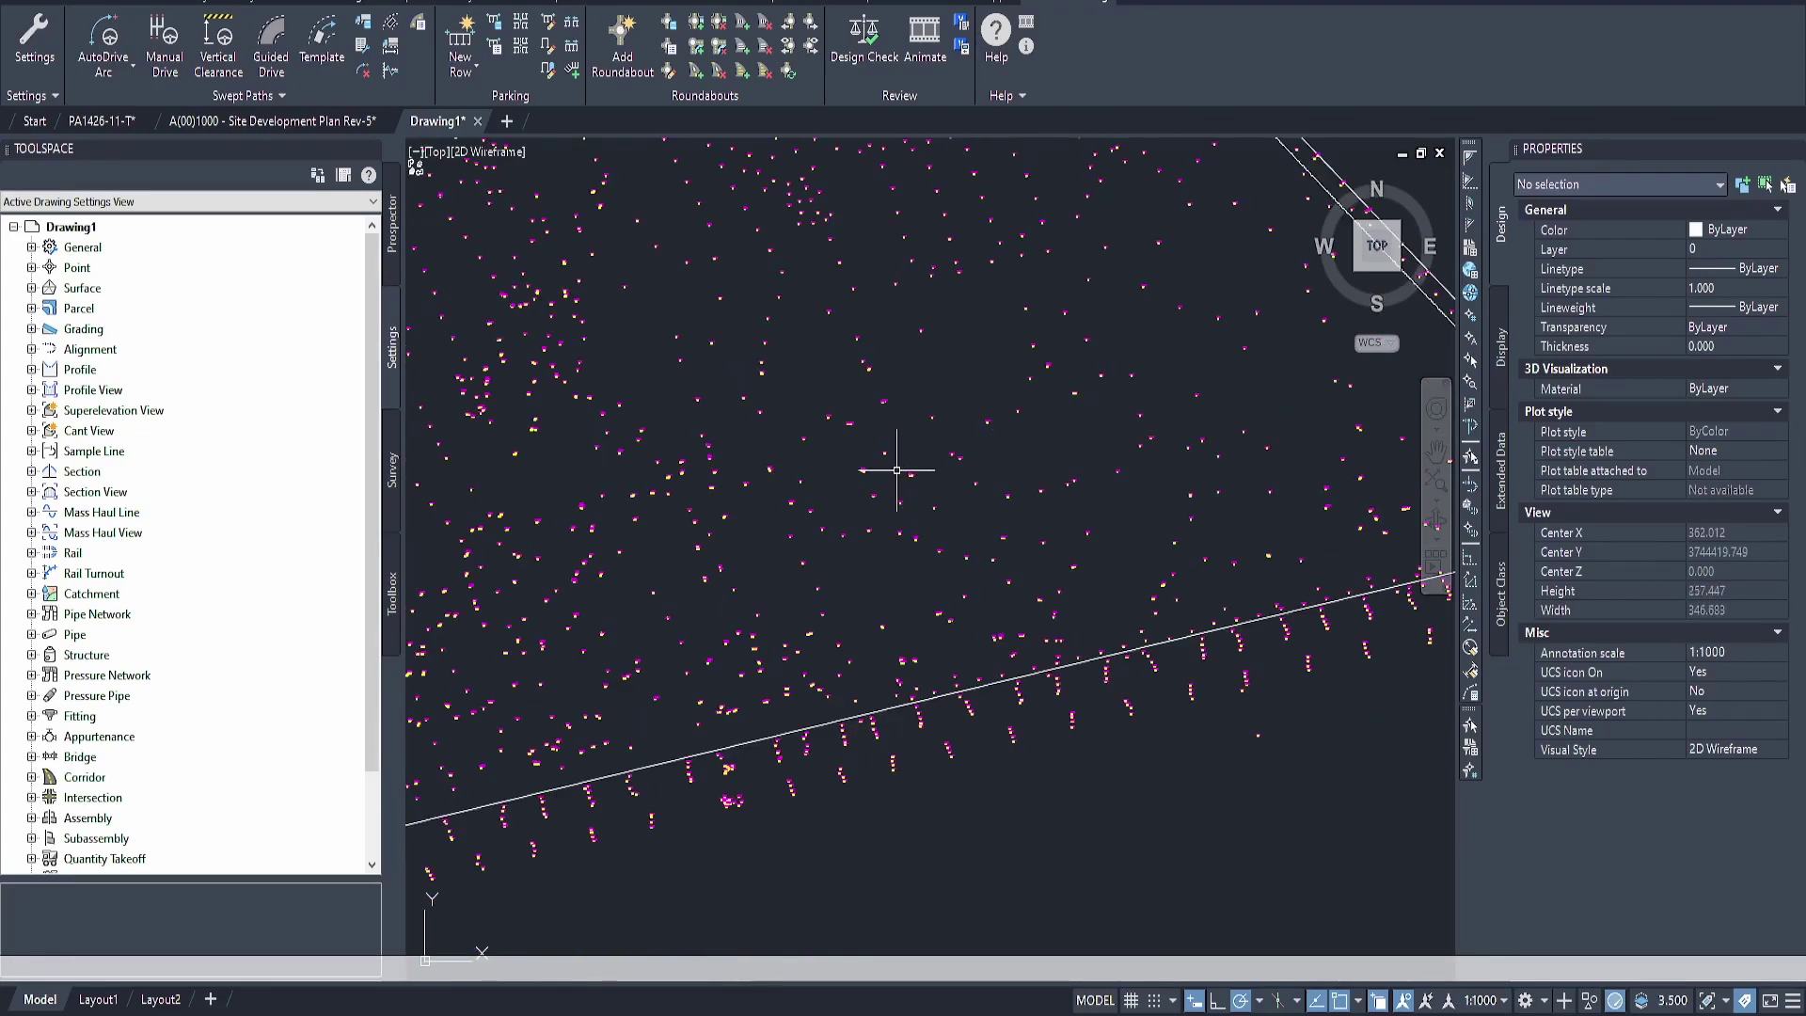
{"action": "scroll", "coordinate": [1035, 485], "scroll_direction": "down", "scroll_amount": 3}
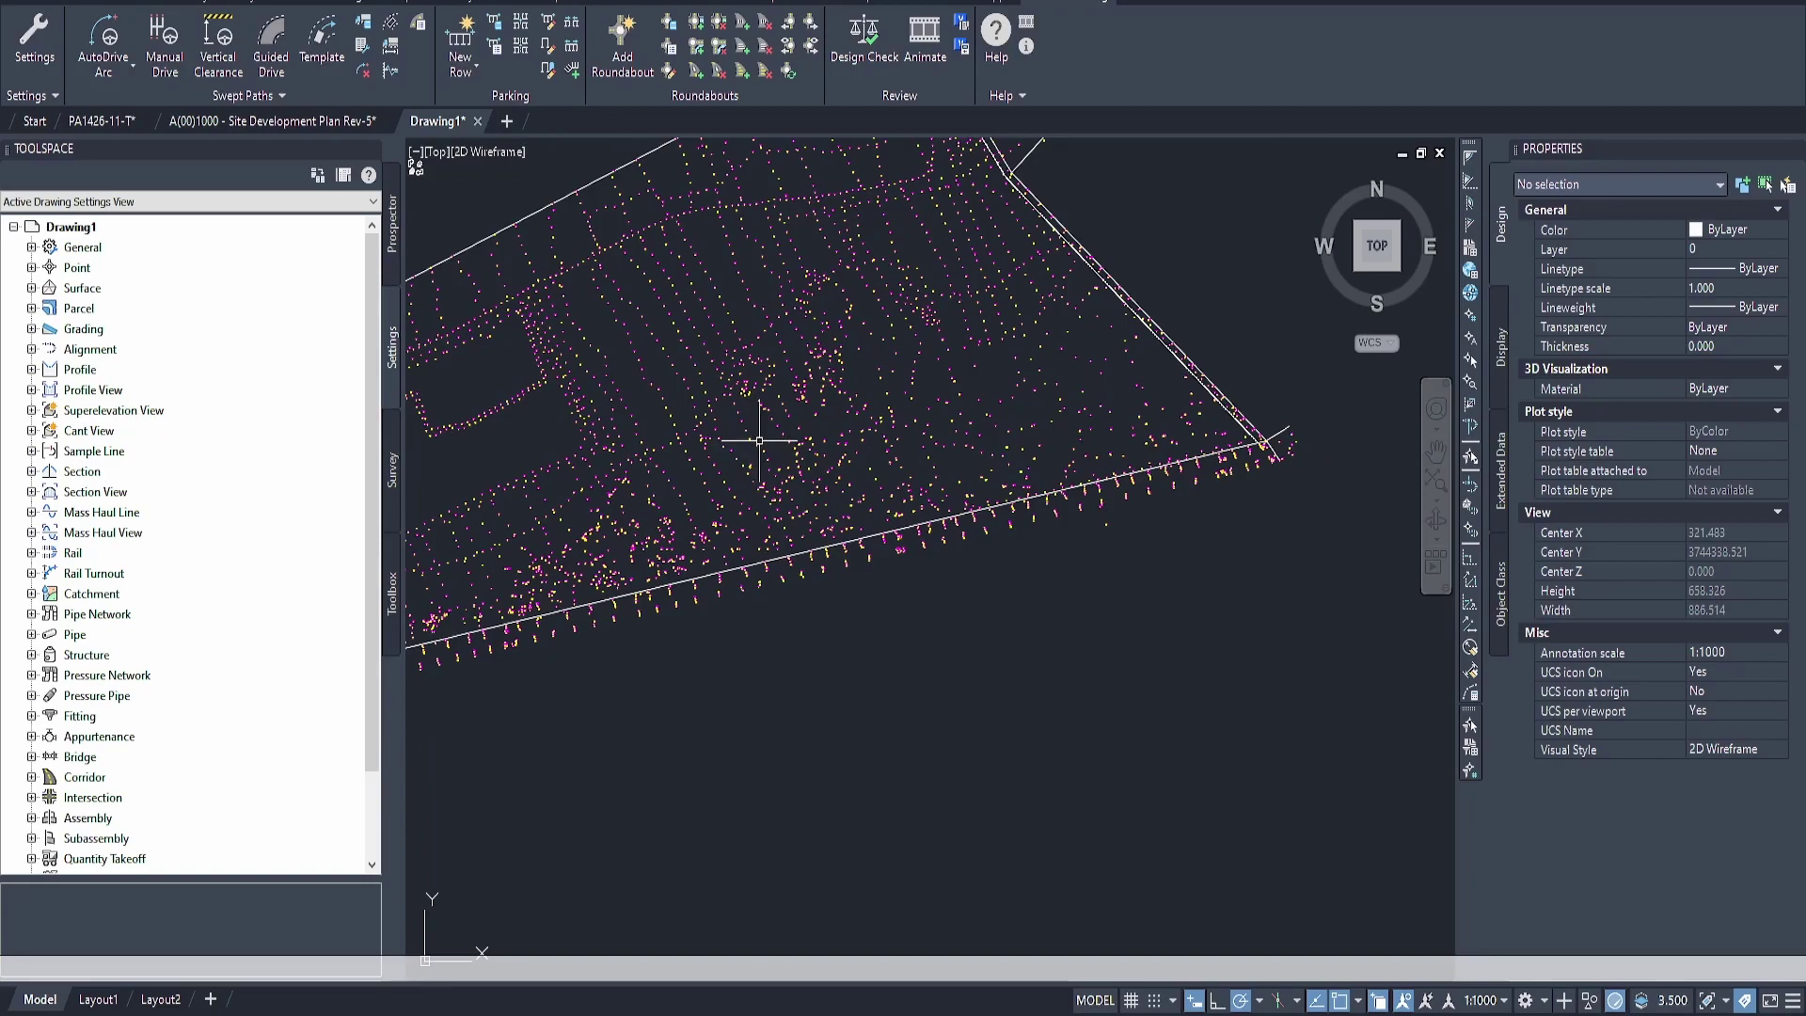
{"action": "scroll", "coordinate": [760, 440], "scroll_direction": "down", "scroll_amount": 2}
{"action": "middle_click_drag", "start_coordinate": [678, 486], "coordinate": [942, 456]}
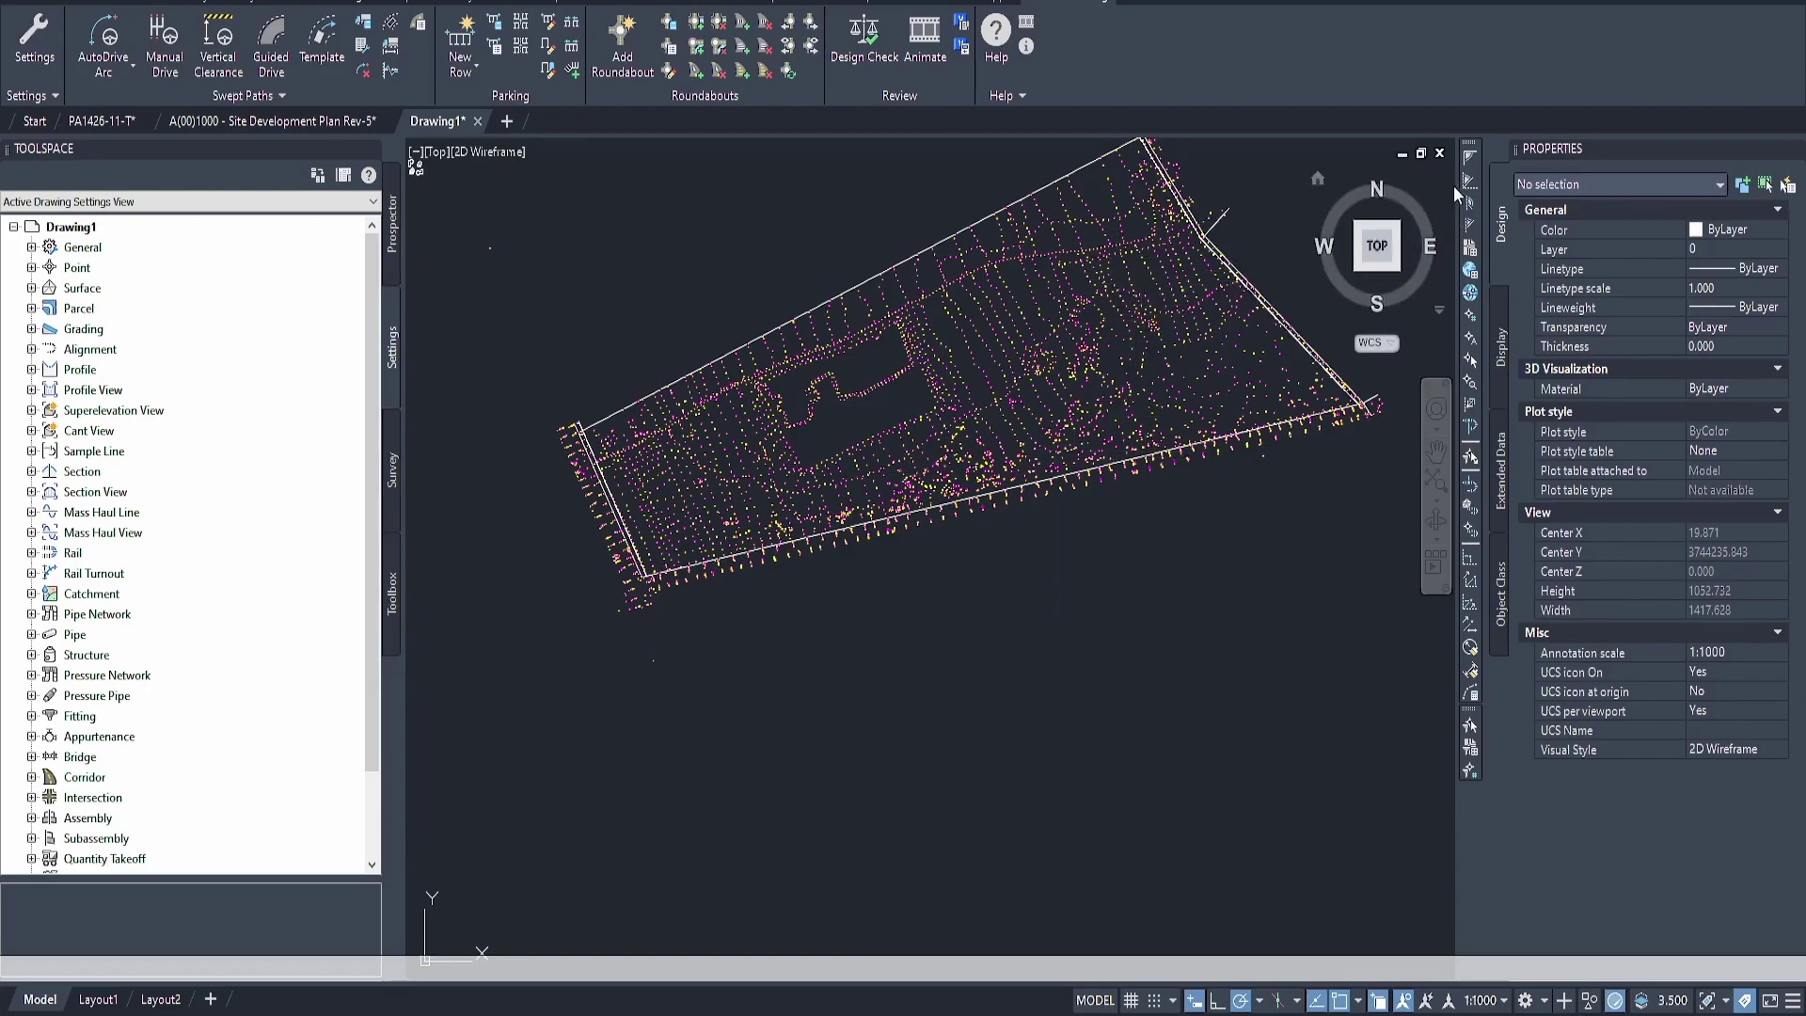
Rotate the top view of Drawing1 by 180 degrees so that south points up, and inspect the survey points
{"action": "left_click", "coordinate": [1425, 177]}
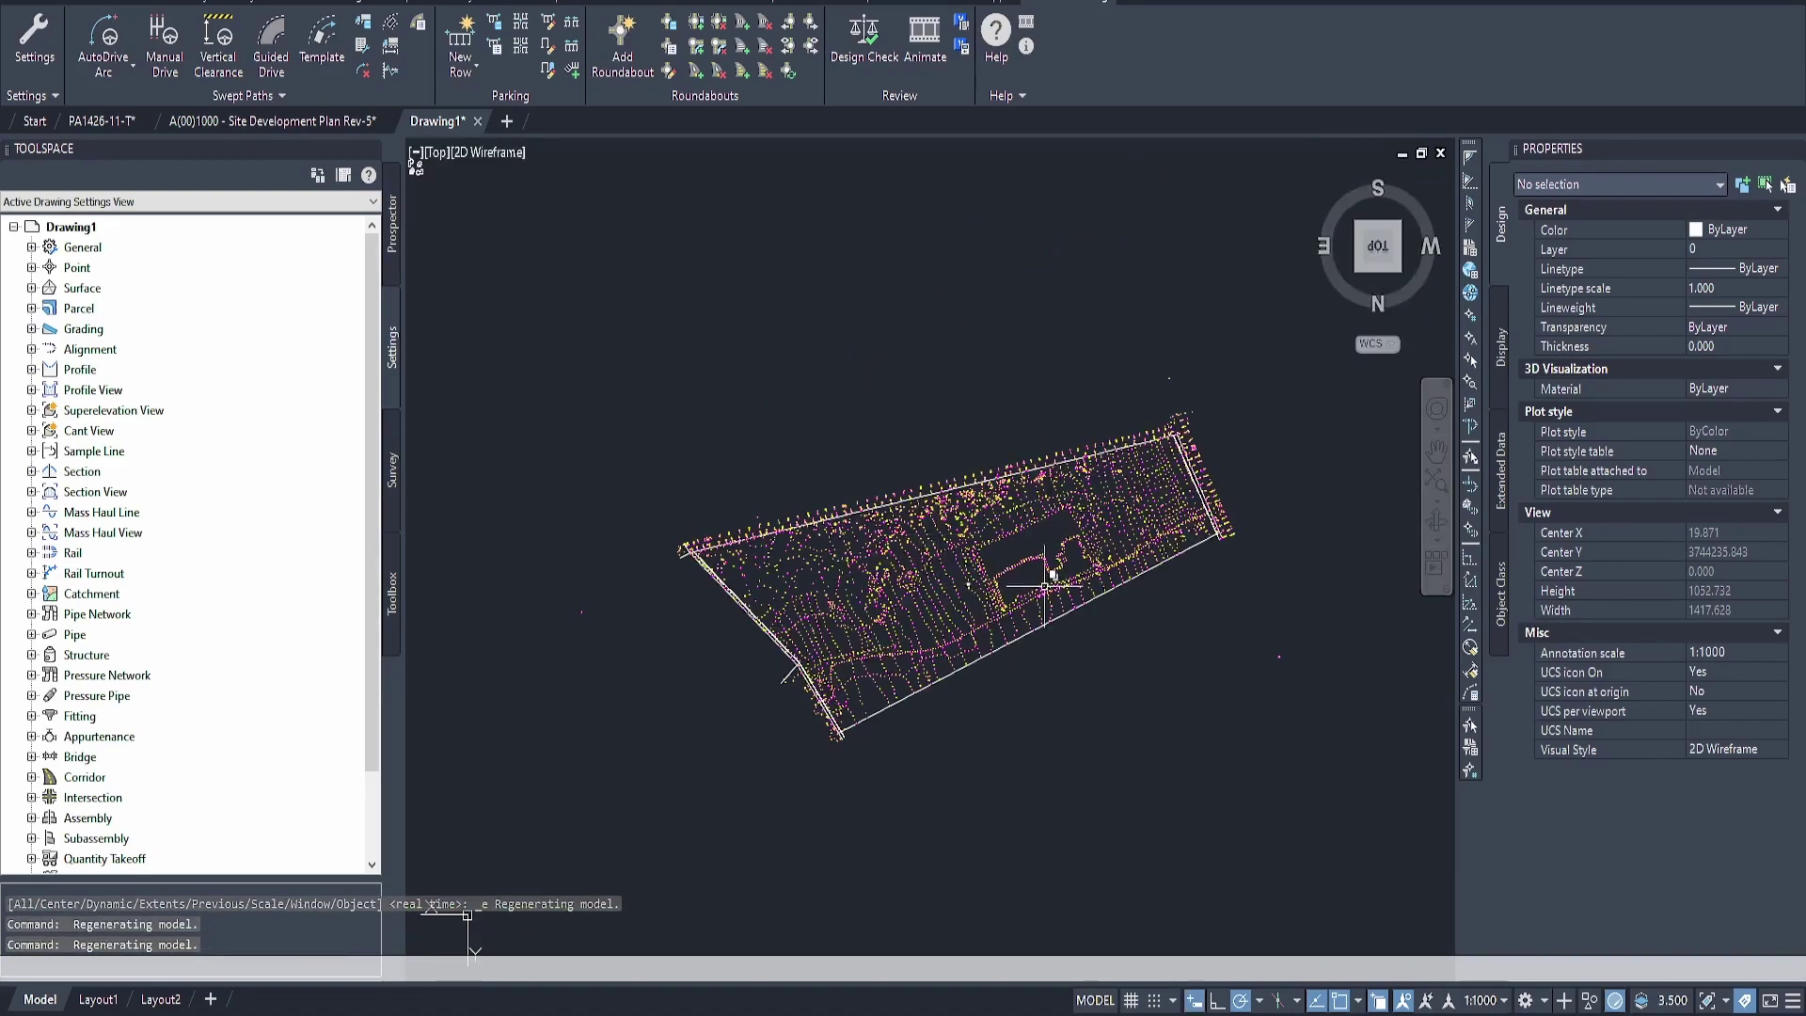
{"action": "scroll", "coordinate": [977, 648], "scroll_direction": "up", "scroll_amount": 8}
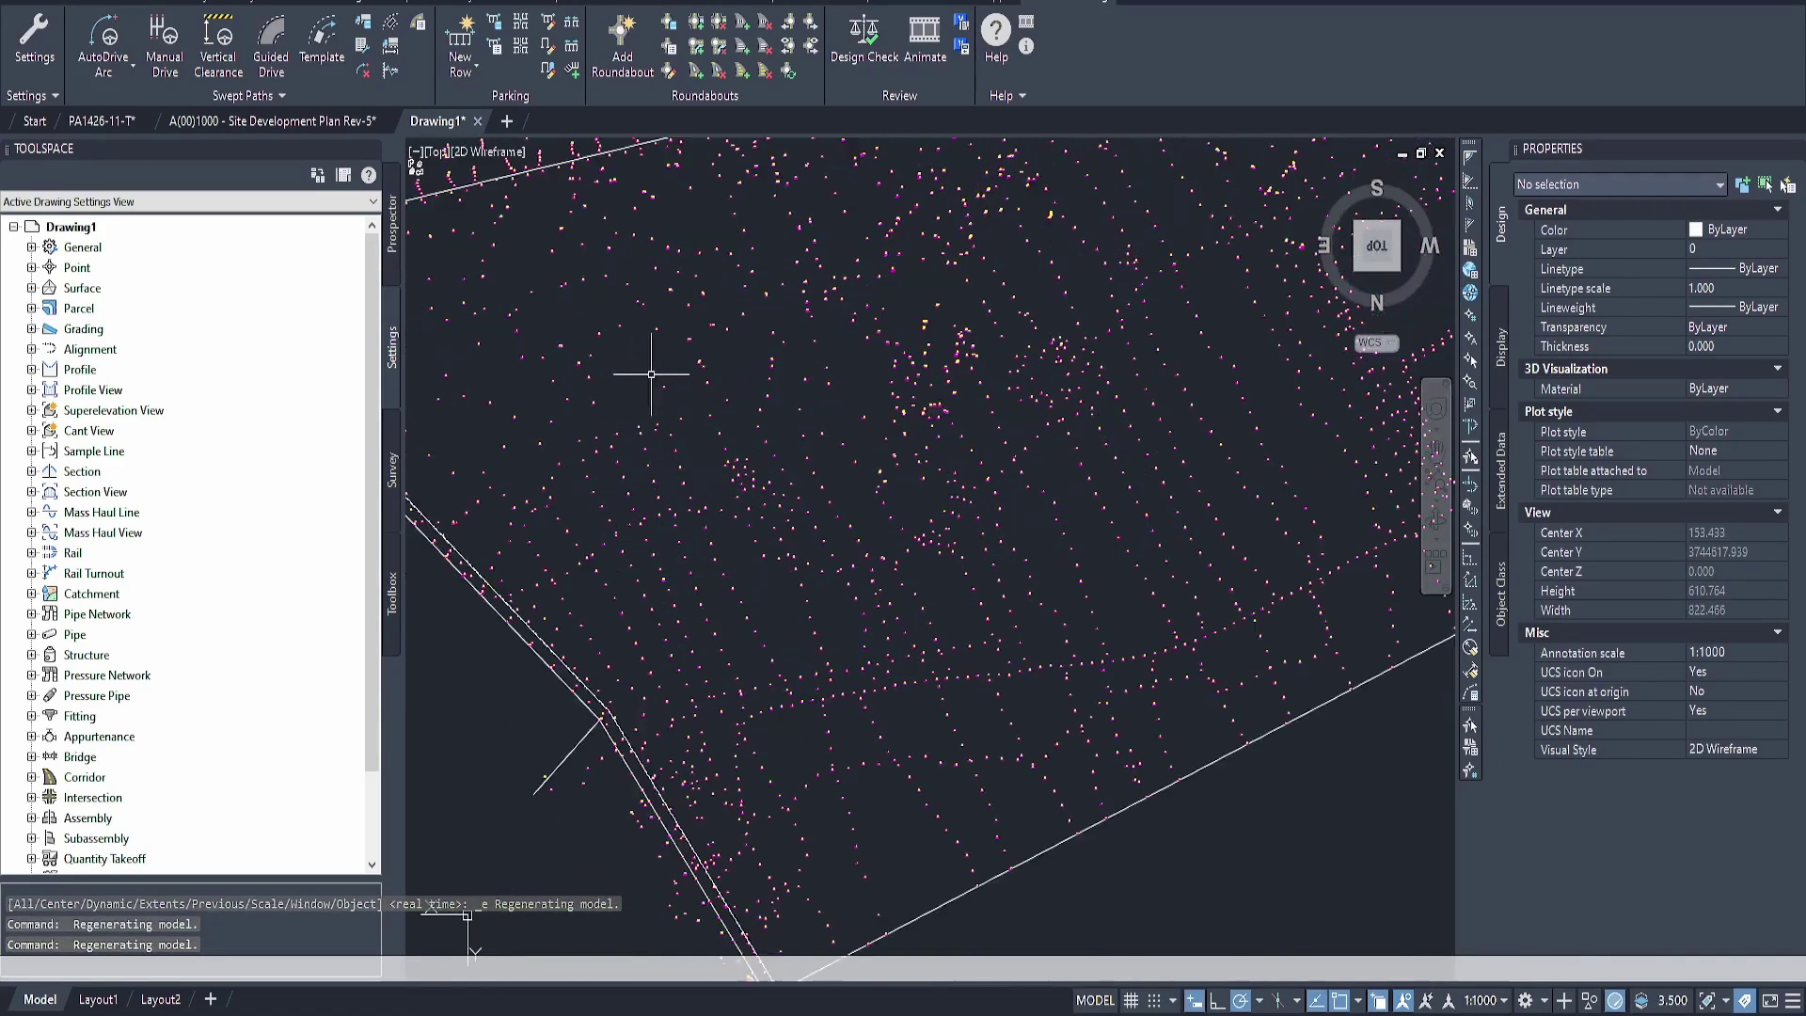
{"action": "scroll", "coordinate": [820, 438], "scroll_direction": "down", "scroll_amount": 10}
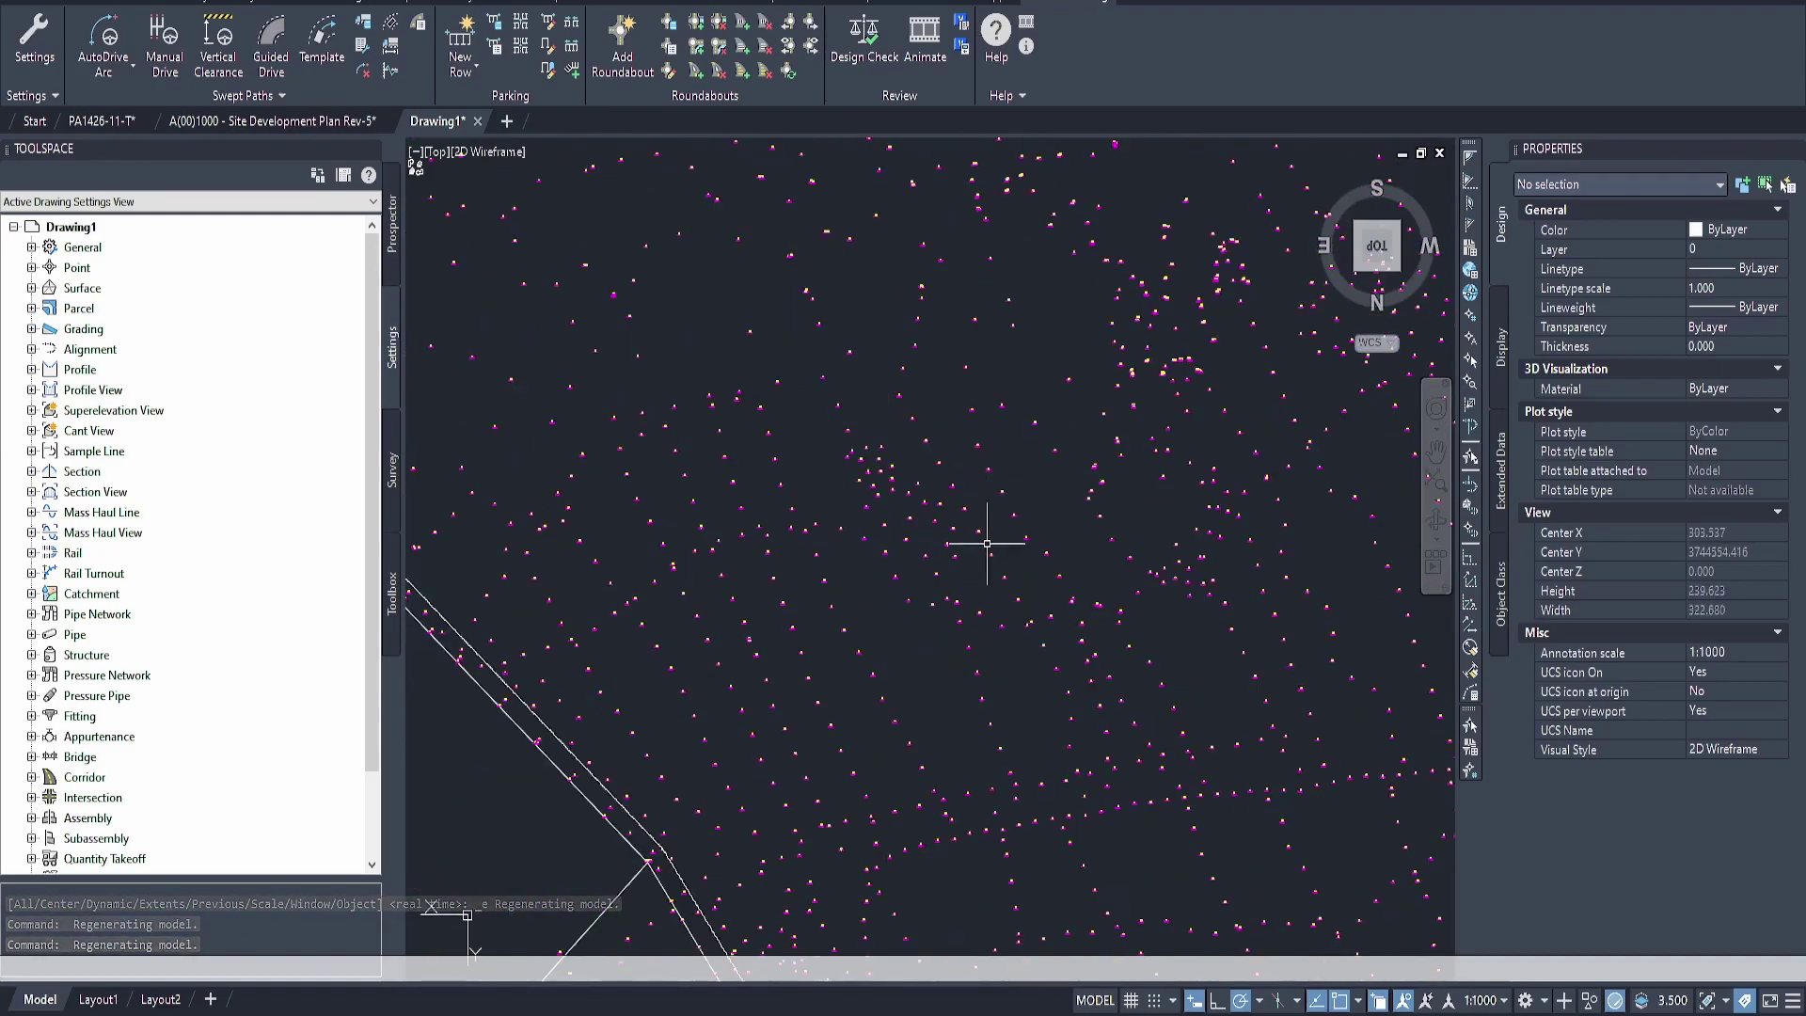
Compare the survey layout in the PA1426-11-T drawing with the survey points and boundary pasted in Drawing1
{"action": "left_click", "coordinate": [105, 122]}
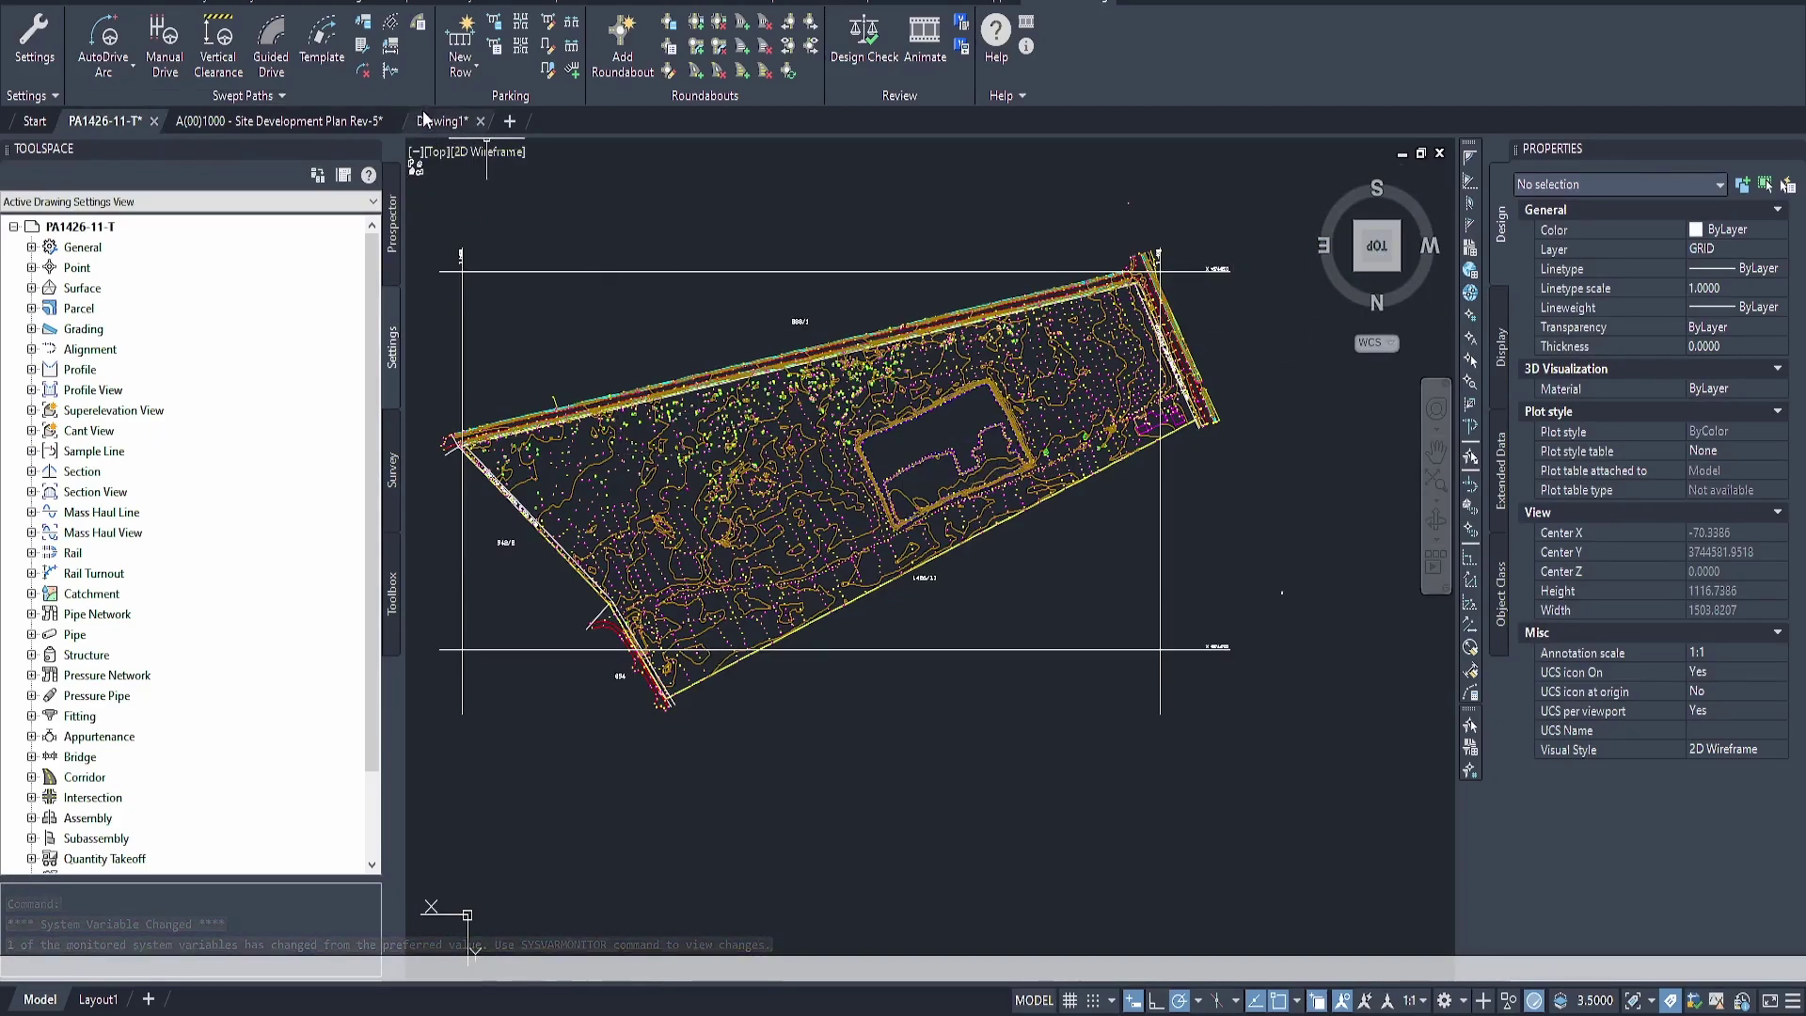
{"action": "mouse_move", "coordinate": [425, 122]}
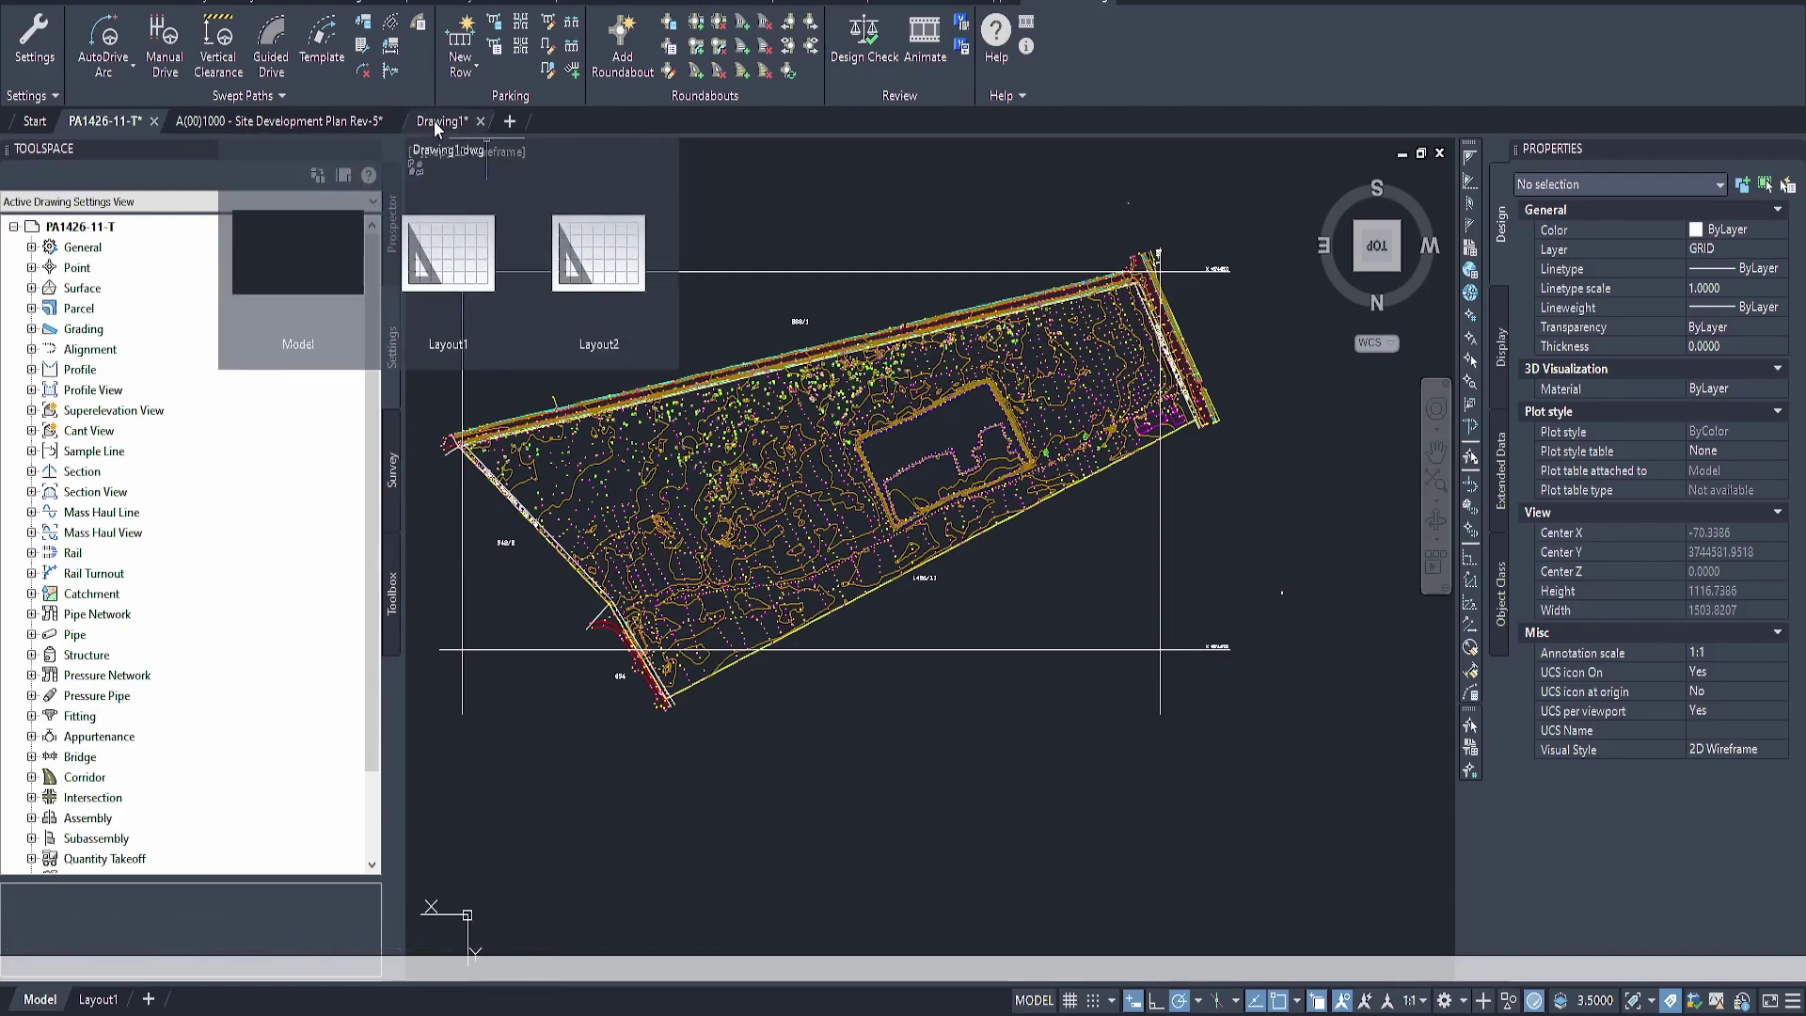
{"action": "left_click", "coordinate": [435, 121]}
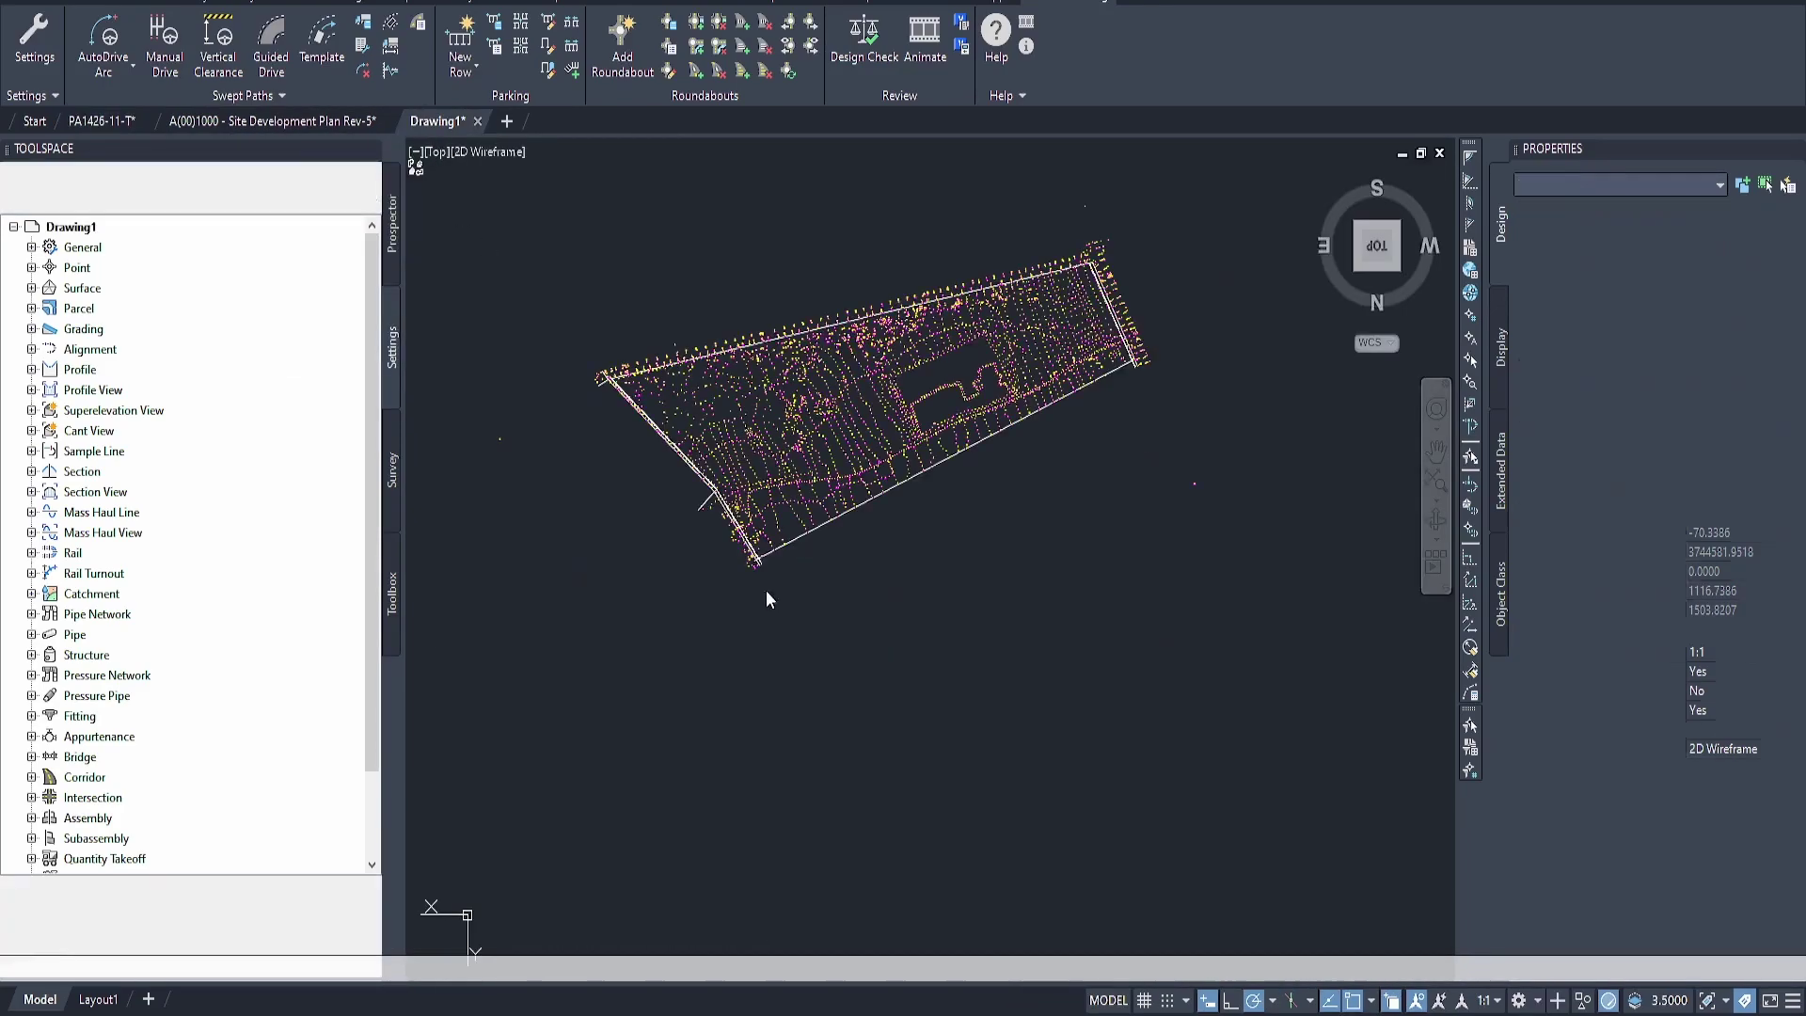
{"action": "scroll", "coordinate": [943, 430], "scroll_direction": "up", "scroll_amount": 4}
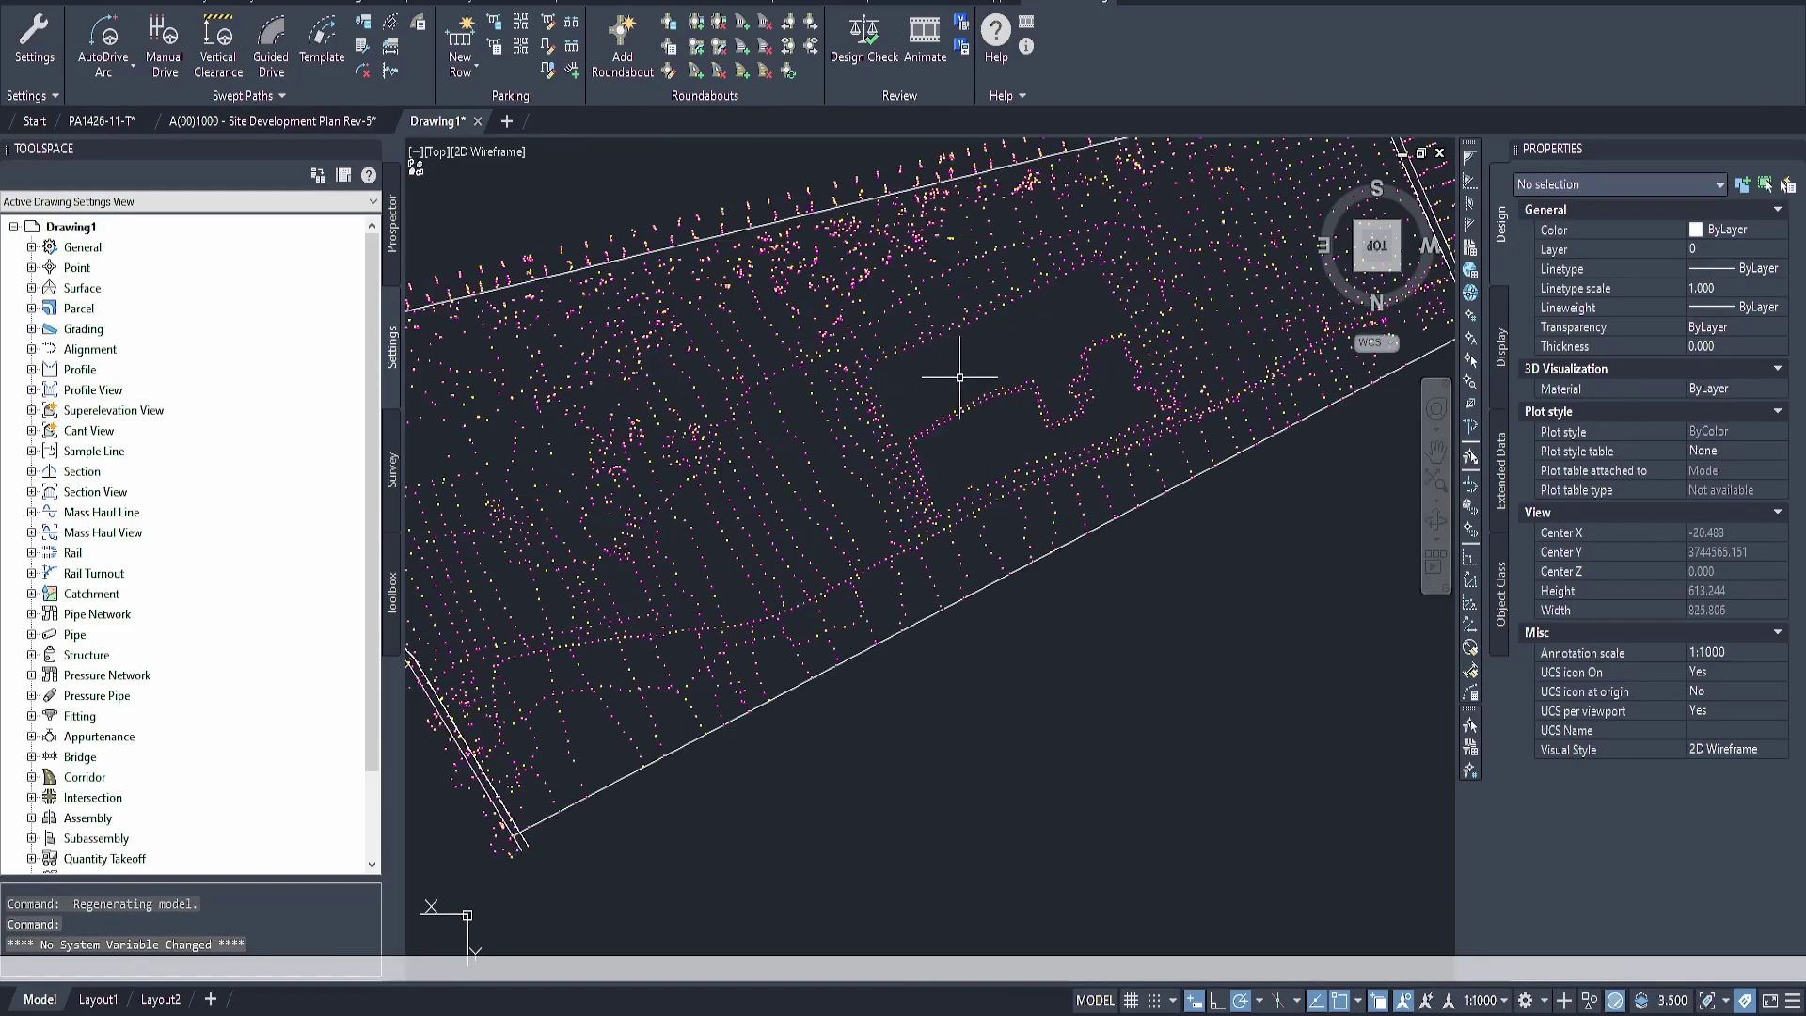
{"action": "scroll", "coordinate": [817, 485], "scroll_direction": "down", "scroll_amount": 2}
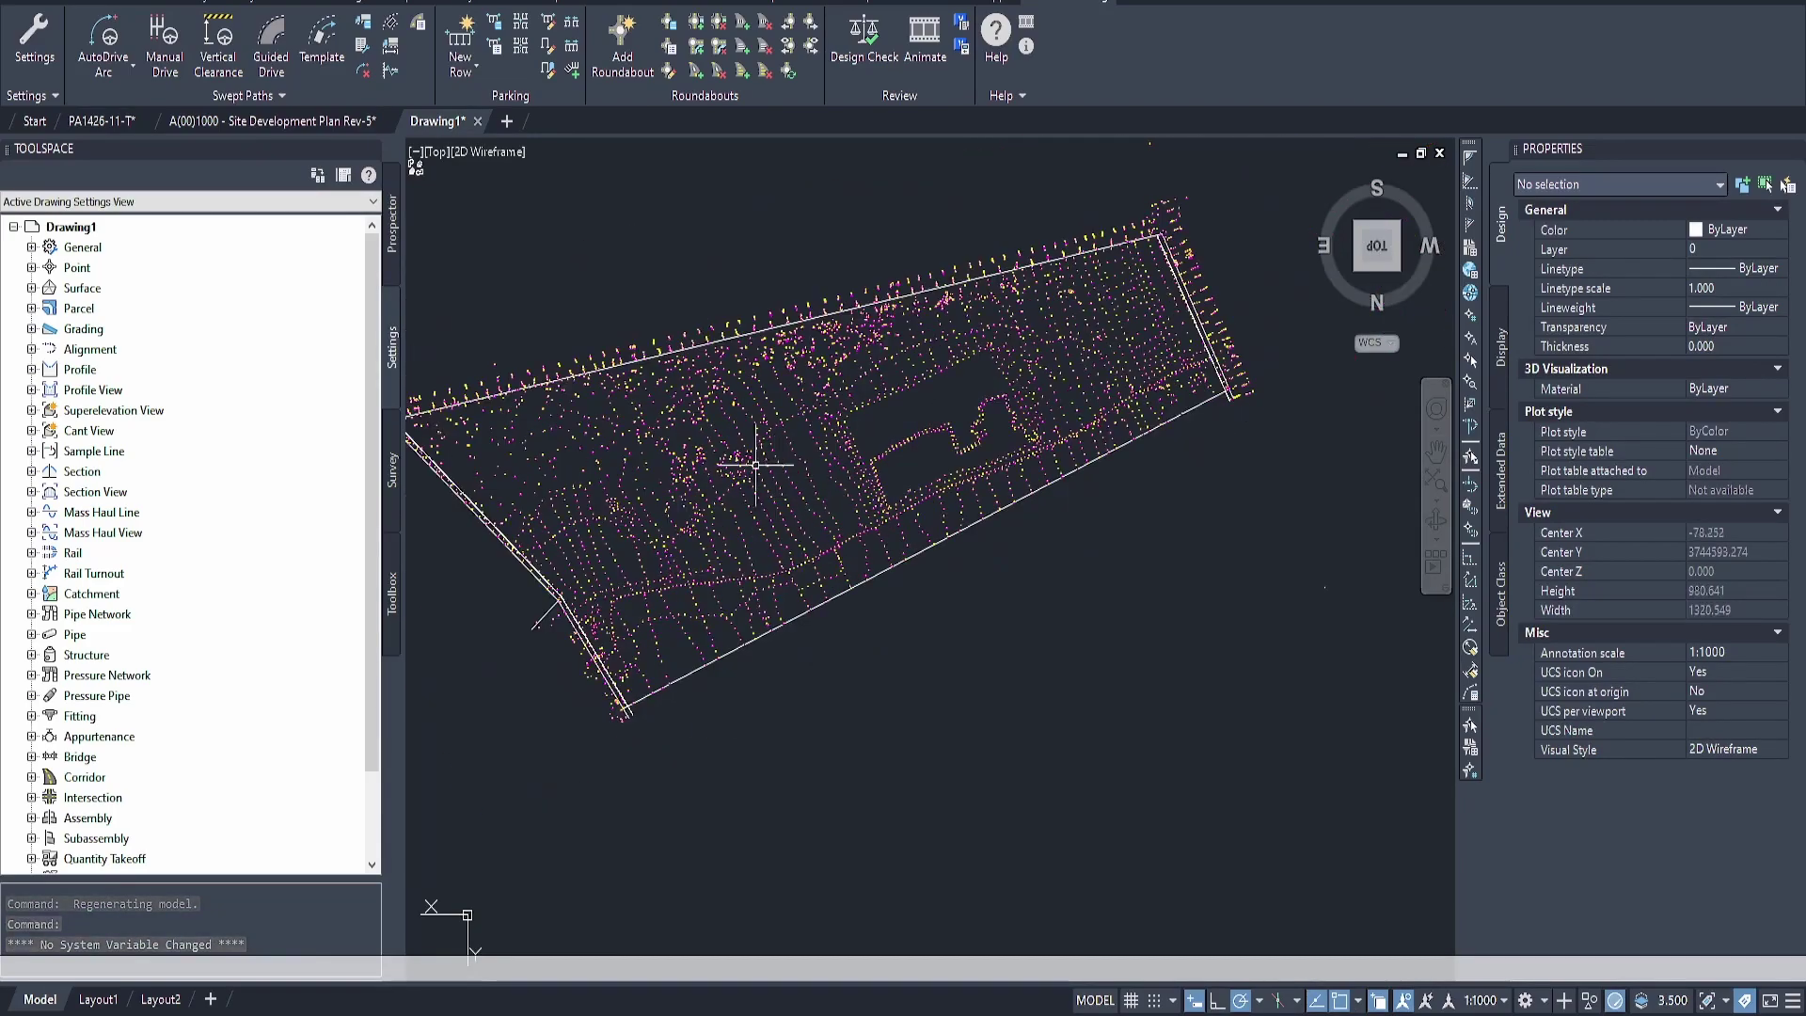
In the A(00)1000 - Site Development Plan Rev-5 drawing, select a plot line on layer A-WALL and all lines similar to it
{"action": "left_click", "coordinate": [287, 121]}
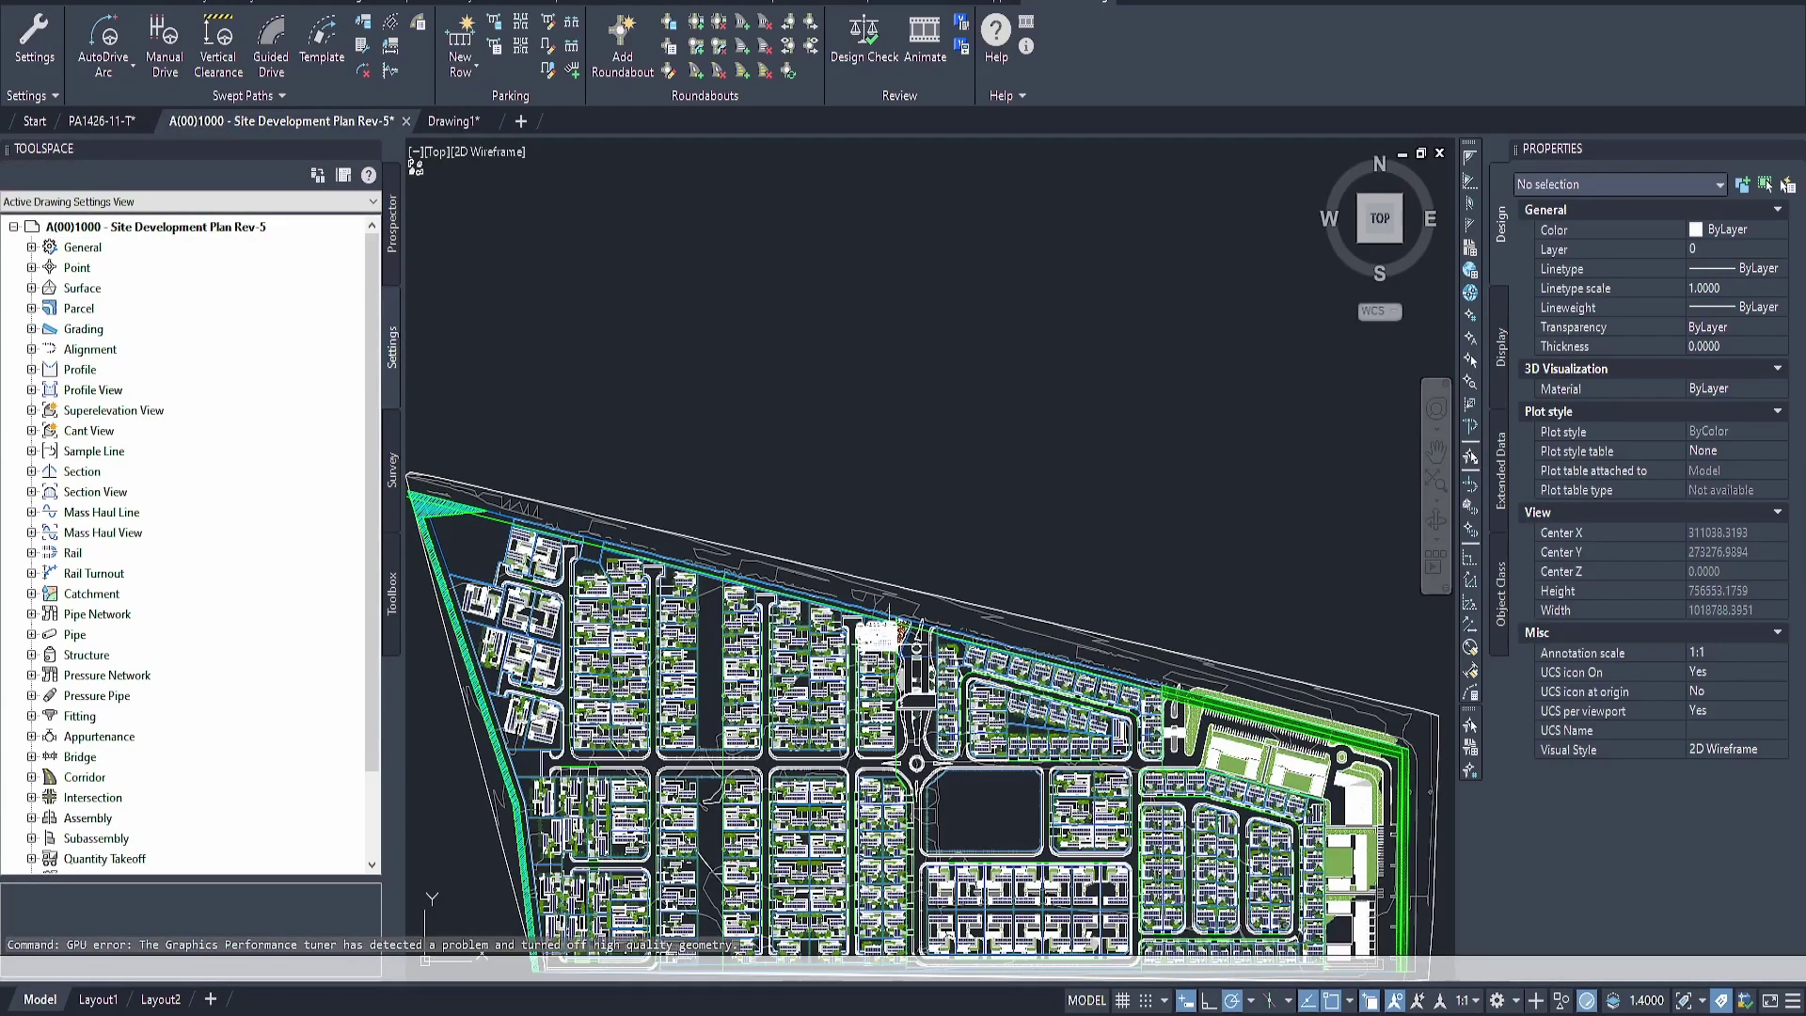
{"action": "middle_click_drag", "start_coordinate": [929, 624], "coordinate": [923, 481]}
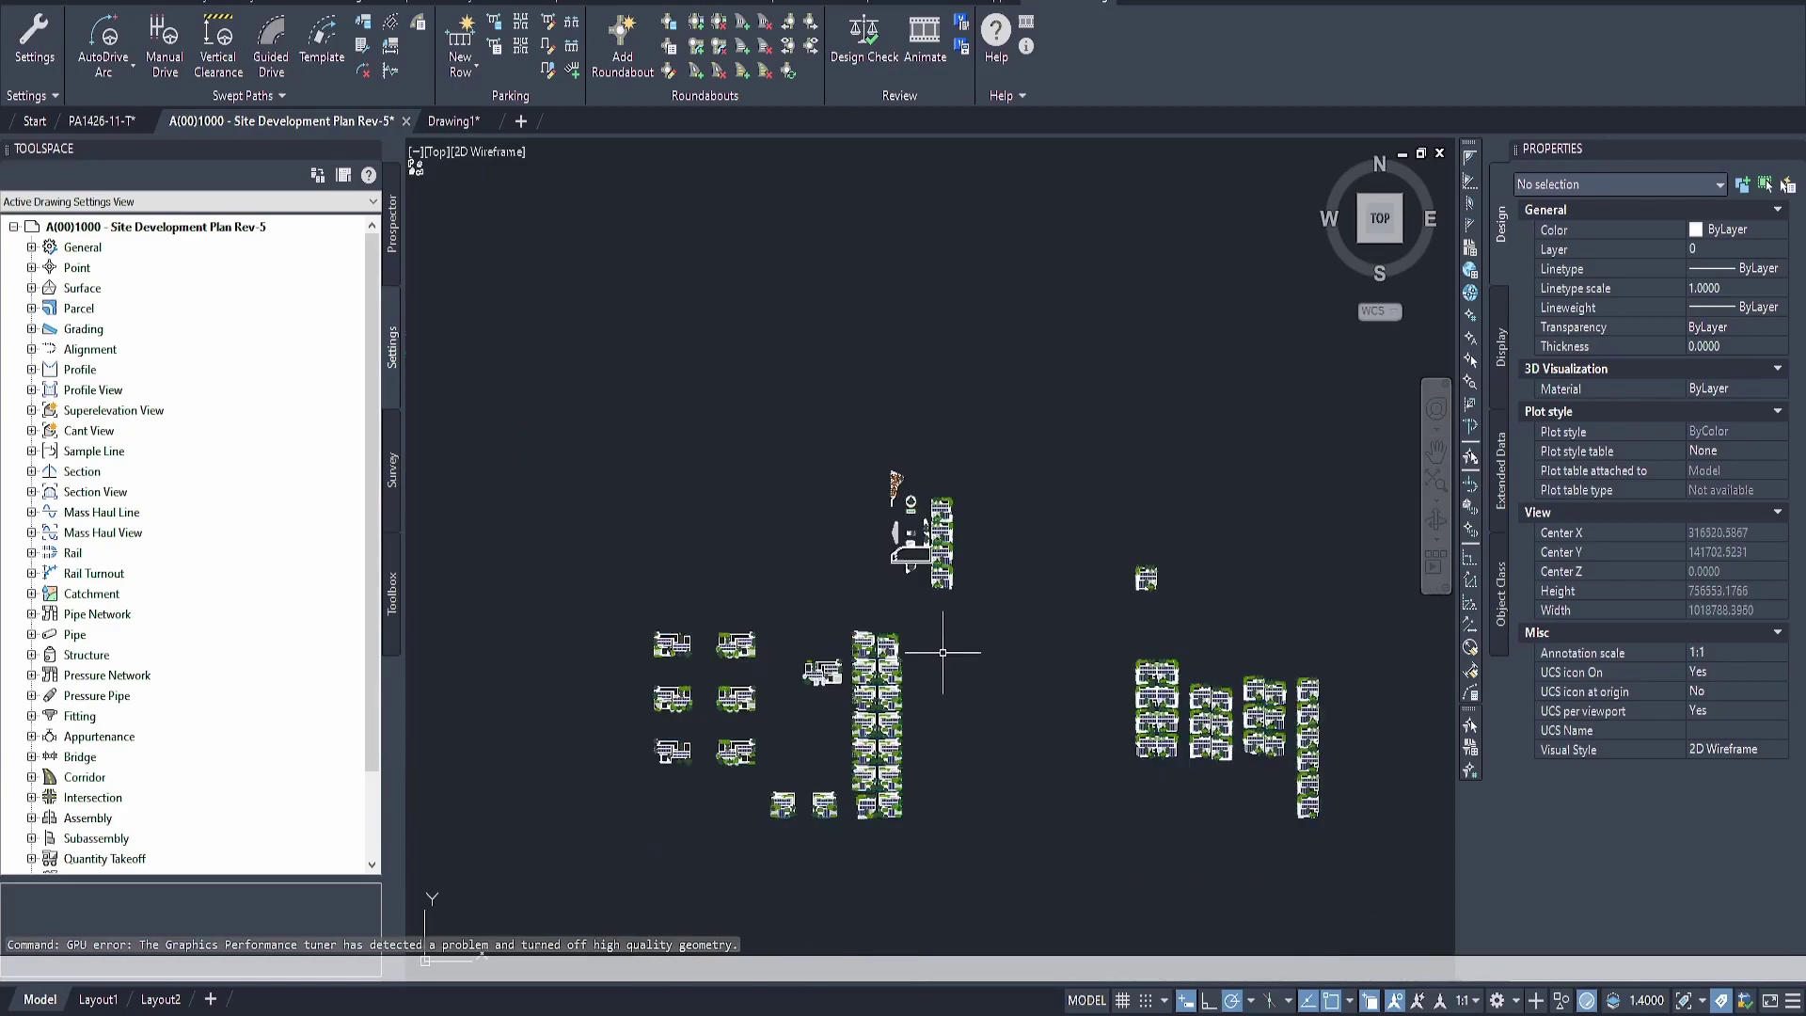
{"action": "left_click", "coordinate": [886, 684]}
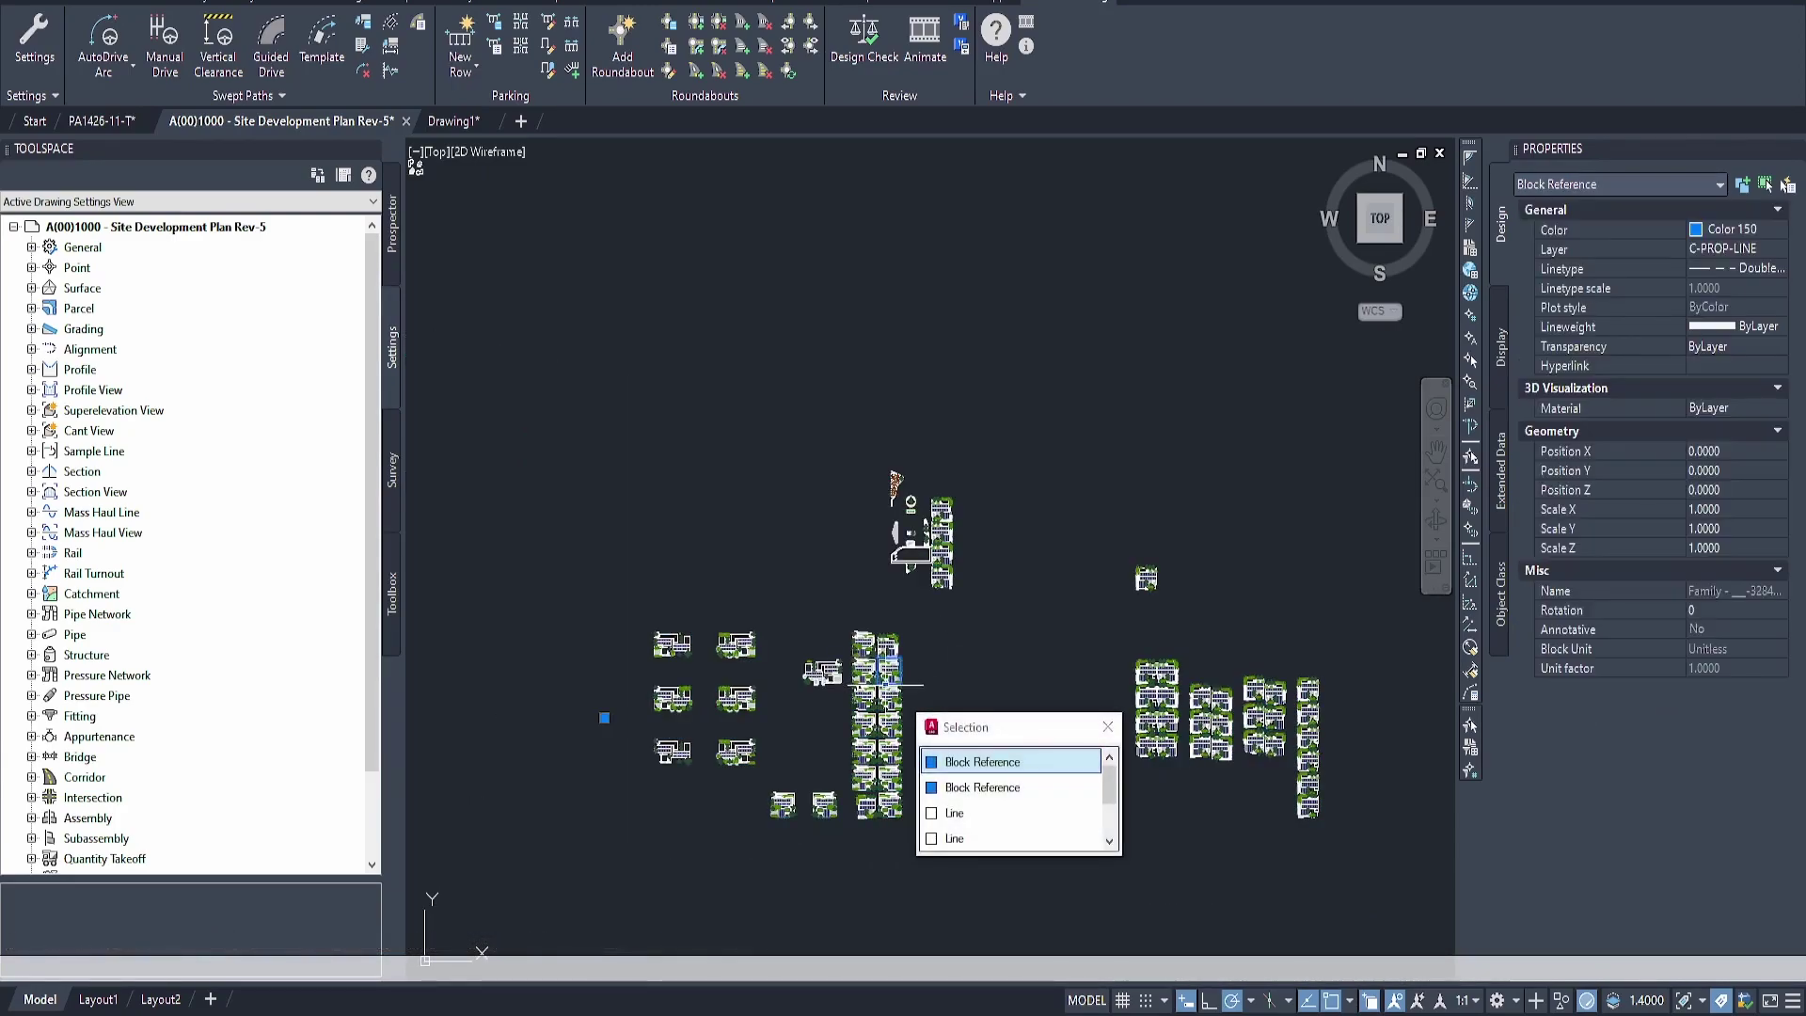
{"action": "left_click", "coordinate": [967, 840]}
{"action": "scroll", "coordinate": [885, 683], "scroll_direction": "up", "scroll_amount": 6}
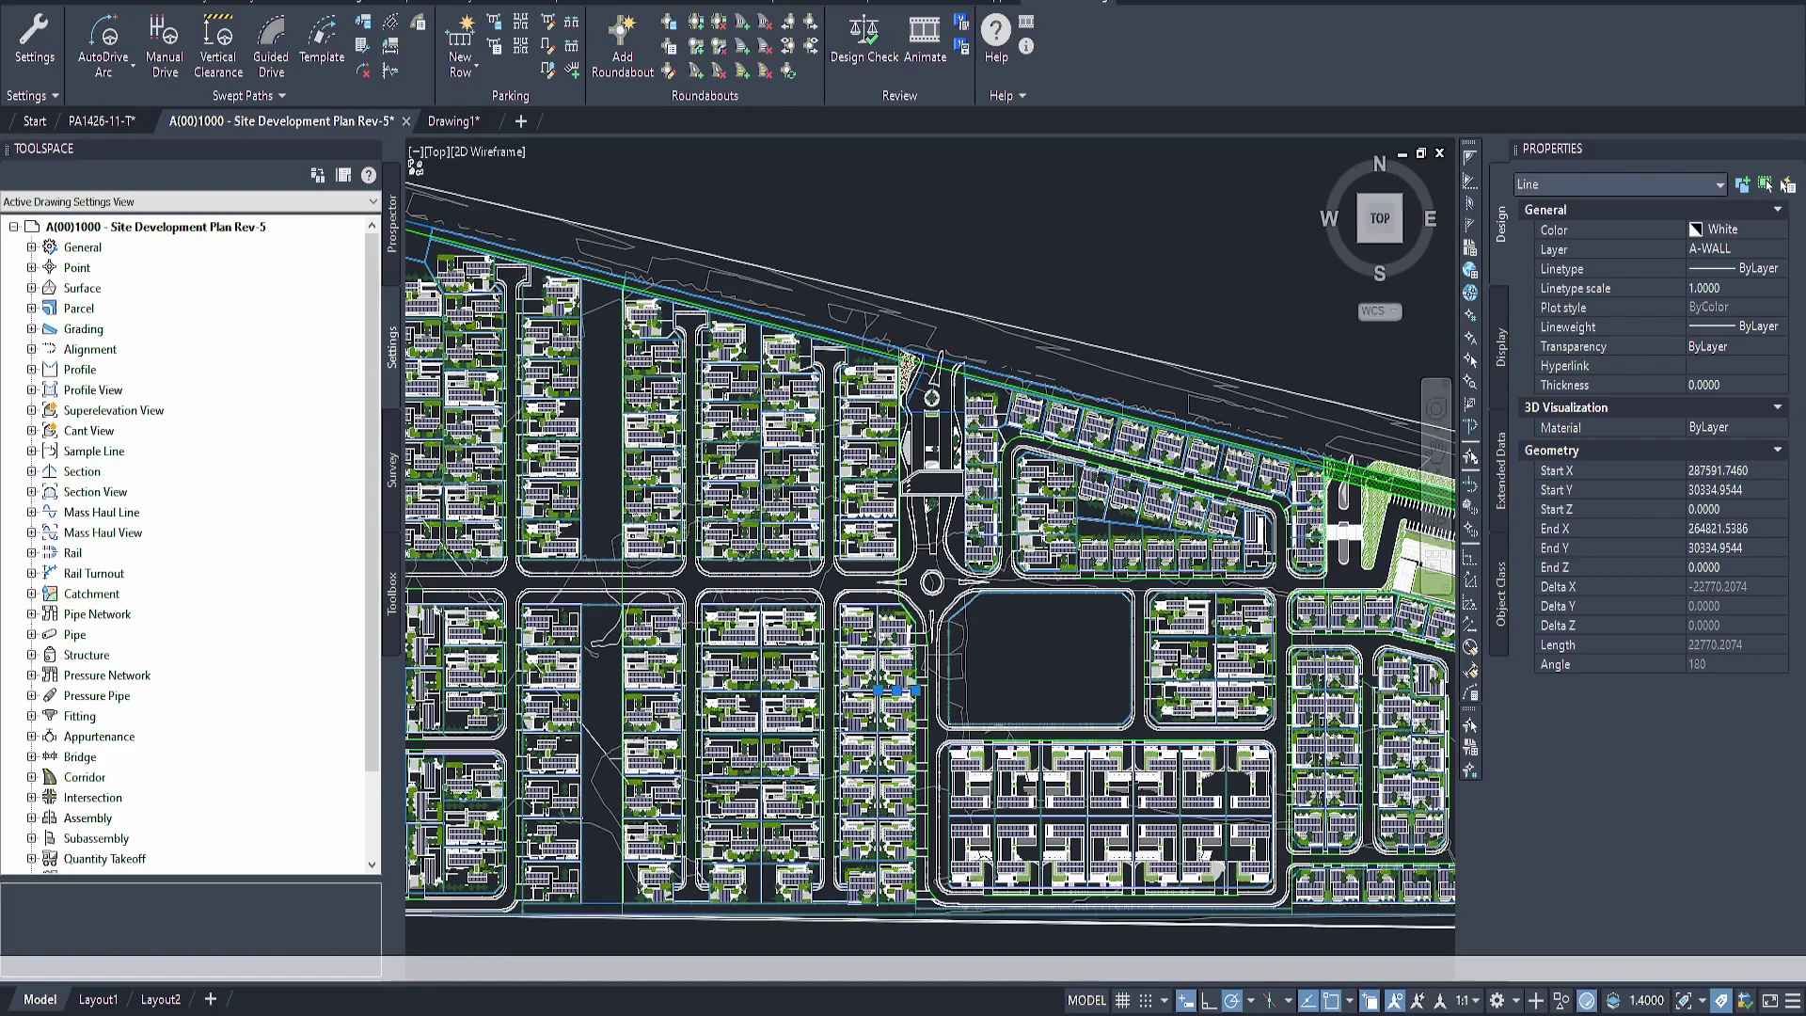
{"action": "right_click", "coordinate": [1020, 668]}
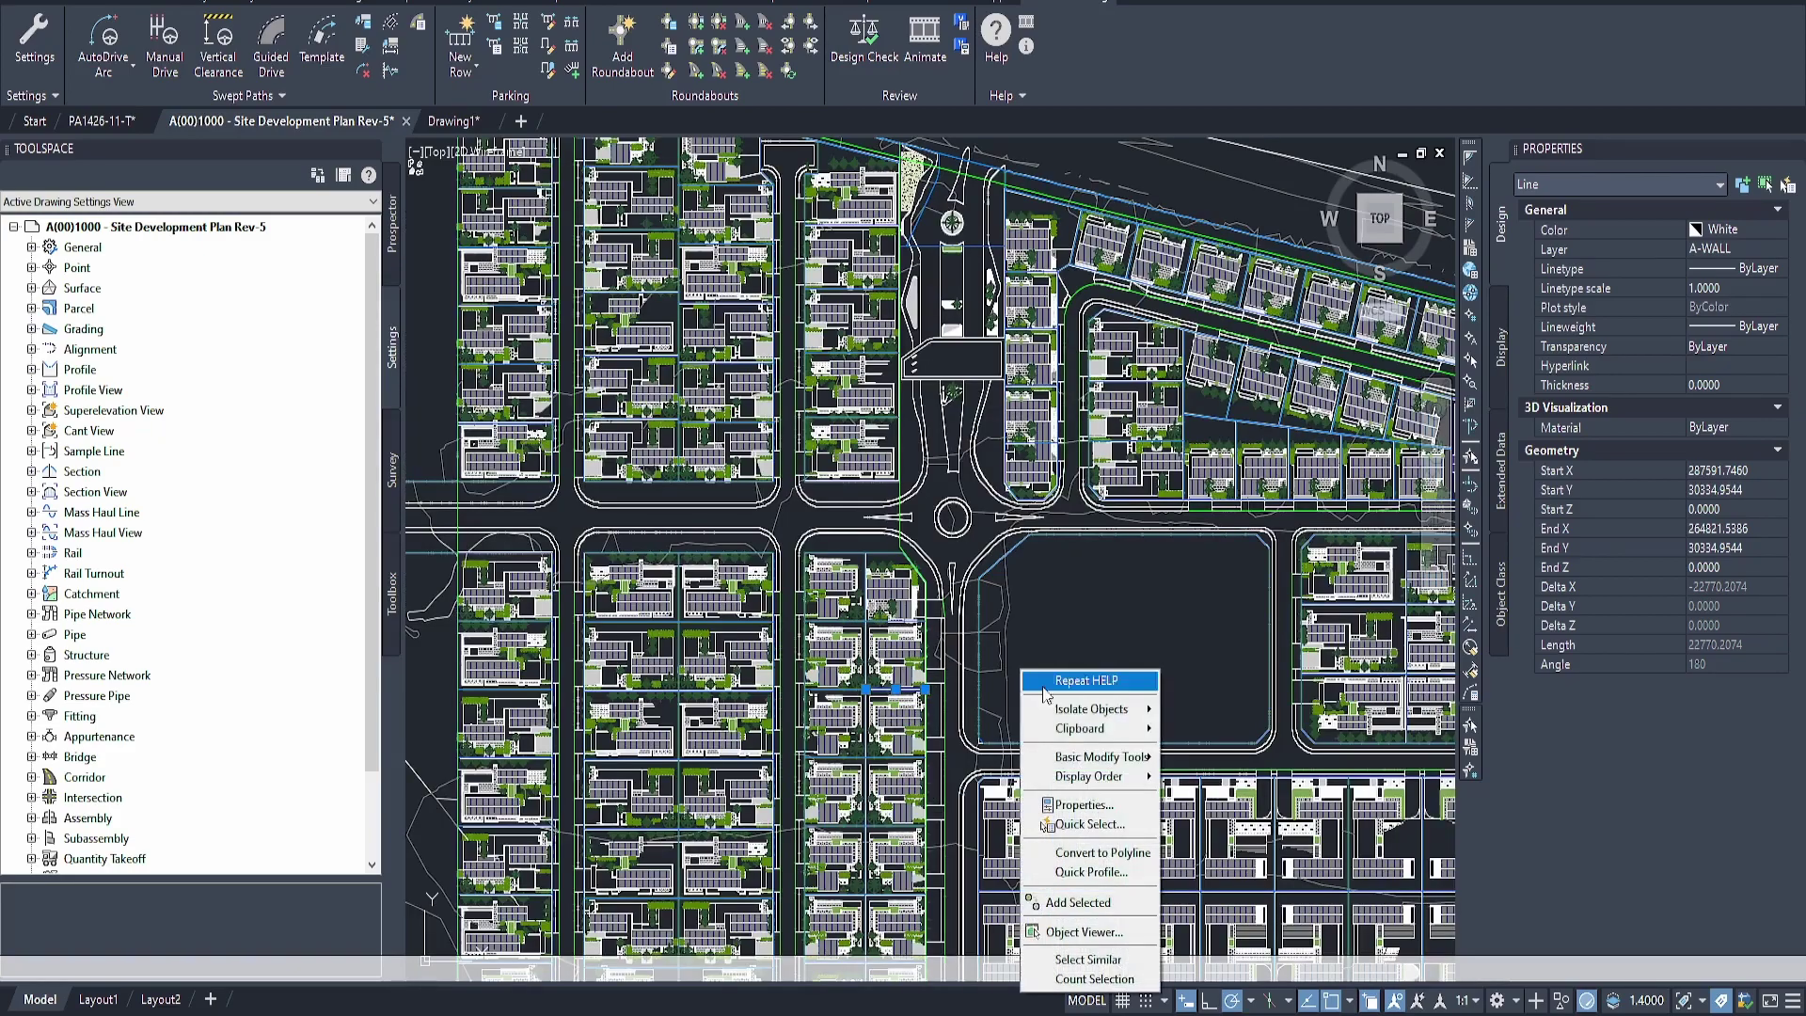
{"action": "left_click", "coordinate": [1107, 961]}
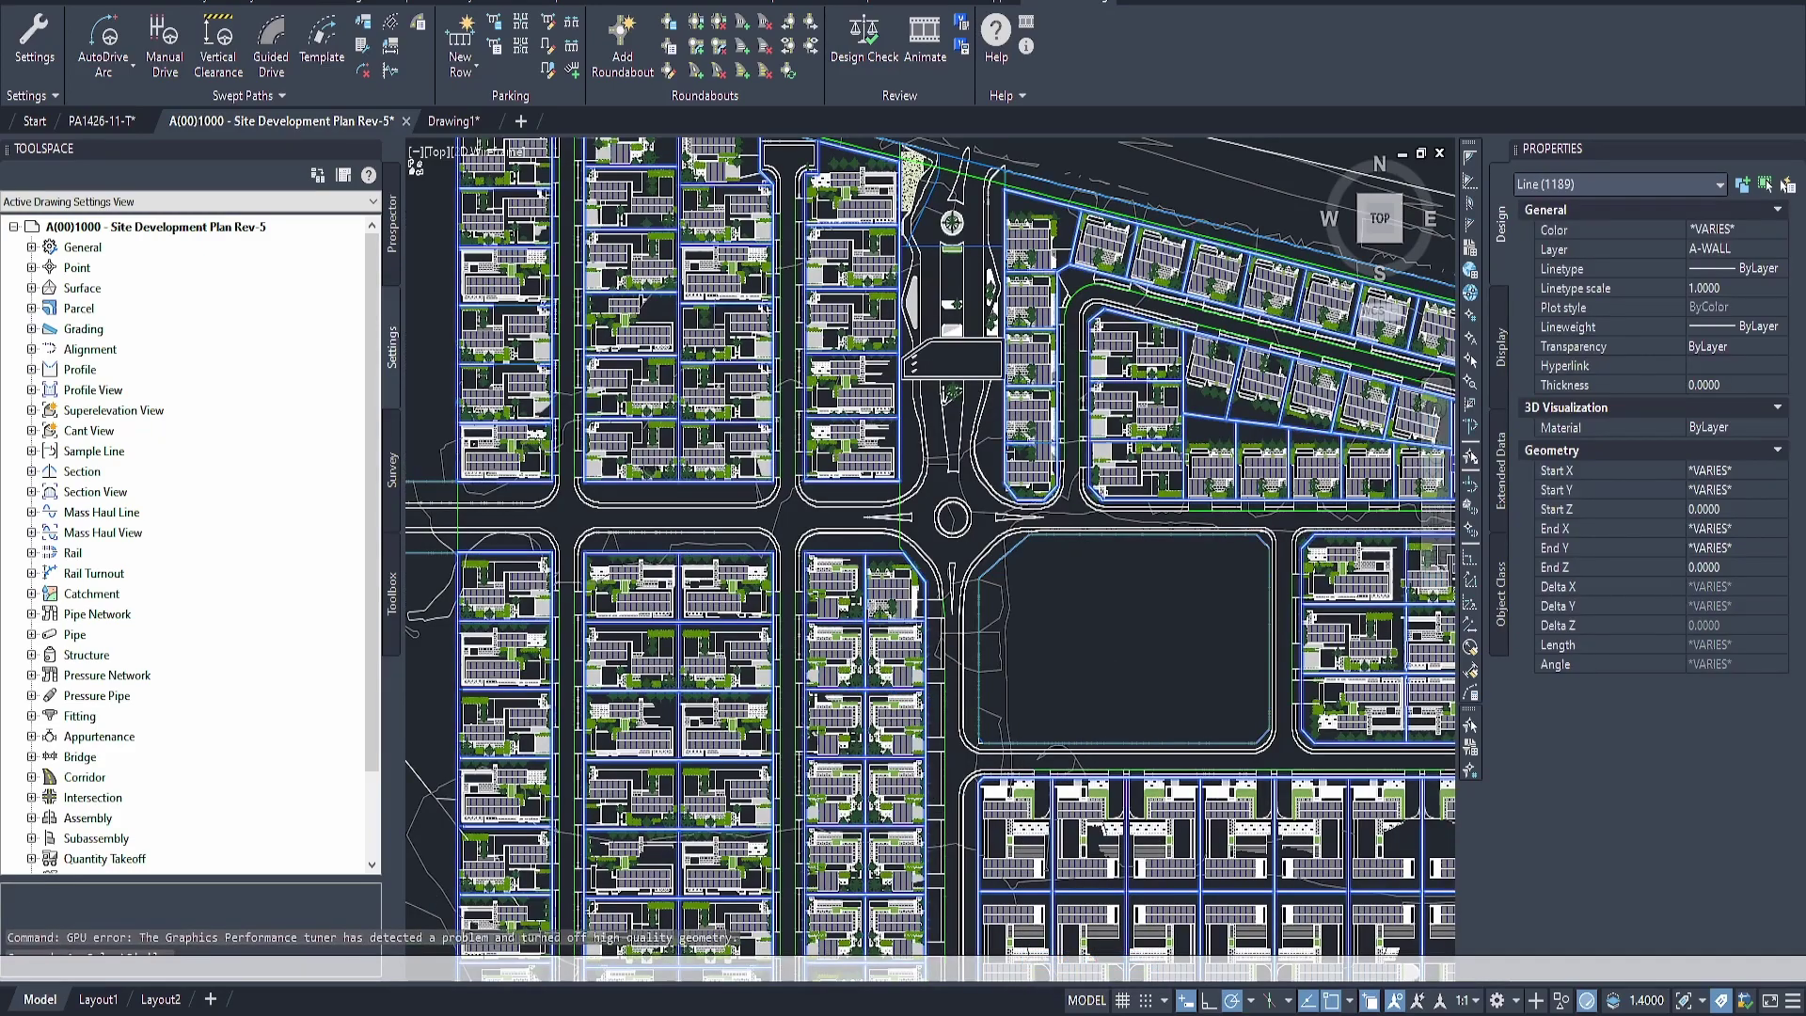
{"action": "scroll", "coordinate": [1070, 736], "scroll_direction": "down", "scroll_amount": 4}
{"action": "middle_click_drag", "start_coordinate": [1137, 700], "coordinate": [1042, 615]}
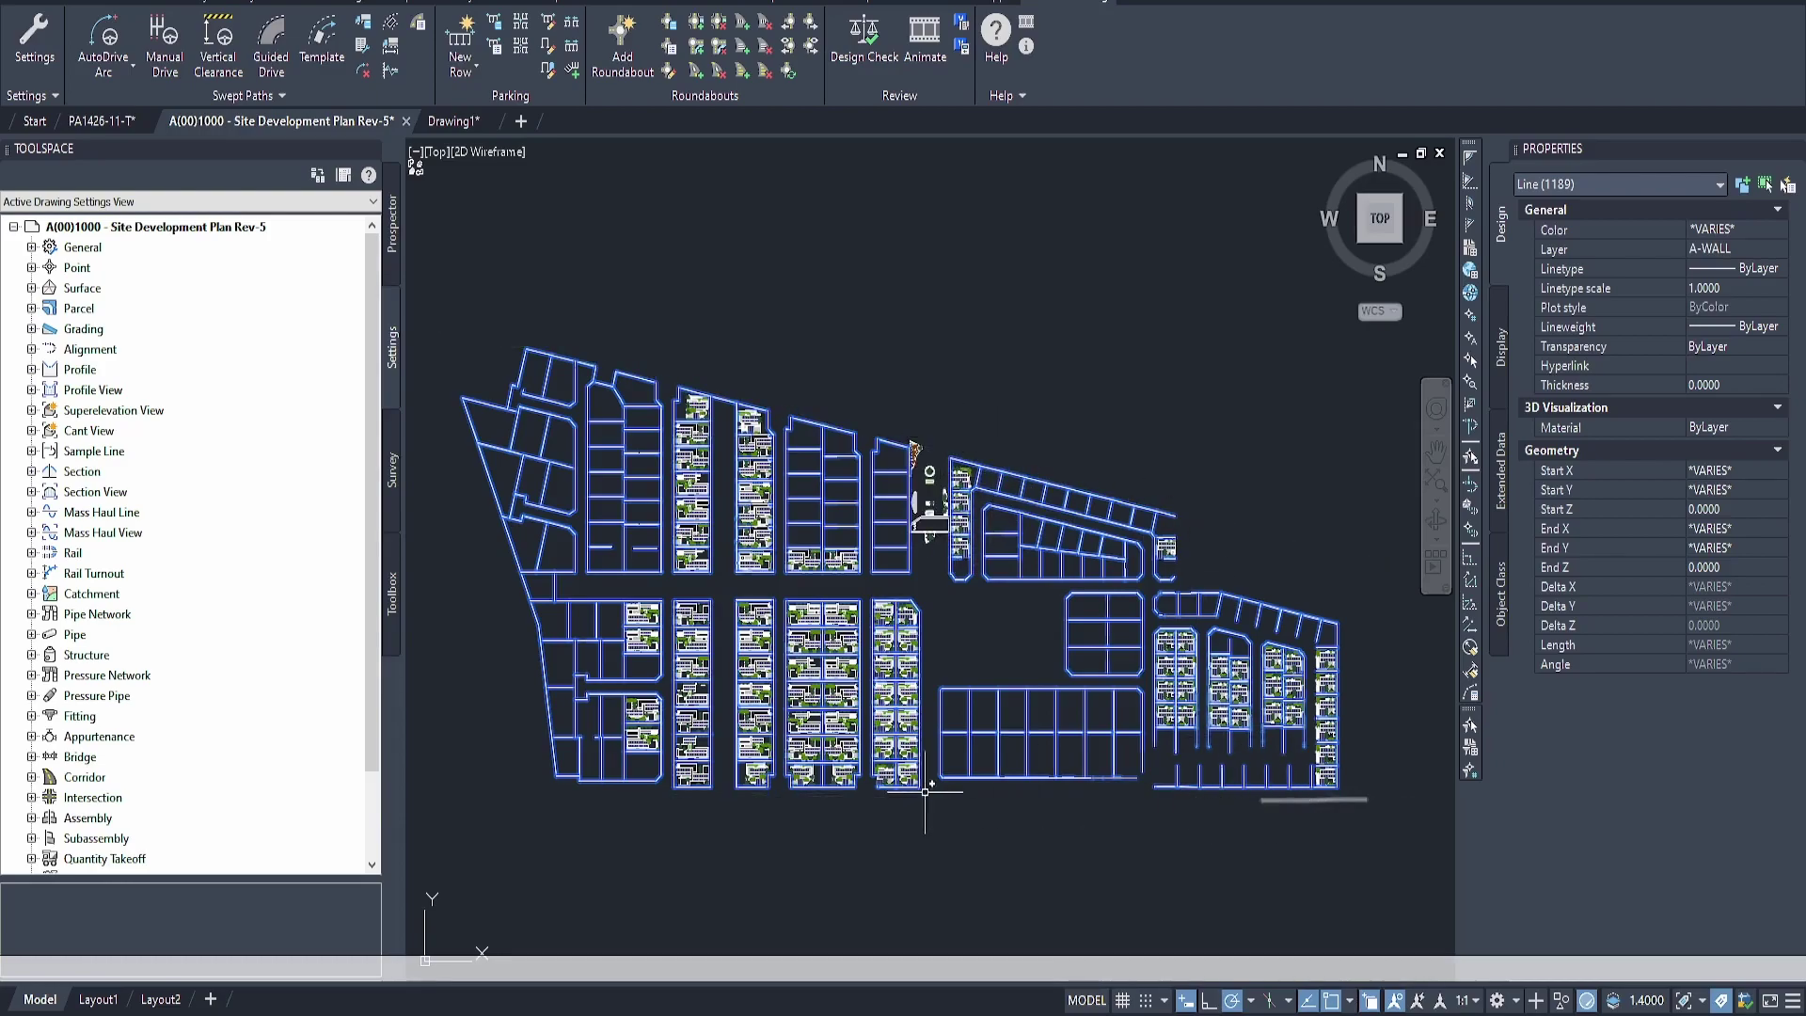
Add the outer site boundary block and the outline of the open central plot to the selection, including similar objects
{"action": "left_click", "coordinate": [566, 791]}
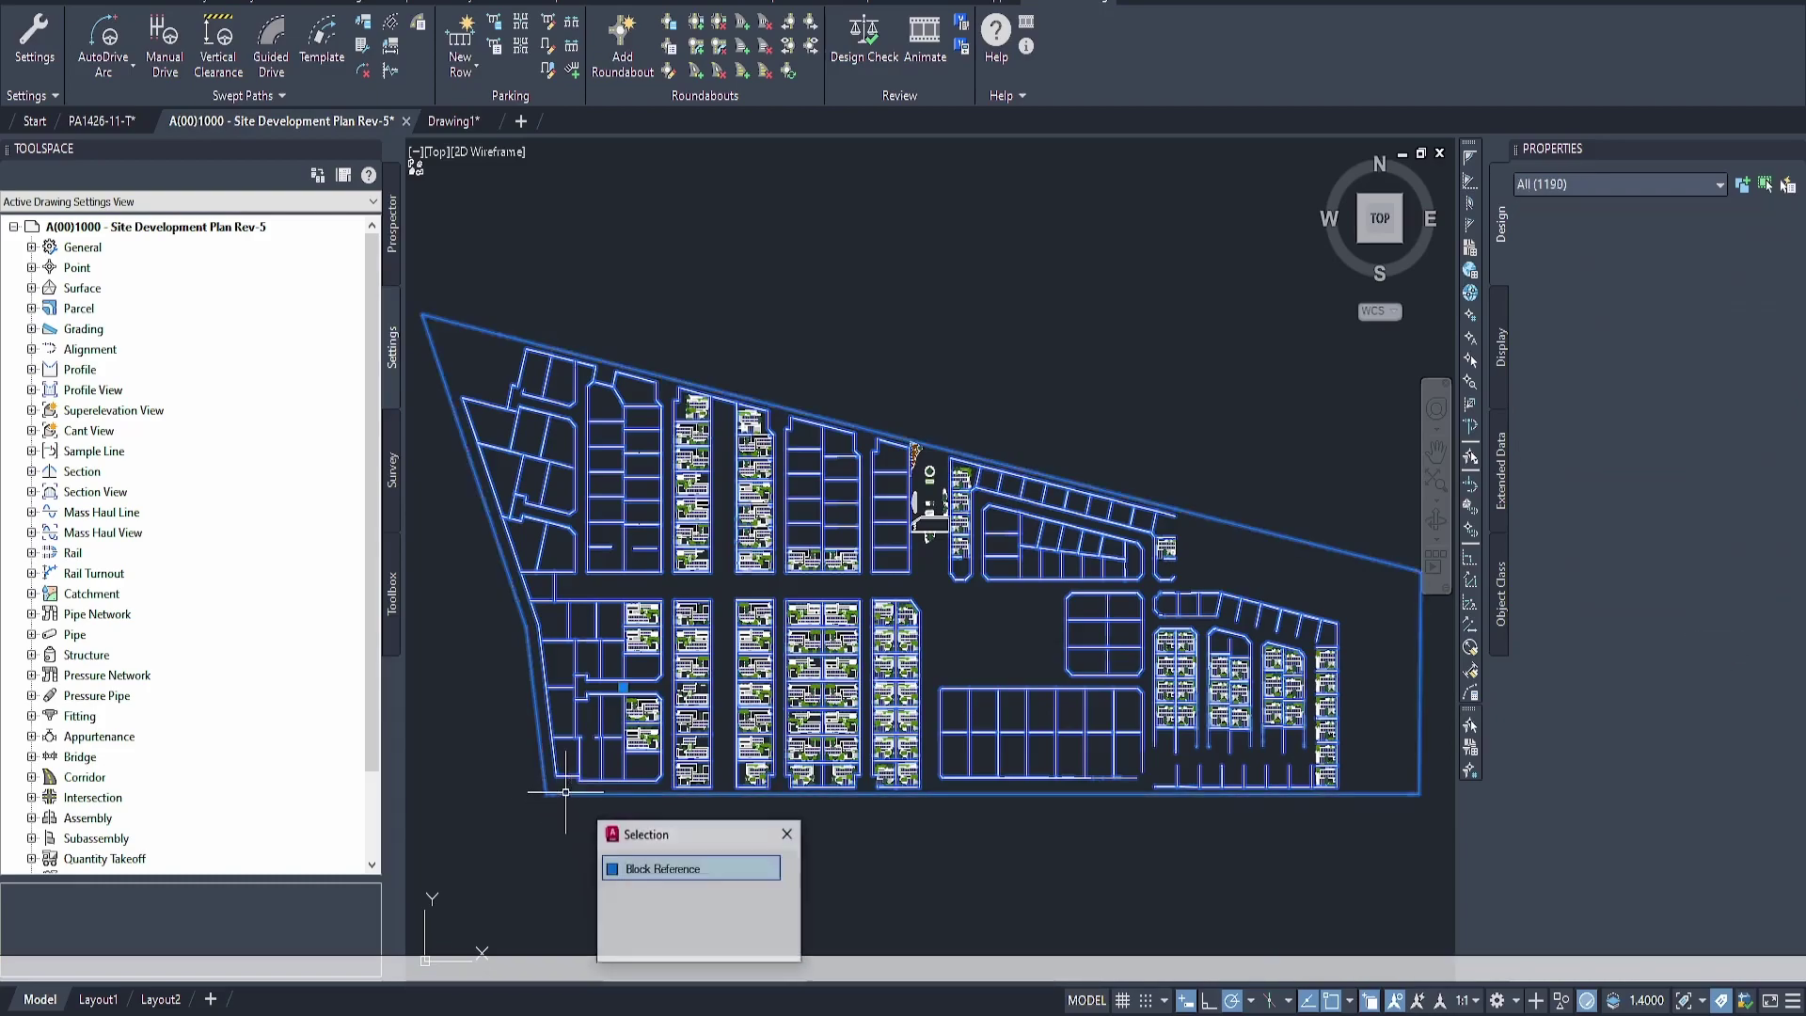
{"action": "left_click", "coordinate": [691, 864]}
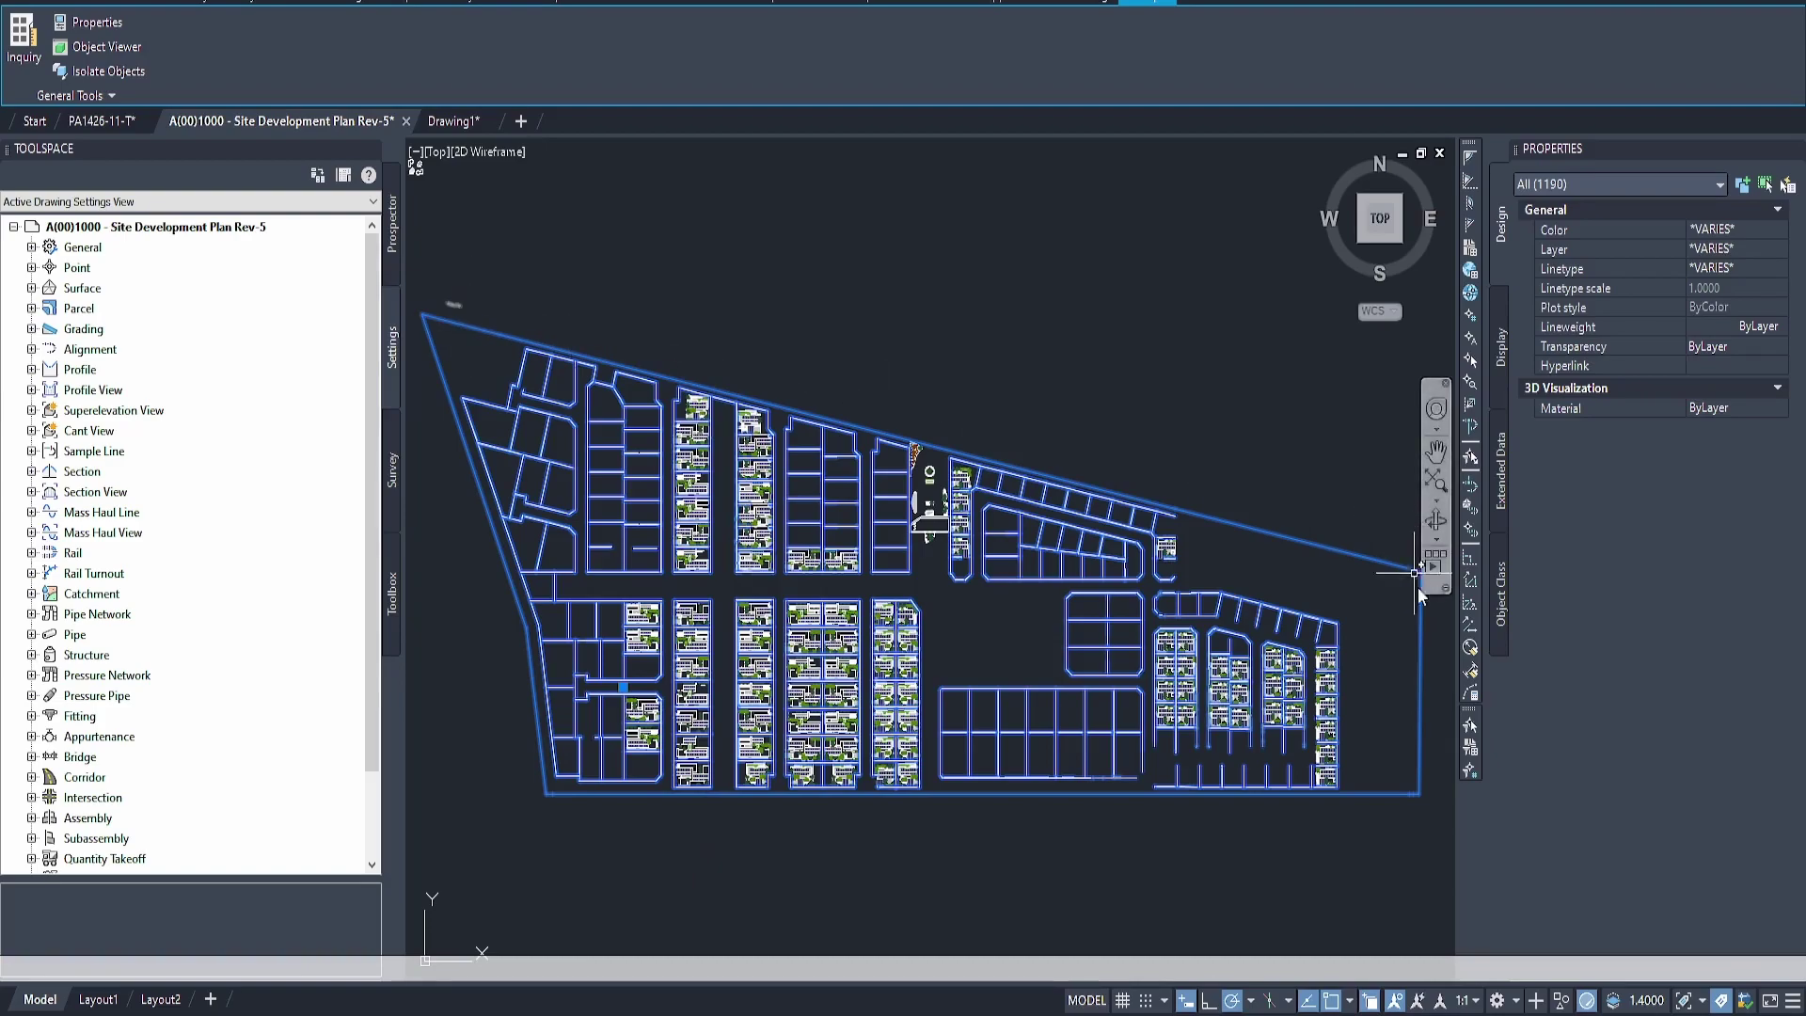
{"action": "mouse_move", "coordinate": [552, 406]}
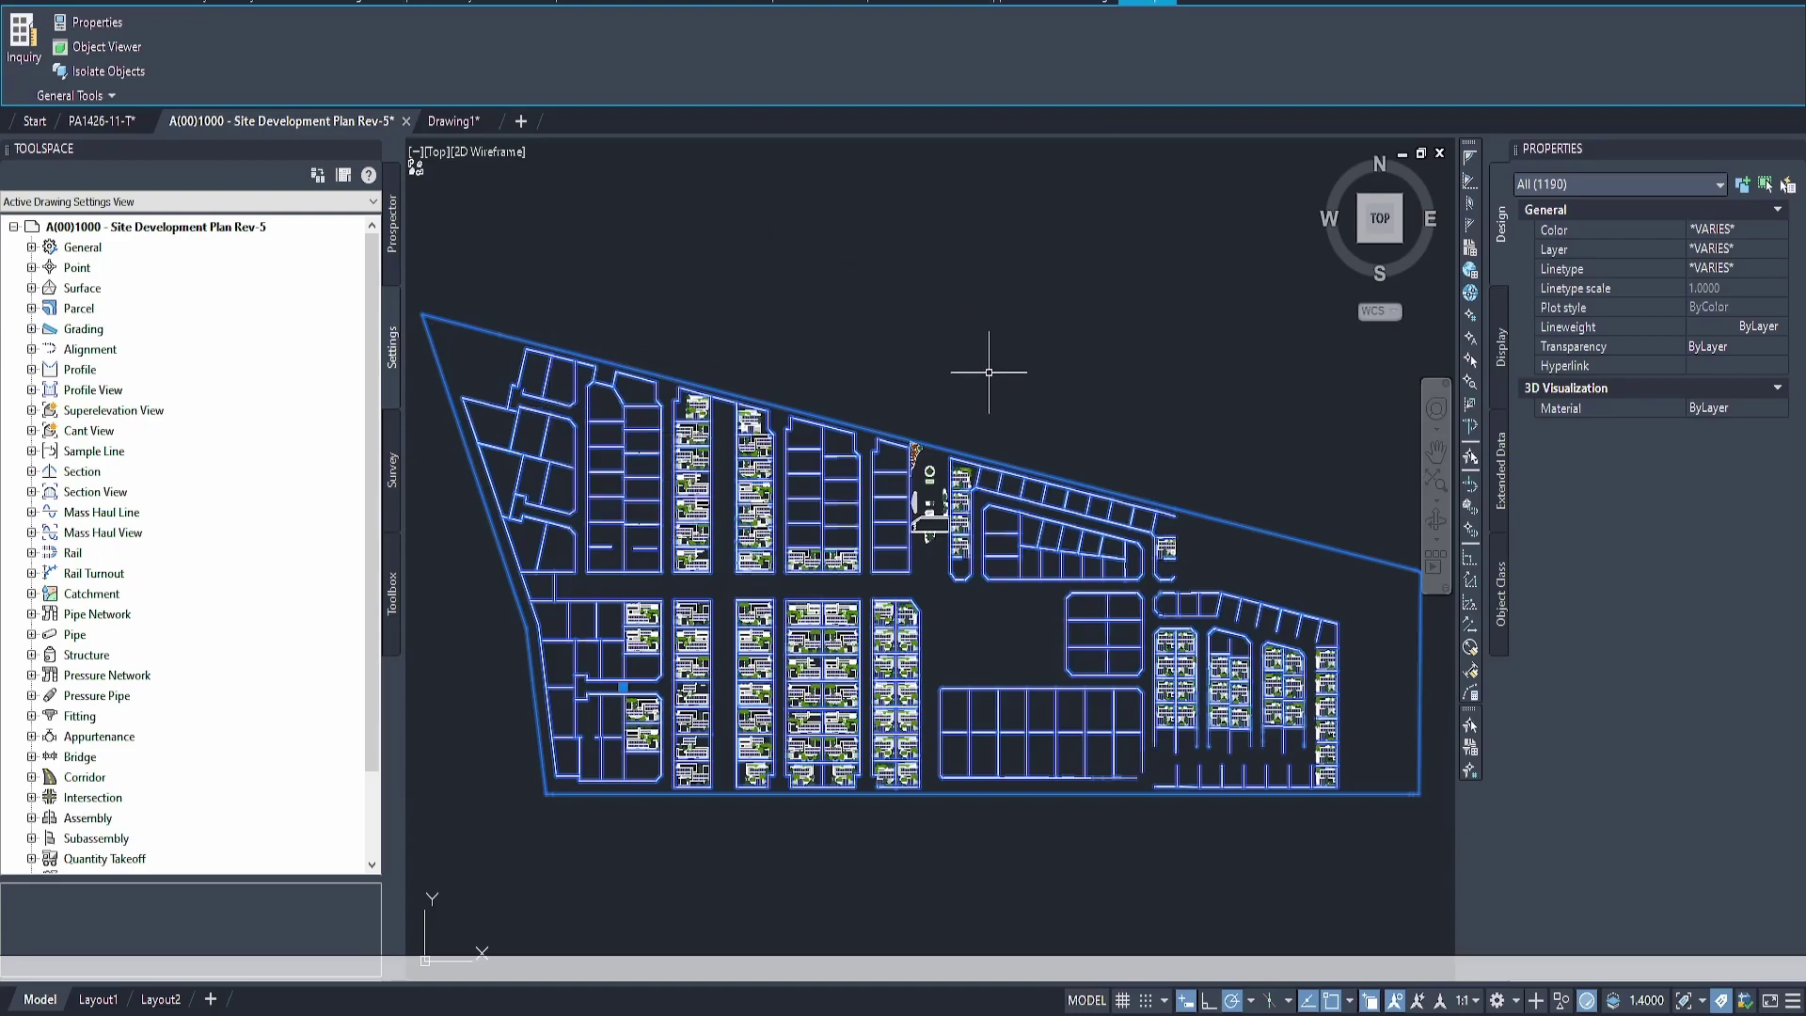
{"action": "left_click", "coordinate": [1055, 646]}
{"action": "right_click", "coordinate": [1049, 358]}
{"action": "left_click", "coordinate": [1119, 589]}
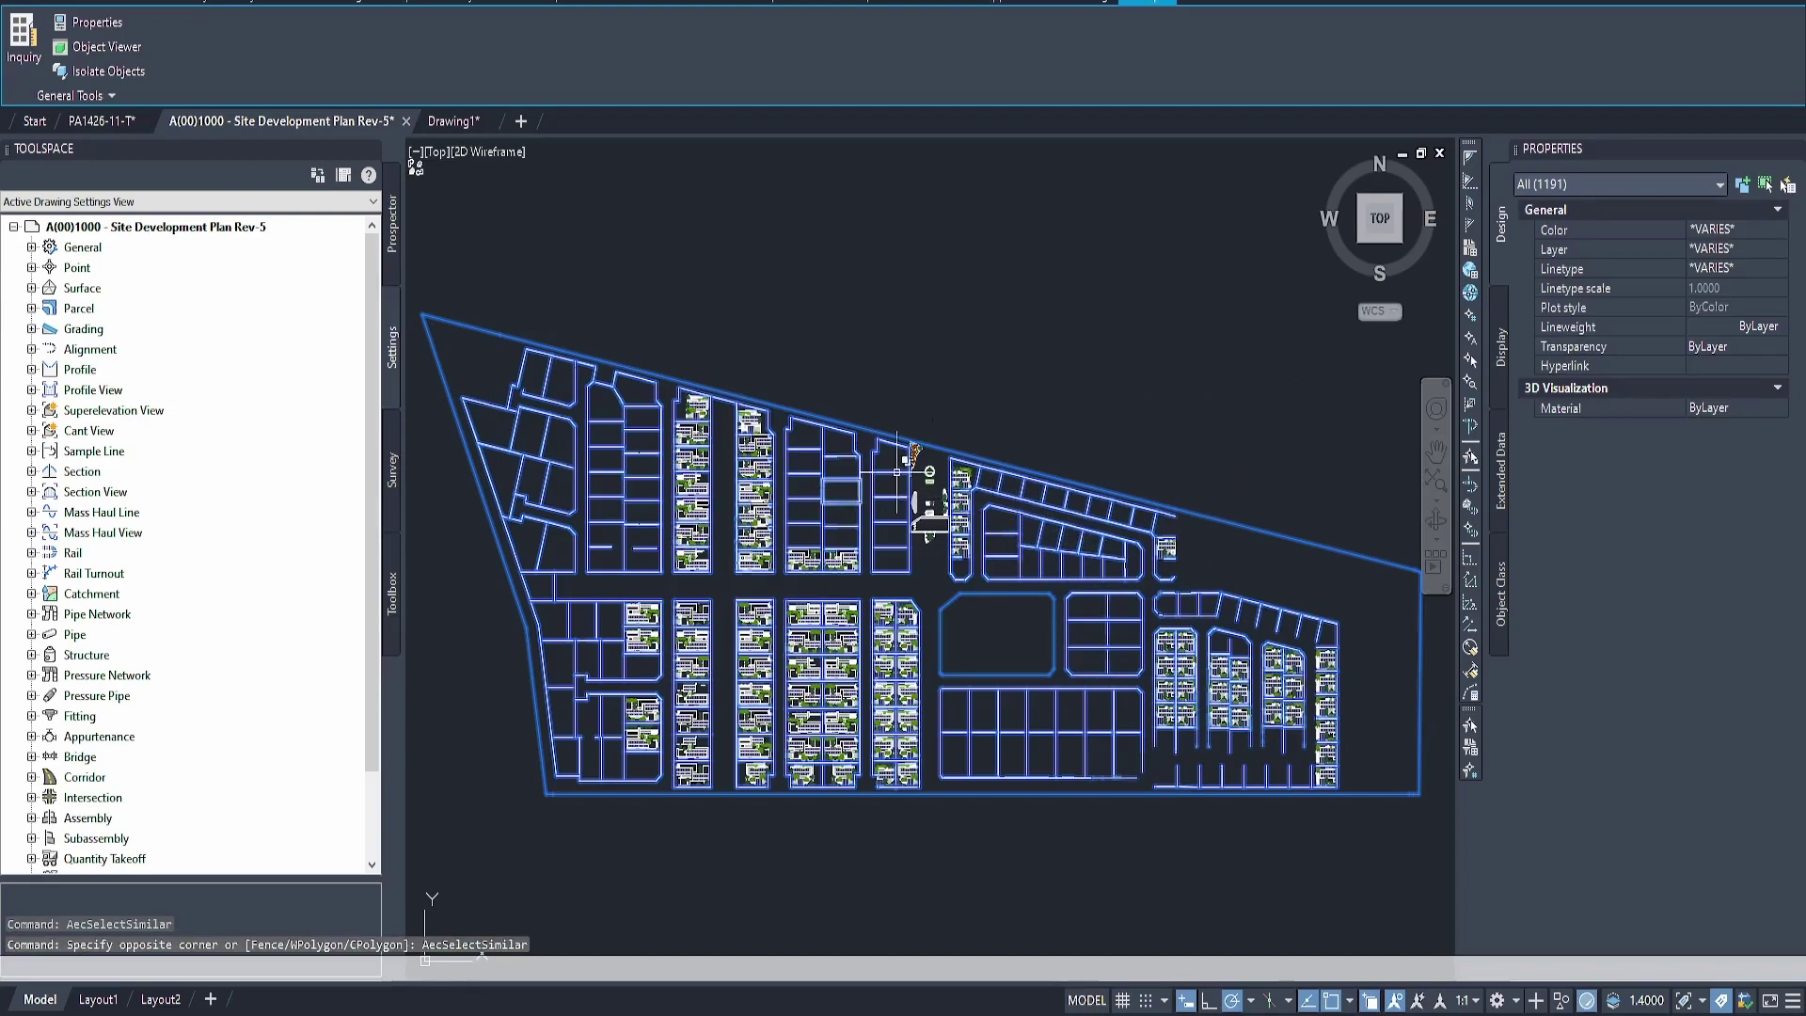
Copy the selected plot lines, central plot outline and site boundary to the clipboard
{"action": "right_click", "coordinate": [821, 361]}
{"action": "mouse_move", "coordinate": [903, 440]}
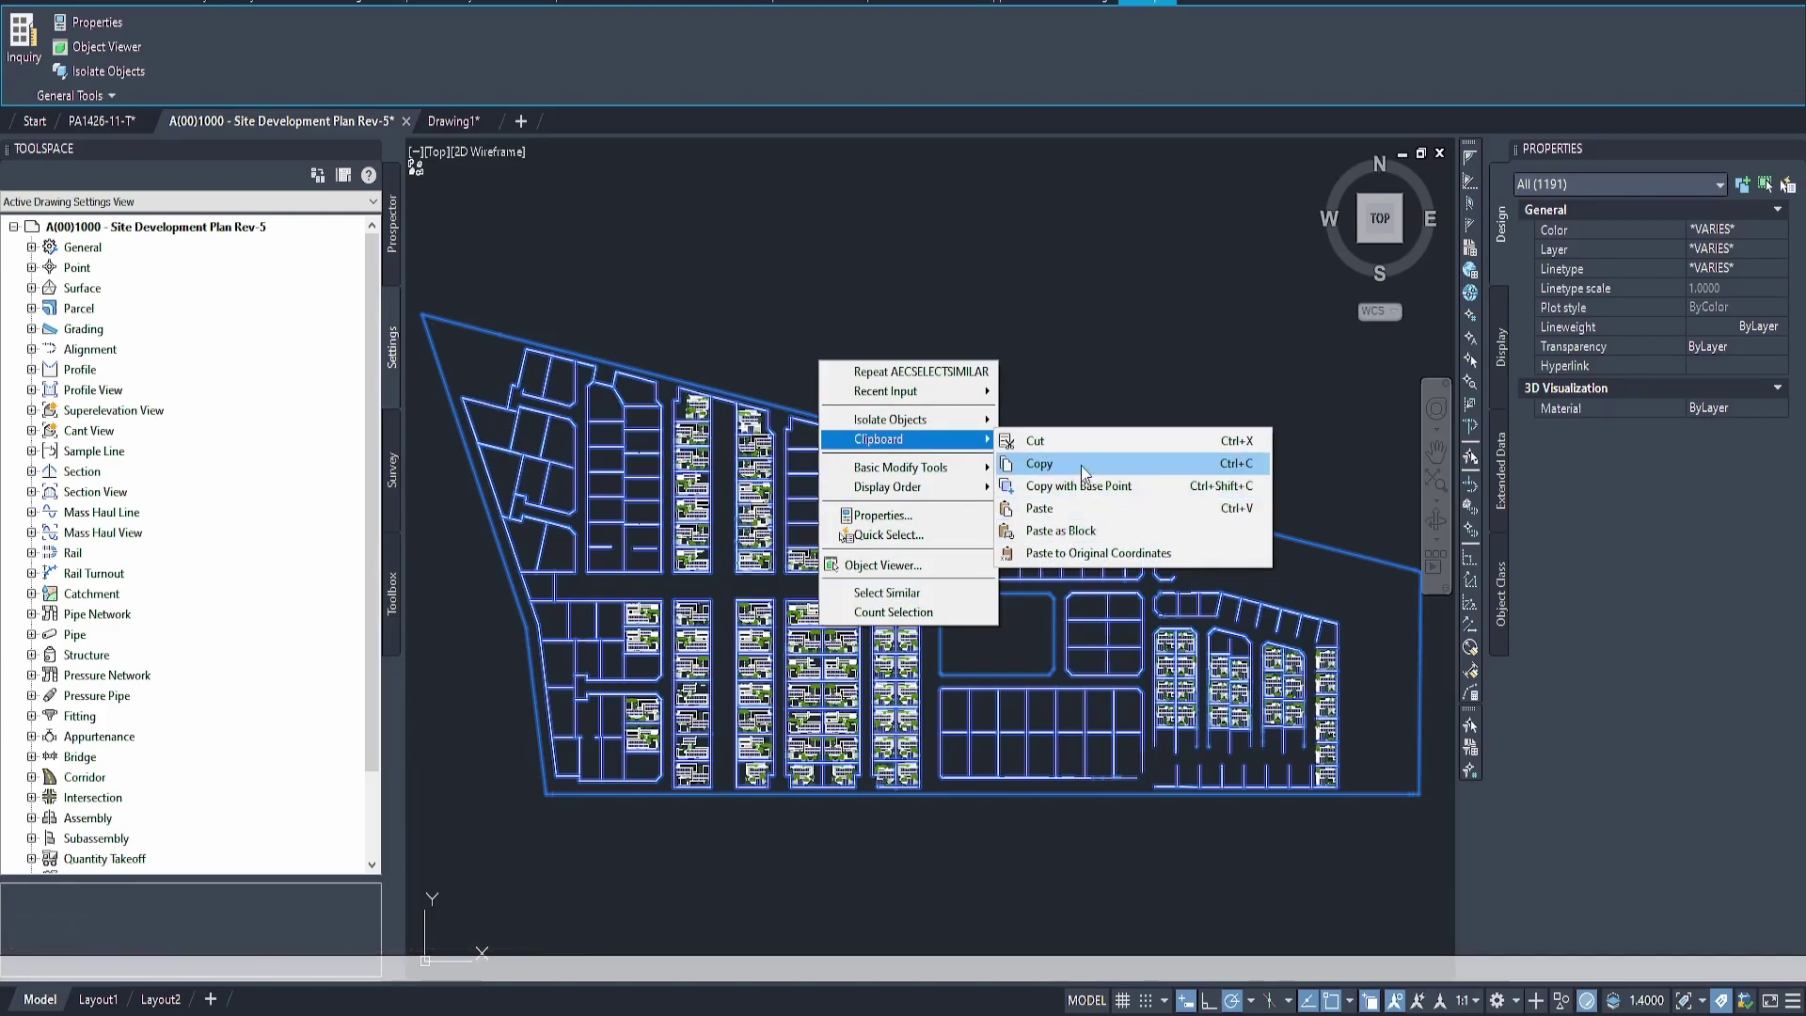
{"action": "left_click", "coordinate": [1081, 464]}
Paste the copied site plan linework into Drawing1 at a picked insertion point and bring it into view
{"action": "left_click", "coordinate": [455, 122]}
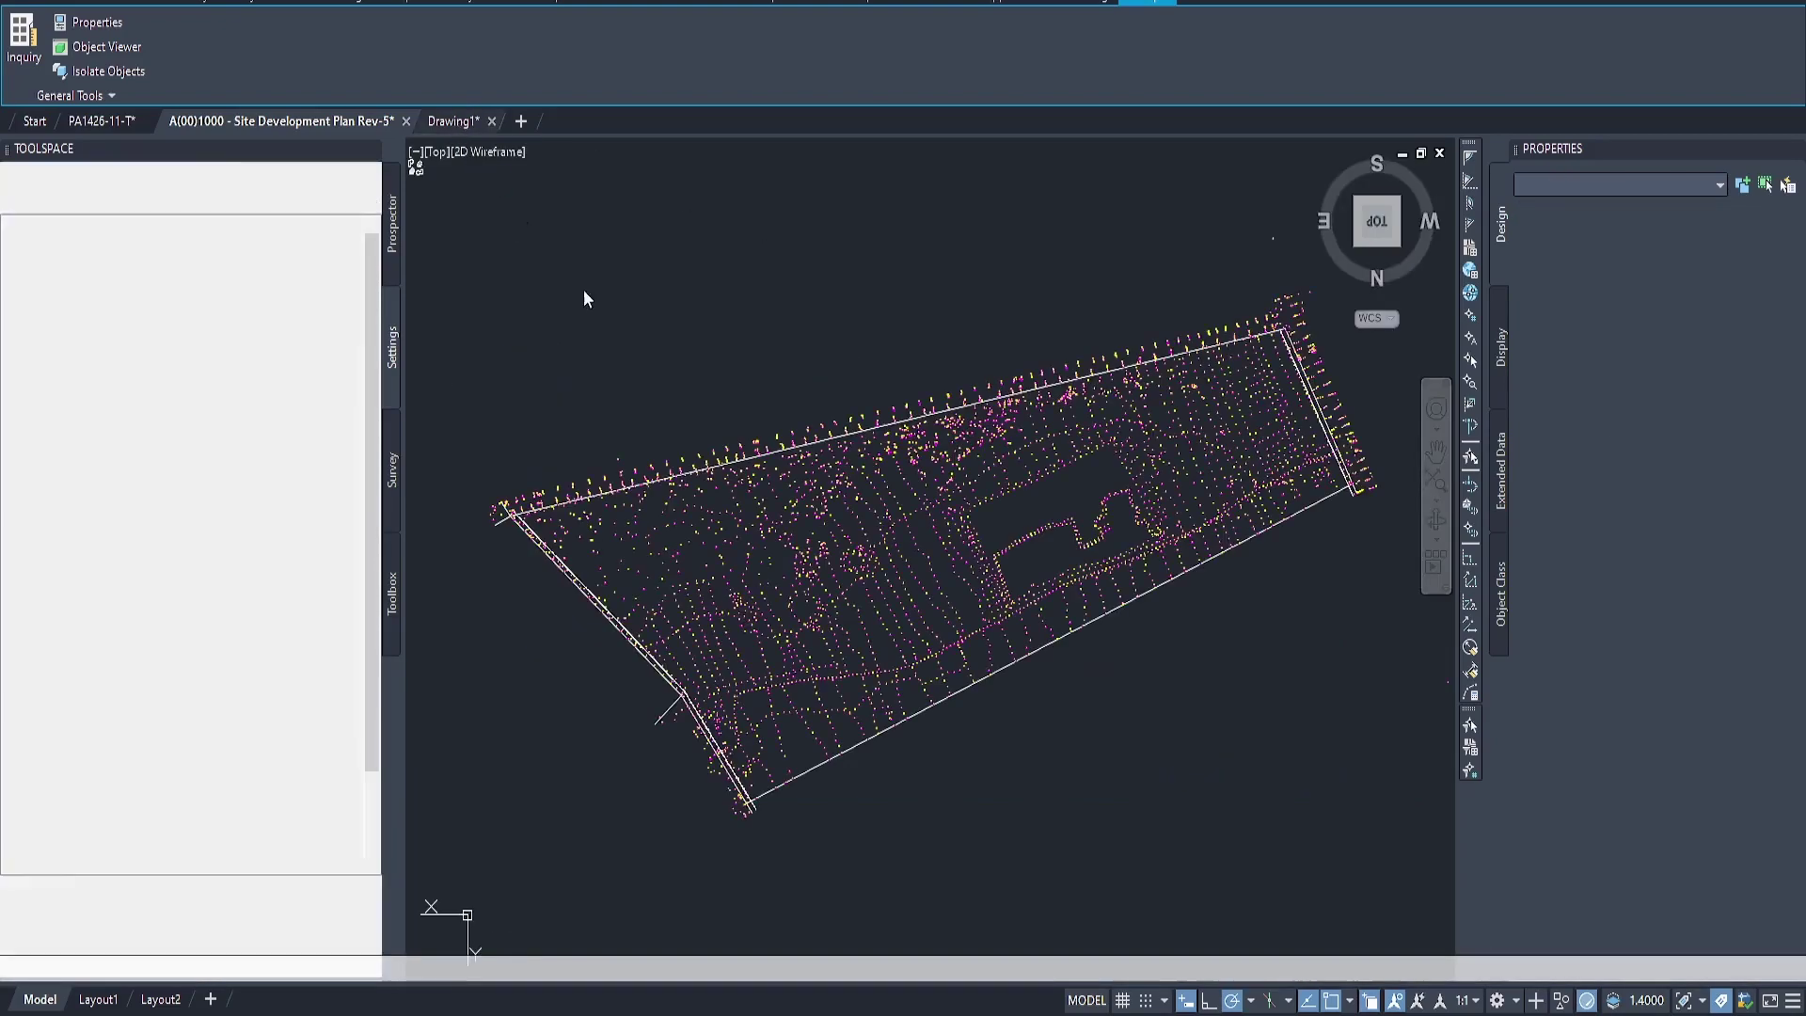
{"action": "scroll", "coordinate": [977, 356], "scroll_direction": "down", "scroll_amount": 5}
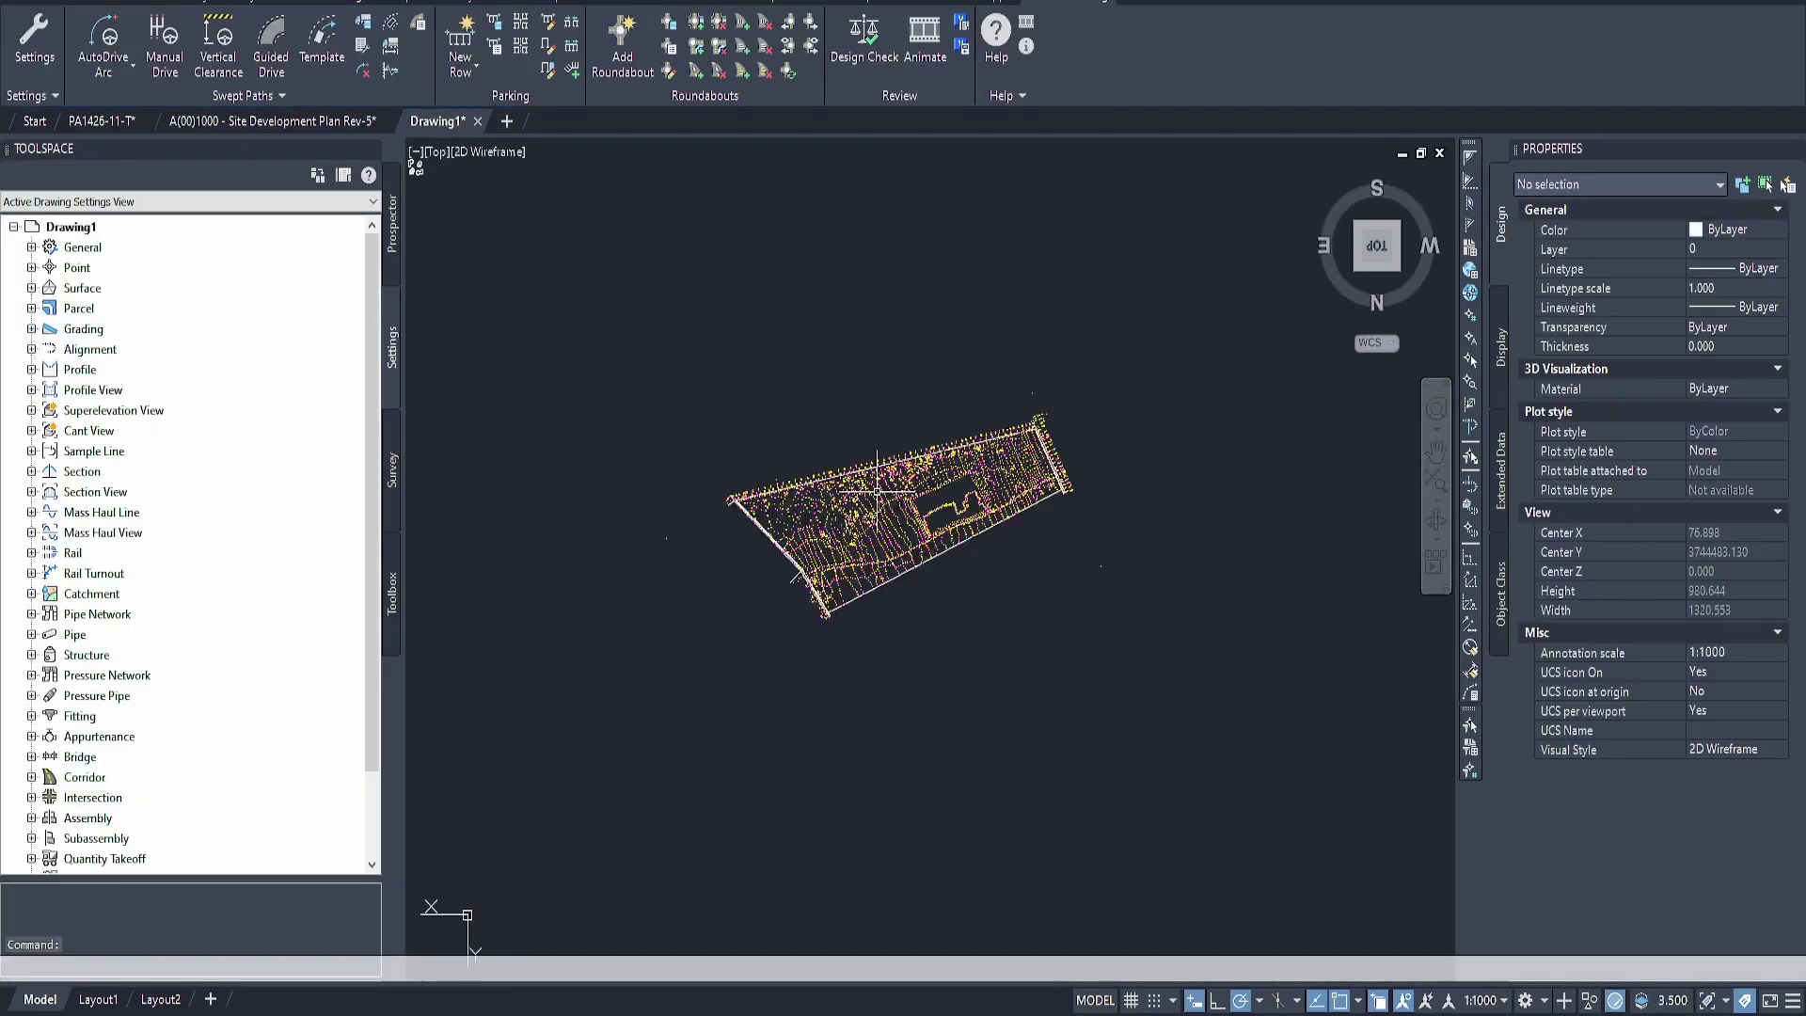
{"action": "right_click", "coordinate": [898, 422]}
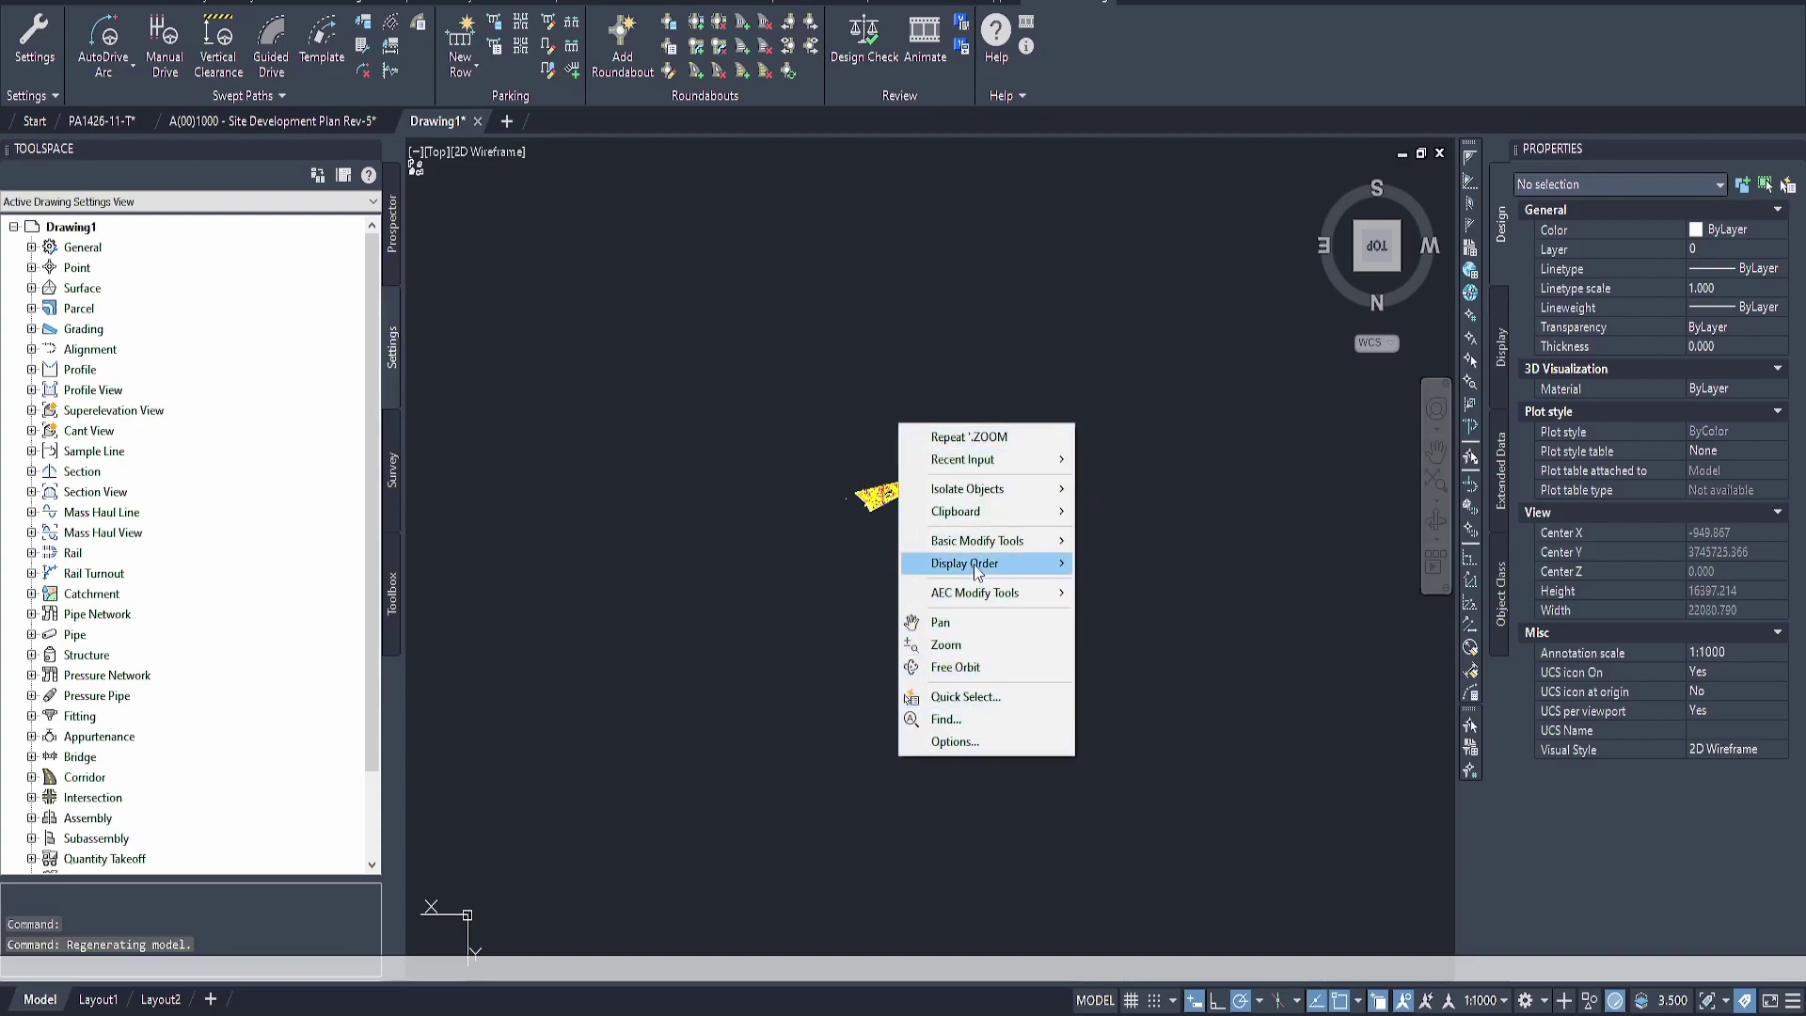
{"action": "mouse_move", "coordinate": [975, 571]}
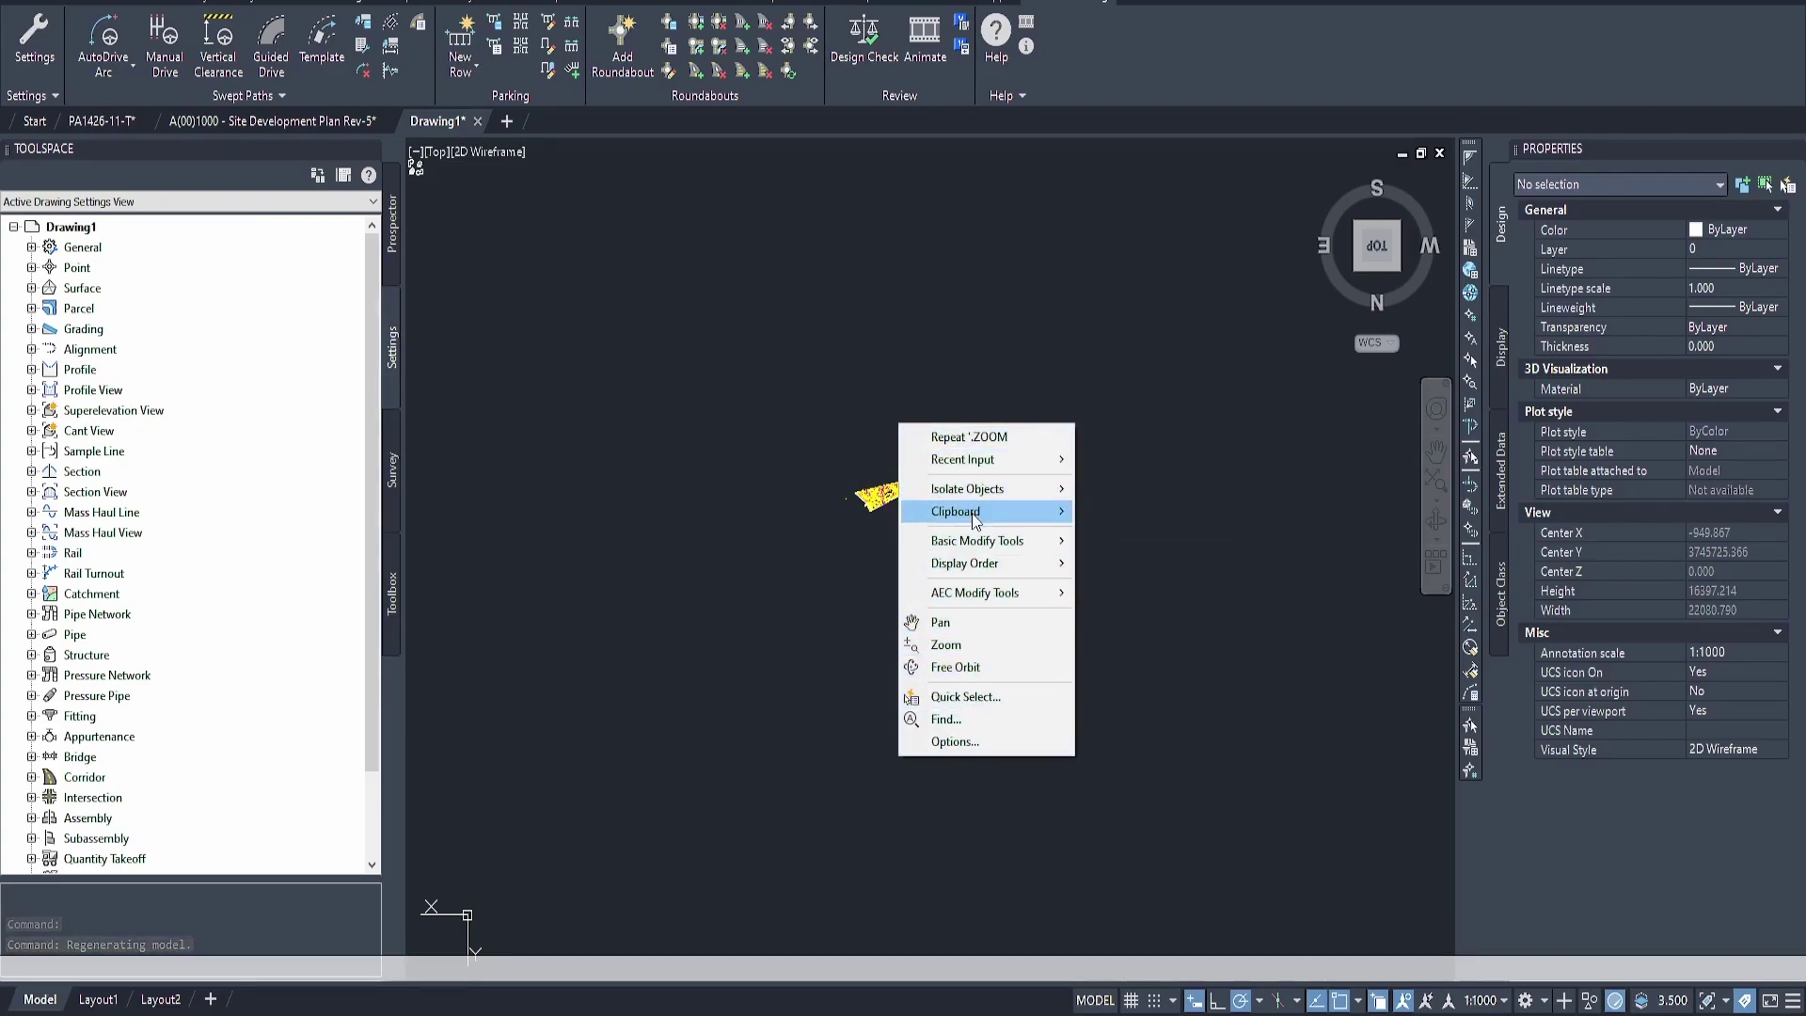
{"action": "mouse_move", "coordinate": [976, 520]}
{"action": "left_click", "coordinate": [1143, 578]}
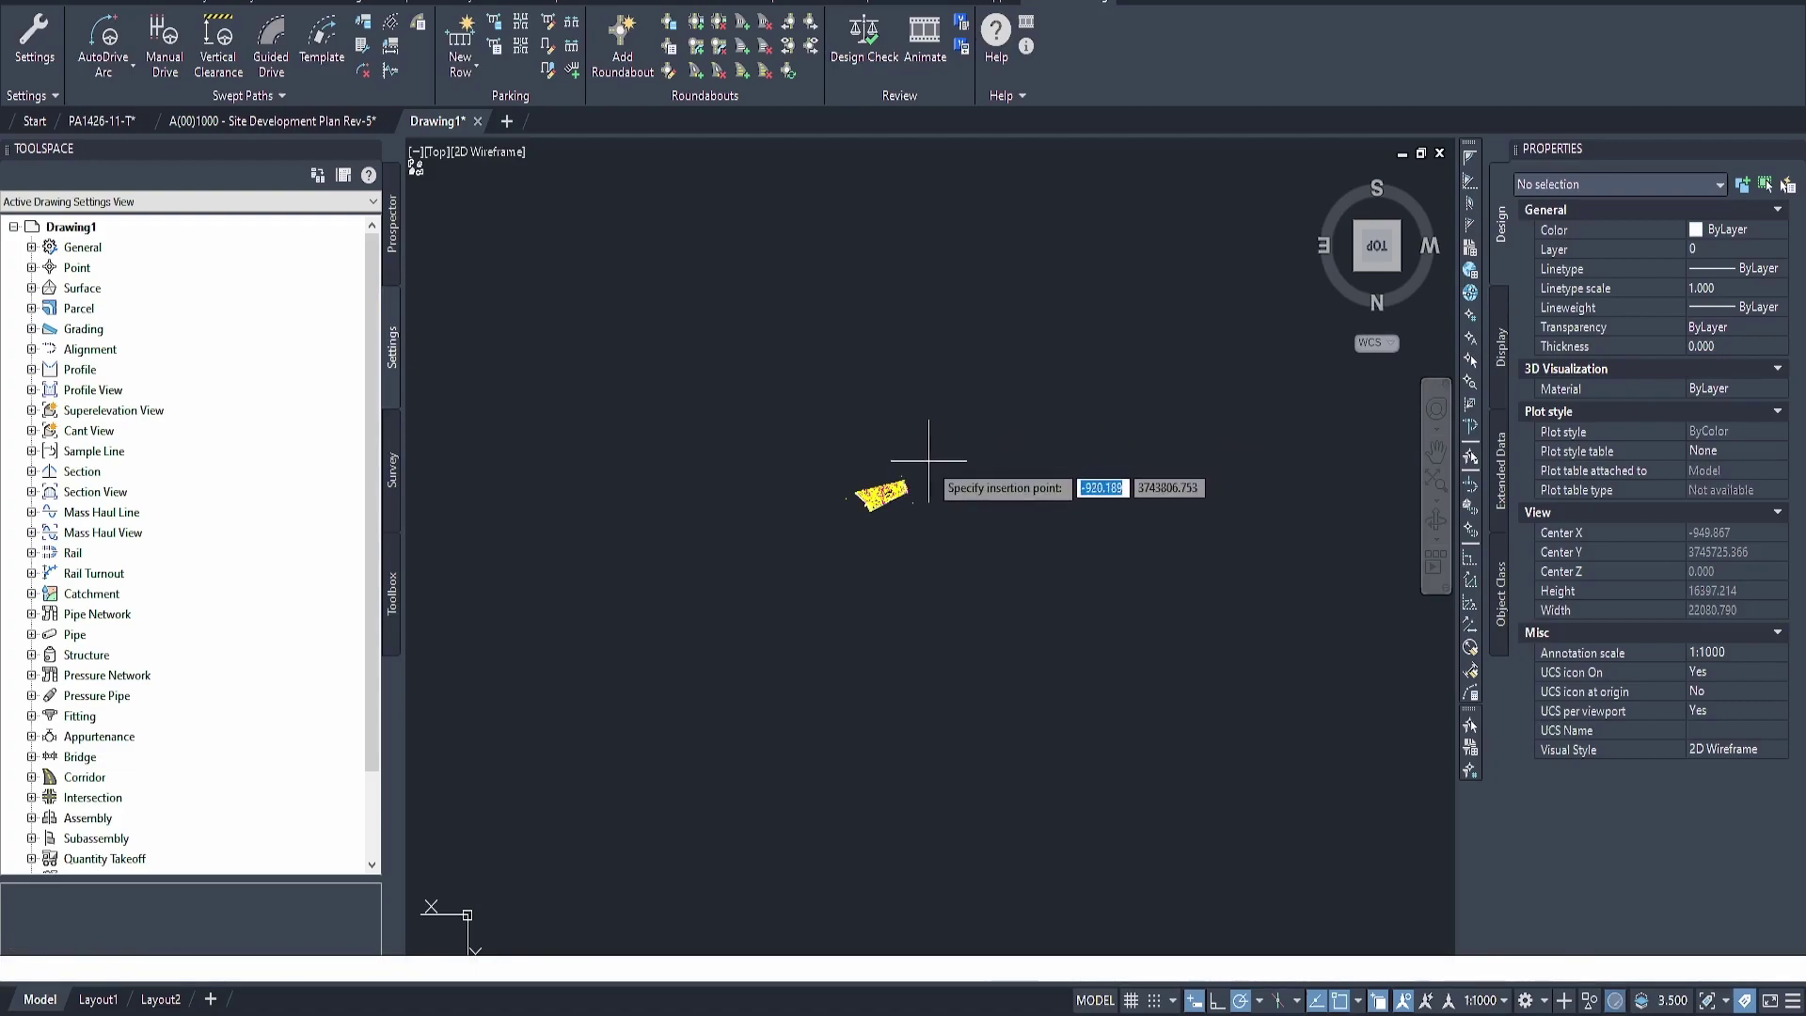
{"action": "scroll", "coordinate": [974, 480], "scroll_direction": "down", "scroll_amount": 15}
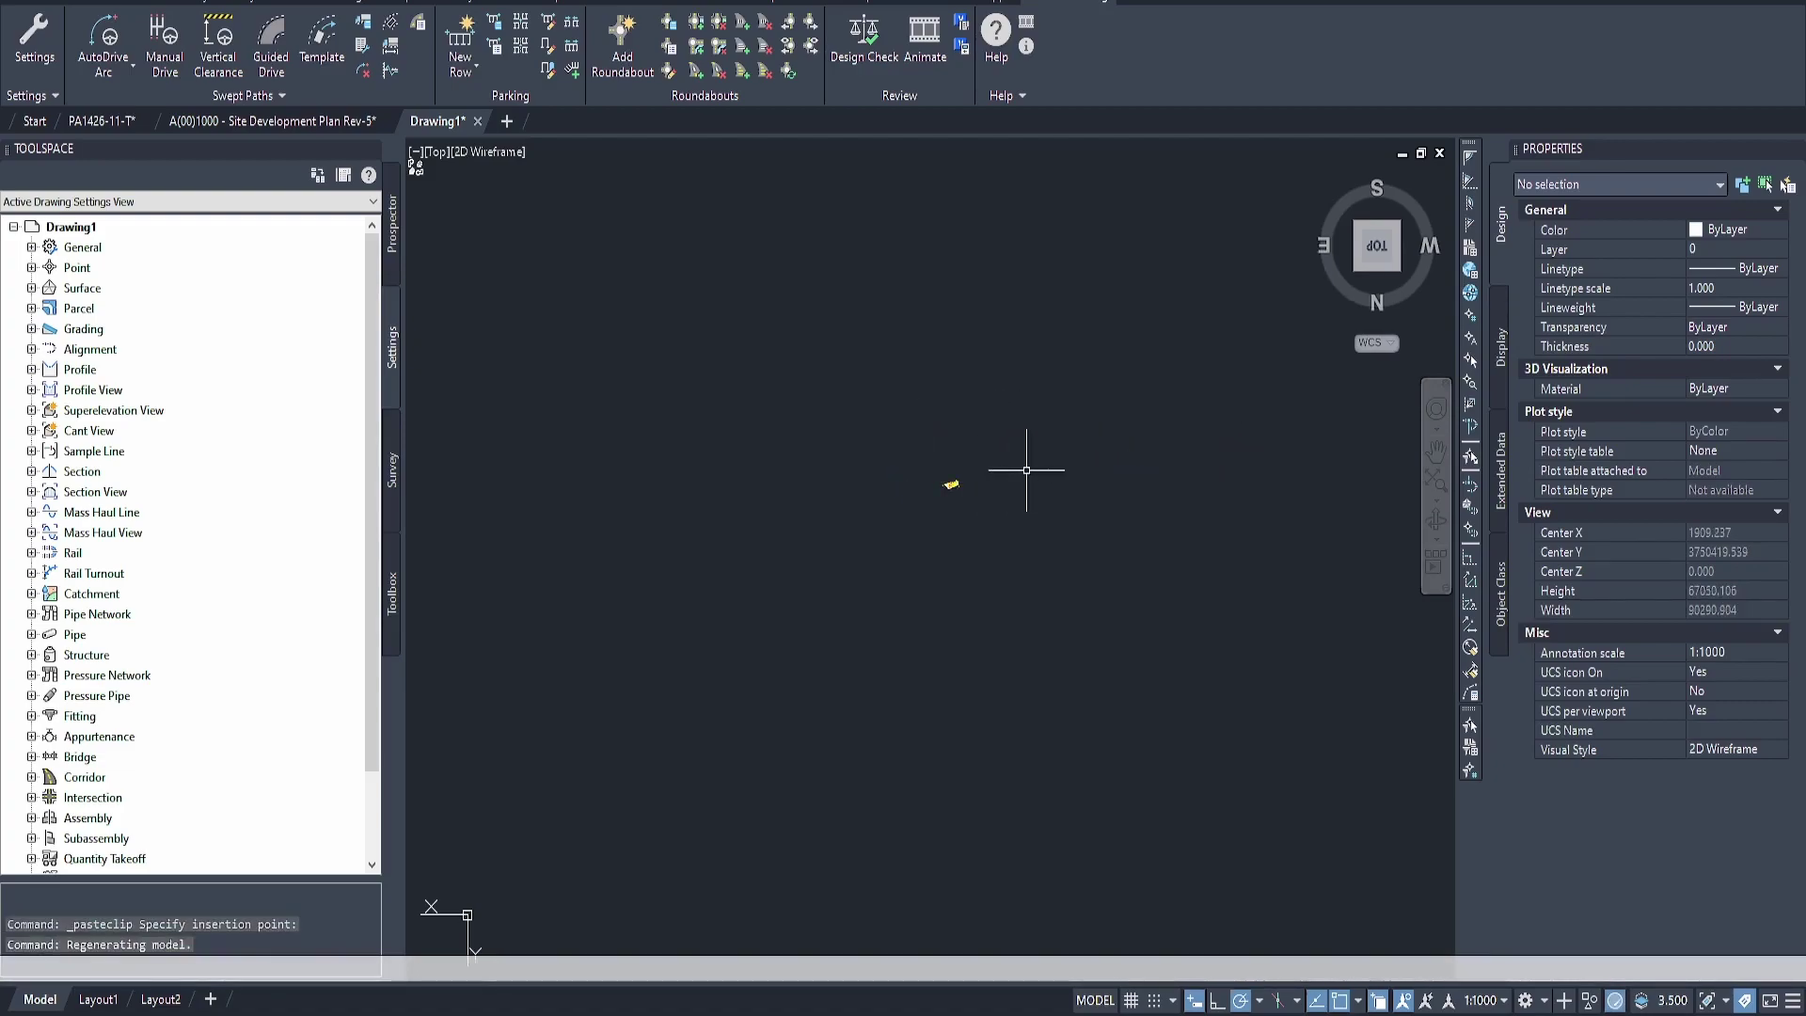
{"action": "middle_click_drag", "start_coordinate": [1131, 488], "coordinate": [1152, 425]}
{"action": "scroll", "coordinate": [1222, 414], "scroll_direction": "down", "scroll_amount": 3}
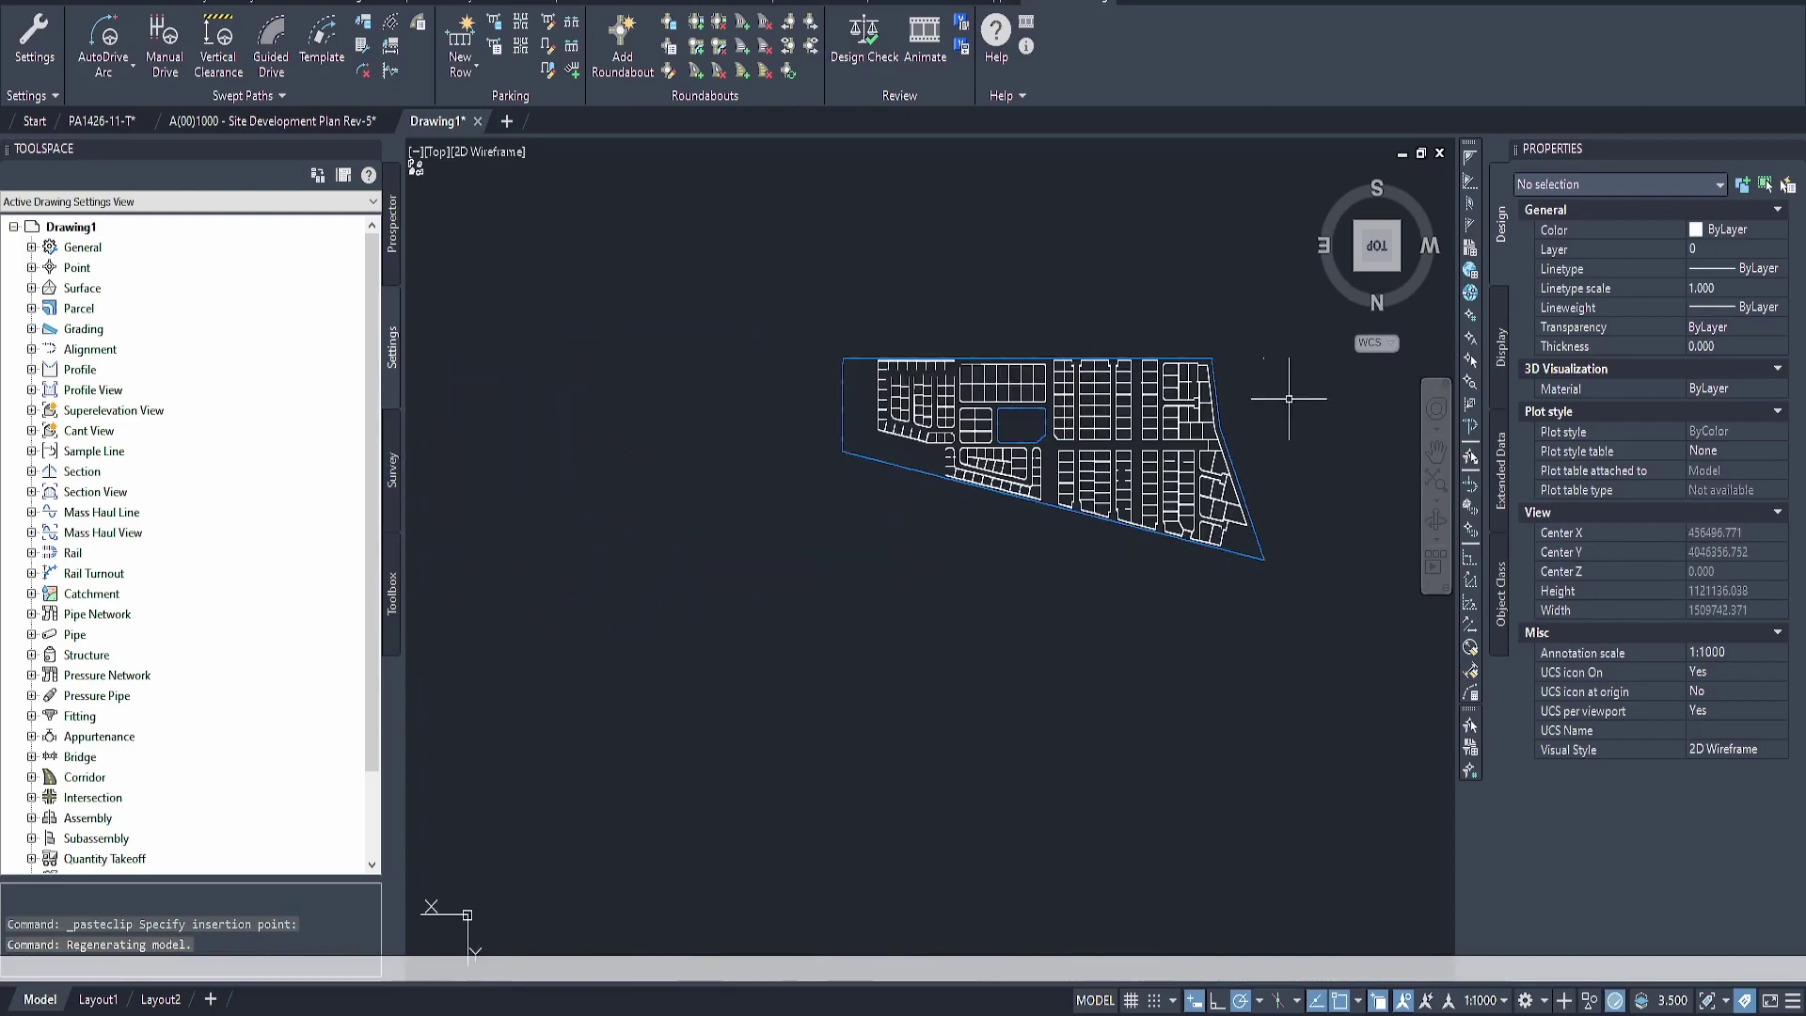
Scale the entire pasted site plan by a factor of .001 about a base point beside the survey boundary
{"action": "left_click", "coordinate": [810, 346]}
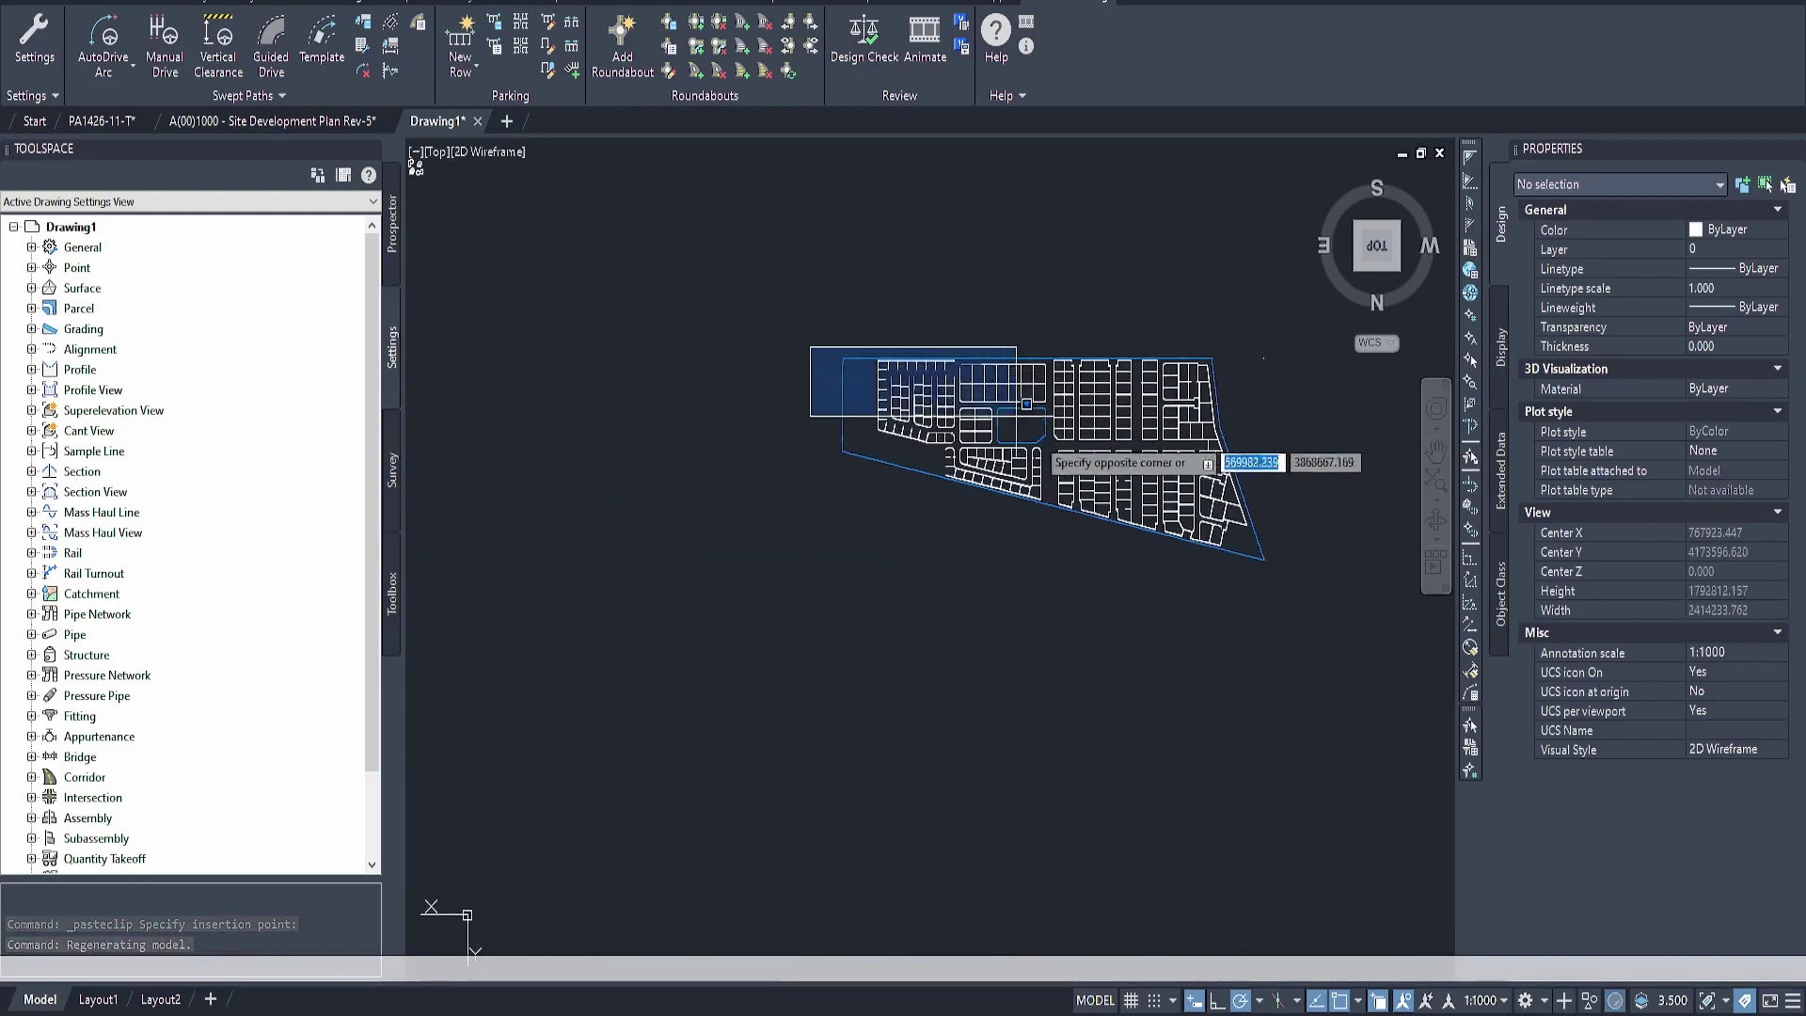
{"action": "left_click", "coordinate": [1262, 571]}
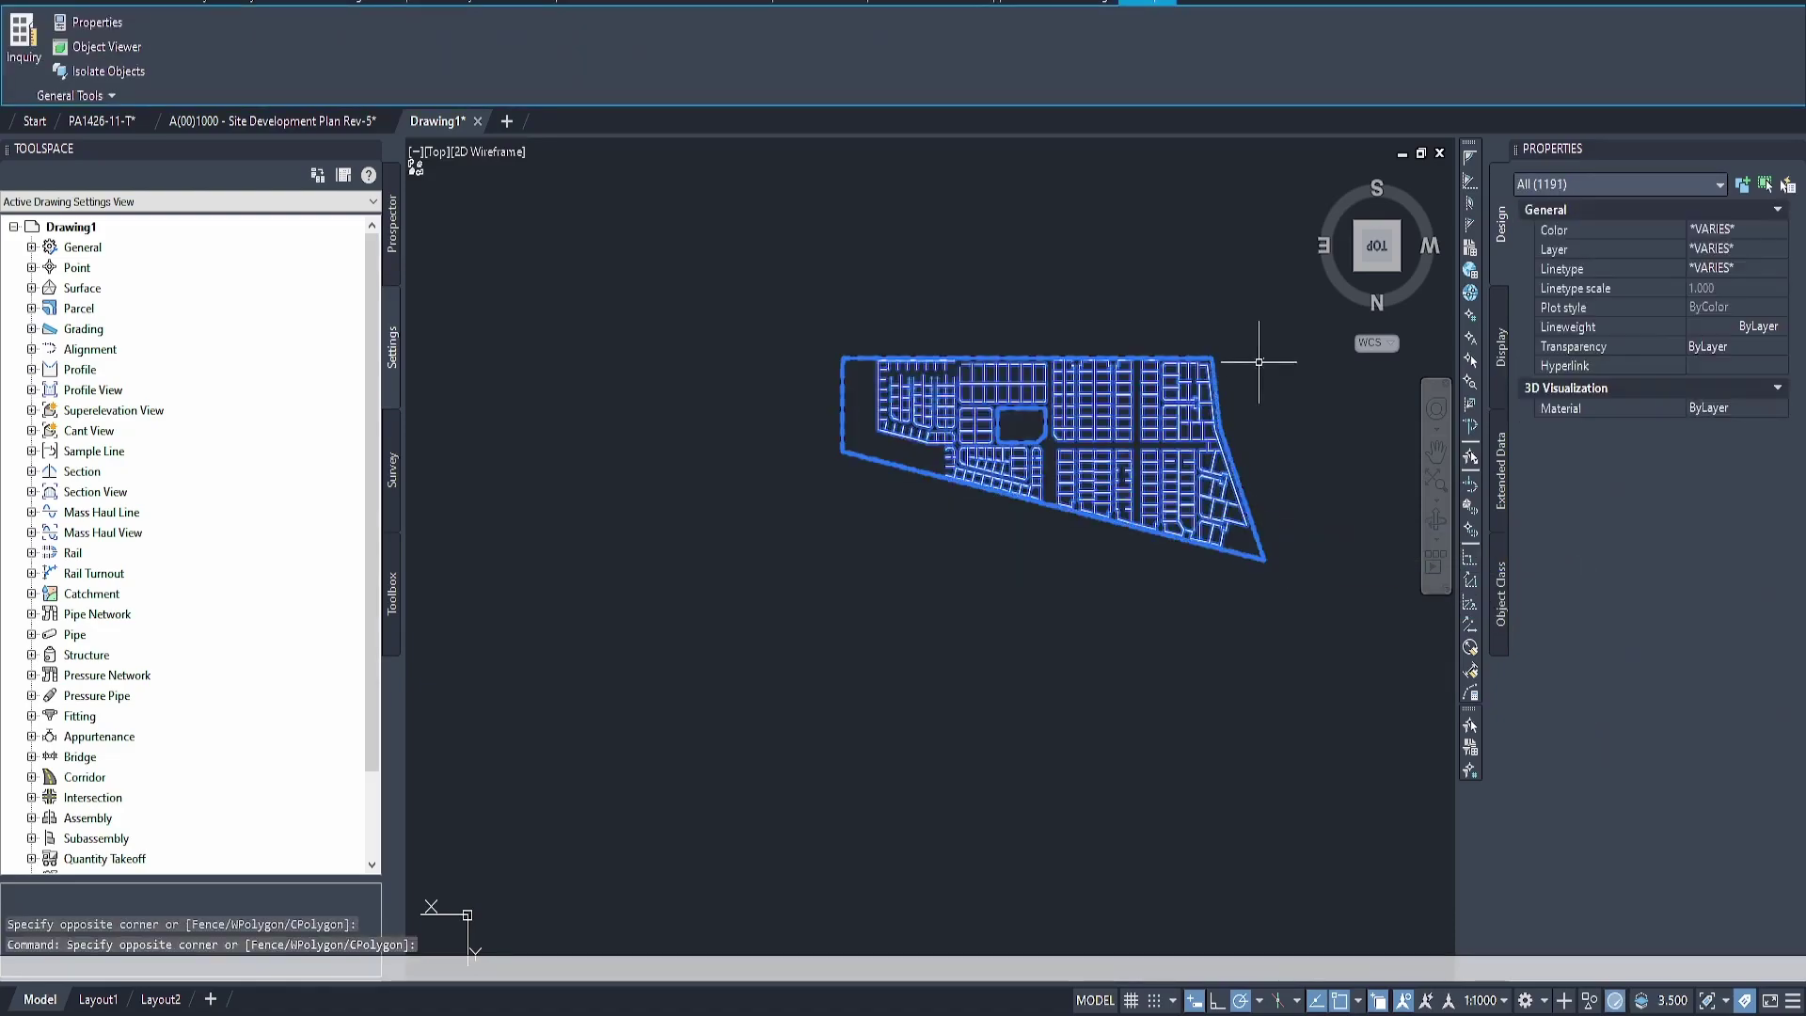
{"action": "scroll", "coordinate": [1114, 376], "scroll_direction": "up", "scroll_amount": 5}
{"action": "scroll", "coordinate": [1226, 343], "scroll_direction": "down", "scroll_amount": 10}
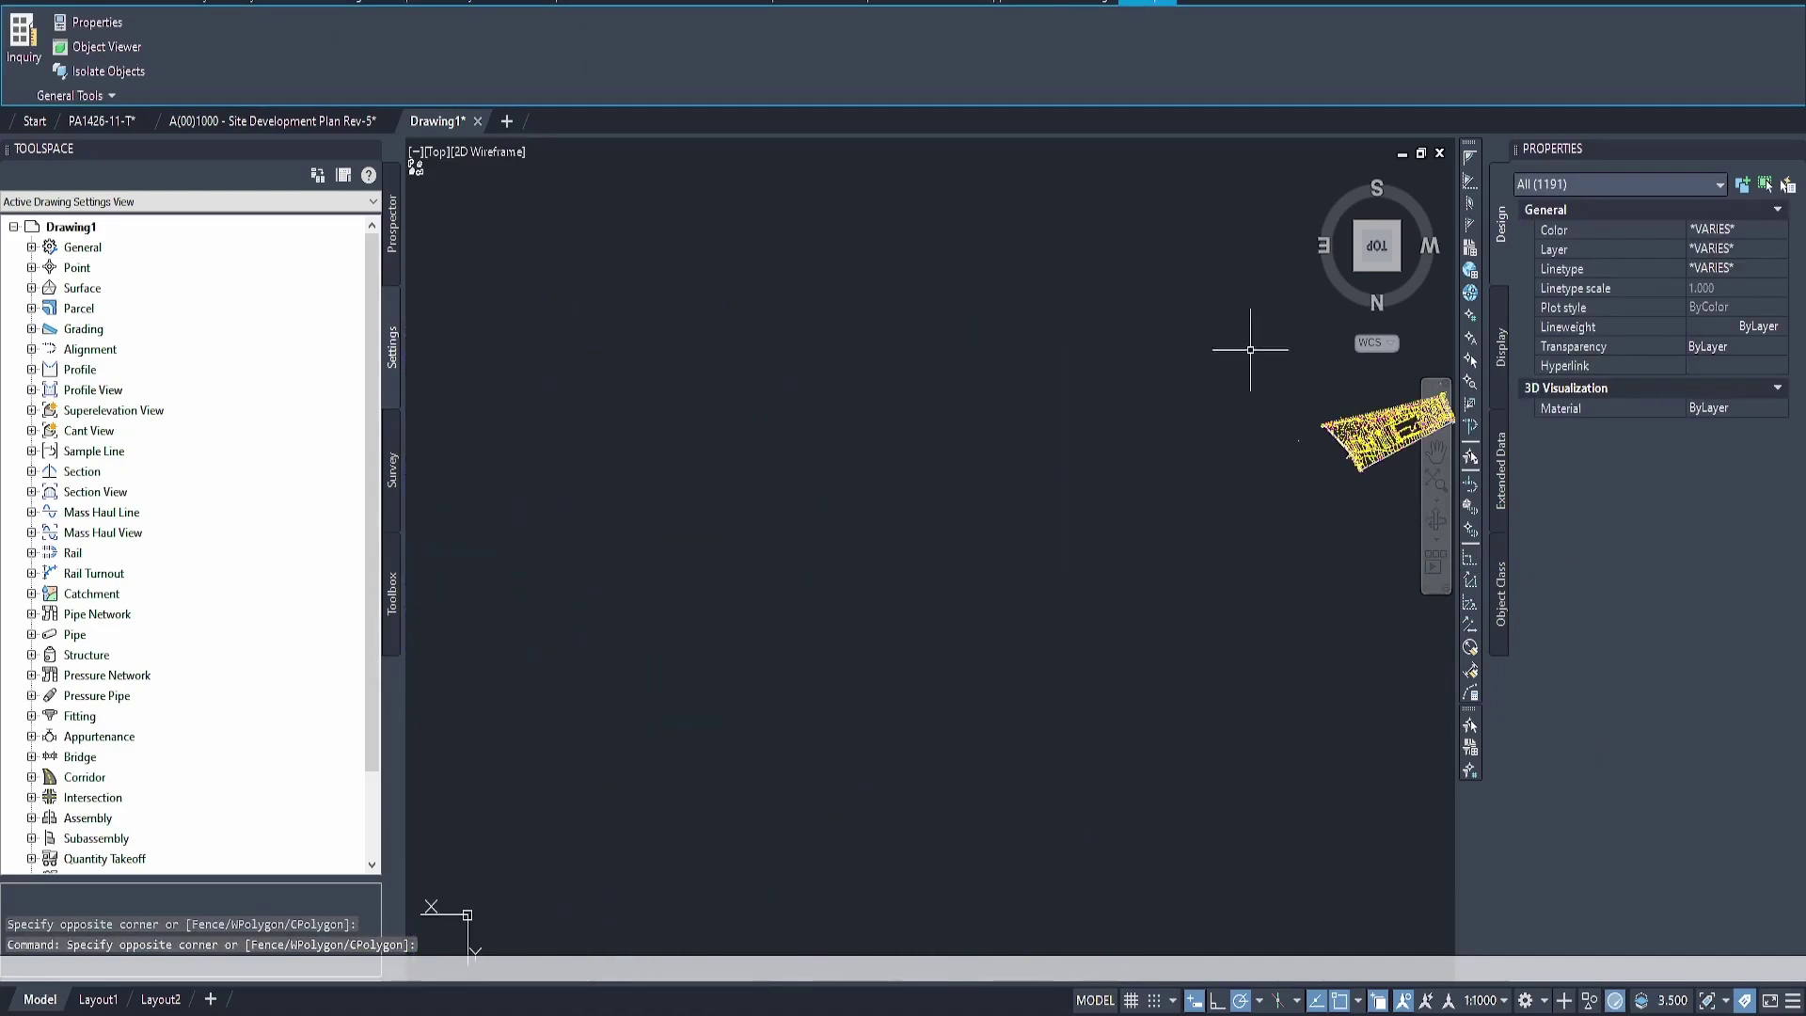
{"action": "middle_click_drag", "start_coordinate": [1194, 449], "coordinate": [767, 418]}
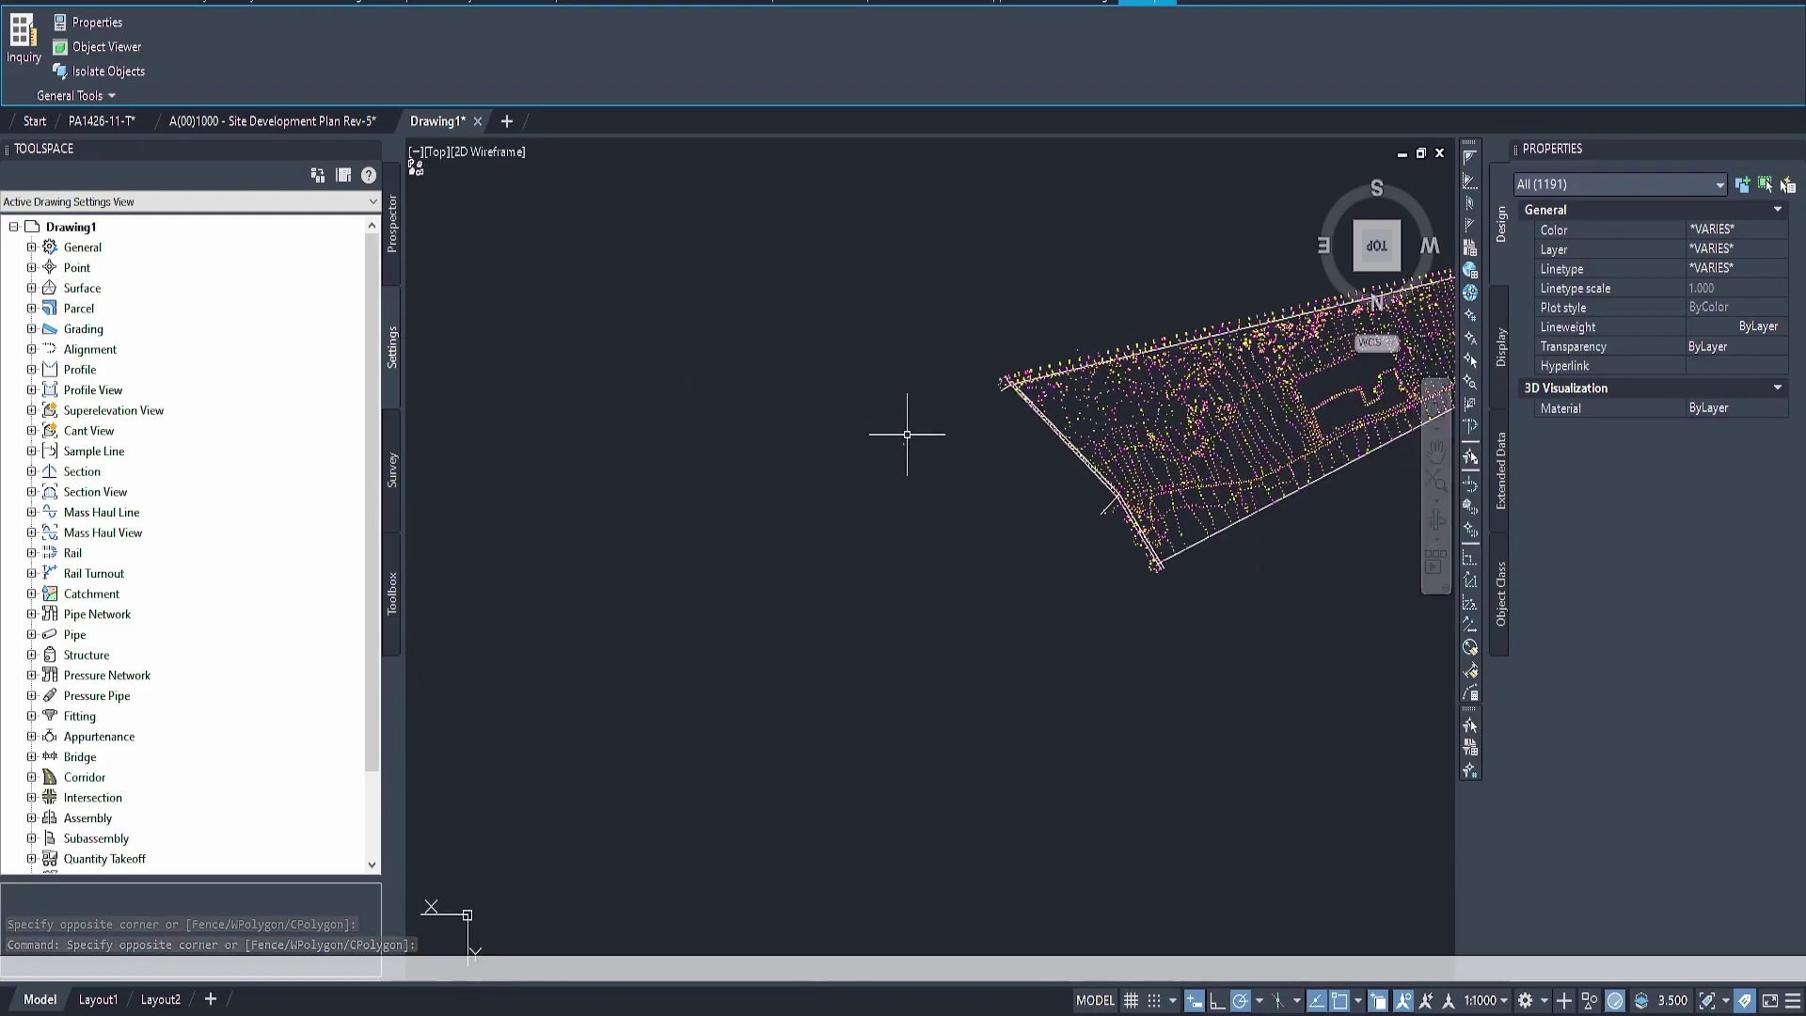
{"action": "type", "text": "sc"}
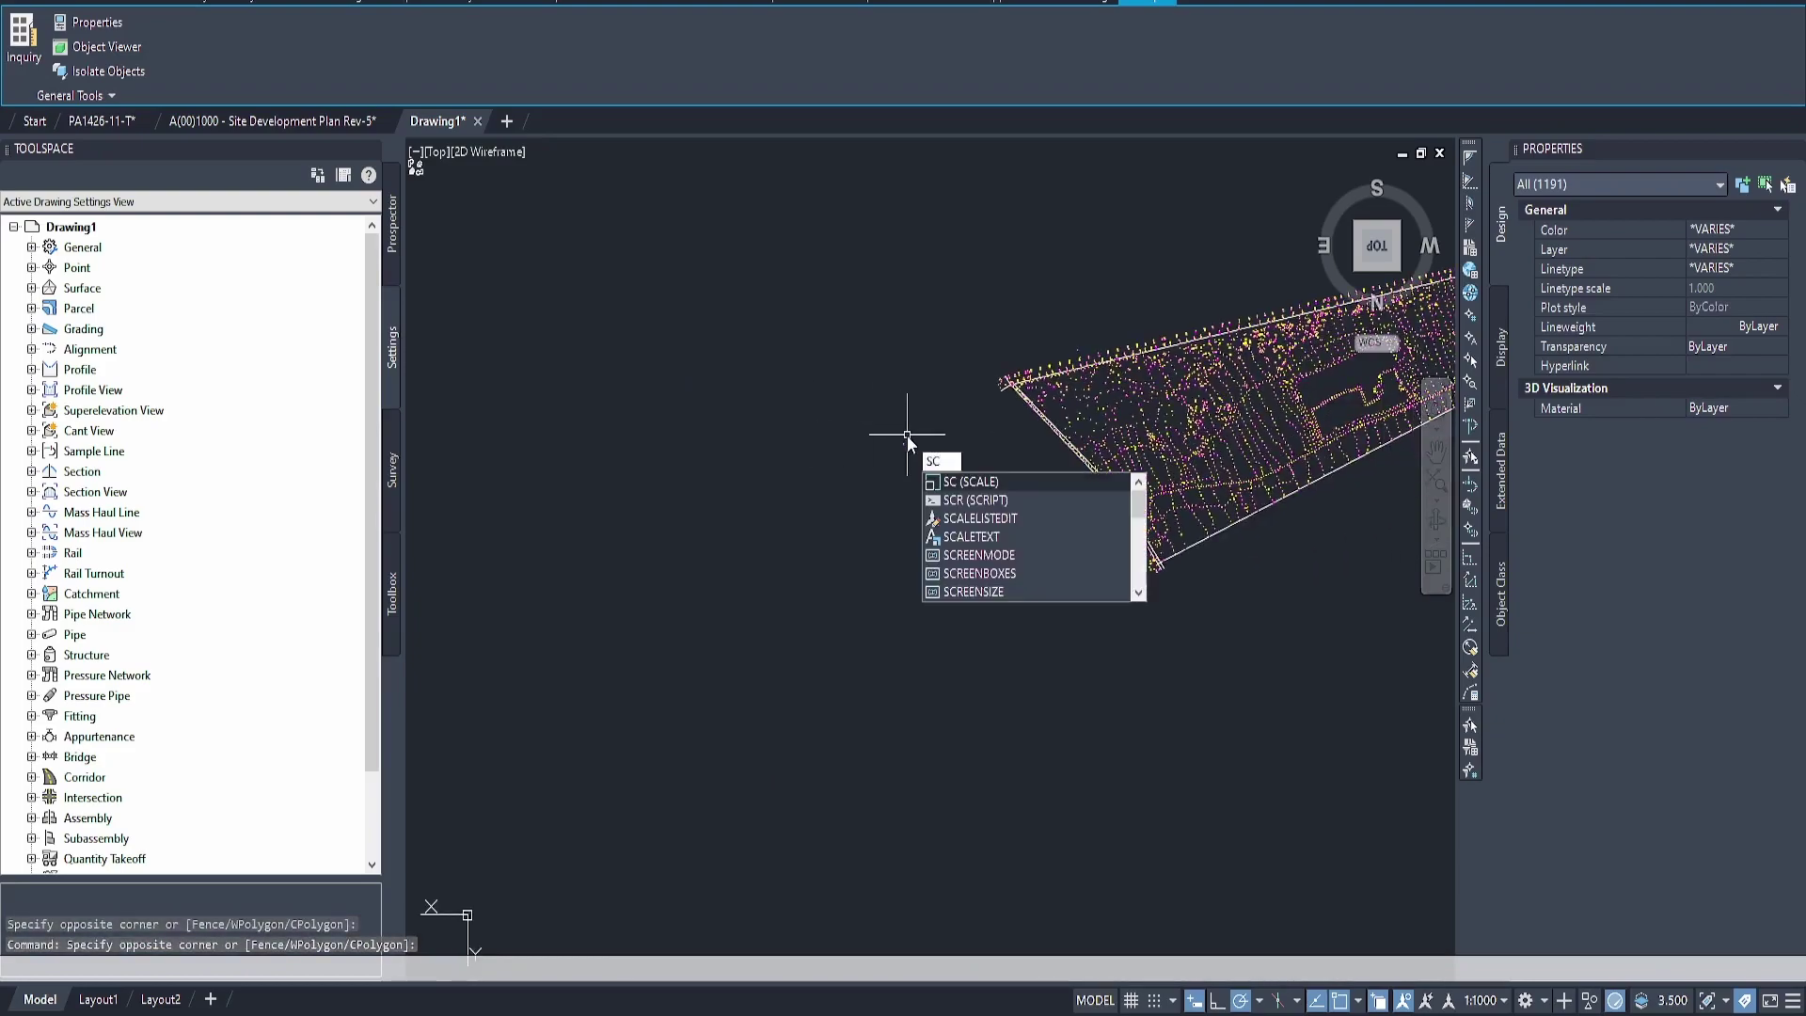
{"action": "key", "text": "Return"}
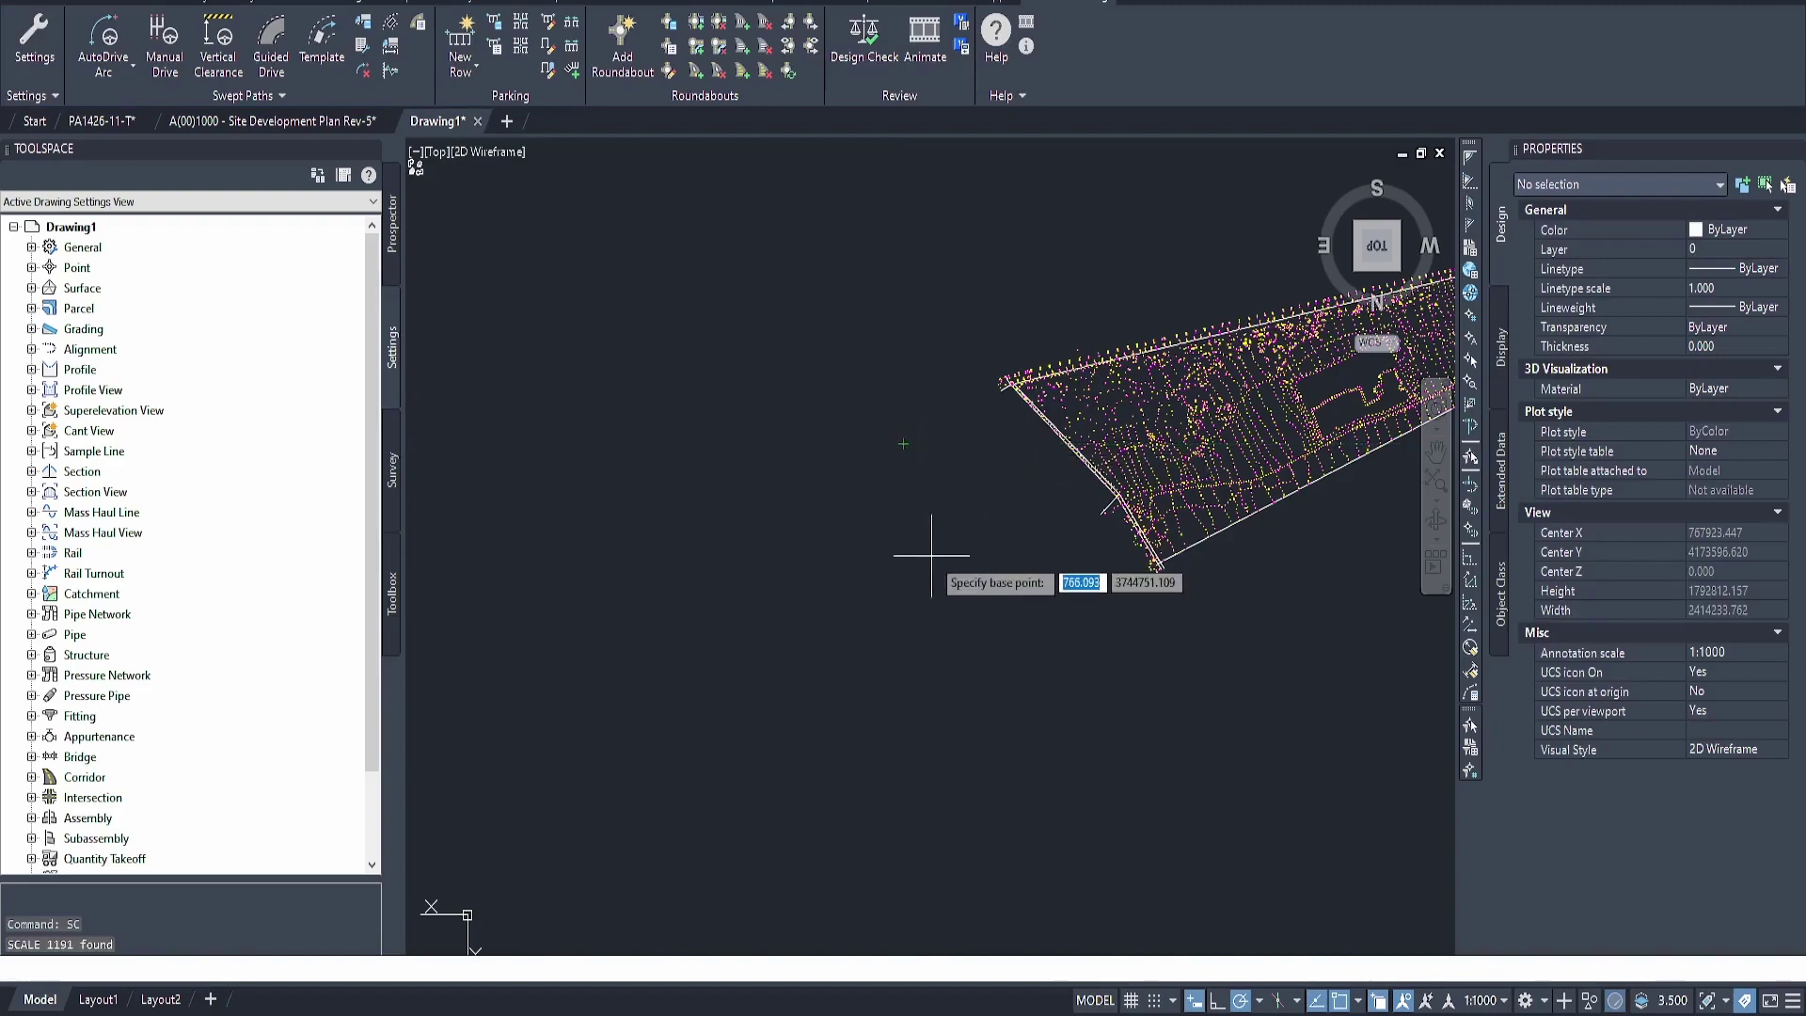
{"action": "left_click", "coordinate": [969, 572]}
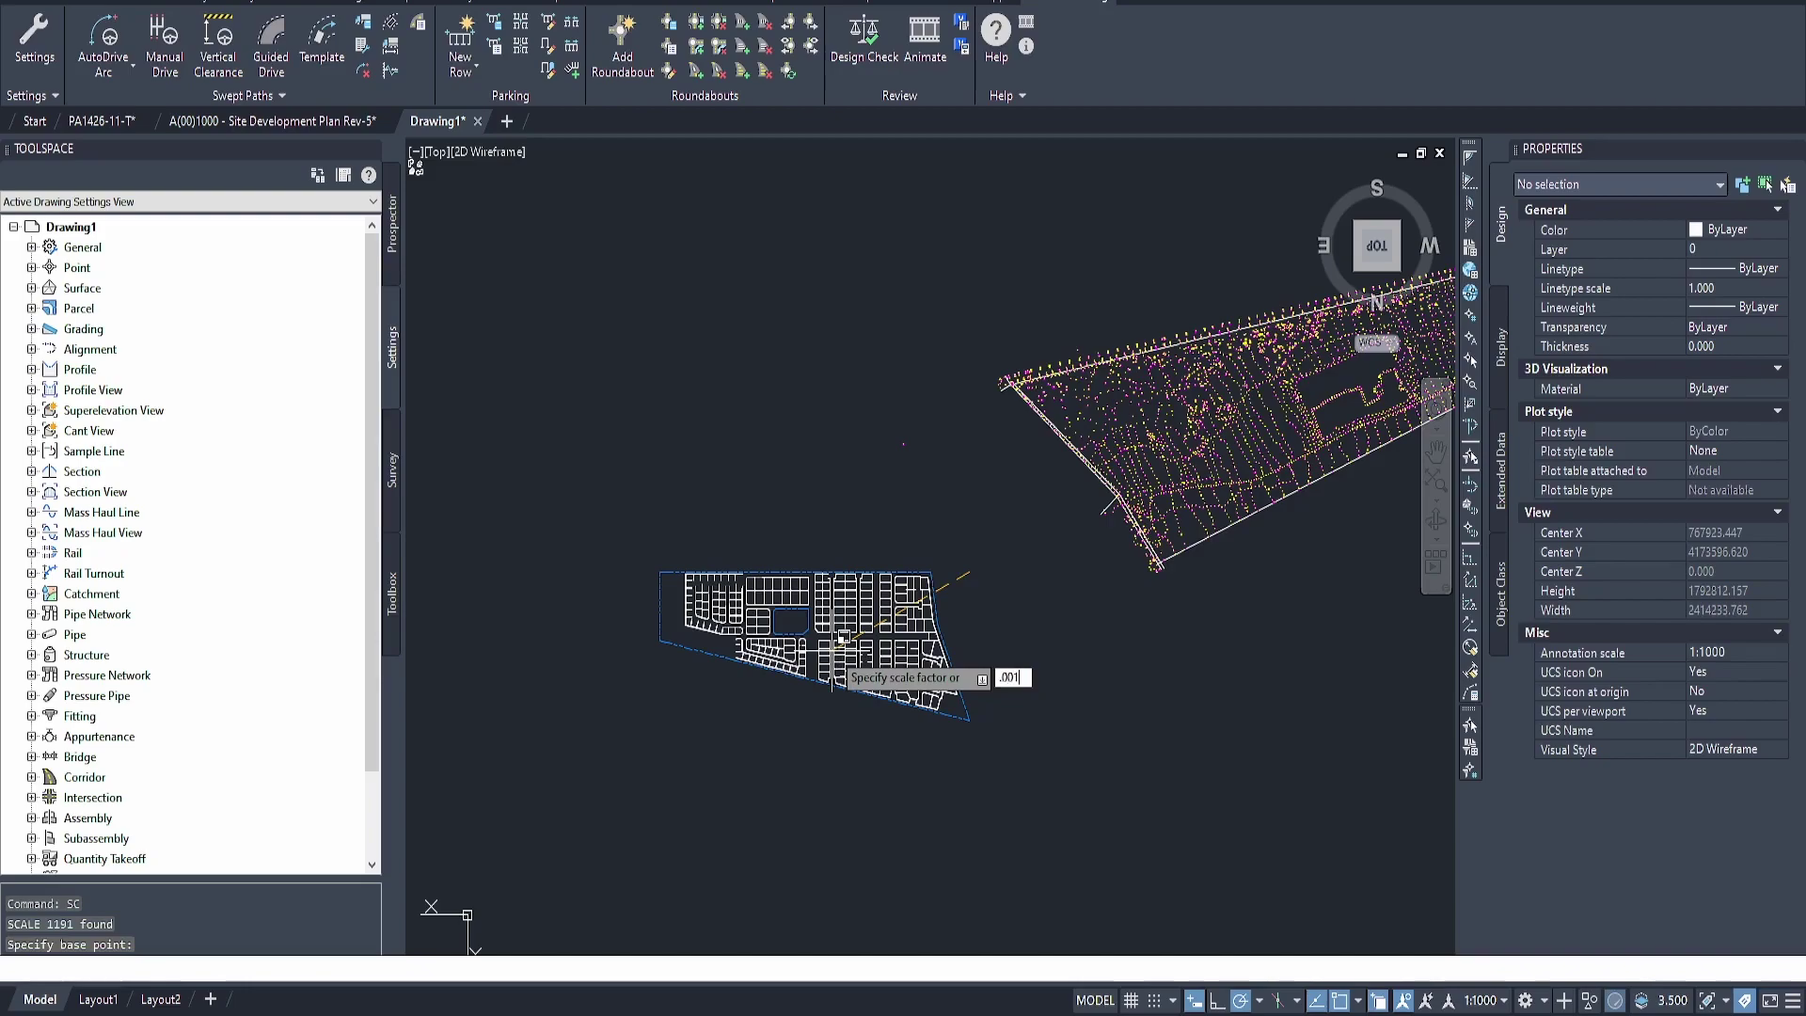
{"action": "type", "text": ".001"}
{"action": "key", "text": "Return"}
Move the entire scaled site plan from its pointed boundary corner to the survey boundary corner at the DHR 148.29 point
{"action": "mouse_move", "coordinate": [982, 667]}
{"action": "middle_mouse_down"}
{"action": "mouse_move", "coordinate": [1044, 577]}
{"action": "mouse_move", "coordinate": [928, 436]}
{"action": "middle_mouse_up"}
{"action": "scroll", "coordinate": [1042, 578], "scroll_direction": "down", "scroll_amount": 2}
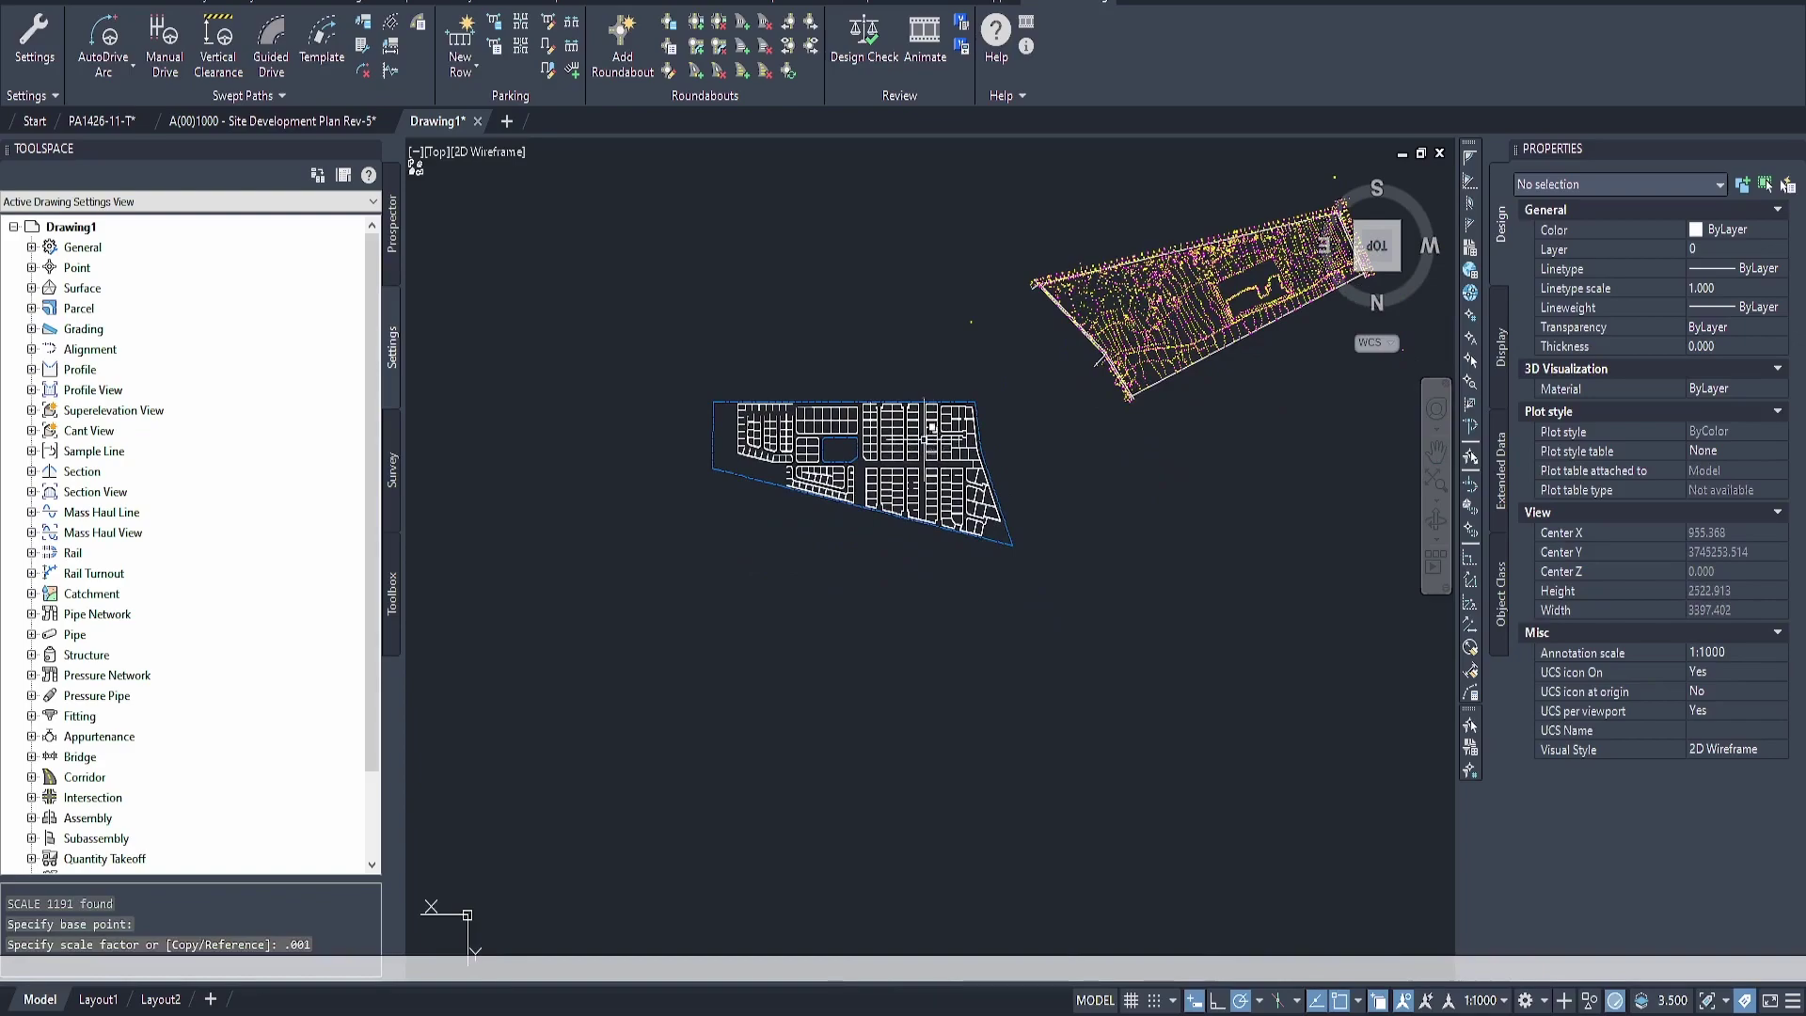
{"action": "left_click", "coordinate": [681, 382]}
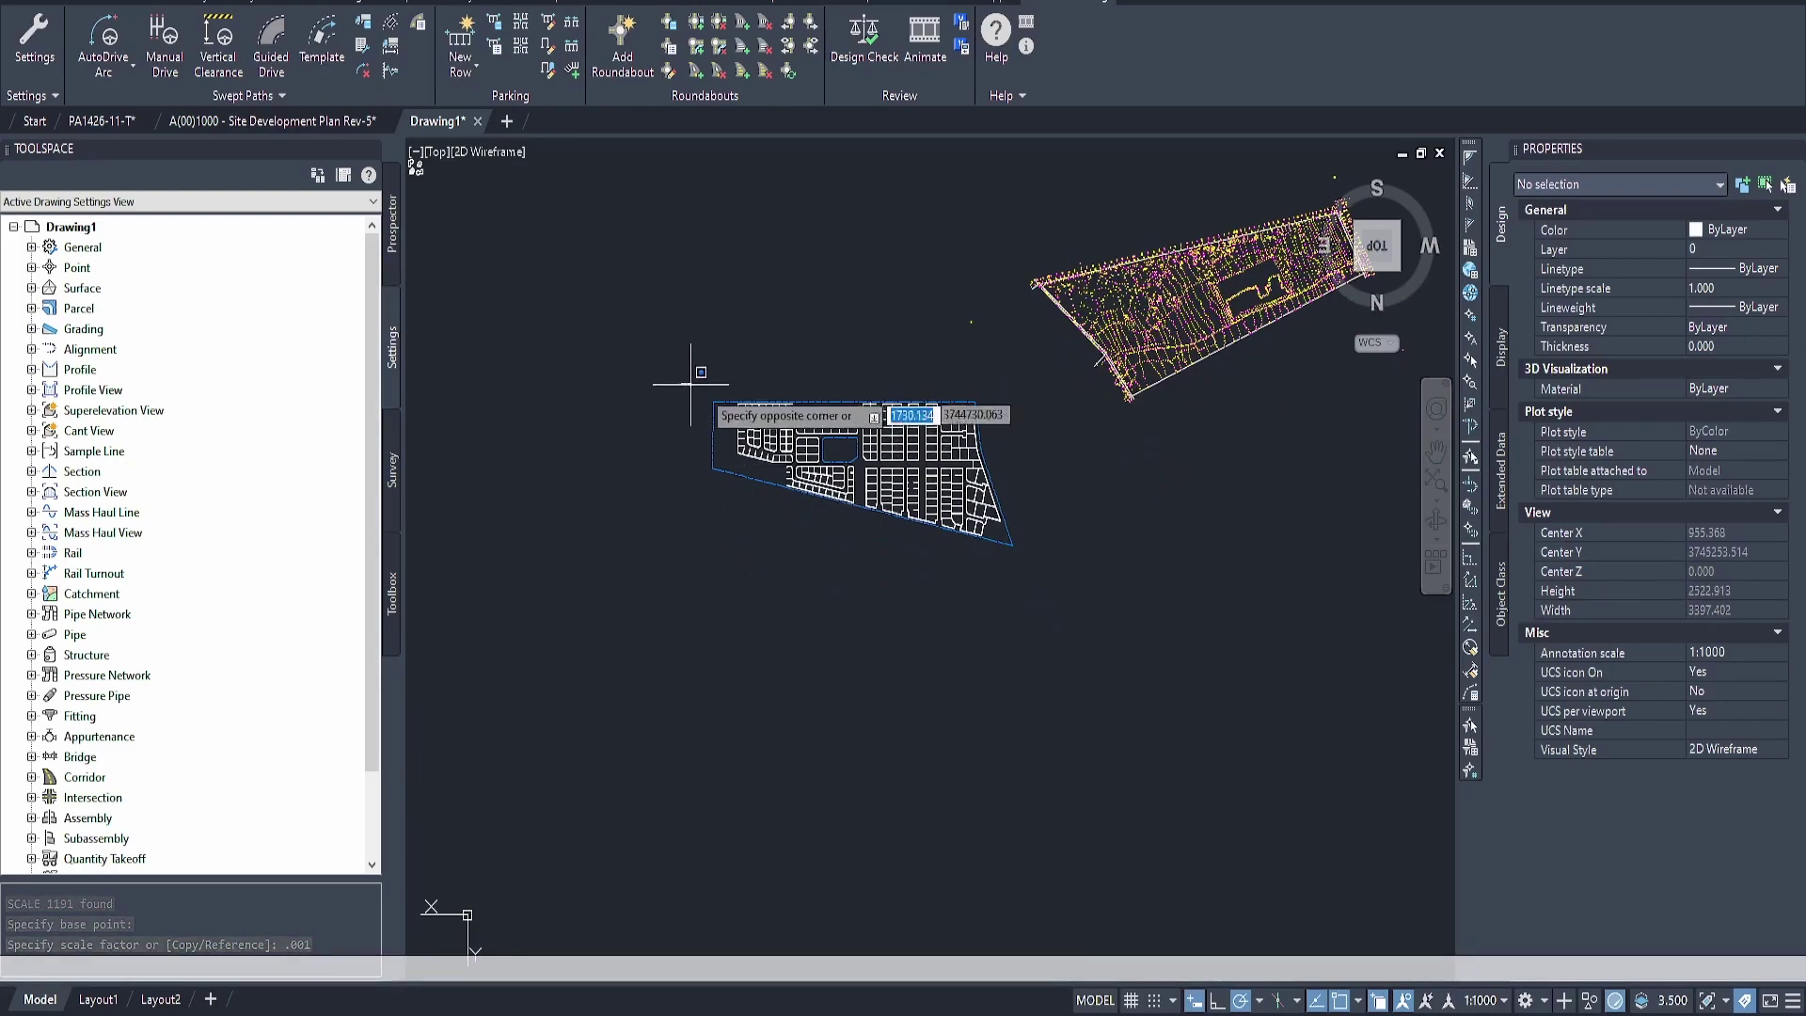
{"action": "left_click", "coordinate": [1051, 598]}
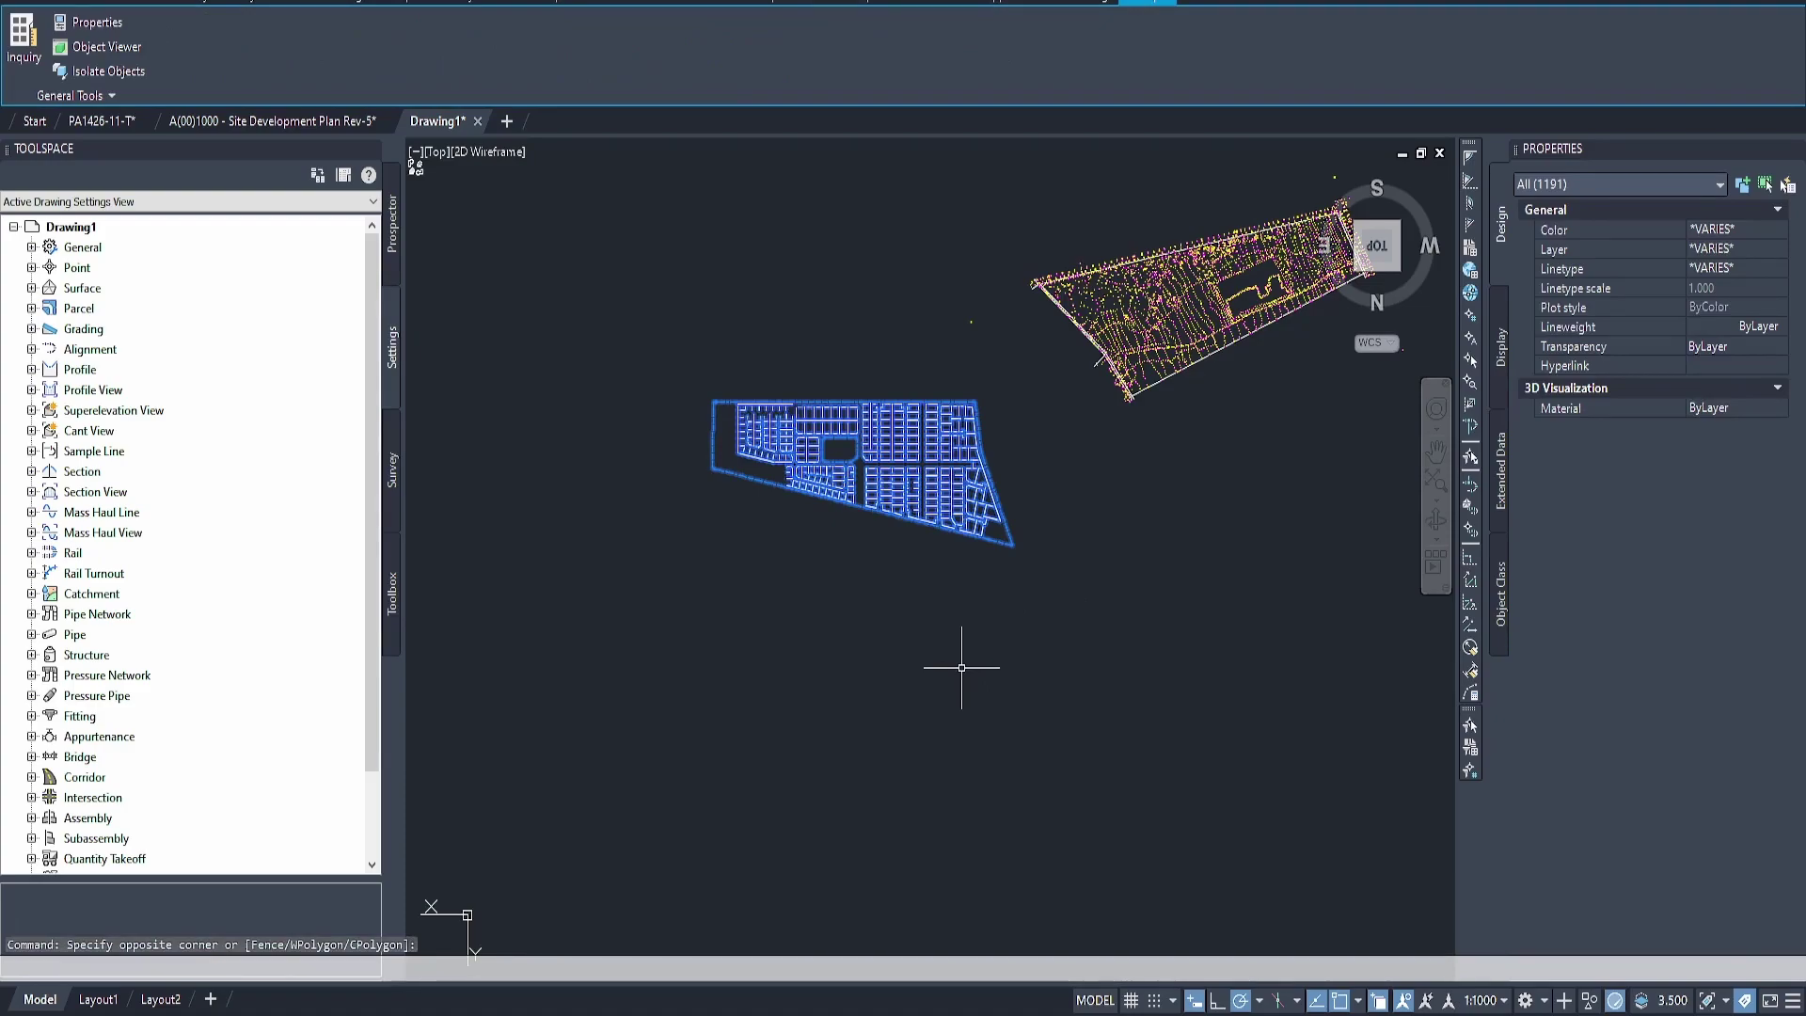
{"action": "type", "text": "m"}
{"action": "key", "text": "Return"}
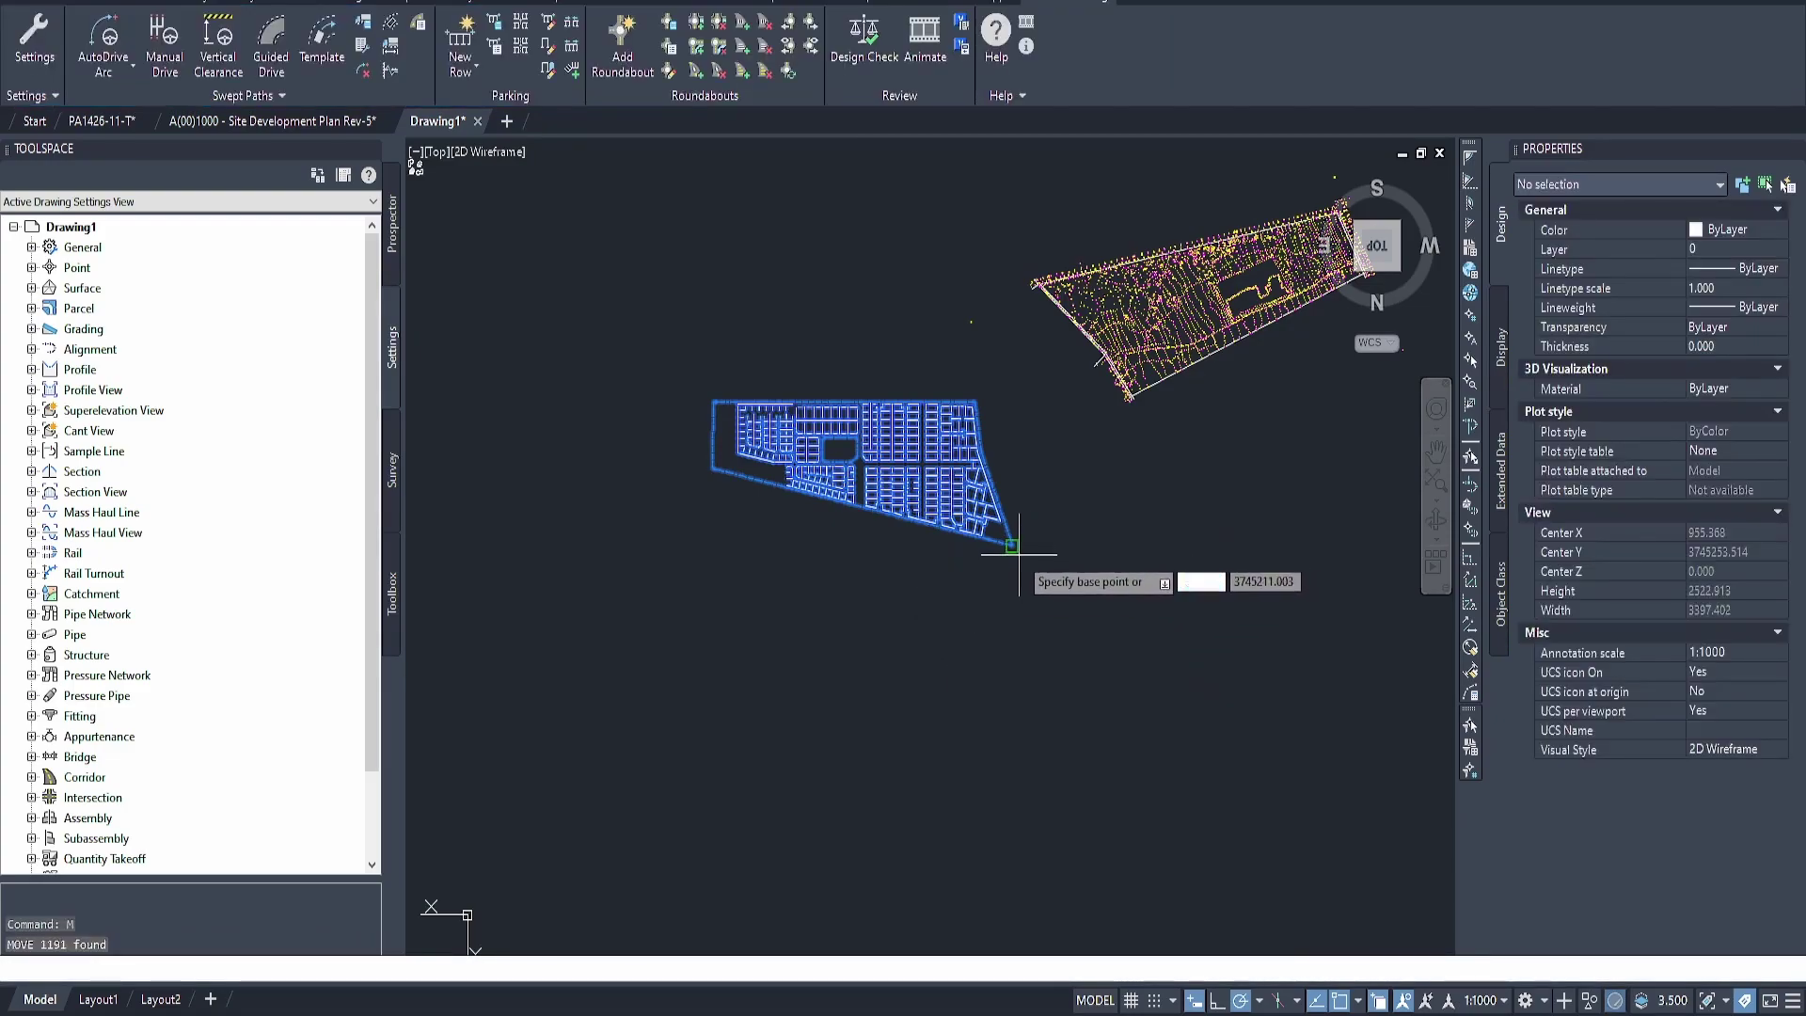
{"action": "left_click", "coordinate": [1011, 546]}
{"action": "scroll", "coordinate": [1108, 339], "scroll_direction": "up", "scroll_amount": 8}
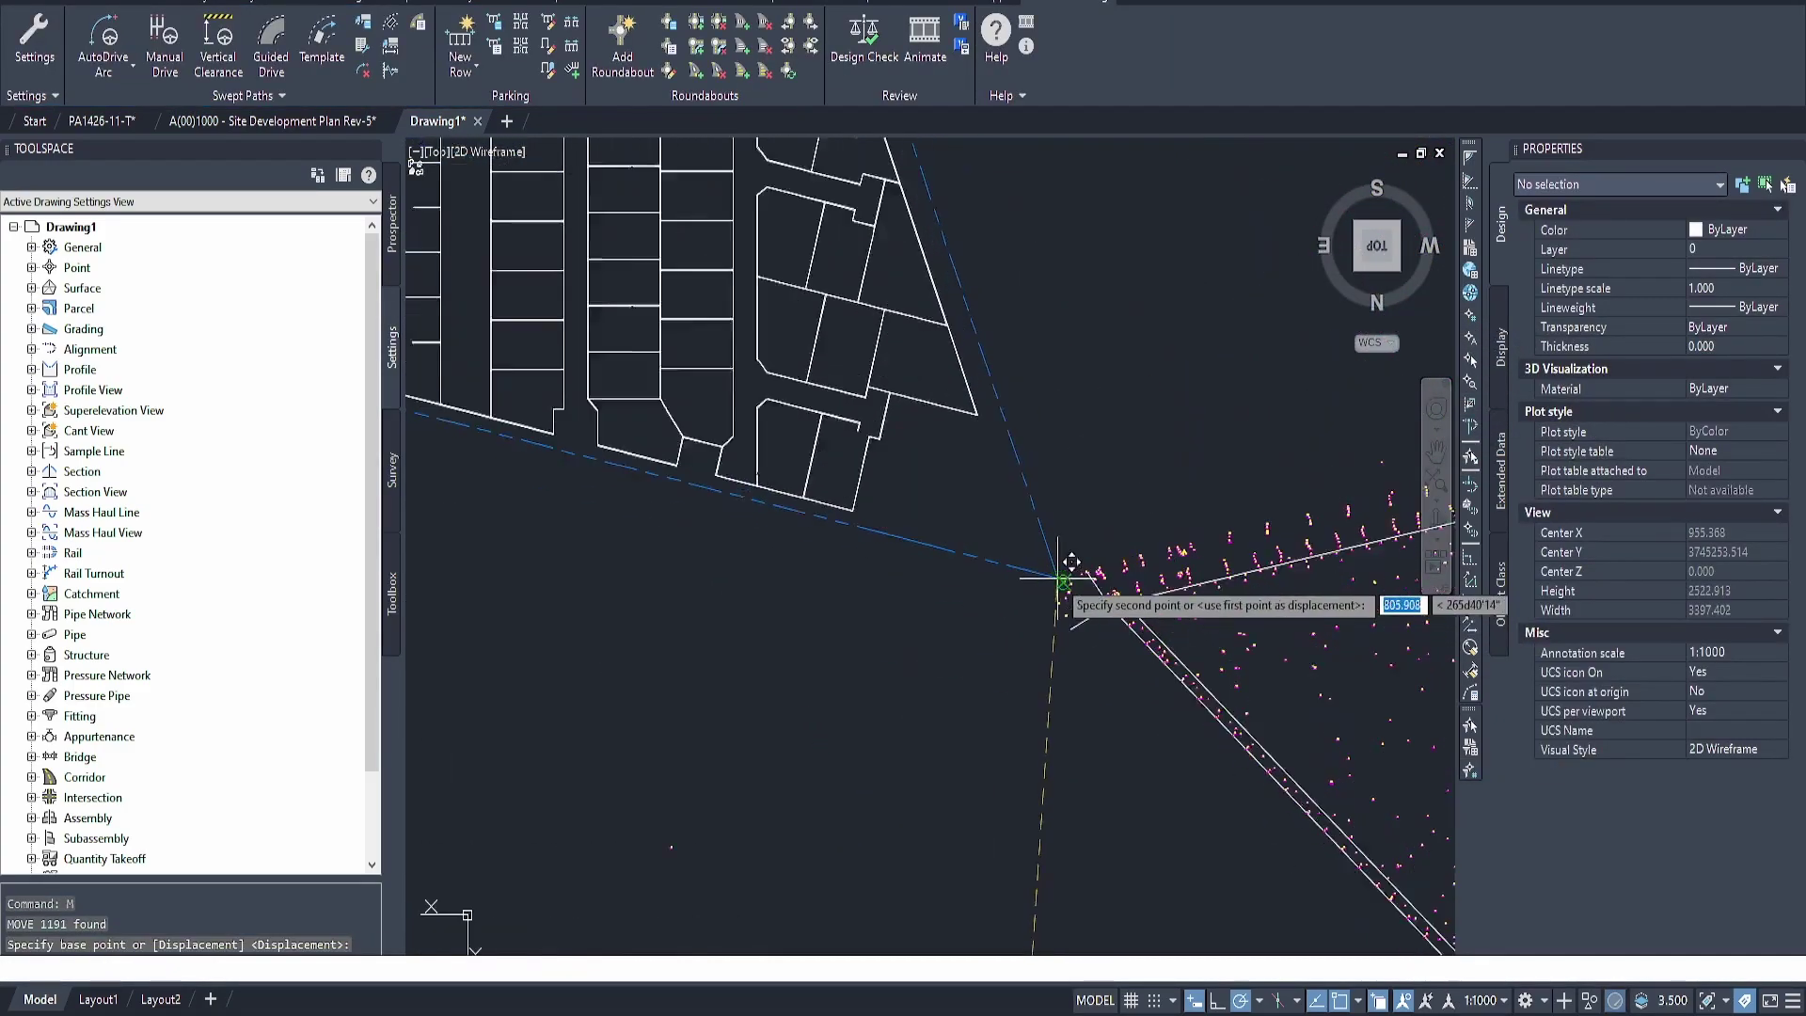
{"action": "scroll", "coordinate": [987, 665], "scroll_direction": "up", "scroll_amount": 6}
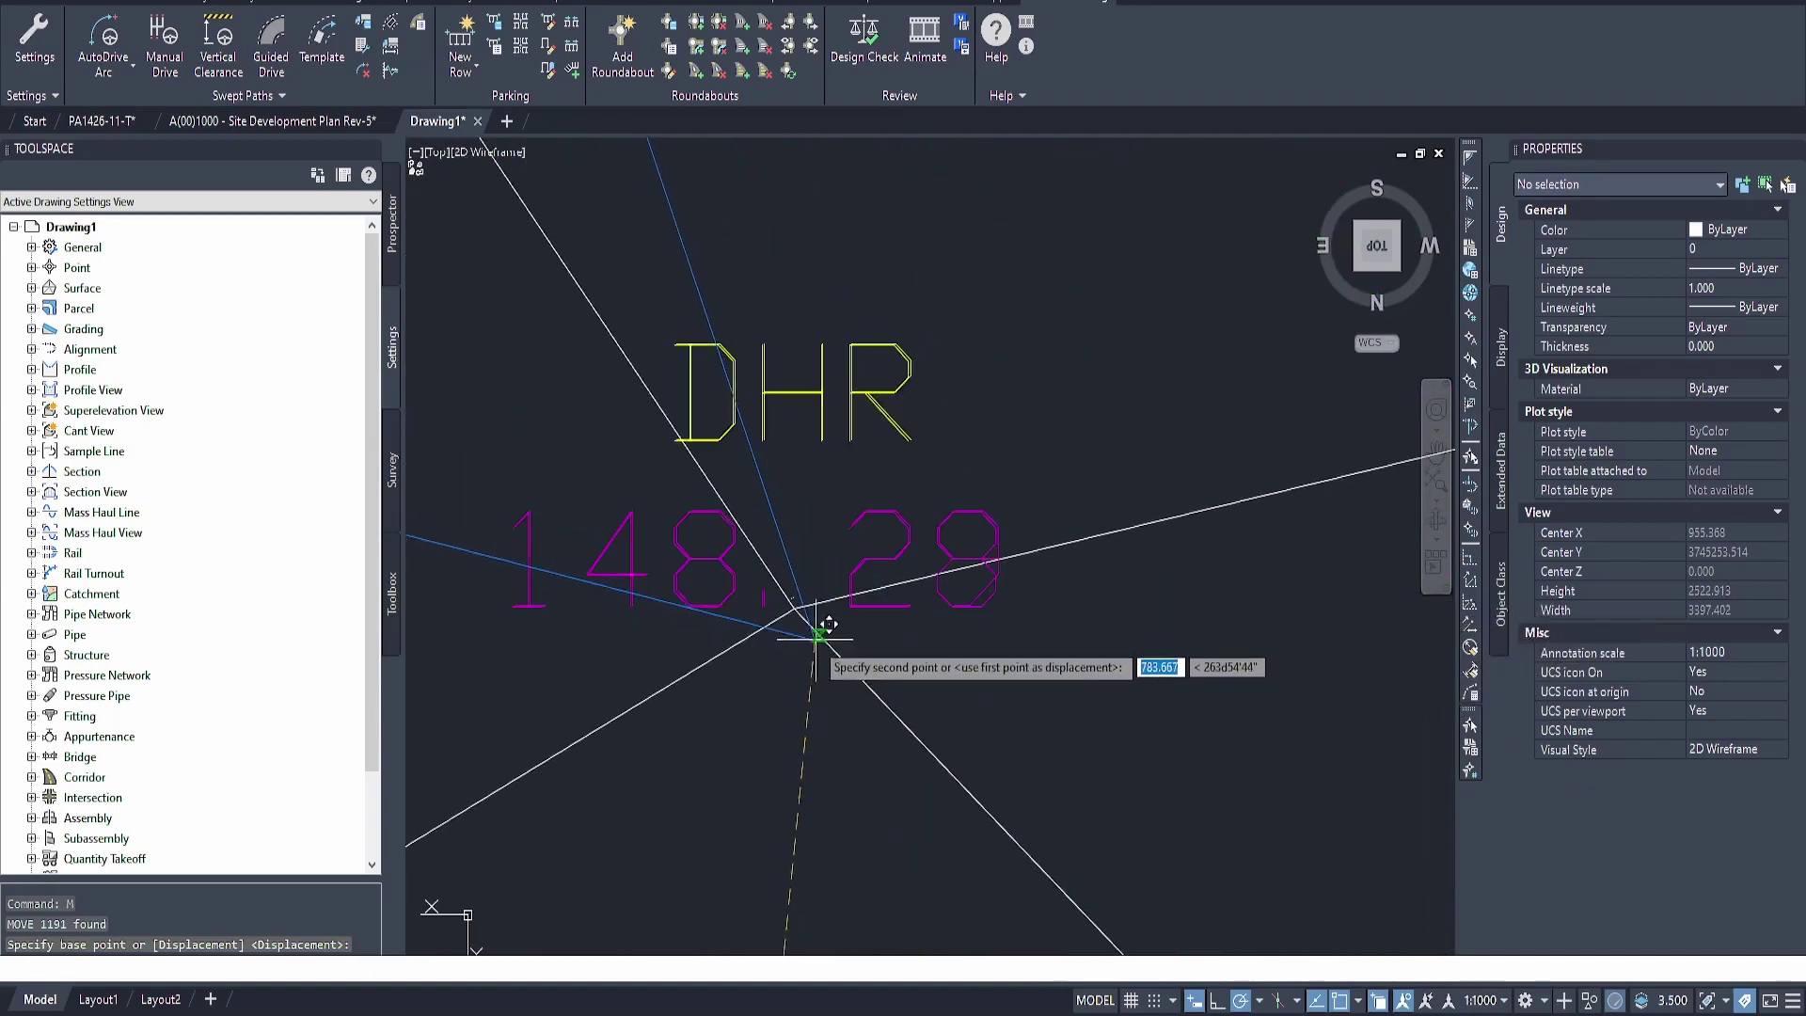
{"action": "left_click", "coordinate": [795, 610]}
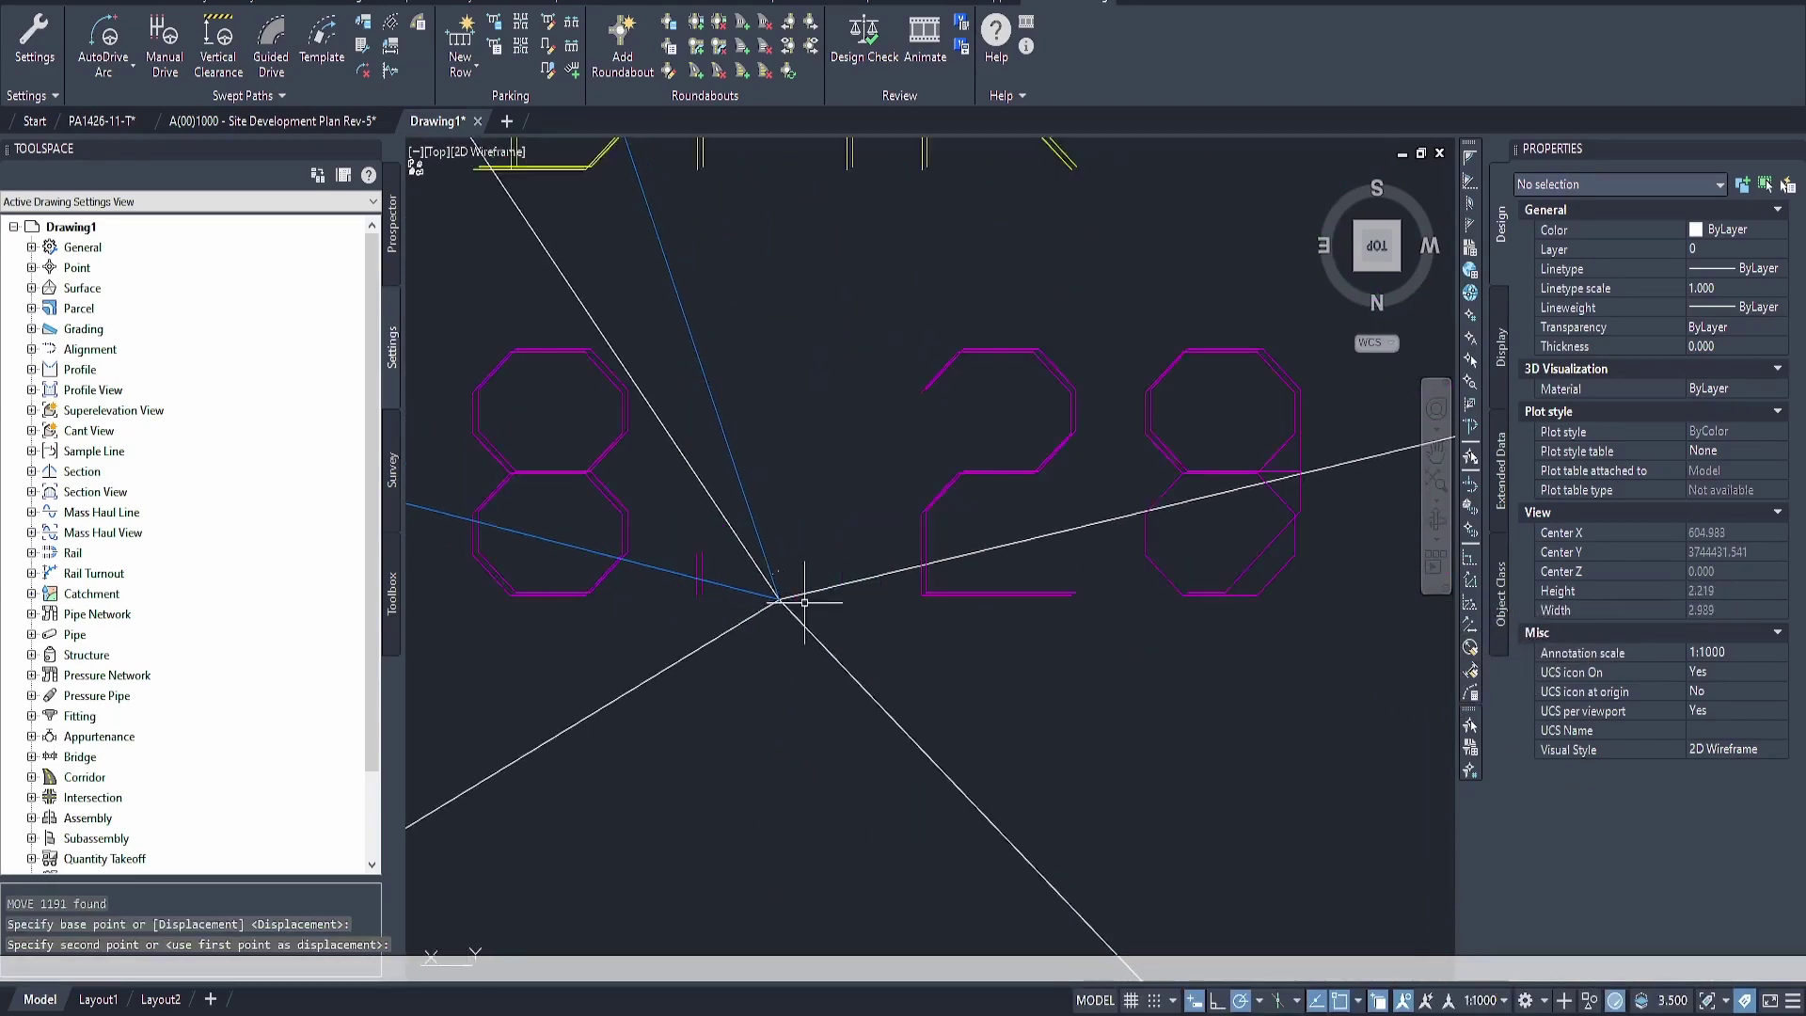
Select the moved site plan linework and begin rotating it about the boundary corner it shares with the survey
{"action": "scroll", "coordinate": [752, 621], "scroll_direction": "up", "scroll_amount": 6}
{"action": "scroll", "coordinate": [752, 623], "scroll_direction": "down", "scroll_amount": 15}
{"action": "mouse_move", "coordinate": [646, 511]}
{"action": "middle_mouse_down"}
{"action": "mouse_move", "coordinate": [848, 628]}
{"action": "mouse_move", "coordinate": [939, 602]}
{"action": "middle_mouse_up"}
{"action": "left_click", "coordinate": [989, 576]}
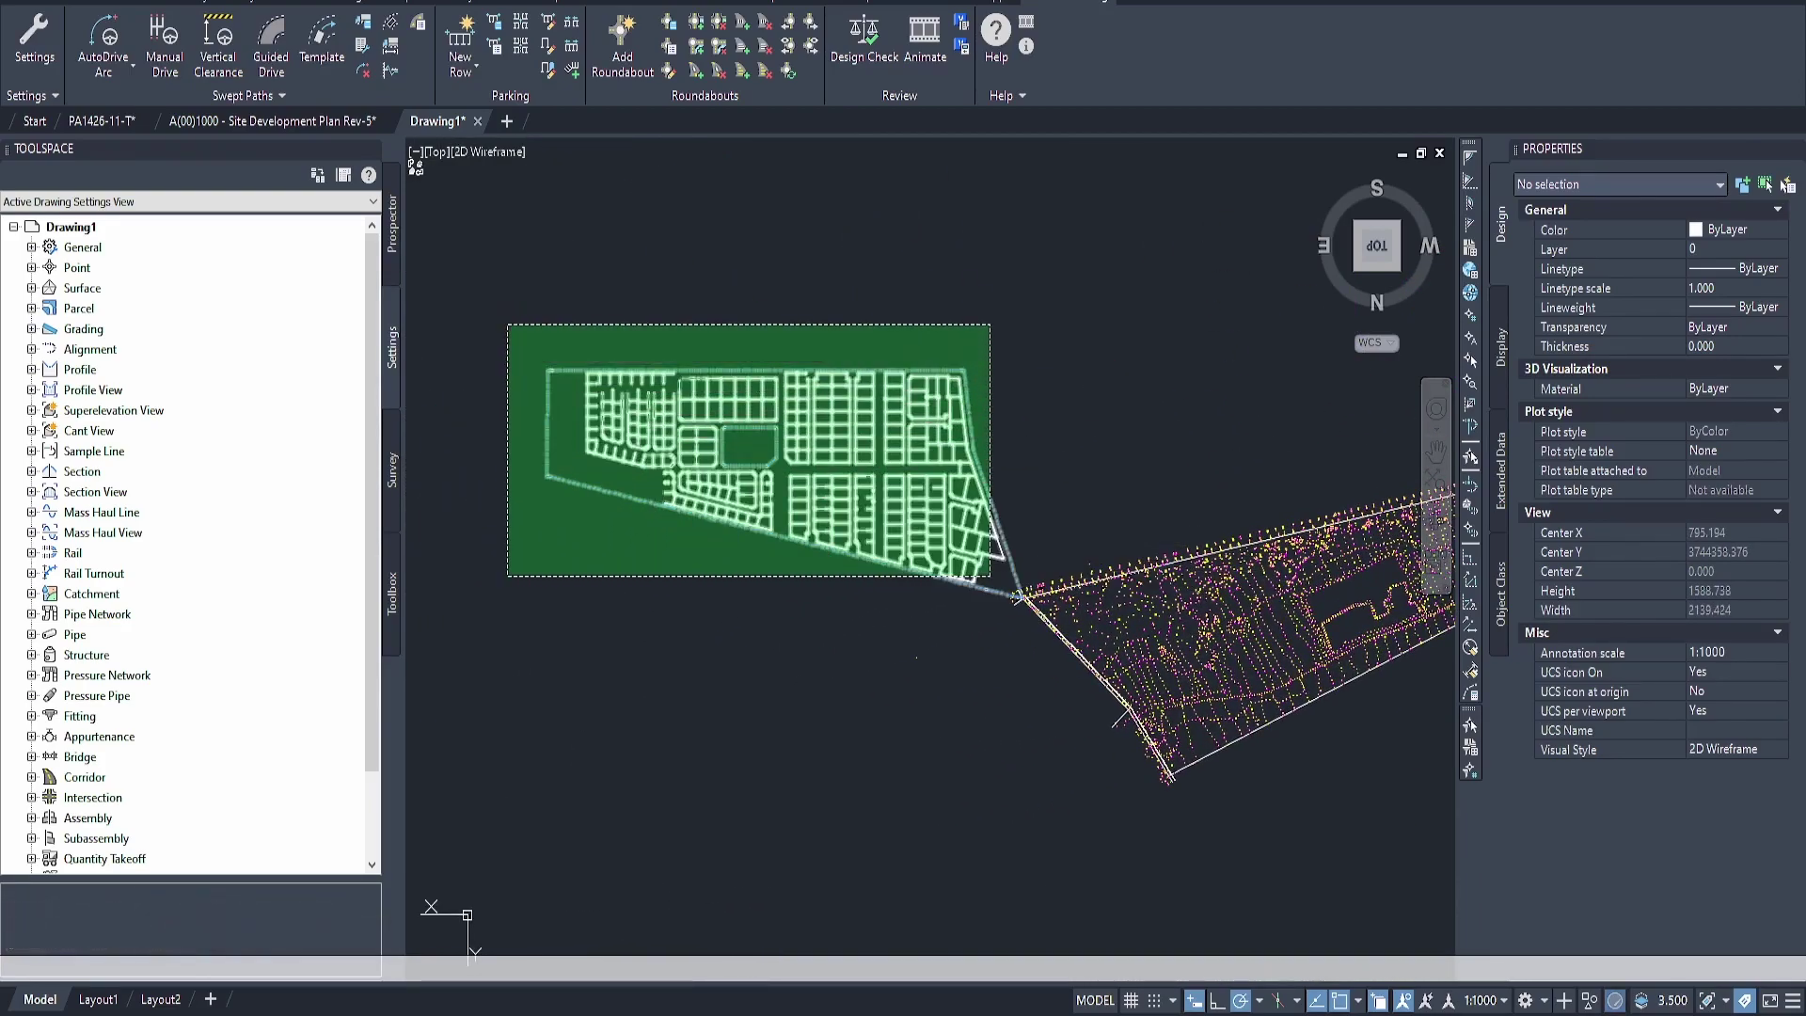
{"action": "left_click", "coordinate": [507, 324]}
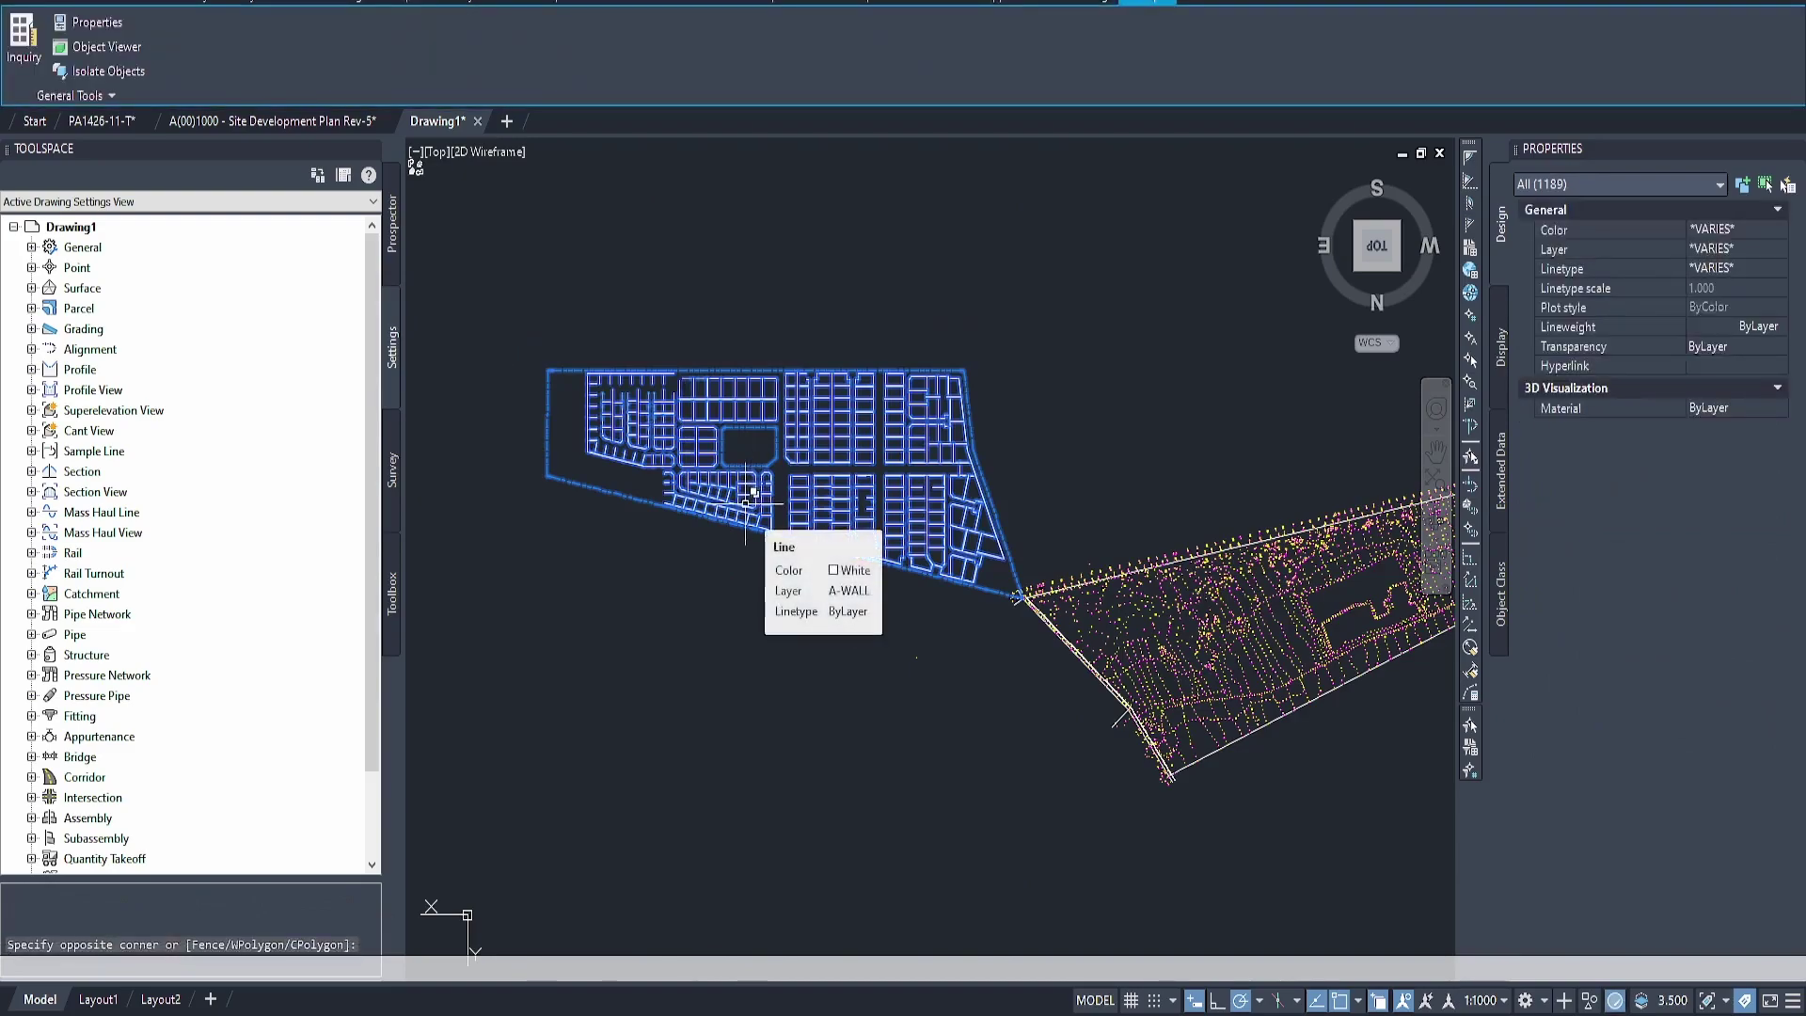
{"action": "type", "text": "ro"}
{"action": "key", "text": "Return"}
{"action": "scroll", "coordinate": [1000, 520], "scroll_direction": "up", "scroll_amount": 4}
{"action": "scroll", "coordinate": [926, 409], "scroll_direction": "up", "scroll_amount": 8}
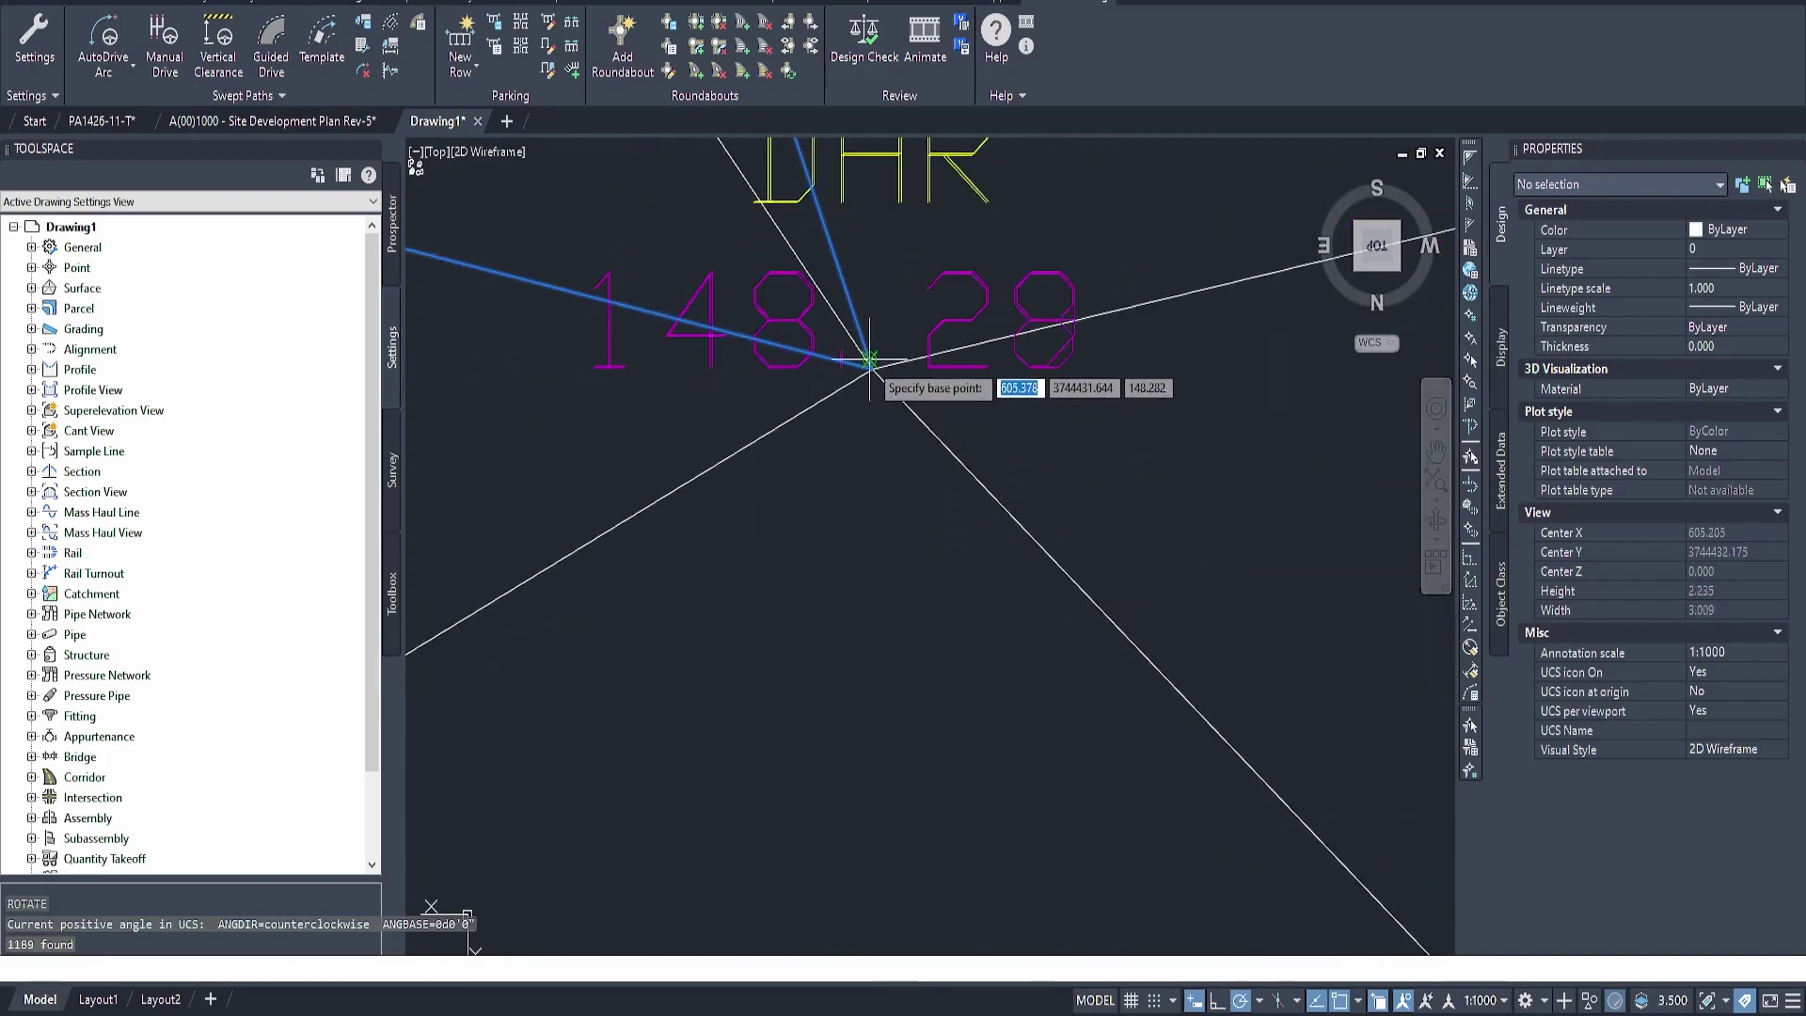
{"action": "left_click", "coordinate": [873, 370]}
Define the rotation's reference angle along the plan's long sloping boundary side, from the shared corner to its far corner
{"action": "type", "text": "r"}
{"action": "key", "text": "Return"}
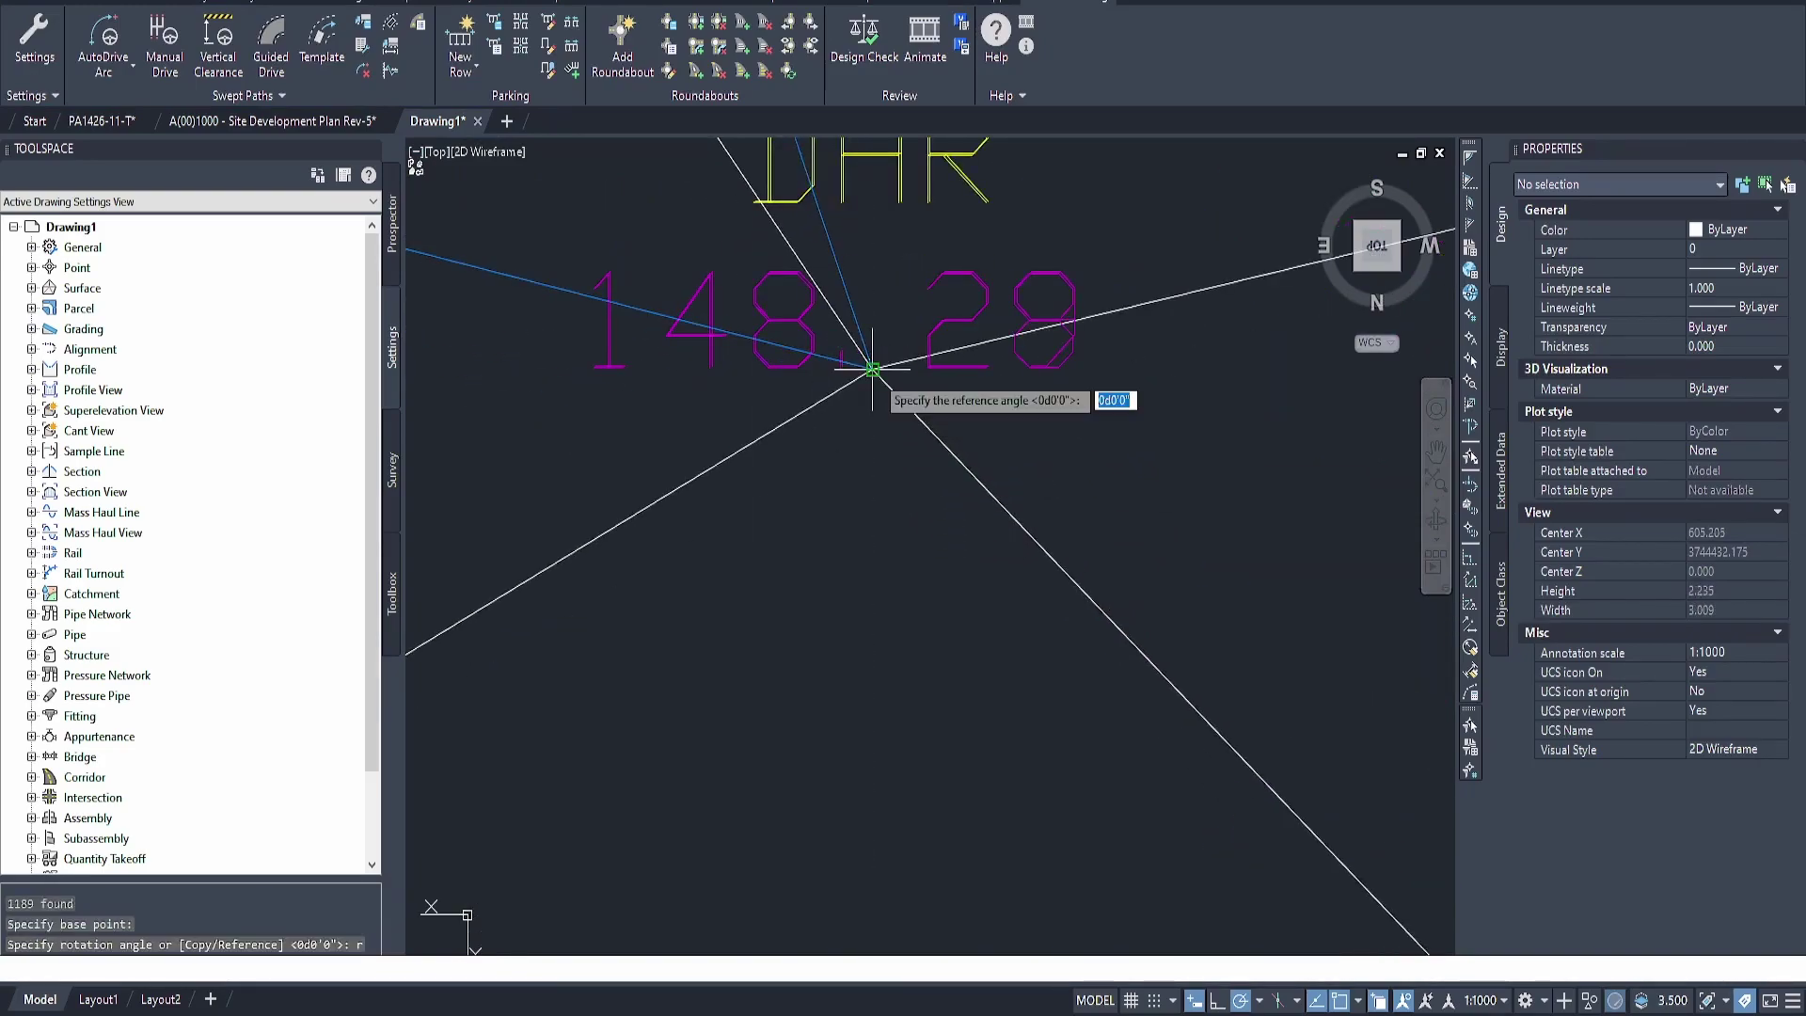
{"action": "left_click", "coordinate": [873, 369]}
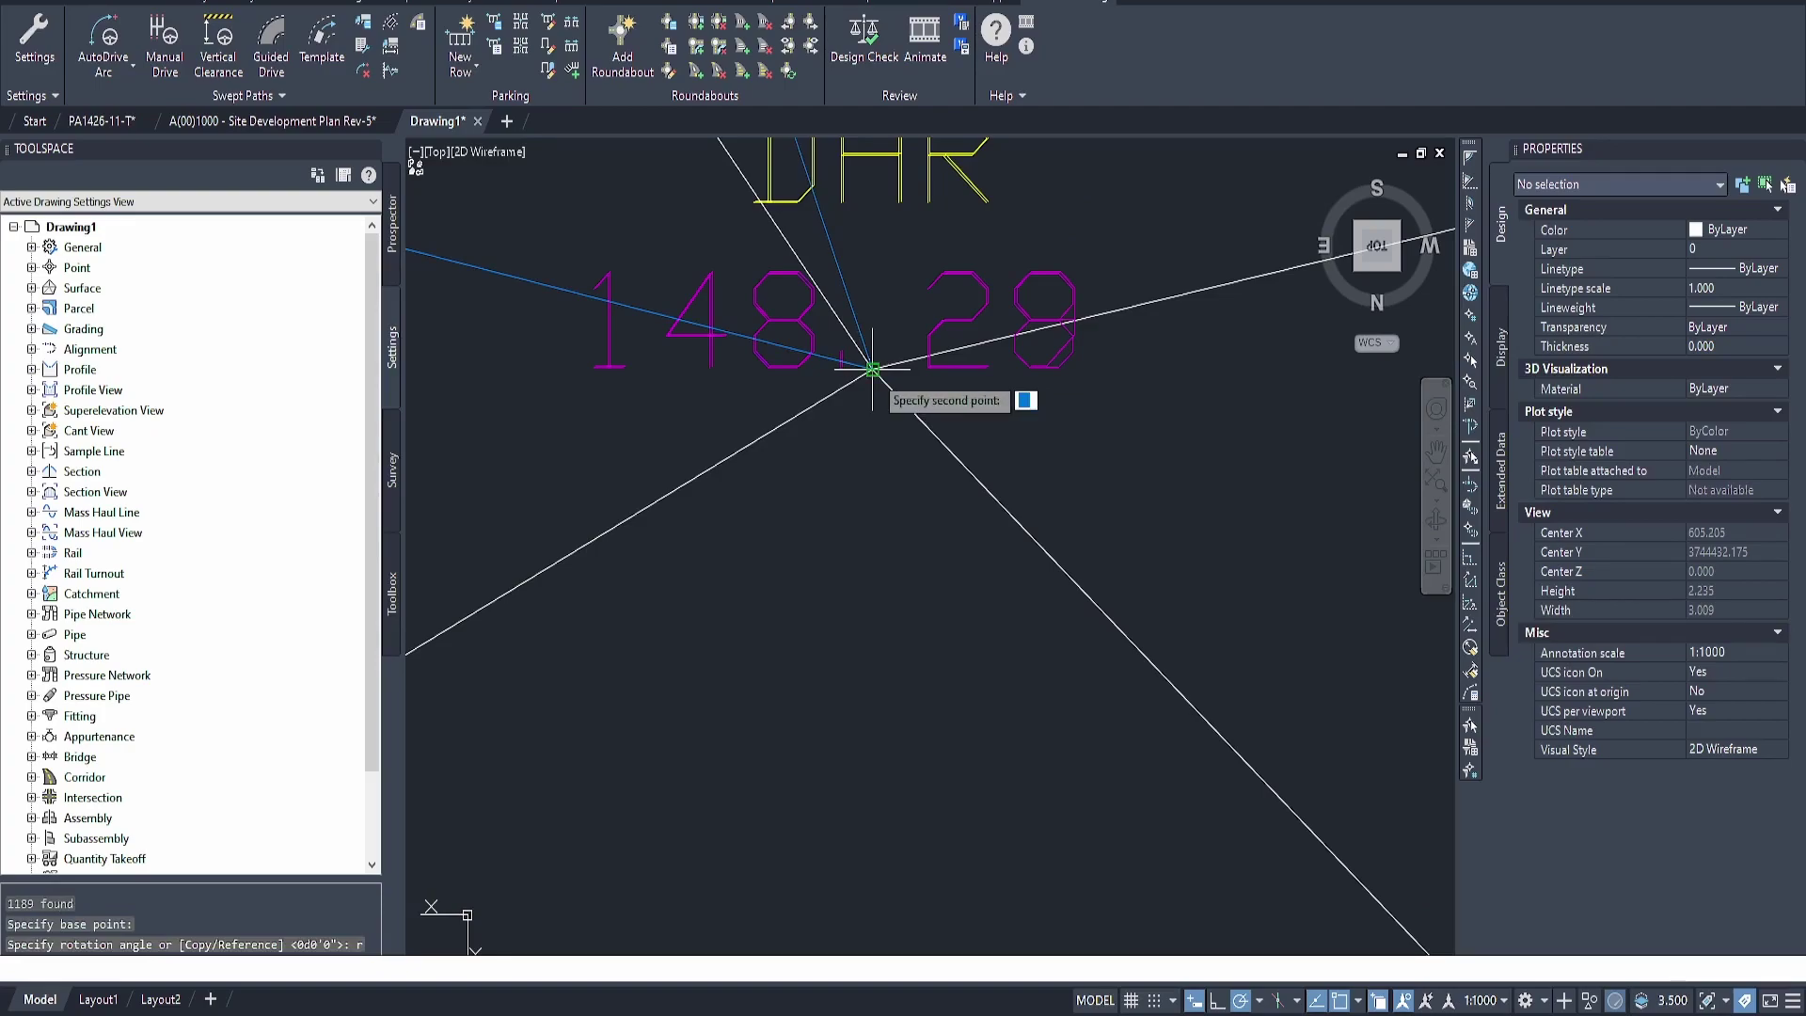
{"action": "scroll", "coordinate": [909, 475], "scroll_direction": "down", "scroll_amount": 6}
{"action": "scroll", "coordinate": [912, 485], "scroll_direction": "down", "scroll_amount": 8}
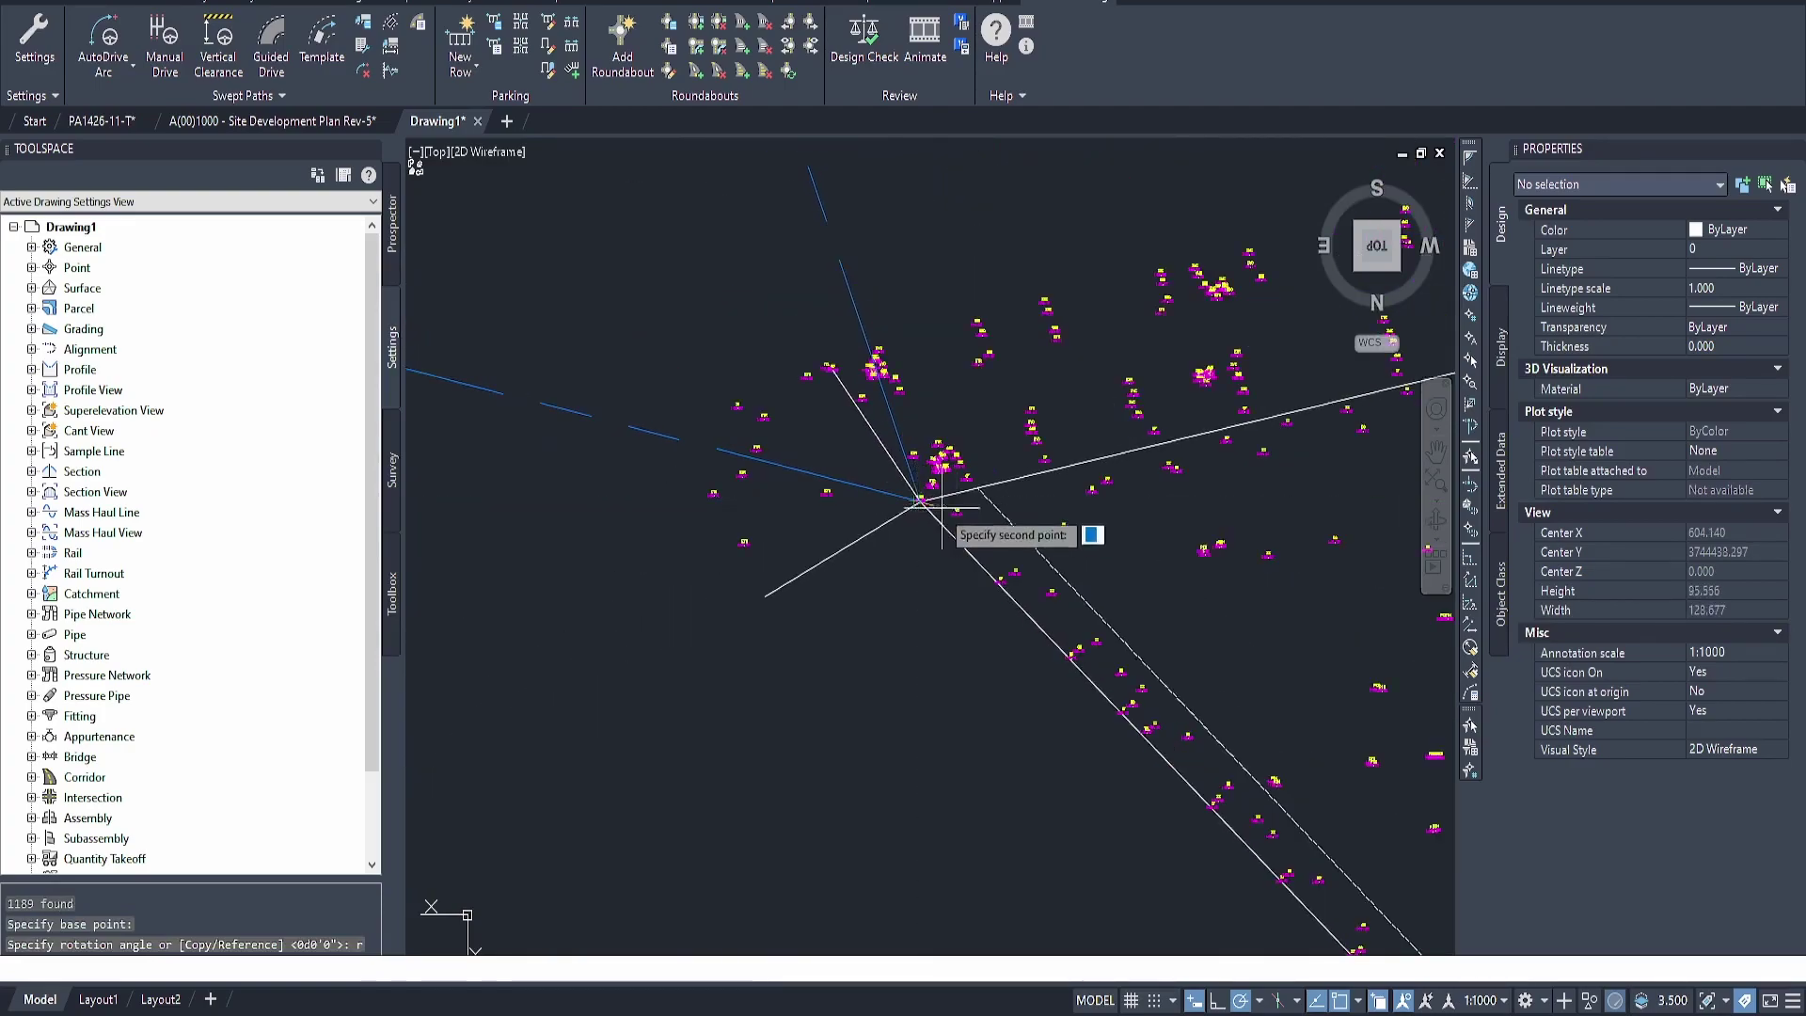
{"action": "scroll", "coordinate": [927, 501], "scroll_direction": "up", "scroll_amount": 6}
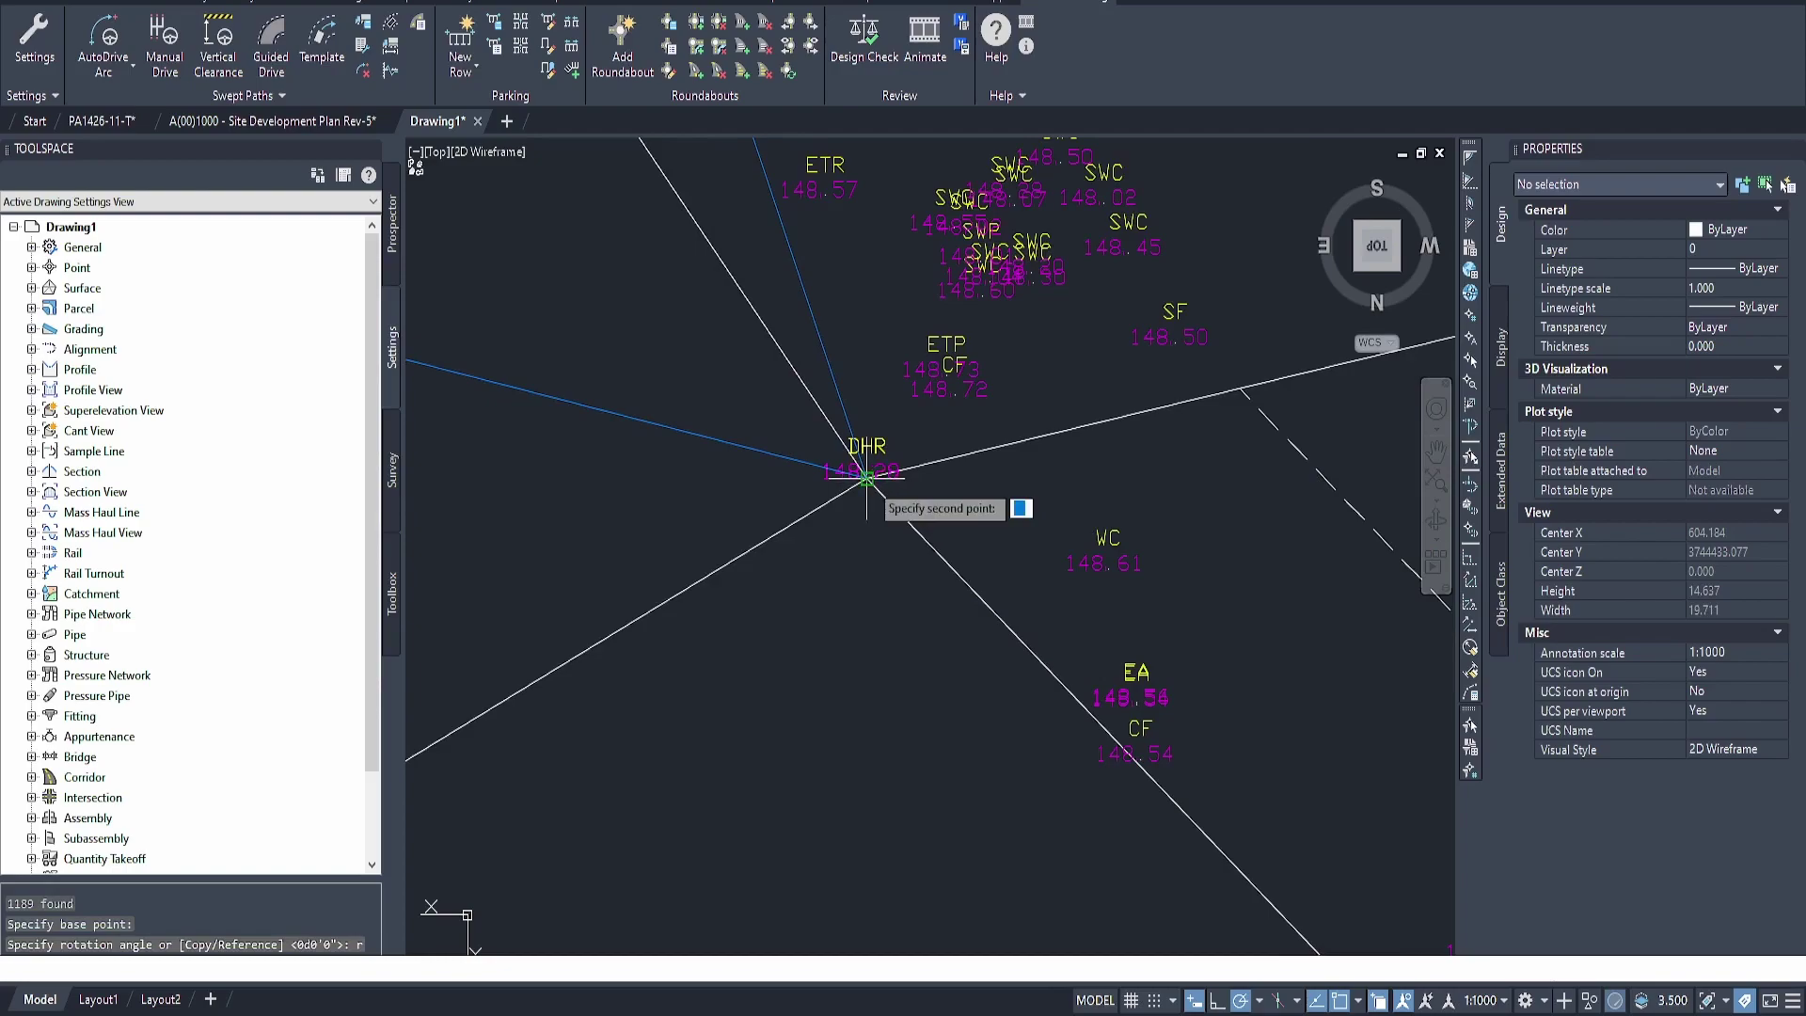
{"action": "scroll", "coordinate": [856, 496], "scroll_direction": "down", "scroll_amount": 20}
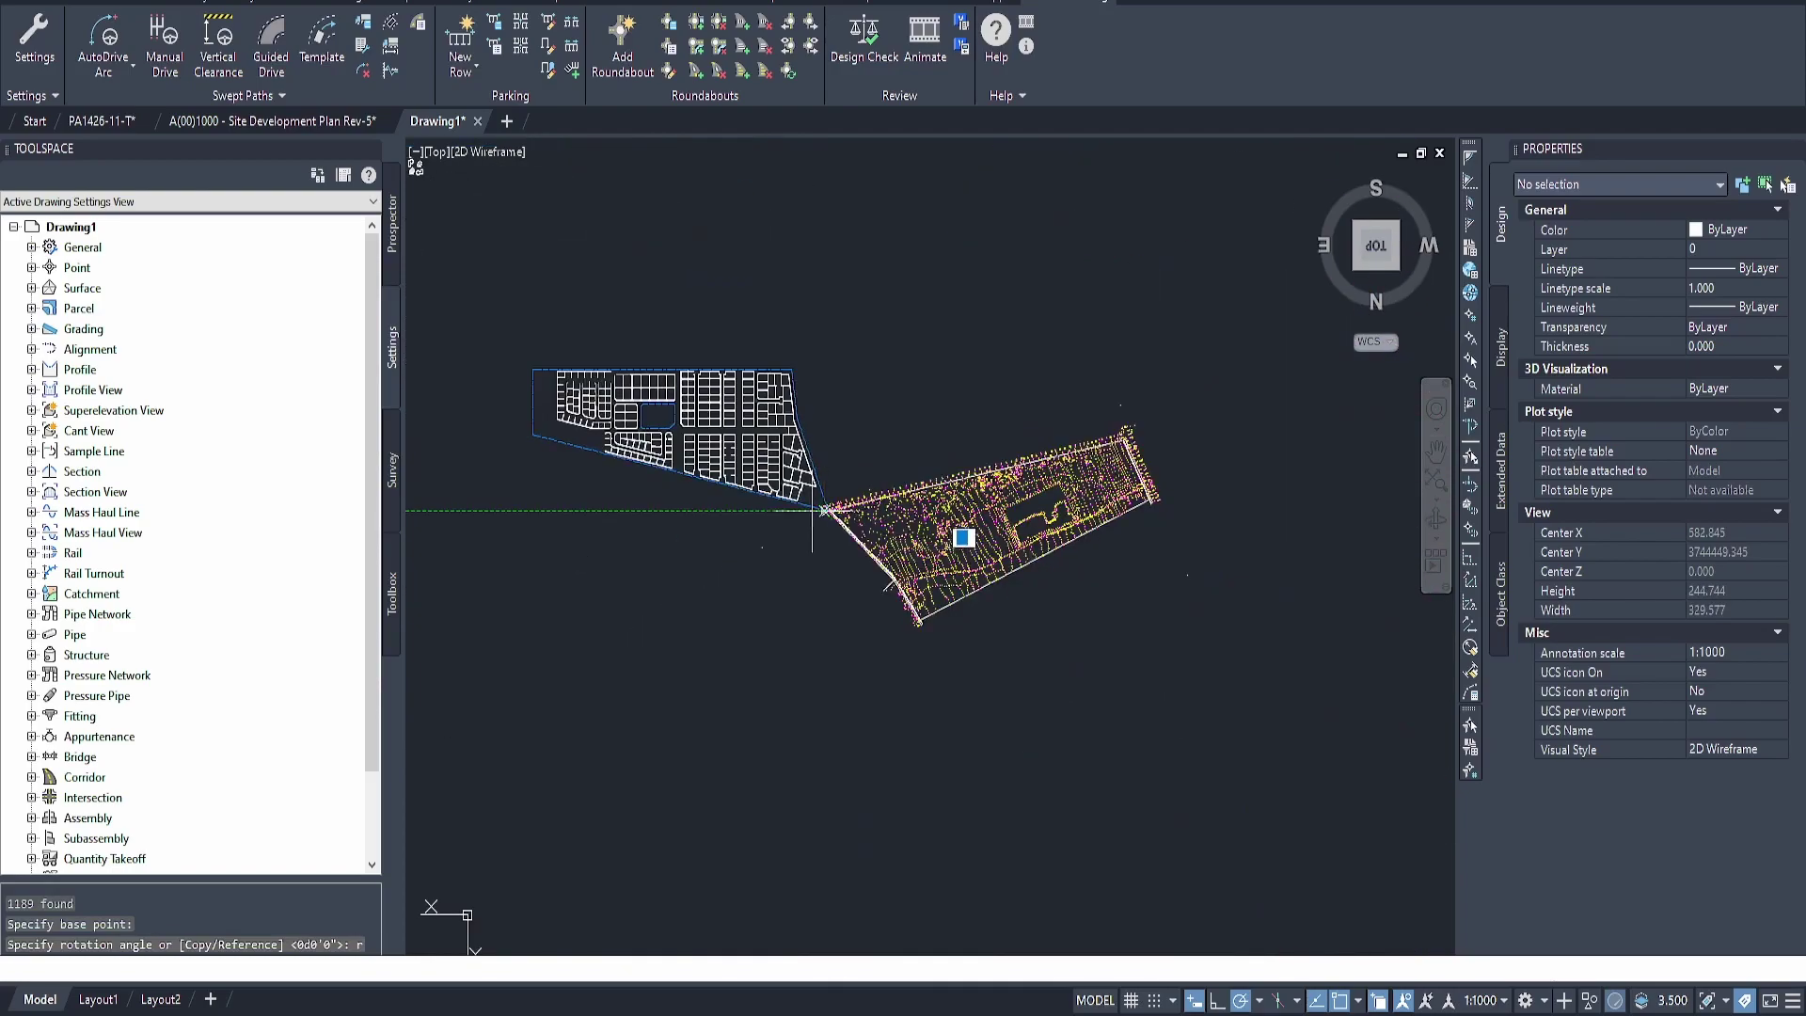
{"action": "scroll", "coordinate": [555, 468], "scroll_direction": "up", "scroll_amount": 15}
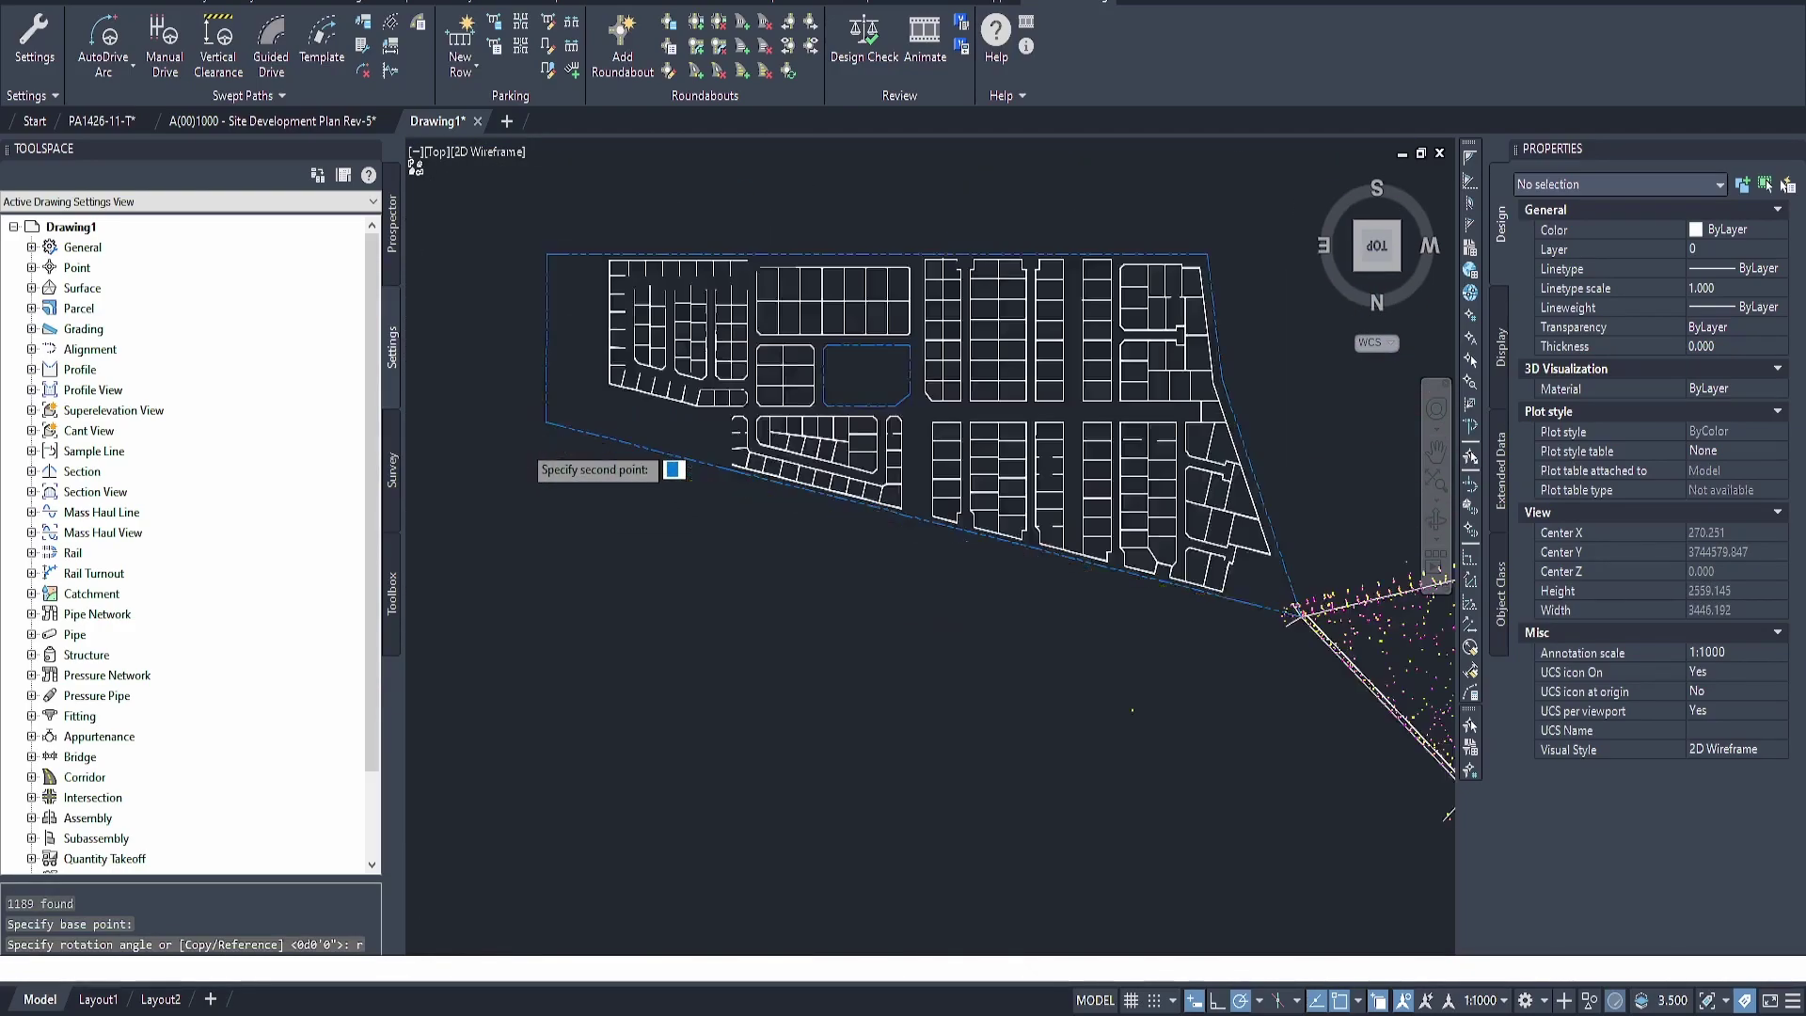
{"action": "left_click", "coordinate": [603, 390]}
Set the plan's new rotation angle at the far endpoint of the survey boundary's long side, near the CF 154.93 point
{"action": "scroll", "coordinate": [621, 388], "scroll_direction": "down", "scroll_amount": 10}
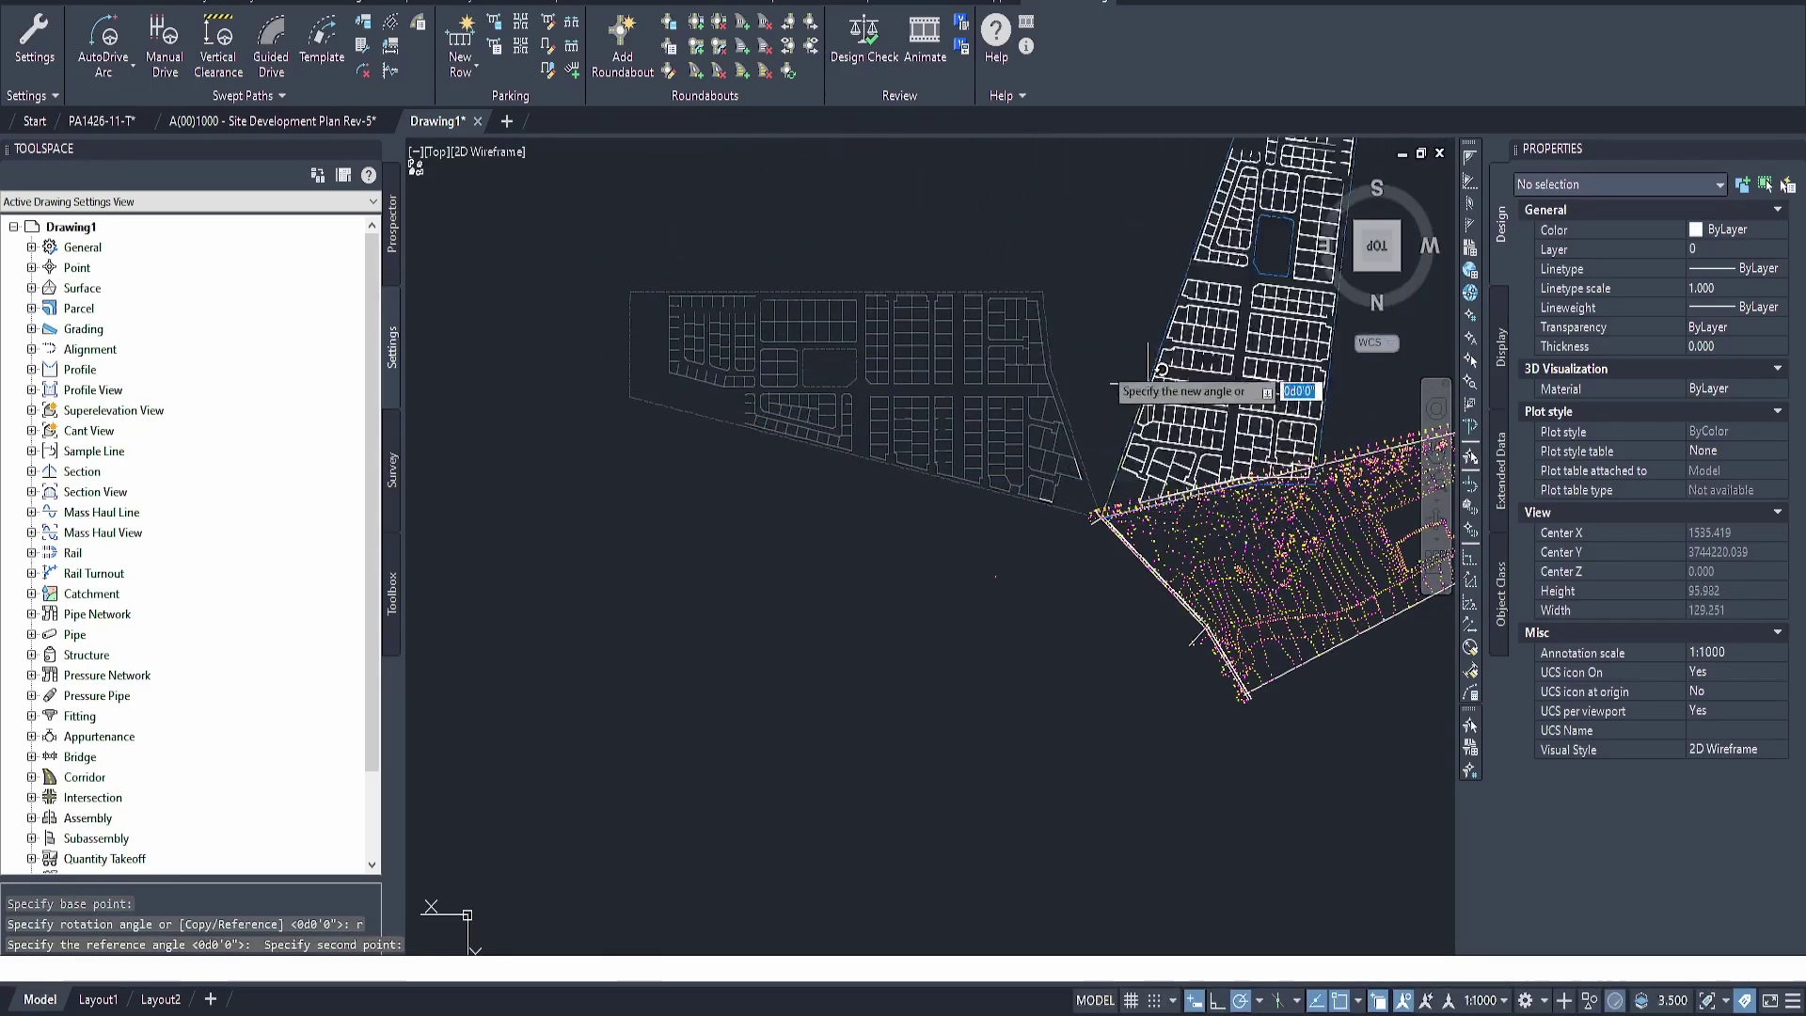
{"action": "middle_click_drag", "start_coordinate": [1117, 390], "coordinate": [1063, 605]}
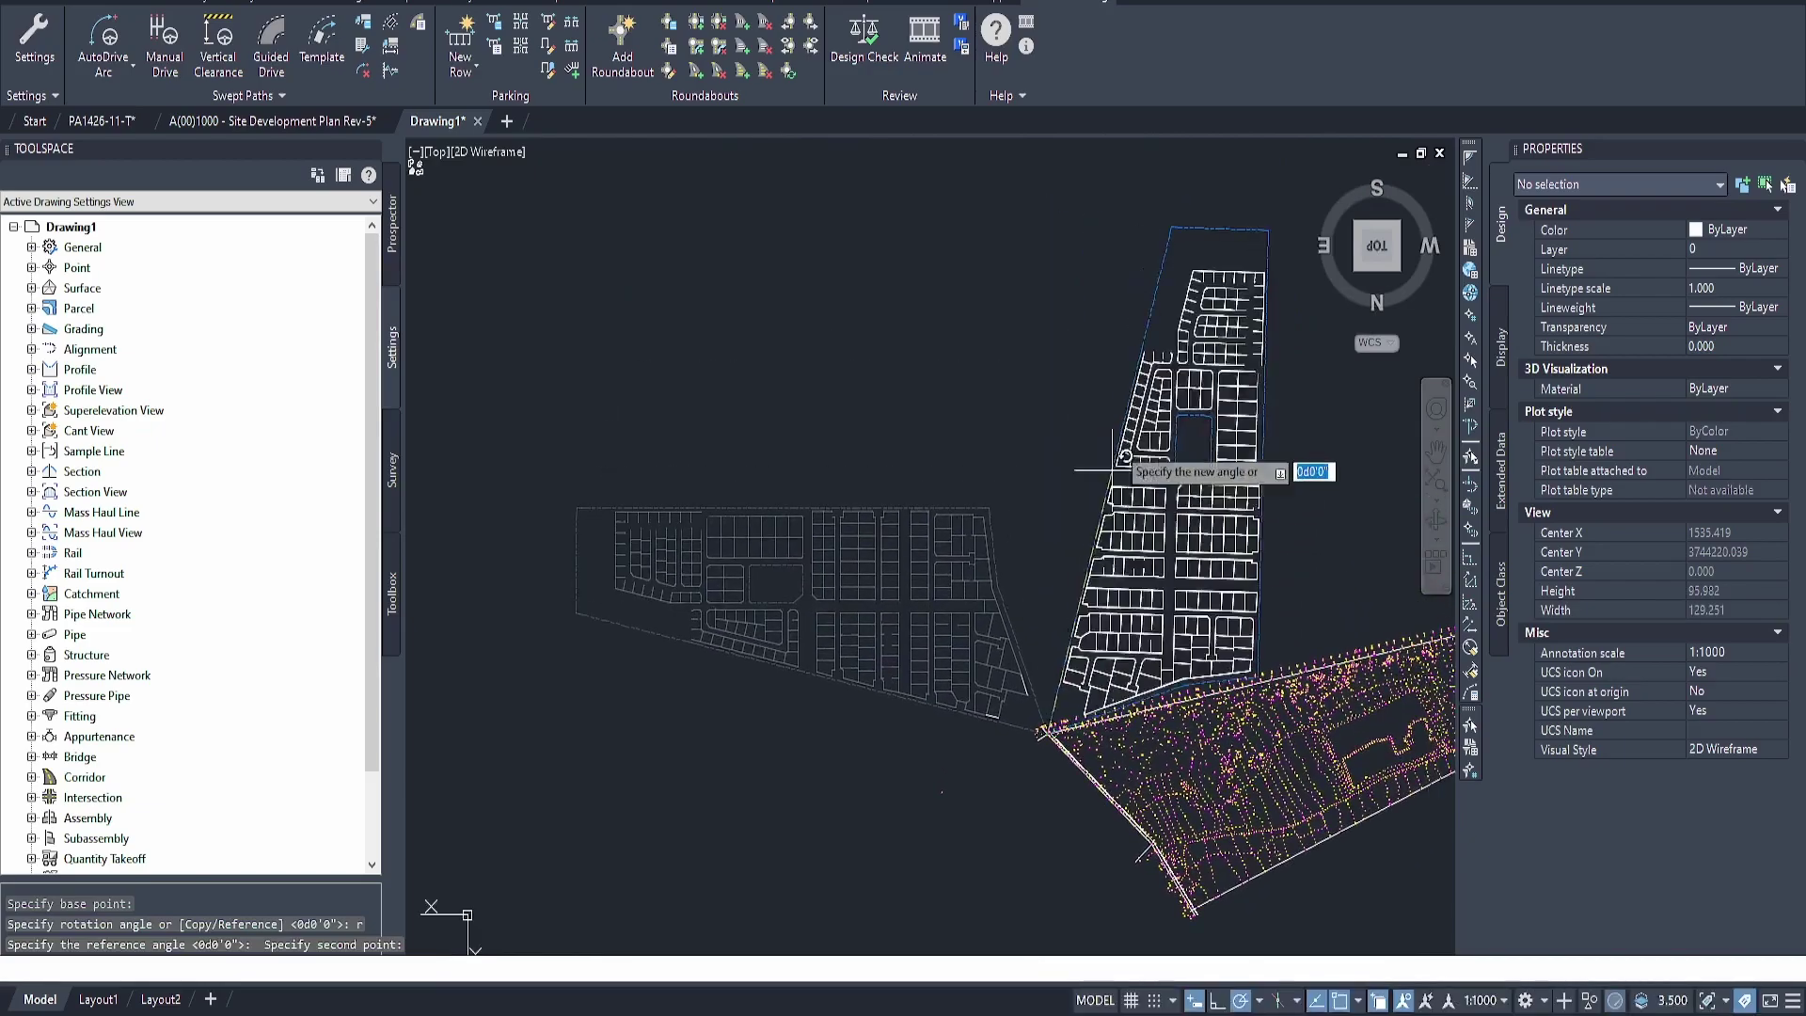
{"action": "middle_click_drag", "start_coordinate": [1212, 235], "coordinate": [1036, 370]}
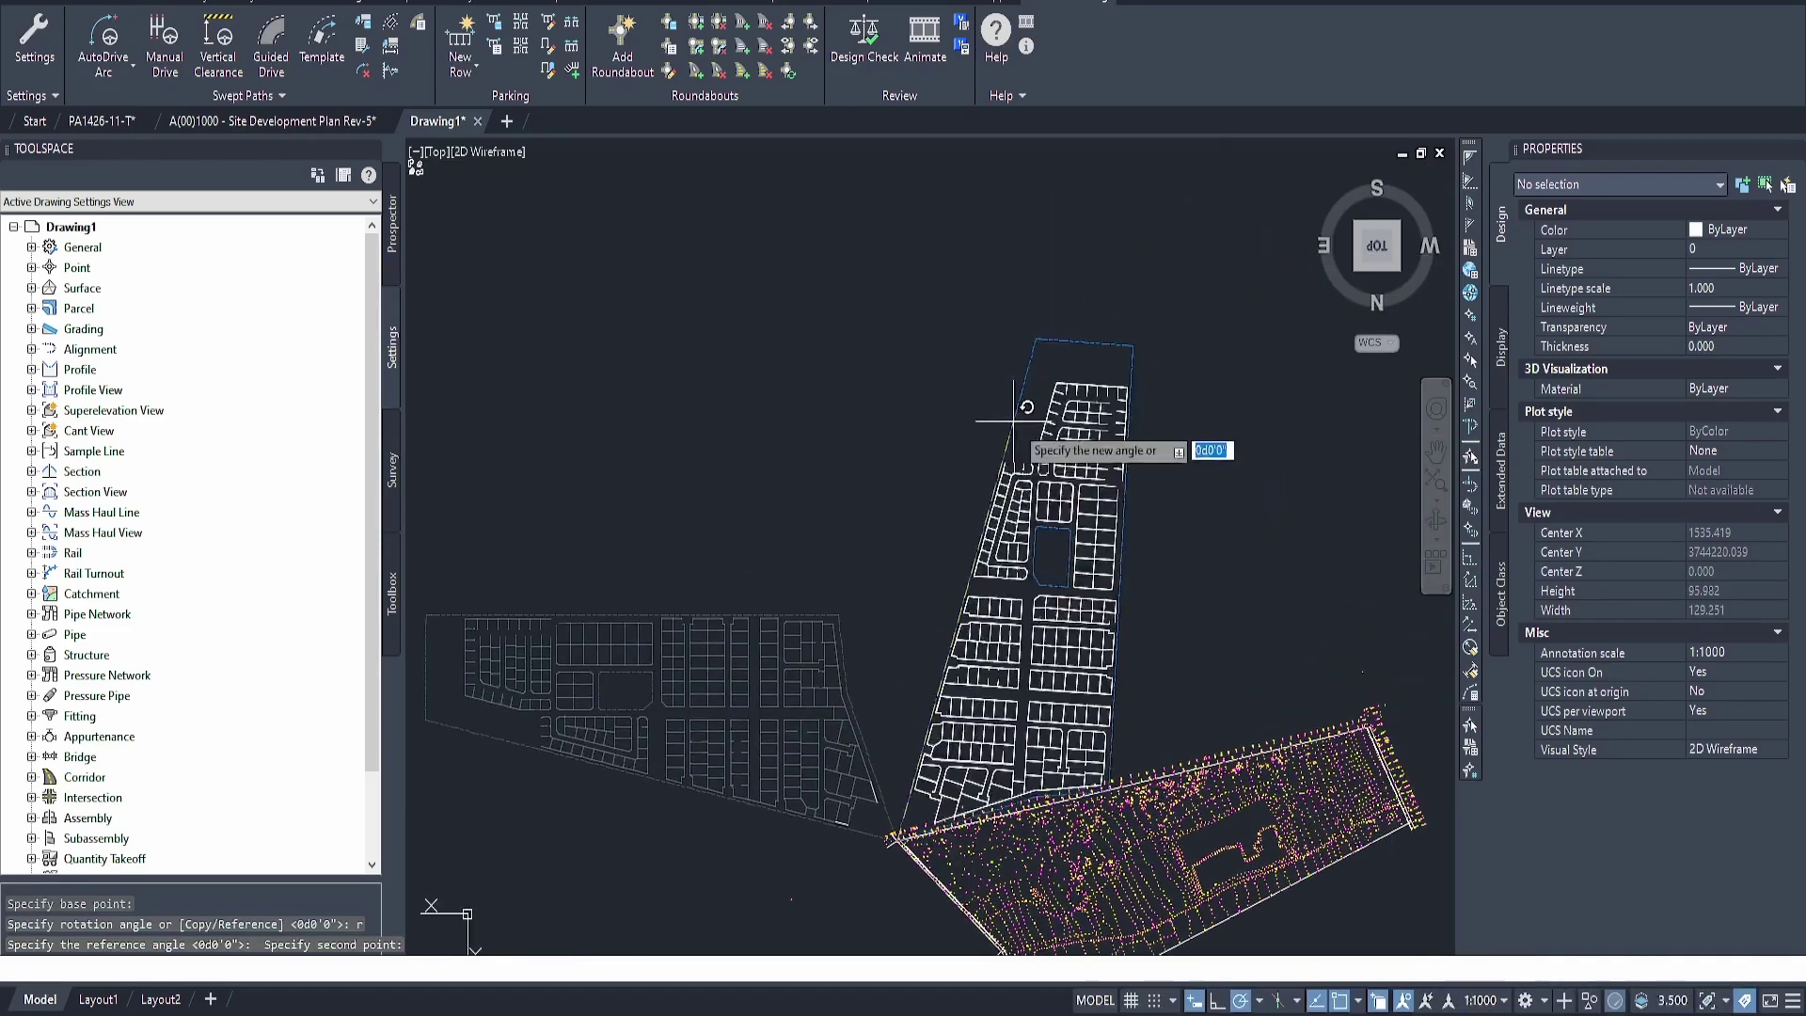
{"action": "scroll", "coordinate": [1165, 564], "scroll_direction": "up", "scroll_amount": 5}
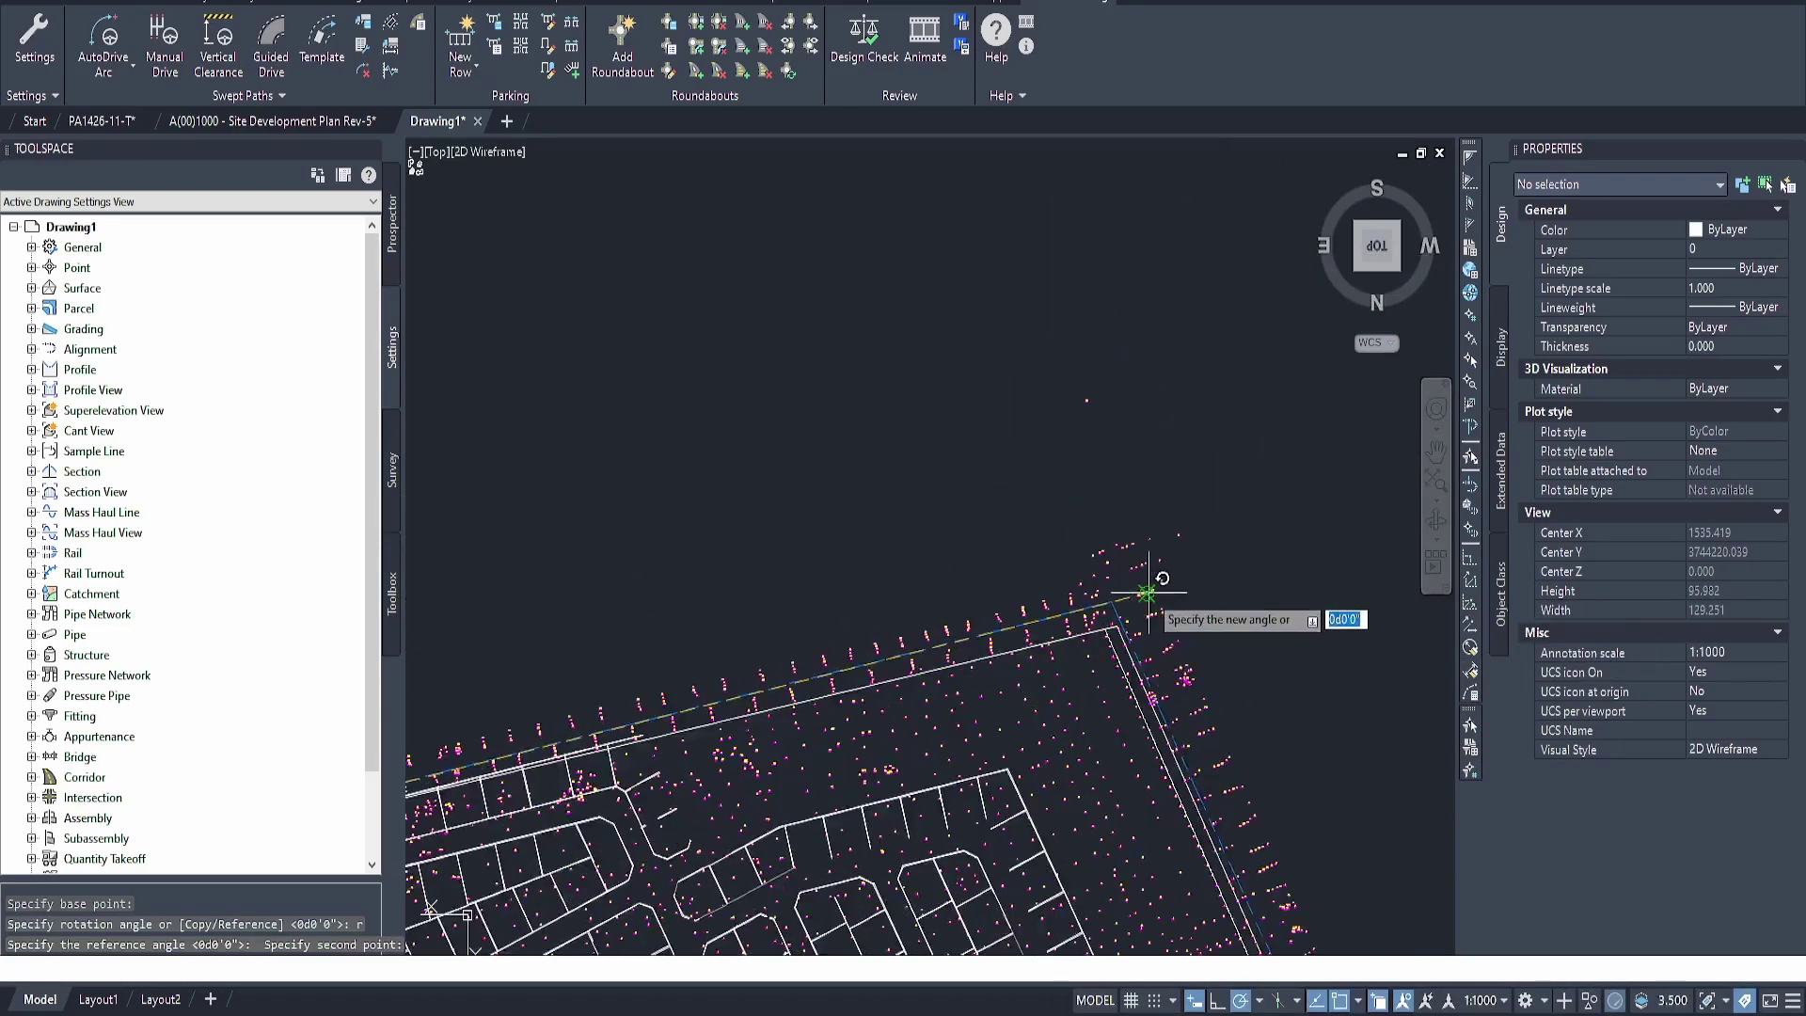
{"action": "scroll", "coordinate": [1138, 632], "scroll_direction": "up", "scroll_amount": 6}
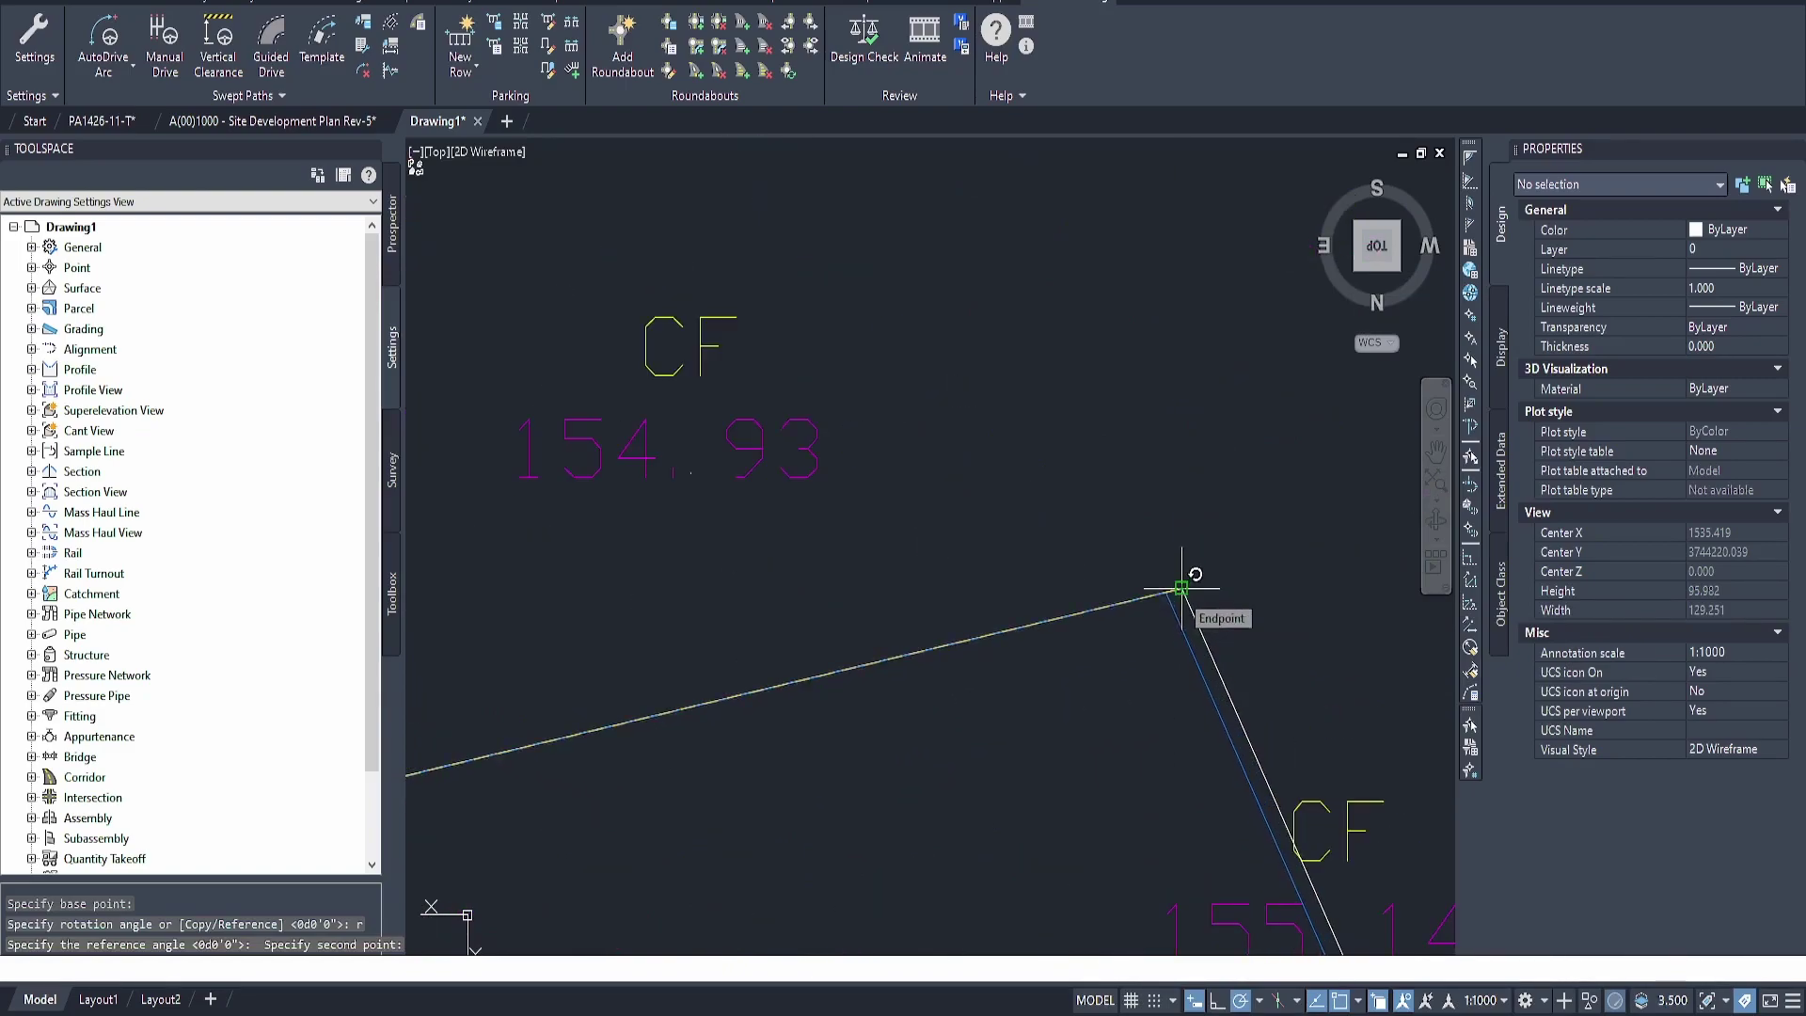
{"action": "left_click", "coordinate": [1182, 589]}
Examine how the rotated plan's boundary, corners and central plot line up with the survey boundary and points
{"action": "scroll", "coordinate": [1194, 611], "scroll_direction": "down", "scroll_amount": 6}
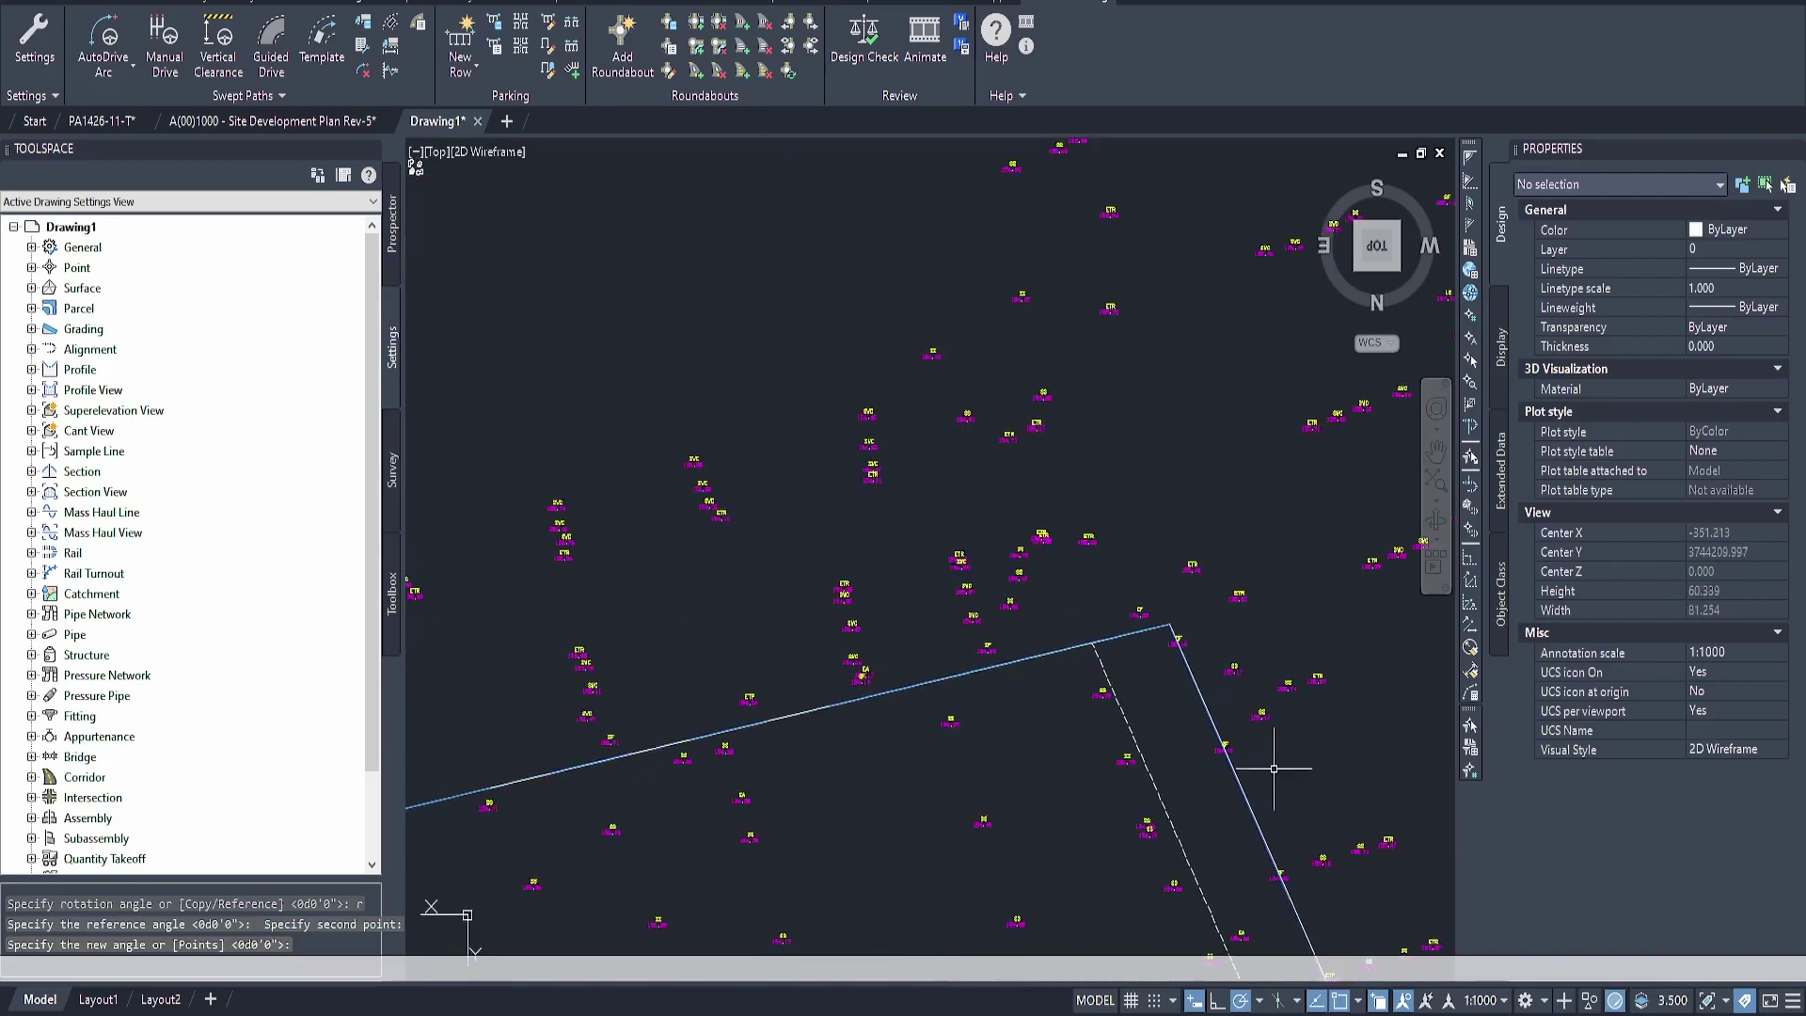
{"action": "scroll", "coordinate": [1205, 652], "scroll_direction": "down", "scroll_amount": 8}
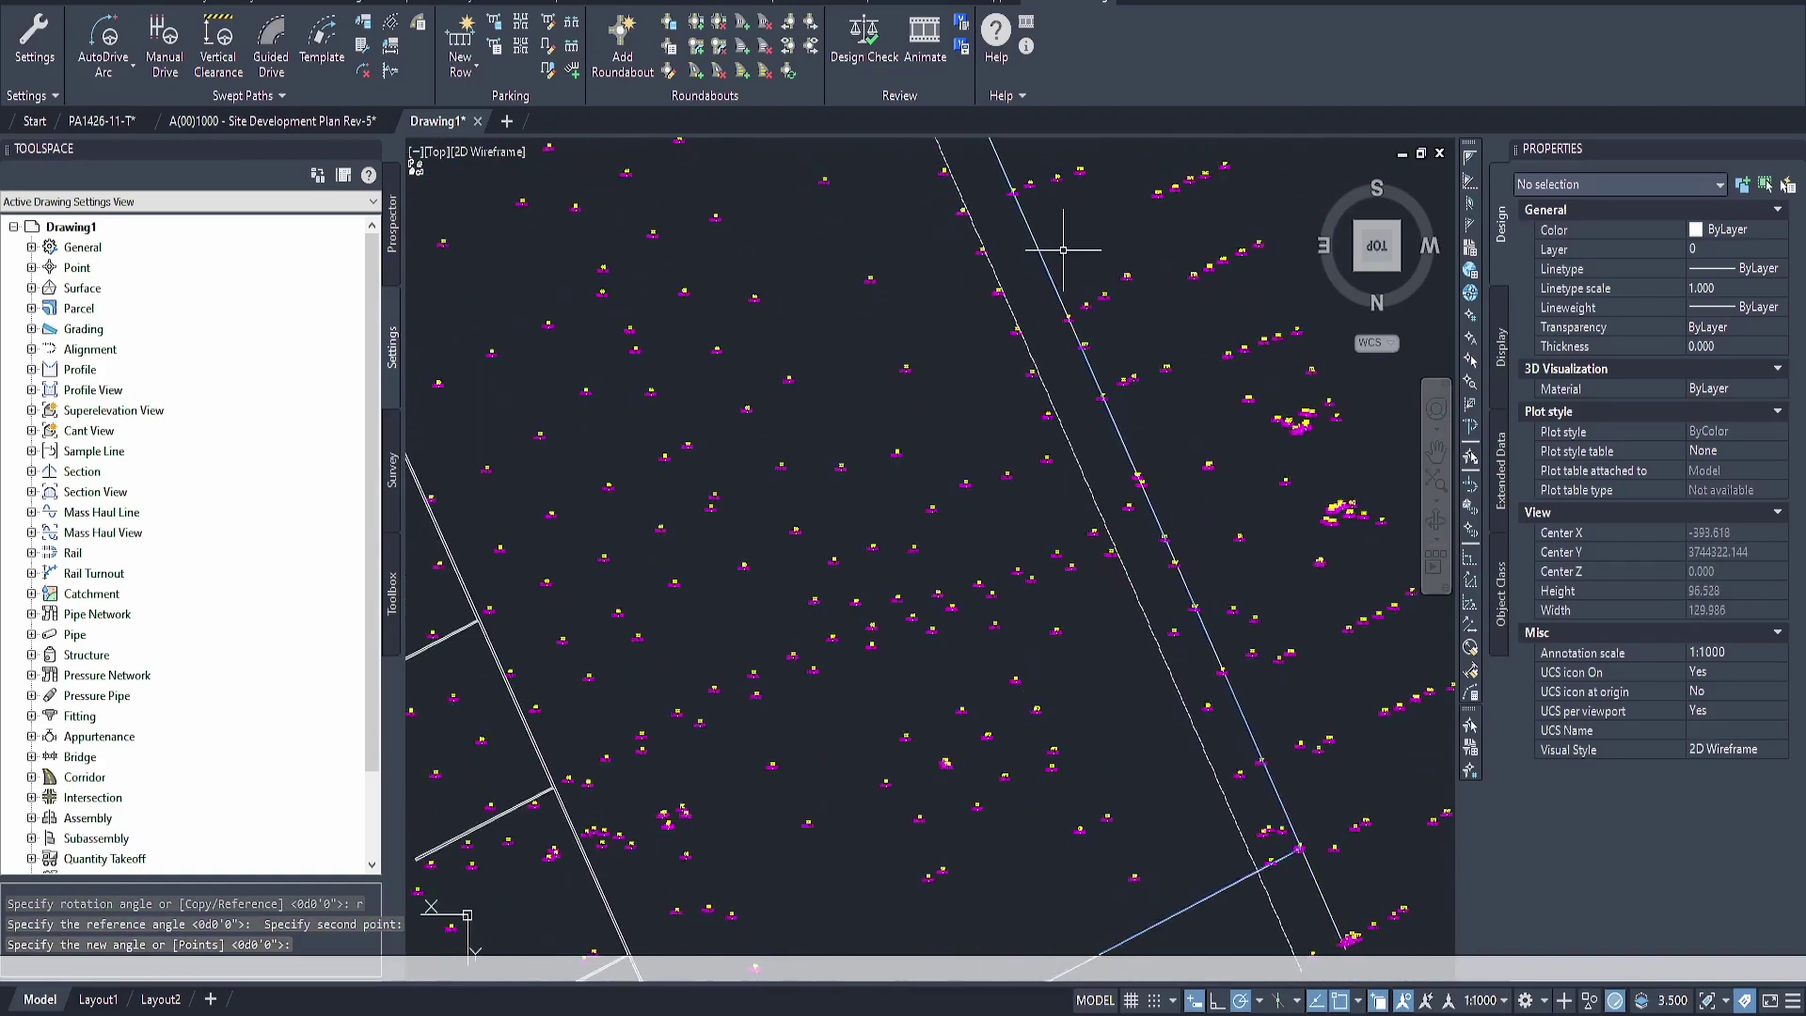
{"action": "scroll", "coordinate": [1187, 585], "scroll_direction": "up", "scroll_amount": 14}
{"action": "scroll", "coordinate": [1182, 524], "scroll_direction": "down", "scroll_amount": 12}
{"action": "middle_click_drag", "start_coordinate": [419, 721], "coordinate": [1150, 410]}
{"action": "scroll", "coordinate": [1153, 412], "scroll_direction": "down", "scroll_amount": 6}
{"action": "middle_click_drag", "start_coordinate": [696, 581], "coordinate": [1106, 395]}
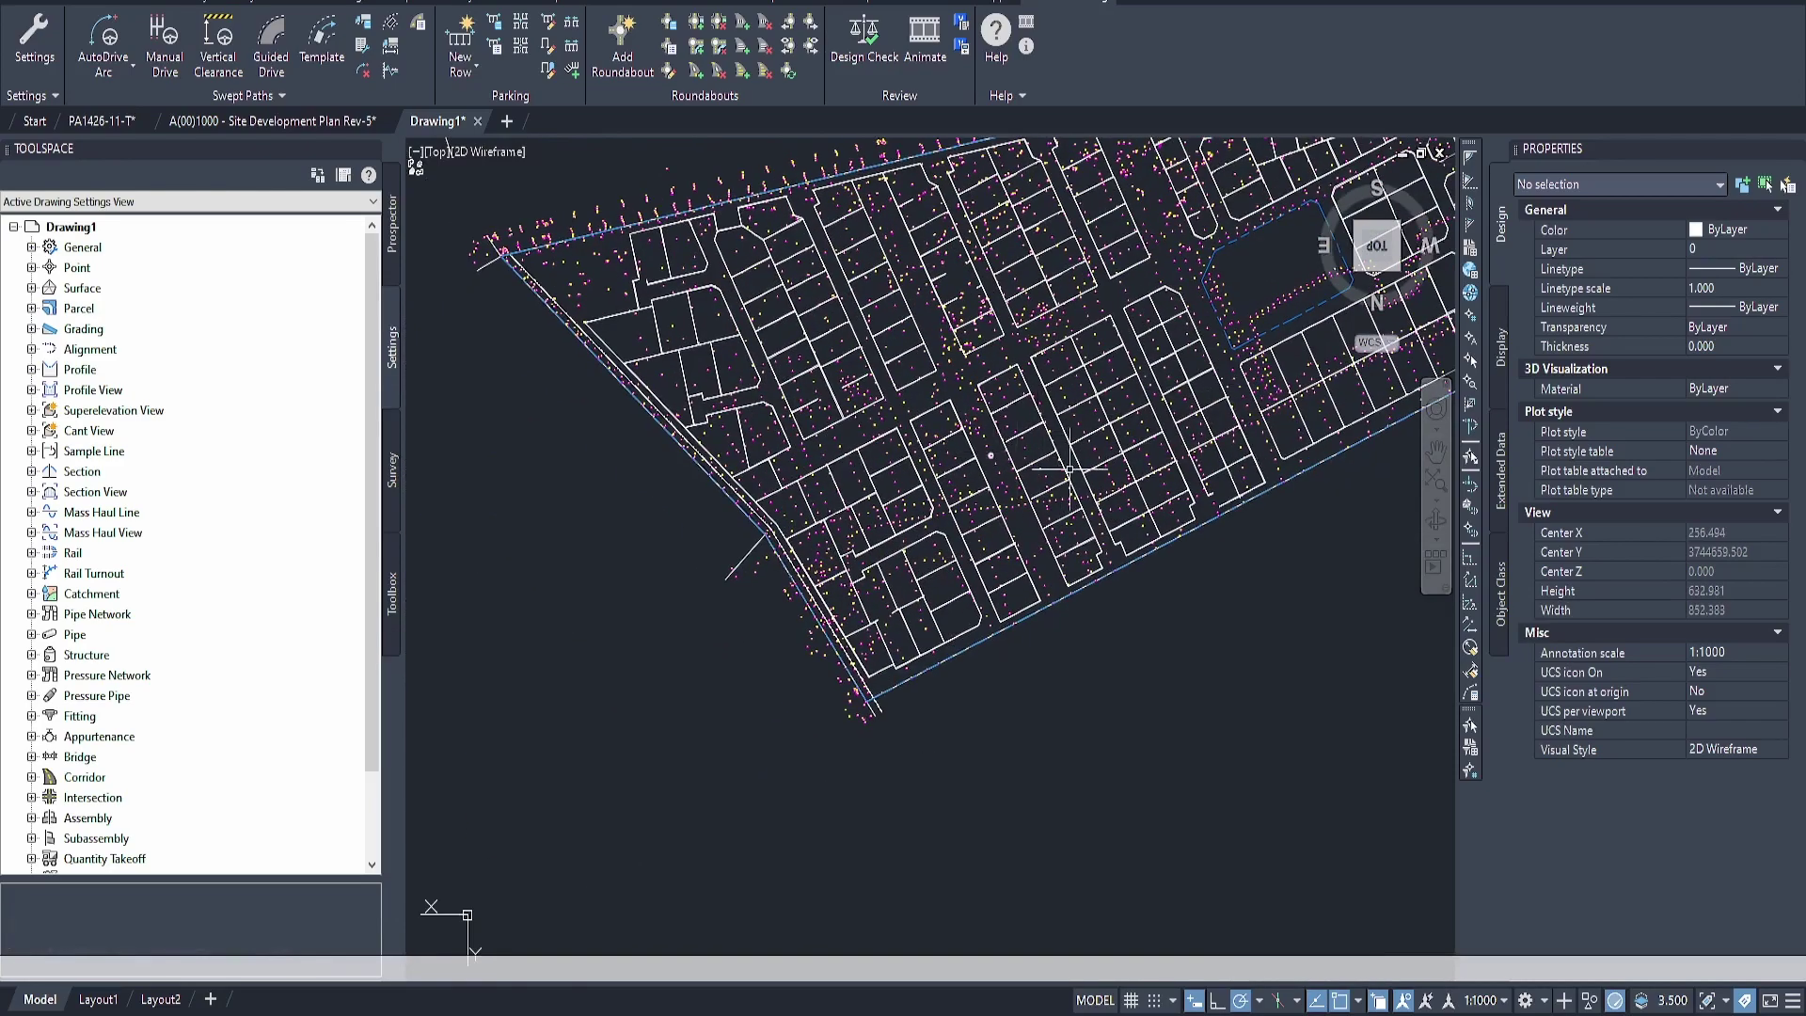
{"action": "scroll", "coordinate": [509, 267], "scroll_direction": "up", "scroll_amount": 10}
{"action": "scroll", "coordinate": [468, 265], "scroll_direction": "down", "scroll_amount": 10}
{"action": "middle_click_drag", "start_coordinate": [468, 266], "coordinate": [447, 310]}
{"action": "scroll", "coordinate": [734, 352], "scroll_direction": "down", "scroll_amount": 2}
{"action": "scroll", "coordinate": [1011, 375], "scroll_direction": "up", "scroll_amount": 6}
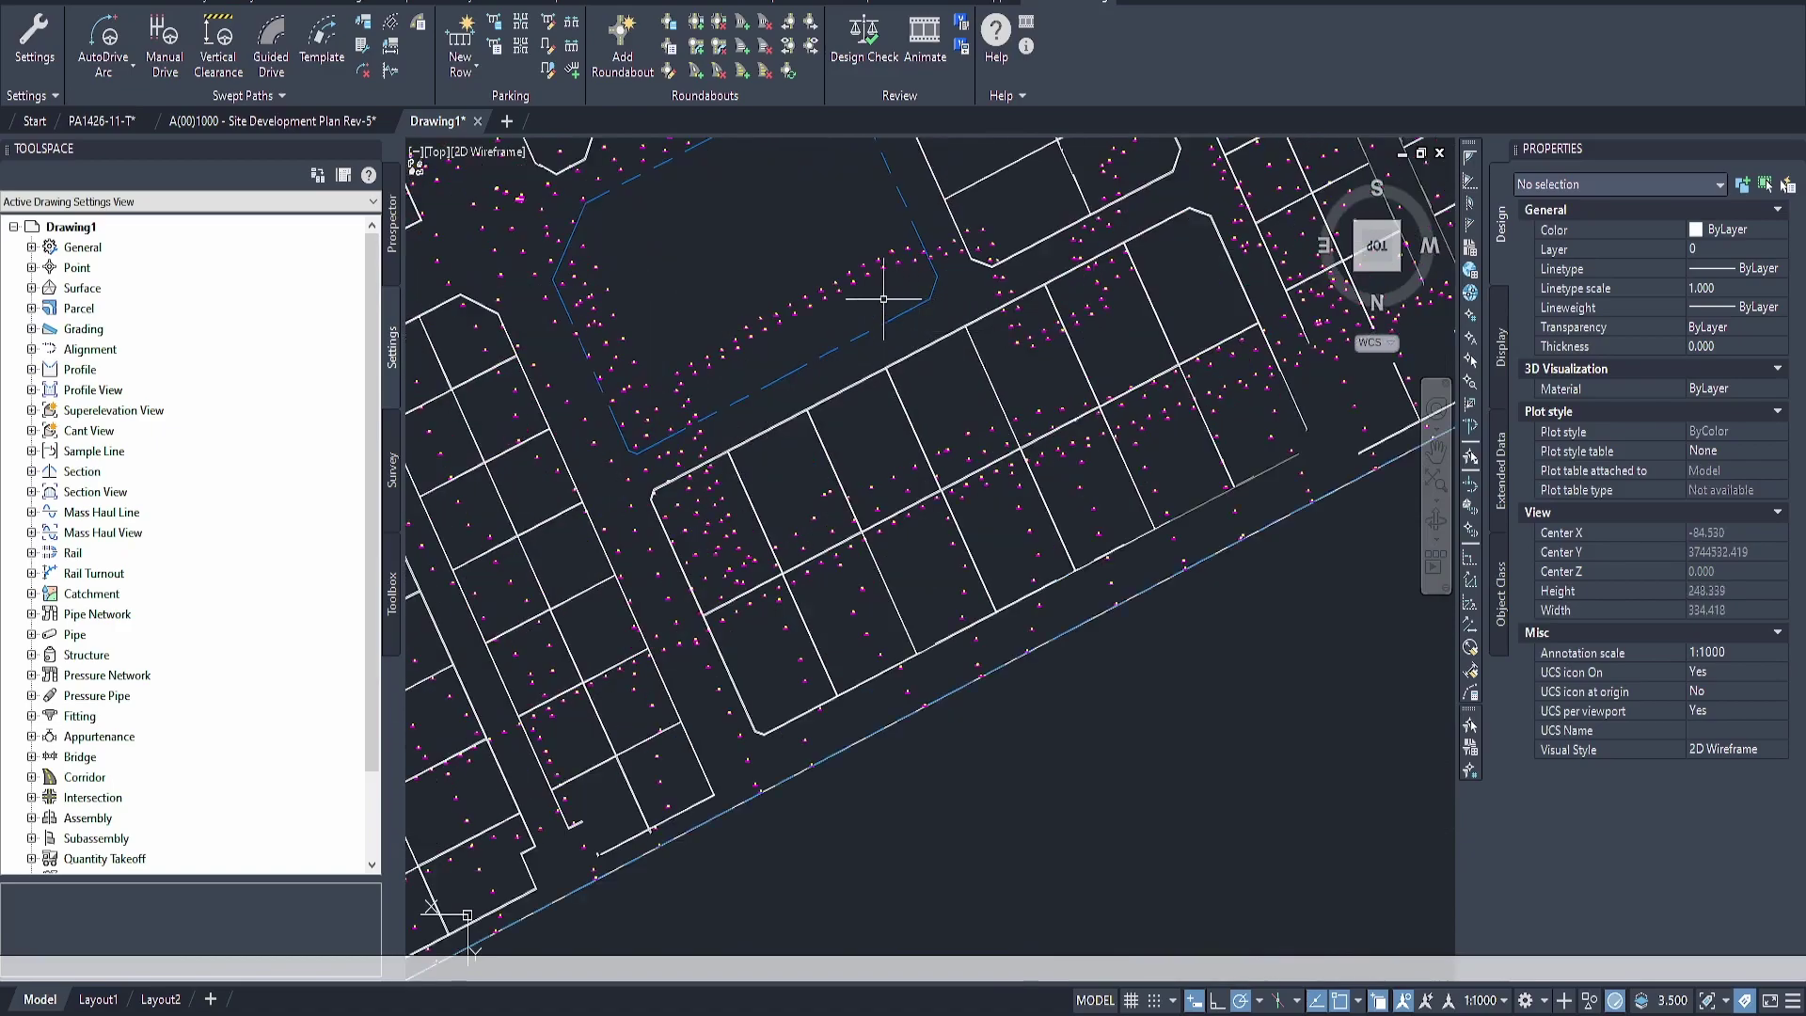
{"action": "middle_click_drag", "start_coordinate": [825, 363], "coordinate": [1033, 442]}
{"action": "scroll", "coordinate": [851, 376], "scroll_direction": "down", "scroll_amount": 6}
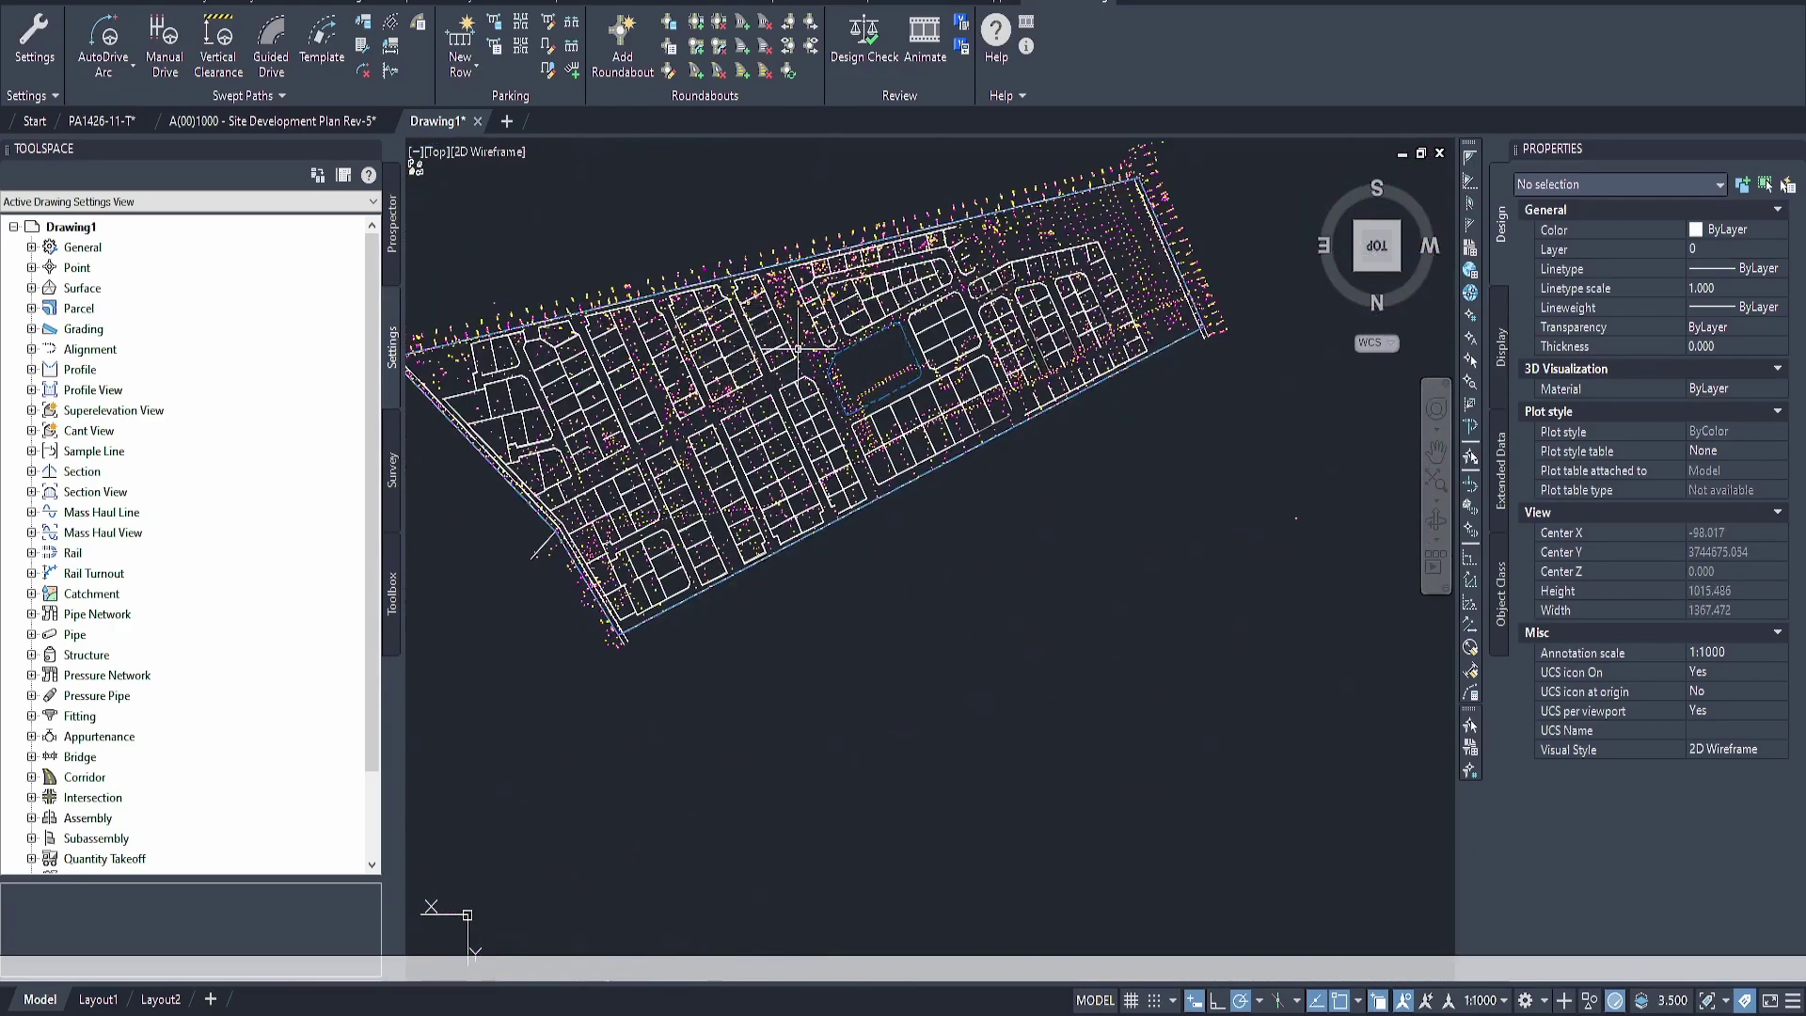
Select all survey point blocks similar to a STUM point block on layer SPT and explode them
{"action": "scroll", "coordinate": [990, 303], "scroll_direction": "up", "scroll_amount": 6}
{"action": "middle_click_drag", "start_coordinate": [990, 303], "coordinate": [1048, 458]}
{"action": "scroll", "coordinate": [1047, 458], "scroll_direction": "up", "scroll_amount": 12}
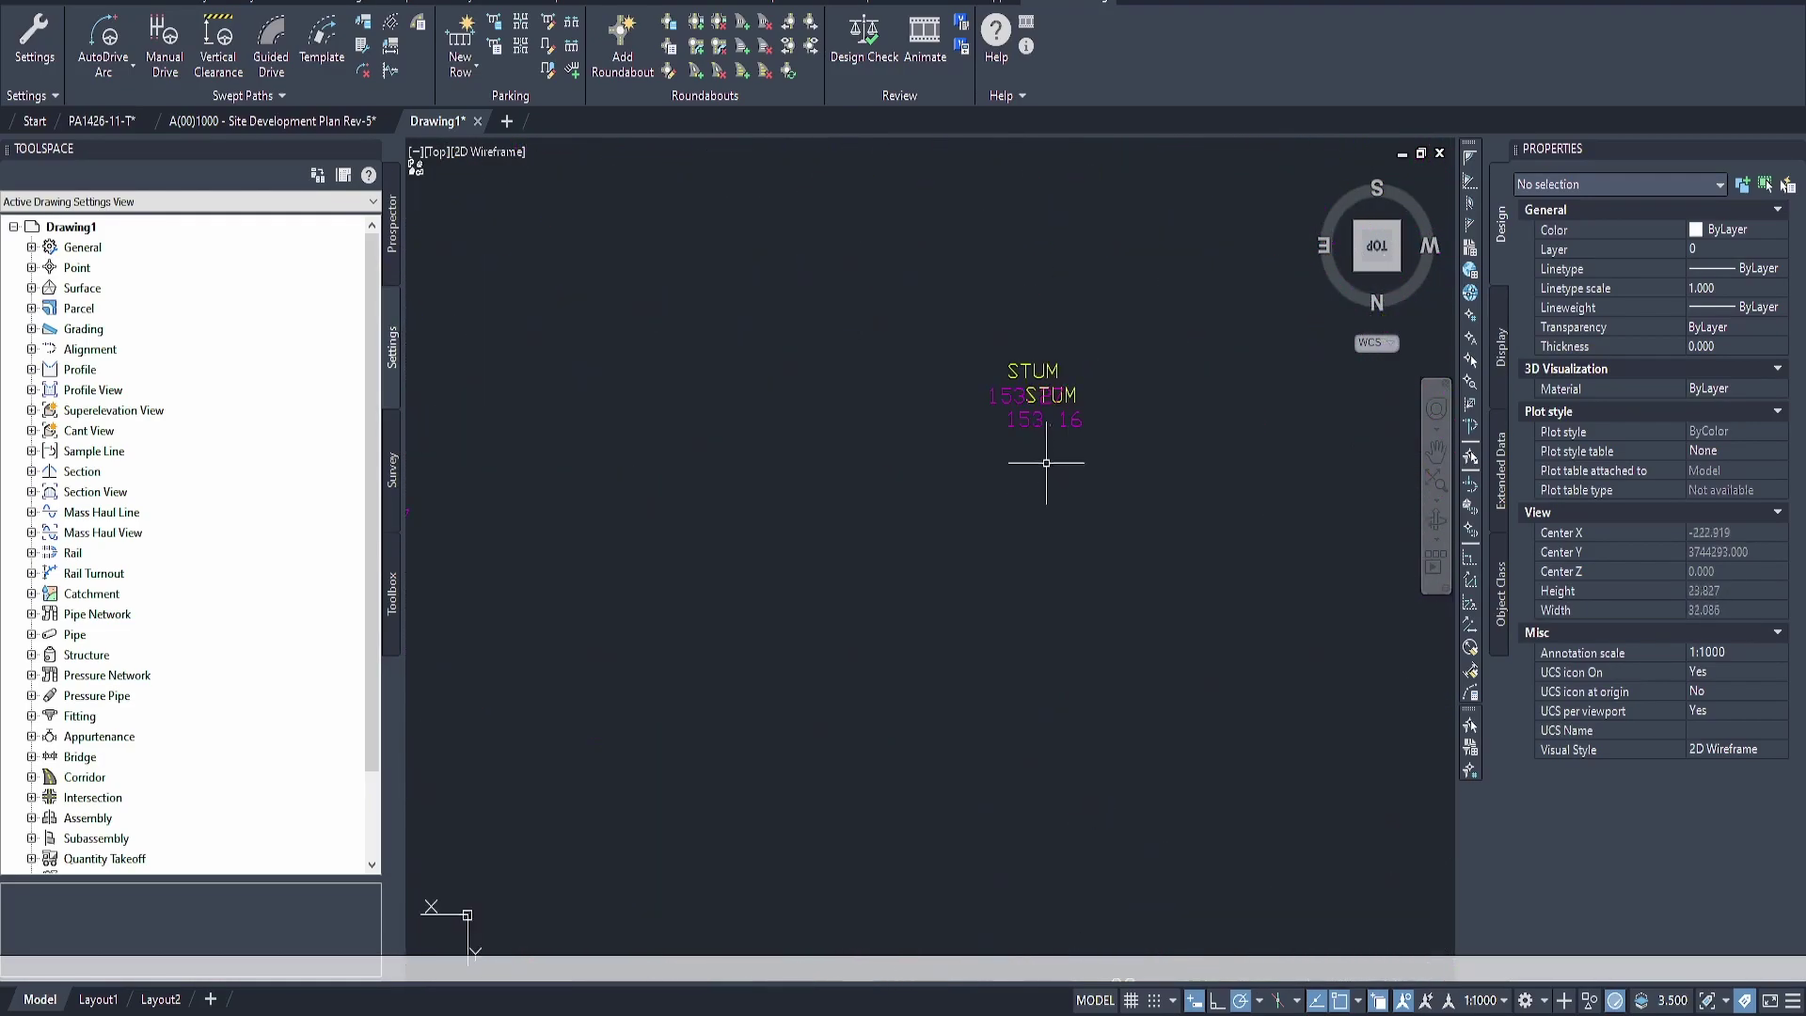
{"action": "left_click", "coordinate": [1030, 375]}
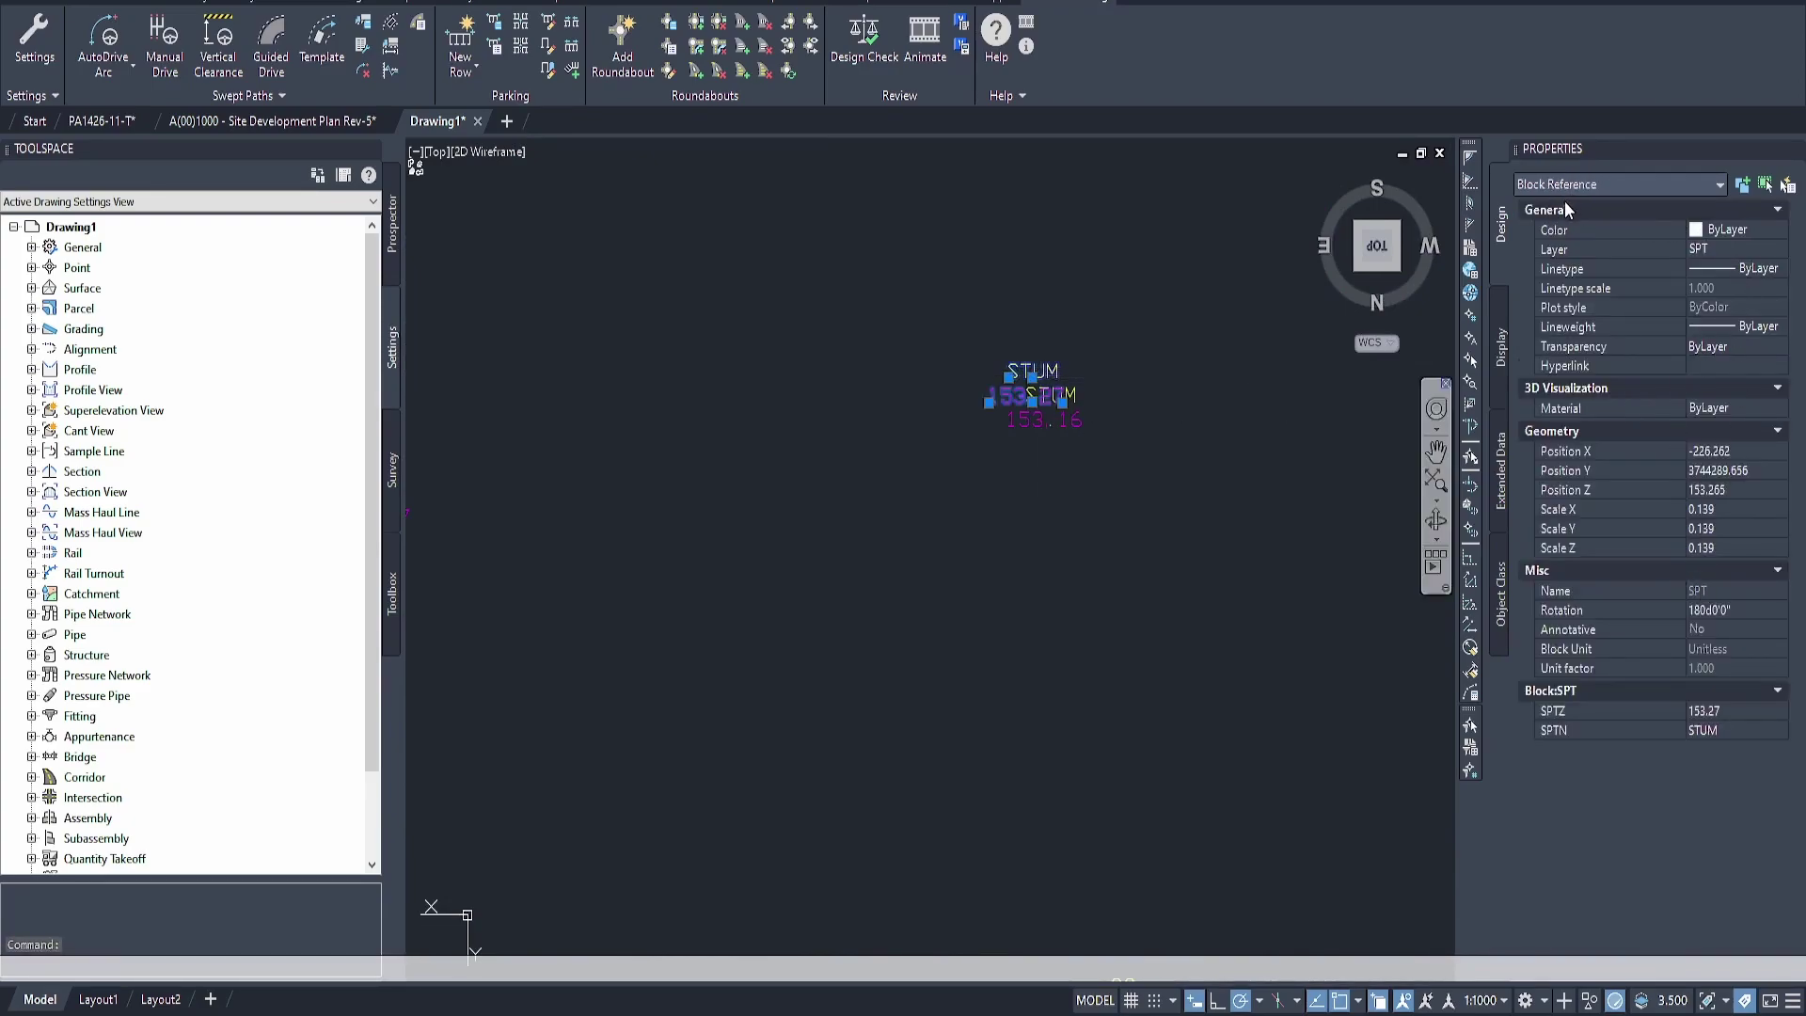
{"action": "scroll", "coordinate": [1062, 523], "scroll_direction": "down", "scroll_amount": 12}
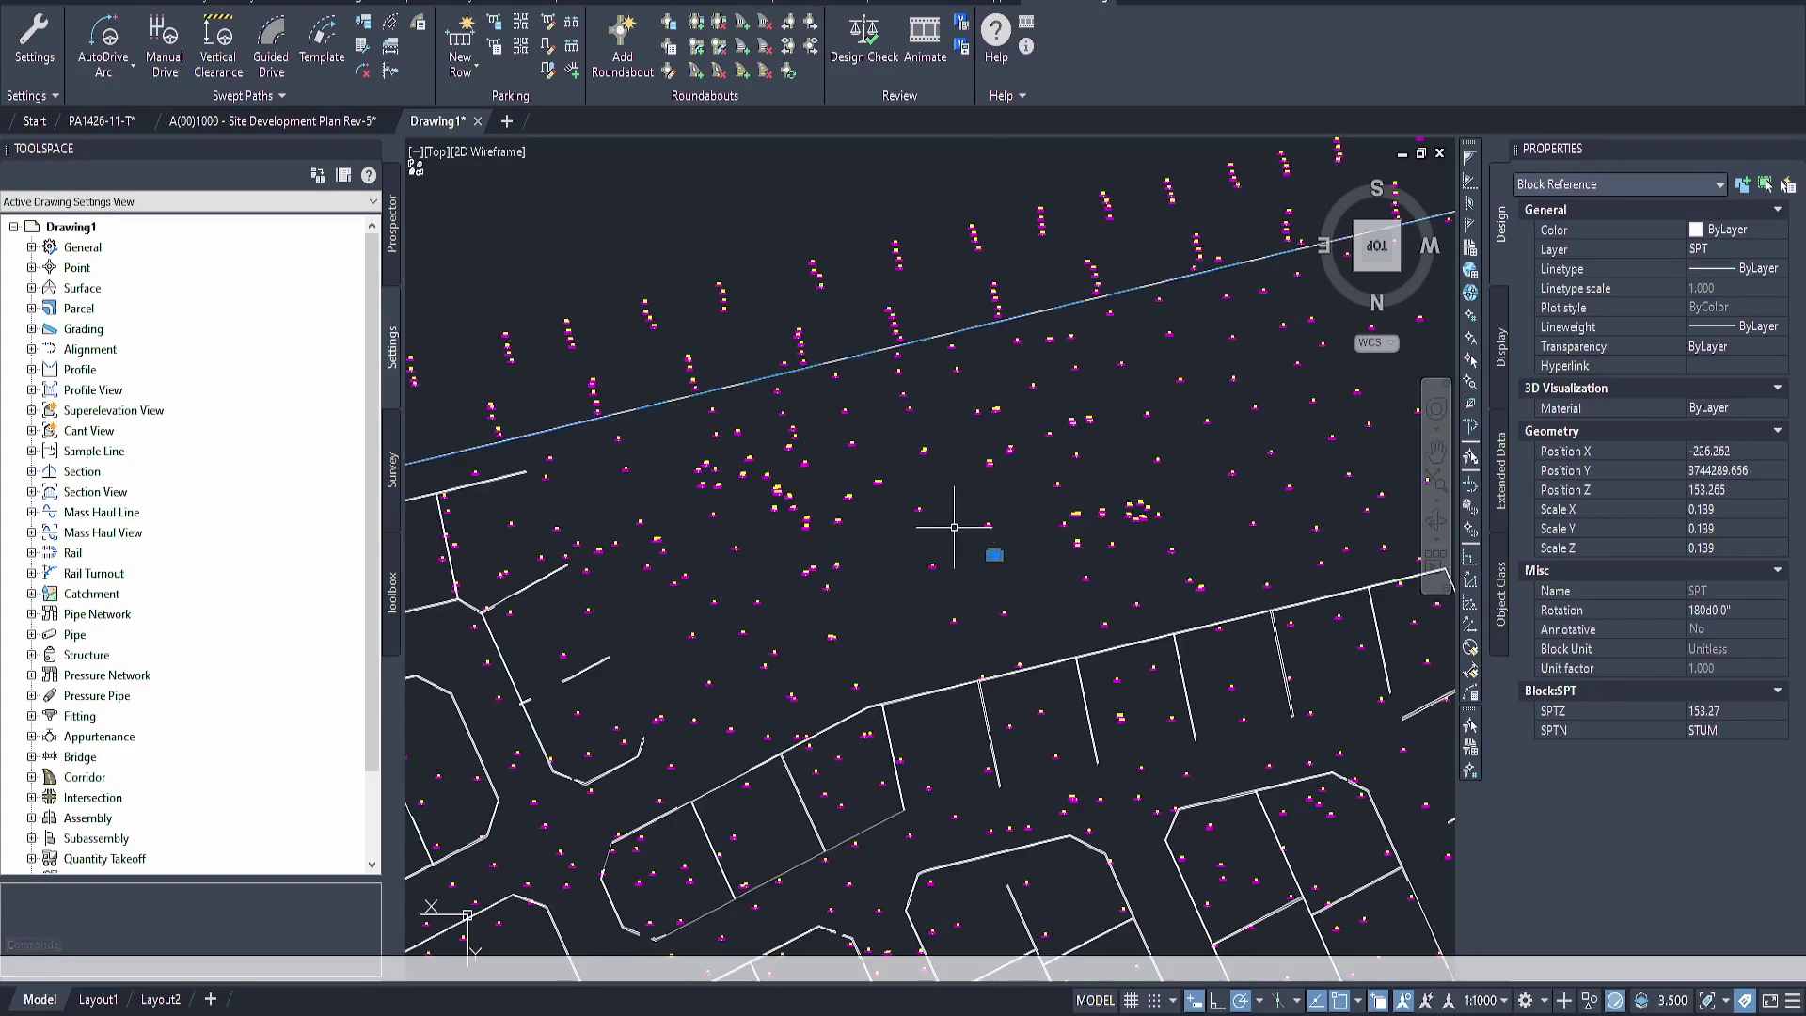
{"action": "mouse_move", "coordinate": [1128, 450]}
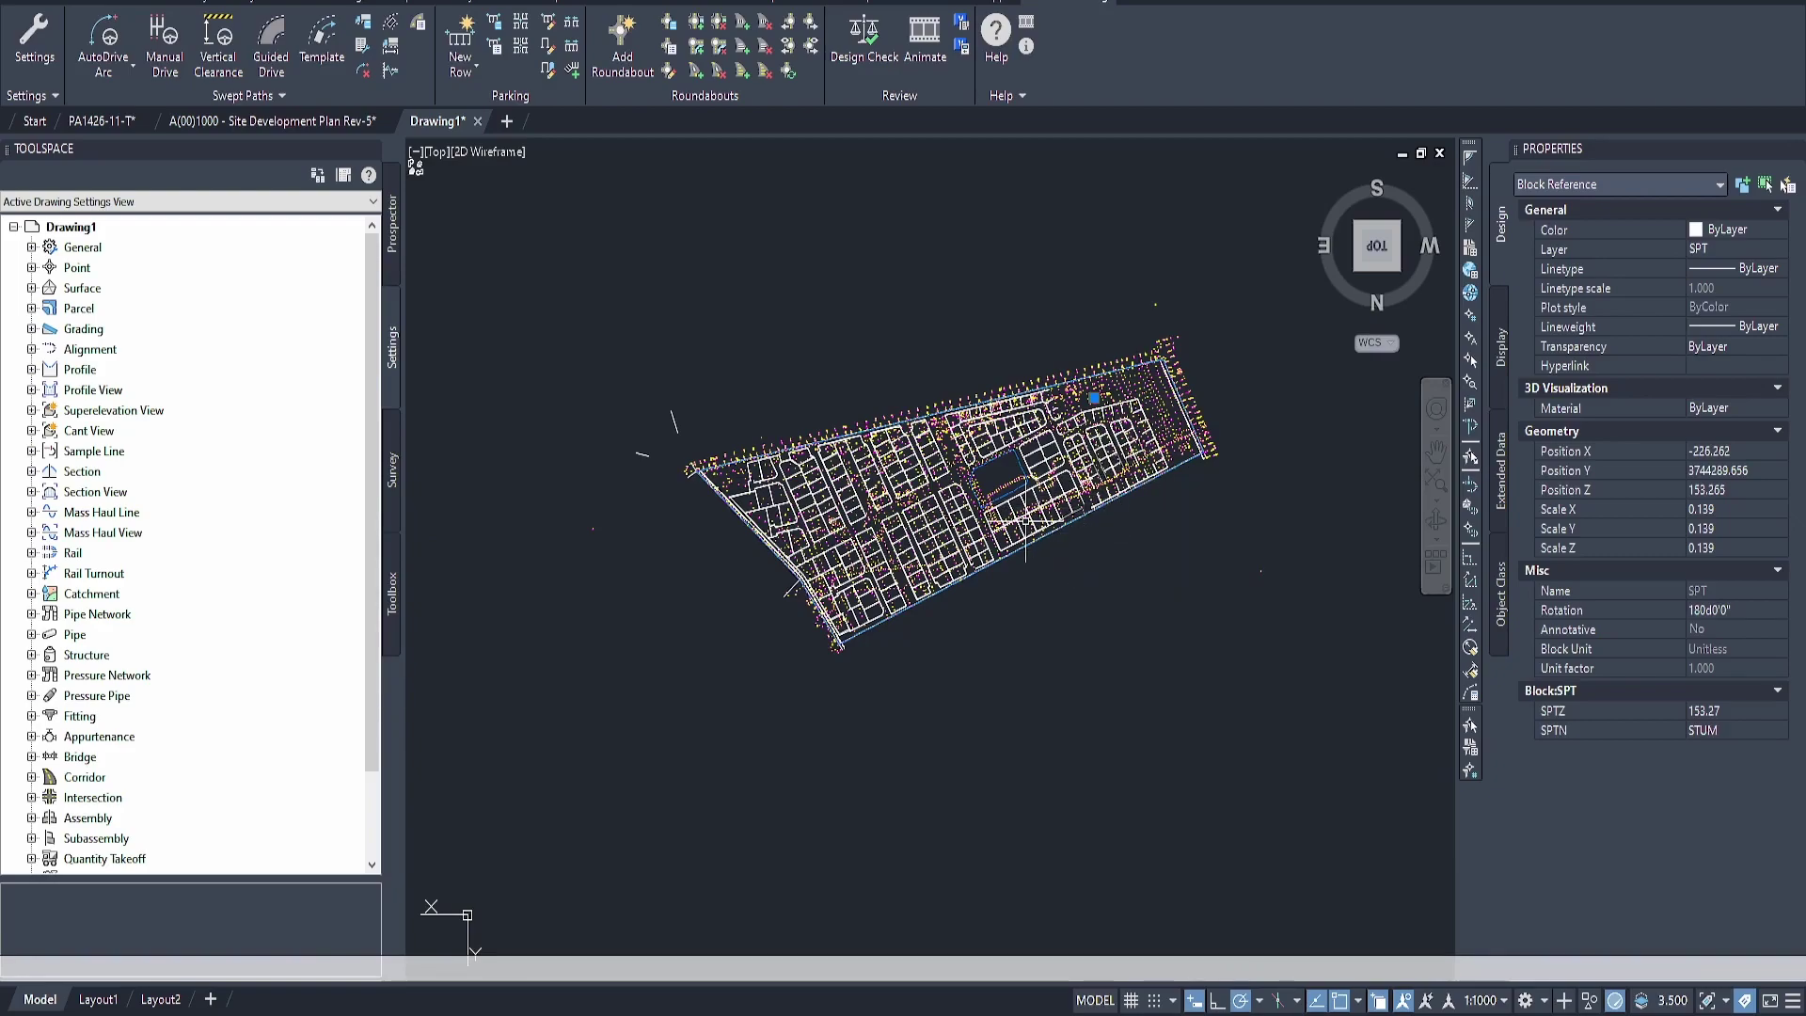
{"action": "right_click", "coordinate": [1005, 331]}
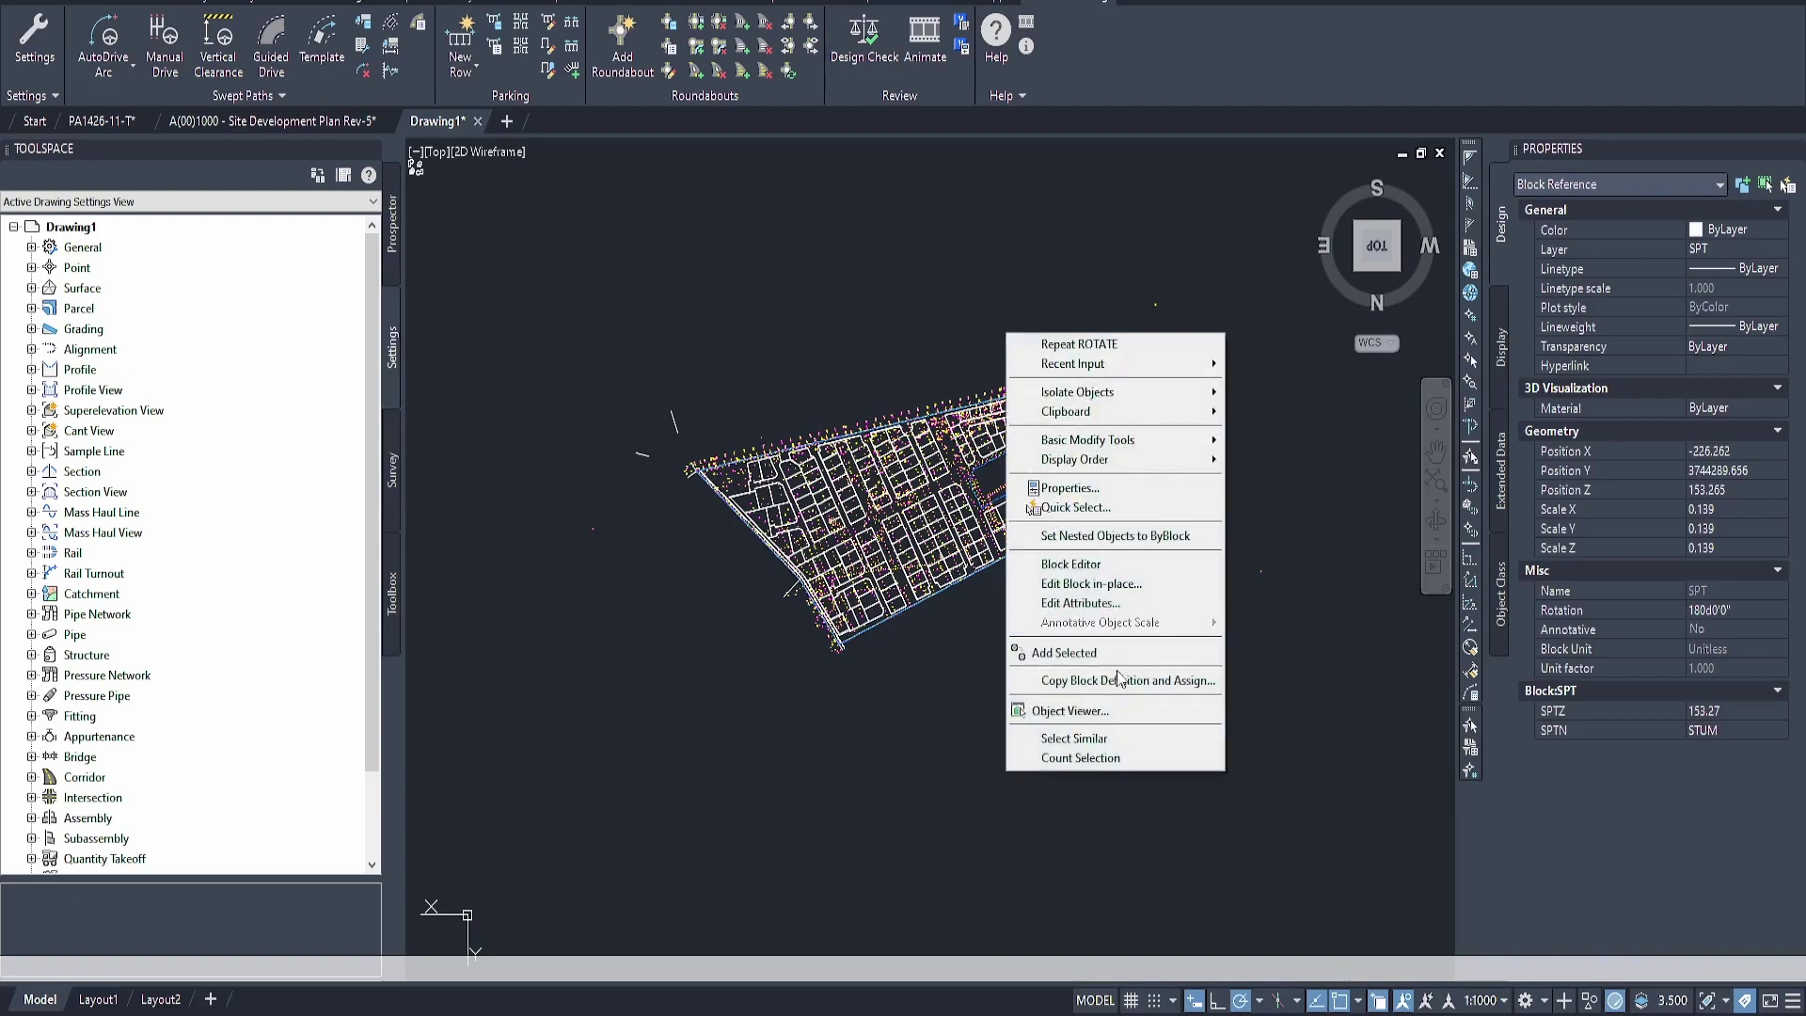
{"action": "left_click", "coordinate": [1082, 739]}
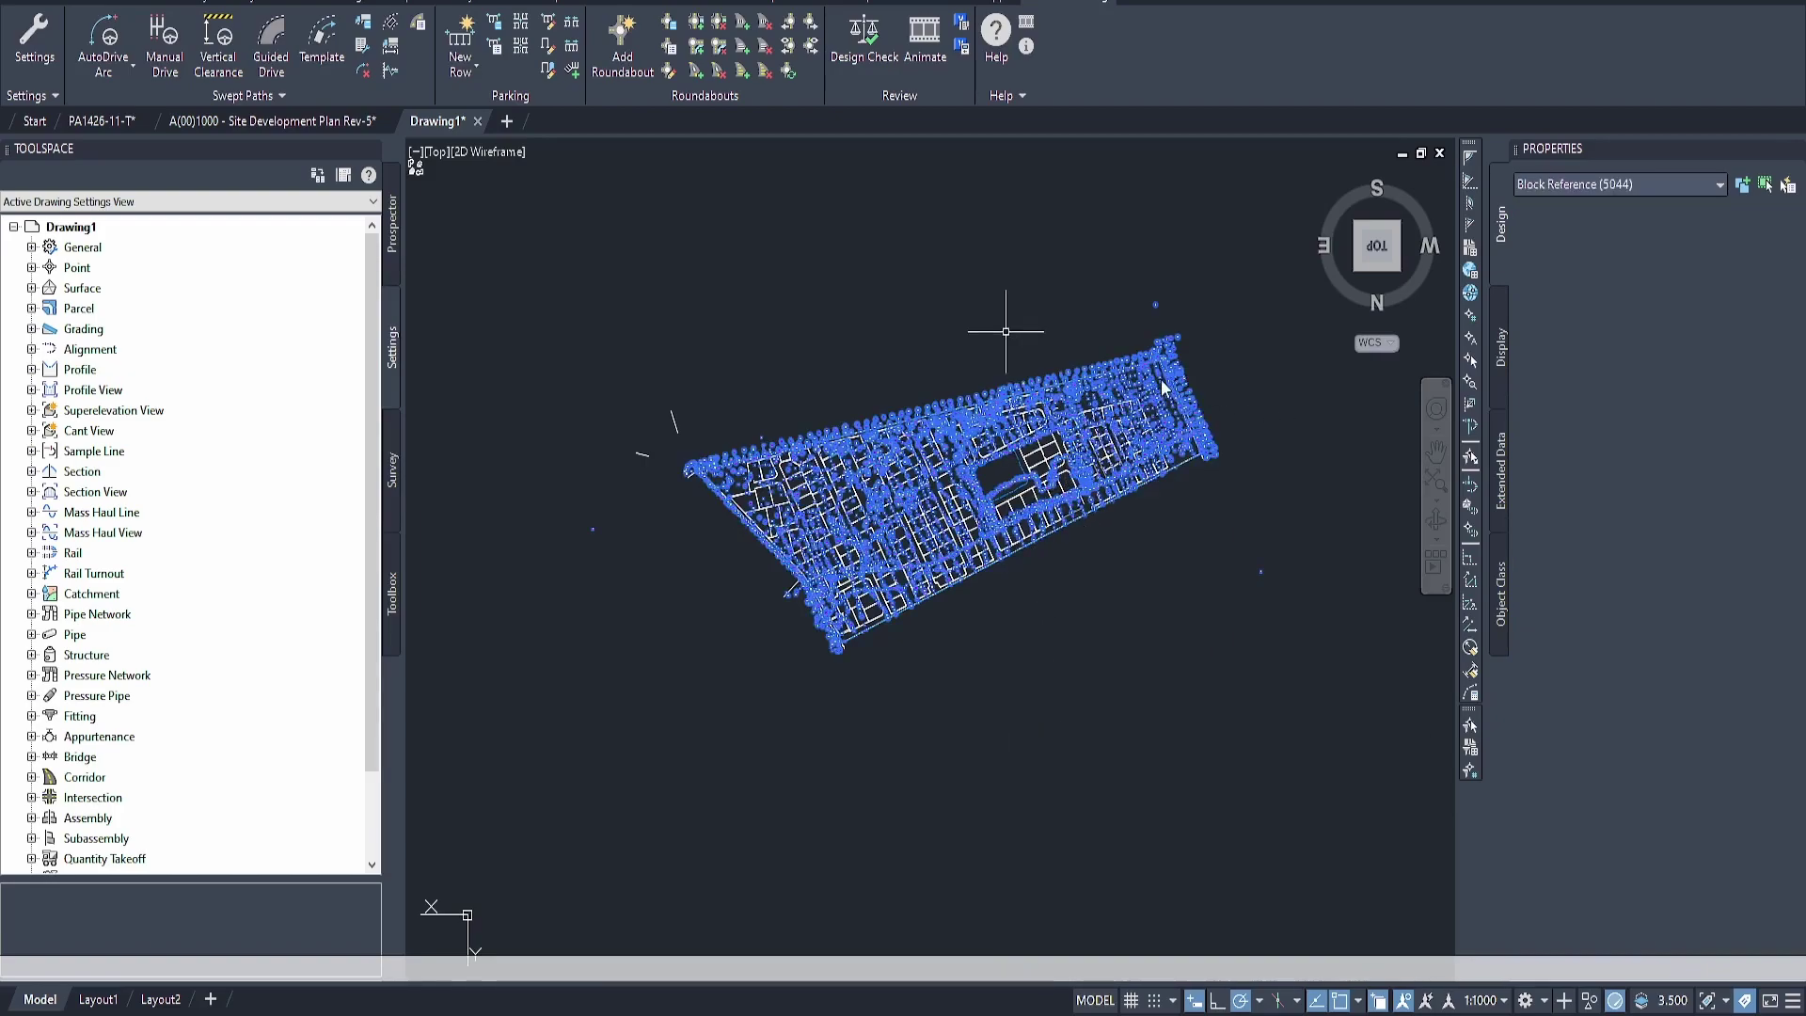
{"action": "scroll", "coordinate": [1112, 422], "scroll_direction": "up", "scroll_amount": 2}
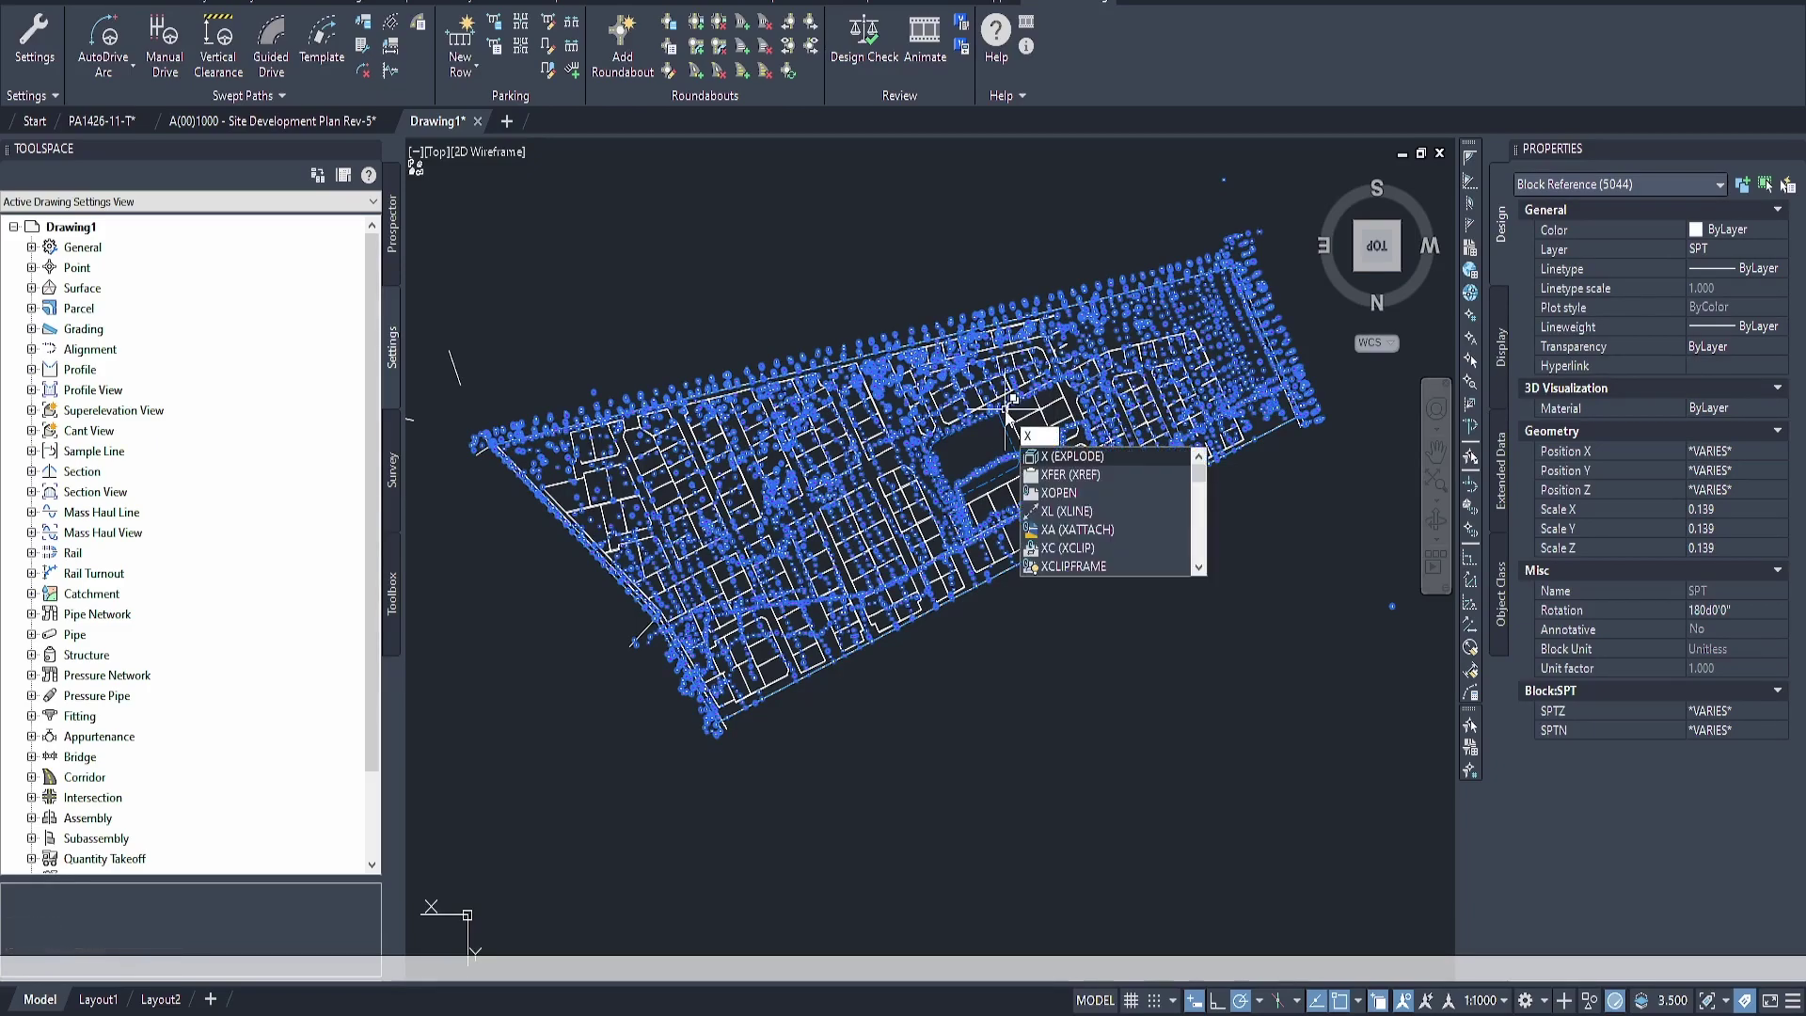
{"action": "key", "text": "Return"}
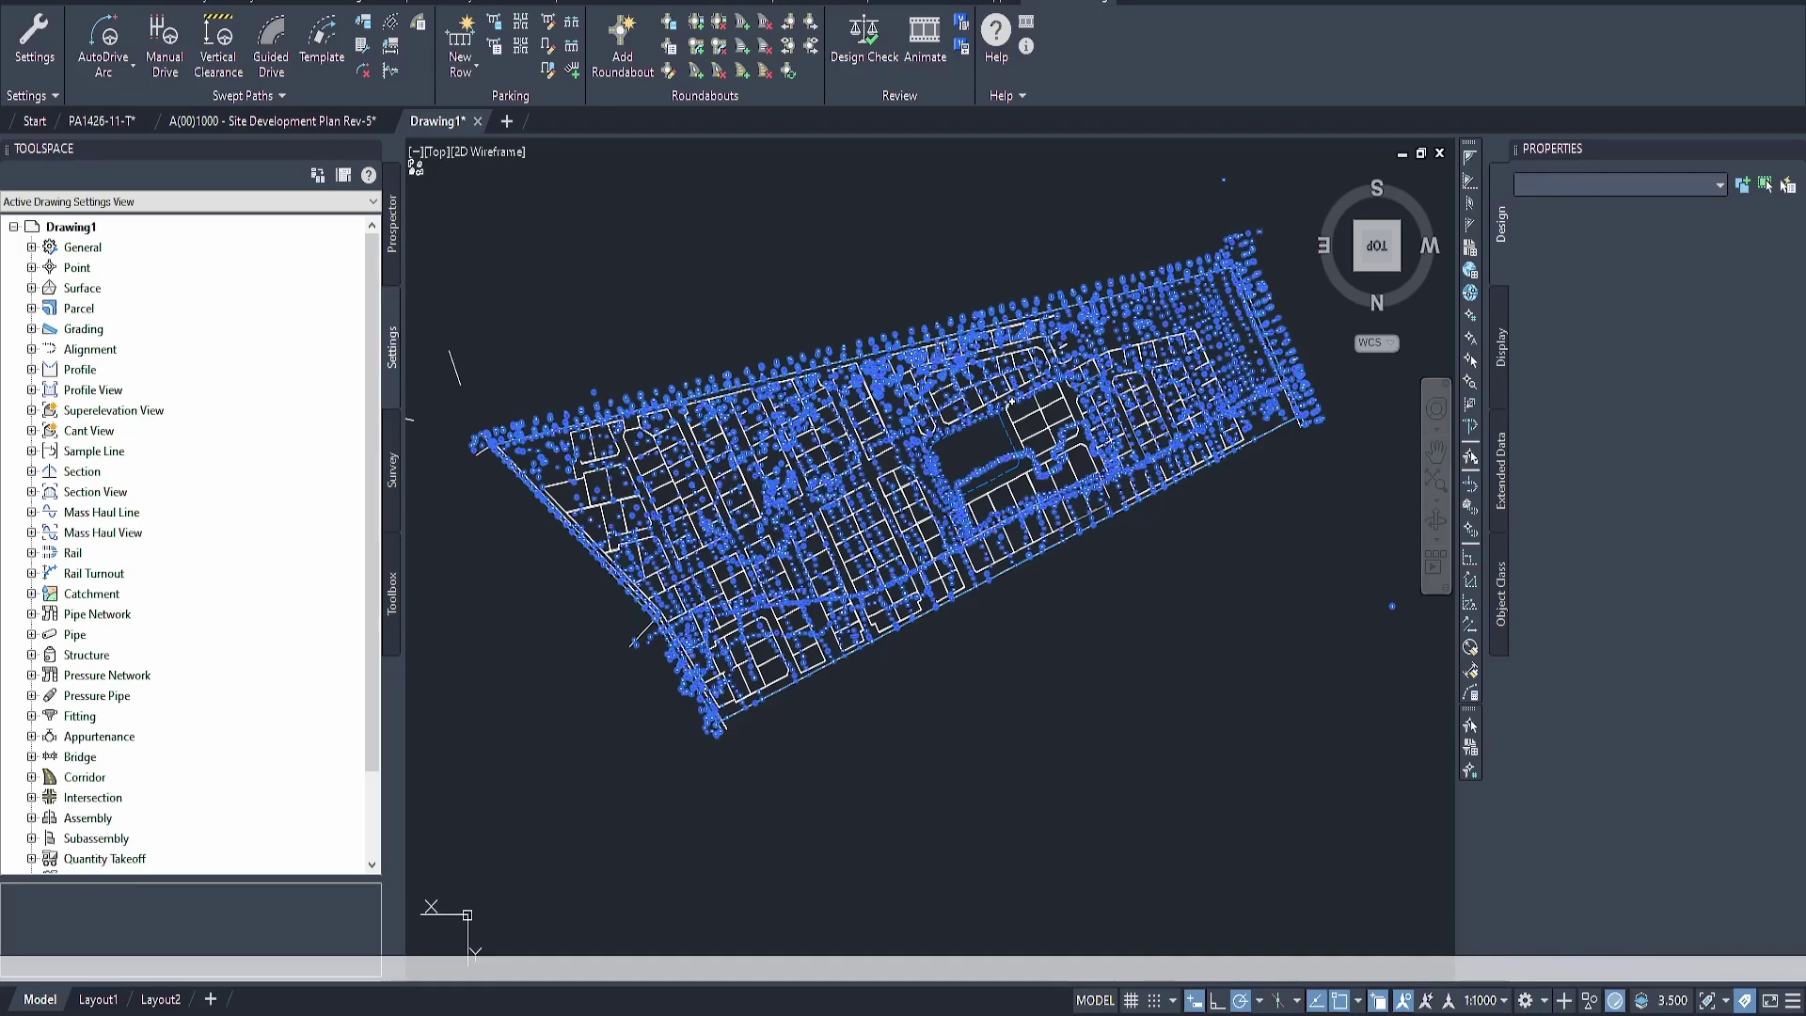
{"action": "scroll", "coordinate": [1167, 350], "scroll_direction": "up", "scroll_amount": 8}
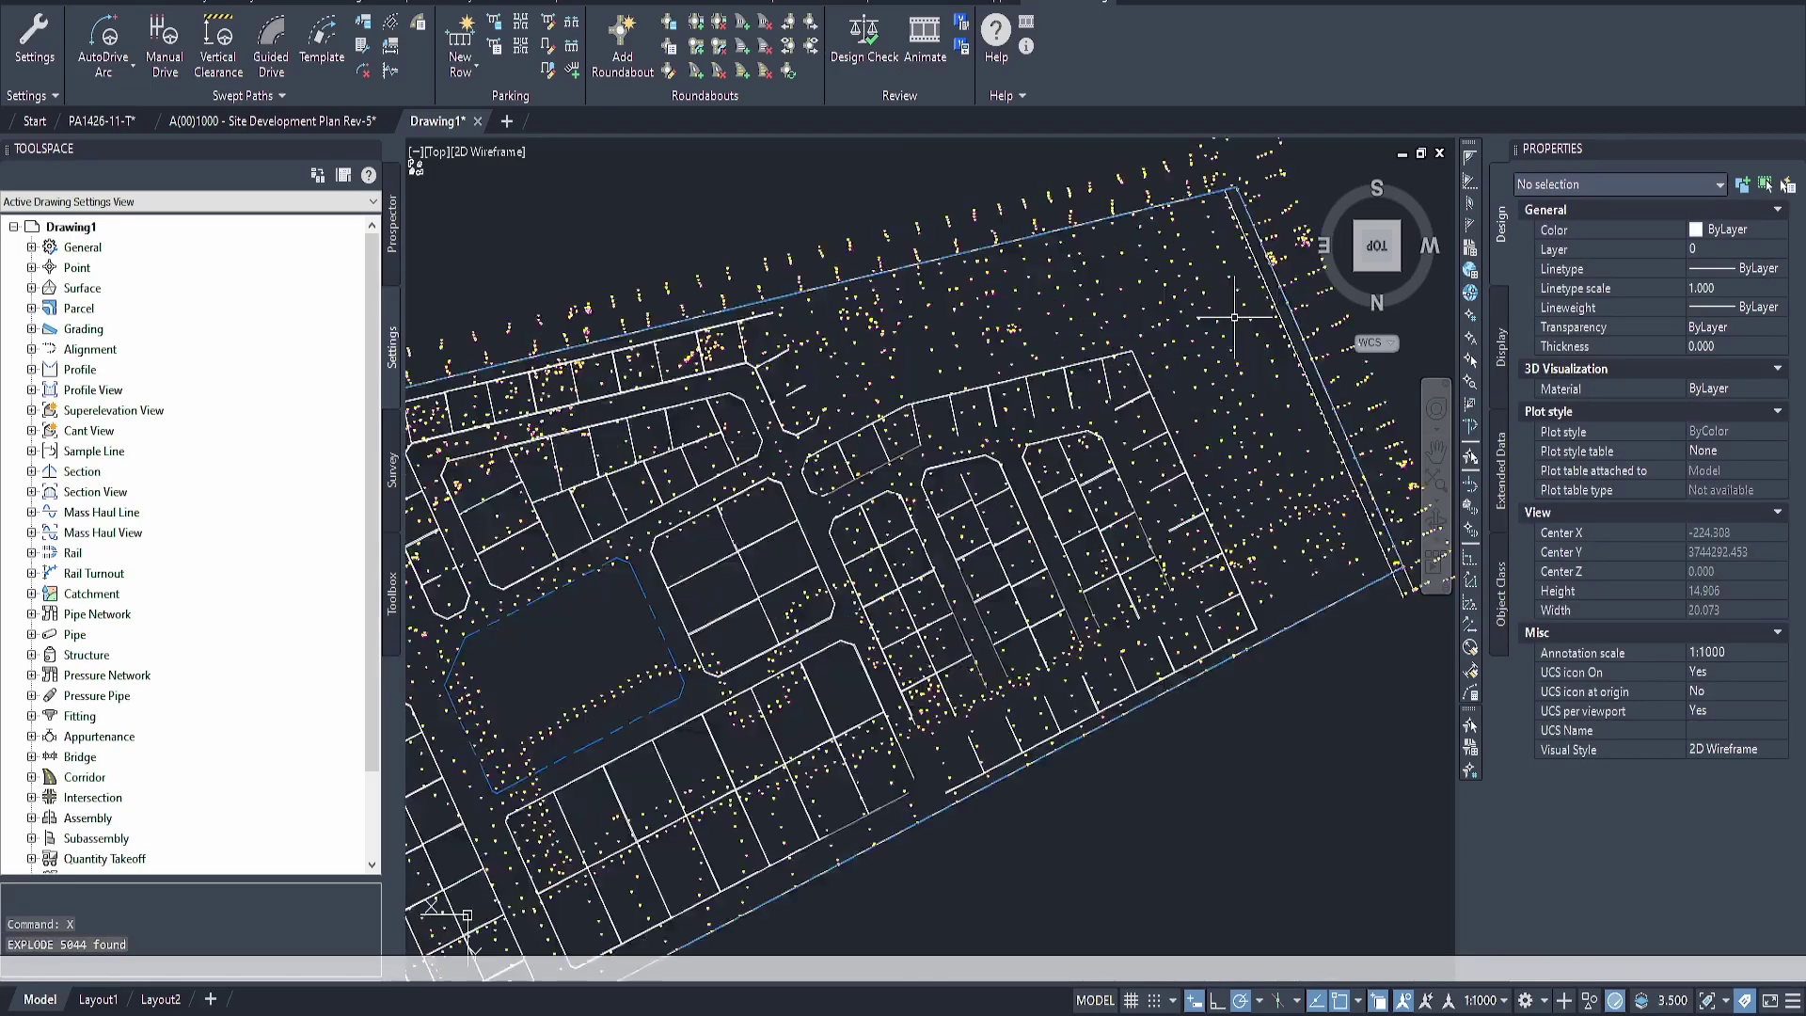
Inspect the properties of the point object left beneath an exploded SPTN/SPTZ label pair
{"action": "scroll", "coordinate": [1167, 350], "scroll_direction": "up", "scroll_amount": 10}
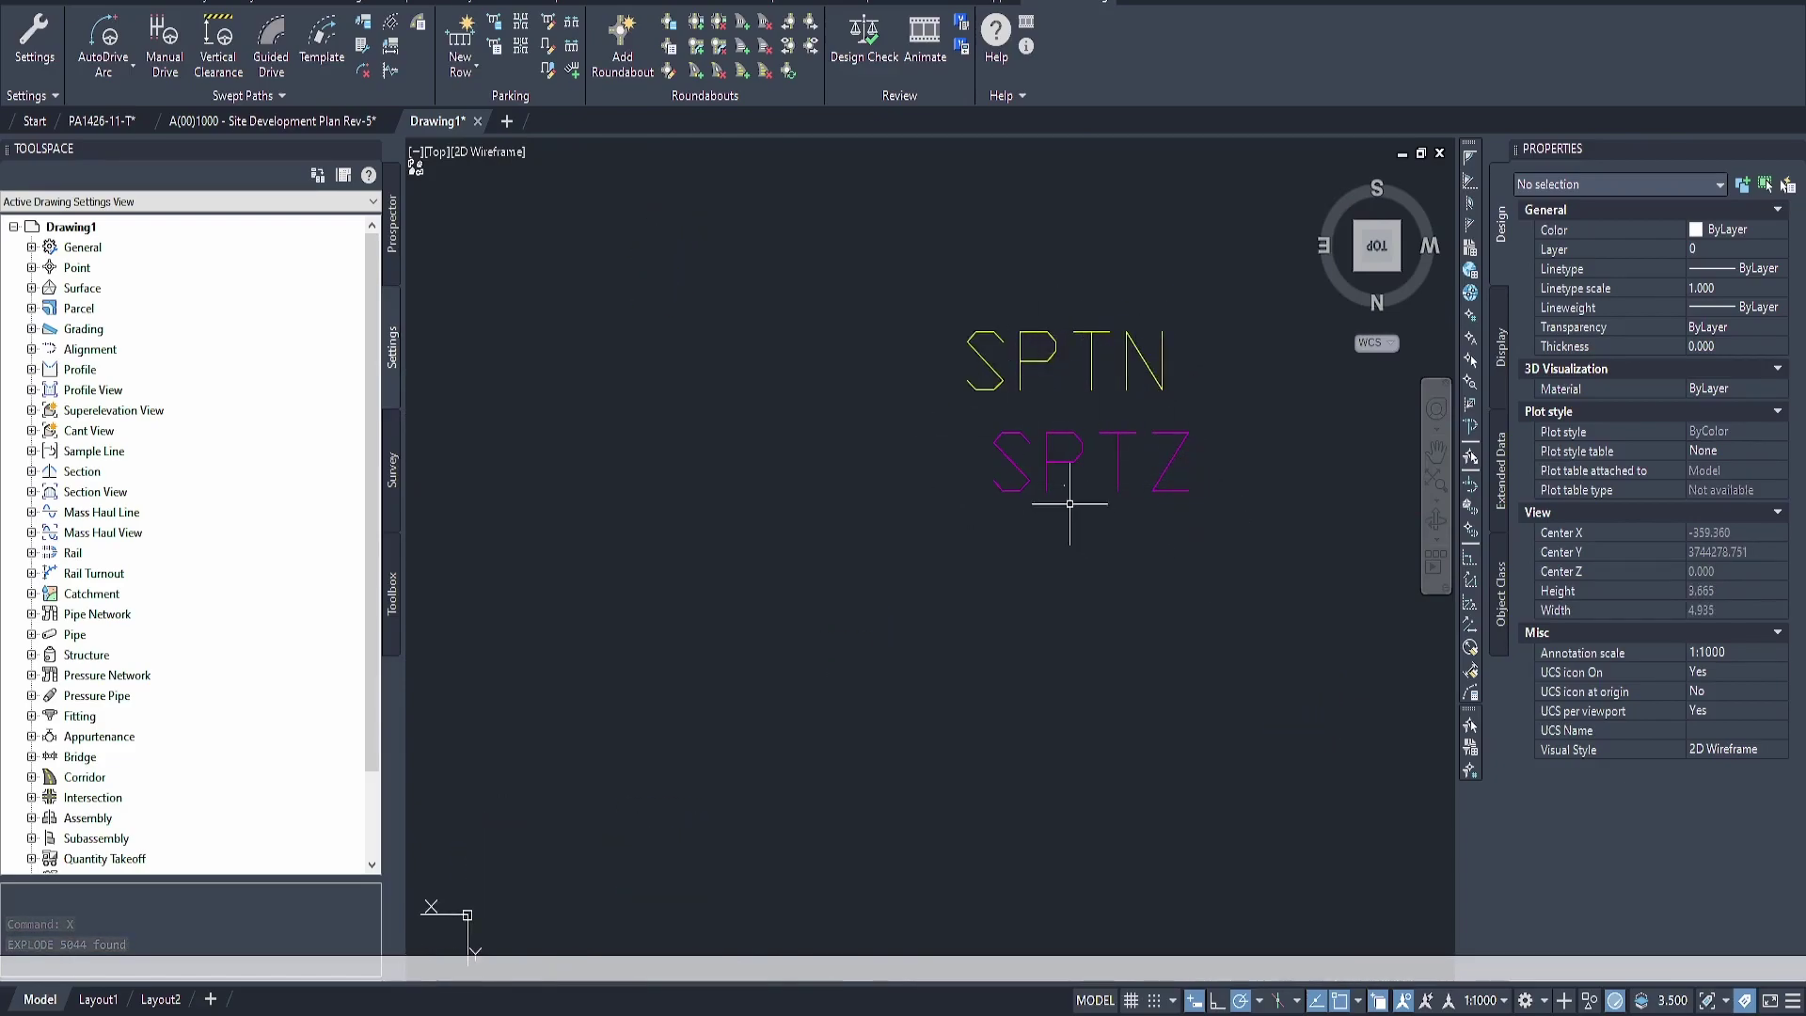
{"action": "left_click", "coordinate": [1055, 477]}
{"action": "left_click", "coordinate": [1106, 519]}
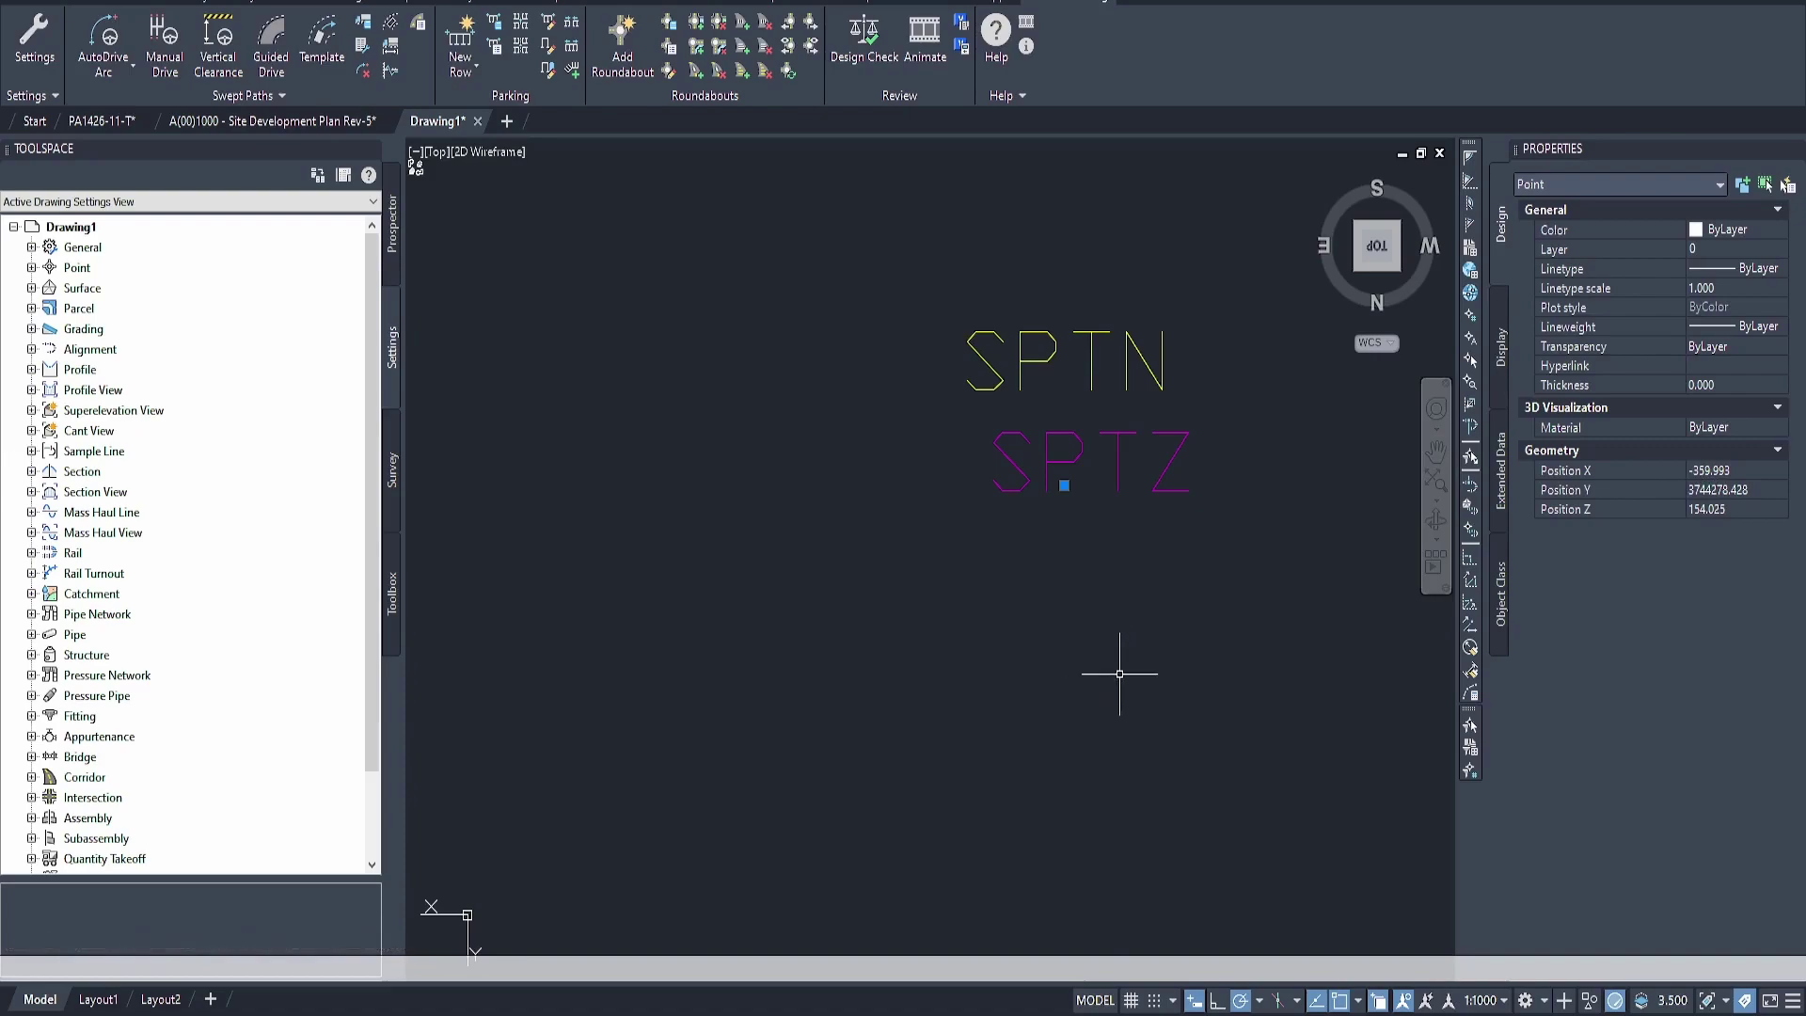
{"action": "key", "text": "Escape"}
Select the SPTN and SPTZ attribute texts together with all similar ones and erase them from the drawing
{"action": "left_click", "coordinate": [1344, 653]}
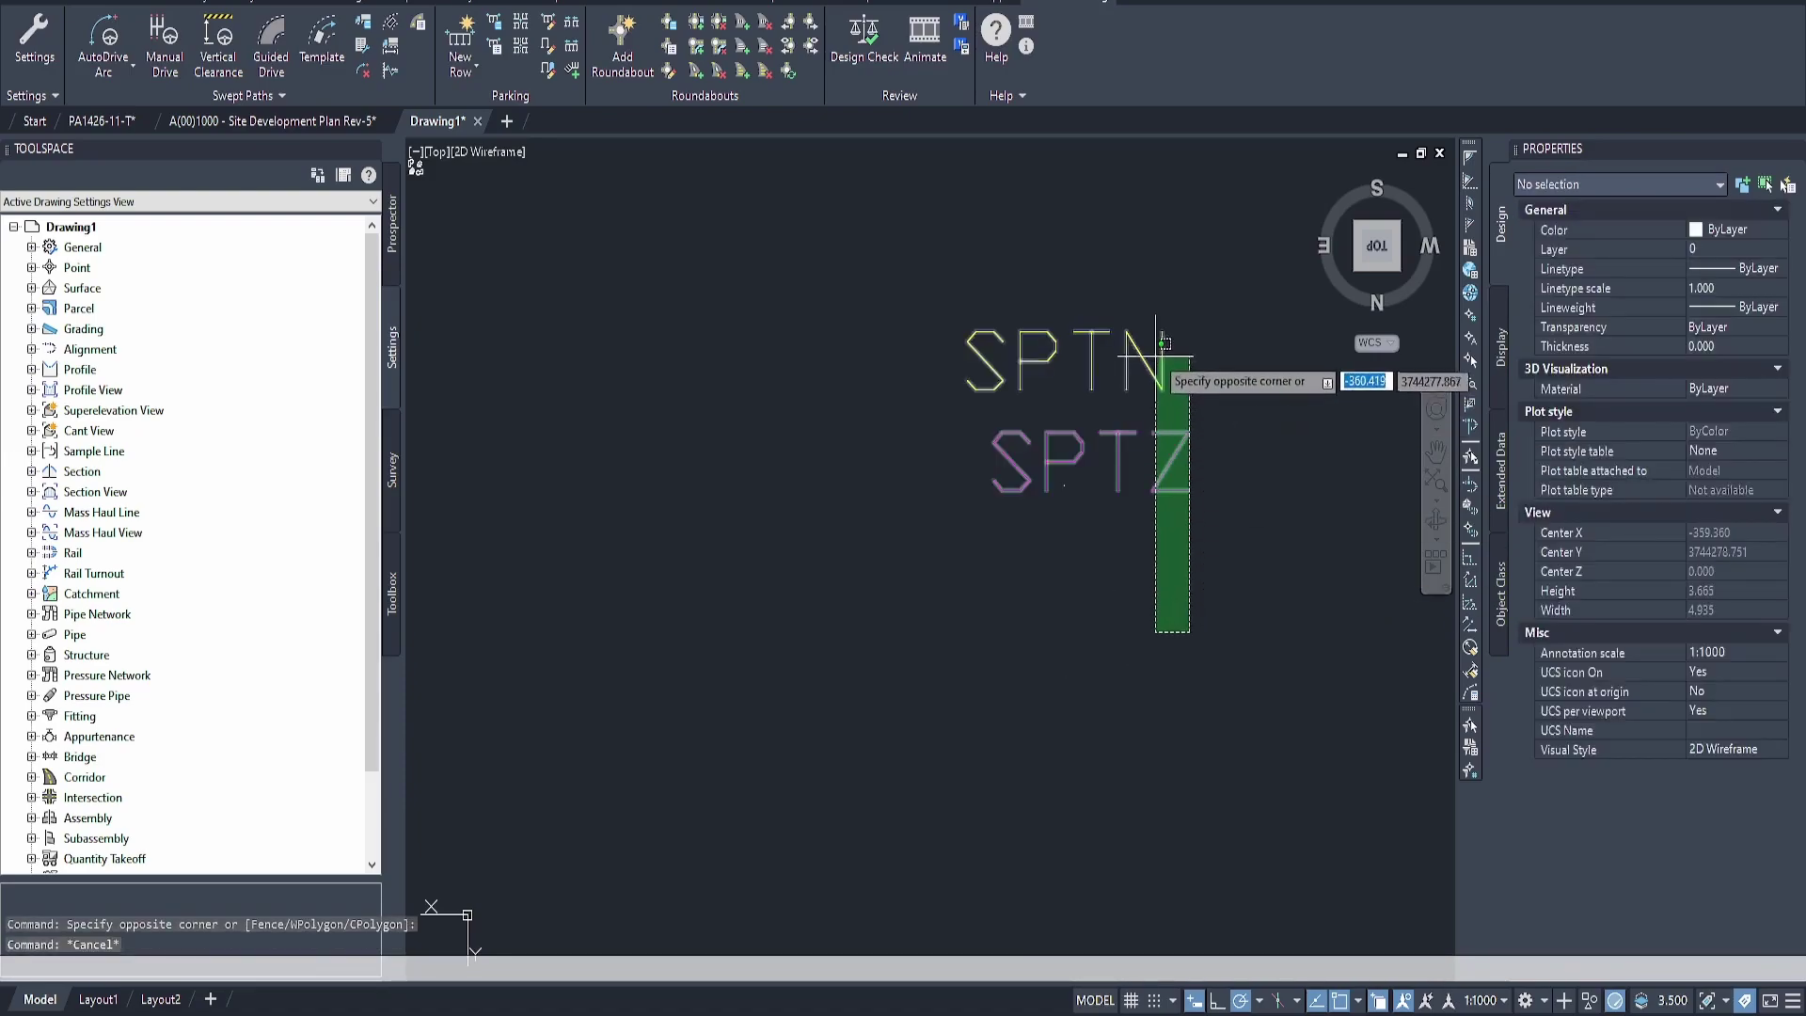
{"action": "left_click", "coordinate": [1119, 320]}
{"action": "right_click", "coordinate": [1183, 392]}
{"action": "left_click", "coordinate": [1246, 626]}
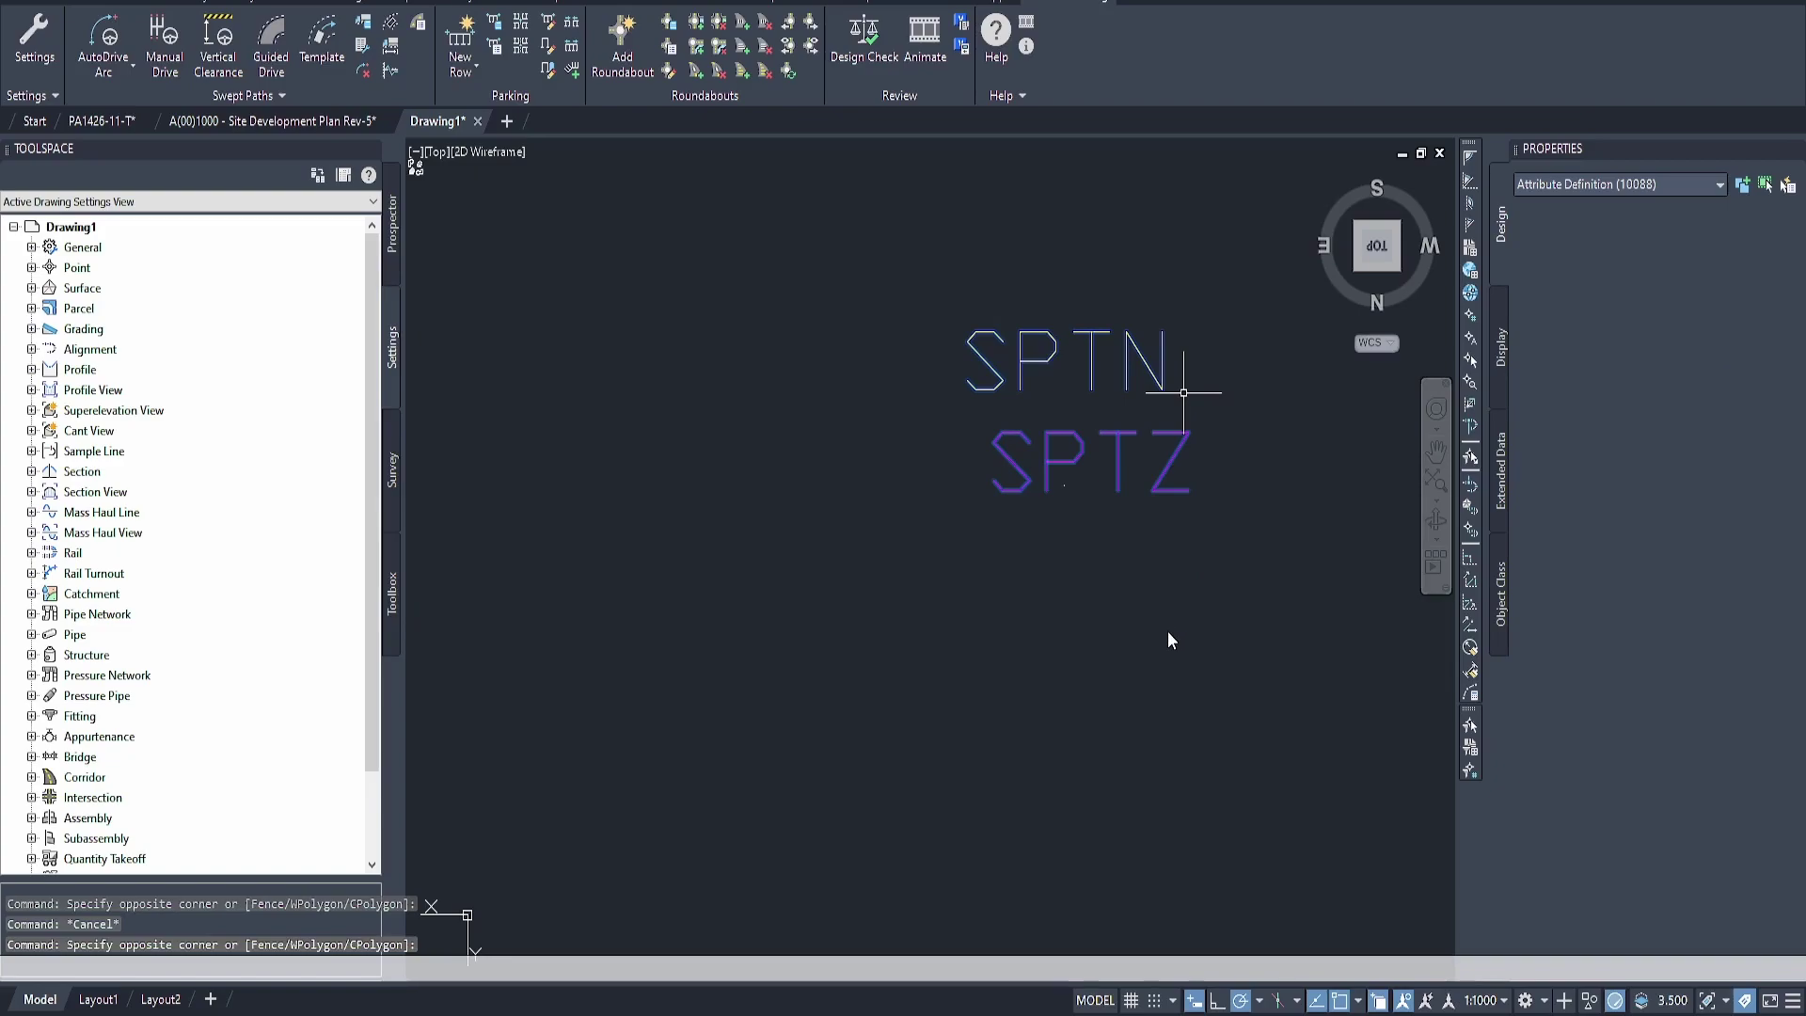
{"action": "scroll", "coordinate": [1185, 629], "scroll_direction": "down", "scroll_amount": 4}
{"action": "key", "text": "Escape"}
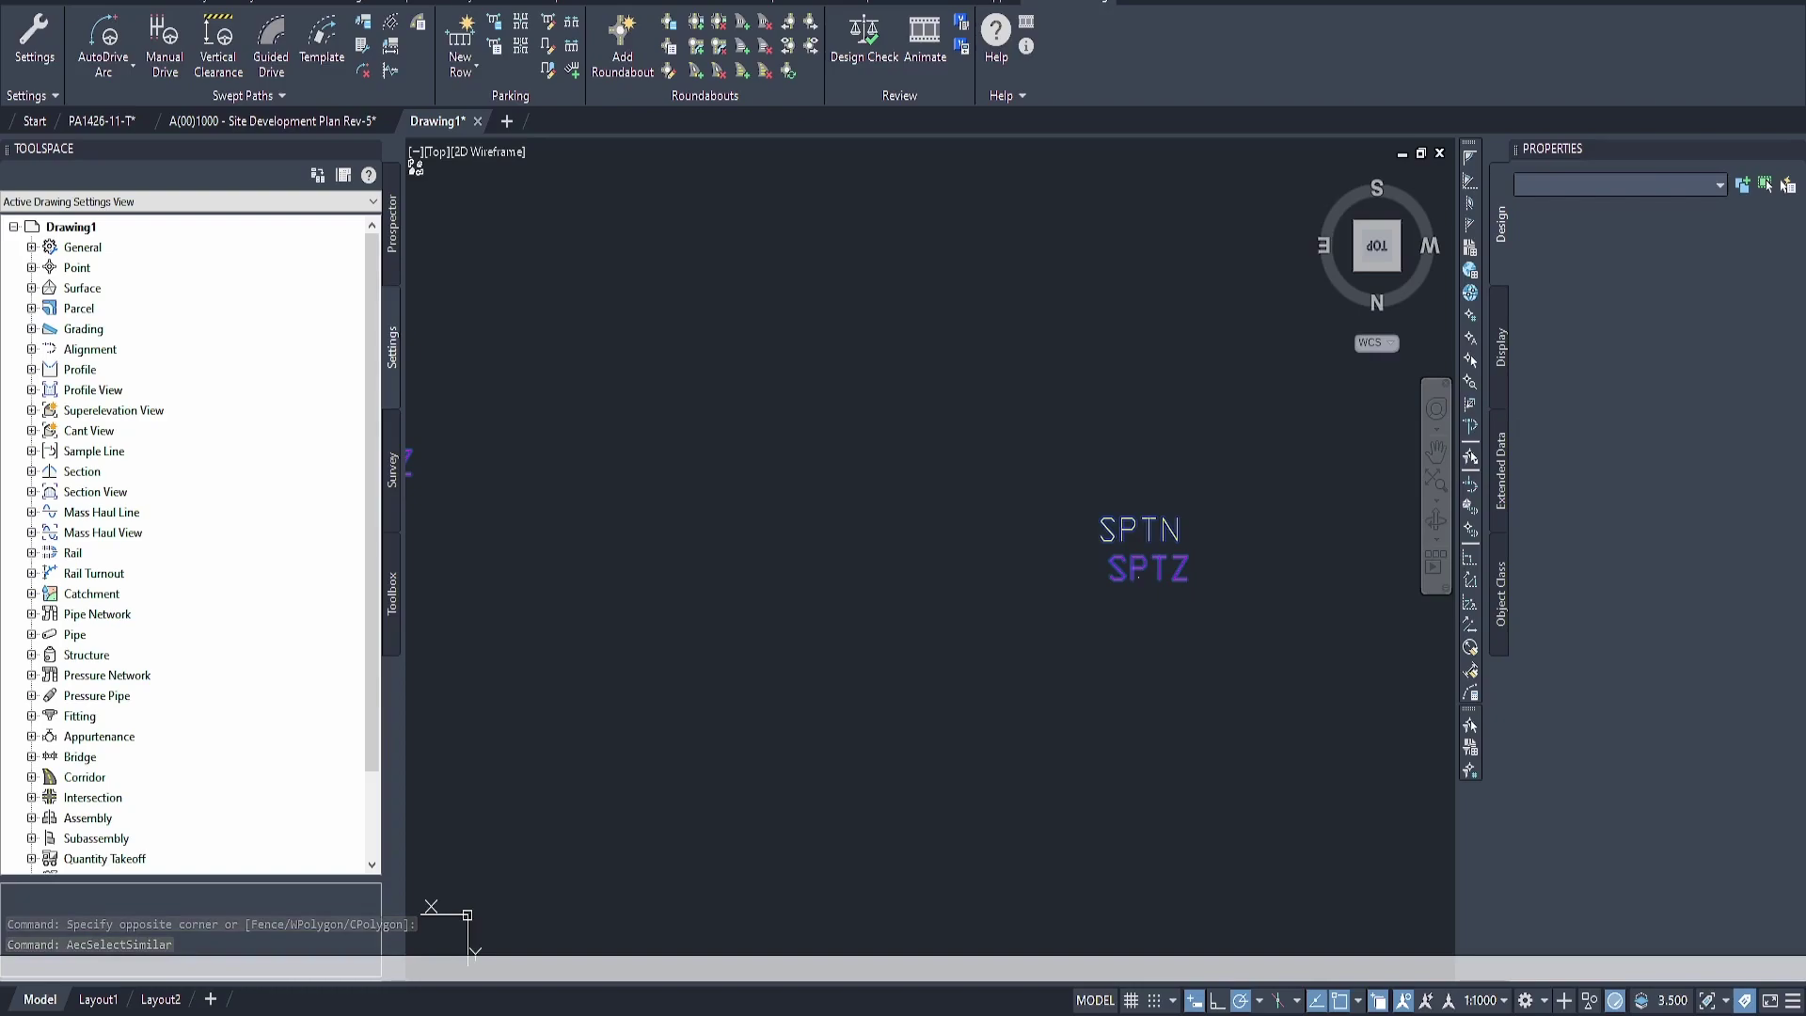
Check the cleaned-up layout and the properties of one remaining survey point between the plots and the outer boundary
{"action": "scroll", "coordinate": [1125, 618], "scroll_direction": "down", "scroll_amount": 8}
{"action": "middle_click_drag", "start_coordinate": [1123, 680], "coordinate": [1087, 612]}
{"action": "scroll", "coordinate": [1088, 612], "scroll_direction": "down", "scroll_amount": 4}
{"action": "scroll", "coordinate": [682, 704], "scroll_direction": "down", "scroll_amount": 2}
{"action": "middle_click_drag", "start_coordinate": [683, 703], "coordinate": [1052, 511]}
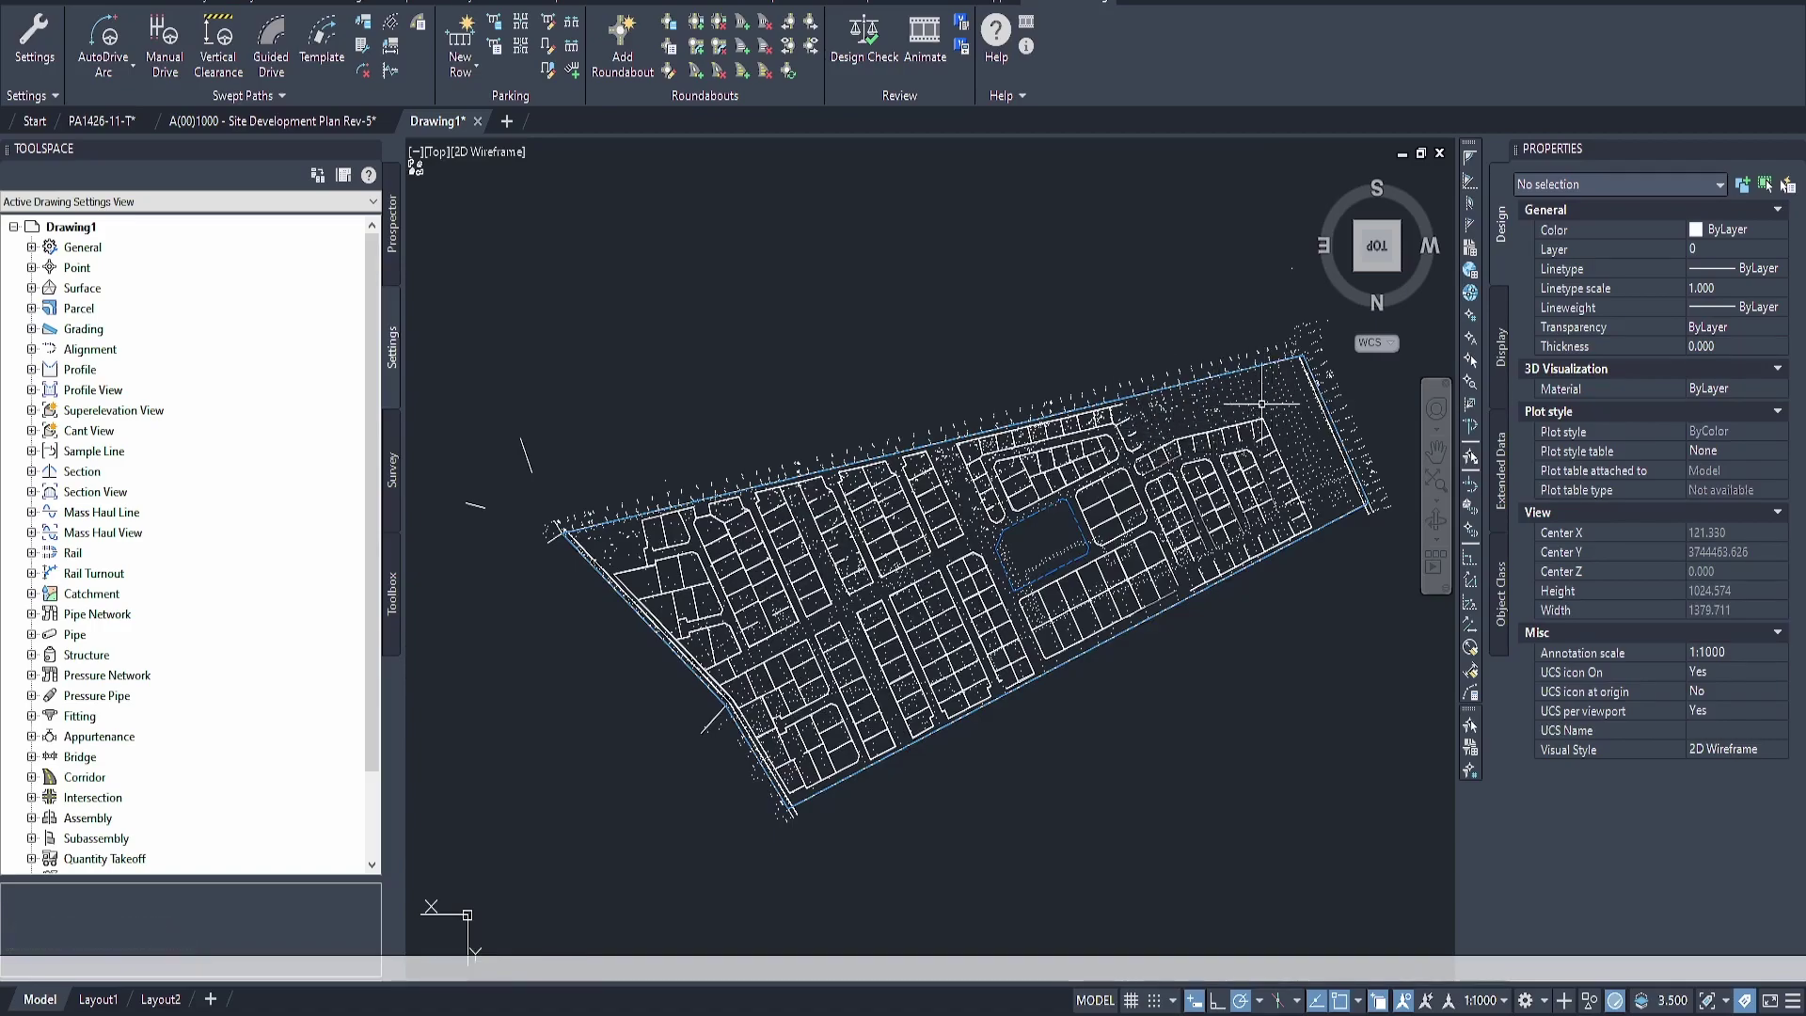
{"action": "scroll", "coordinate": [1272, 439], "scroll_direction": "up", "scroll_amount": 4}
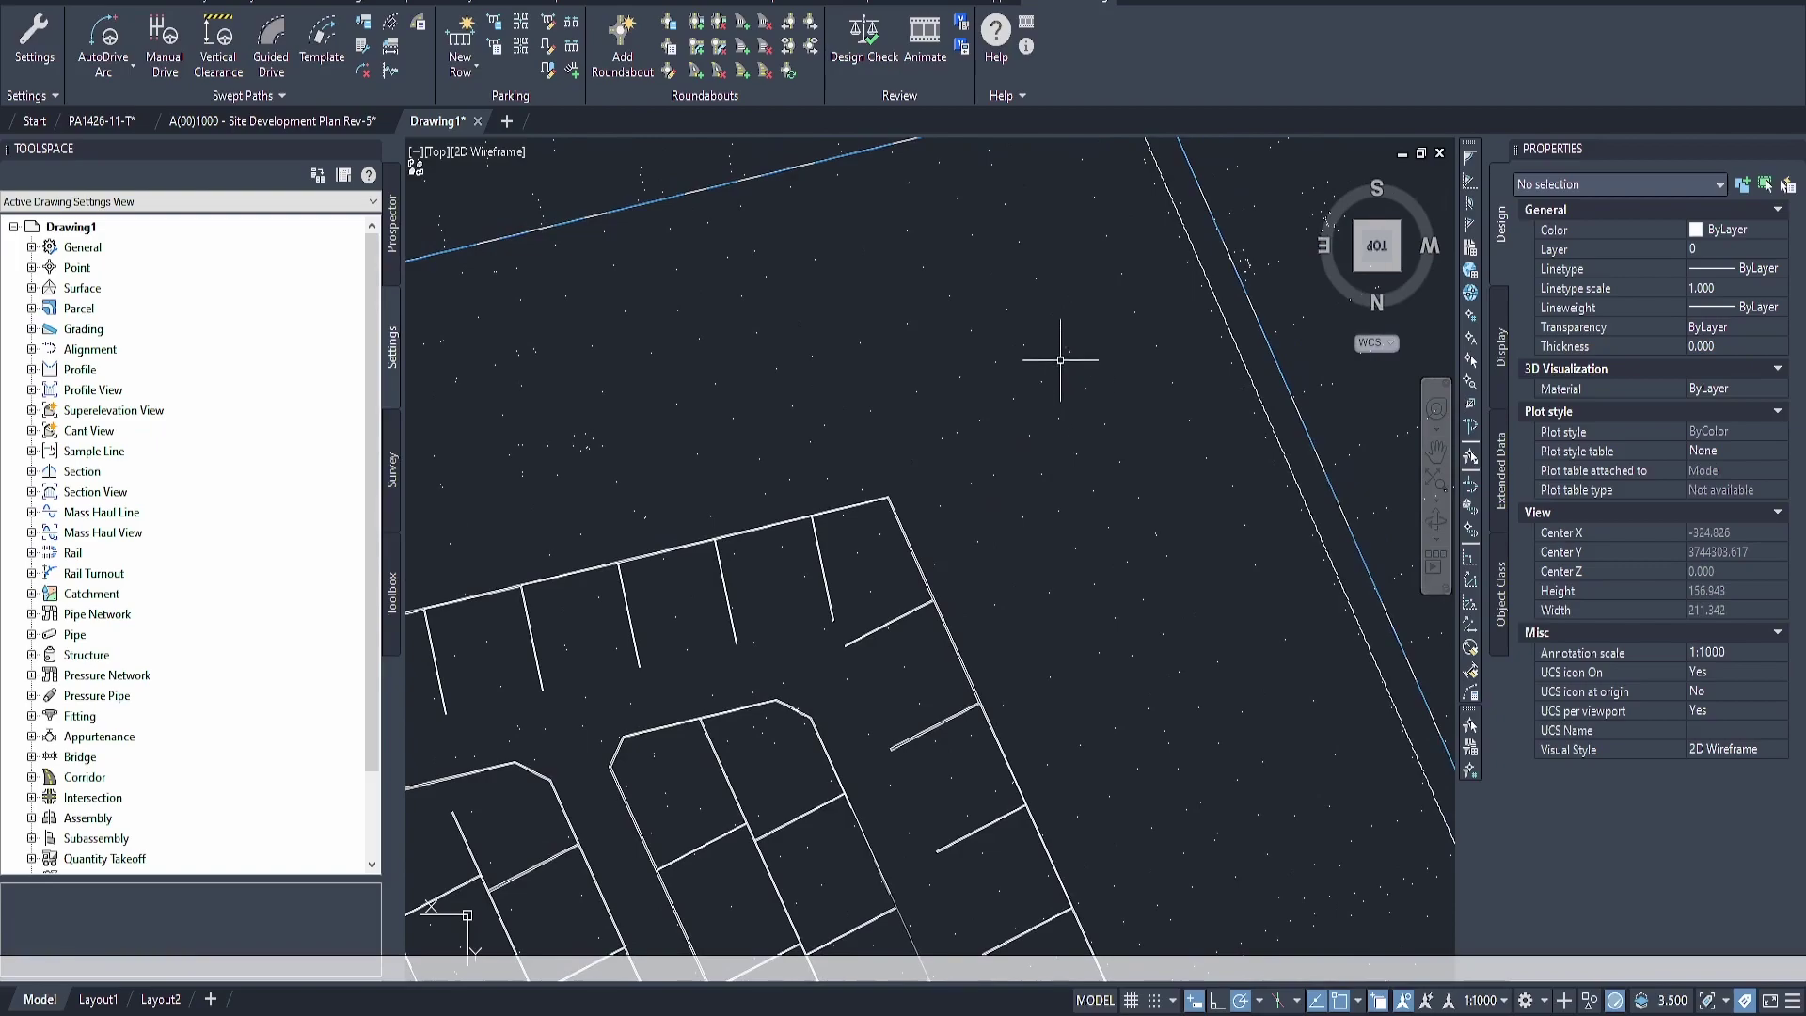
{"action": "left_click", "coordinate": [1050, 333]}
{"action": "left_click", "coordinate": [1093, 369]}
{"action": "right_click", "coordinate": [1097, 376]}
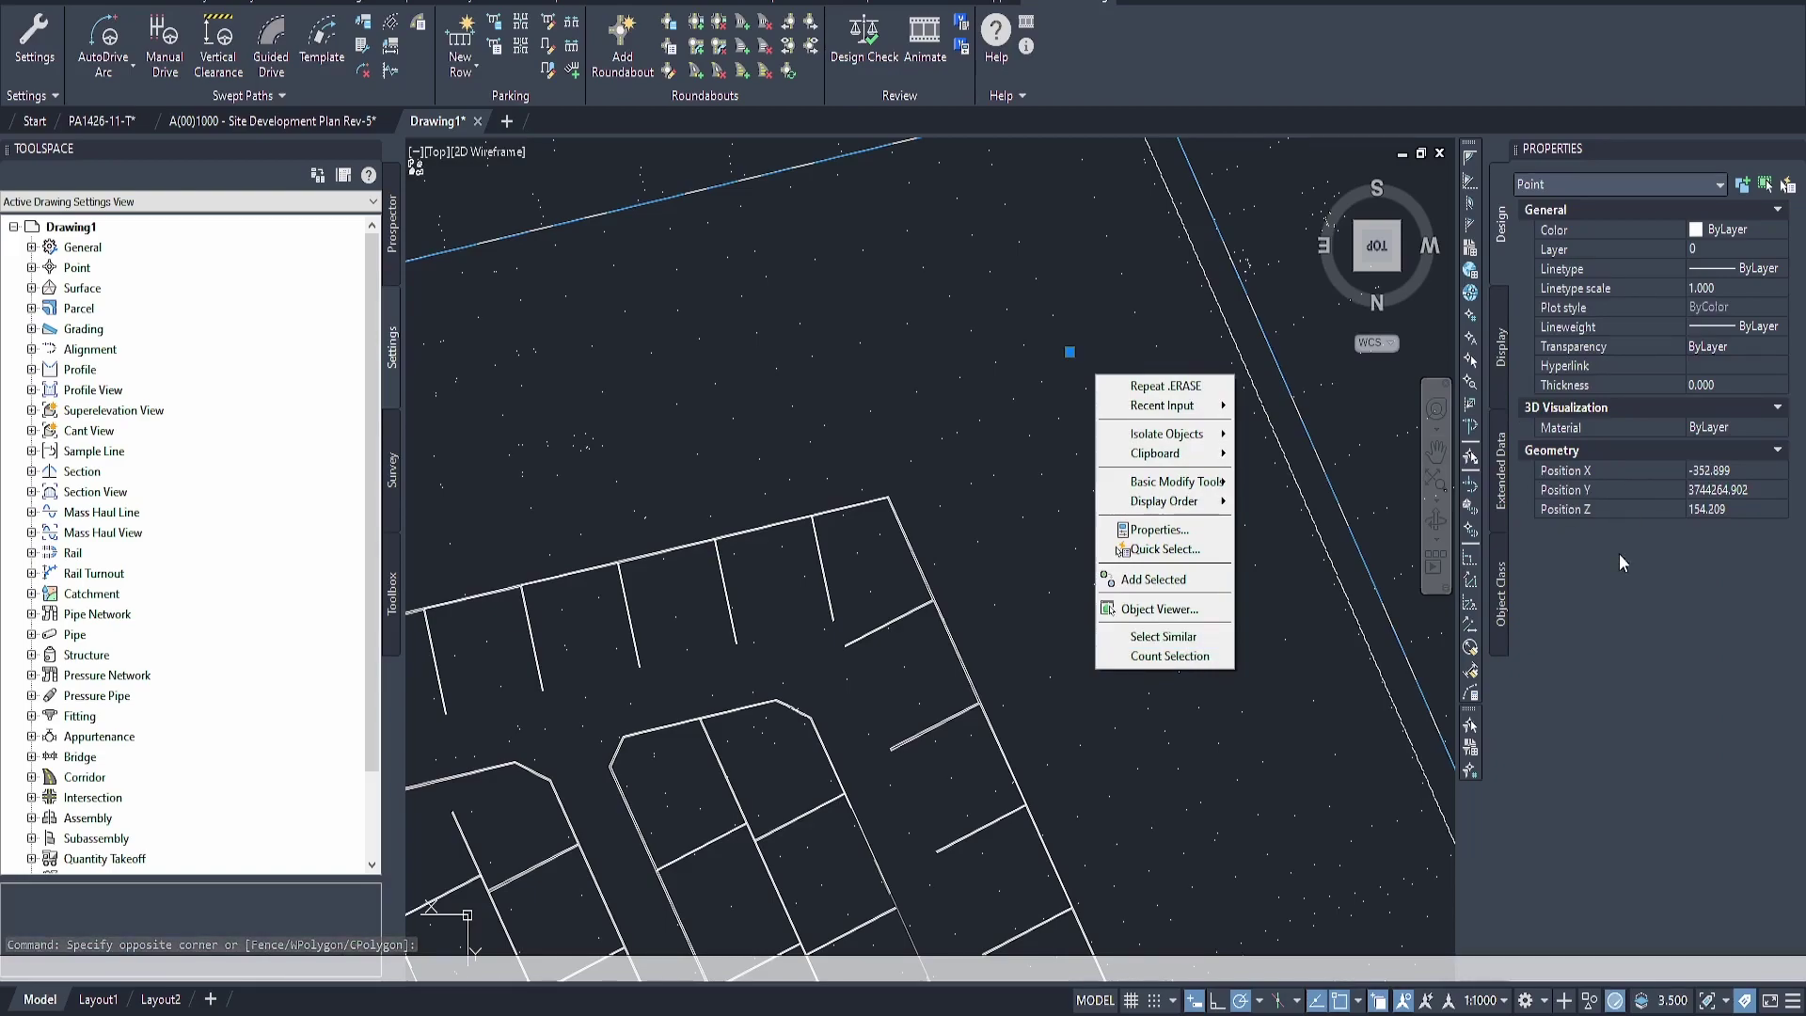
{"action": "key", "text": "Escape"}
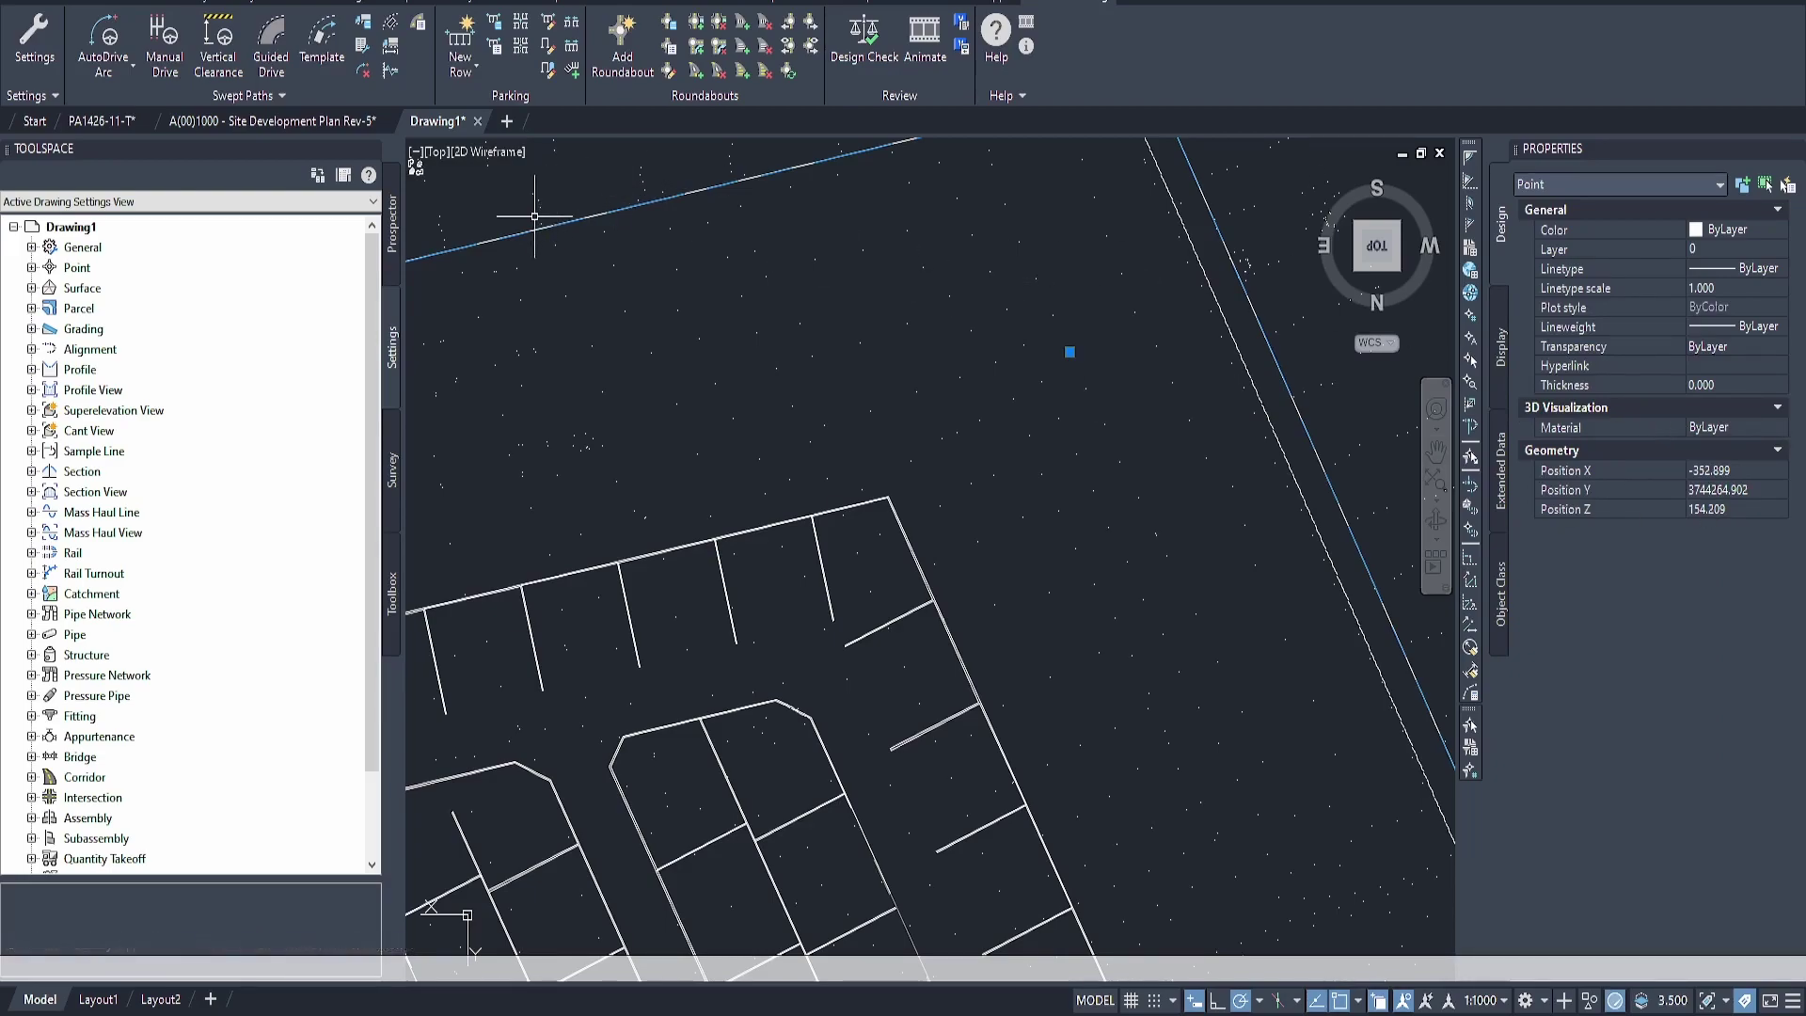
{"action": "left_click", "coordinate": [26, 3]}
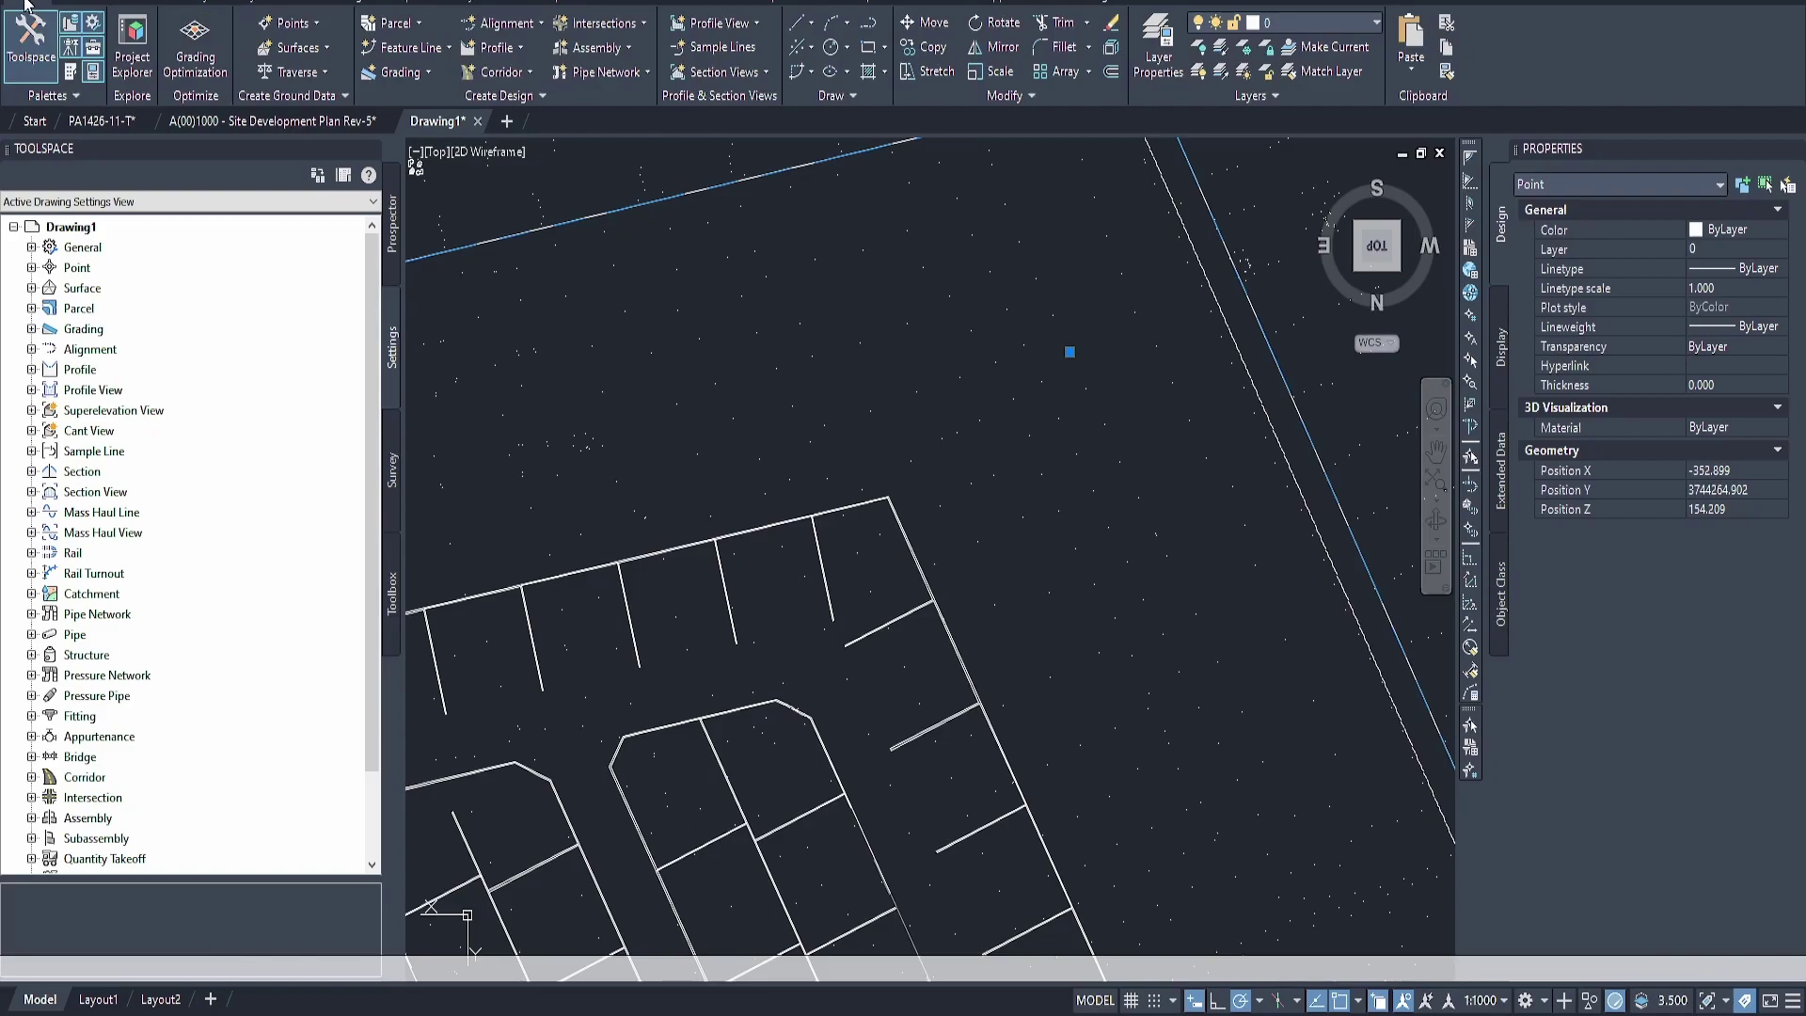
{"action": "left_click", "coordinate": [303, 26]}
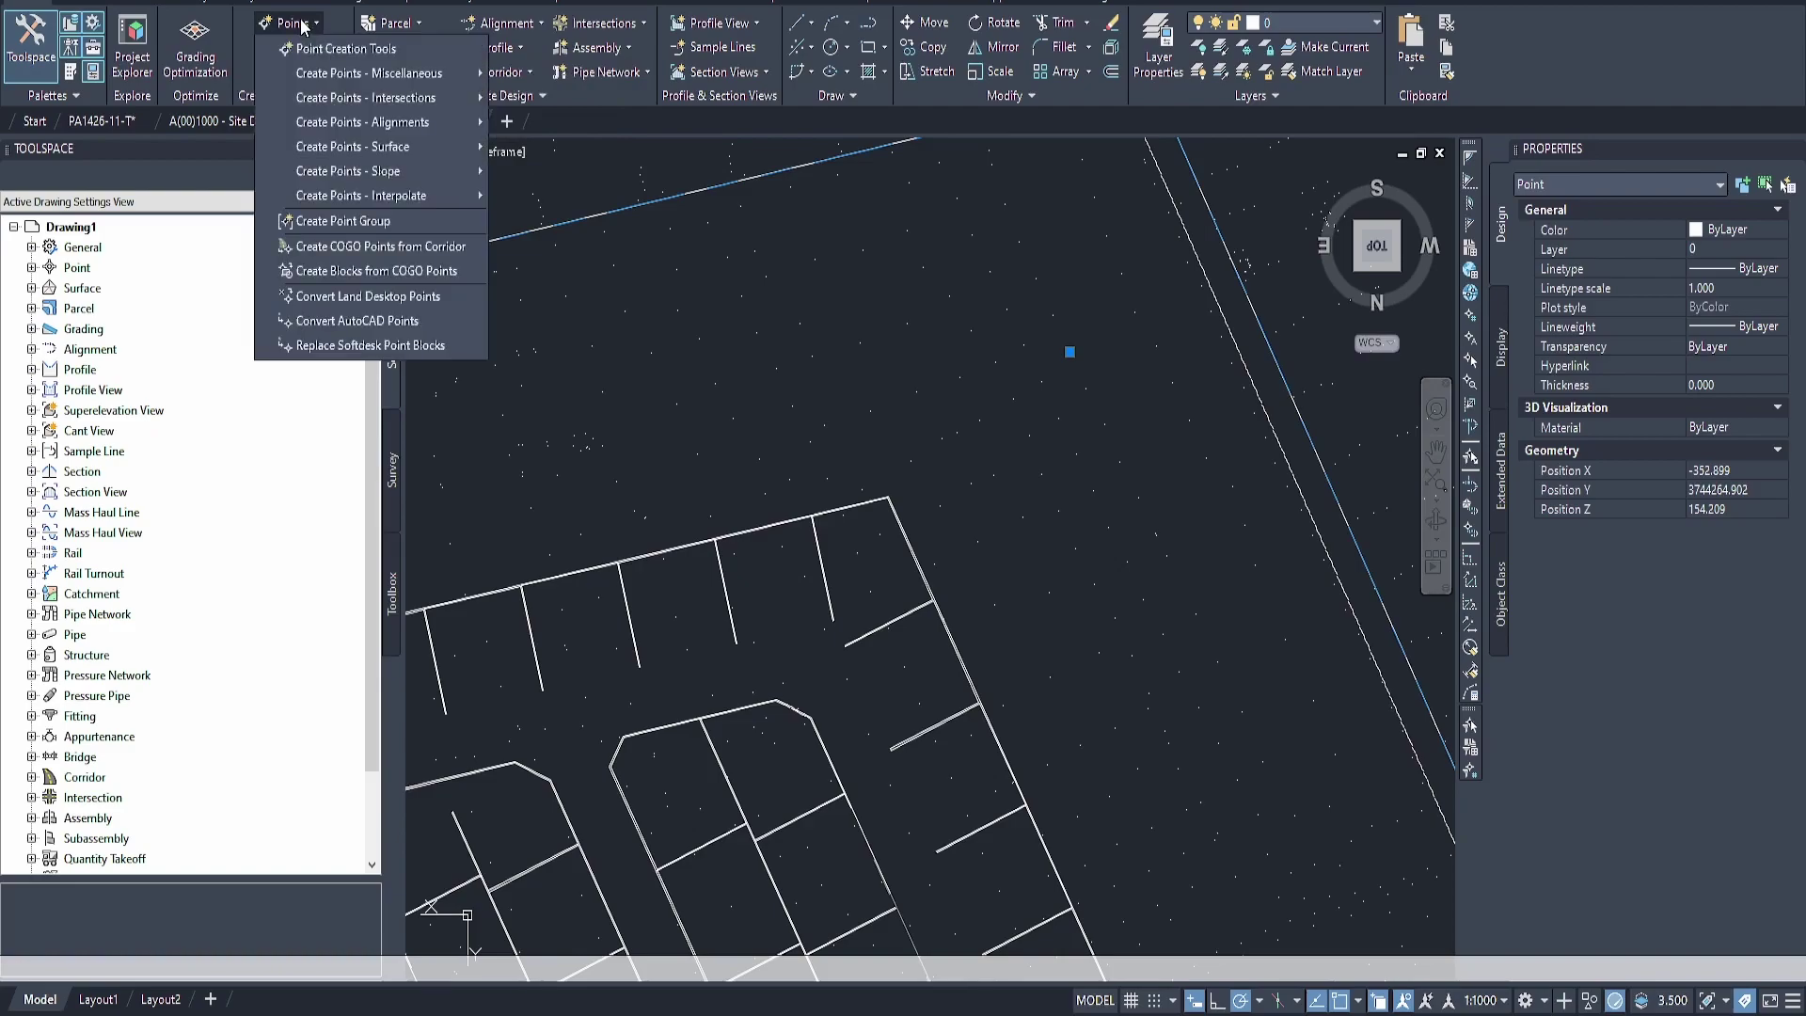
{"action": "left_click", "coordinate": [364, 52]}
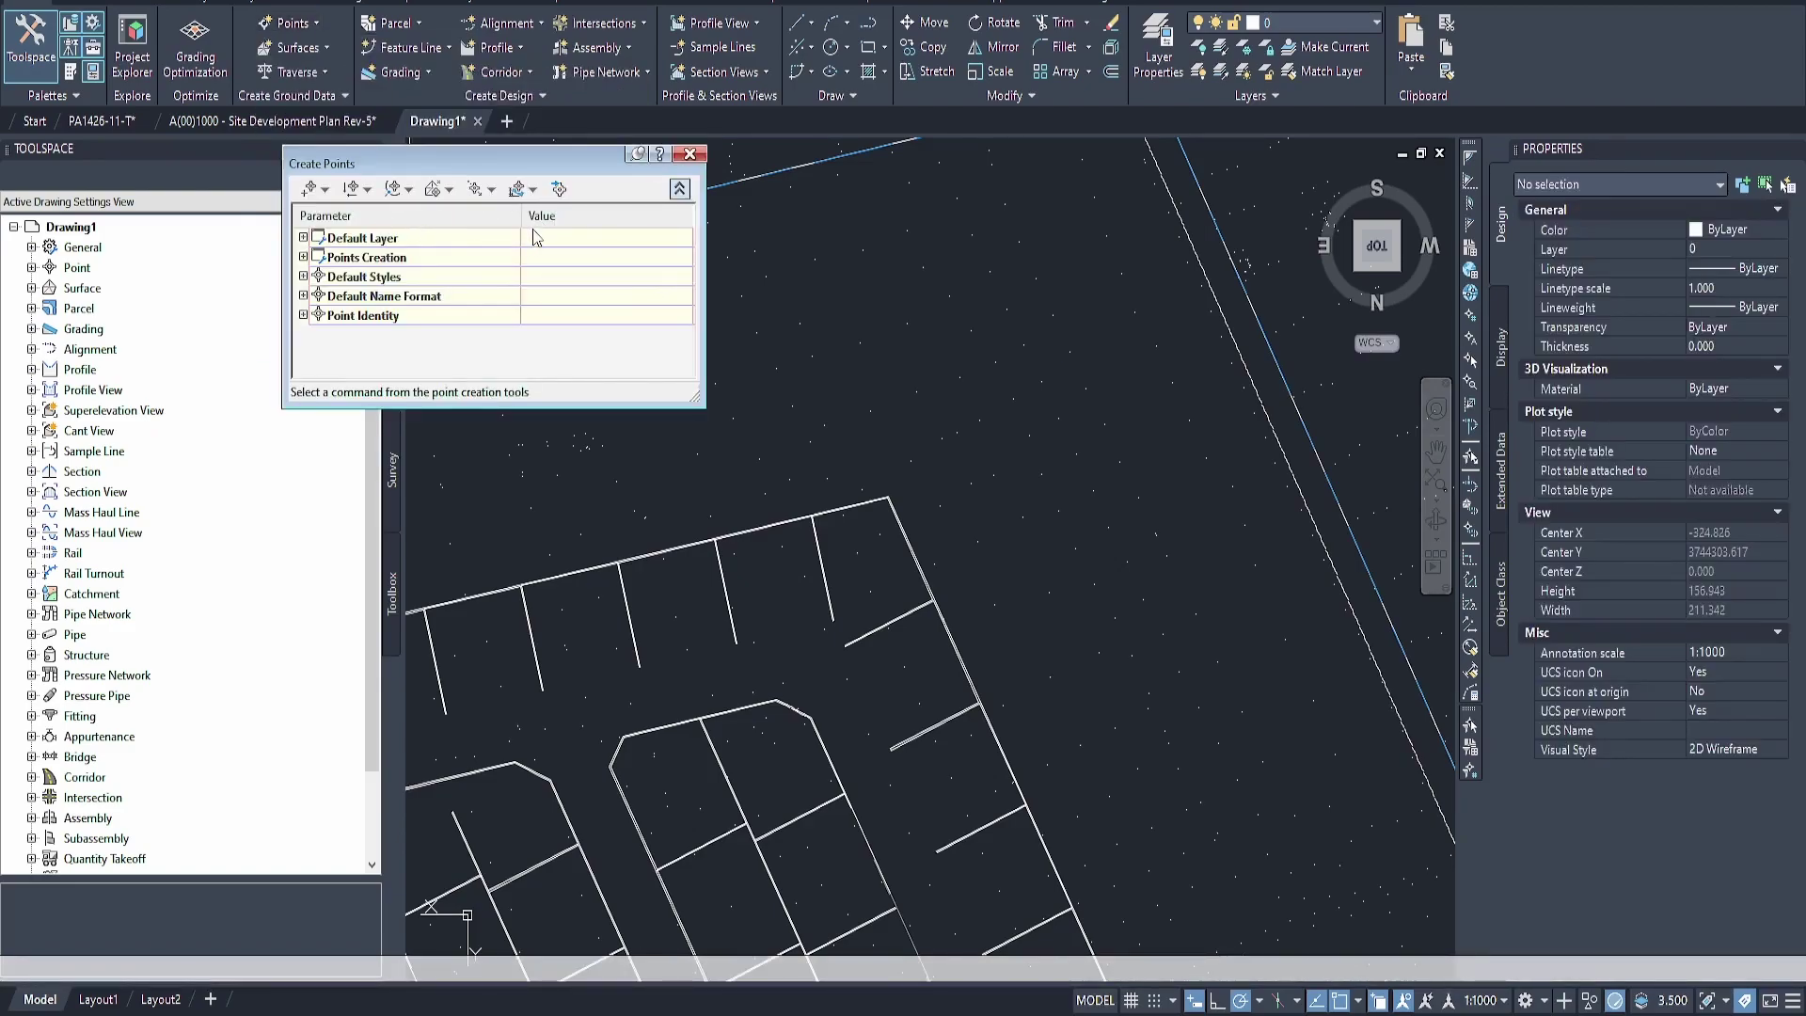
{"action": "left_click", "coordinate": [690, 154]}
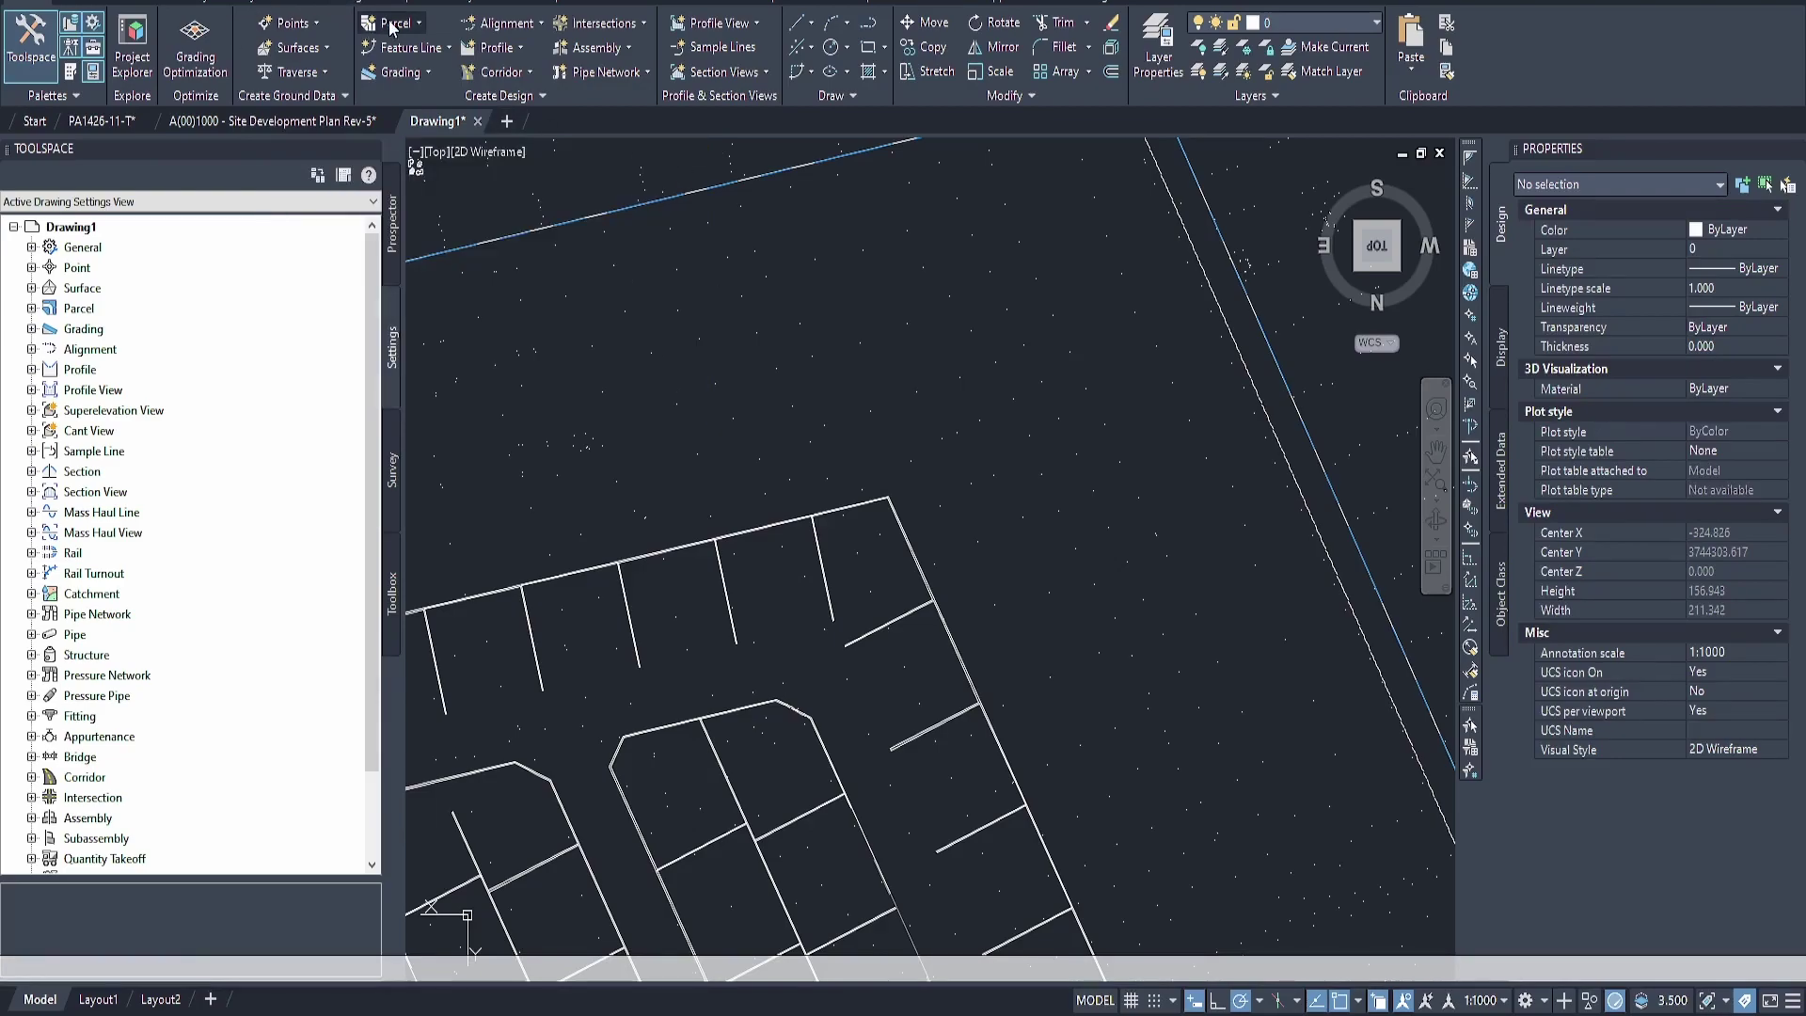
Start Convert AutoCAD Points and select the whole aligned survey and plot layout as the source
{"action": "left_click", "coordinate": [299, 25]}
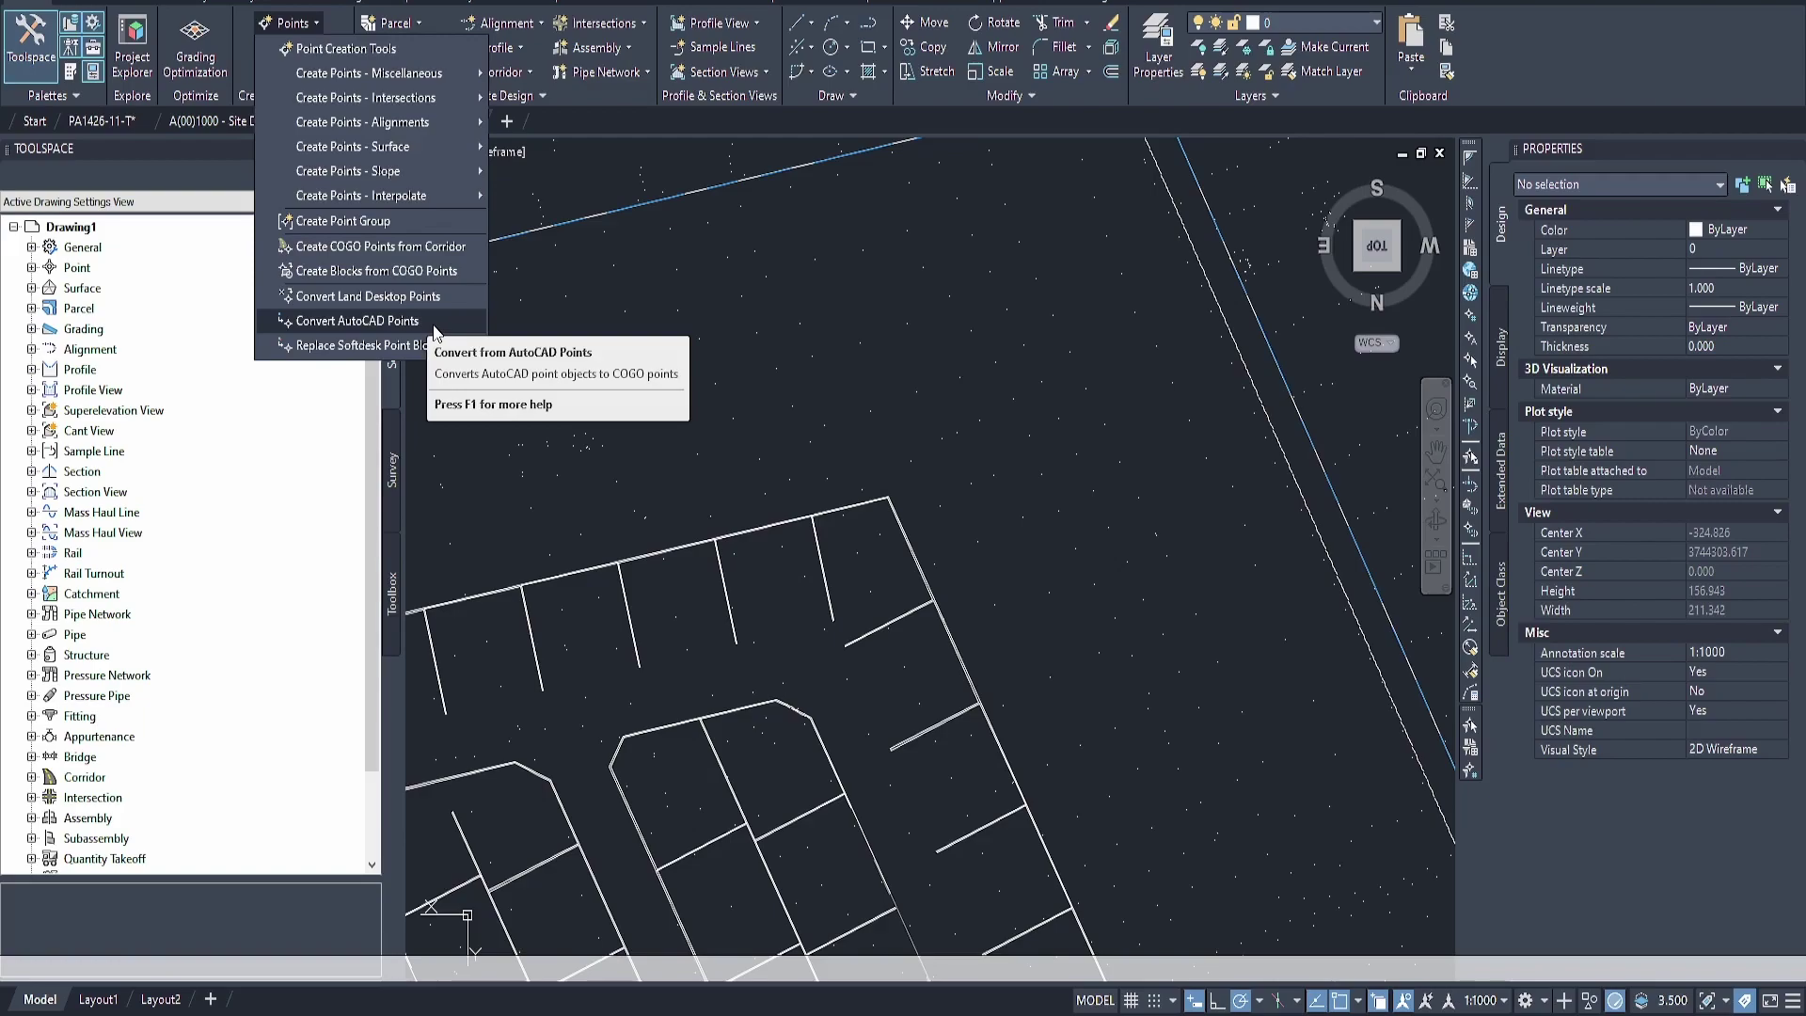
{"action": "left_click", "coordinate": [358, 321]}
{"action": "scroll", "coordinate": [671, 375], "scroll_direction": "down", "scroll_amount": 8}
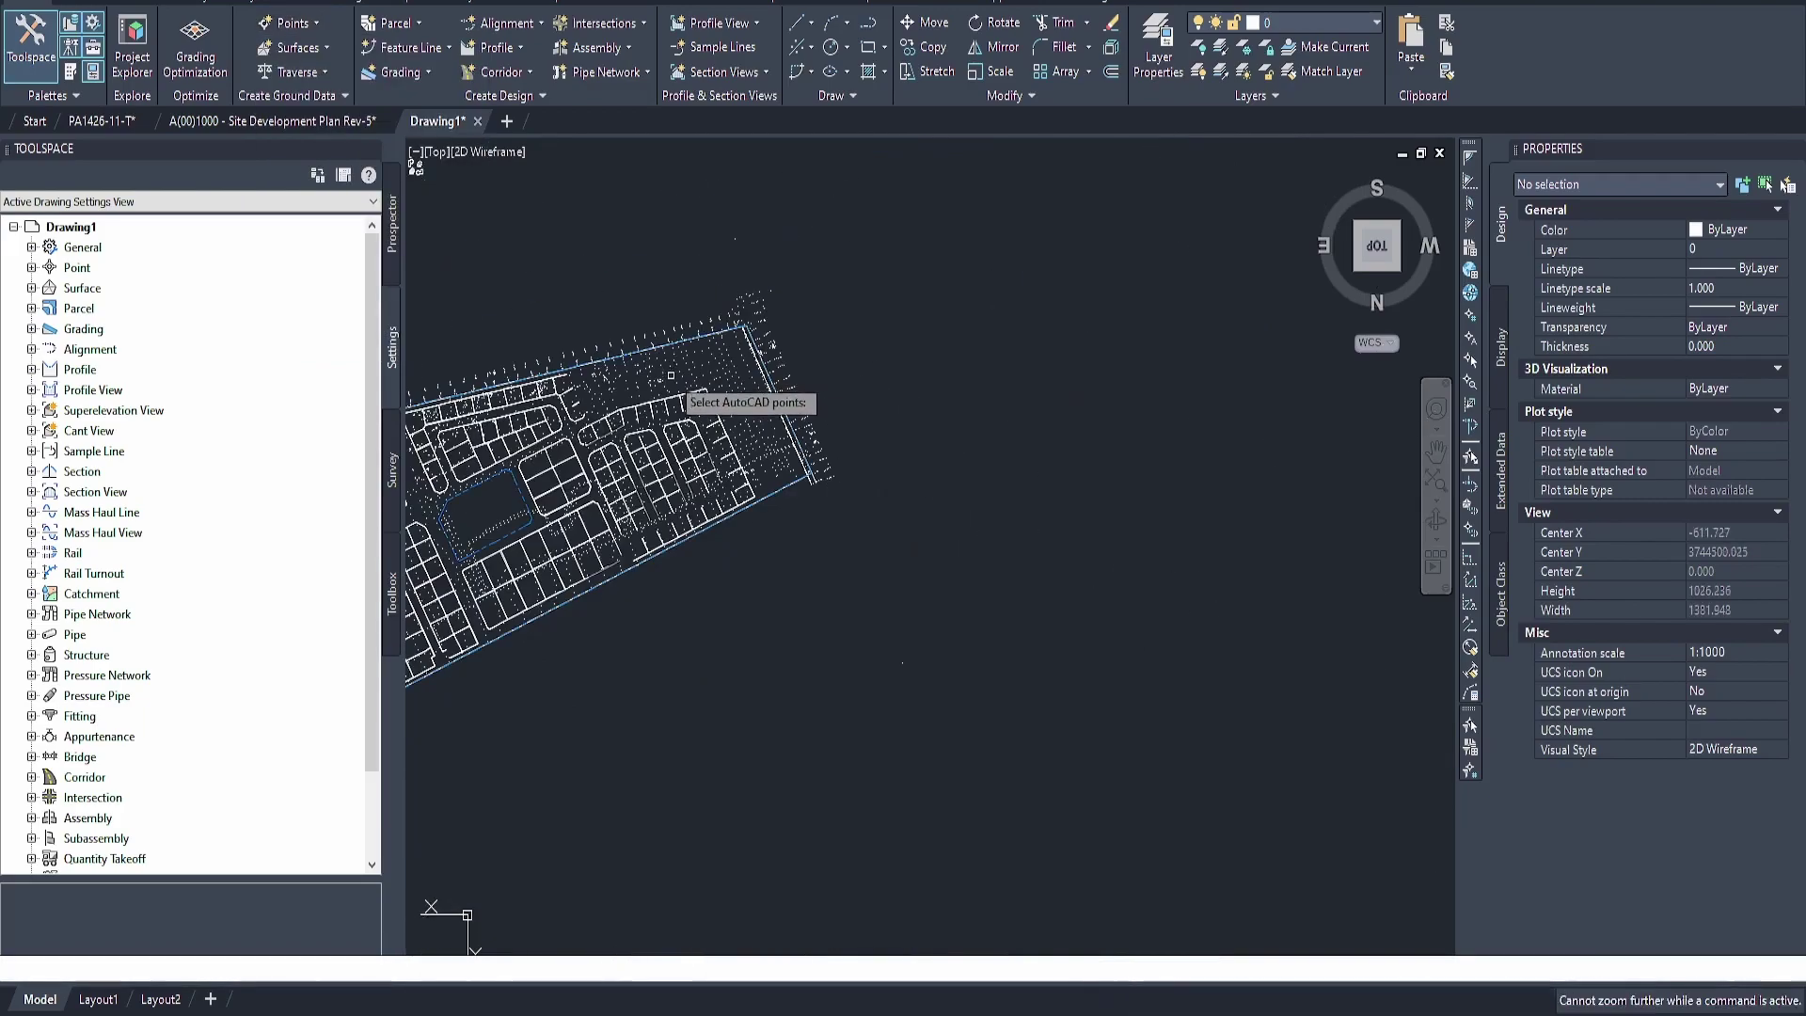
{"action": "middle_click_drag", "start_coordinate": [607, 435], "coordinate": [908, 414]}
{"action": "scroll", "coordinate": [804, 397], "scroll_direction": "down", "scroll_amount": 3}
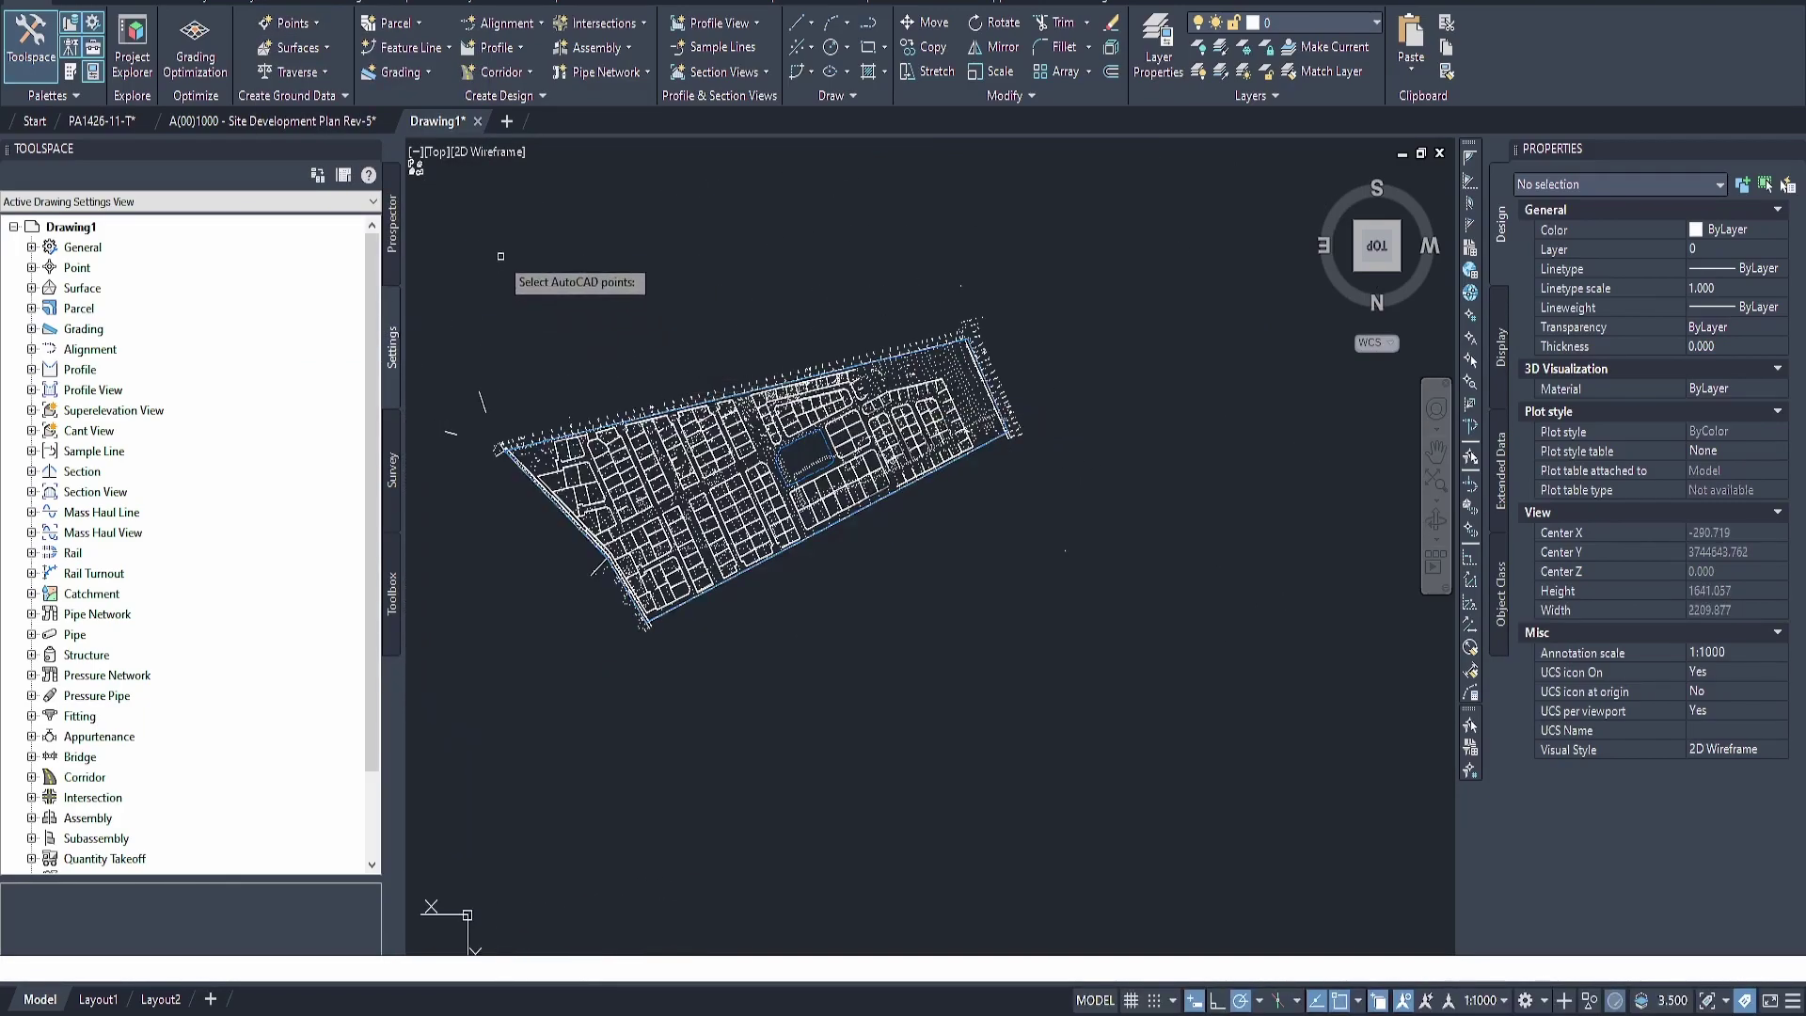
{"action": "scroll", "coordinate": [602, 282], "scroll_direction": "down", "scroll_amount": 3}
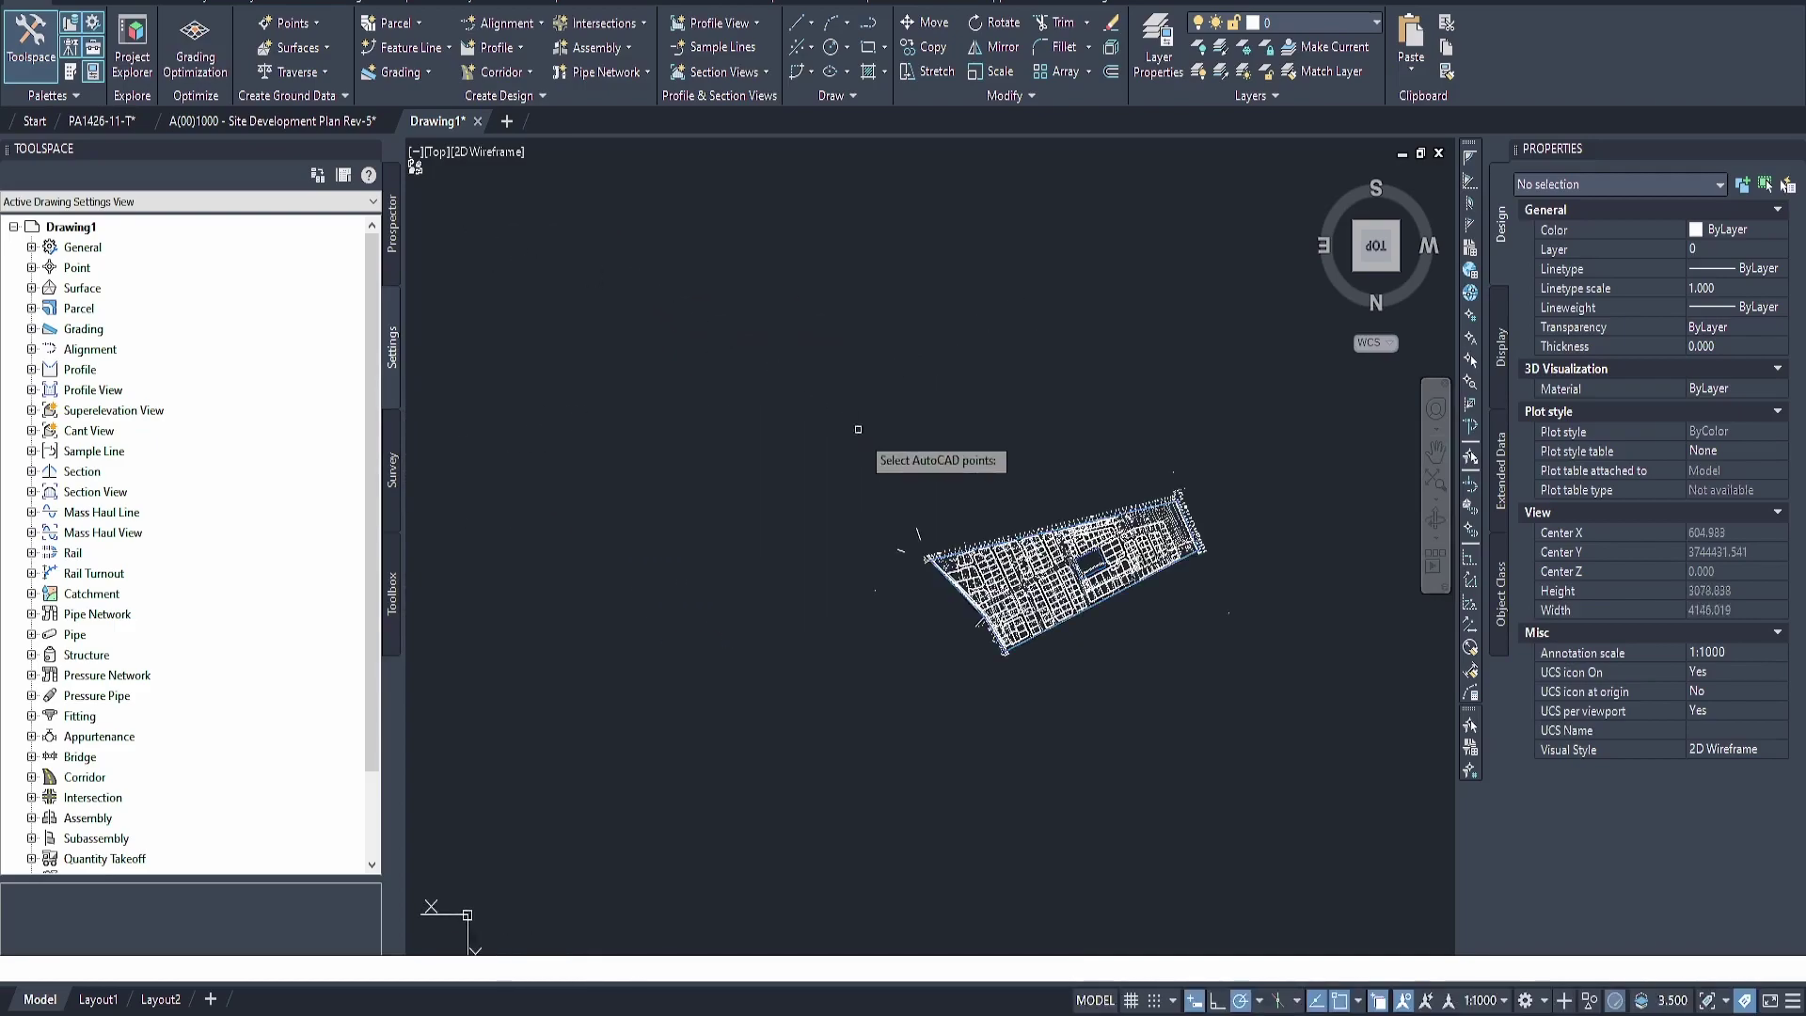
{"action": "left_click", "coordinate": [760, 297]}
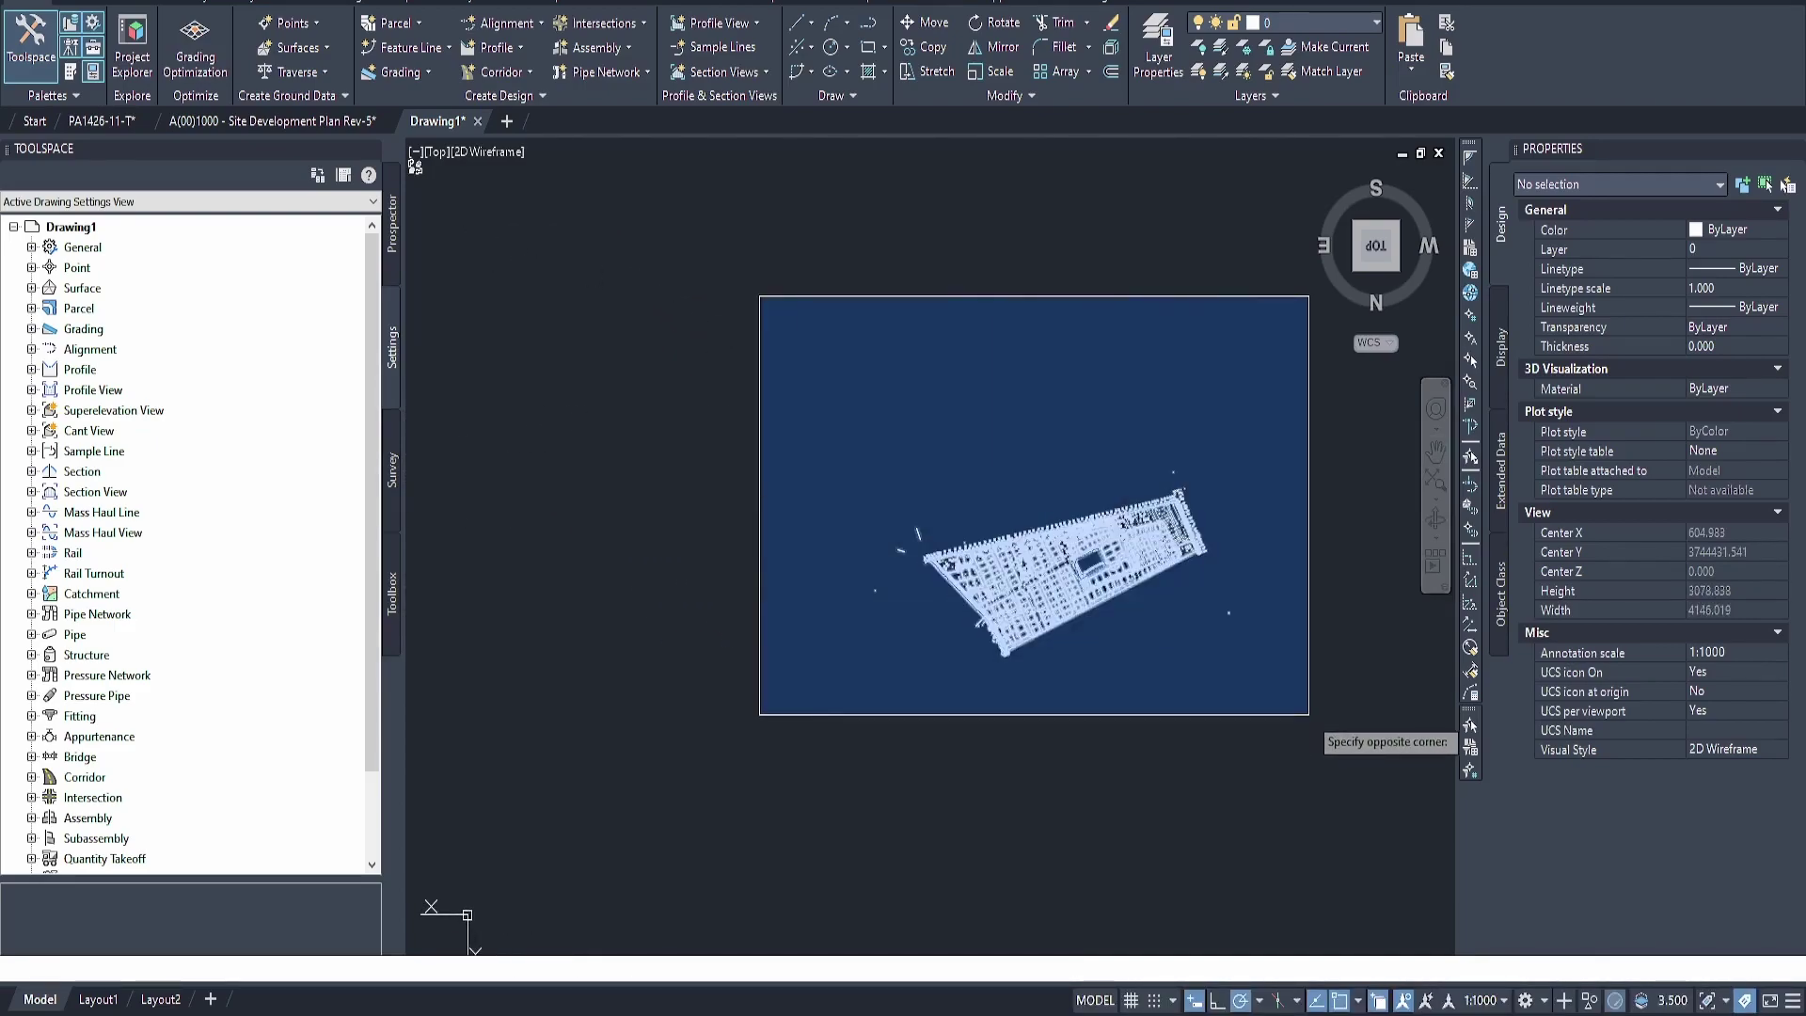
{"action": "left_click", "coordinate": [1309, 715]}
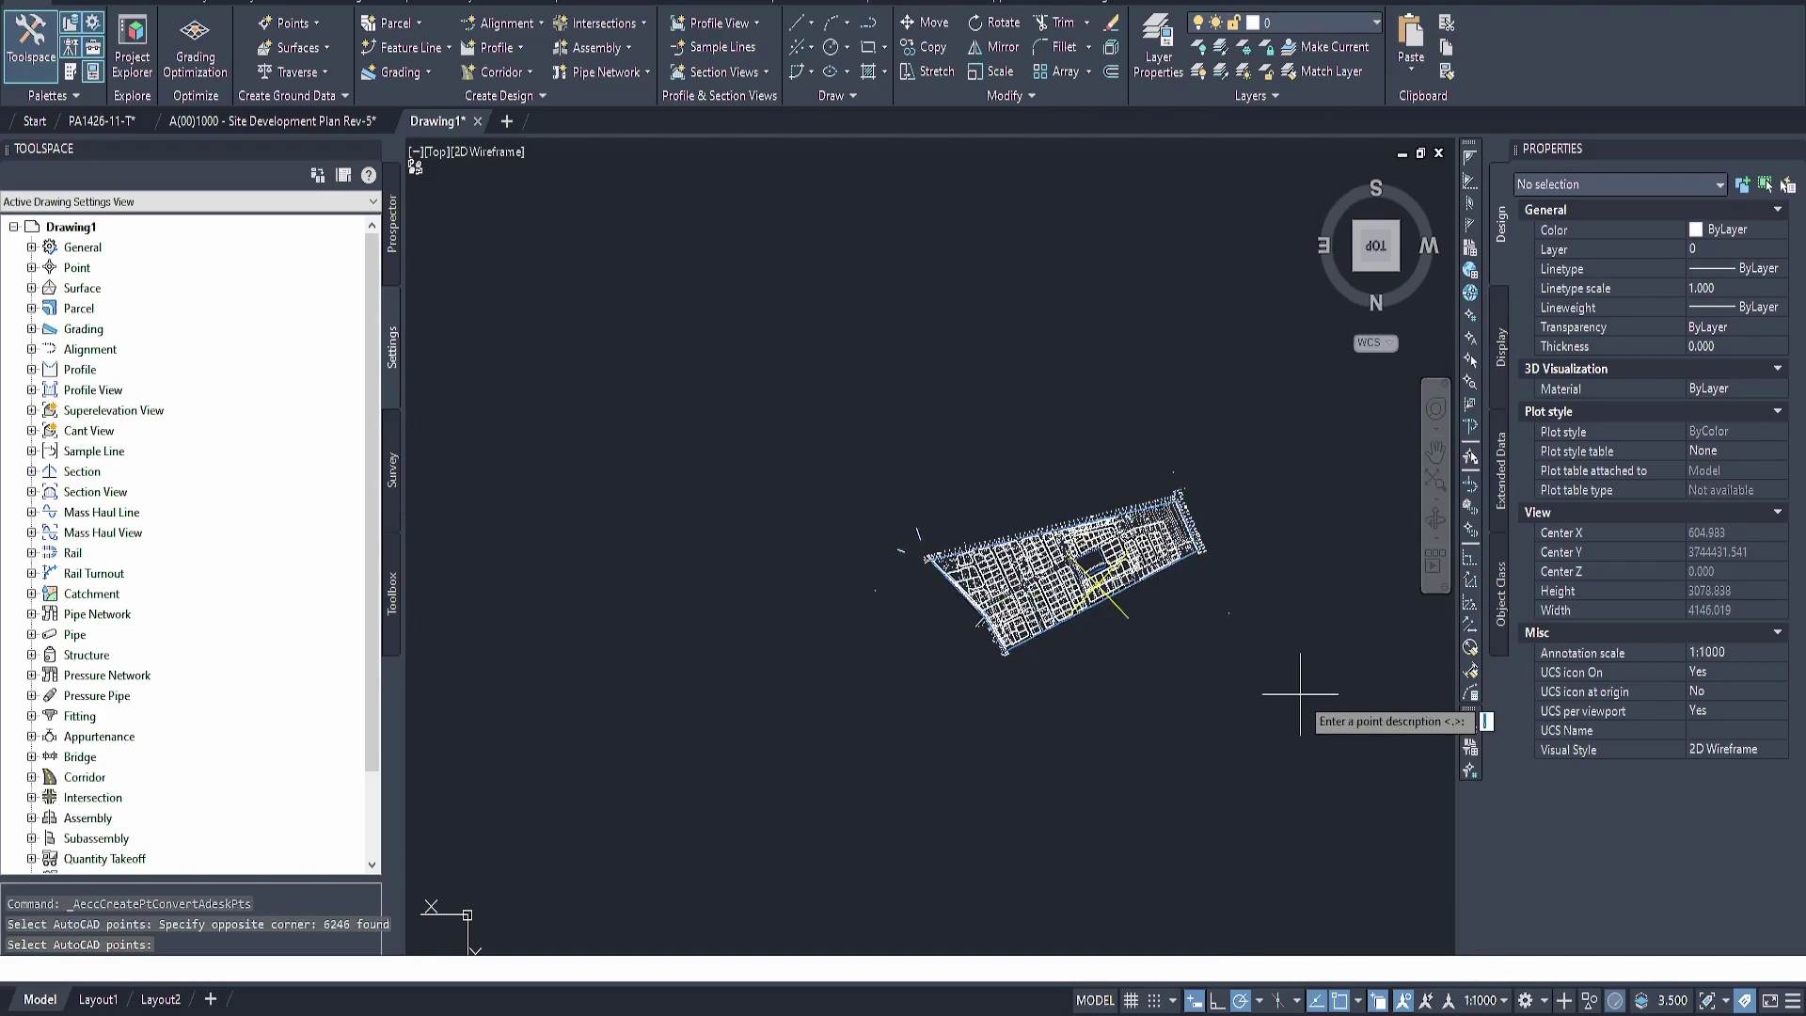
Accept the default point description "." for every selected point until all are converted to COGO points
{"action": "key", "text": "Return"}
{"action": "scroll", "coordinate": [1102, 585], "scroll_direction": "up", "scroll_amount": 8}
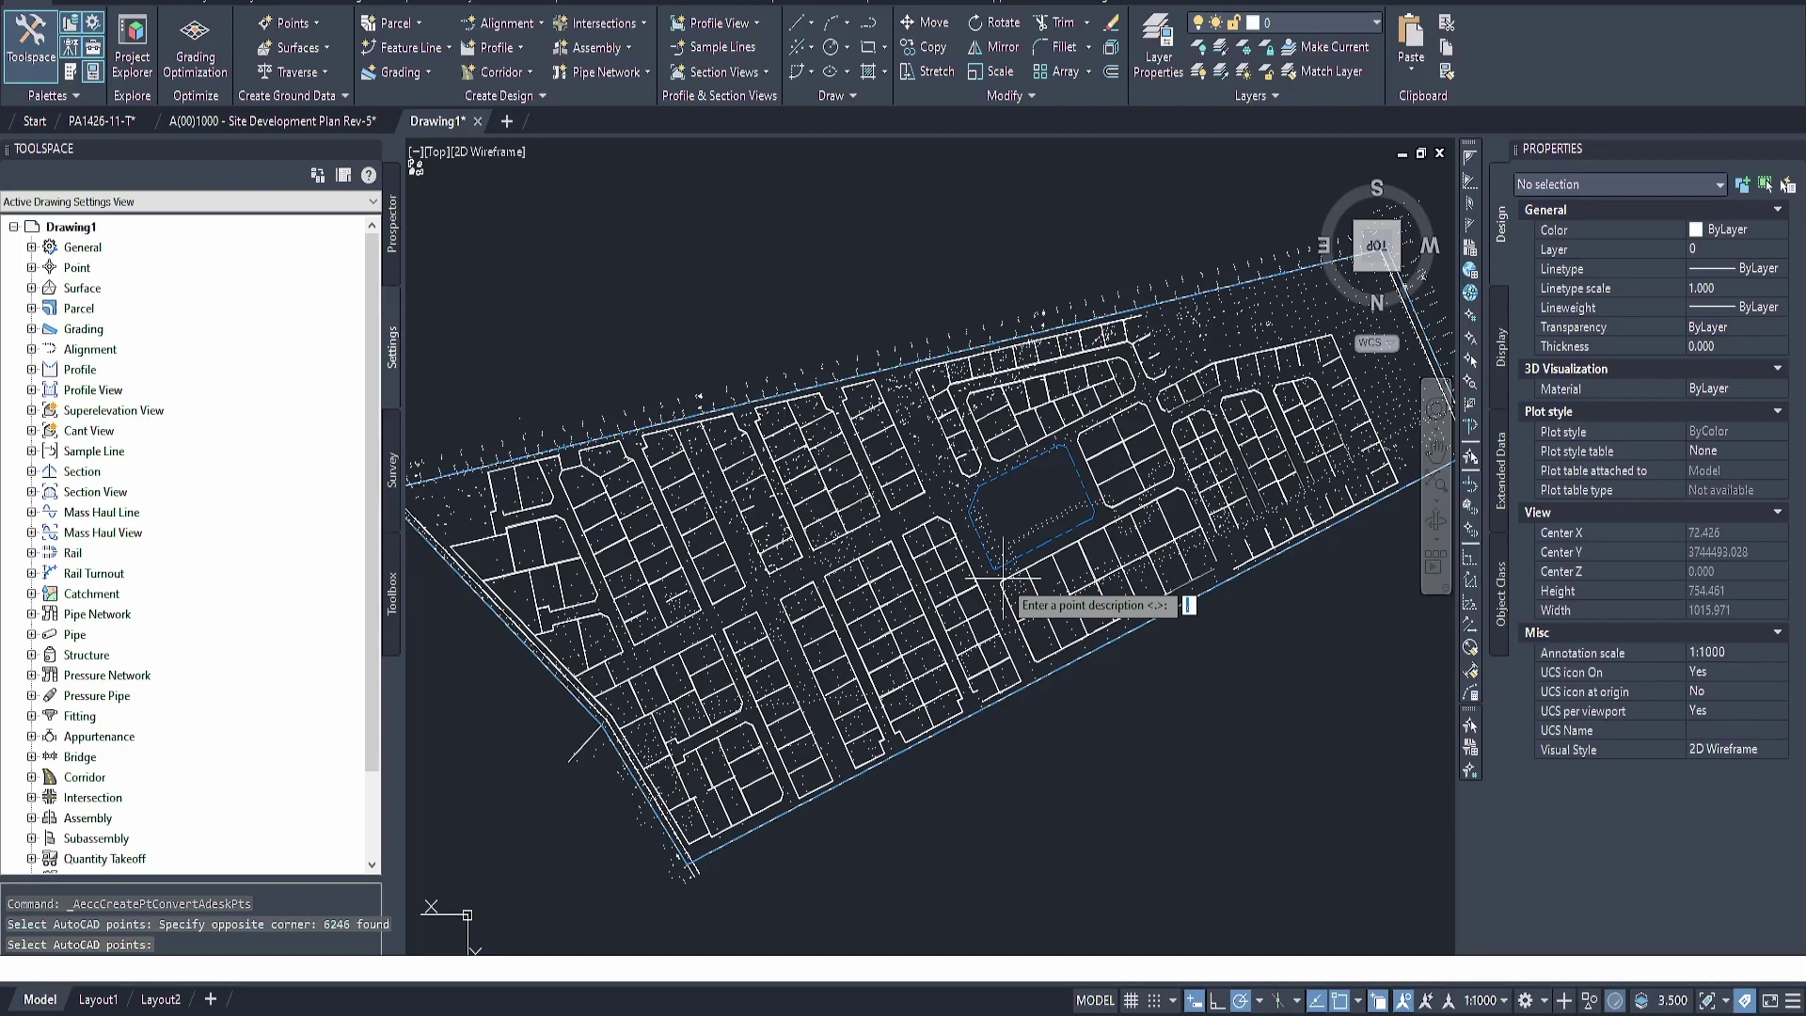
{"action": "key", "text": "Return"}
{"action": "key", "text": "Return"}
{"action": "key", "text": "Return"}
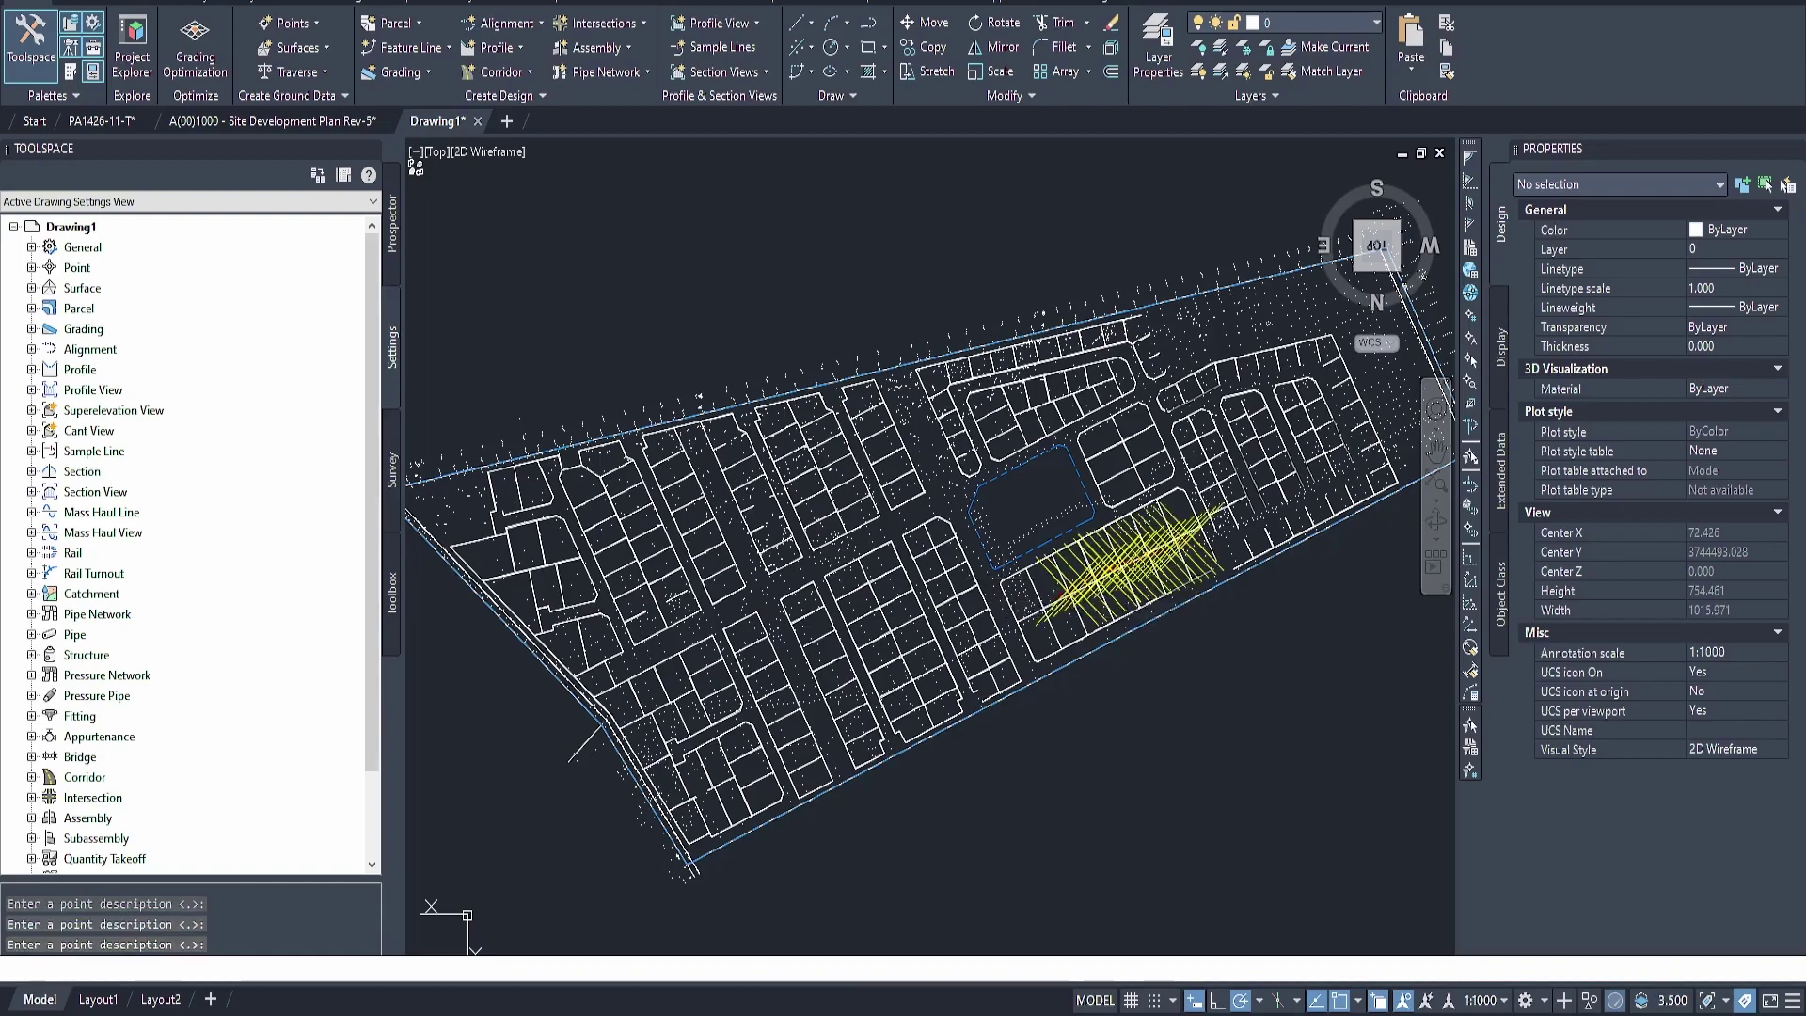
{"action": "key", "text": "Return"}
{"action": "key", "text": "Return"}
{"action": "key", "text": "Return"}
{"action": "key", "text": "Return"}
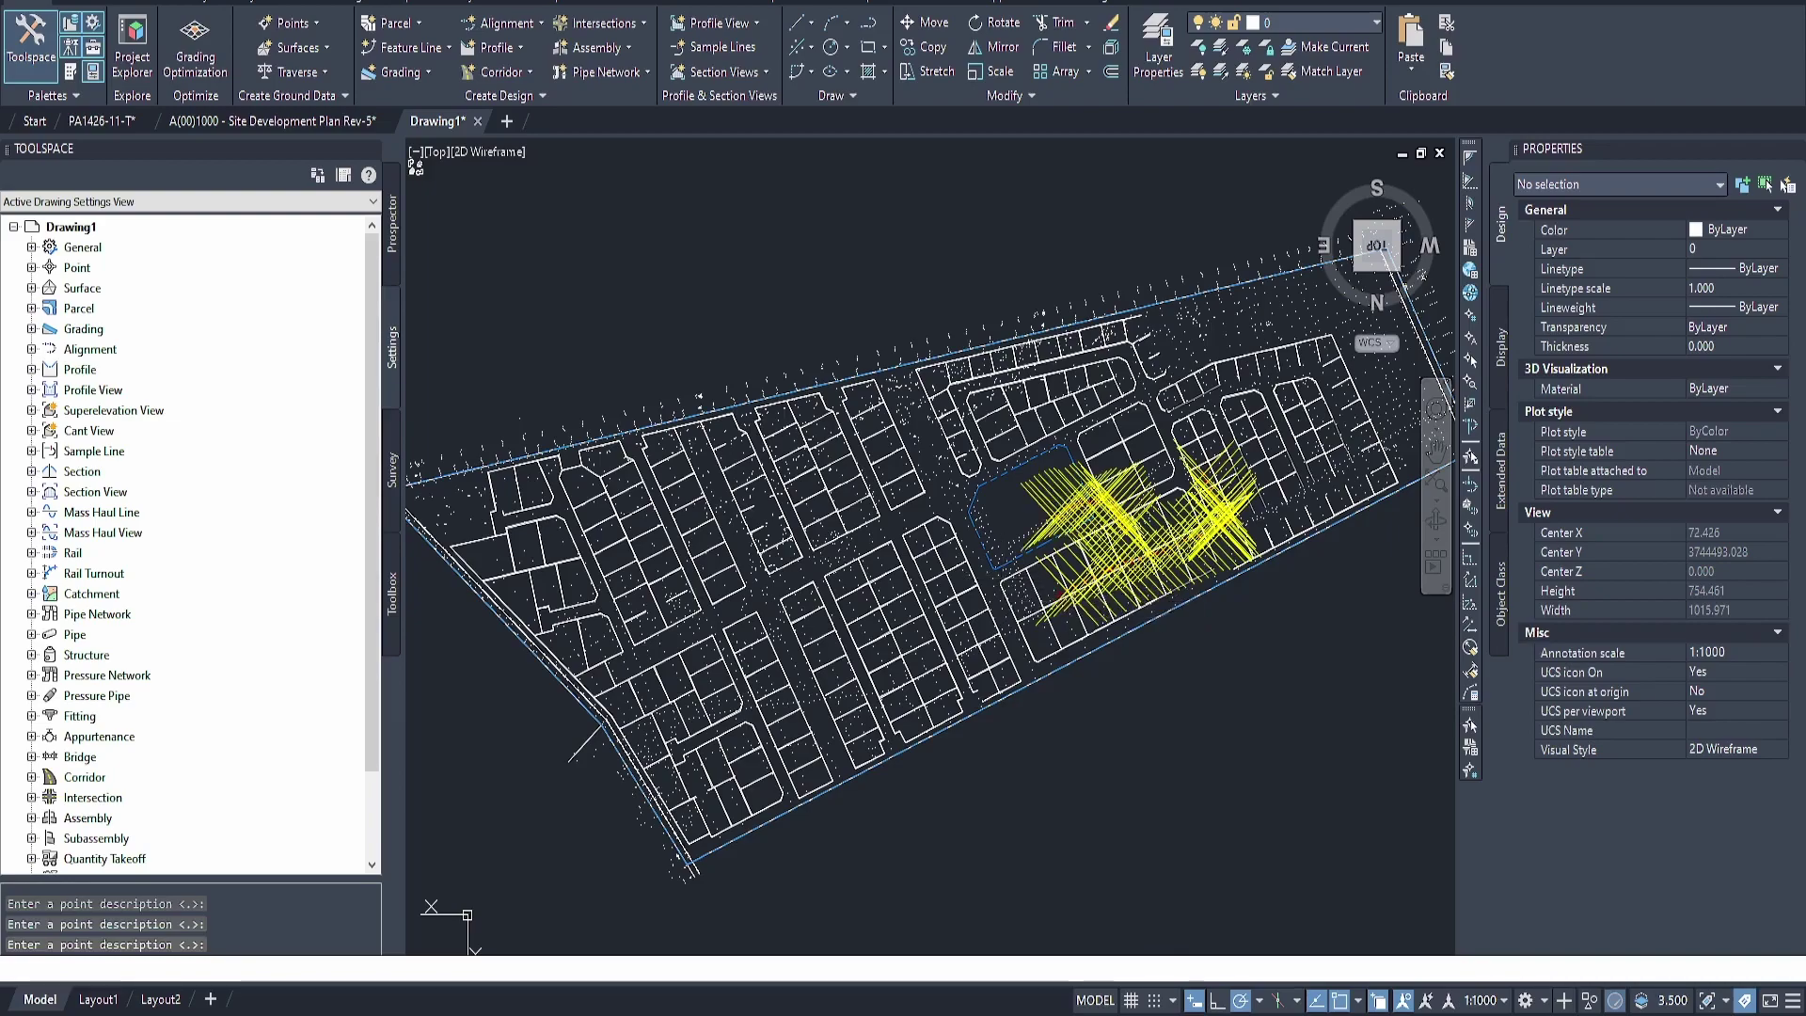
{"action": "key", "text": "Return"}
{"action": "key", "text": "Return"}
{"action": "key", "text": "Return"}
{"action": "key", "text": "Return"}
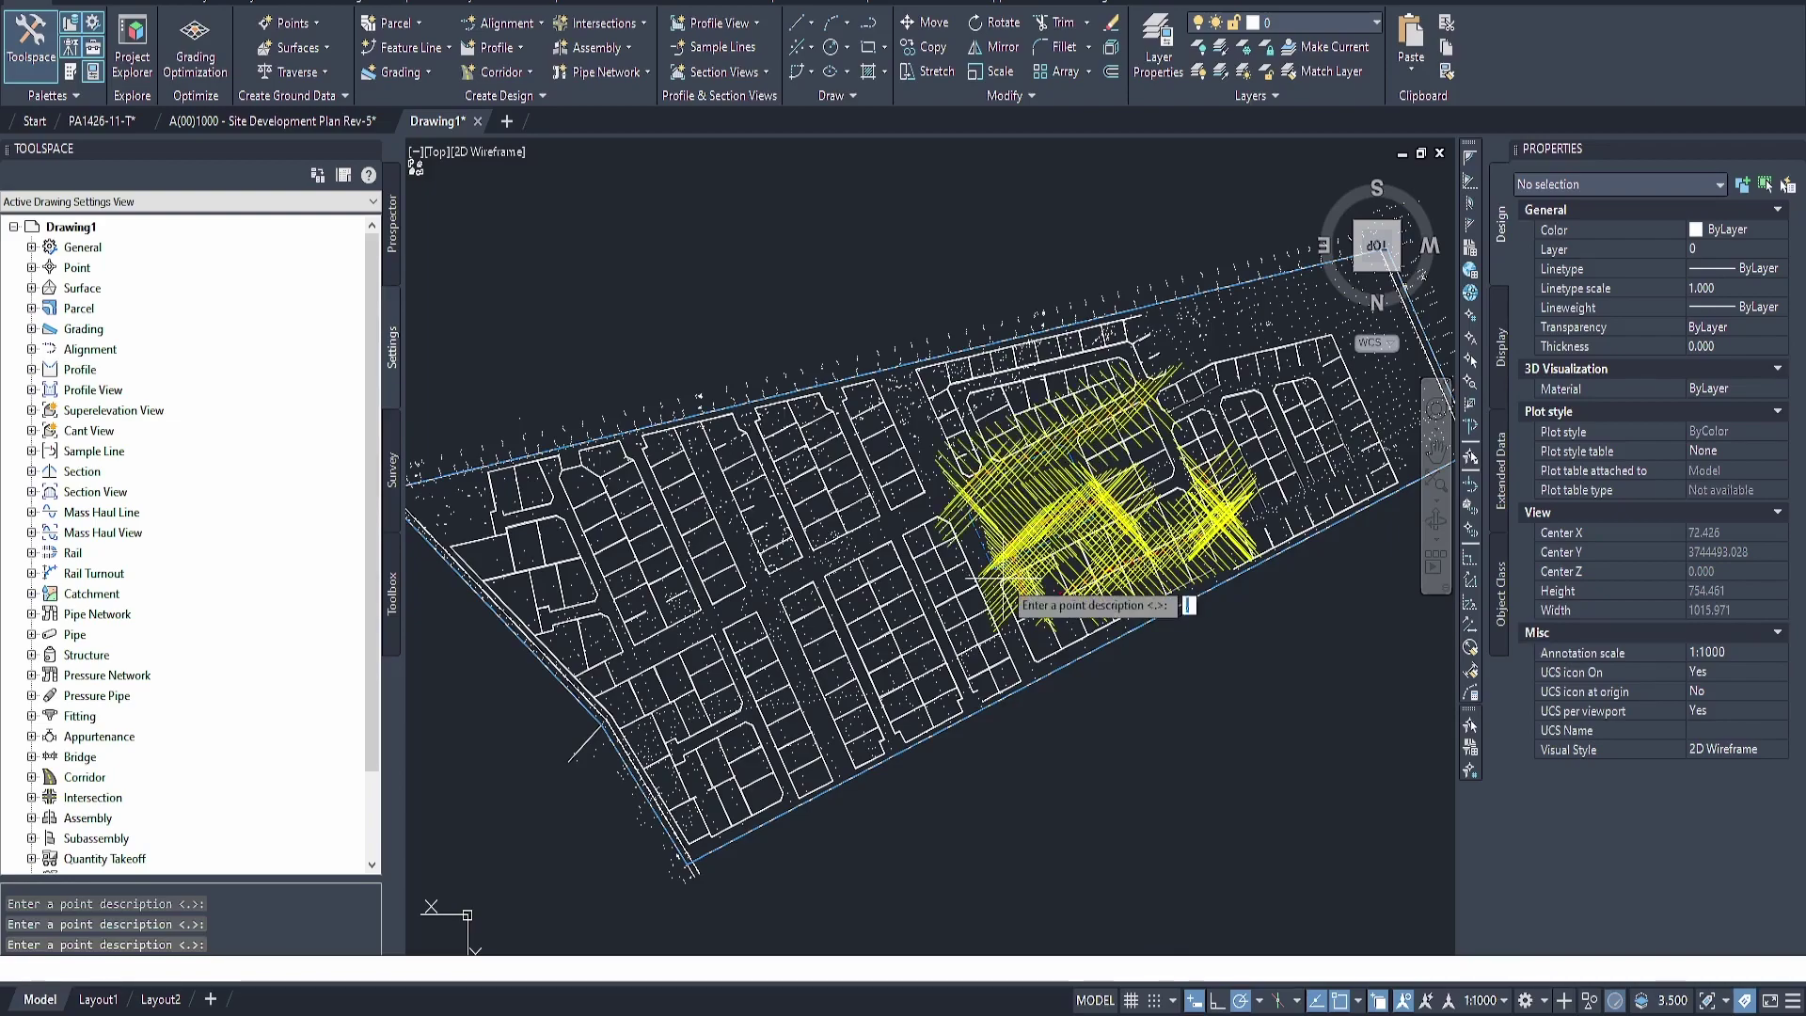
{"action": "key", "text": "Return"}
{"action": "key", "text": "Return"}
{"action": "key", "text": "Return"}
{"action": "key", "text": "Return"}
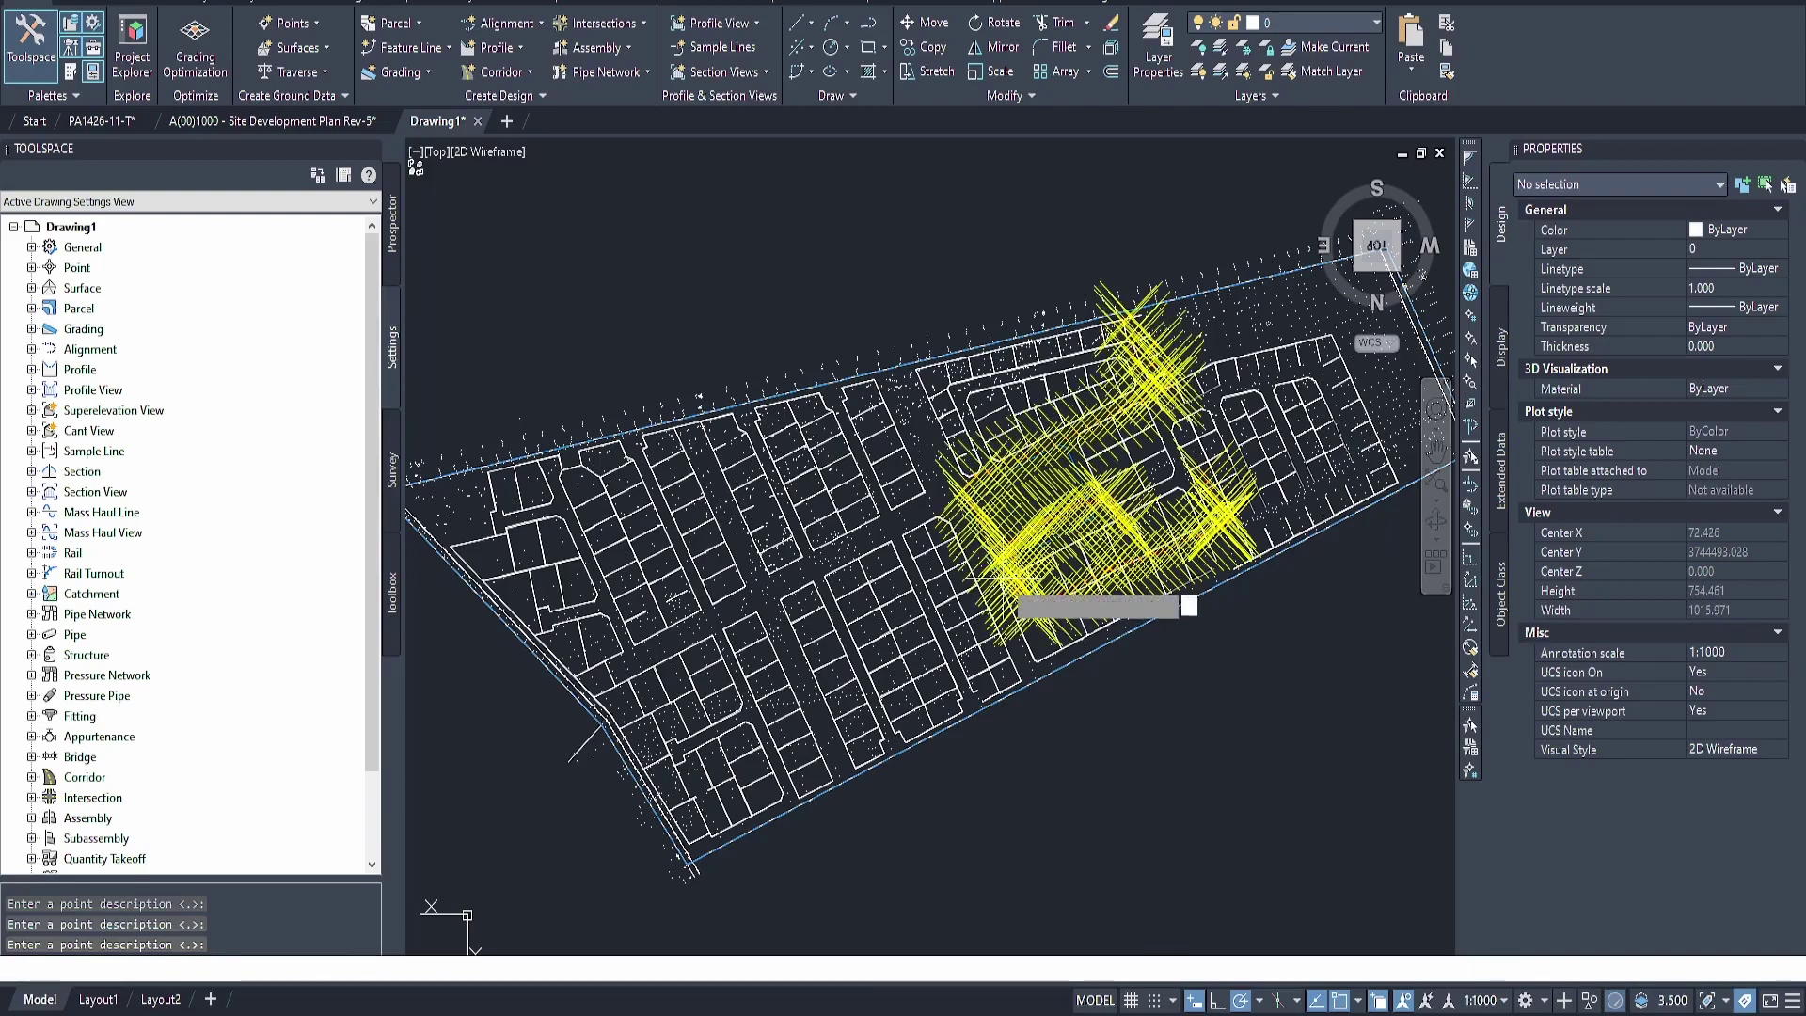
{"action": "key", "text": "Return"}
{"action": "key", "text": "Return"}
{"action": "key", "text": "Return"}
{"action": "key", "text": "Return"}
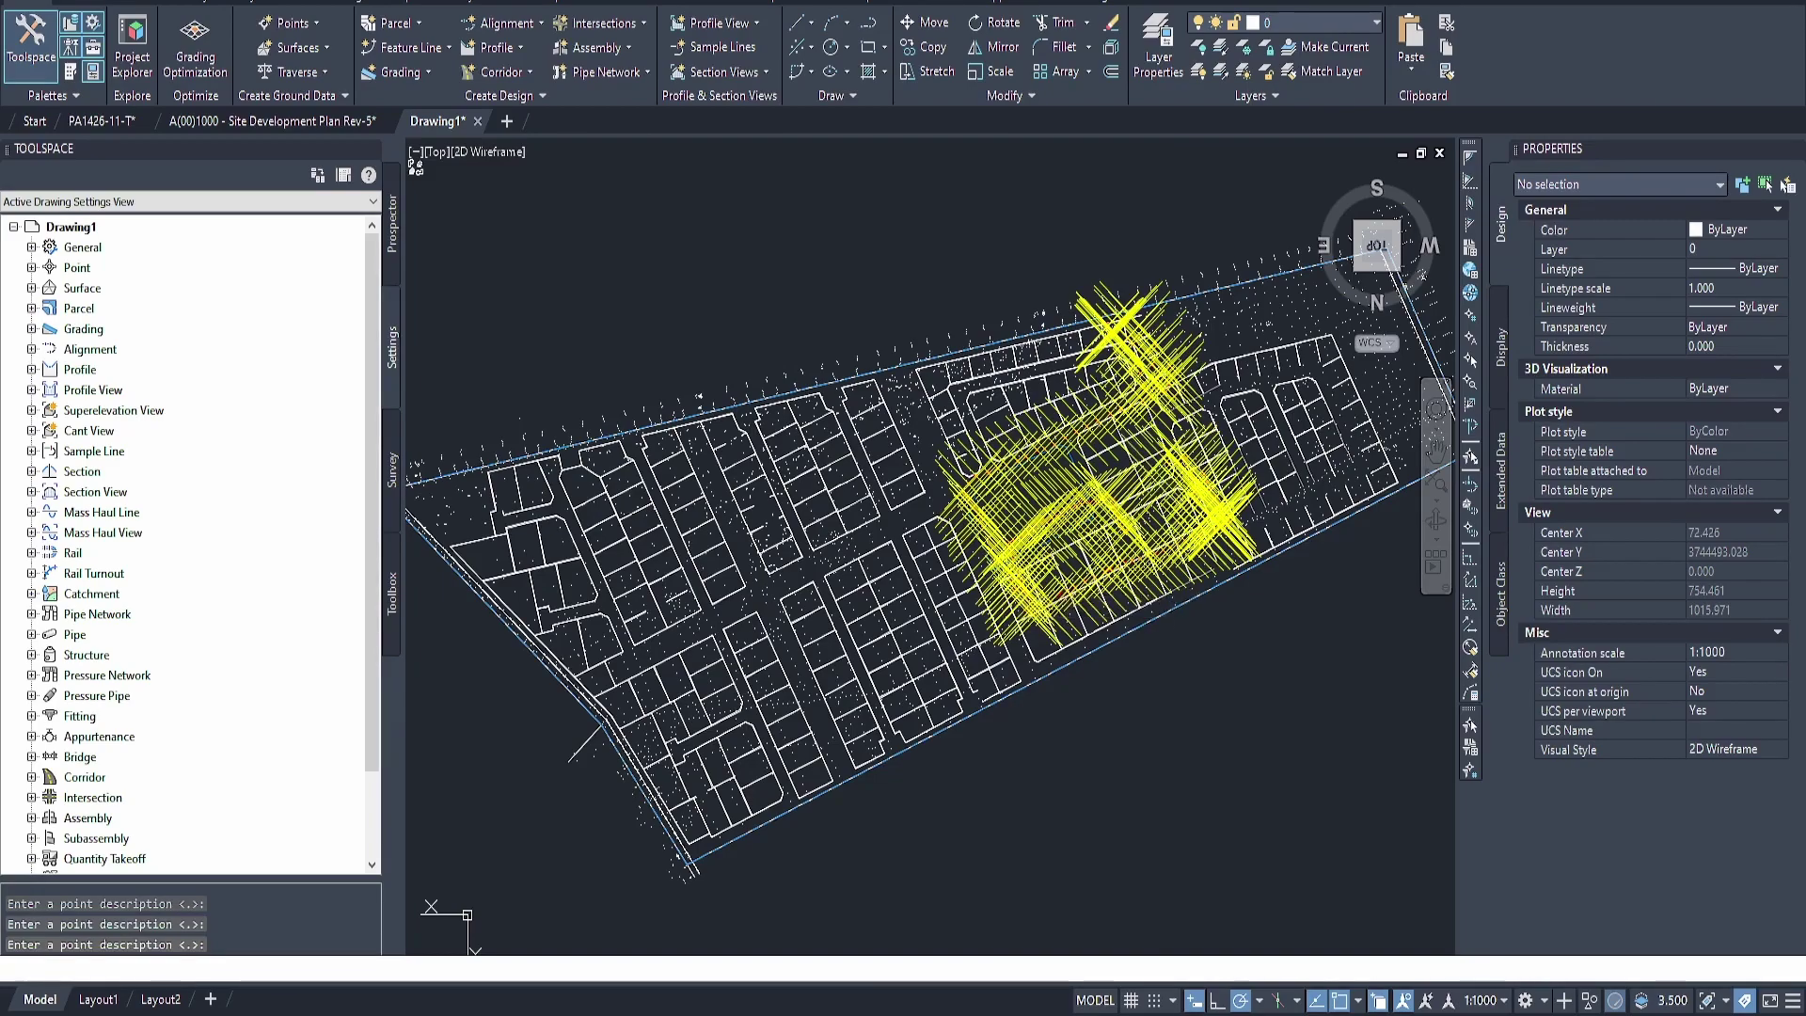
{"action": "key", "text": "Return"}
{"action": "key", "text": "Return"}
{"action": "key", "text": "Return"}
{"action": "key", "text": "Return"}
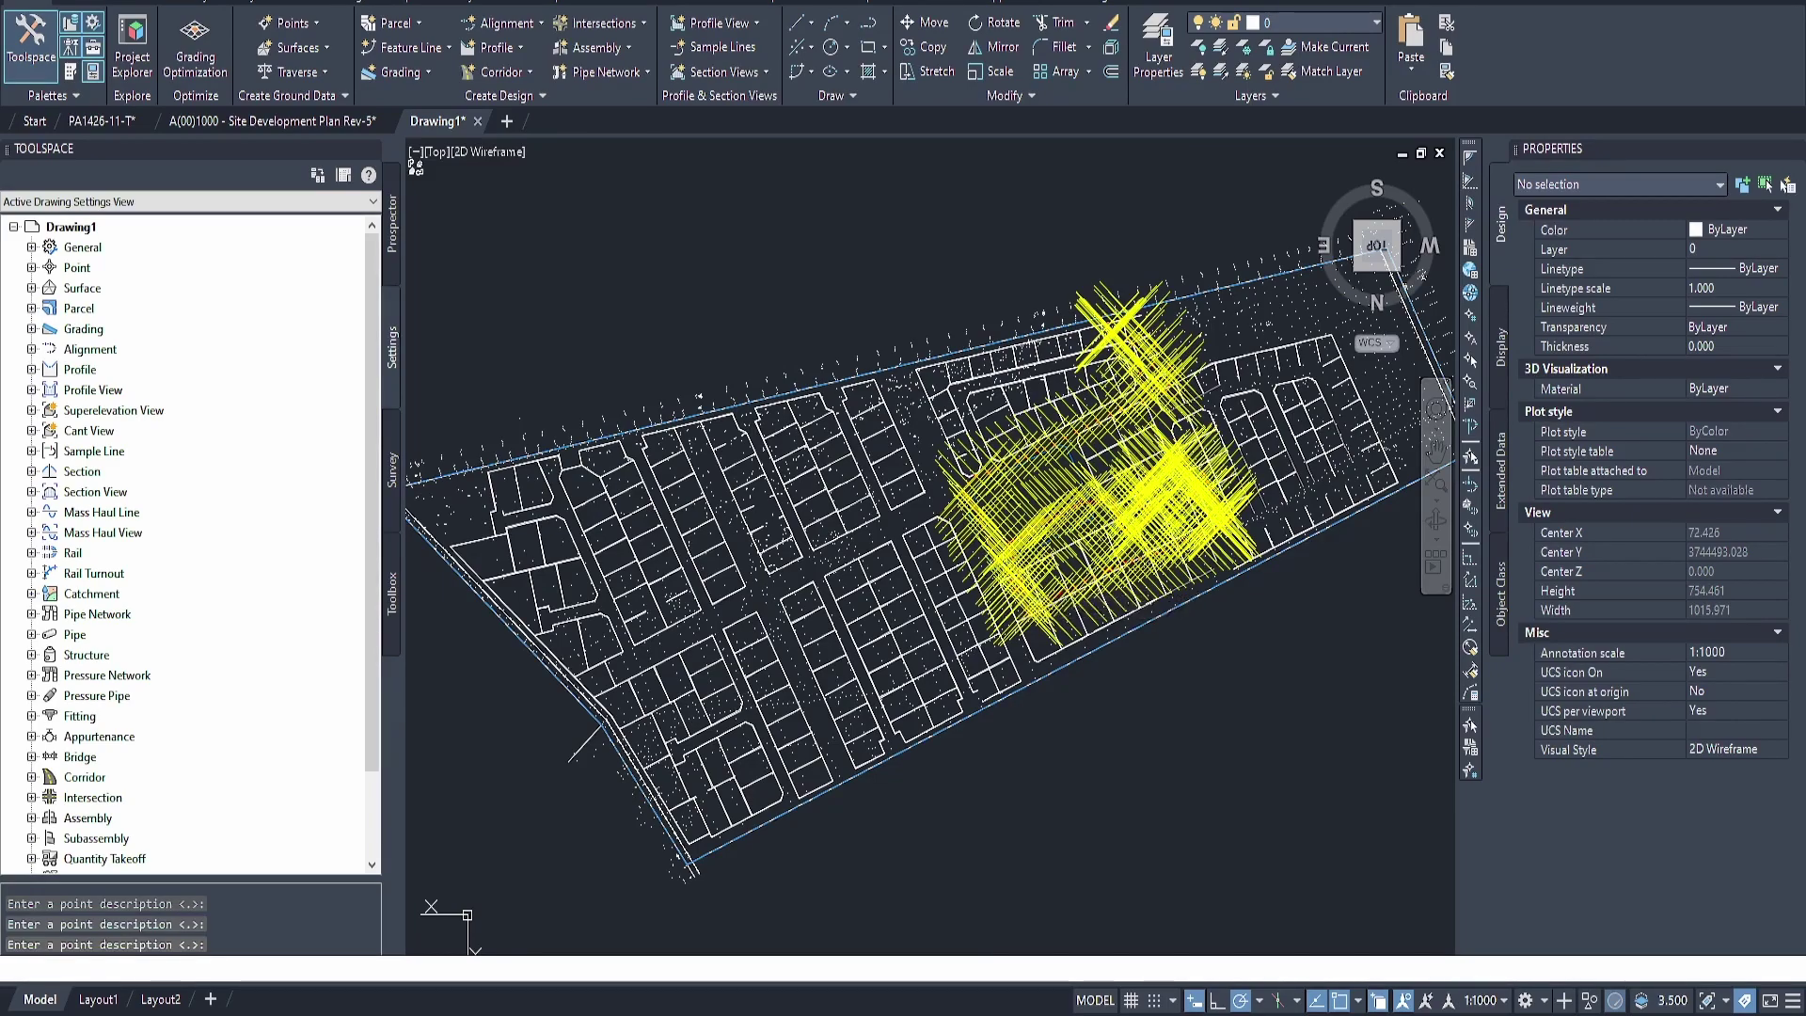
{"action": "key", "text": "Return"}
{"action": "key", "text": "Return"}
{"action": "key", "text": "Return"}
{"action": "key", "text": "Return"}
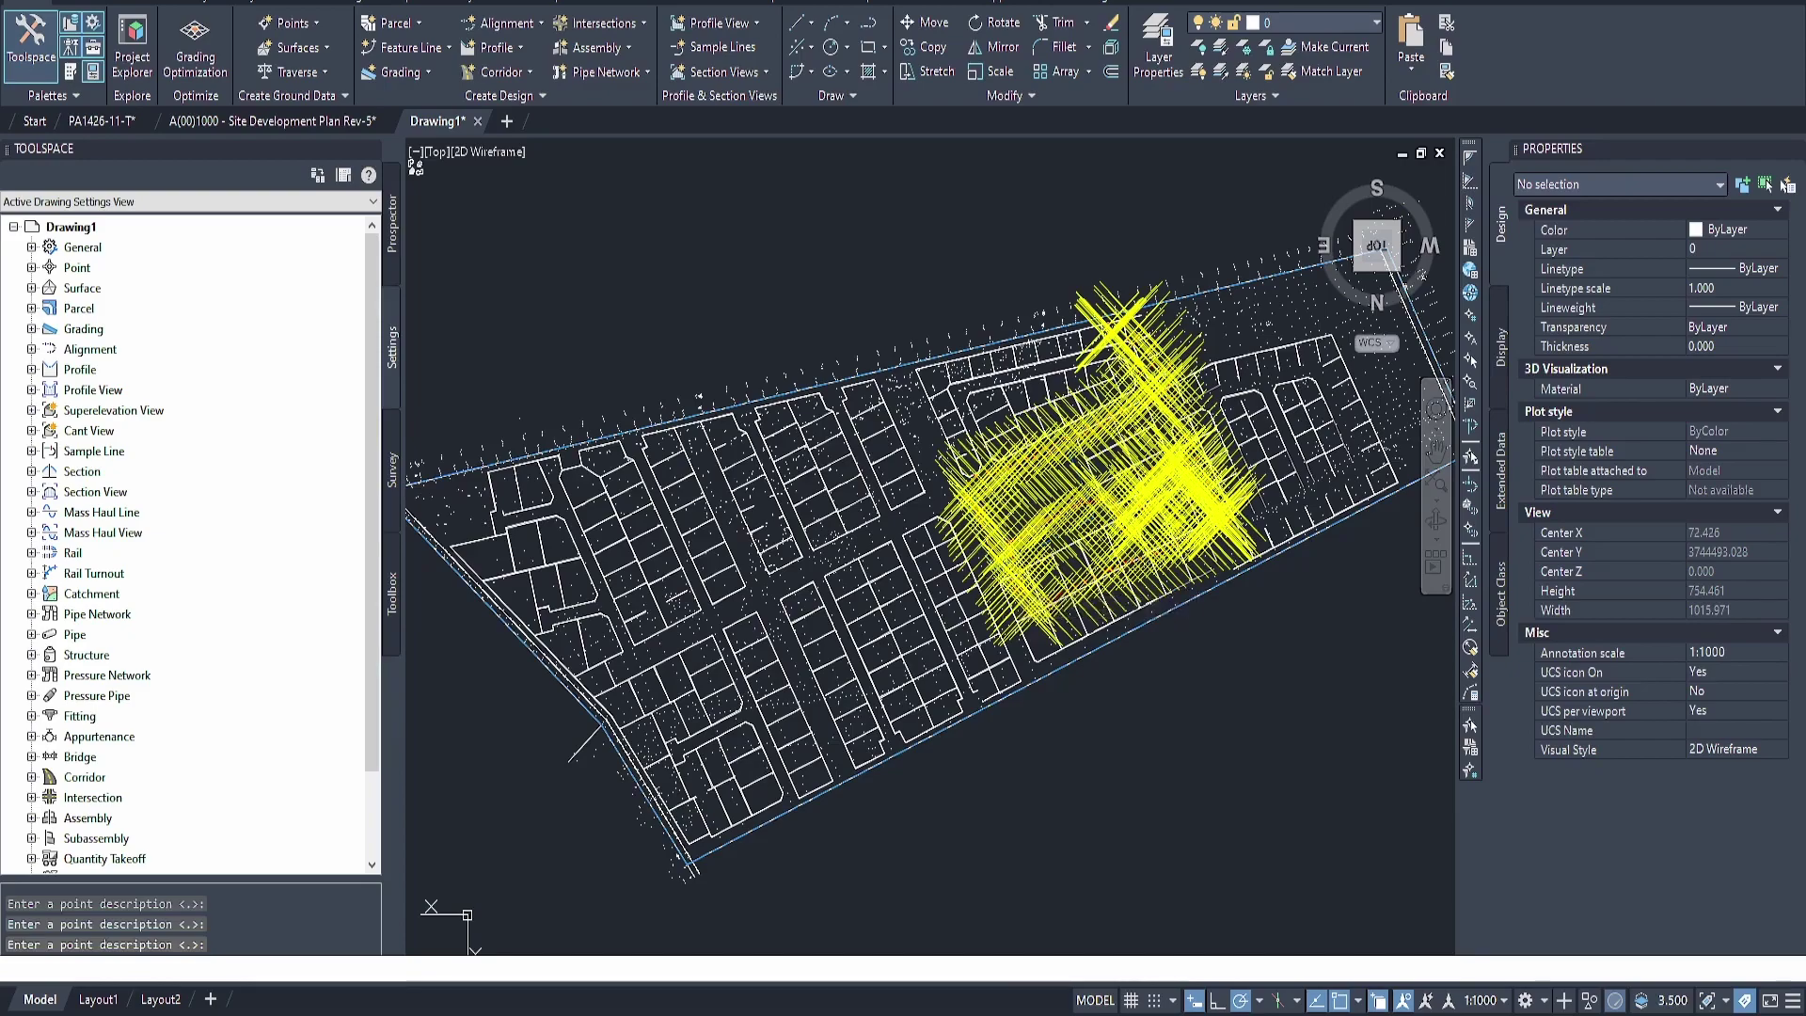
{"action": "key", "text": "Return"}
{"action": "key", "text": "Return"}
{"action": "key", "text": "Return"}
{"action": "key", "text": "Return"}
{"action": "key", "text": "Return"}
{"action": "key", "text": "Return"}
{"action": "key", "text": "Return"}
{"action": "key", "text": "Return"}
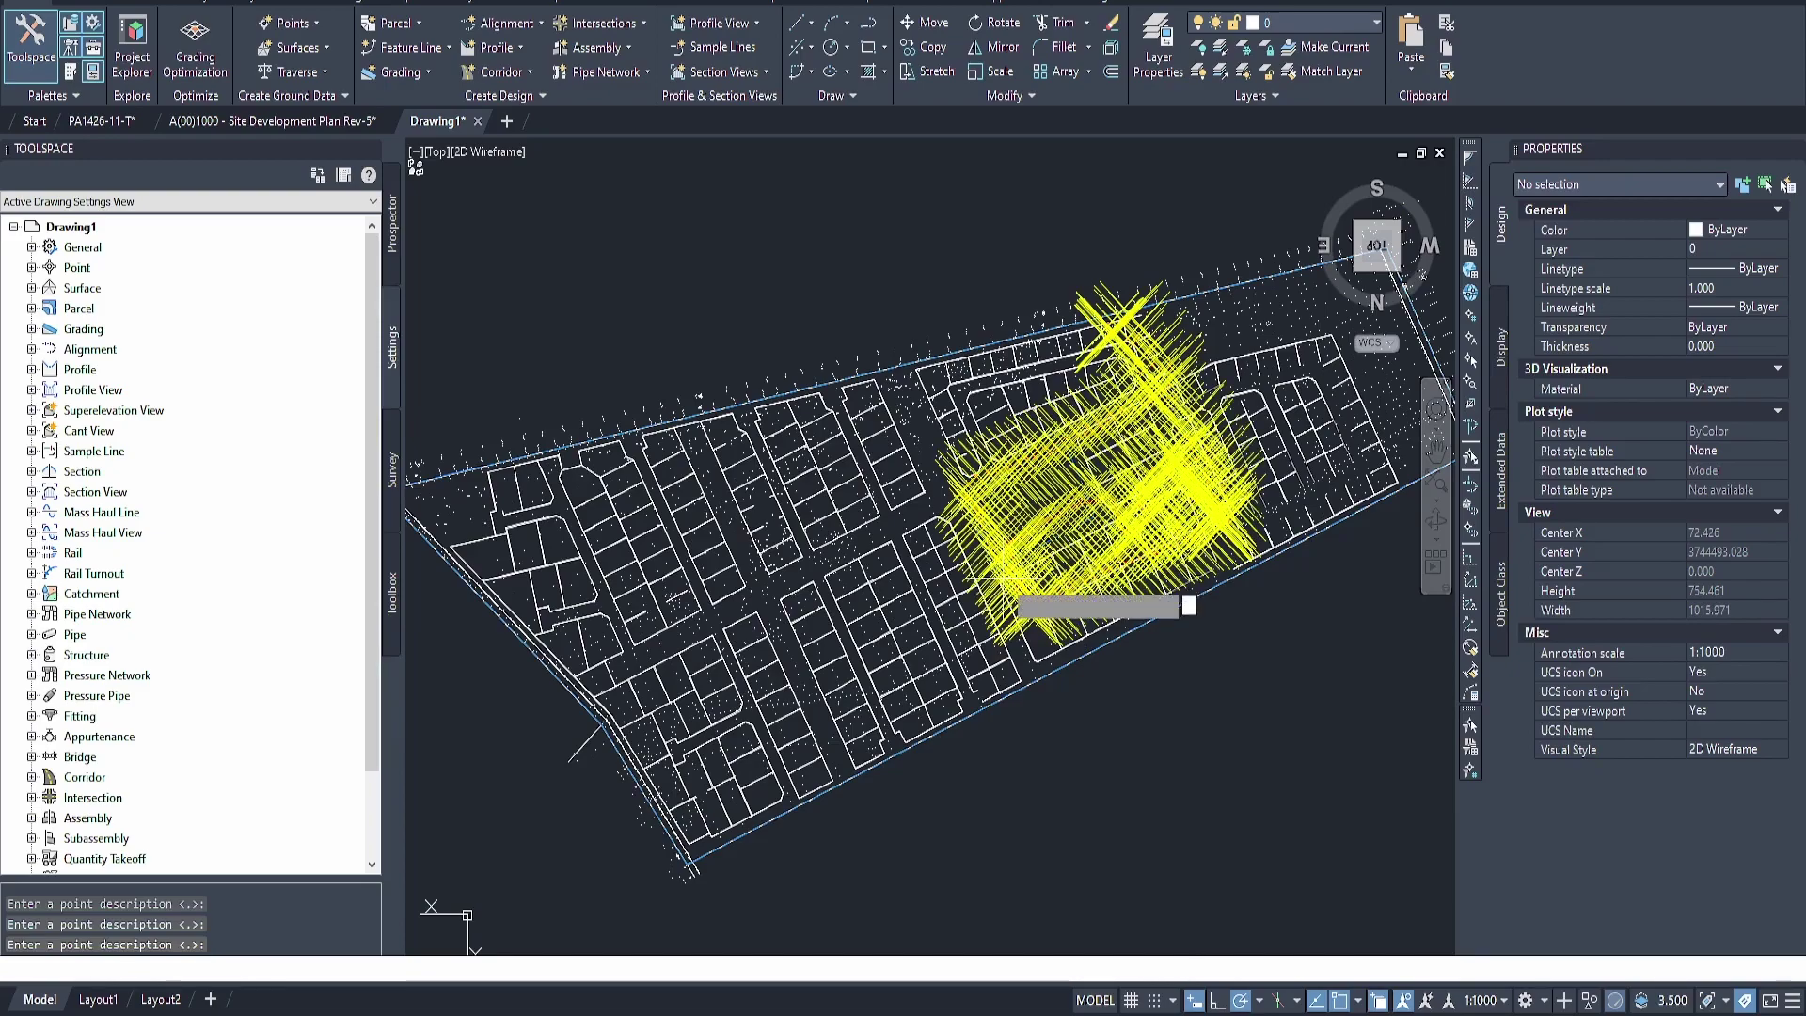
{"action": "key", "text": "Return"}
{"action": "key", "text": "Return"}
{"action": "key", "text": "Return"}
{"action": "key", "text": "Return"}
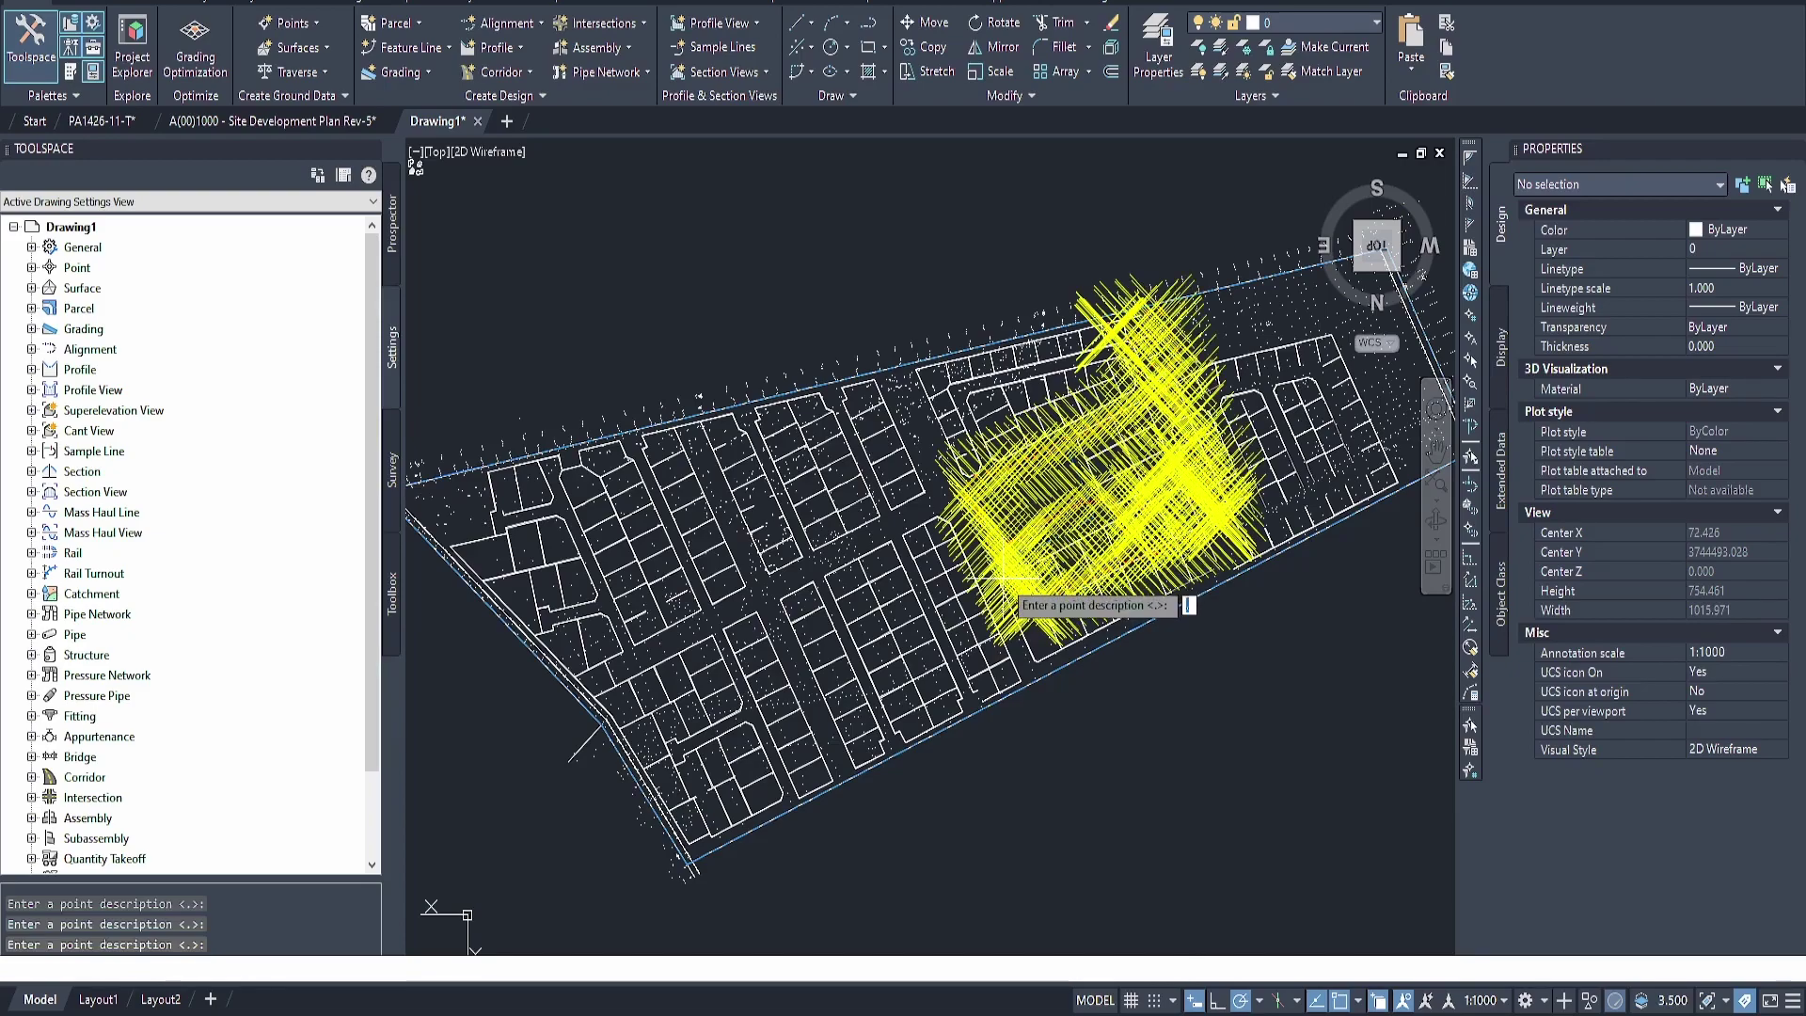
{"action": "key", "text": "Return"}
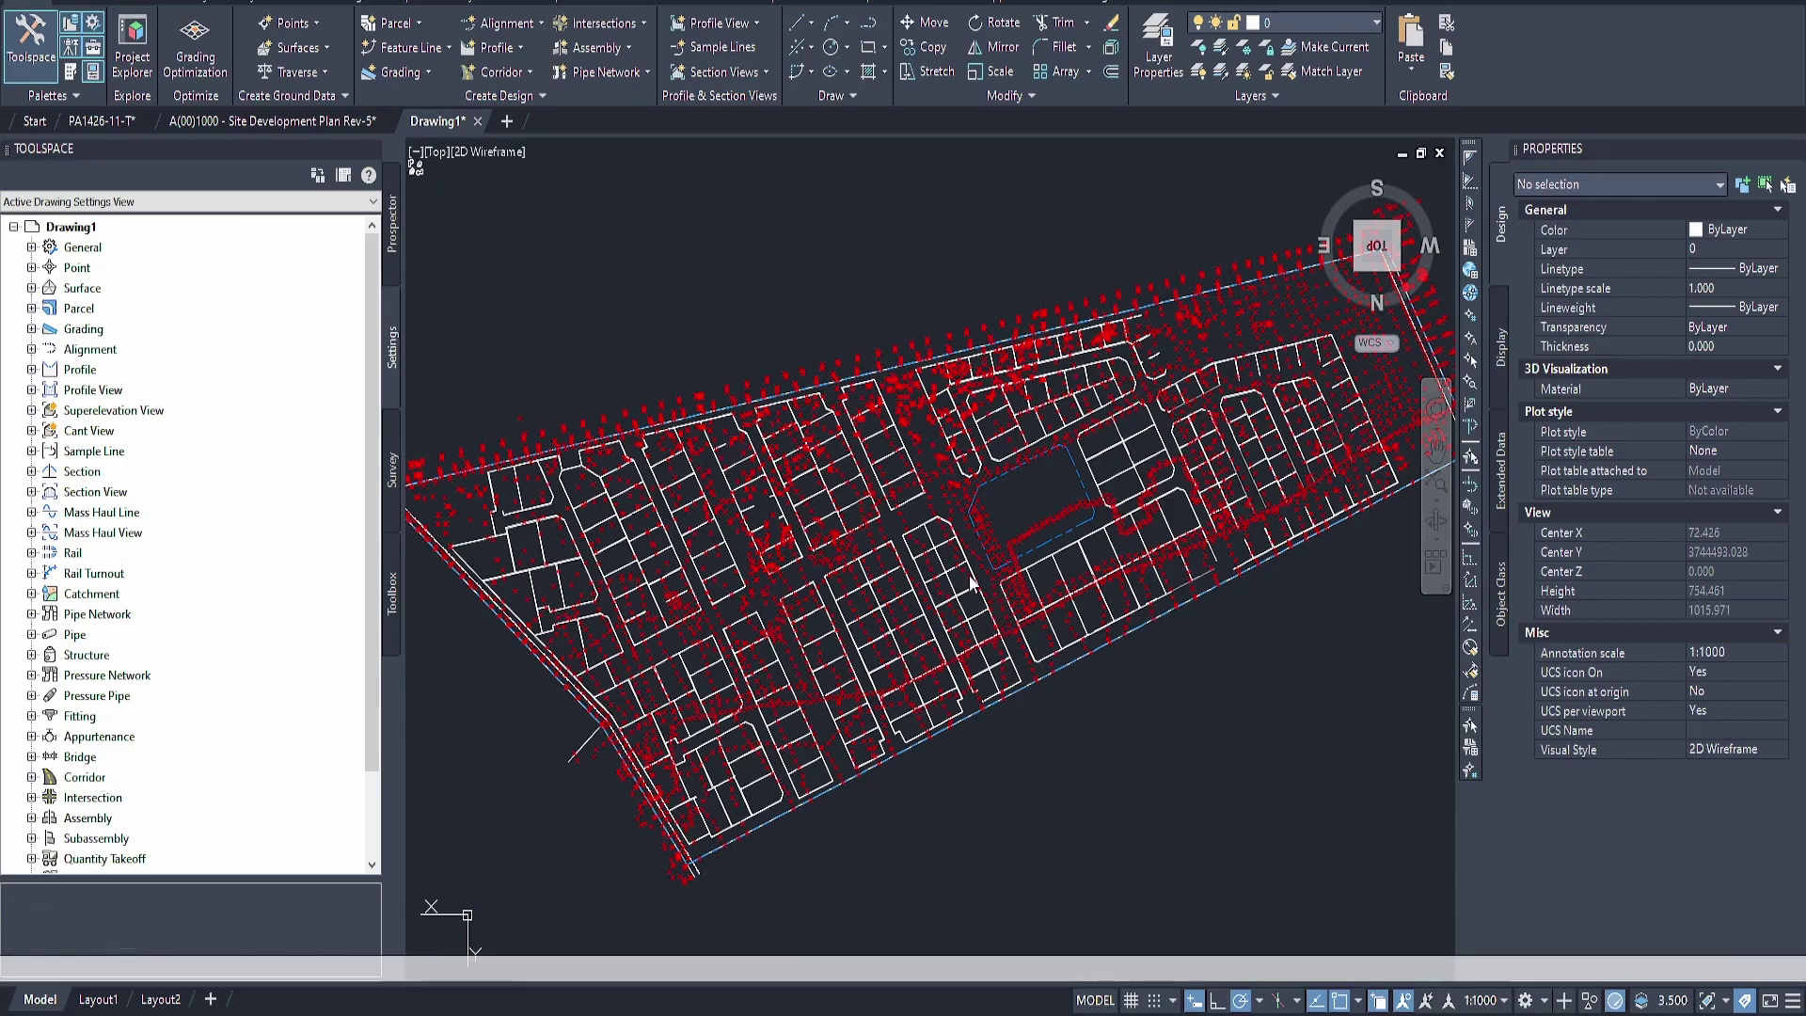
Check the properties of a converted COGO point inside the open area near the middle of the site
{"action": "left_click", "coordinate": [1046, 524]}
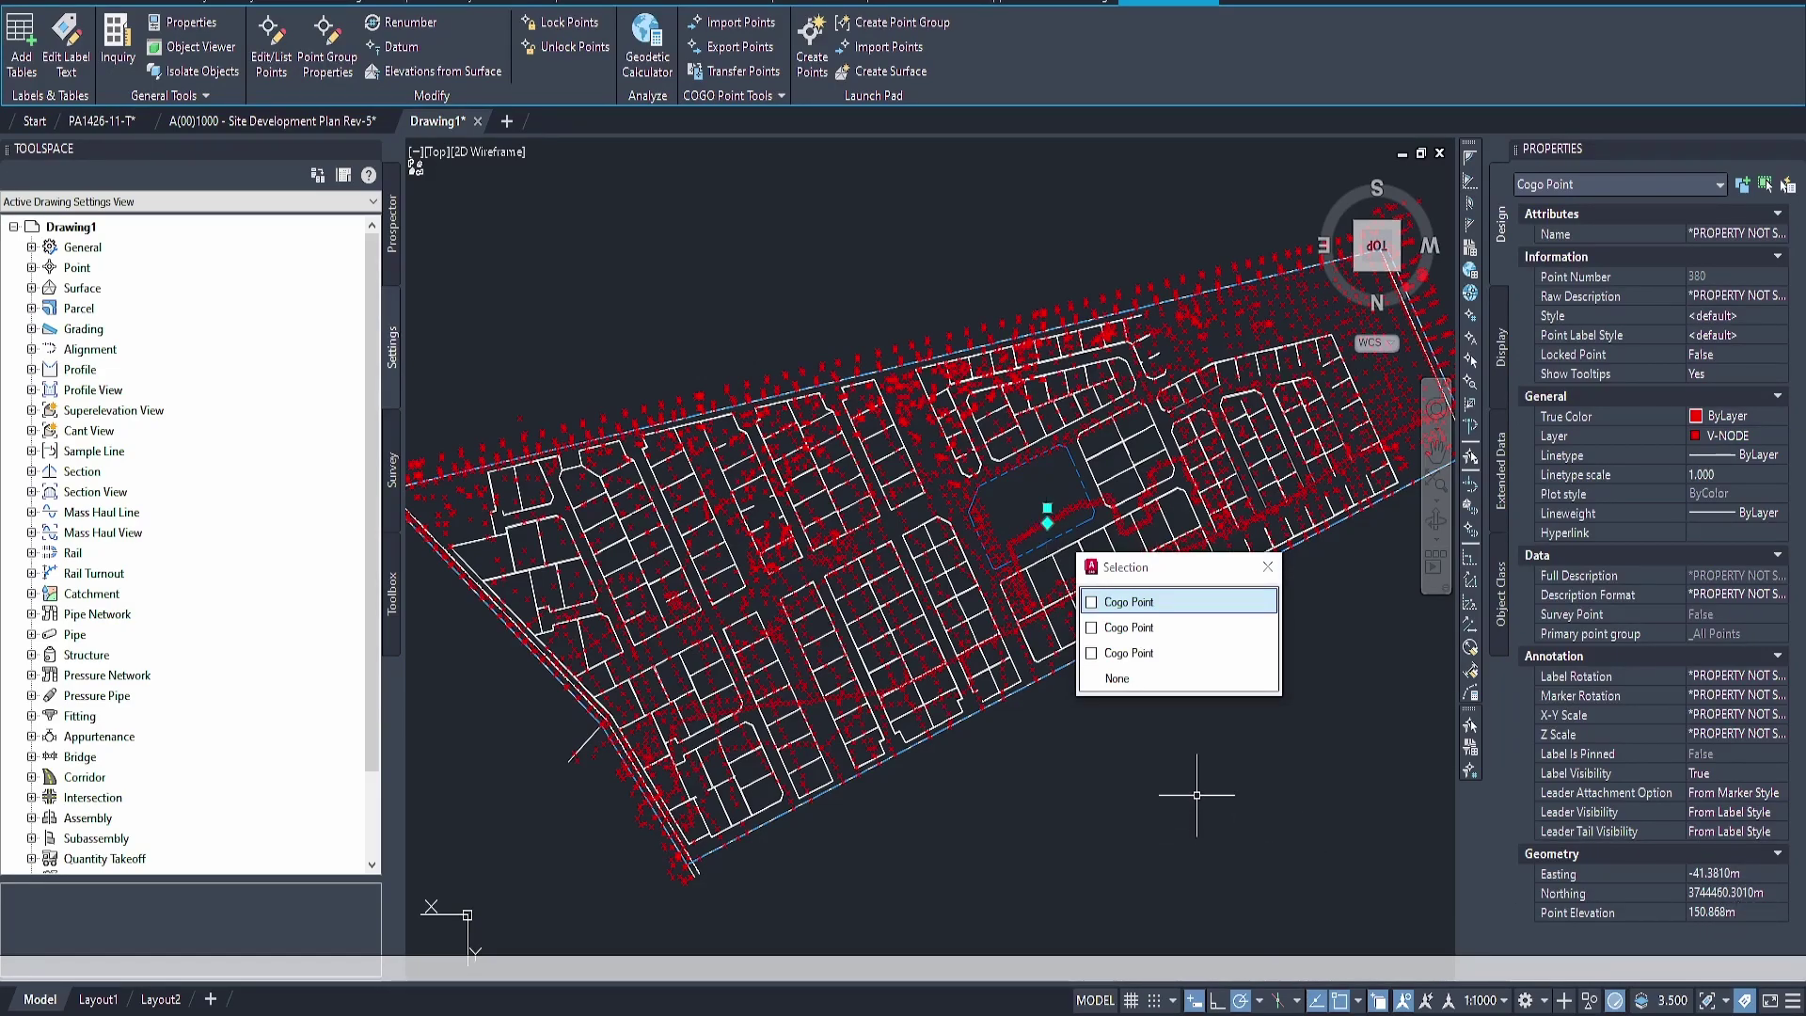
{"action": "key", "text": "Escape"}
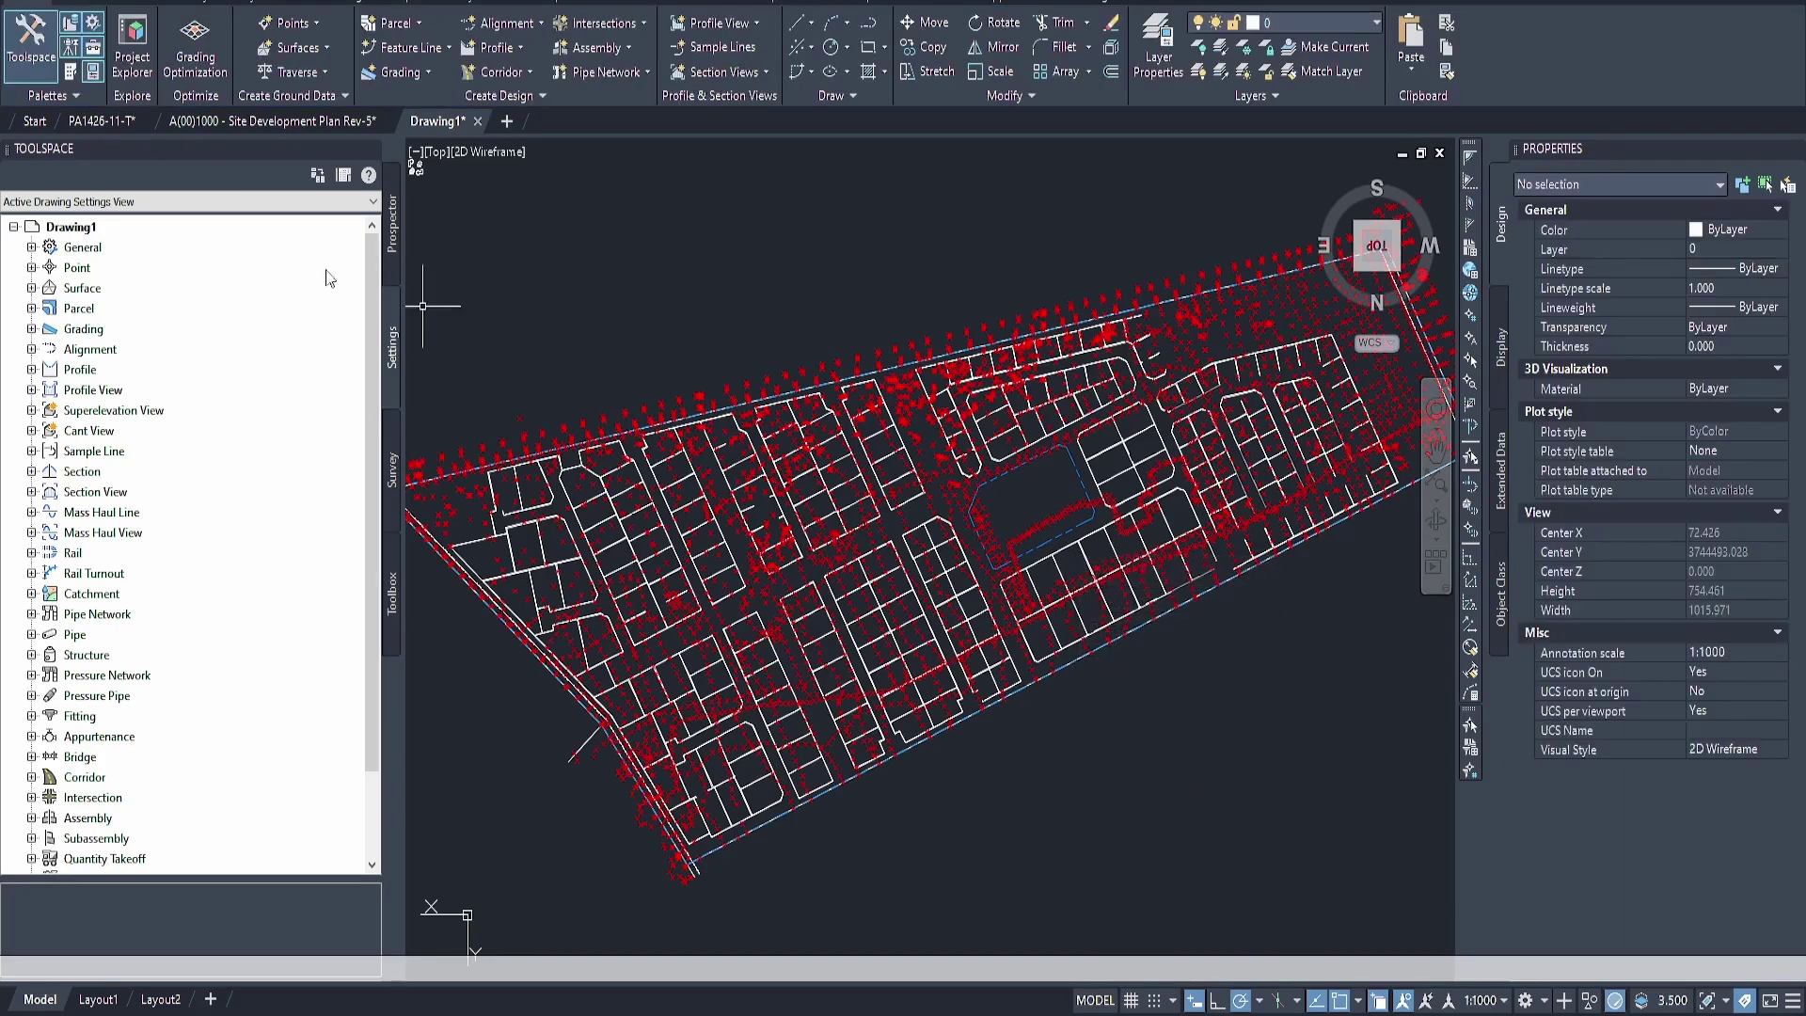
Set the point label style of the _All Points group to Elevation Only
{"action": "left_click", "coordinate": [393, 238]}
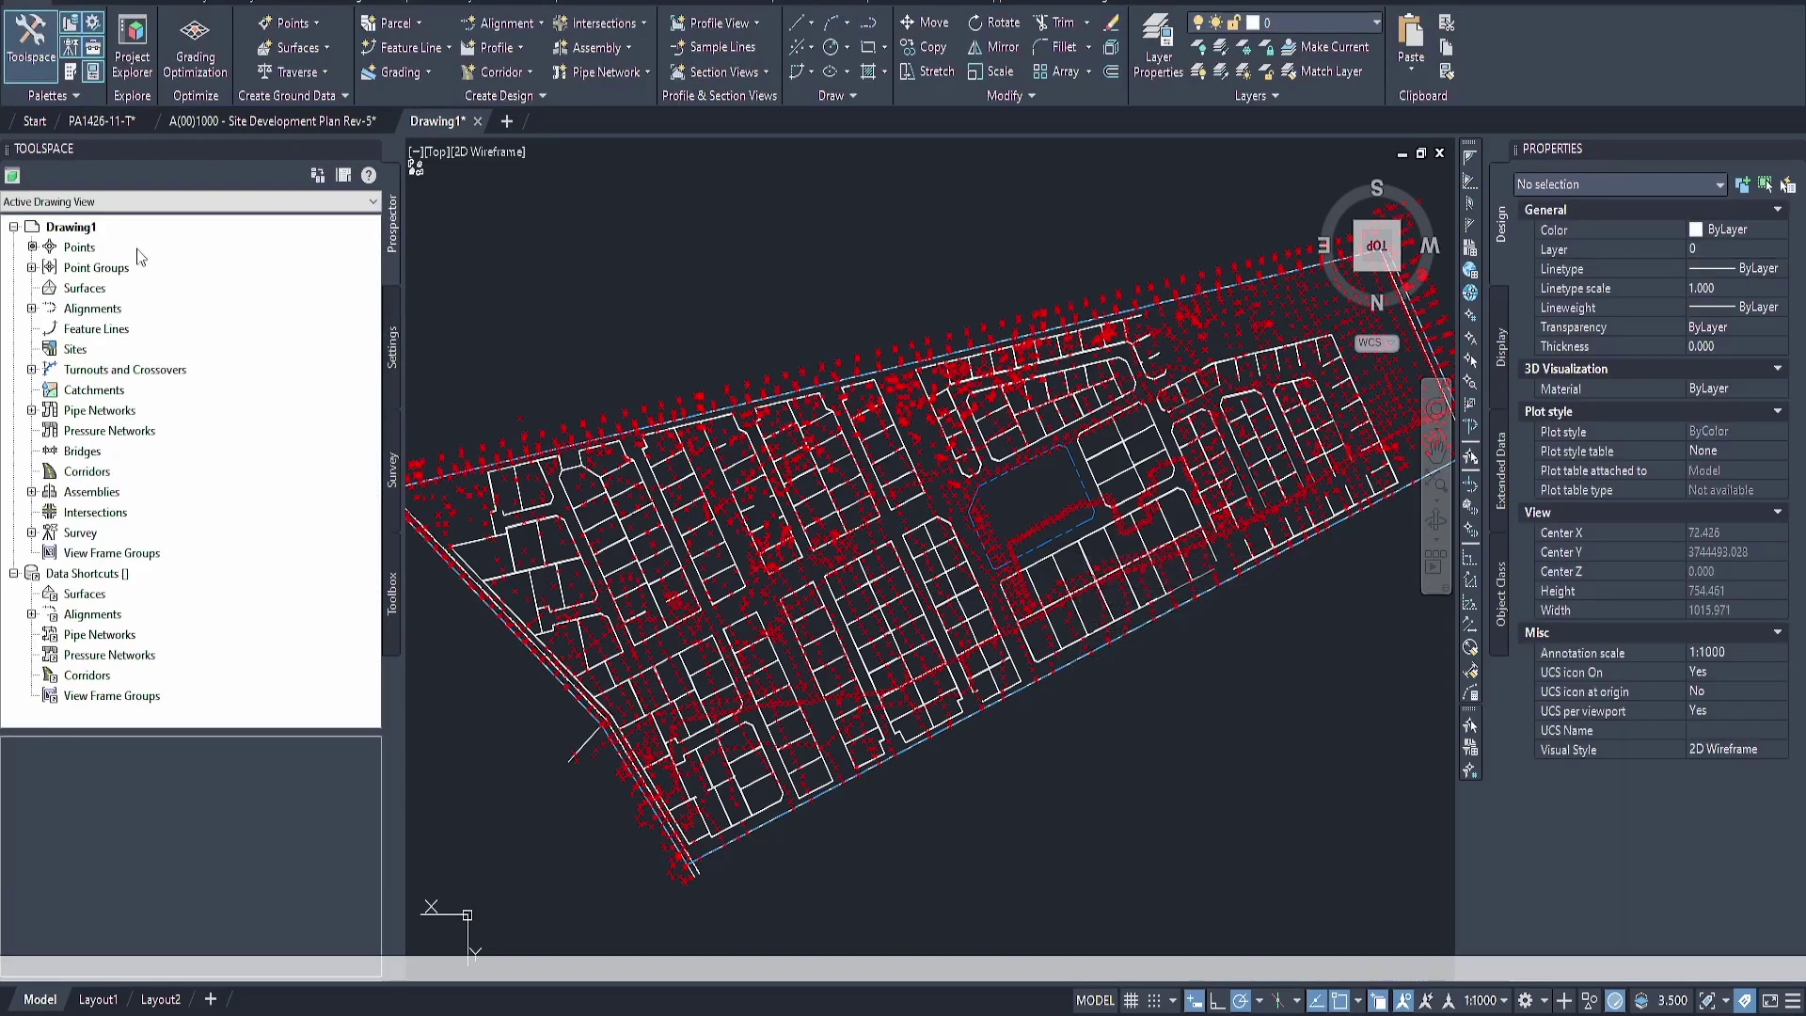
{"action": "left_click", "coordinate": [32, 268]}
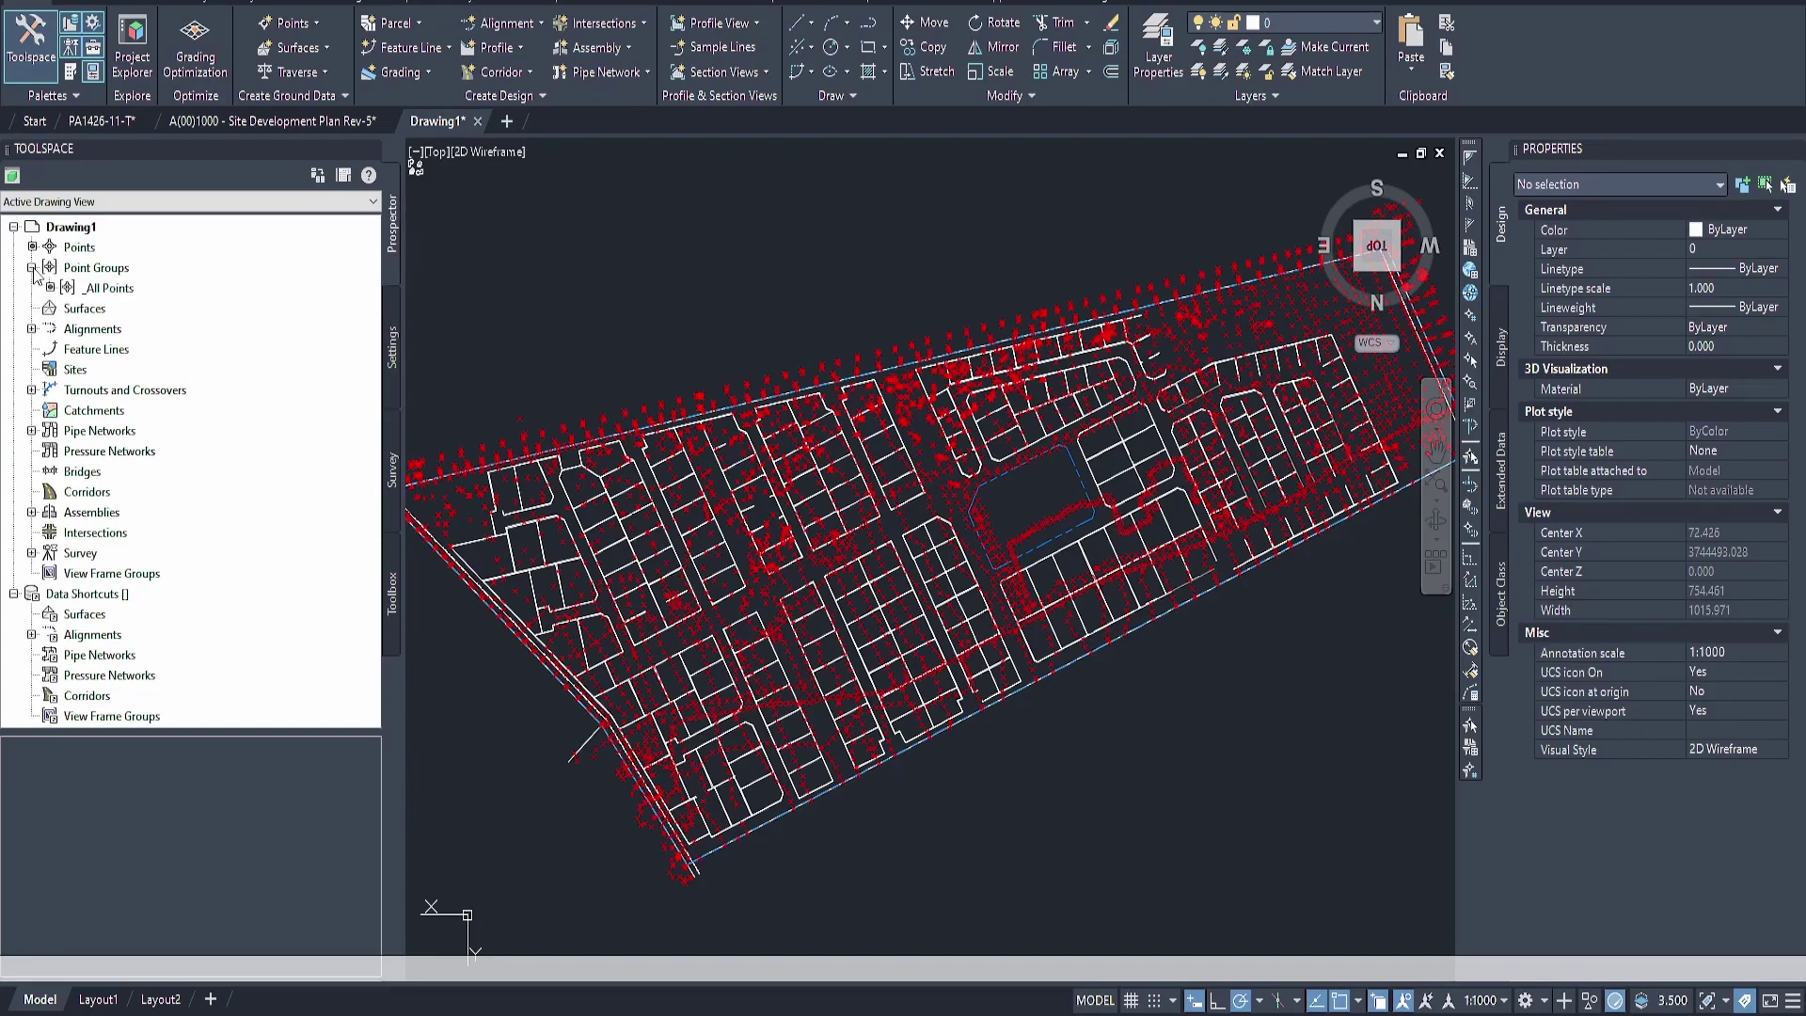
{"action": "right_click", "coordinate": [127, 292]}
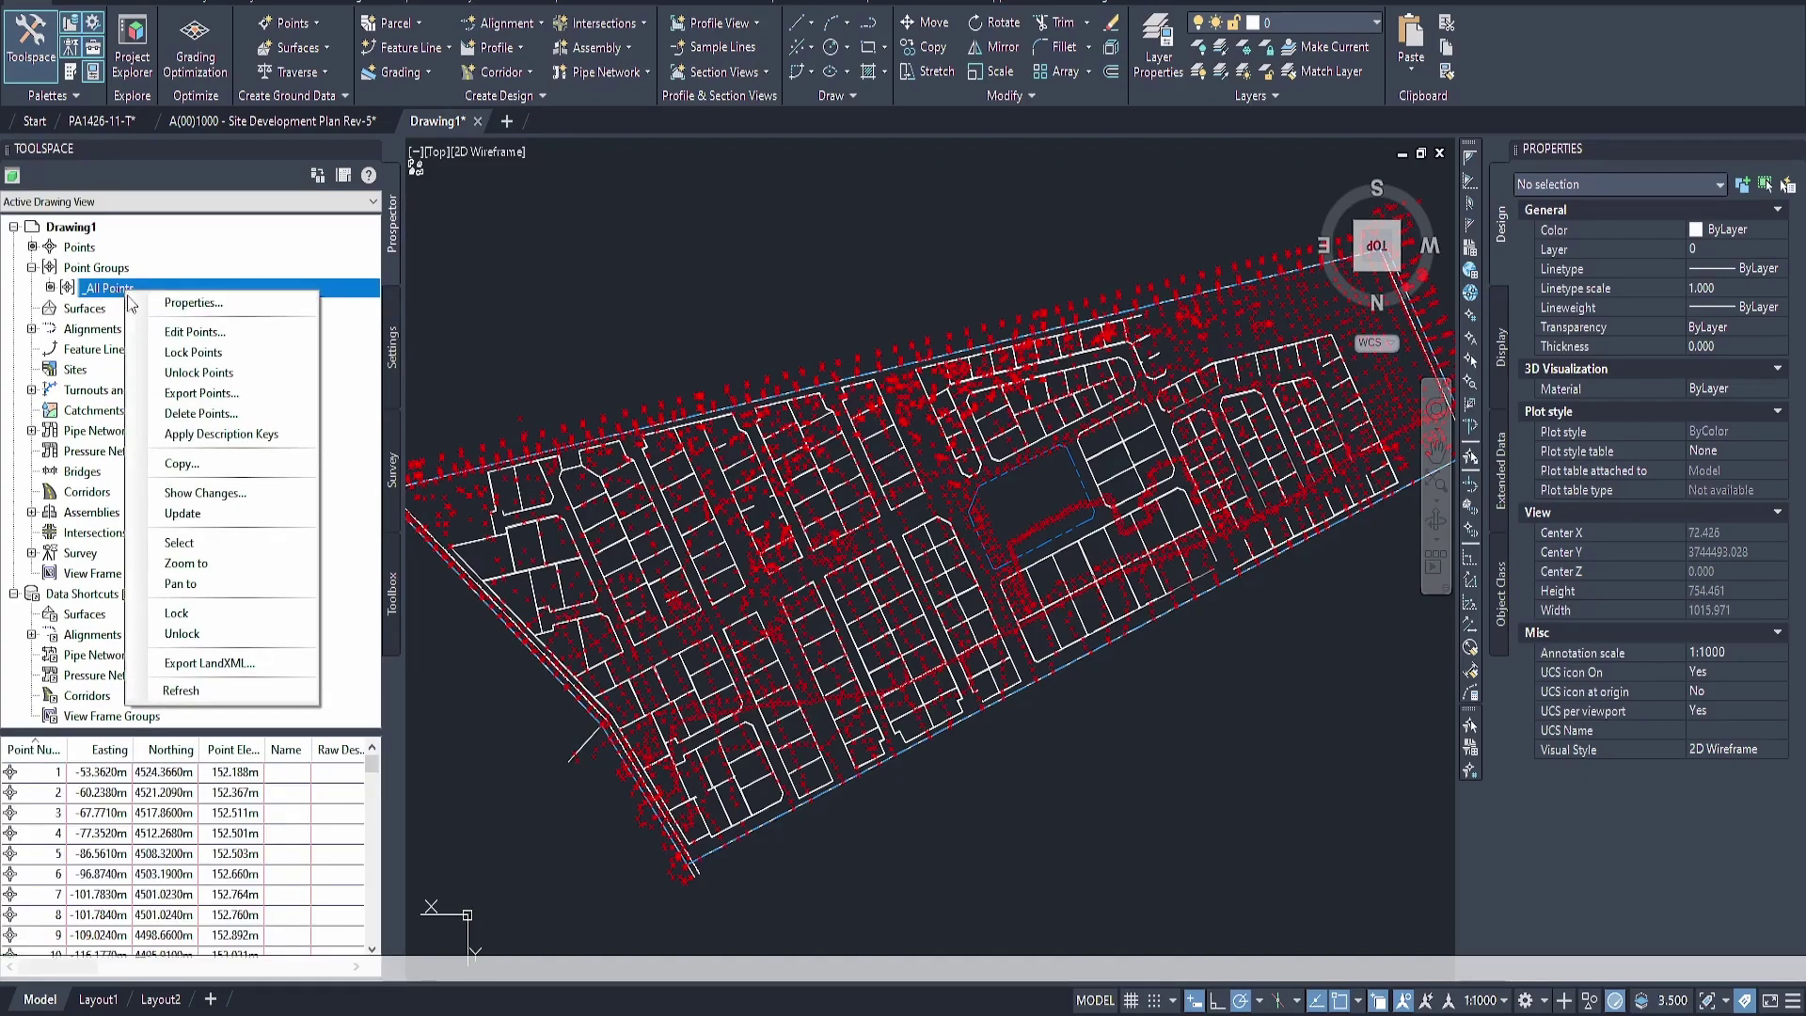
{"action": "left_click", "coordinate": [192, 303]}
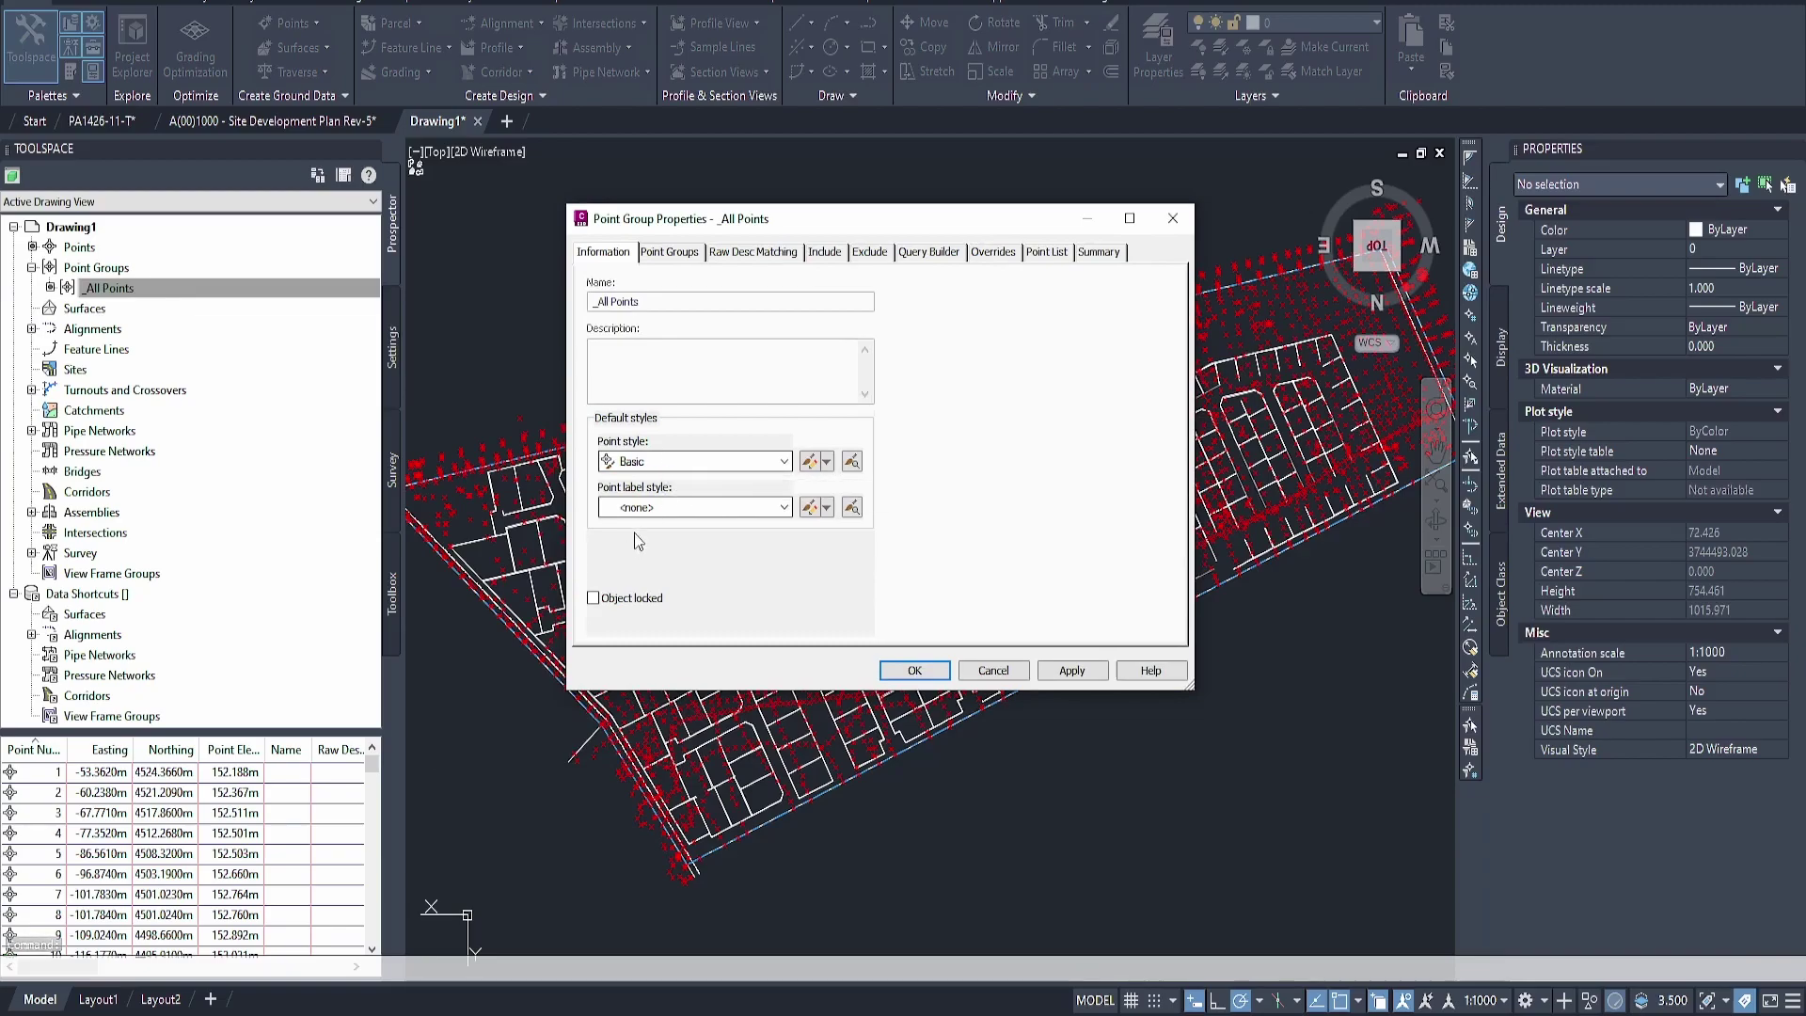
{"action": "left_click", "coordinate": [783, 508]}
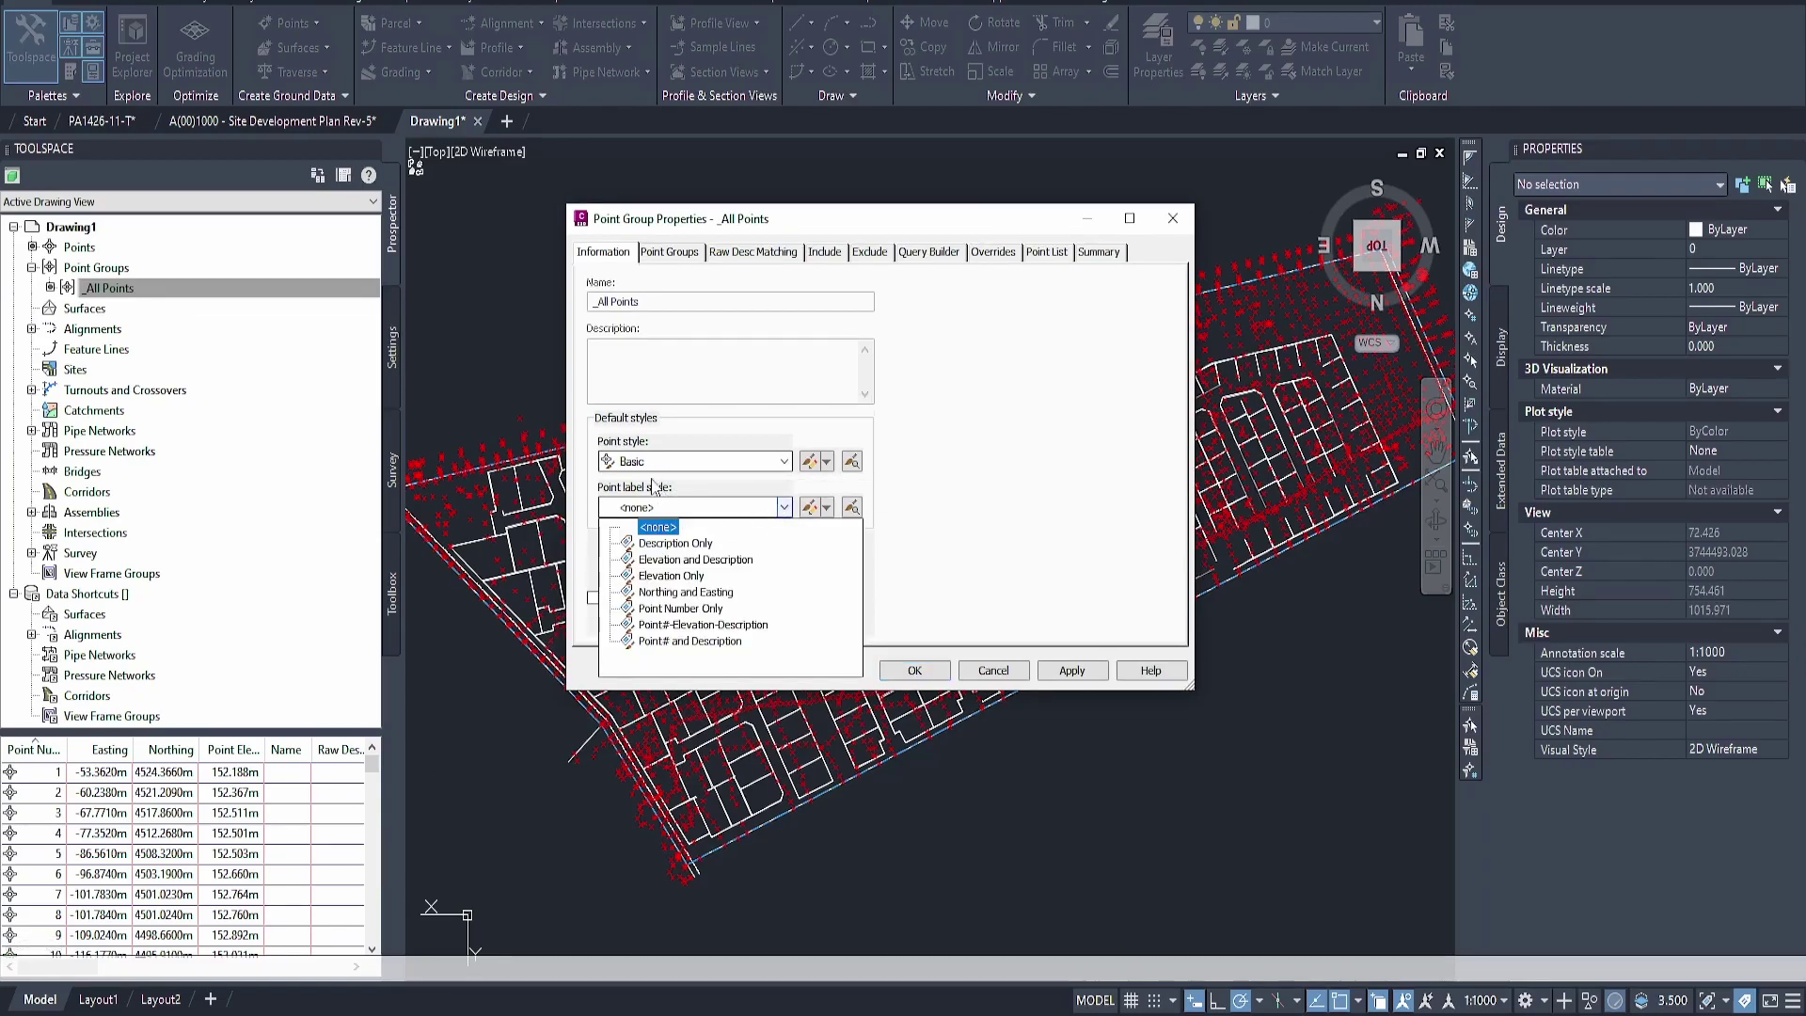
{"action": "left_click", "coordinate": [670, 577]}
{"action": "left_click", "coordinate": [932, 671]}
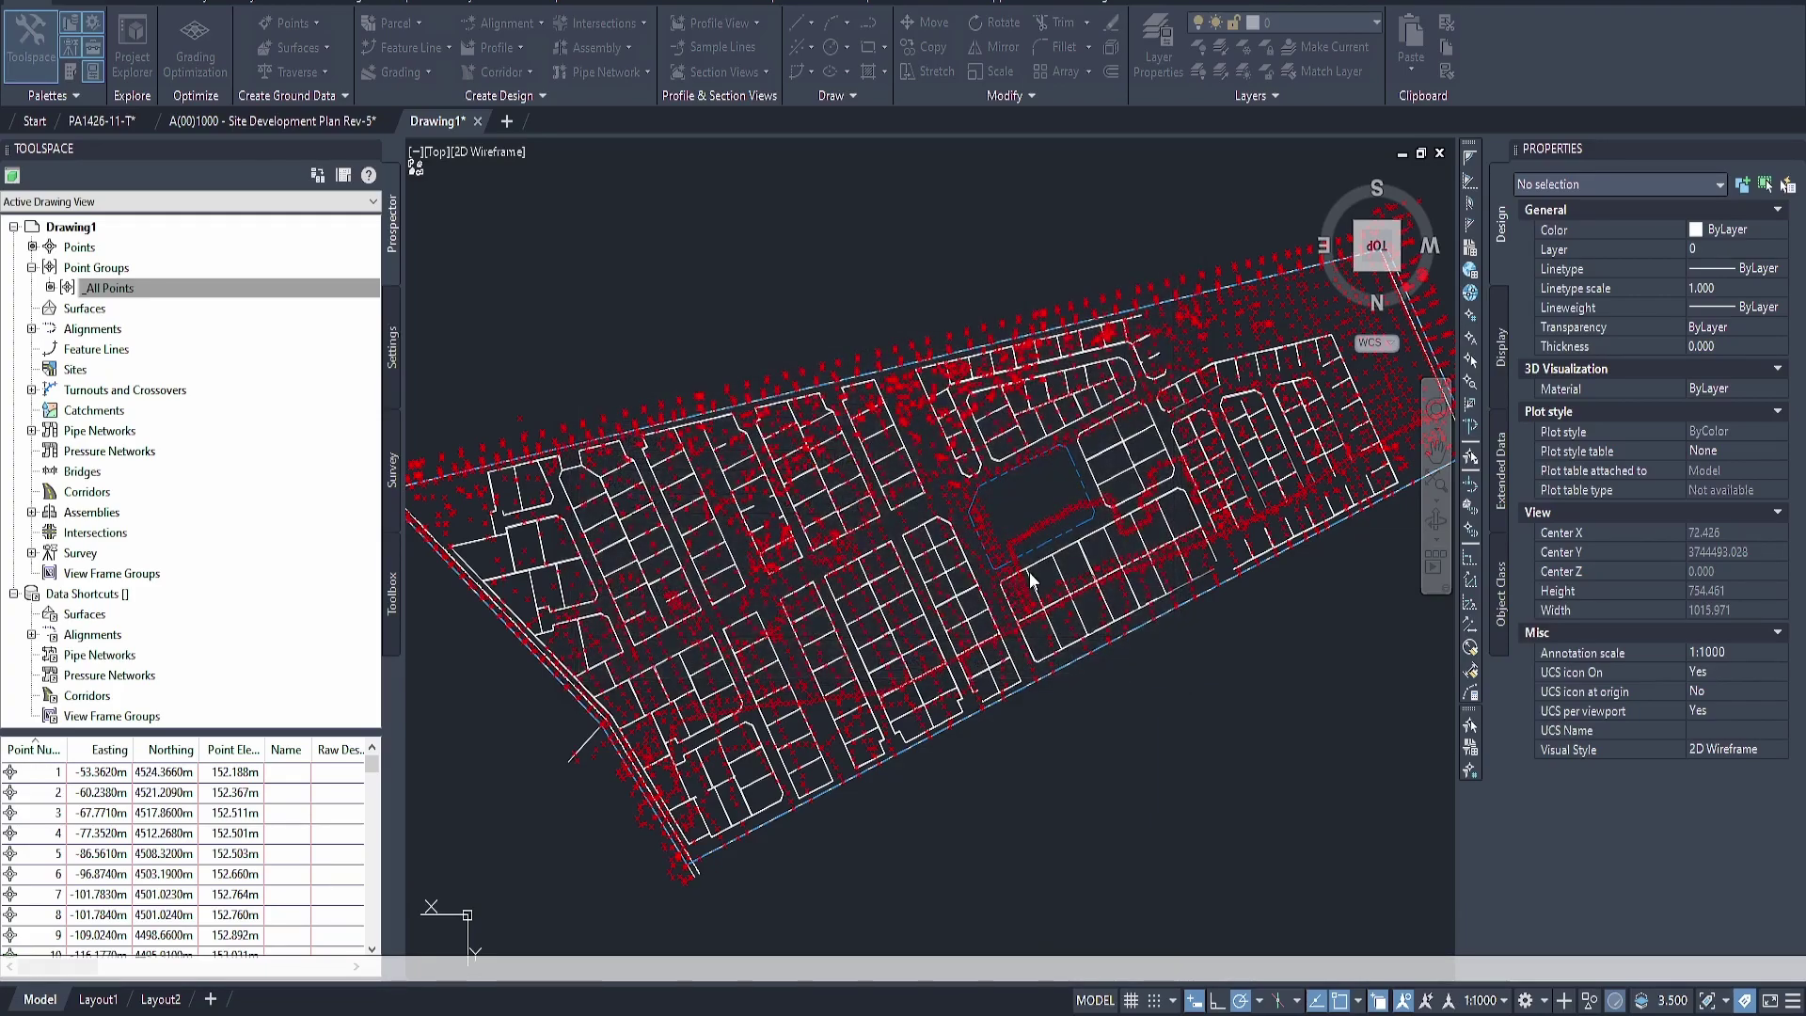
Set the annotation scale to 1:150 so the point elevation labels become smaller
{"action": "scroll", "coordinate": [1031, 579], "scroll_direction": "up", "scroll_amount": 8}
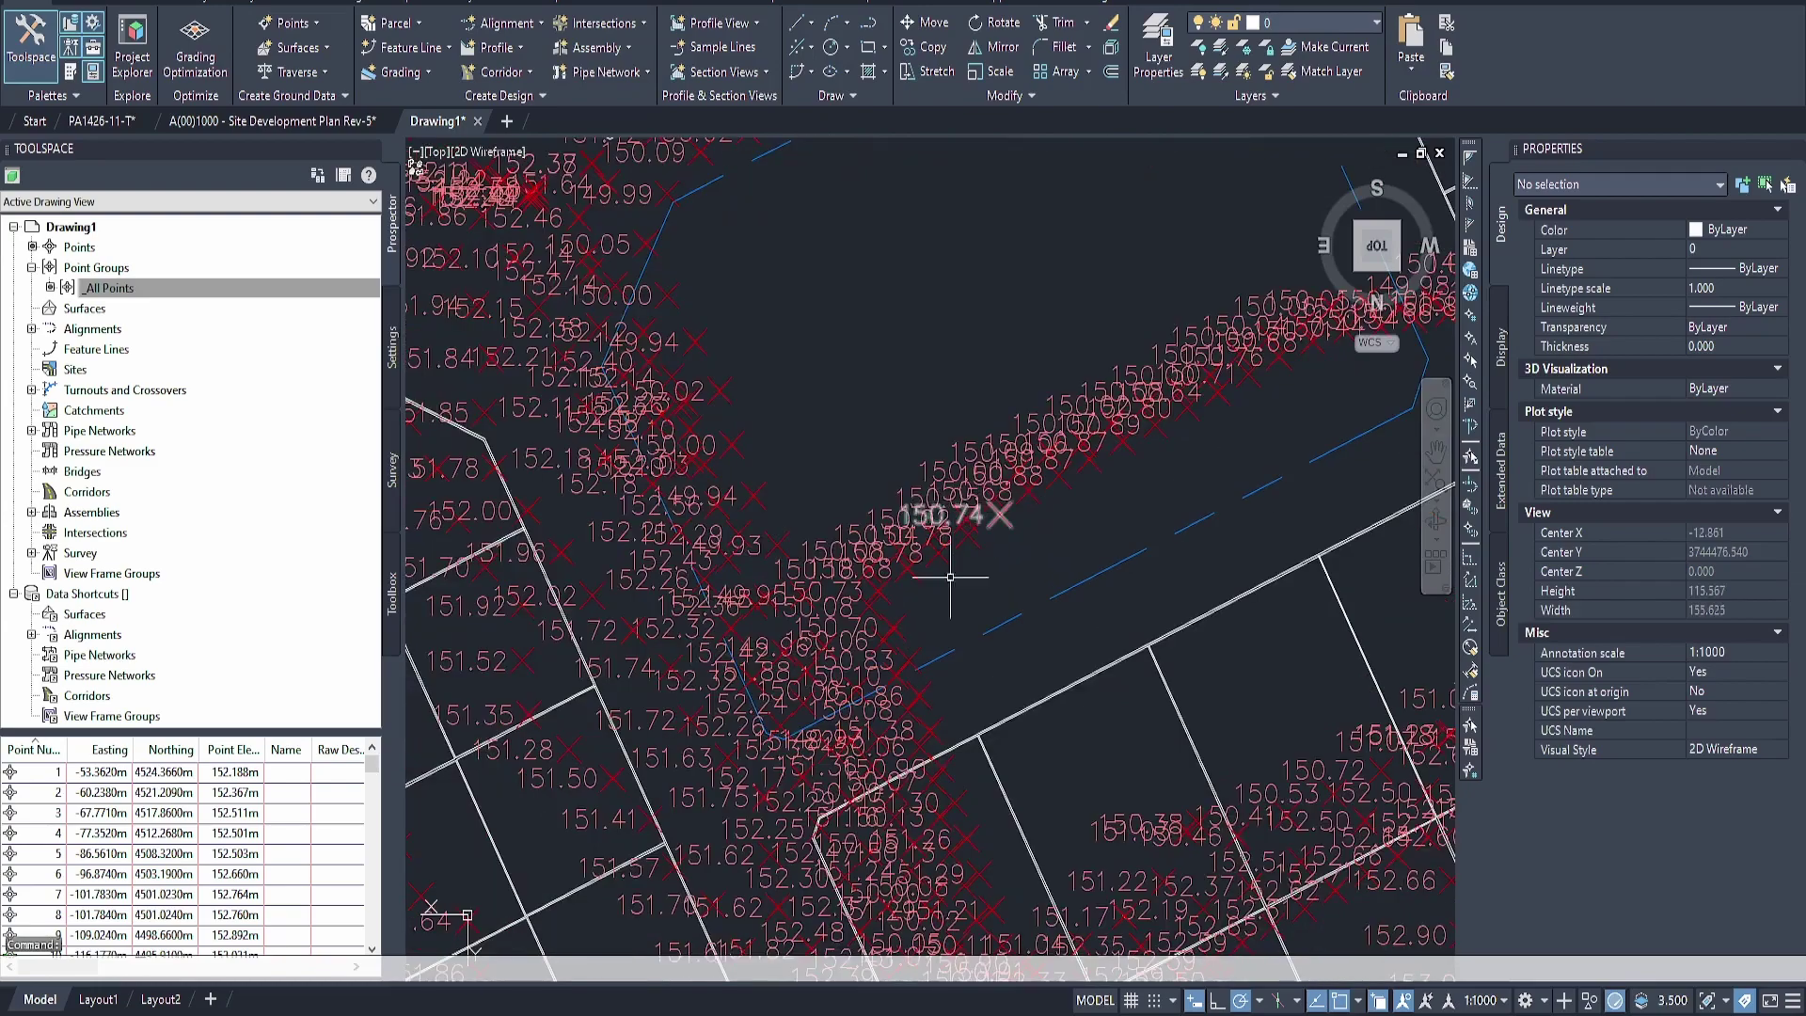
{"action": "middle_click_drag", "start_coordinate": [942, 561], "coordinate": [937, 396]}
{"action": "left_click", "coordinate": [1485, 1000]}
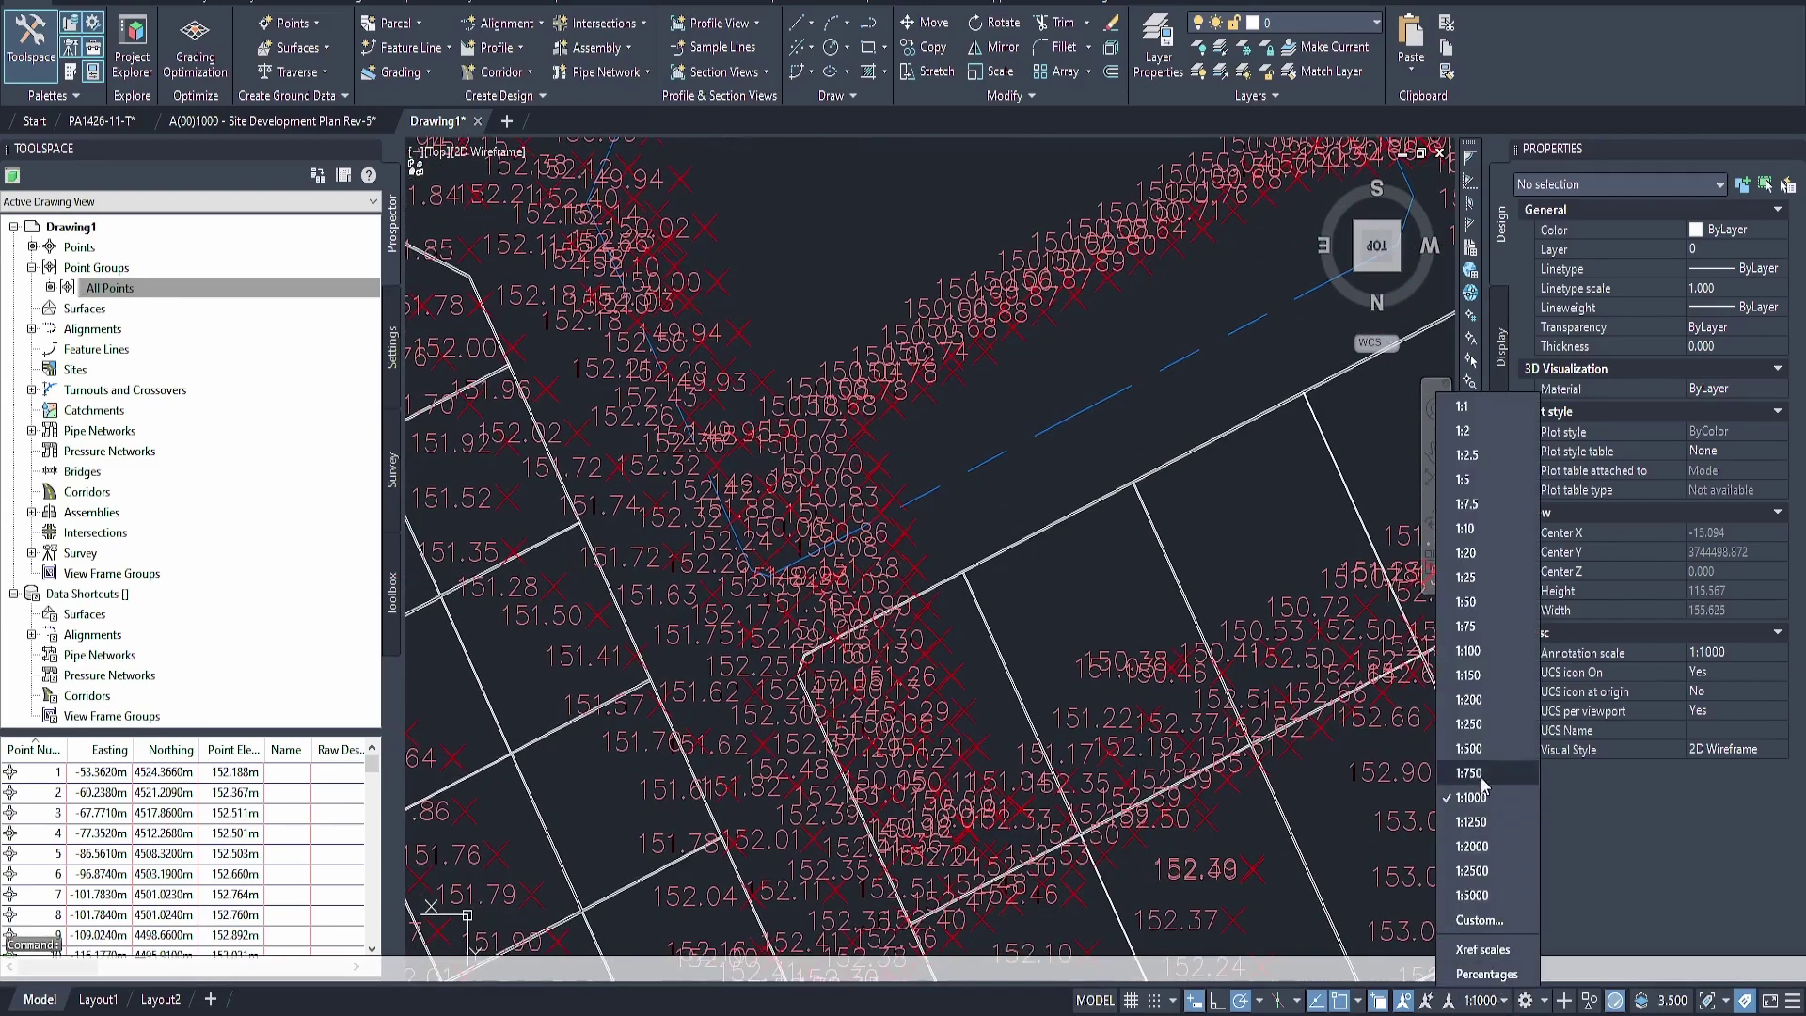
{"action": "left_click", "coordinate": [1477, 681]}
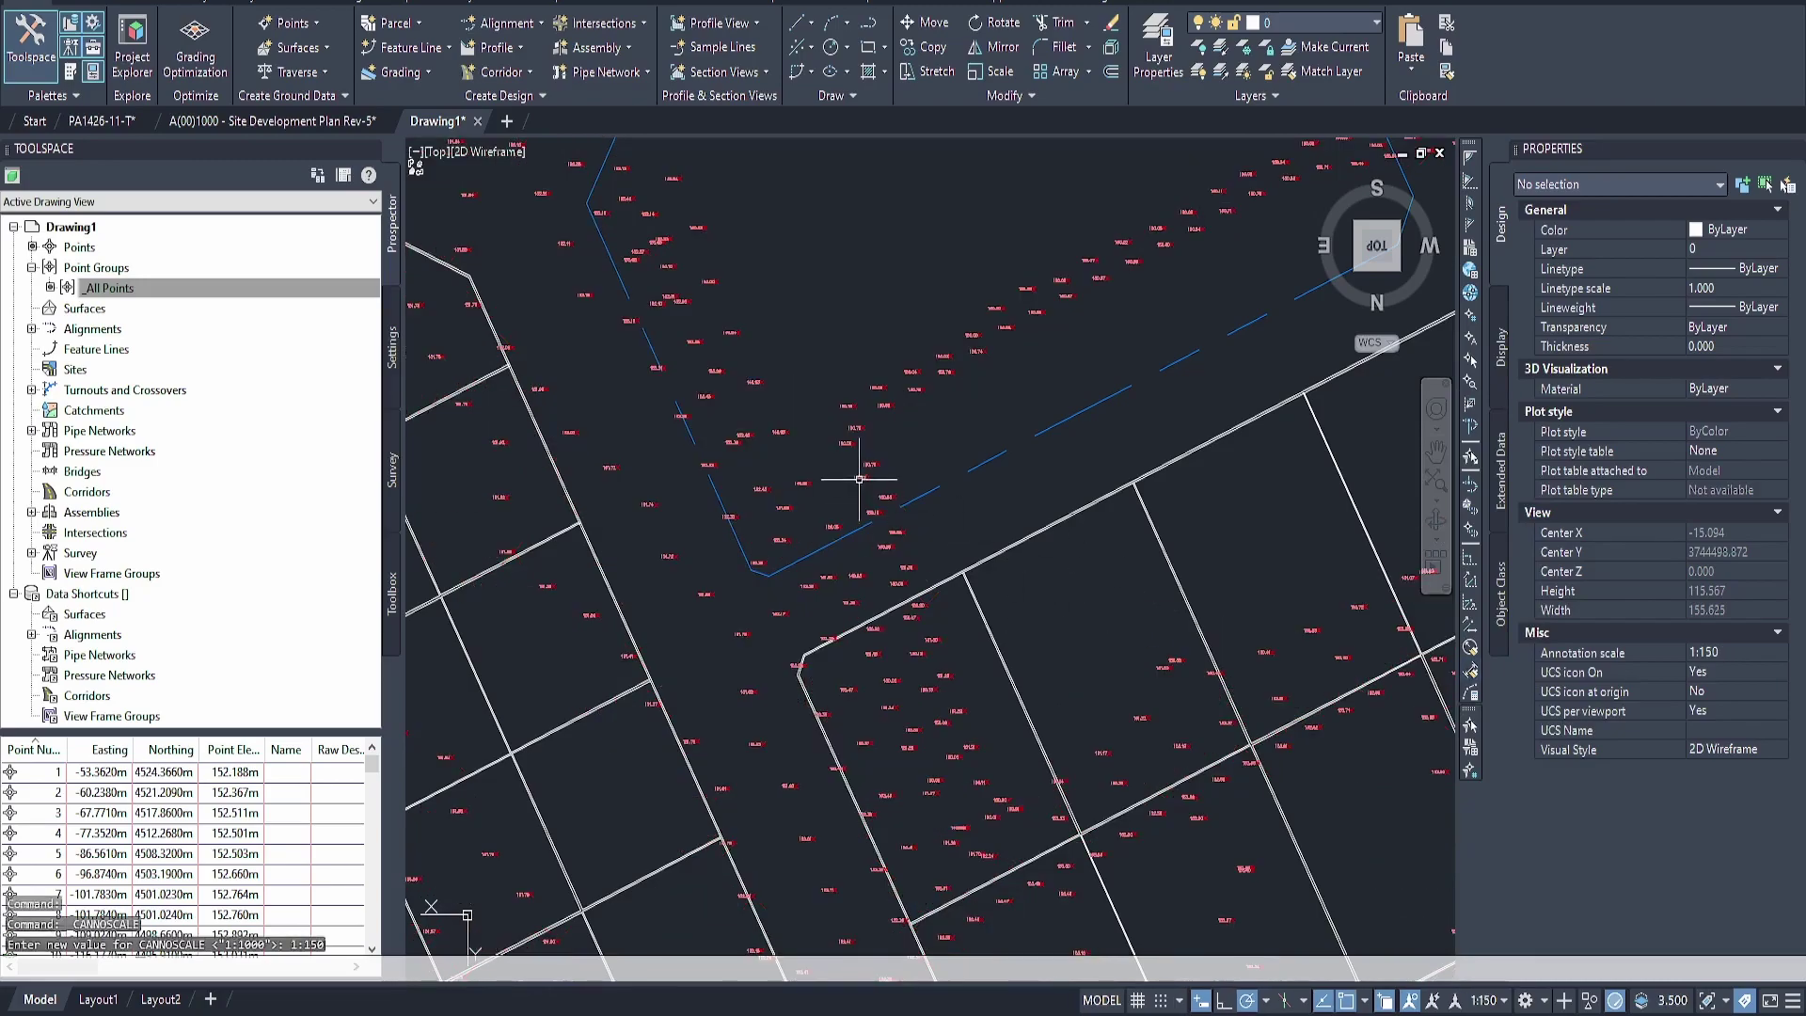
Examine the elevation labels of the COGO points against the plots, open area and outer boundary across the whole site
{"action": "scroll", "coordinate": [850, 410], "scroll_direction": "up", "scroll_amount": 10}
{"action": "scroll", "coordinate": [851, 410], "scroll_direction": "down", "scroll_amount": 10}
{"action": "middle_click_drag", "start_coordinate": [969, 526], "coordinate": [929, 701]}
{"action": "scroll", "coordinate": [826, 455], "scroll_direction": "down", "scroll_amount": 5}
{"action": "scroll", "coordinate": [866, 483], "scroll_direction": "up", "scroll_amount": 8}
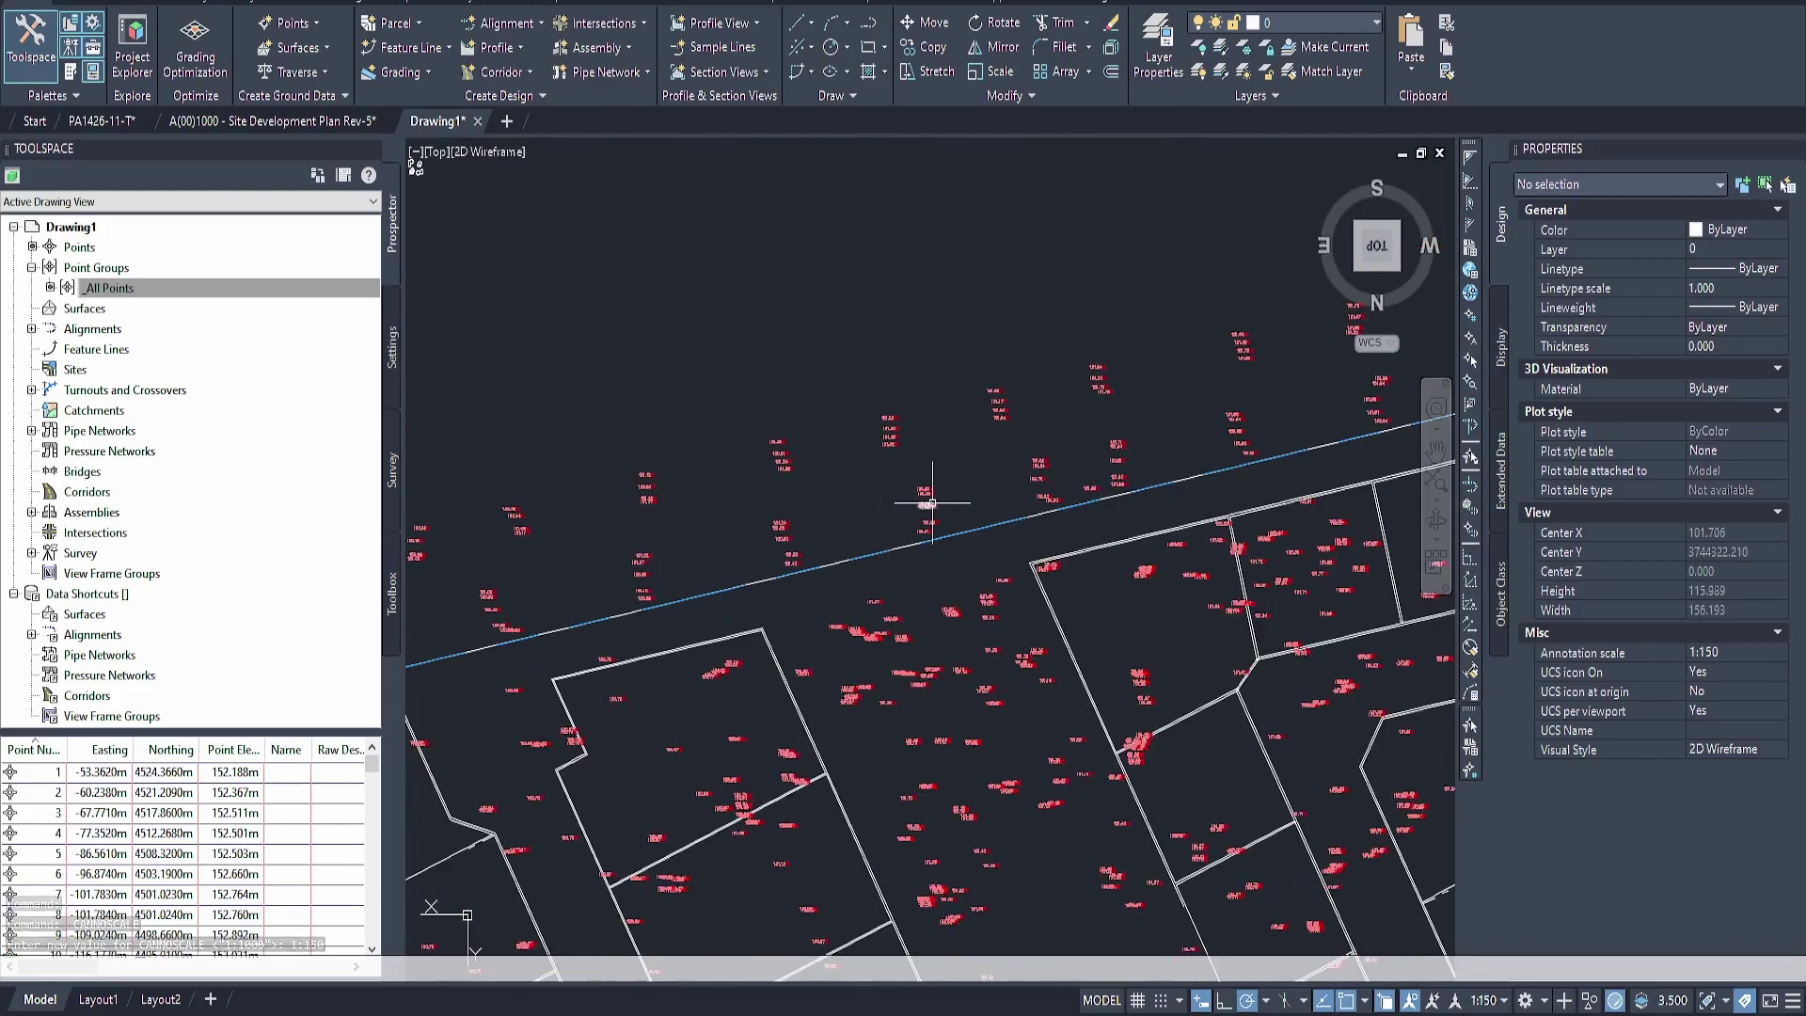
{"action": "scroll", "coordinate": [879, 488], "scroll_direction": "down", "scroll_amount": 12}
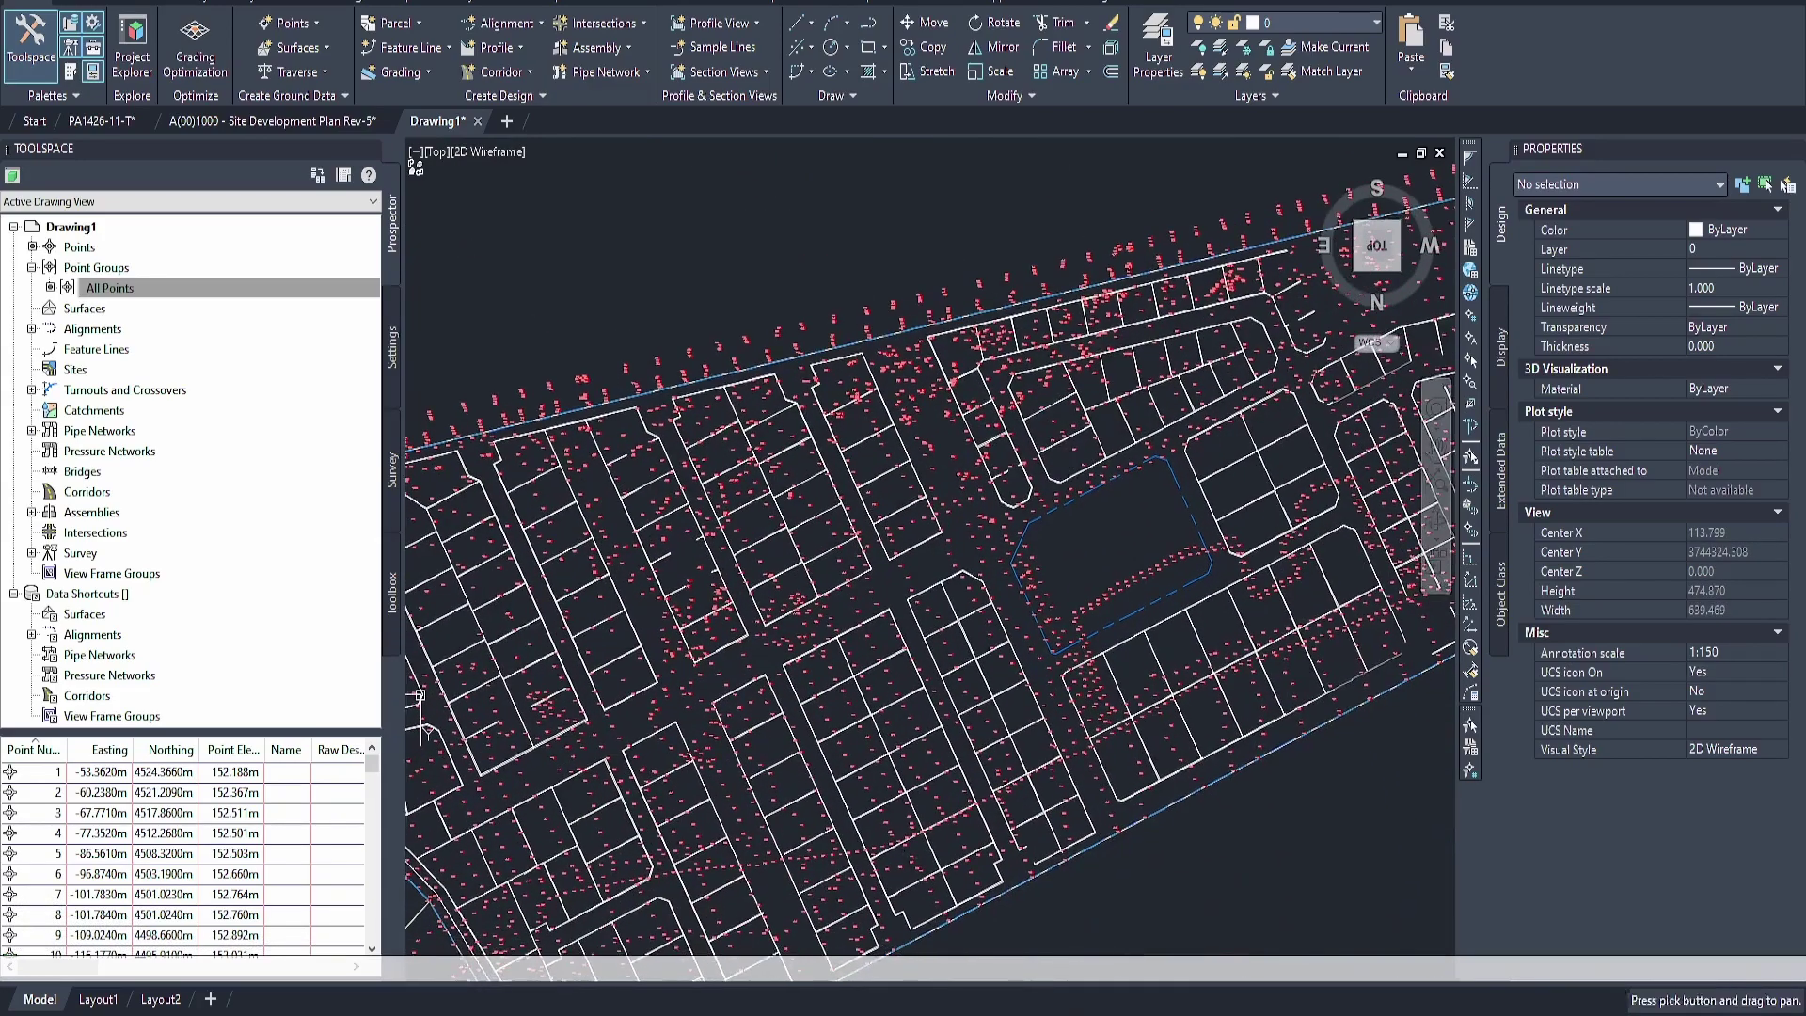
{"action": "middle_click_drag", "start_coordinate": [849, 640], "coordinate": [837, 543]}
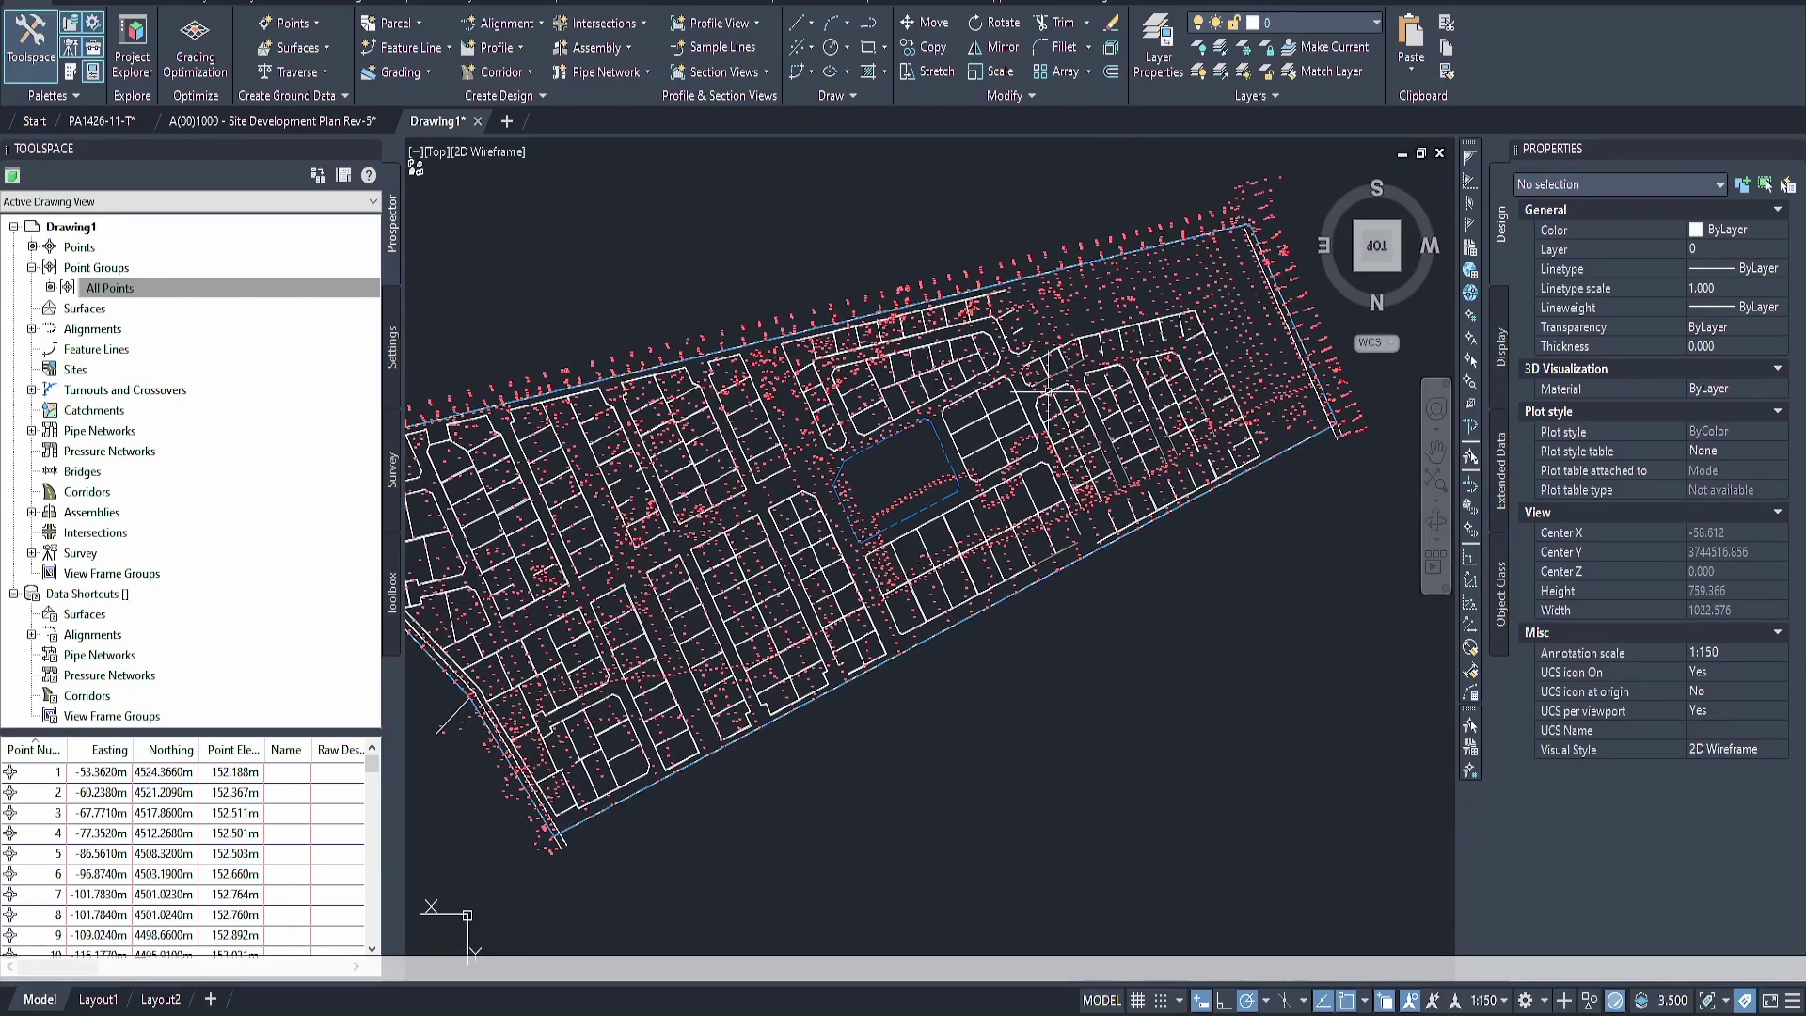
{"action": "middle_click_drag", "start_coordinate": [688, 609], "coordinate": [941, 485]}
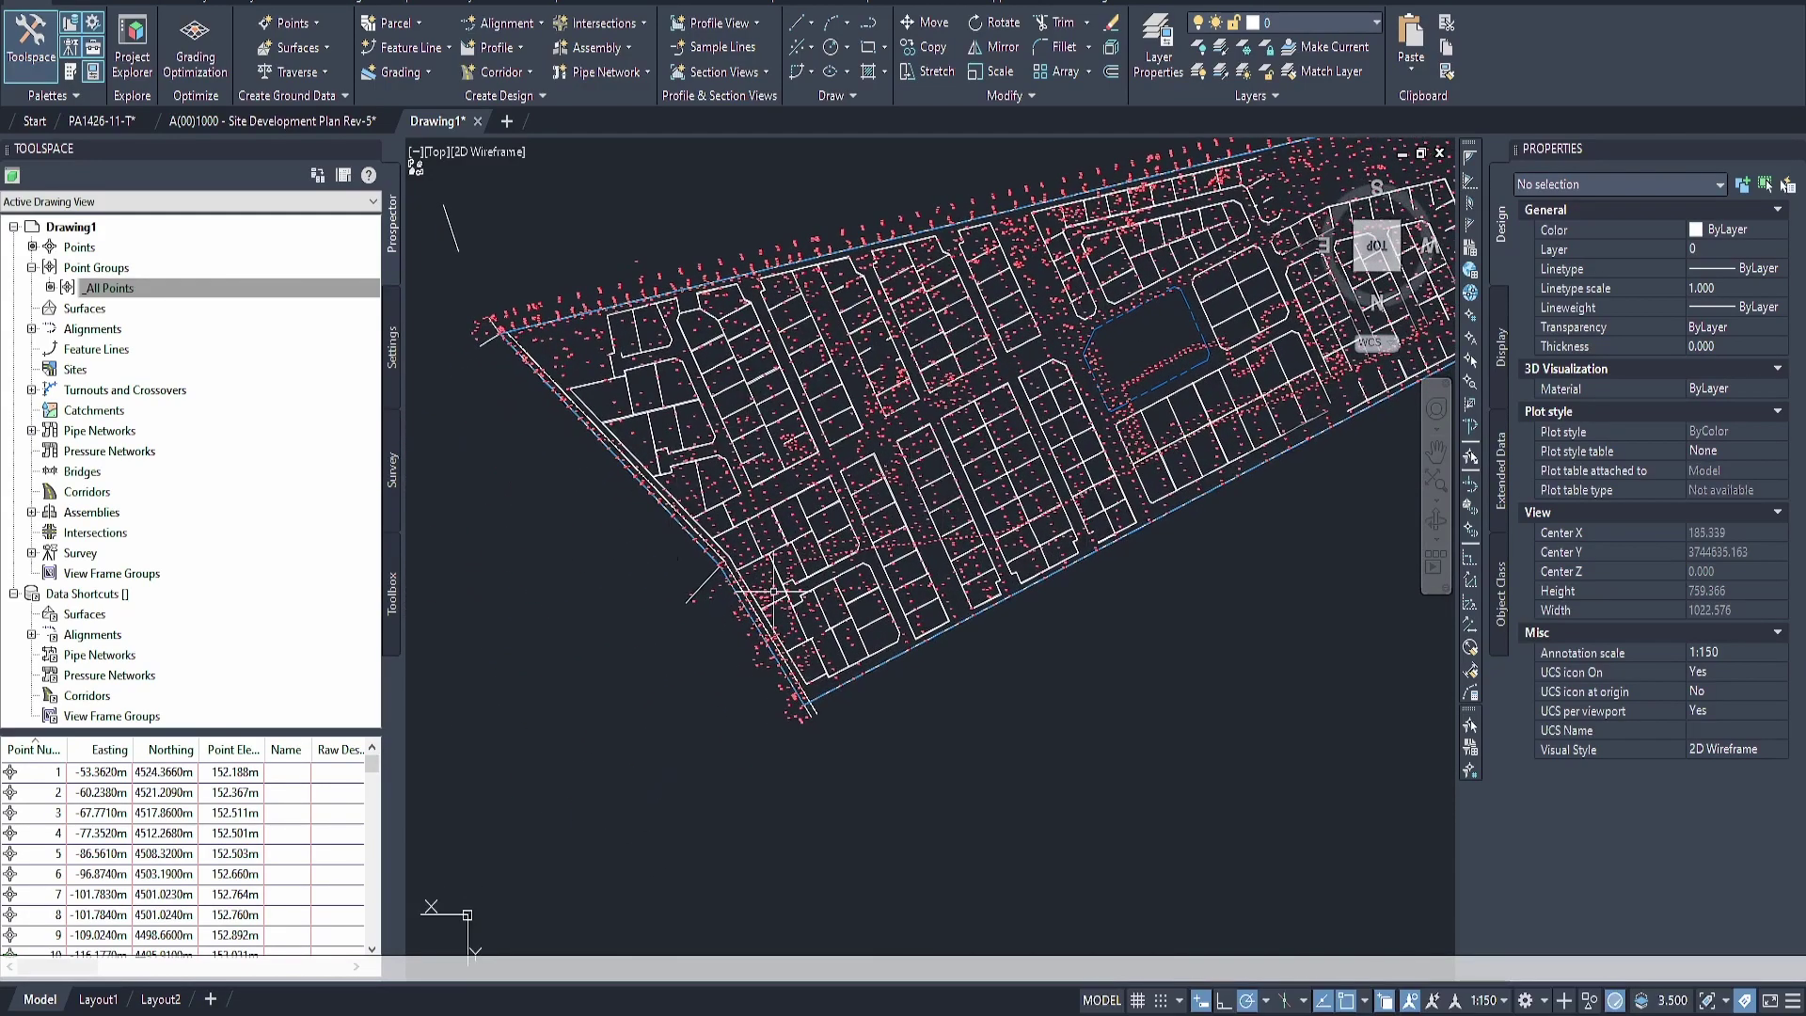
{"action": "mouse_move", "coordinate": [1209, 352]}
{"action": "middle_mouse_down"}
{"action": "mouse_move", "coordinate": [1077, 357]}
{"action": "mouse_move", "coordinate": [884, 479]}
{"action": "middle_mouse_up"}
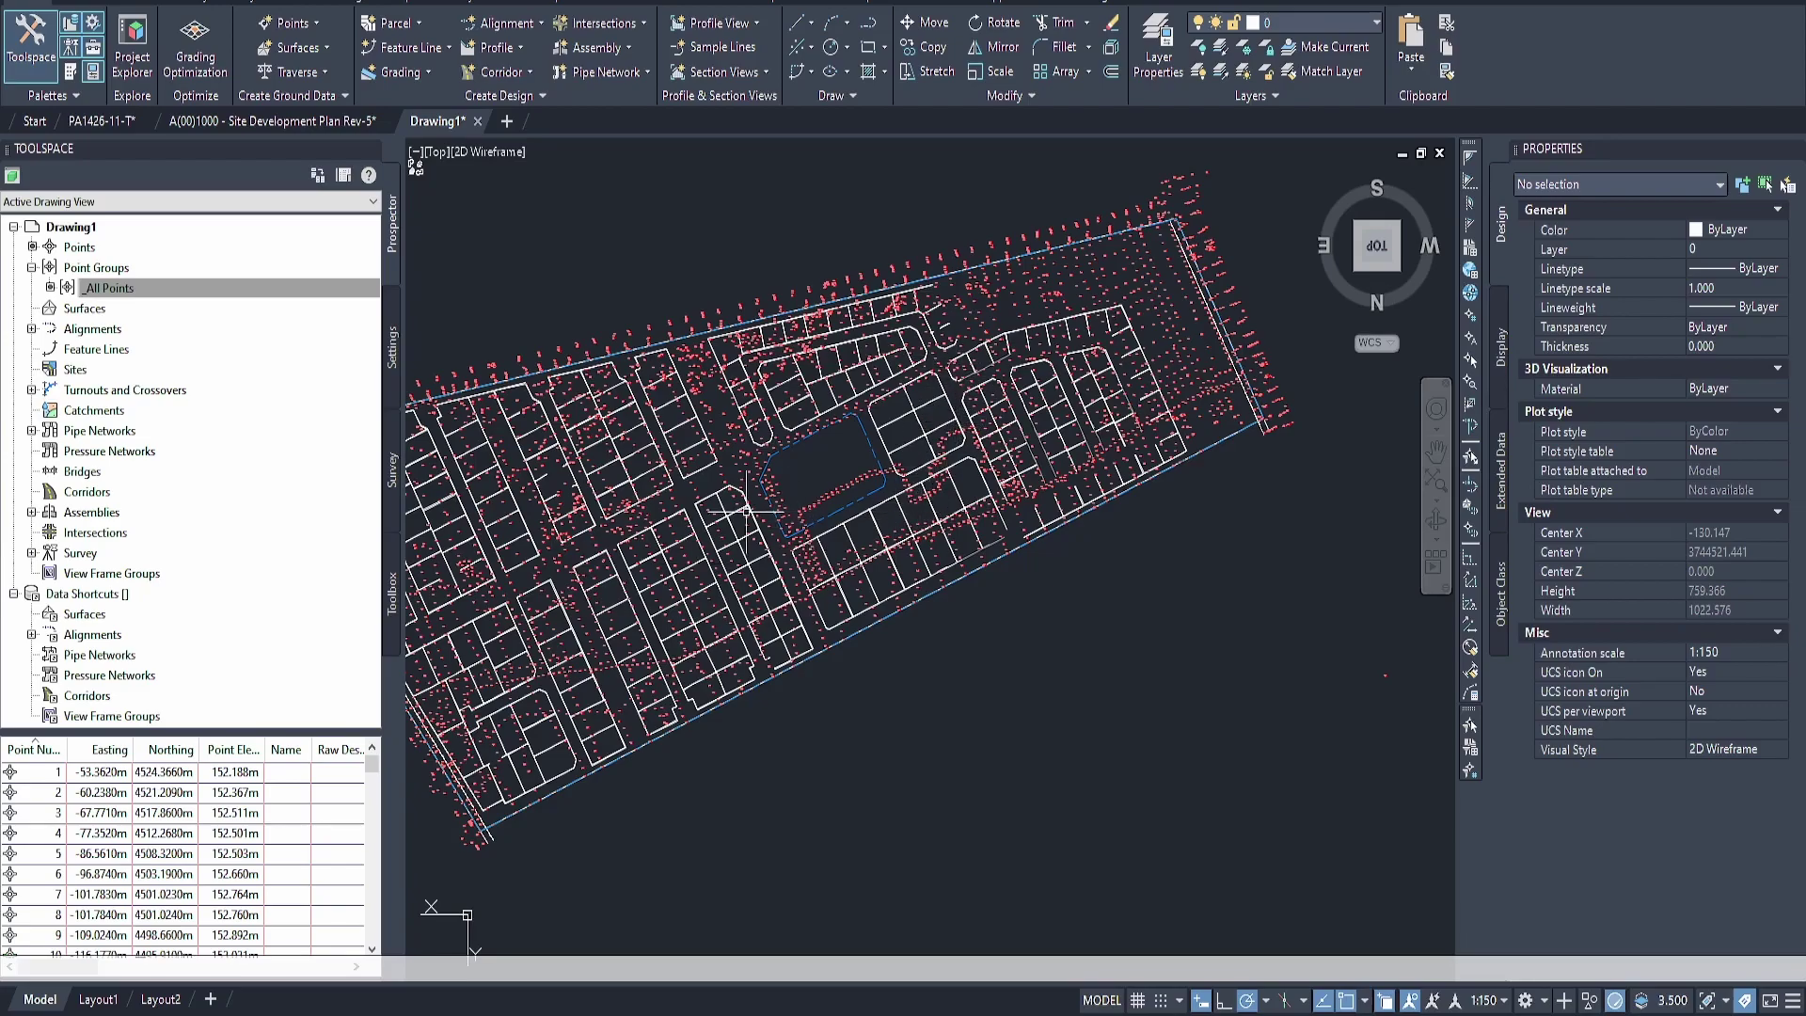
{"action": "middle_click_drag", "start_coordinate": [743, 564], "coordinate": [885, 550]}
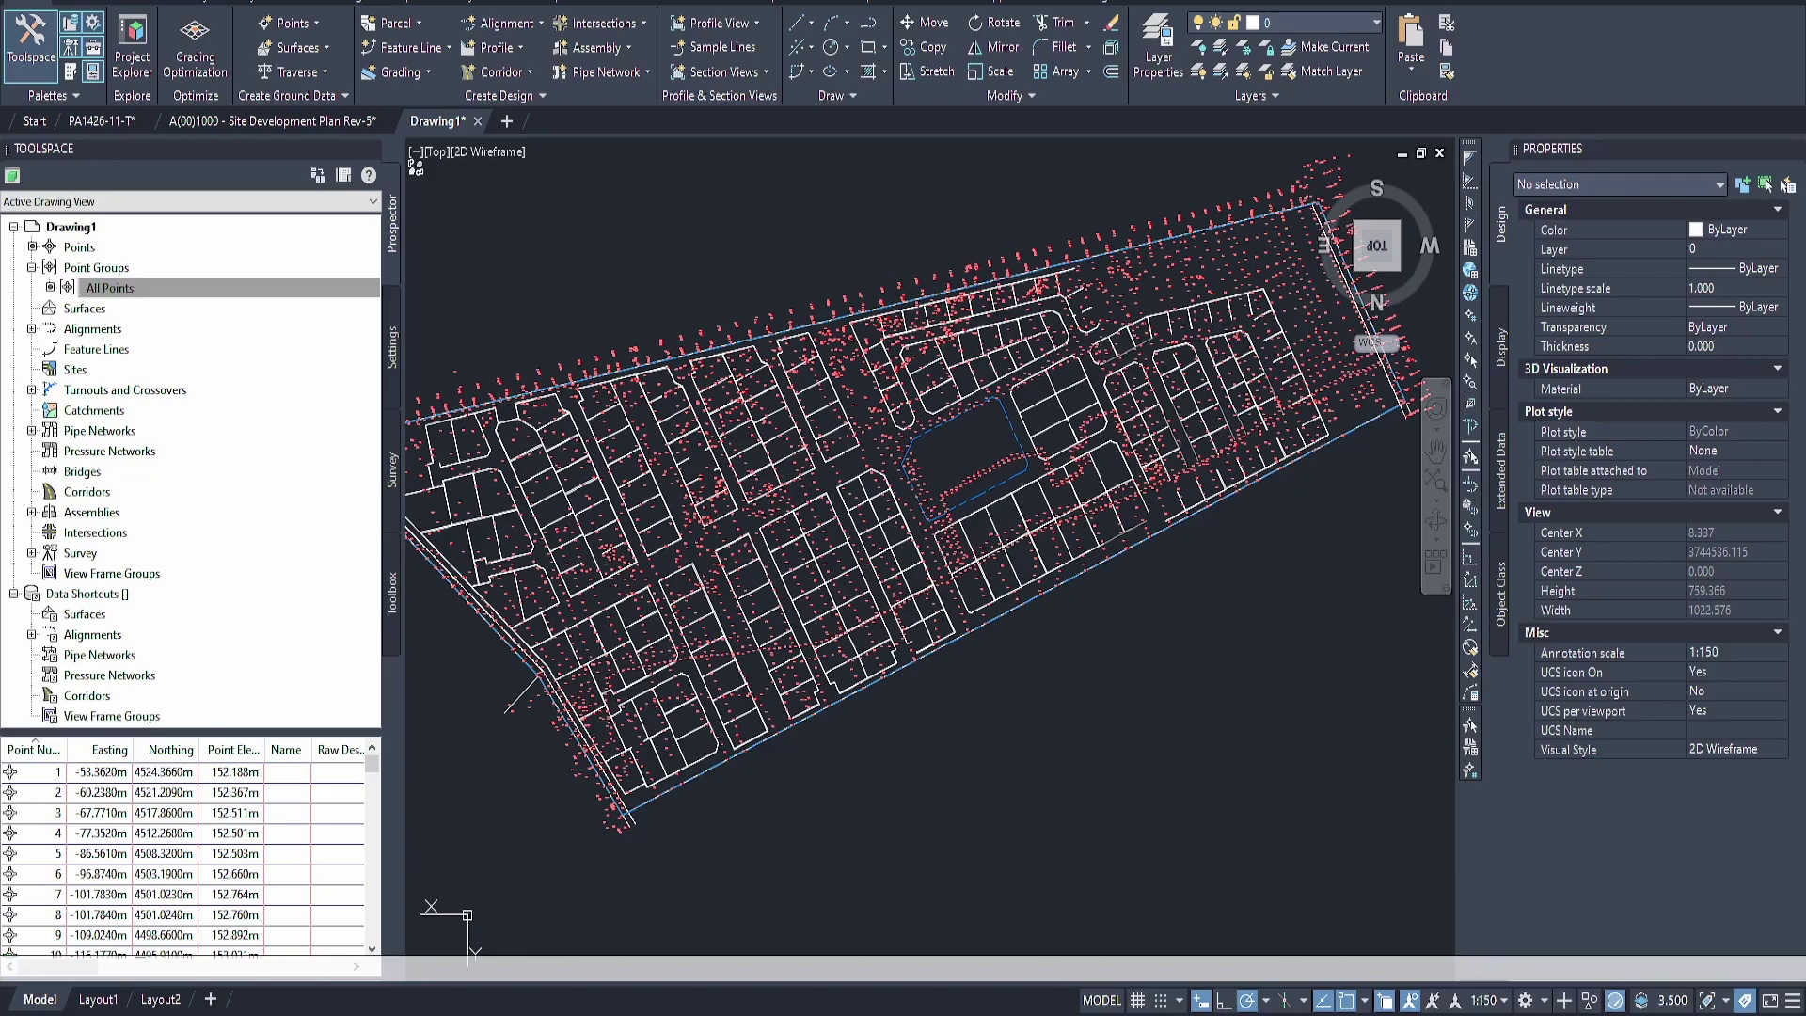
Create a new drawing, and copy all plot and boundary linework from Drawing1 by selecting similar objects
{"action": "left_click", "coordinate": [507, 120]}
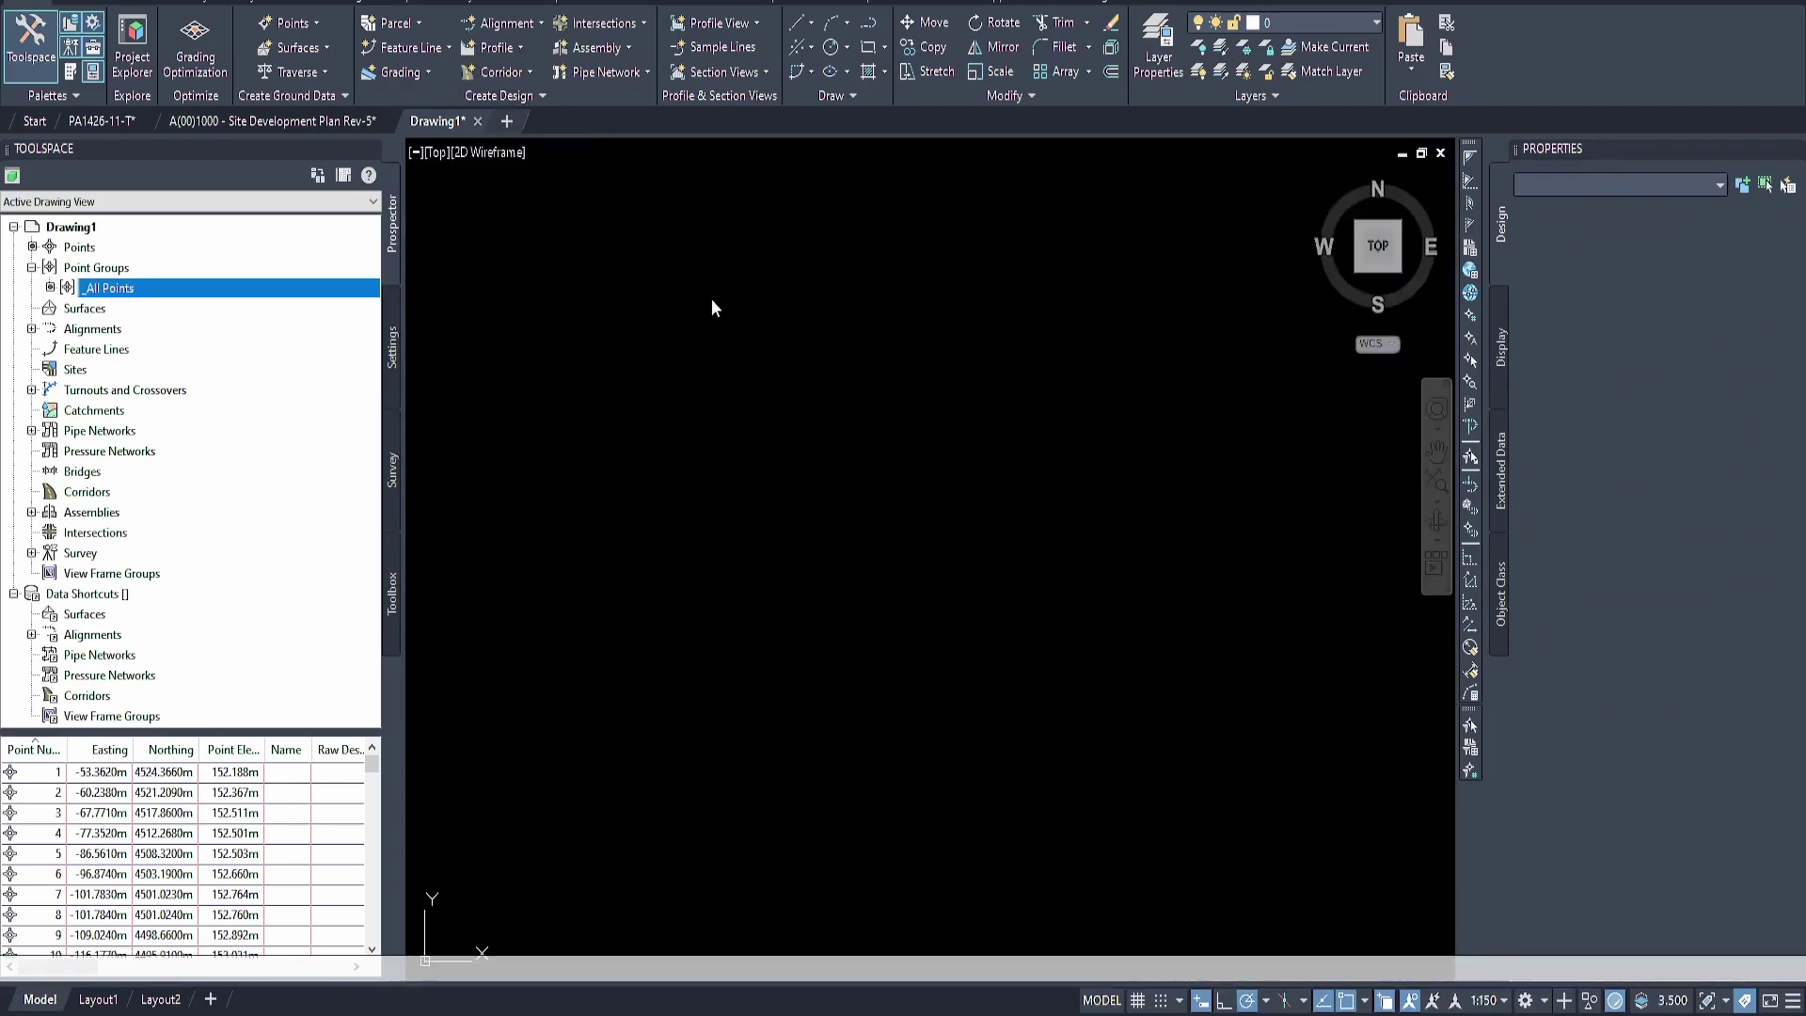
{"action": "left_click", "coordinate": [438, 121]}
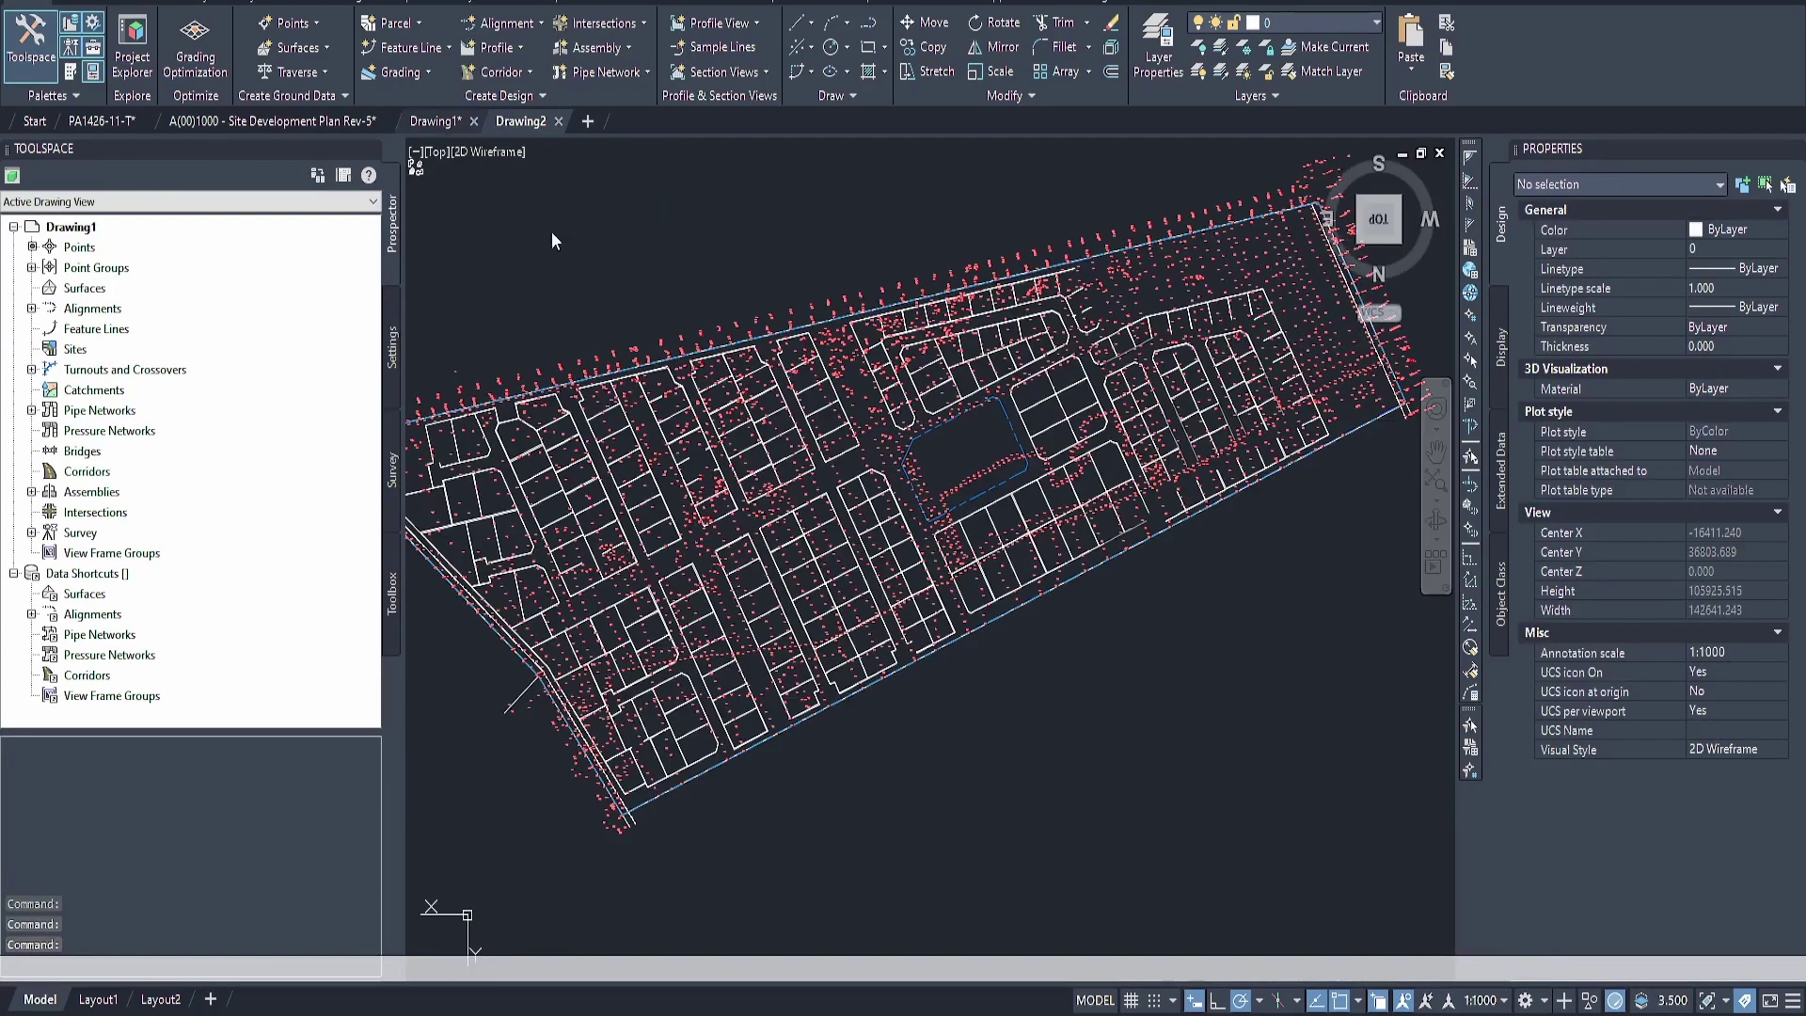
{"action": "left_click", "coordinate": [966, 520]}
{"action": "left_click", "coordinate": [974, 493]}
{"action": "left_click", "coordinate": [1039, 312]}
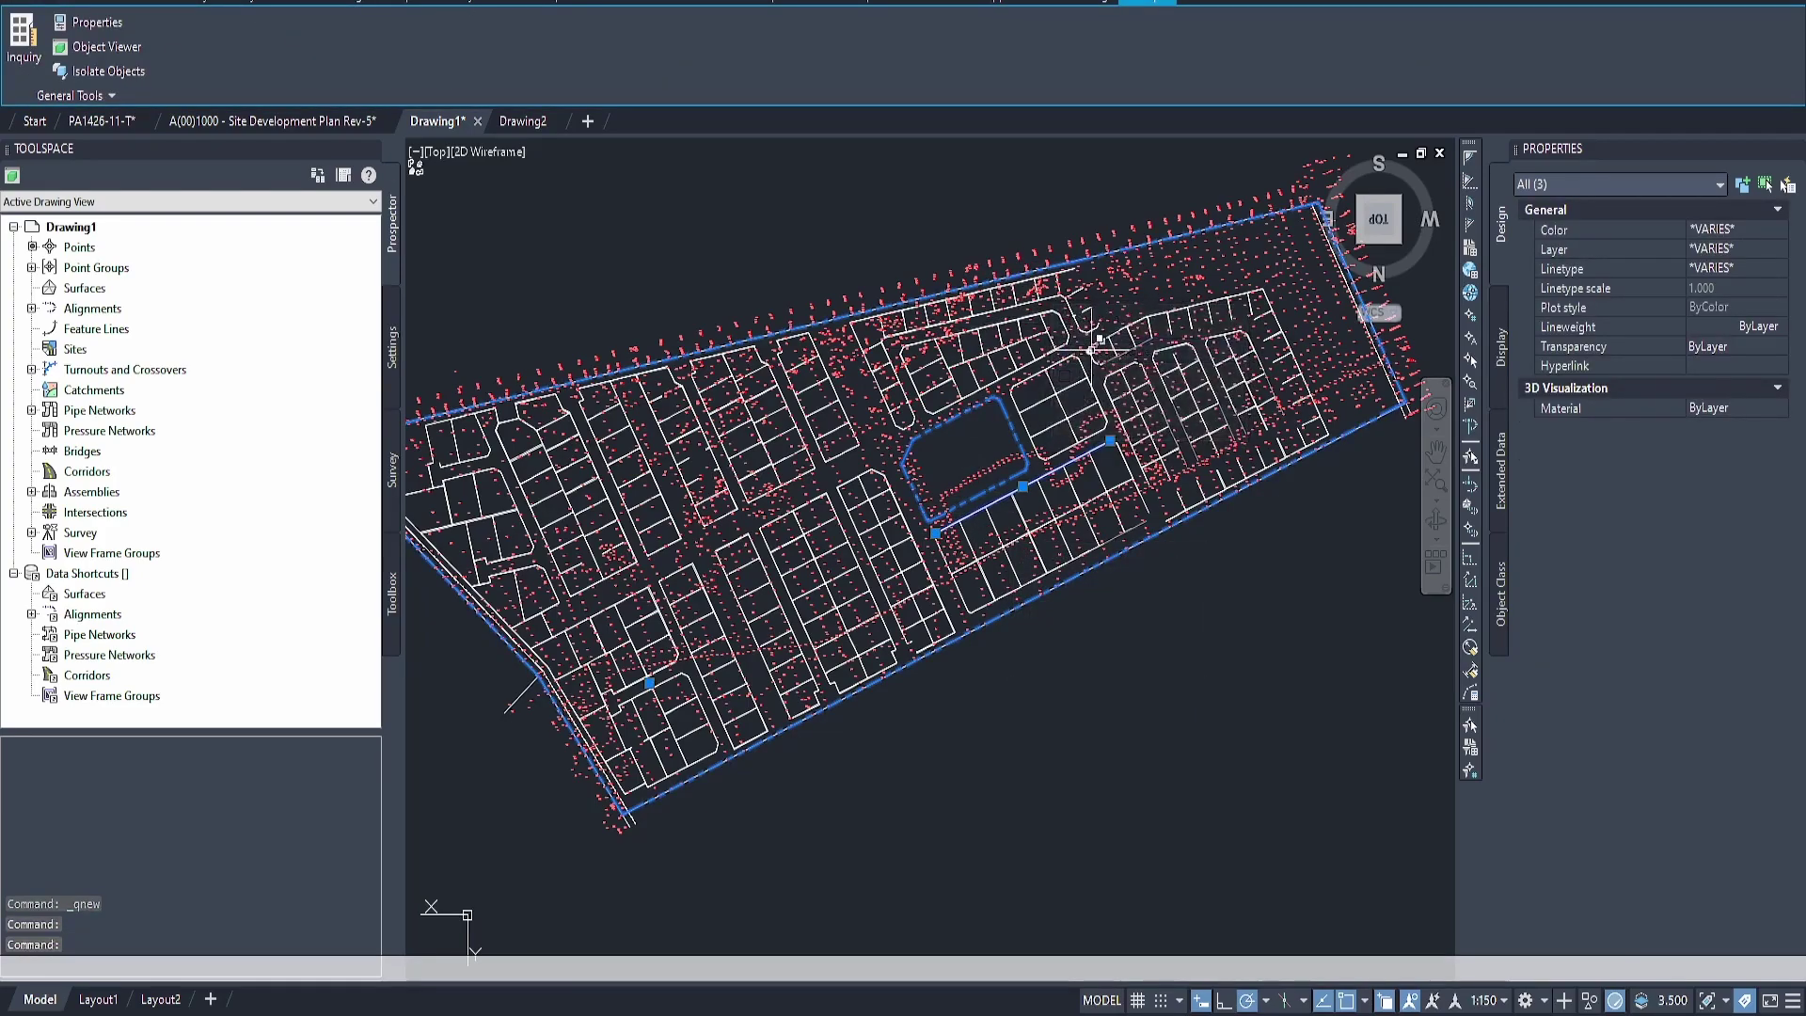
{"action": "right_click", "coordinate": [1092, 355]}
{"action": "left_click", "coordinate": [1166, 589]}
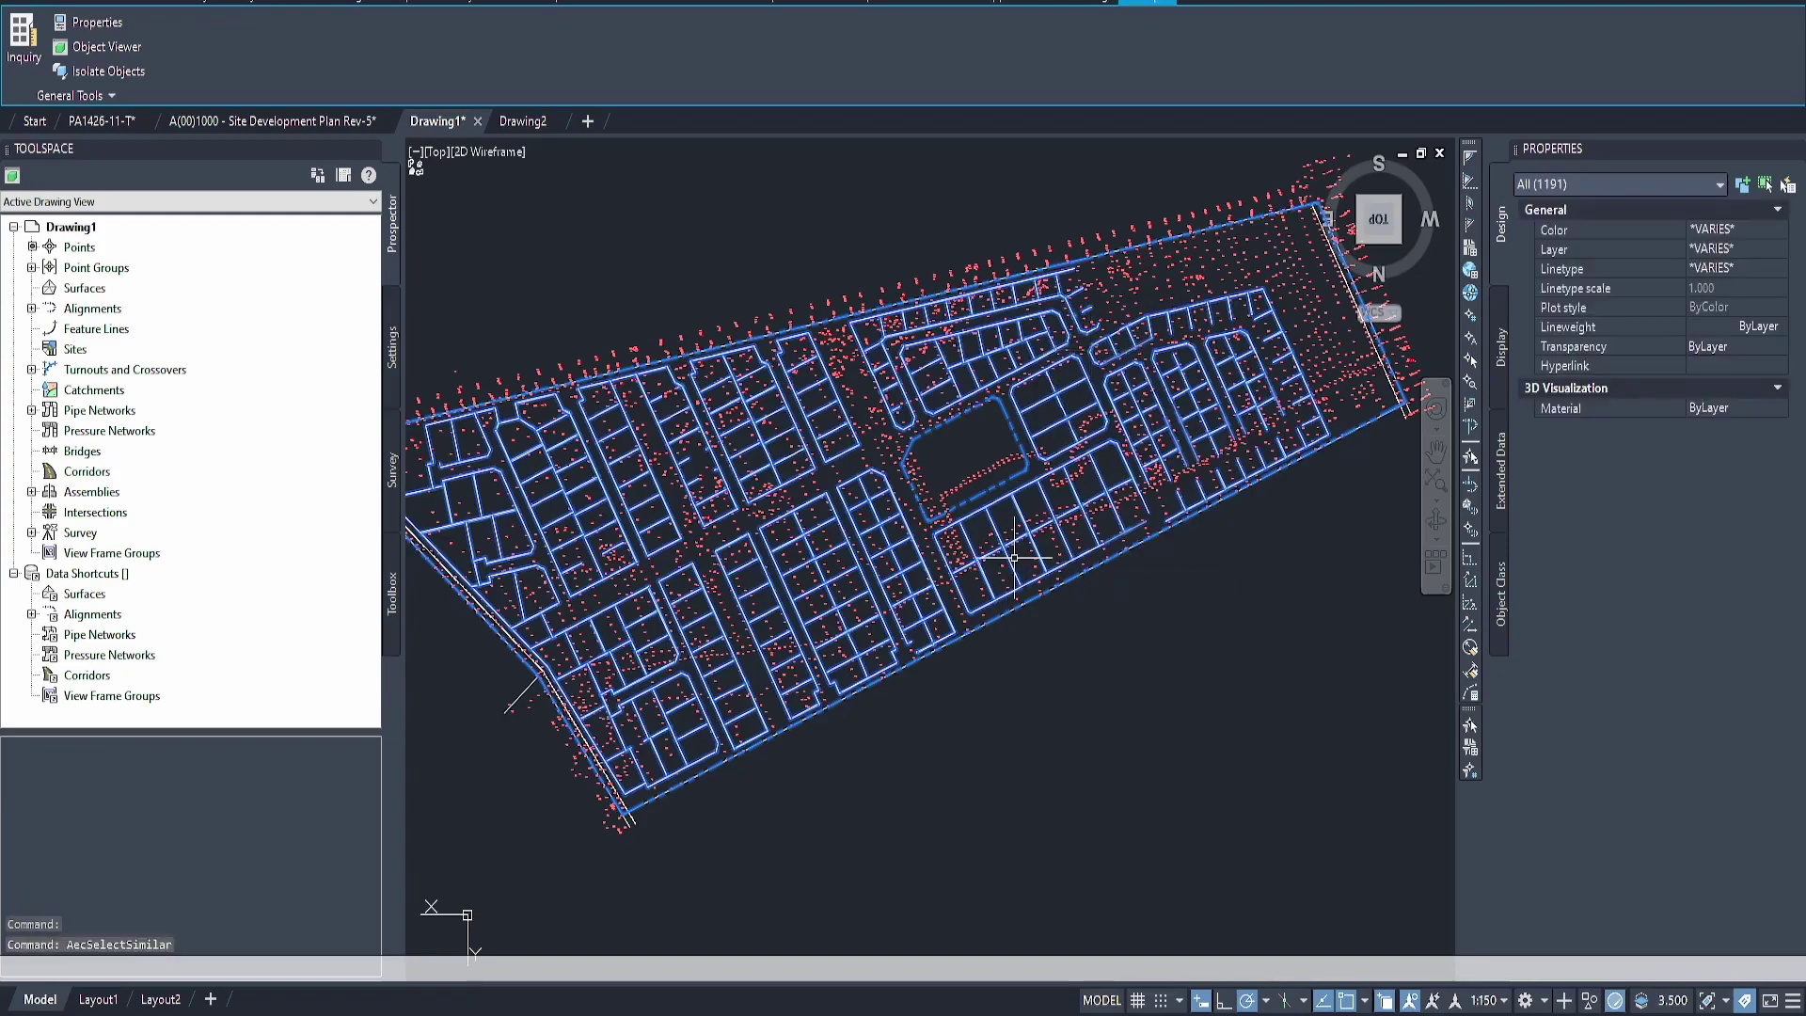
{"action": "key", "text": "ctrl+c"}
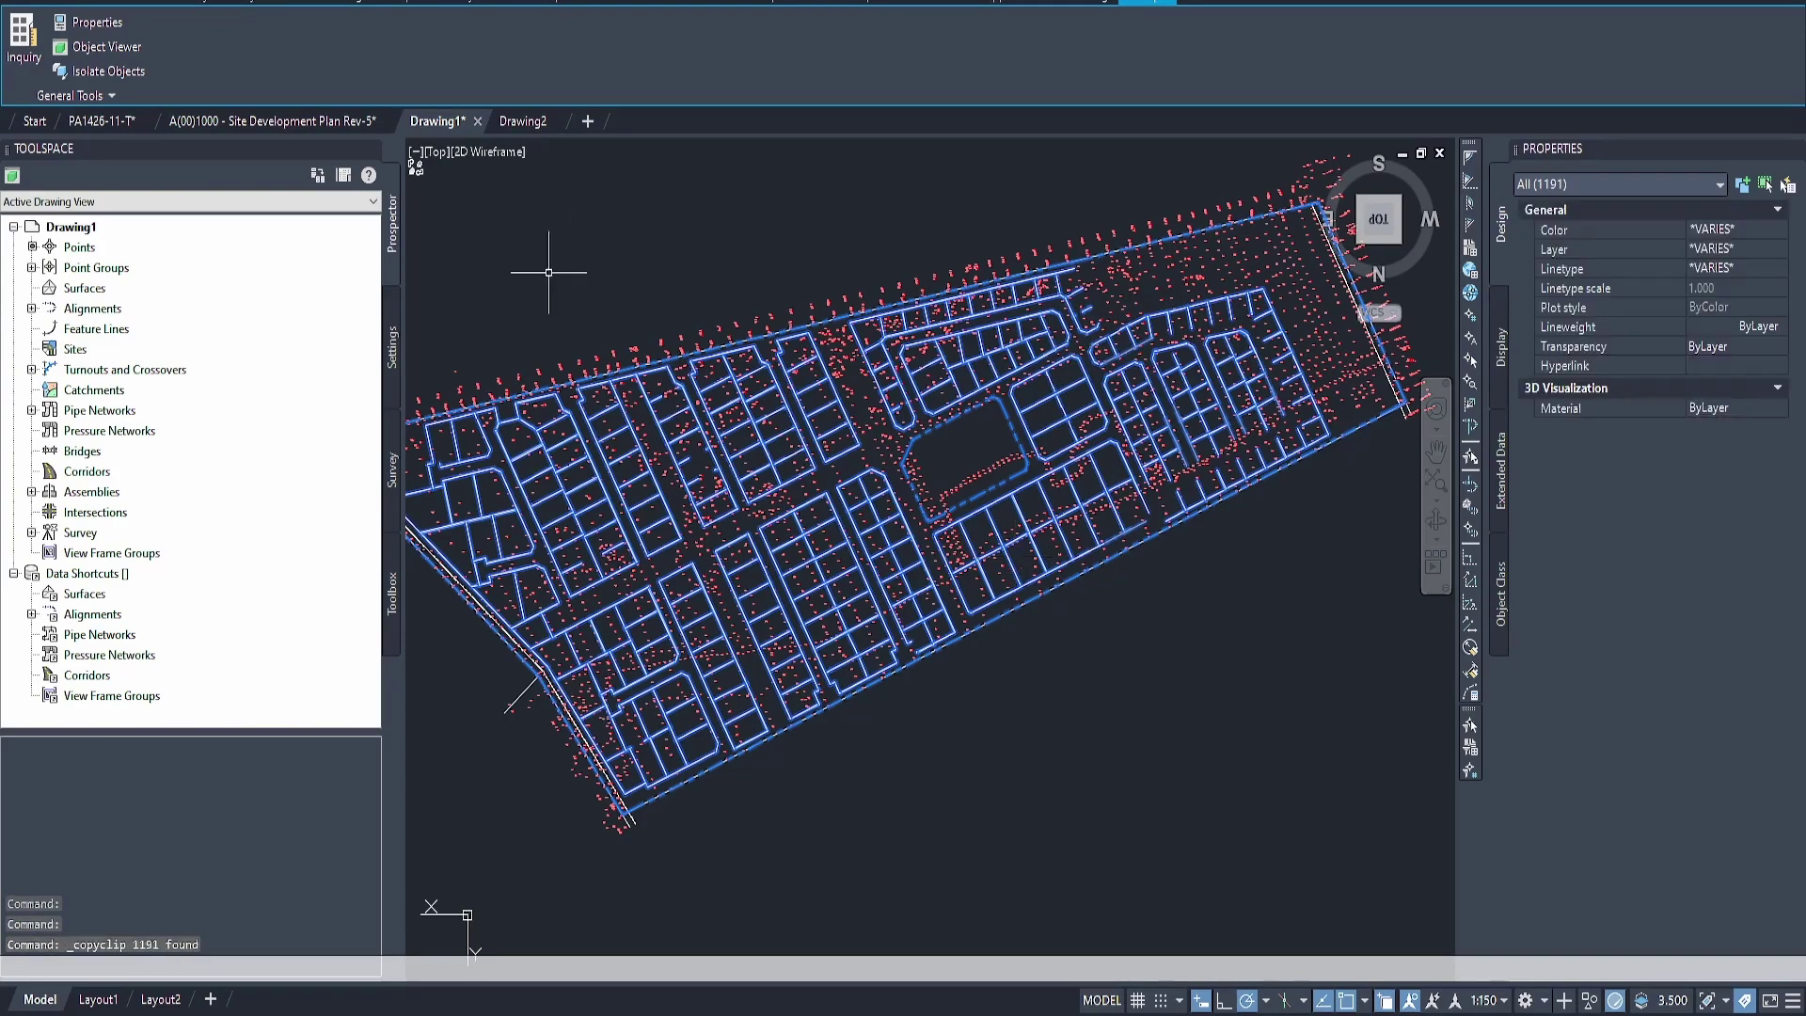
Paste the copied plot and boundary linework into Drawing2 at its original coordinates and show its full extents
{"action": "left_click", "coordinate": [522, 121]}
{"action": "right_click", "coordinate": [807, 423]}
{"action": "mouse_move", "coordinate": [894, 526]}
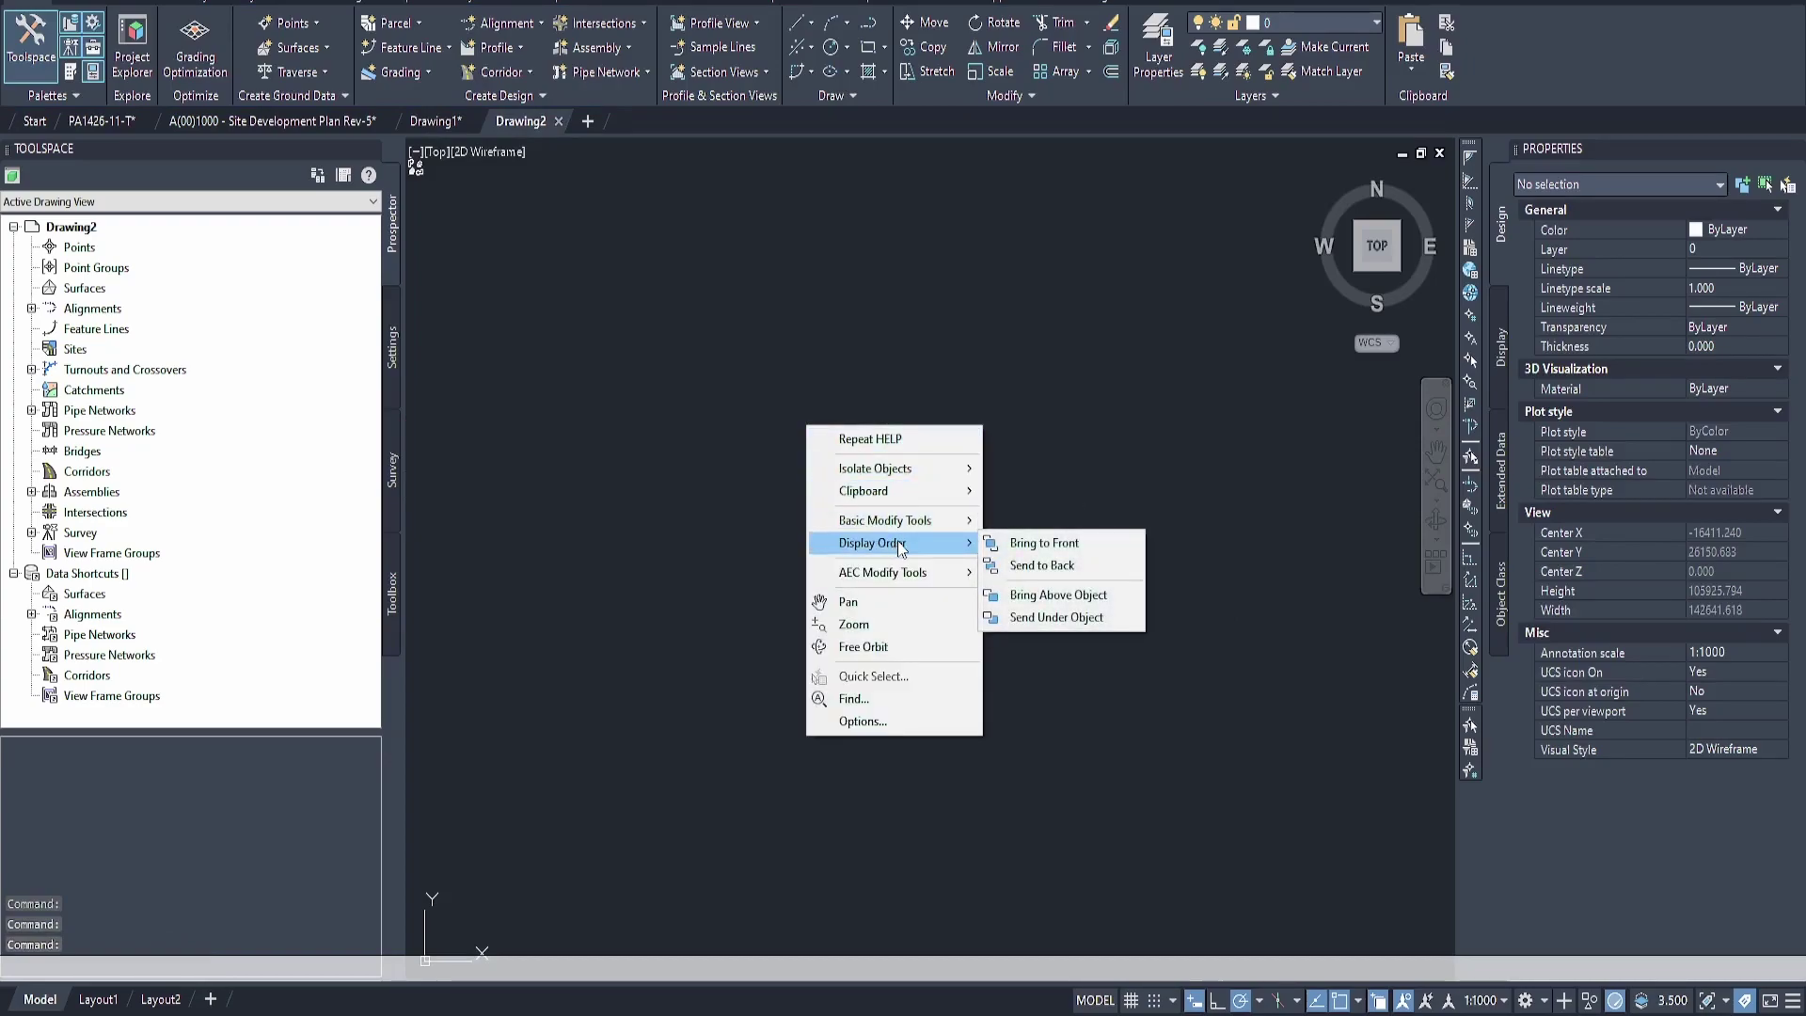
{"action": "mouse_move", "coordinate": [913, 482]}
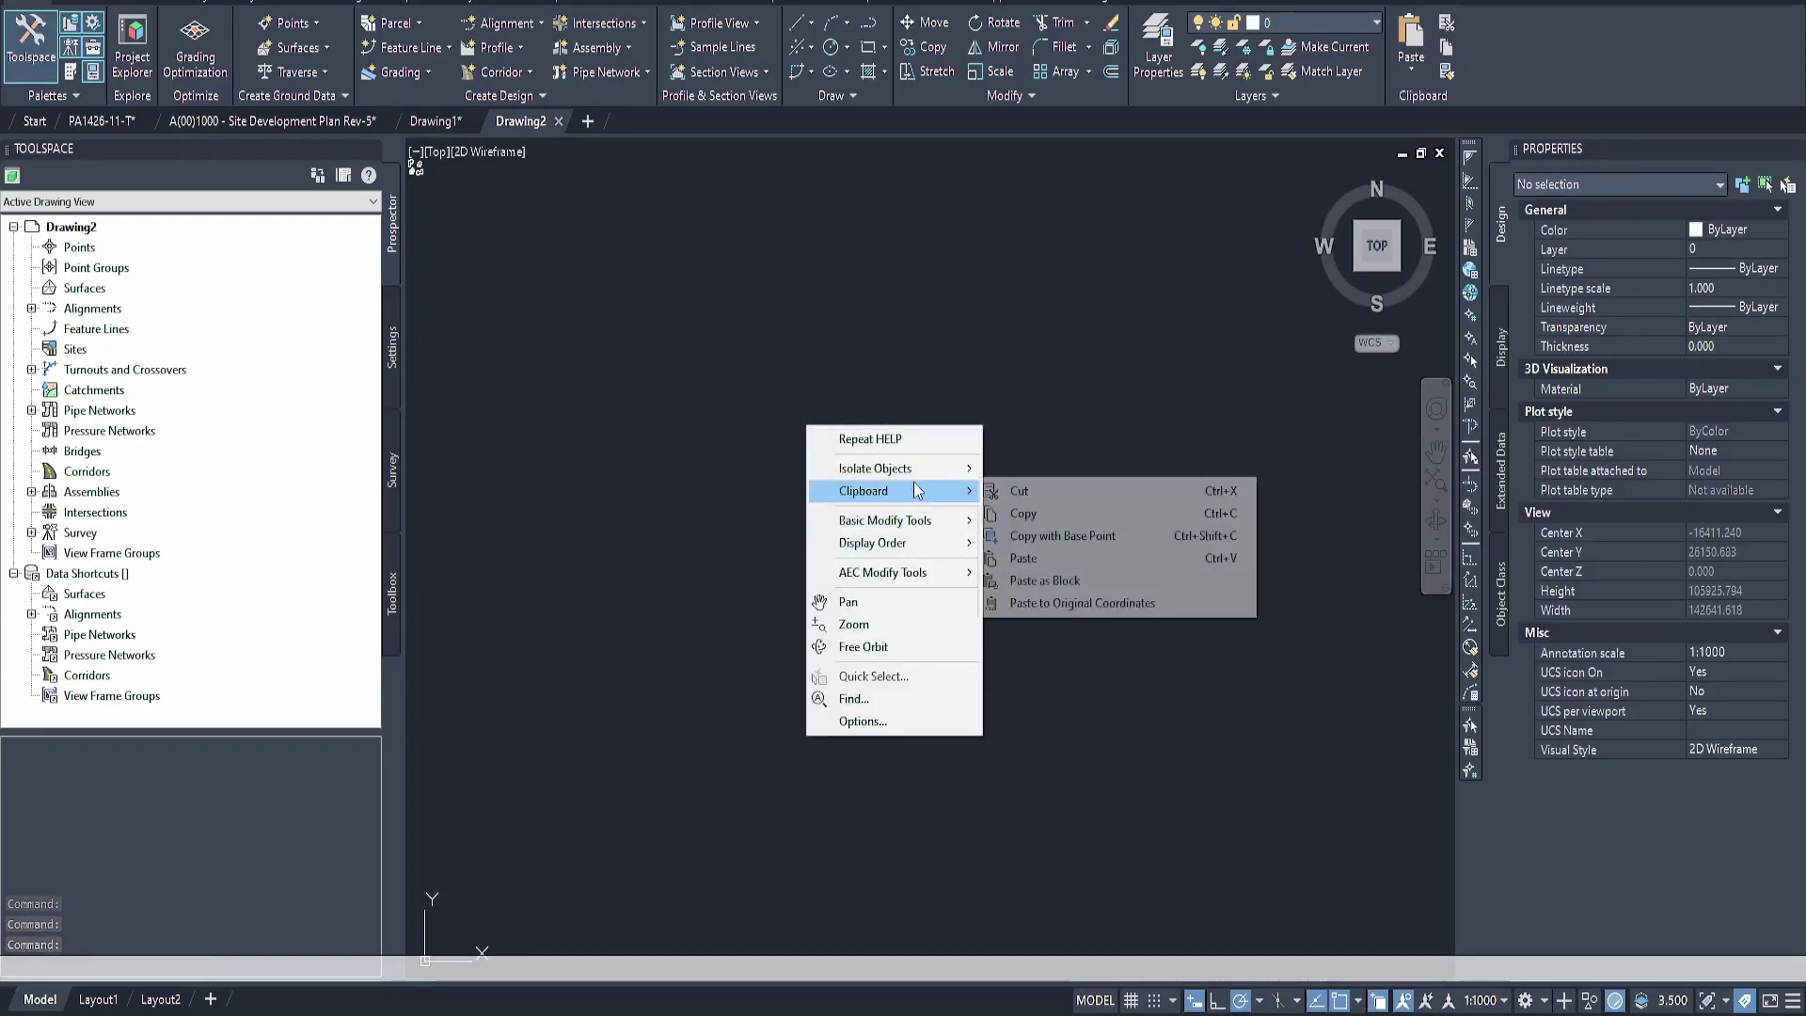
{"action": "left_click", "coordinate": [1102, 610]}
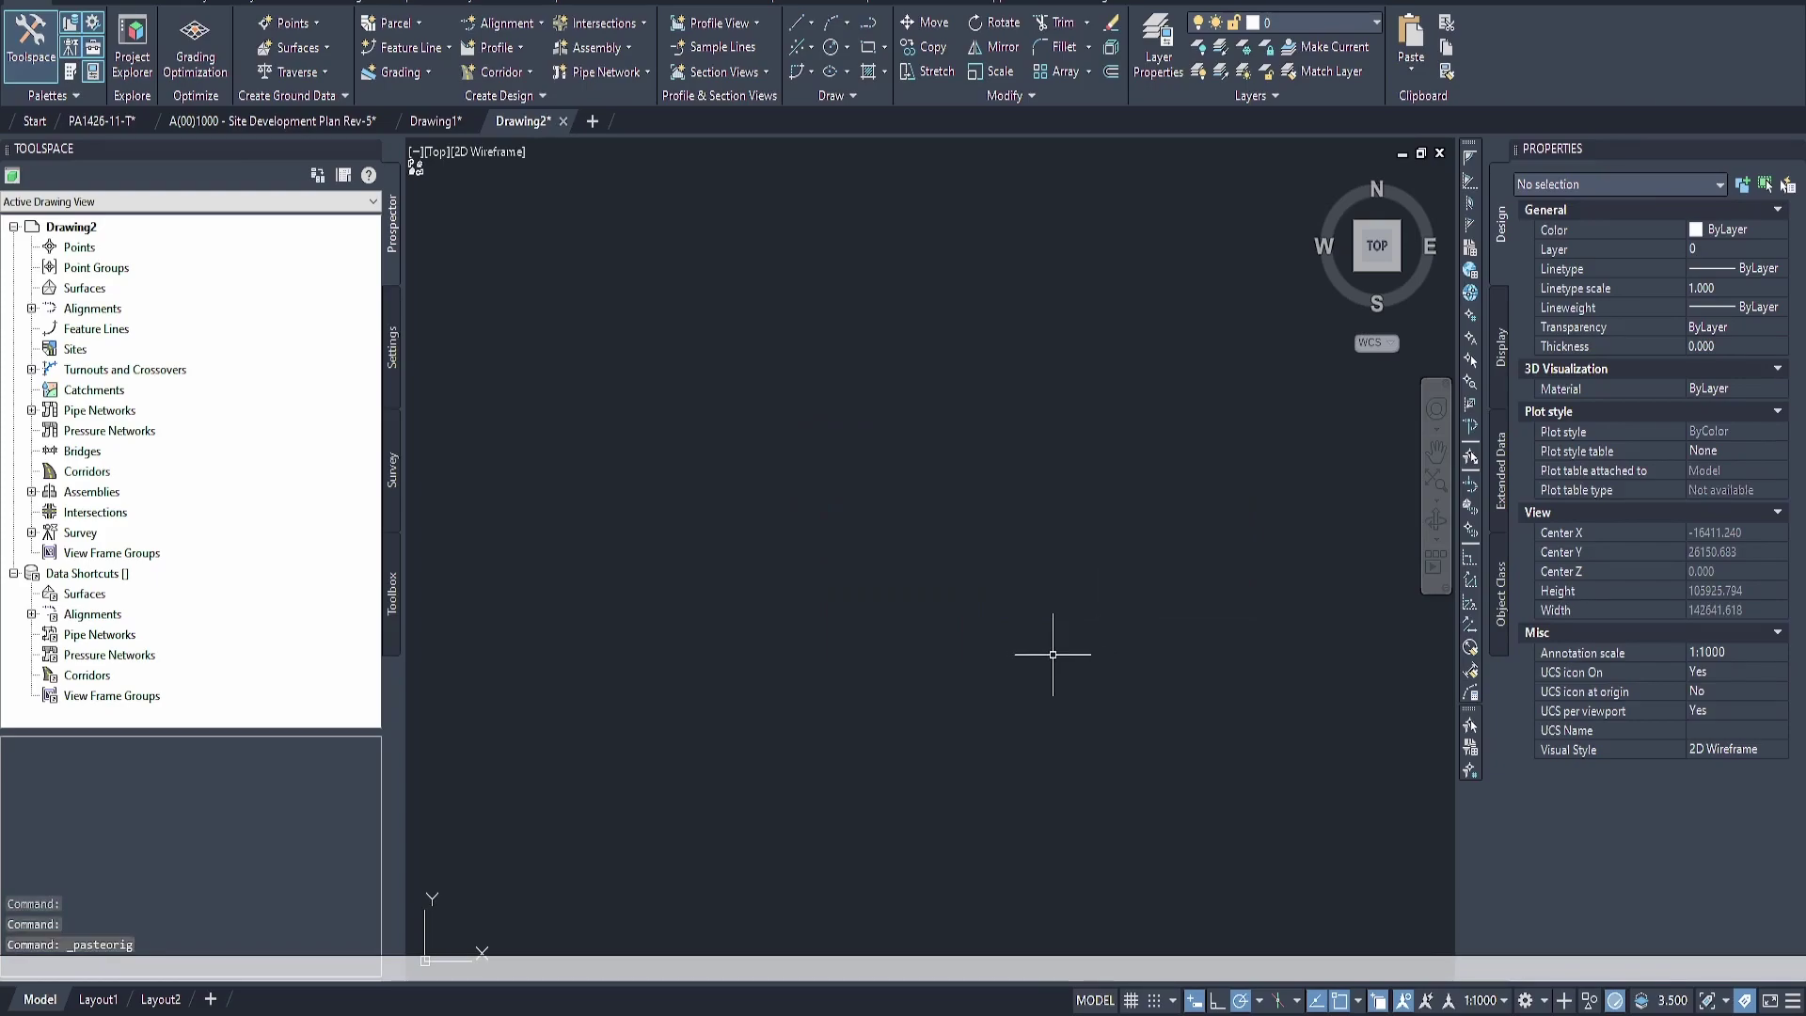
{"action": "middle_click", "coordinate": [869, 620]}
{"action": "middle_click", "coordinate": [869, 621]}
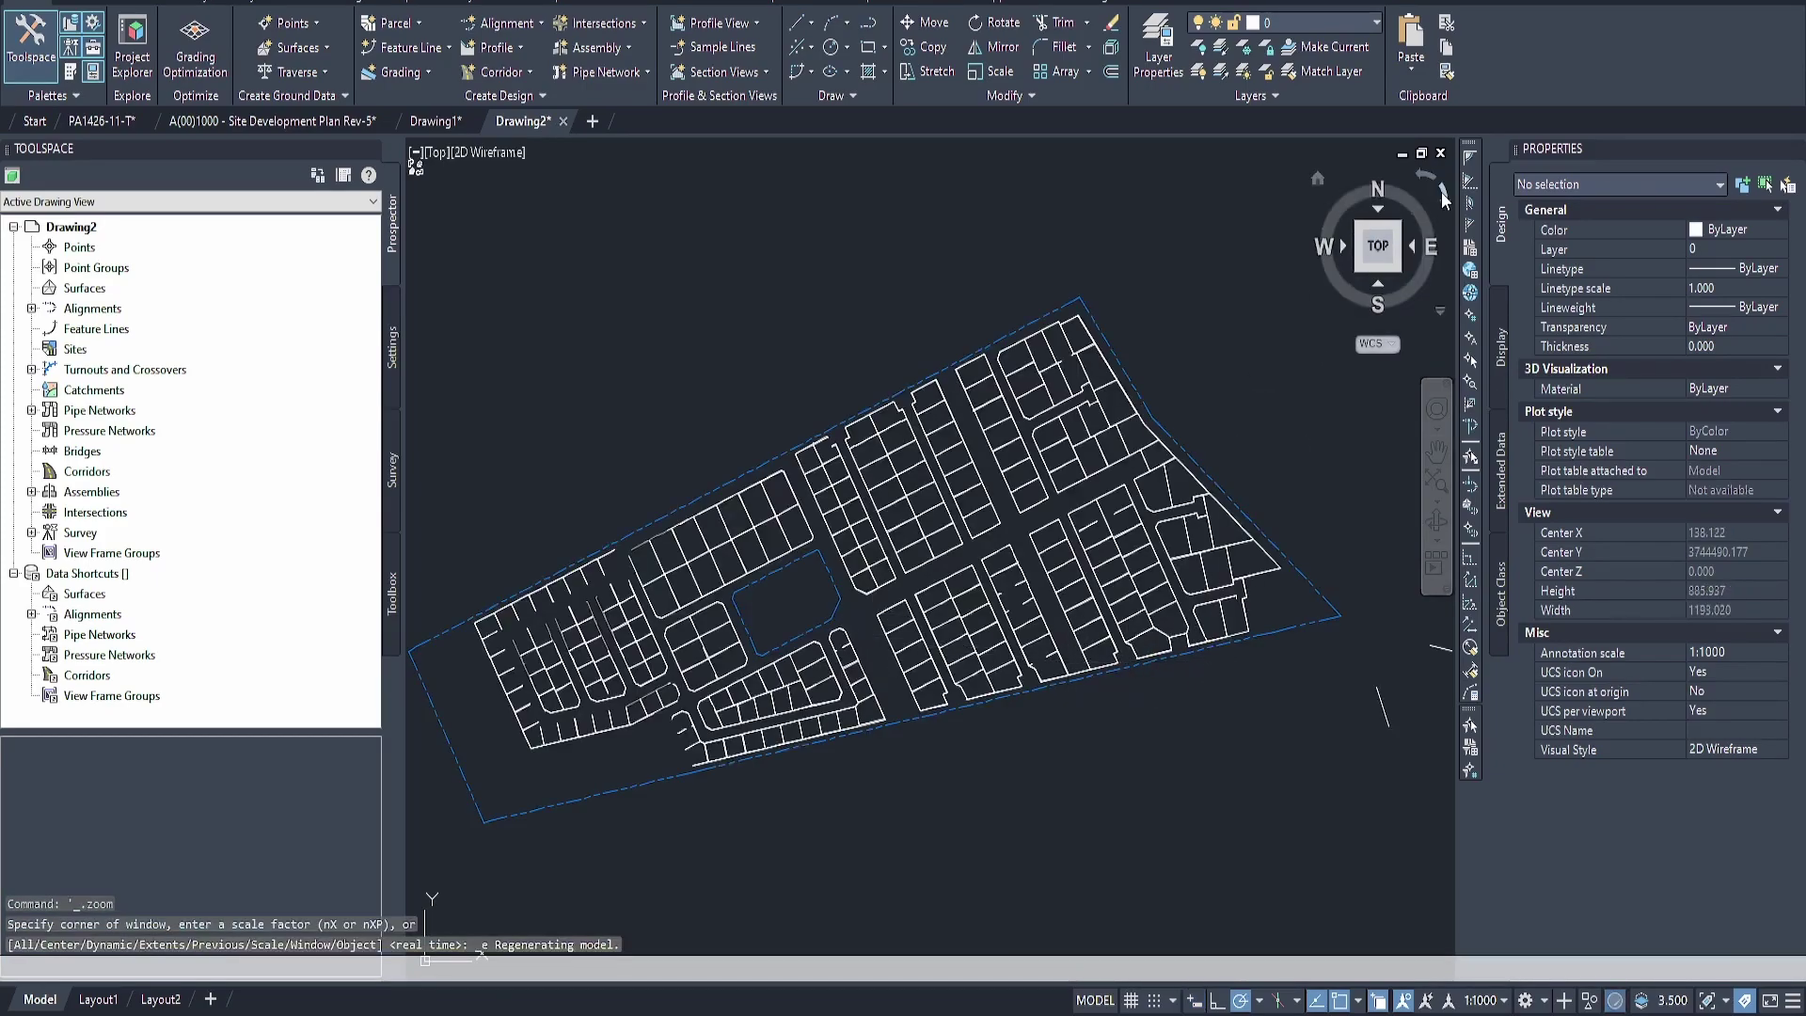
Rotate the top view of Drawing2 by 180 degrees so that south faces up, and frame the plots
{"action": "left_click", "coordinate": [1446, 199]}
{"action": "left_click", "coordinate": [1444, 199]}
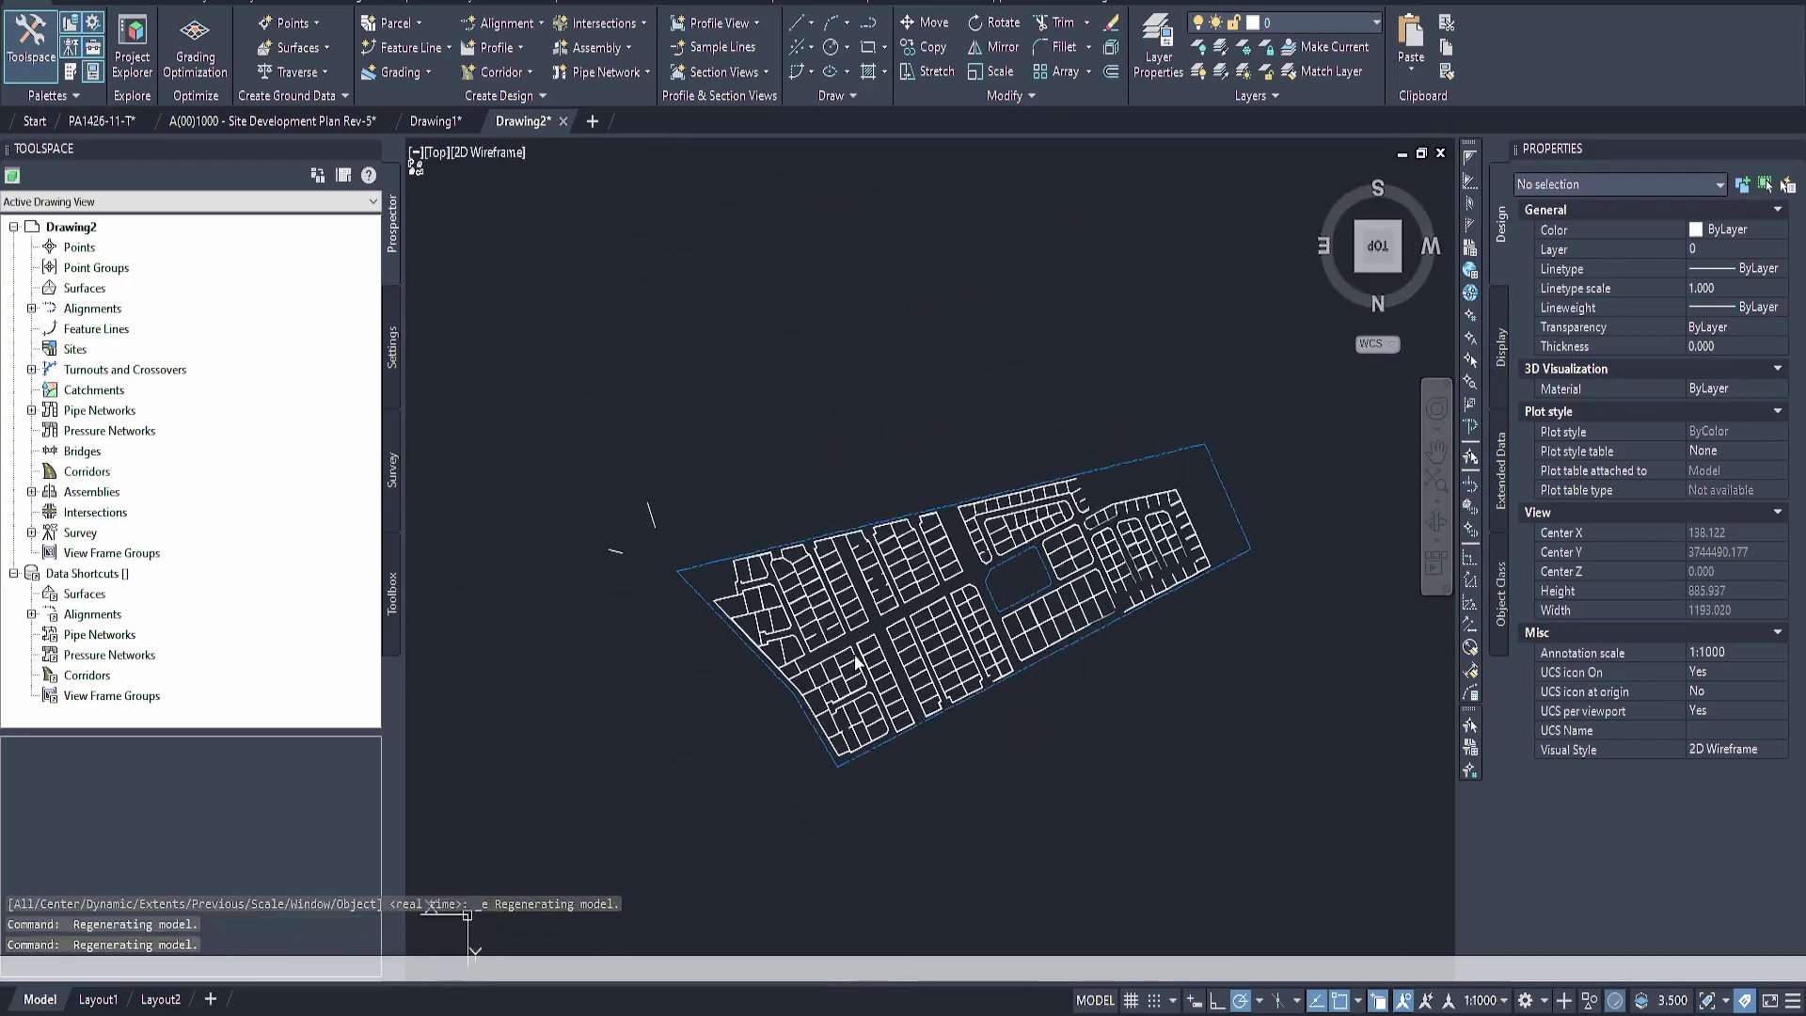
{"action": "middle_click_drag", "start_coordinate": [829, 664], "coordinate": [777, 491]}
{"action": "scroll", "coordinate": [1123, 388], "scroll_direction": "up", "scroll_amount": 8}
{"action": "middle_click_drag", "start_coordinate": [1106, 409], "coordinate": [1335, 553]}
{"action": "middle_click_drag", "start_coordinate": [593, 376], "coordinate": [813, 384]}
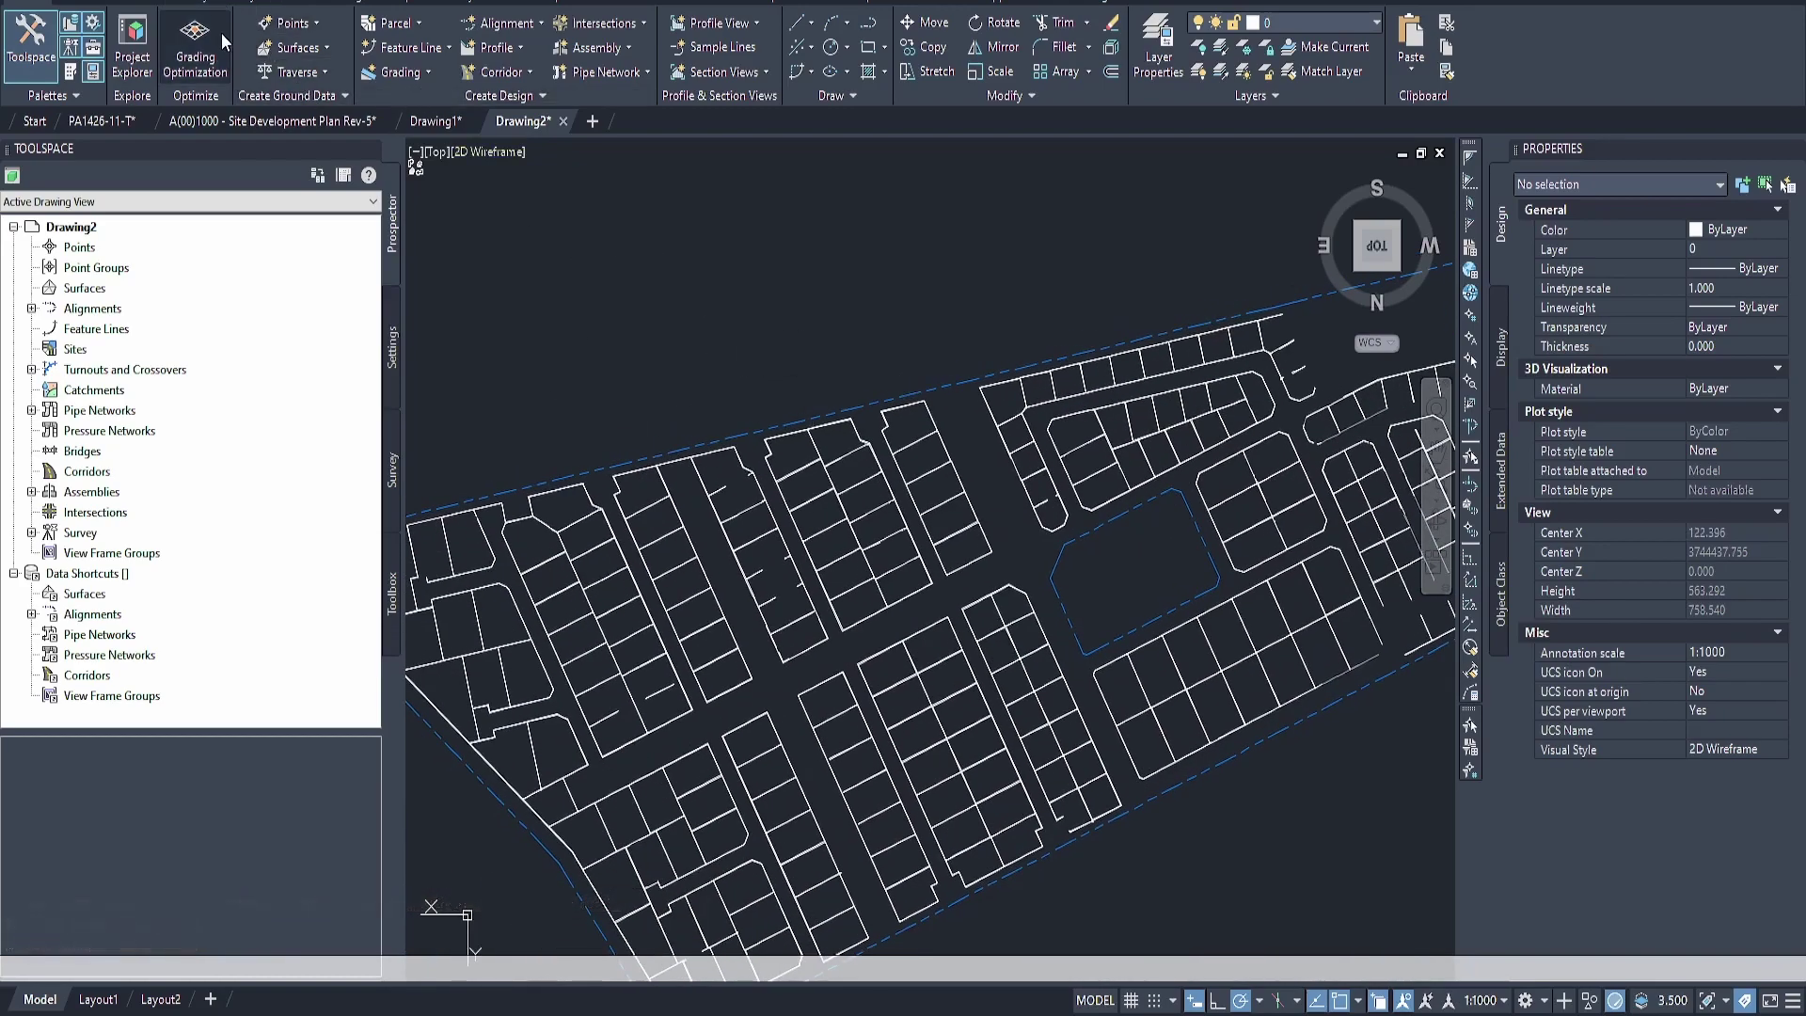
Start Import Points from the Point Creation Tools in Drawing2
{"action": "left_click", "coordinate": [294, 25]}
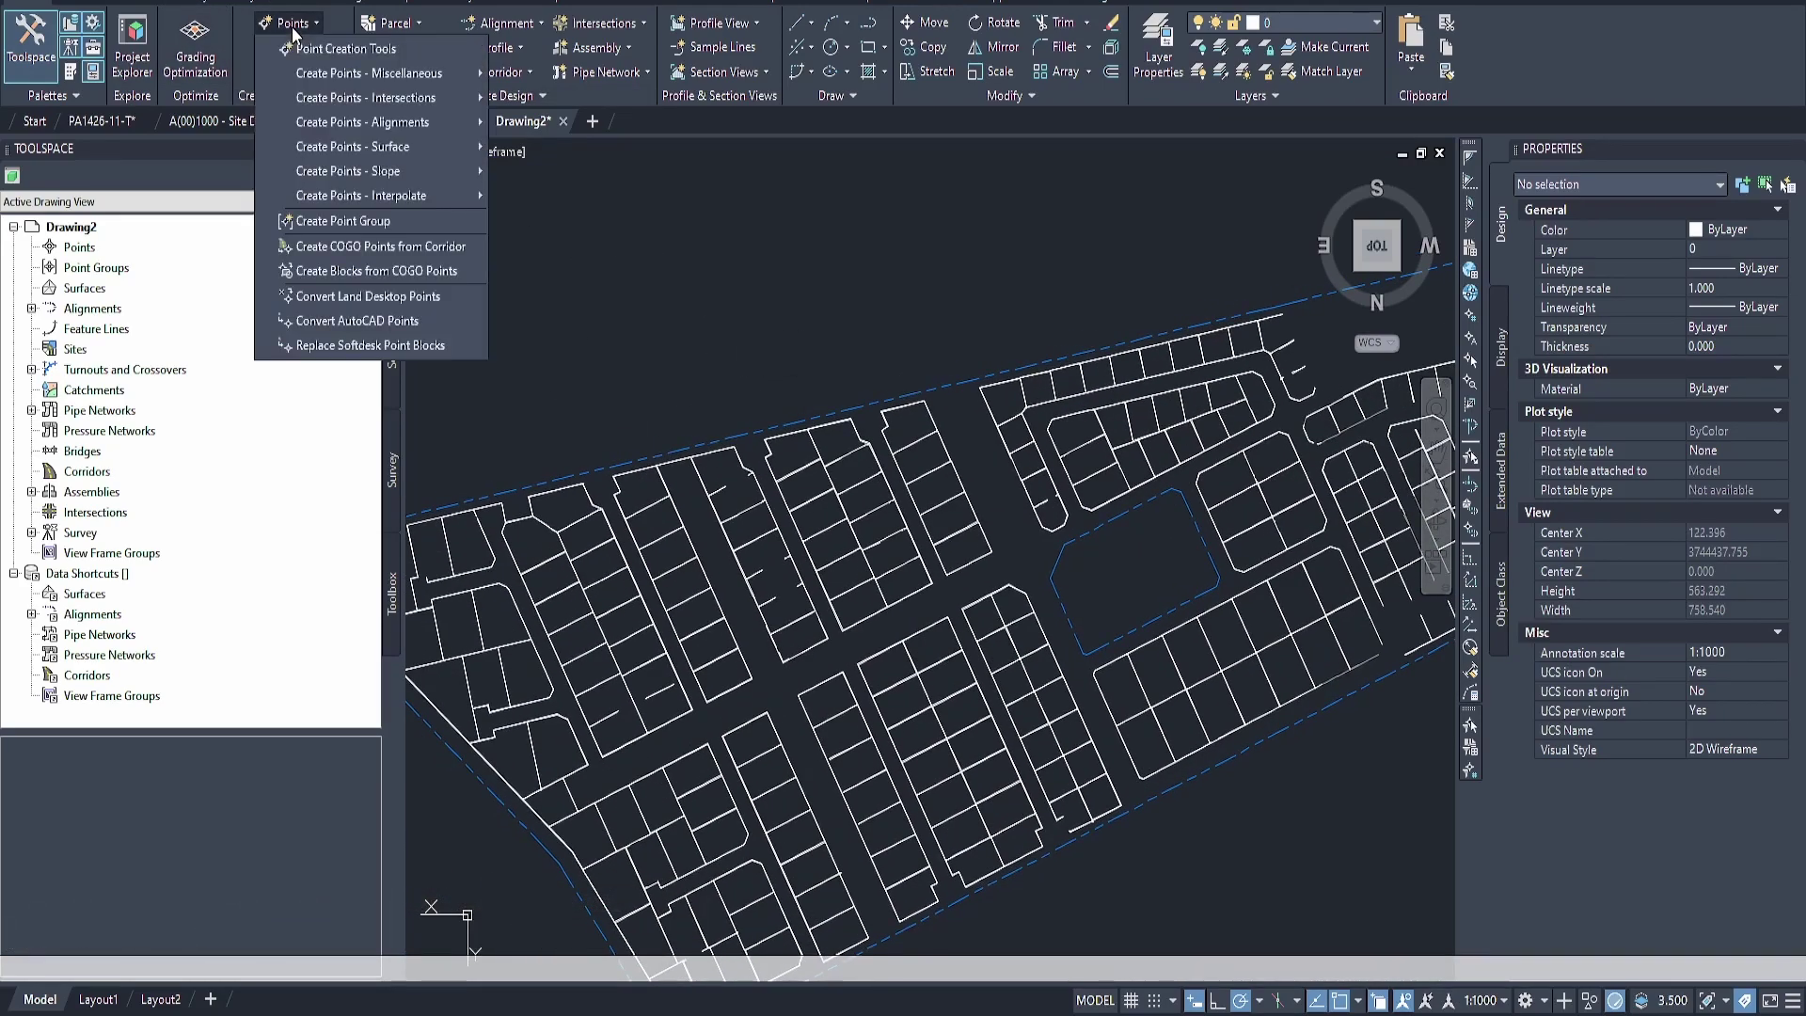
{"action": "left_click", "coordinate": [357, 49]}
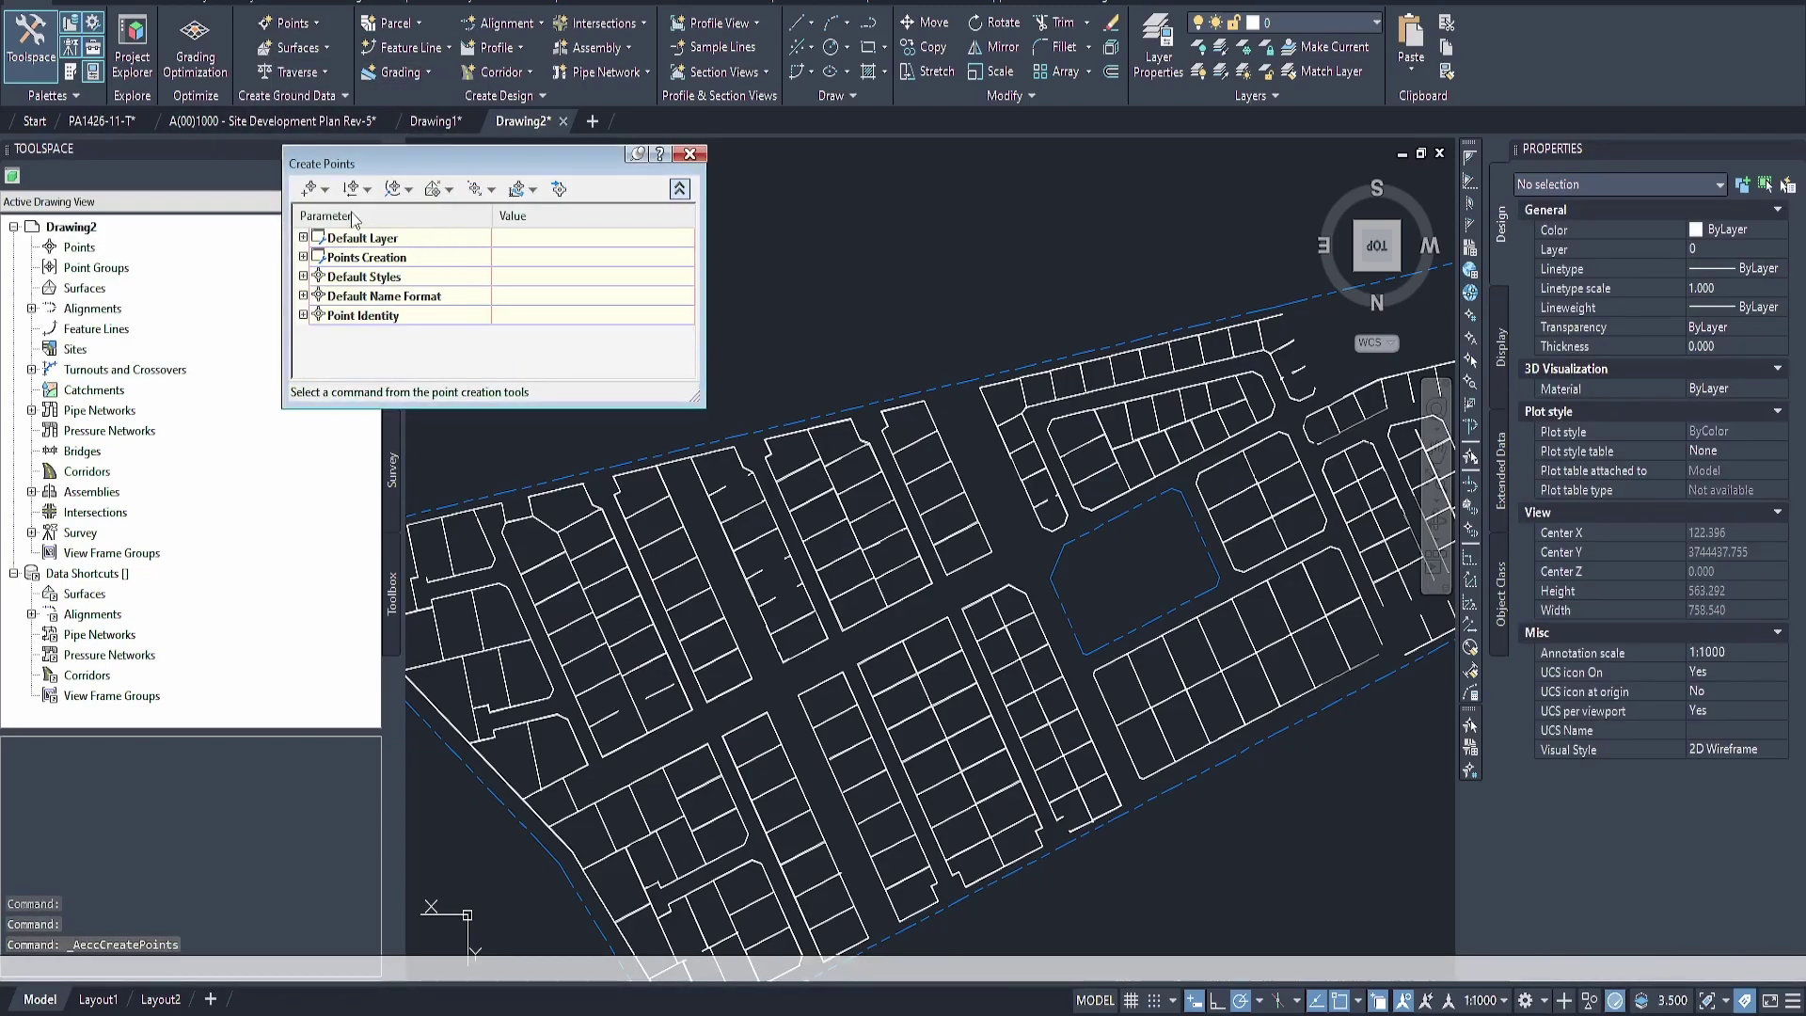
{"action": "left_click", "coordinate": [558, 191]}
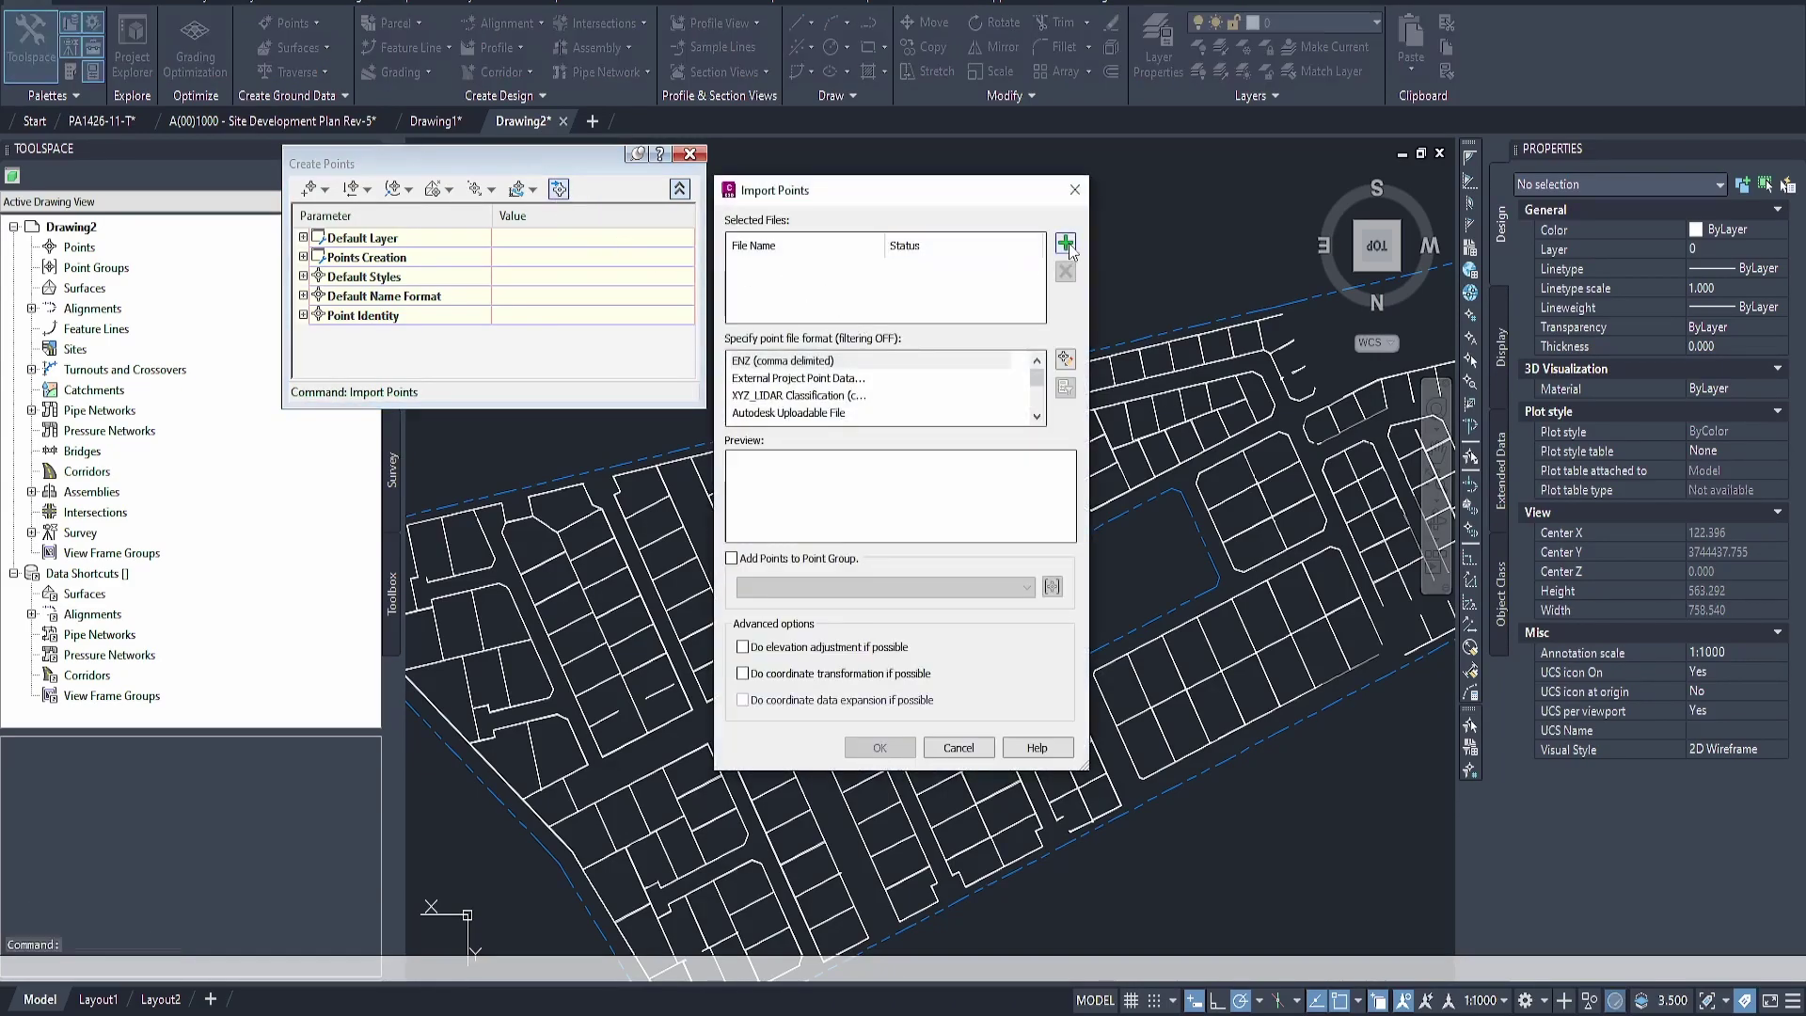
{"action": "left_click", "coordinate": [1066, 244]}
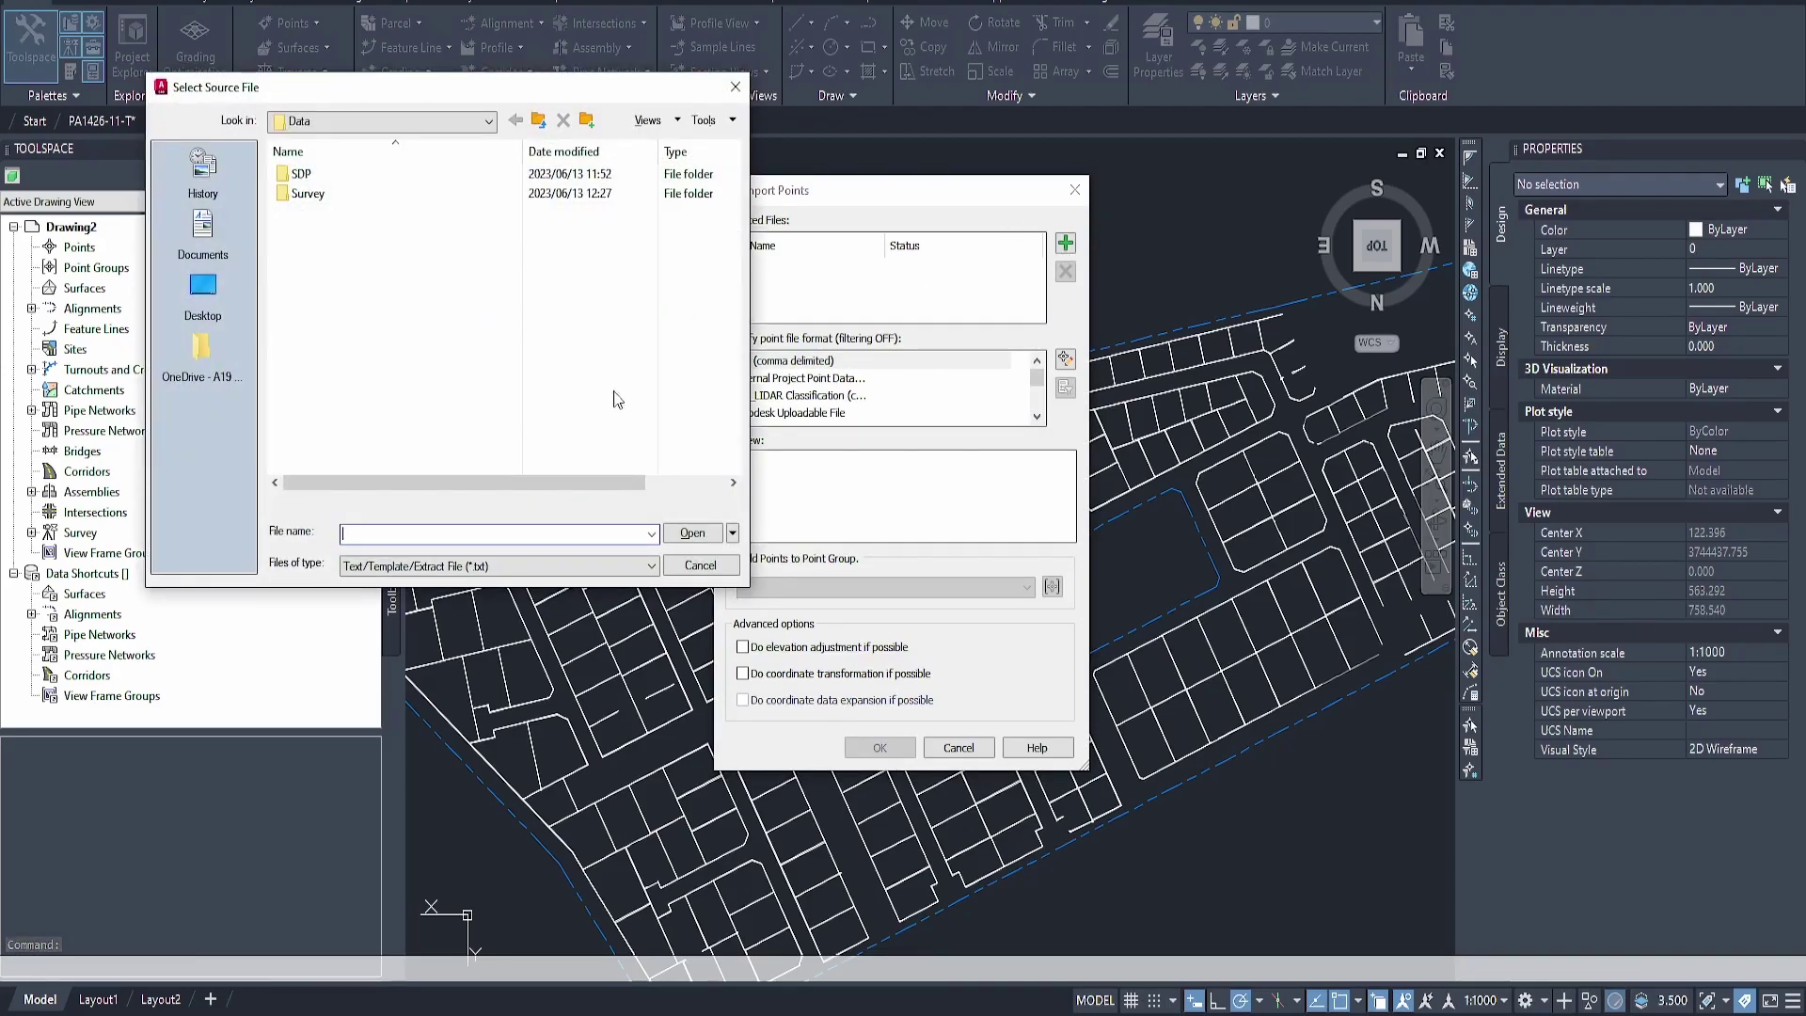
{"action": "key", "text": "Escape"}
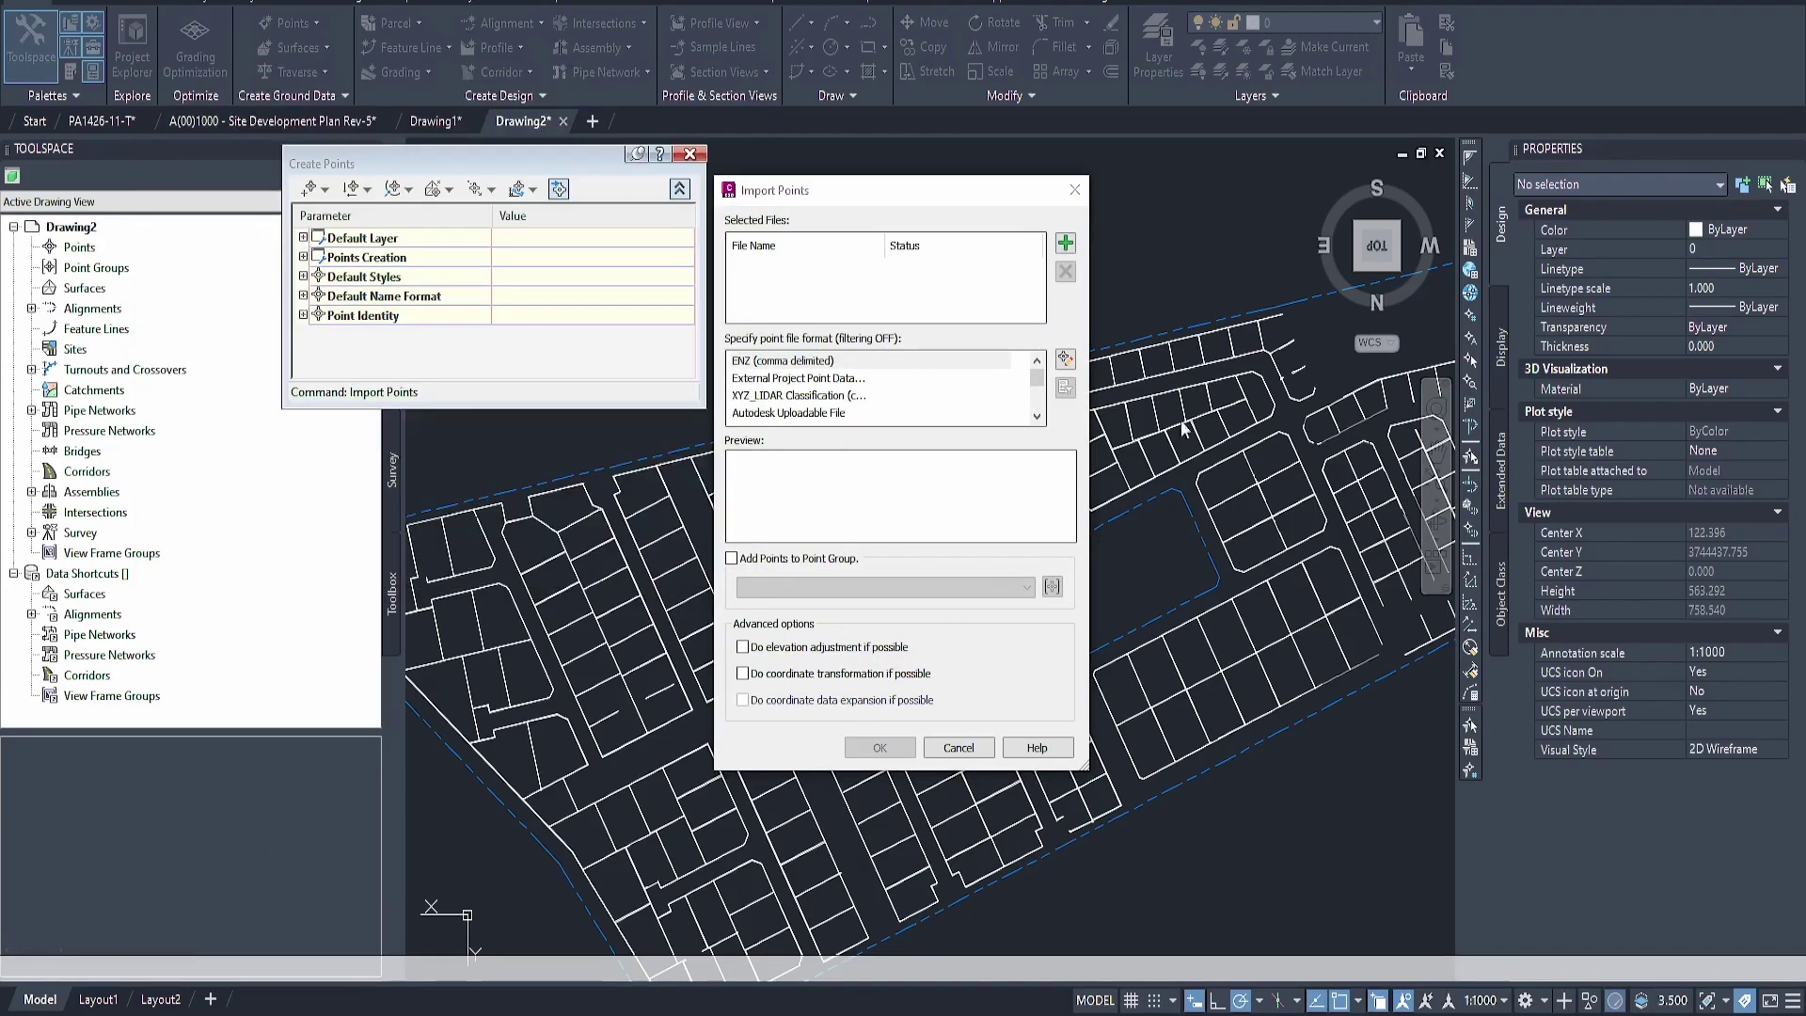
Add the PA1426-11 text file from the Survey folder as the source file for the point import
{"action": "left_click", "coordinate": [1066, 244]}
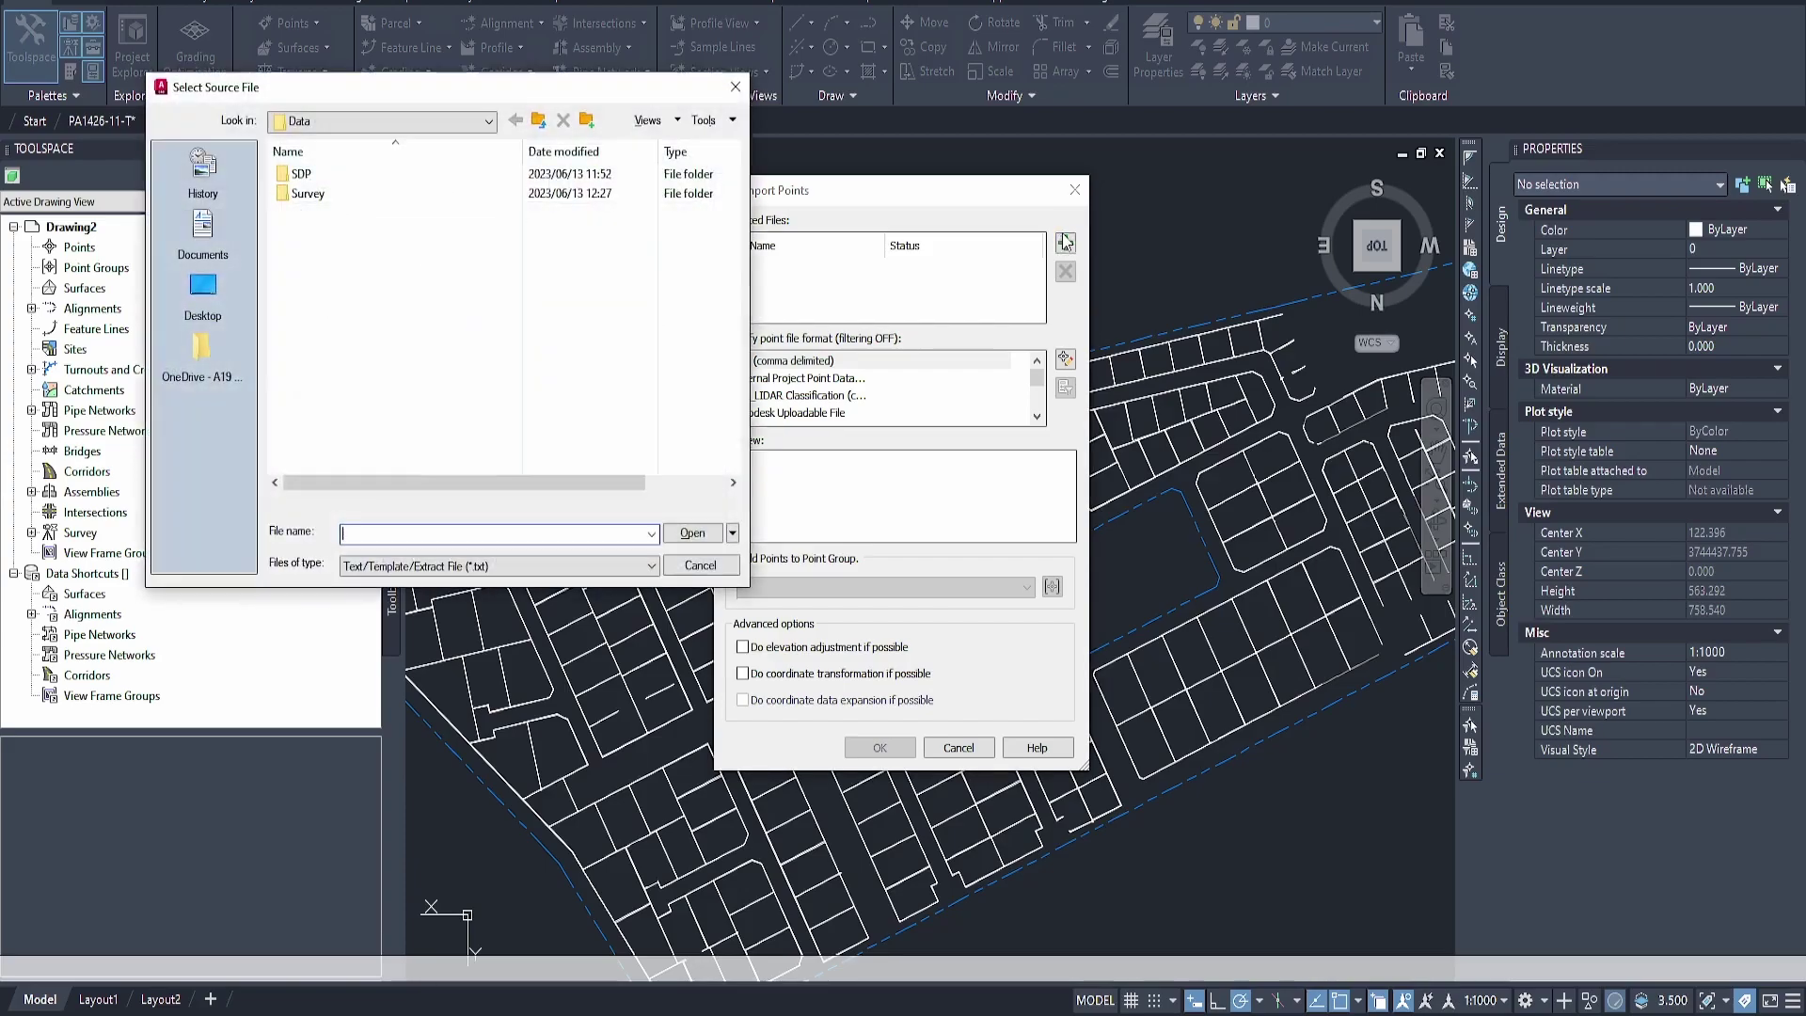
{"action": "left_click", "coordinate": [203, 287]}
{"action": "double_click", "coordinate": [330, 302]}
{"action": "double_click", "coordinate": [340, 191]}
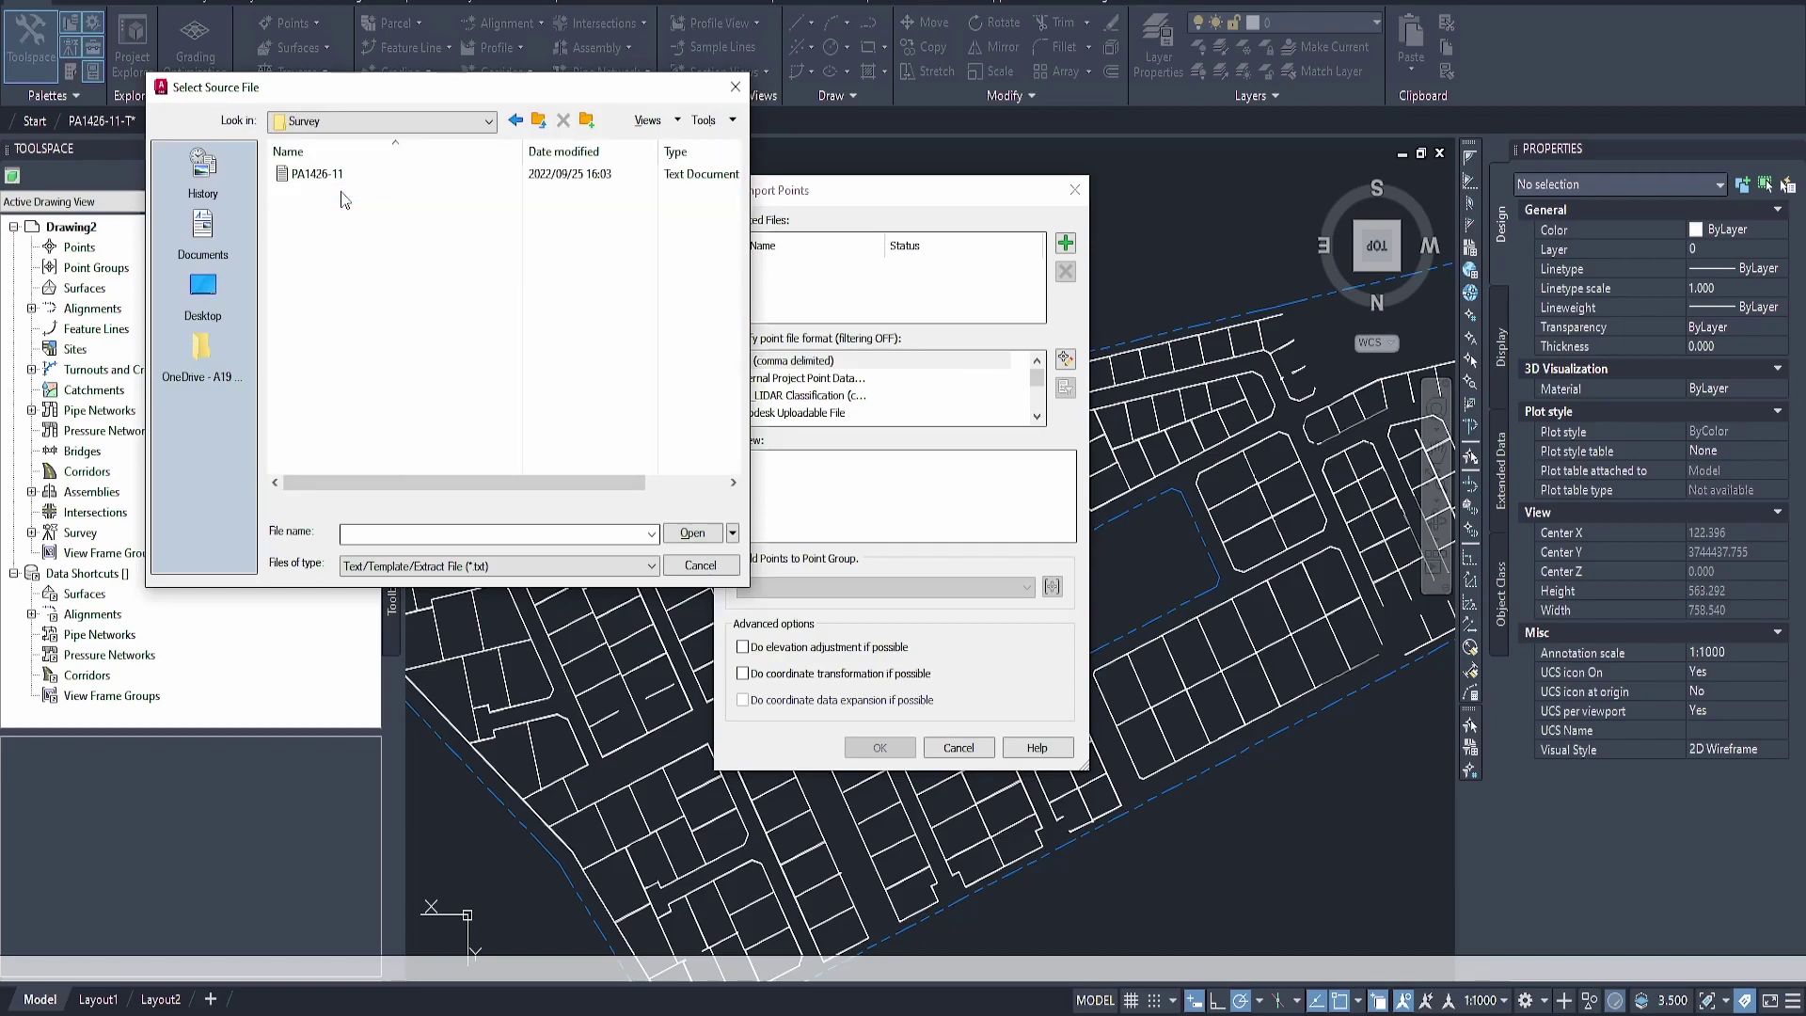
{"action": "left_click", "coordinate": [375, 177]}
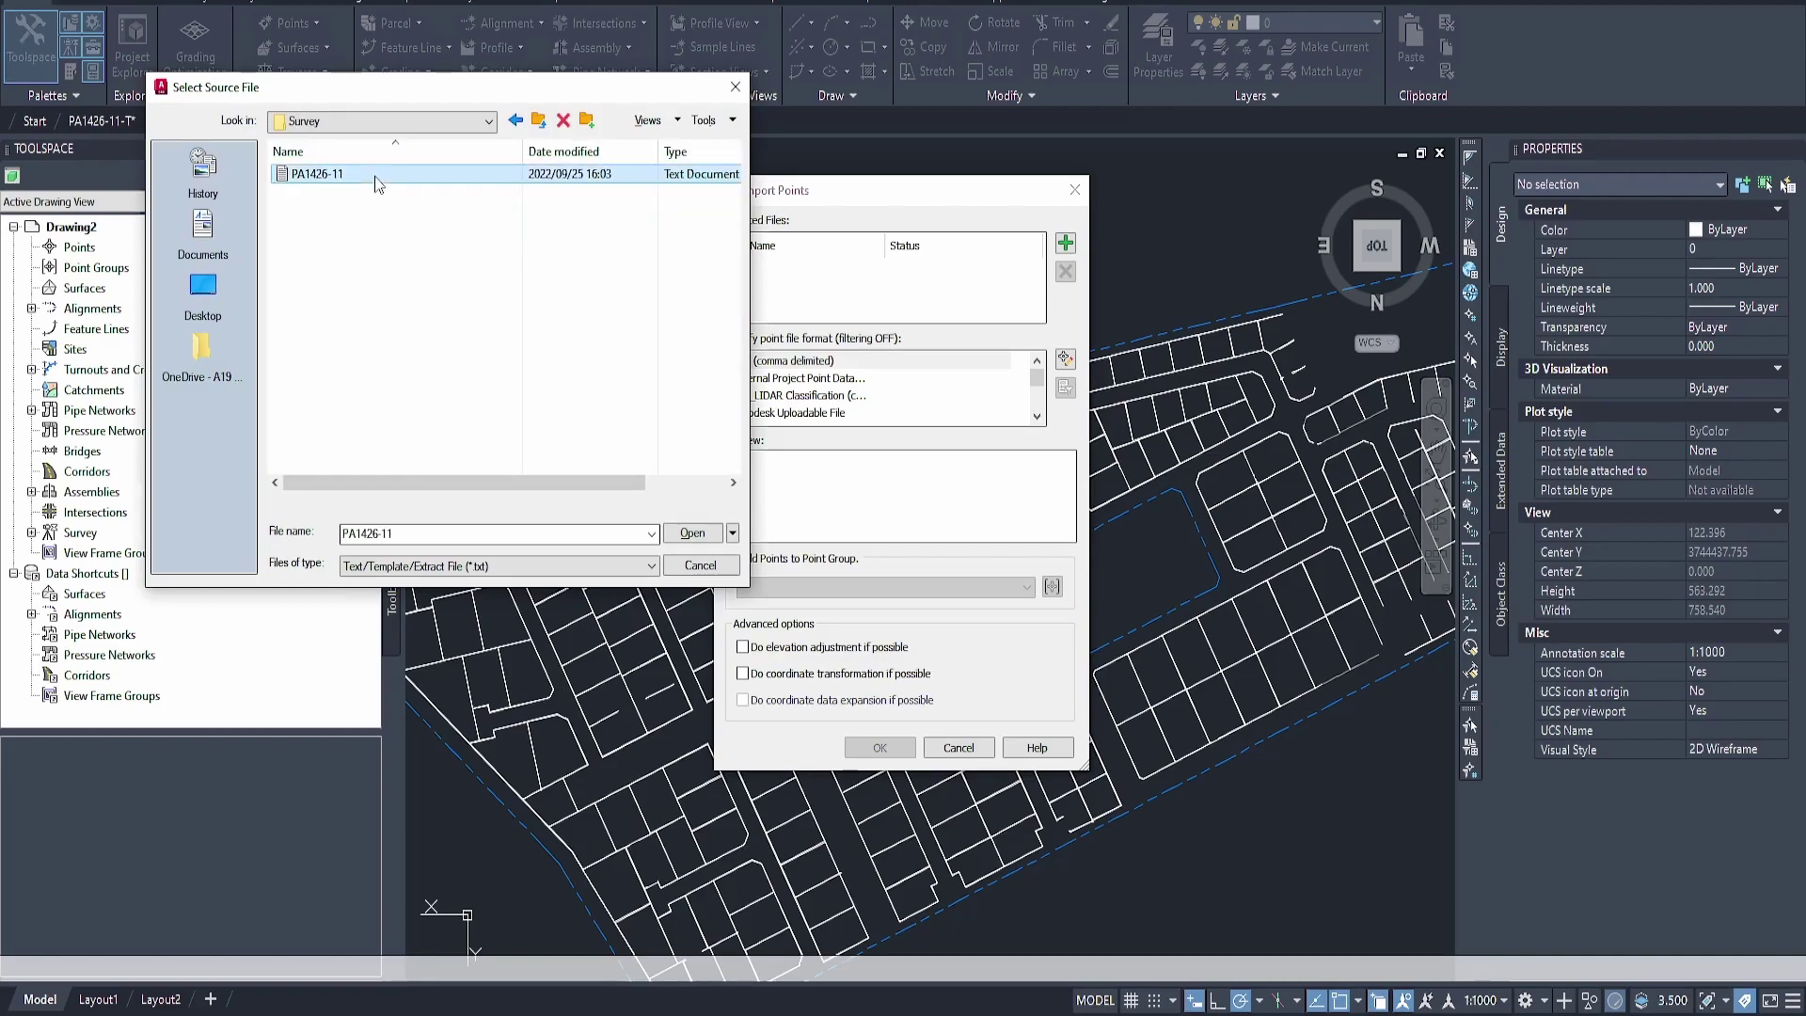
{"action": "double_click", "coordinate": [374, 177]}
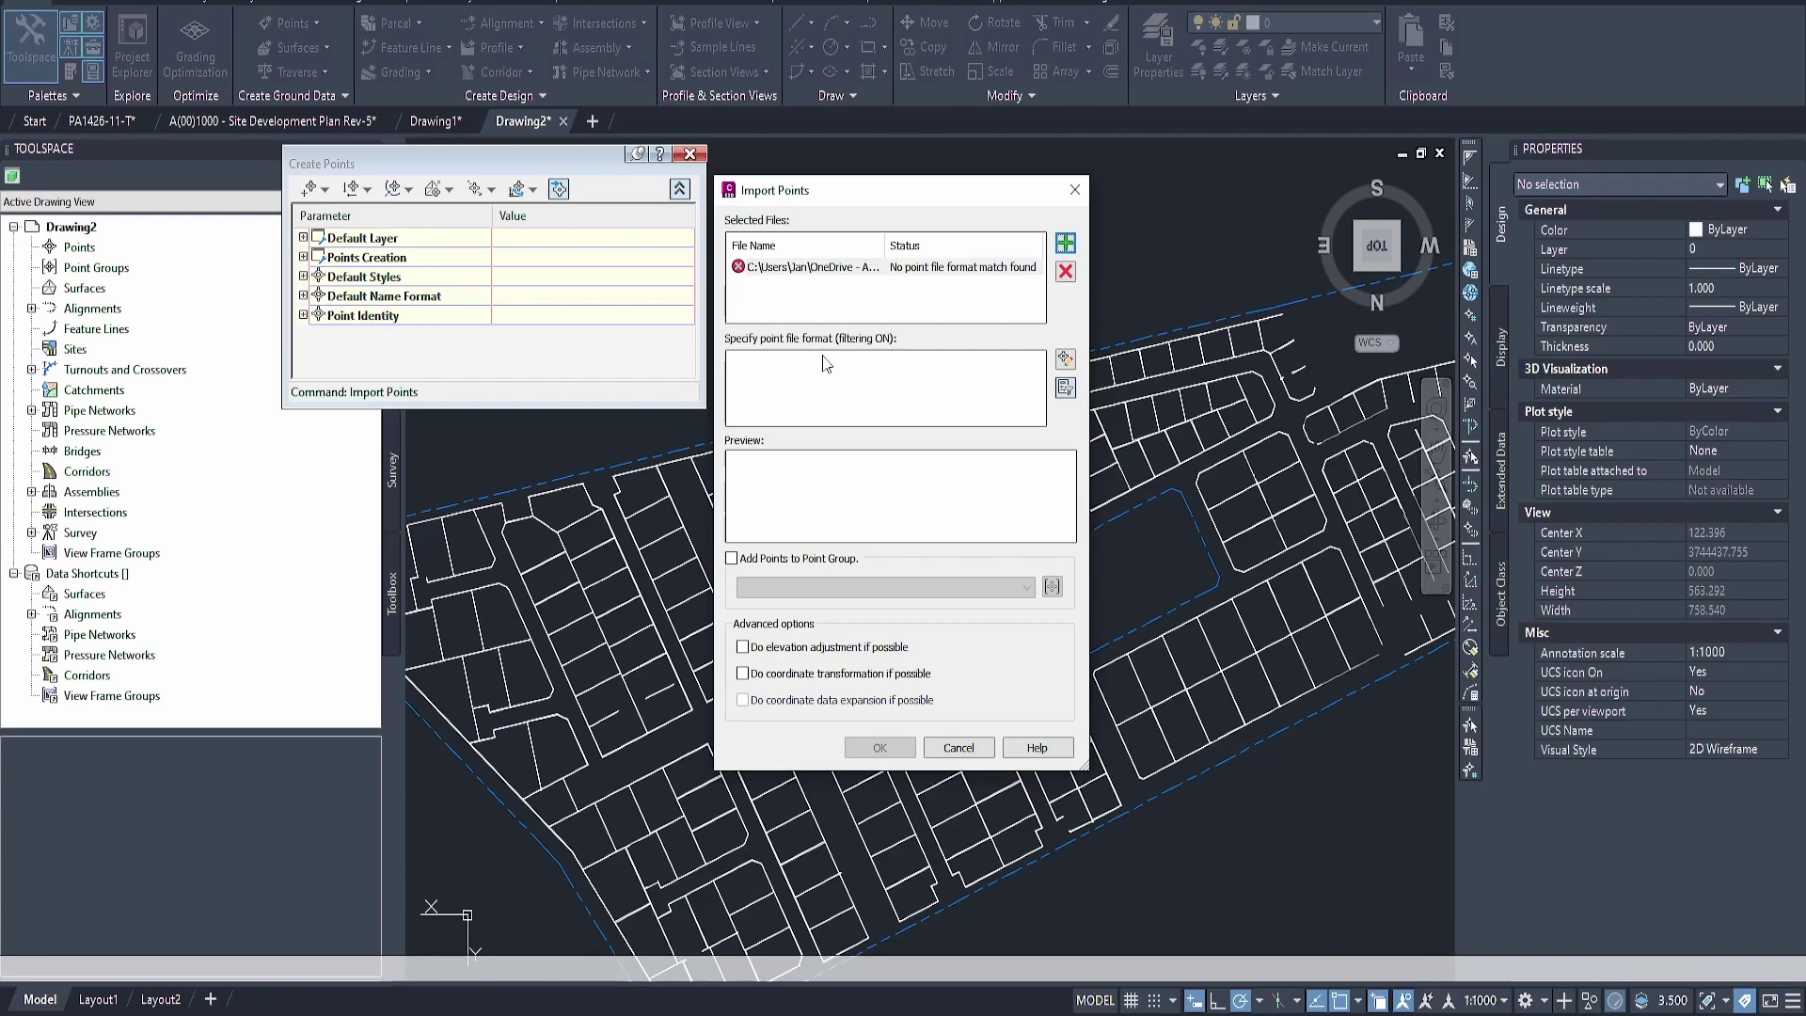
Create a new point file format of type User Point File and make it delimited, keeping the name New Format
{"action": "left_click", "coordinate": [1065, 362]}
{"action": "left_click", "coordinate": [688, 416]}
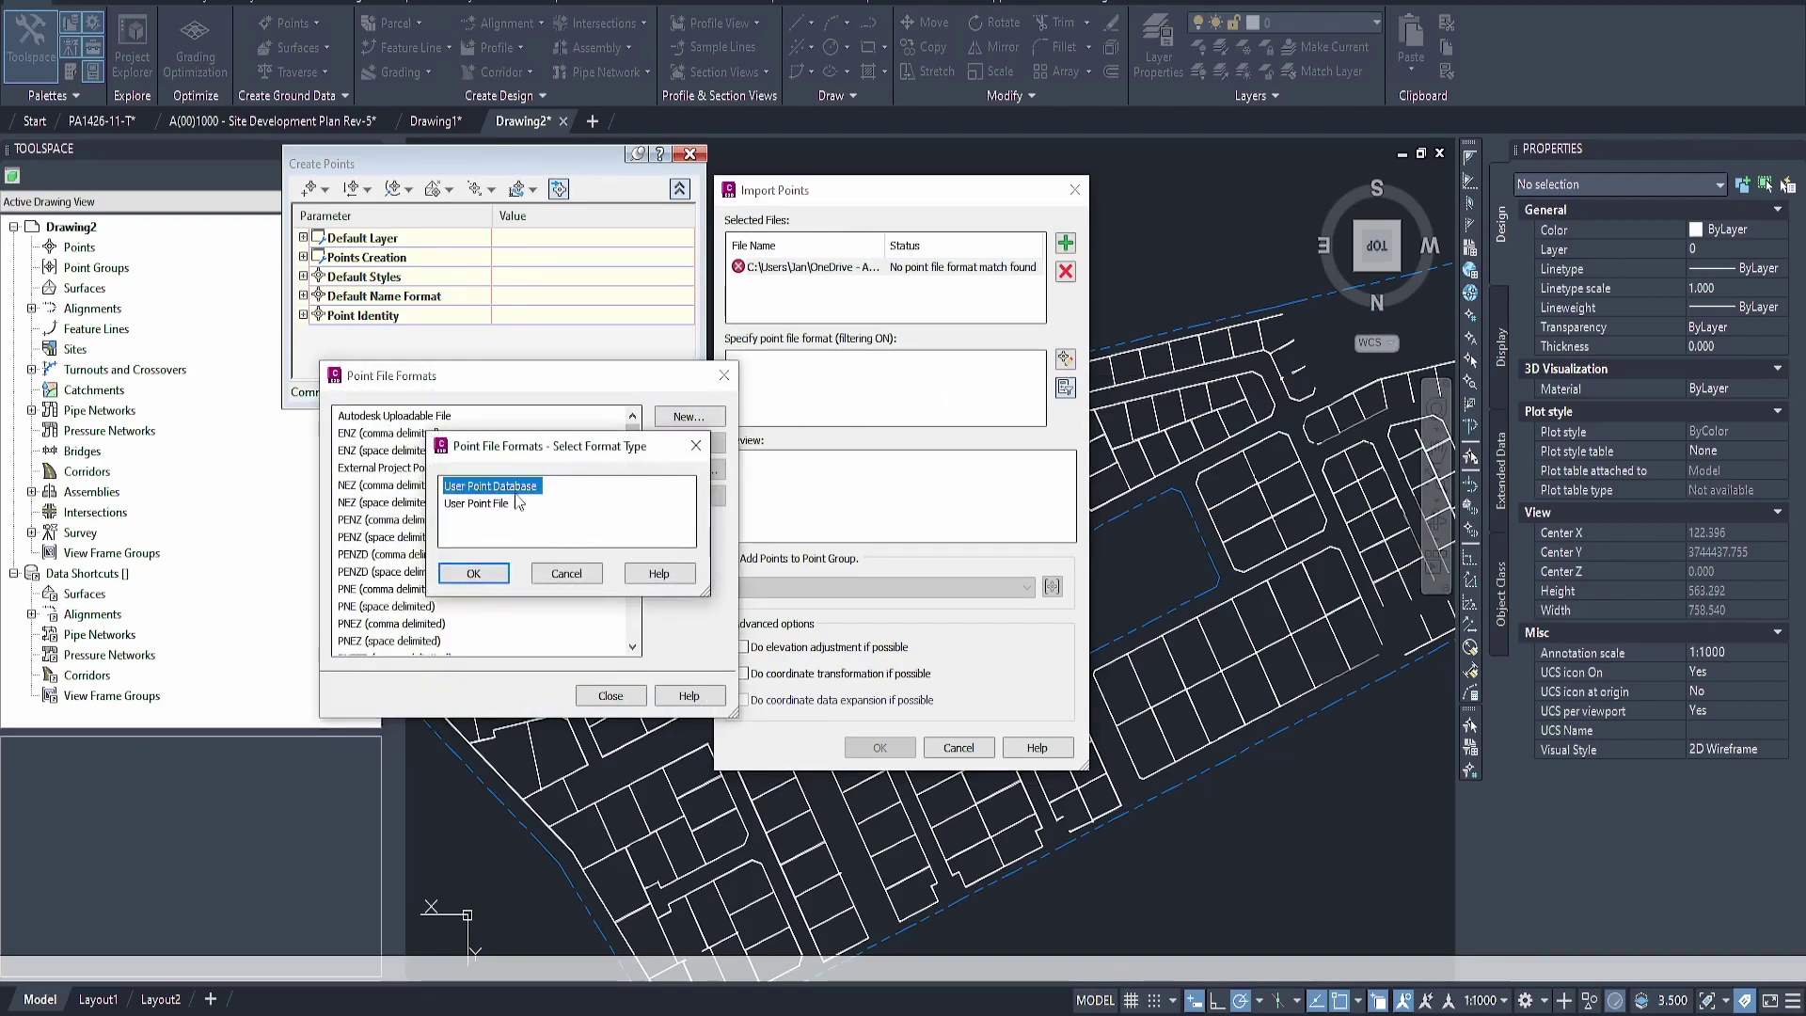
{"action": "left_click", "coordinate": [500, 505]}
{"action": "left_click", "coordinate": [474, 574]}
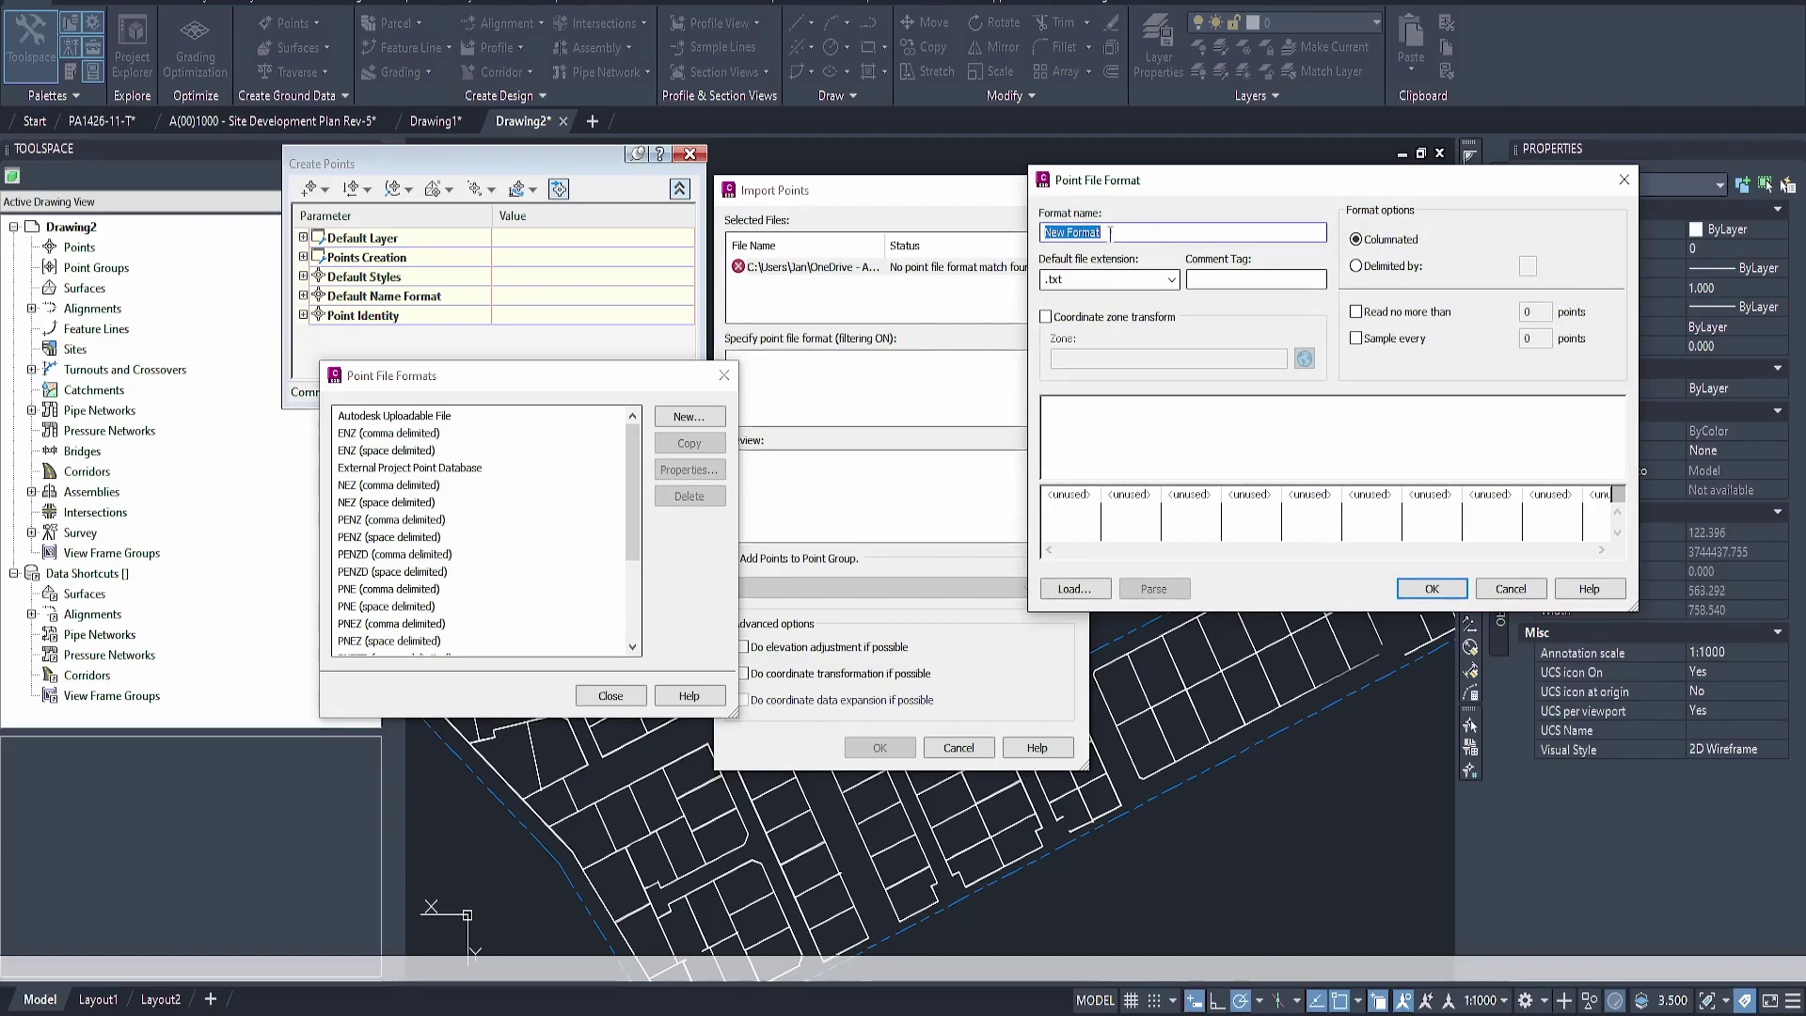
{"action": "left_click", "coordinate": [1125, 232]}
{"action": "left_click", "coordinate": [1397, 268]}
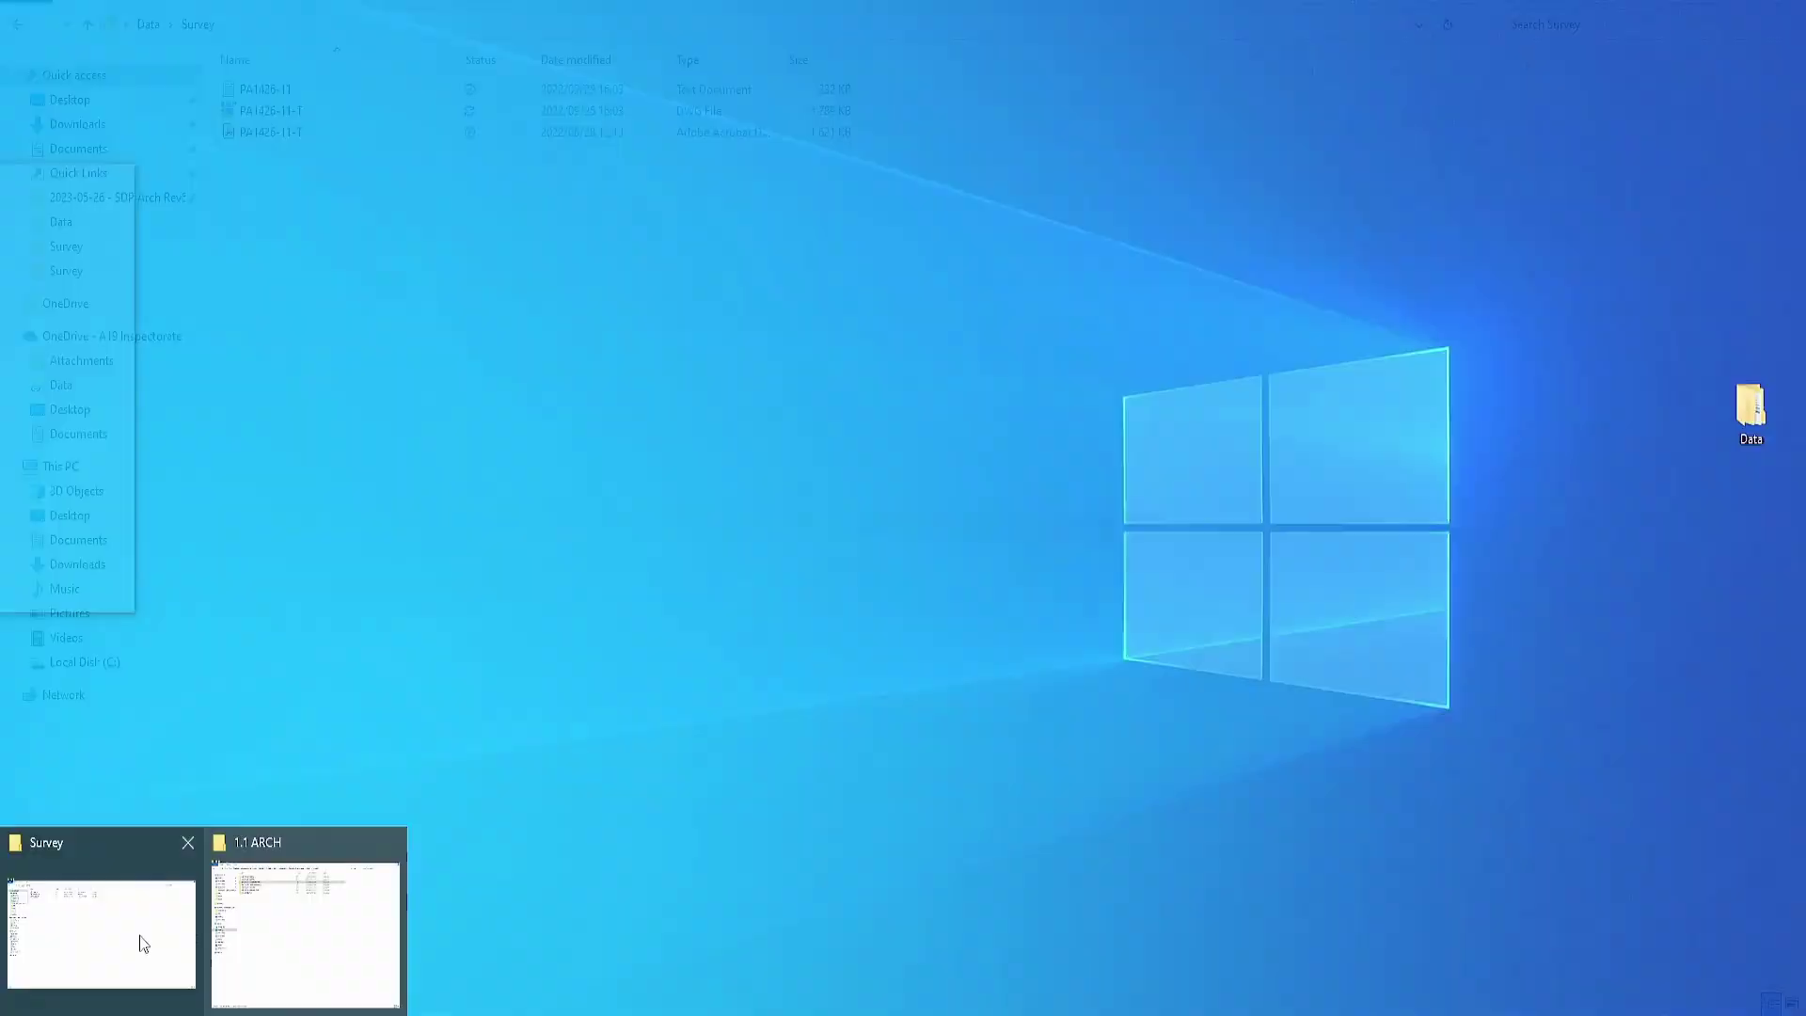
Open the PA1426-11 text file from the Survey folder in Notepad, examine its column order and return to Drawing2
{"action": "left_click", "coordinate": [141, 931]}
{"action": "double_click", "coordinate": [325, 88]}
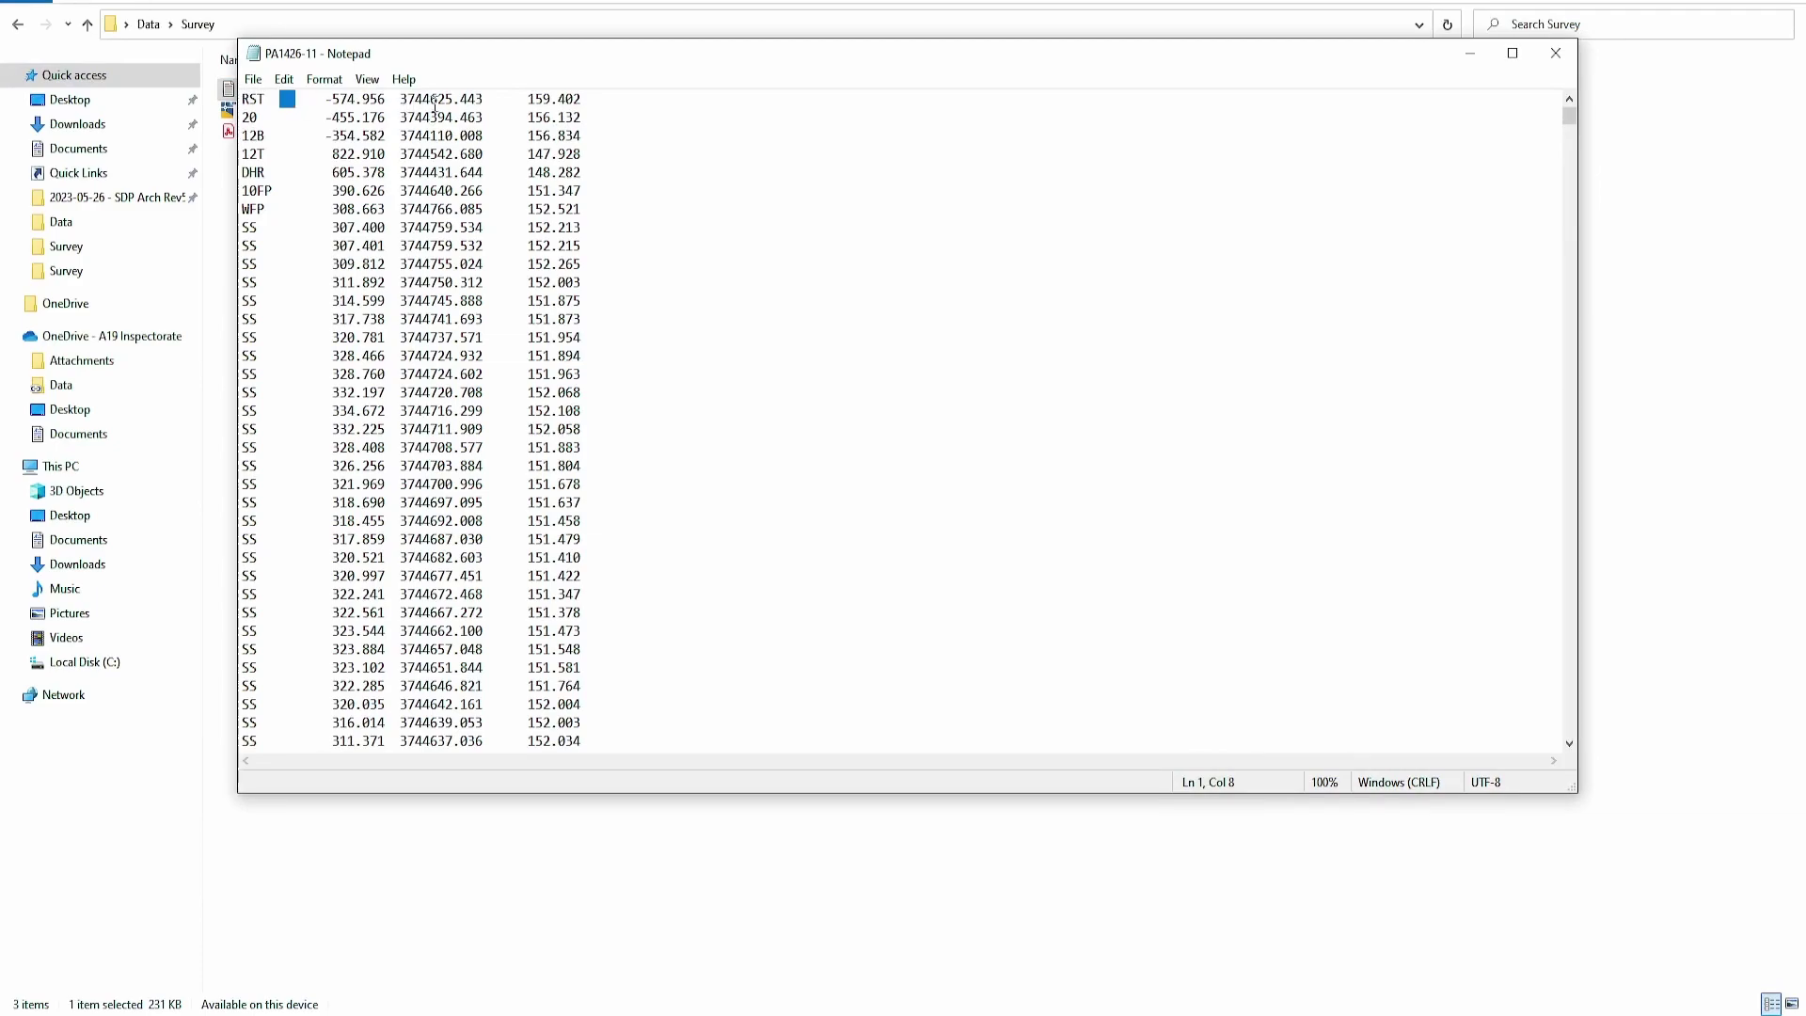
{"action": "double_click", "coordinate": [490, 102]}
{"action": "left_click", "coordinate": [393, 99]}
{"action": "mouse_move", "coordinate": [483, 1011]}
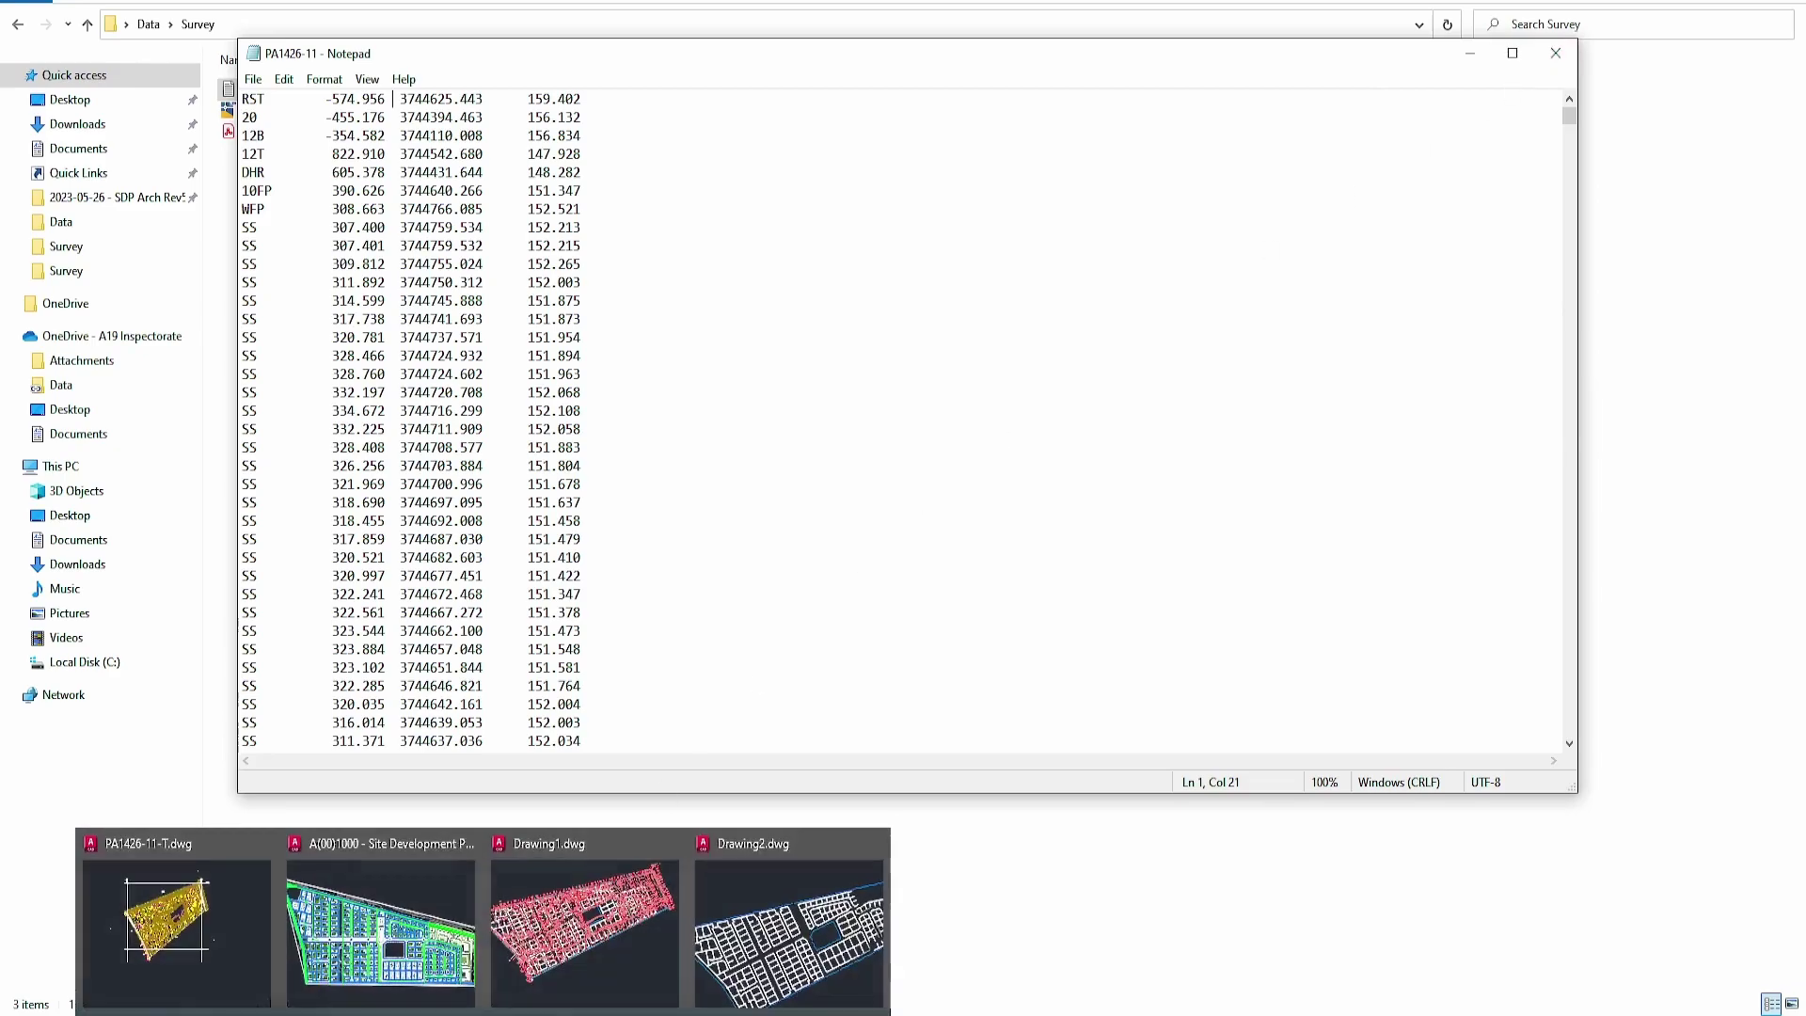
{"action": "left_click", "coordinate": [738, 983]}
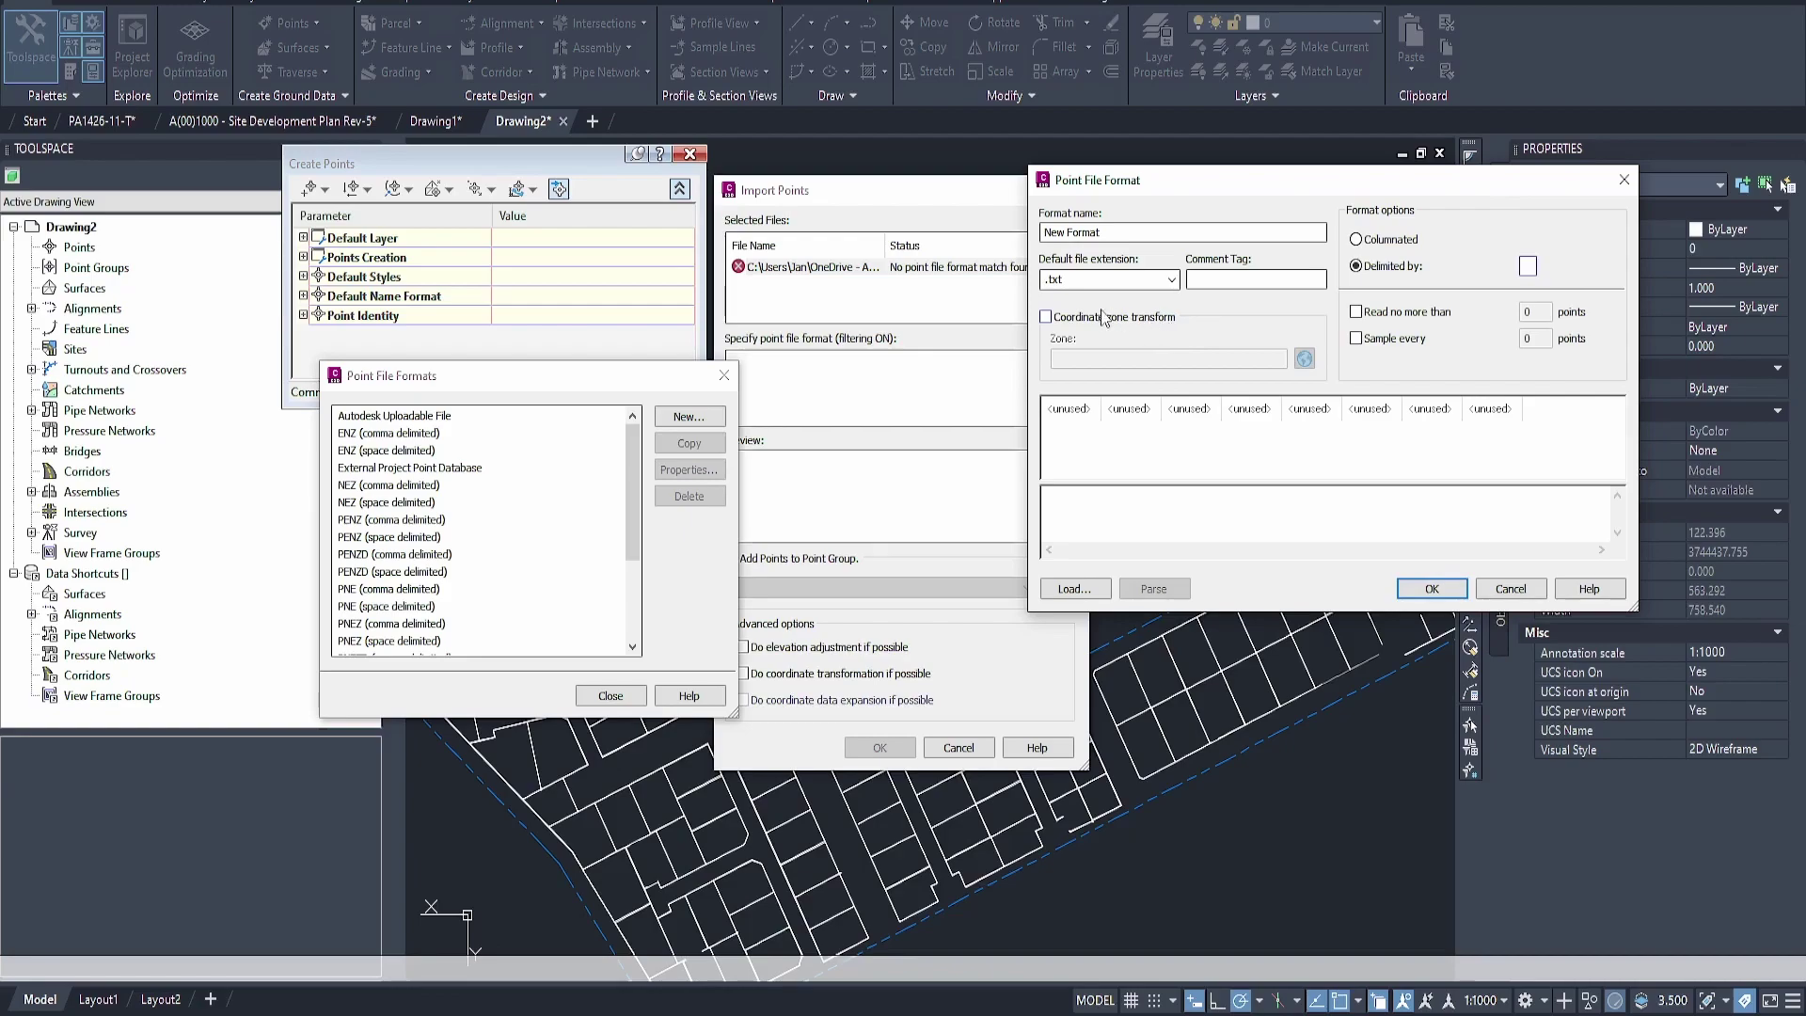
Assign Raw Description to the first column of the point file format and recheck the order in the survey text file
{"action": "left_click", "coordinate": [1073, 411]}
{"action": "left_click", "coordinate": [1081, 410]}
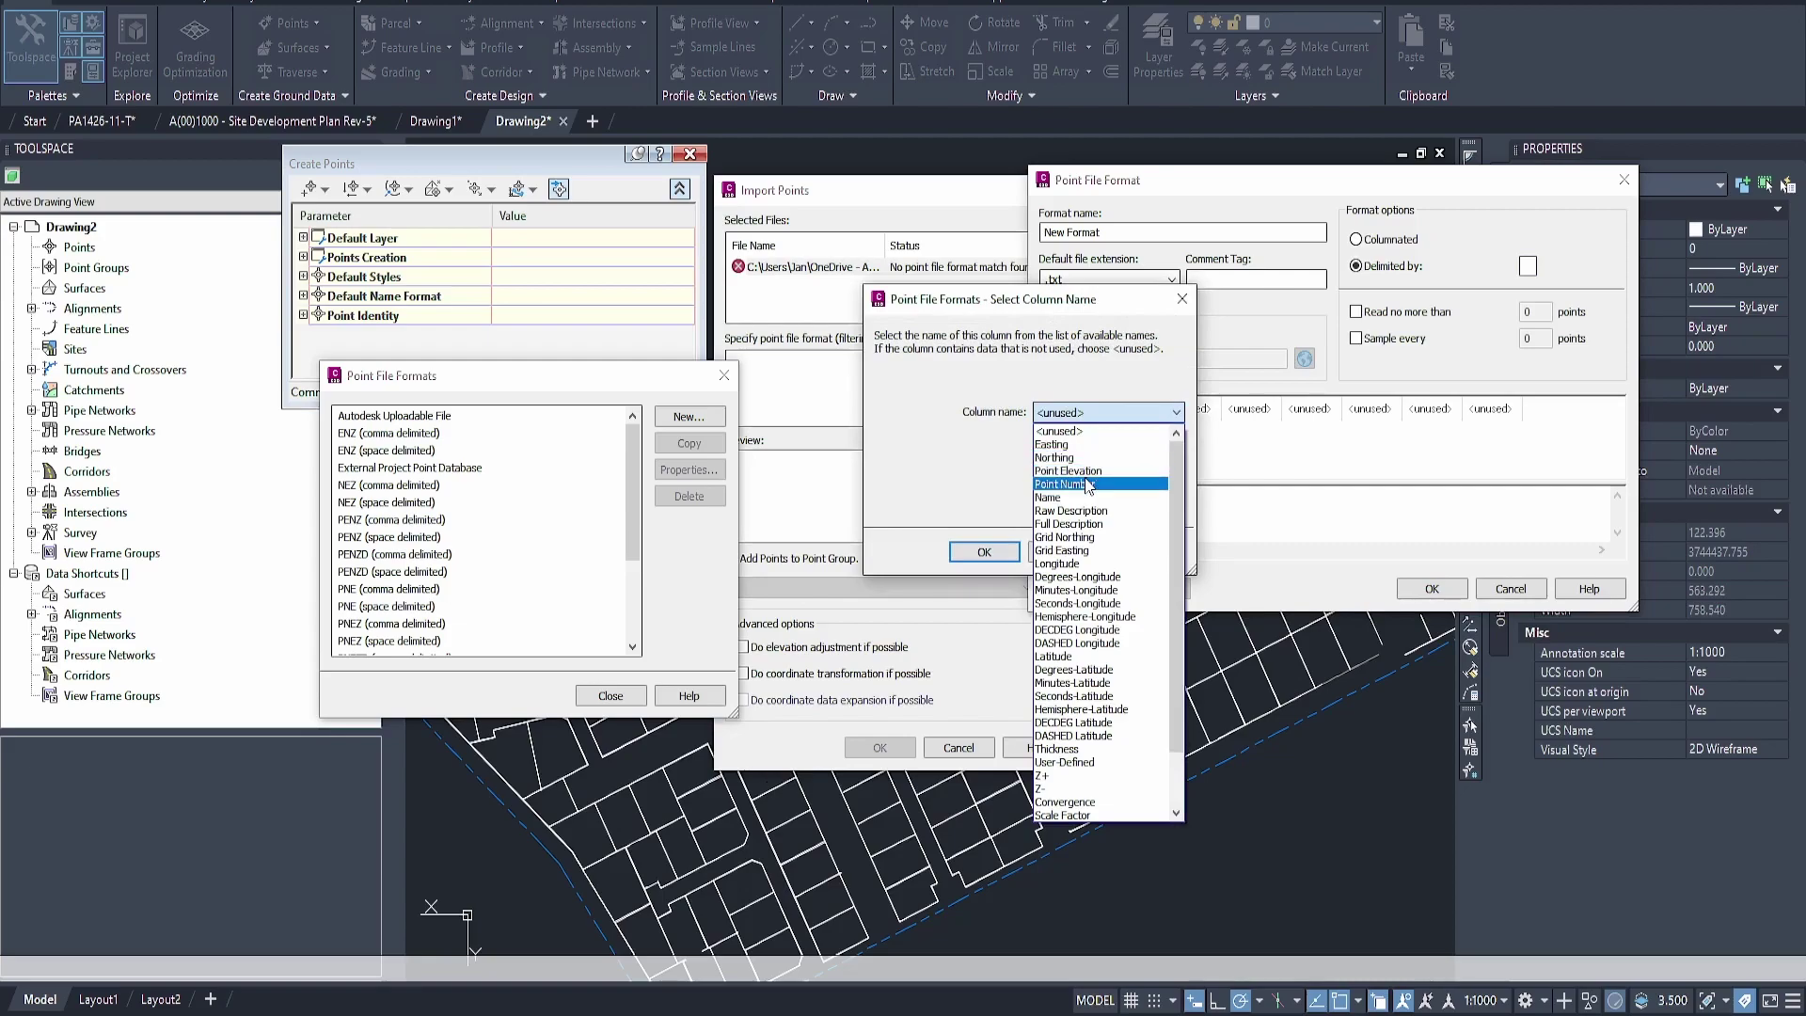
{"action": "left_click", "coordinate": [1090, 511]}
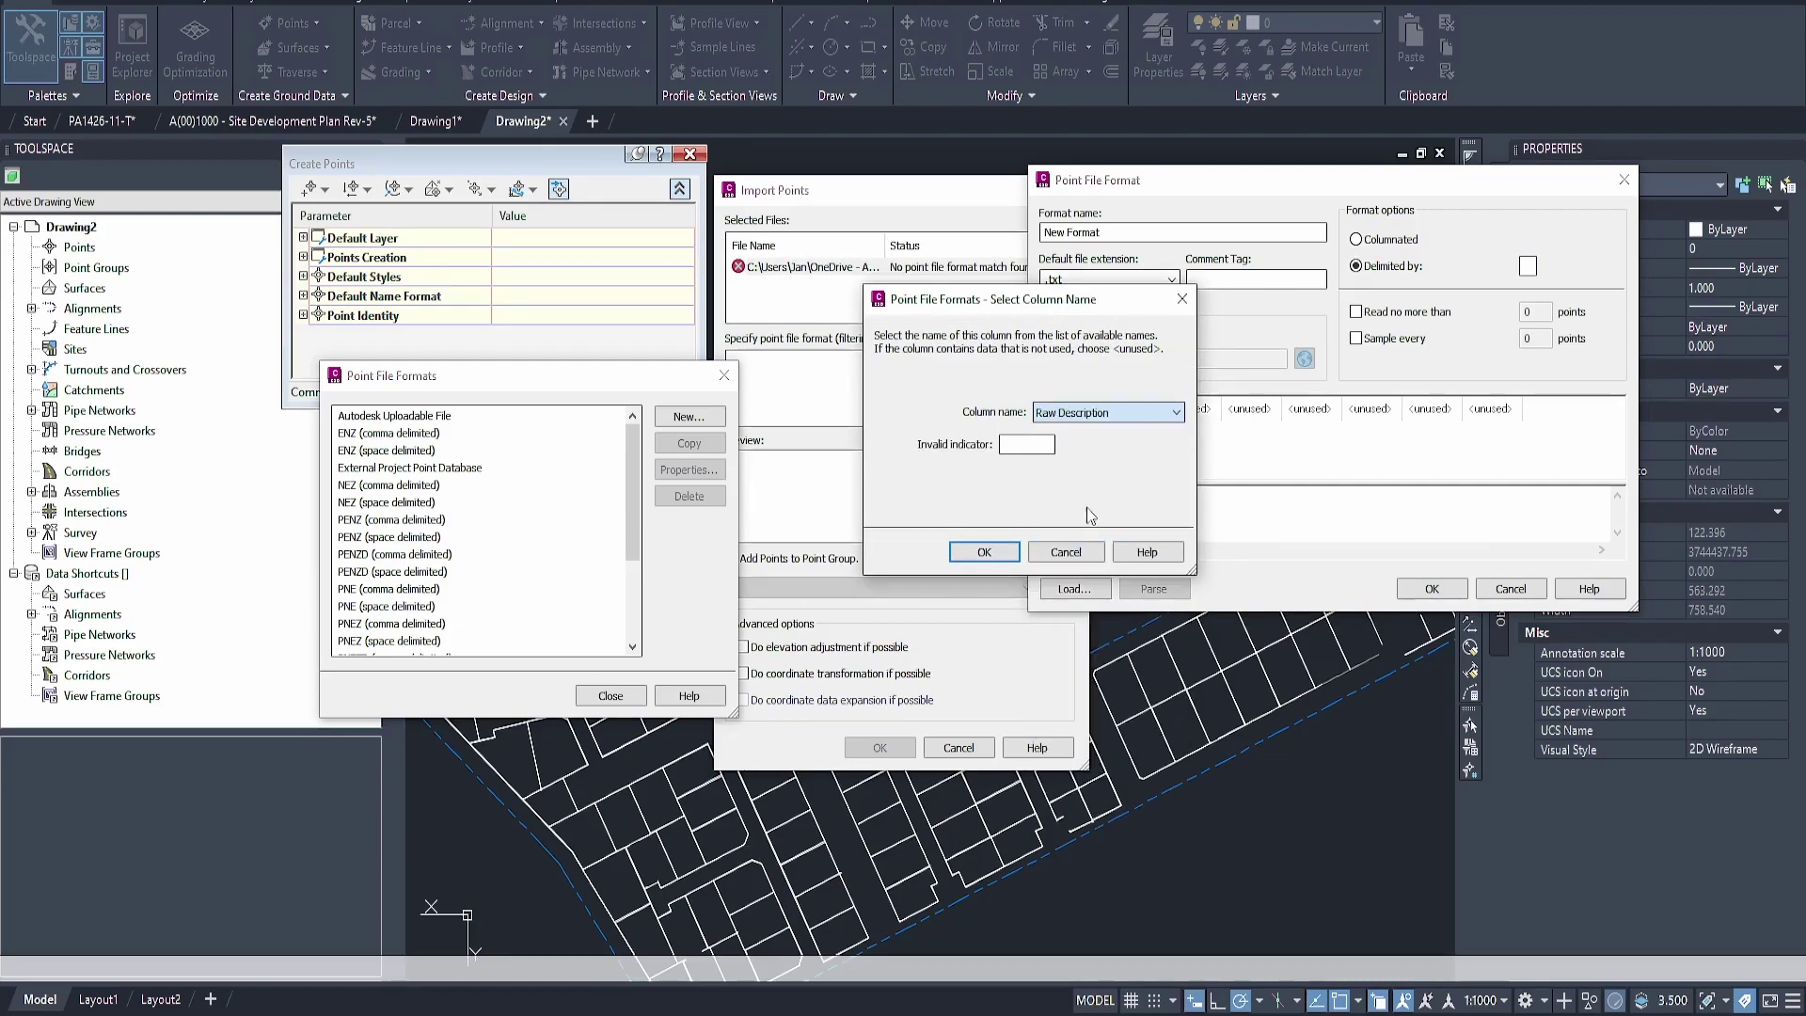
{"action": "left_click", "coordinate": [969, 550]}
{"action": "key", "text": "alt+Tab"}
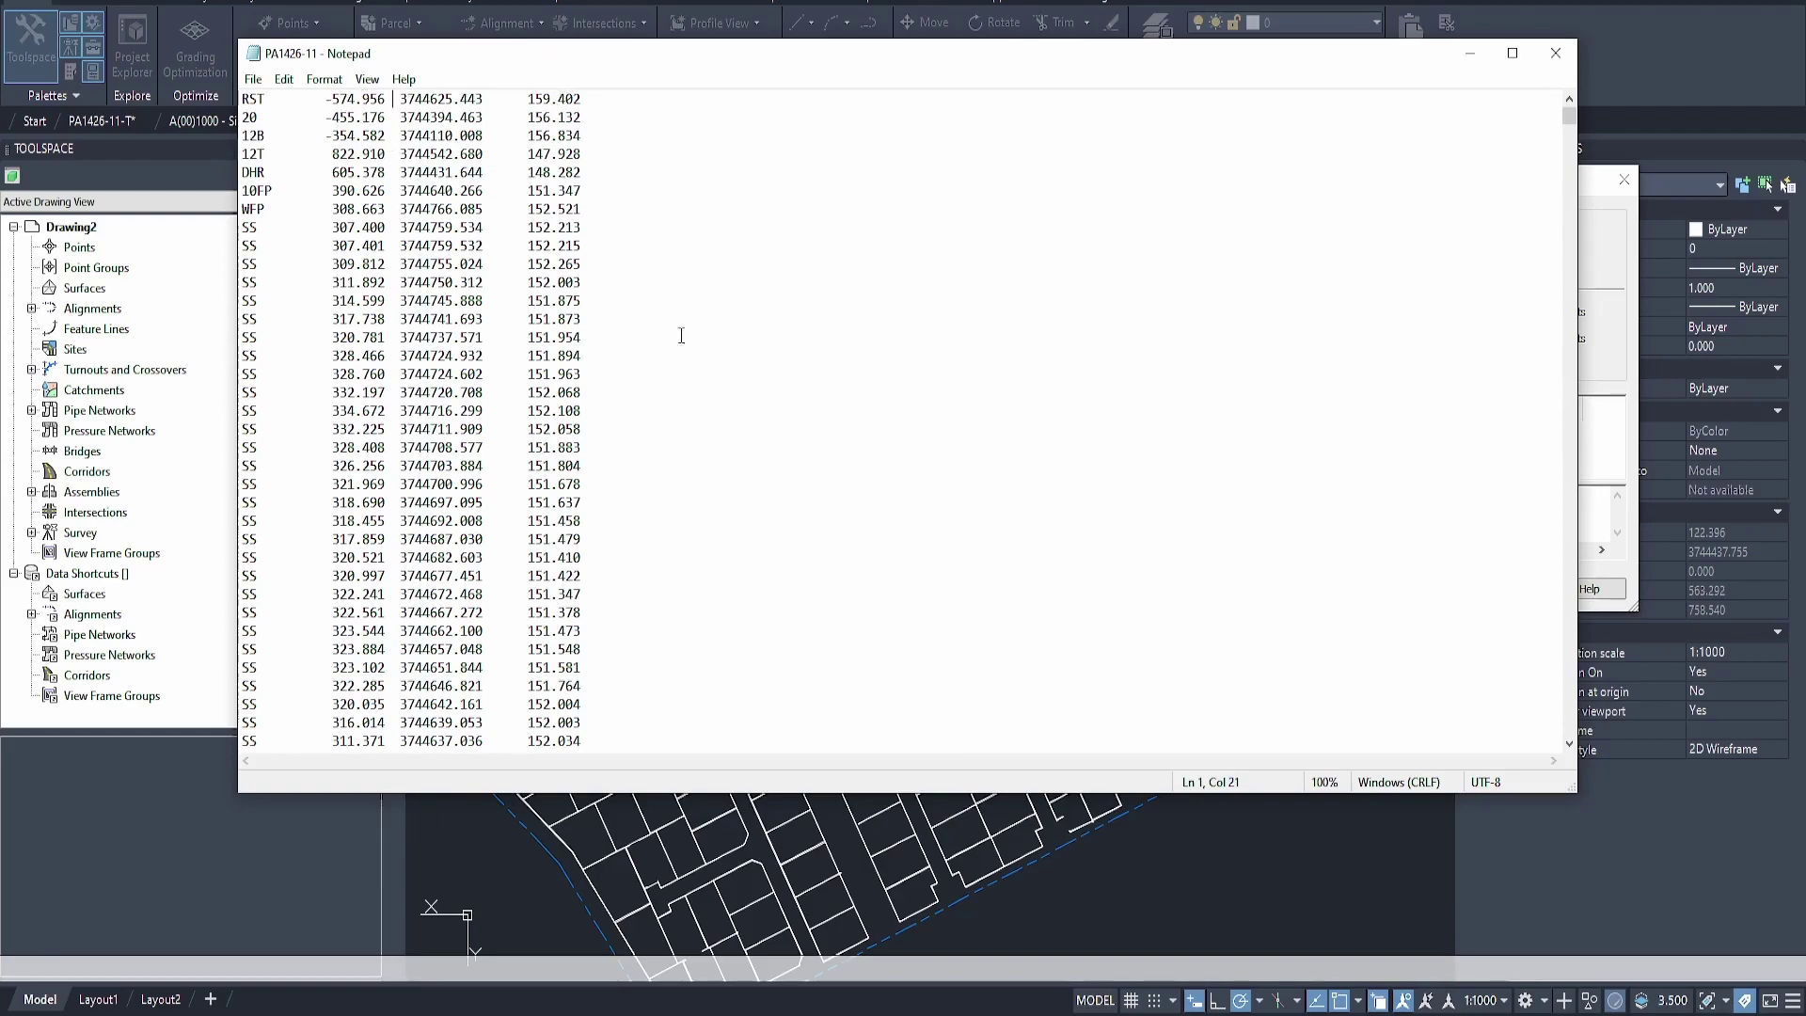
{"action": "left_click", "coordinate": [1469, 55]}
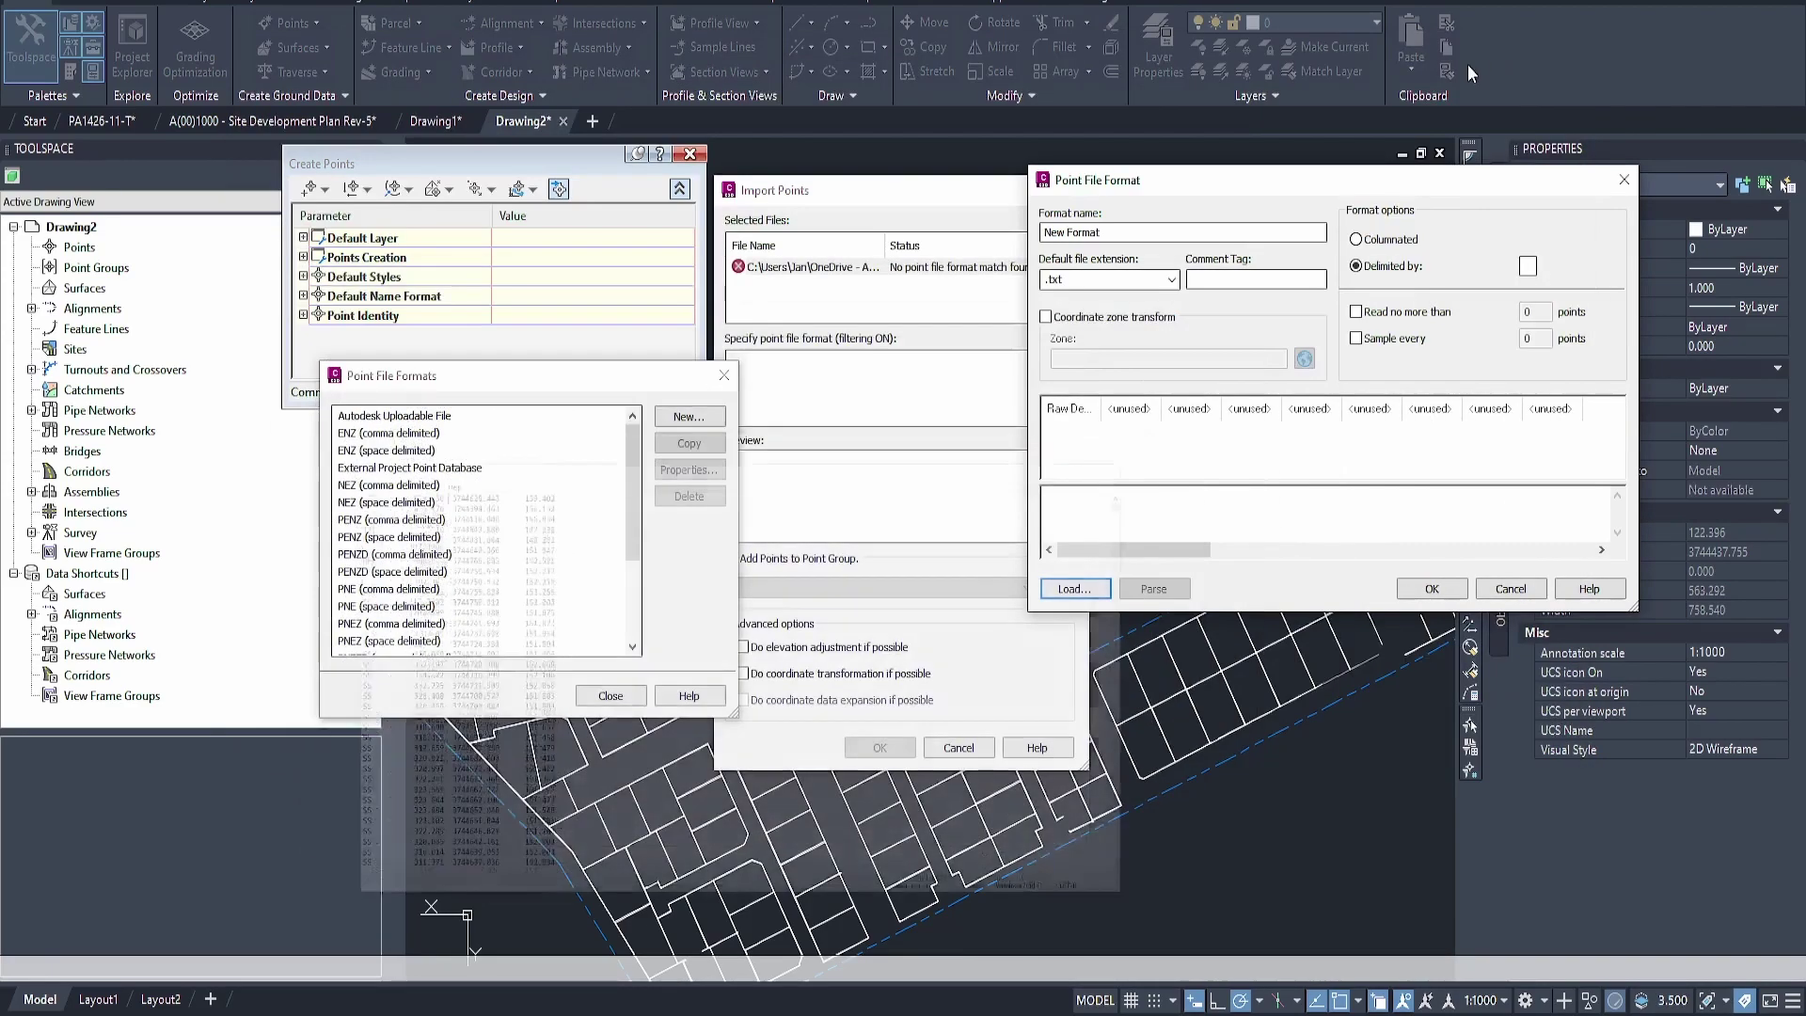
Assign Easting to the second column and Northing to the third column of the point file format
{"action": "left_click", "coordinate": [1141, 411]}
{"action": "left_click", "coordinate": [1072, 413]}
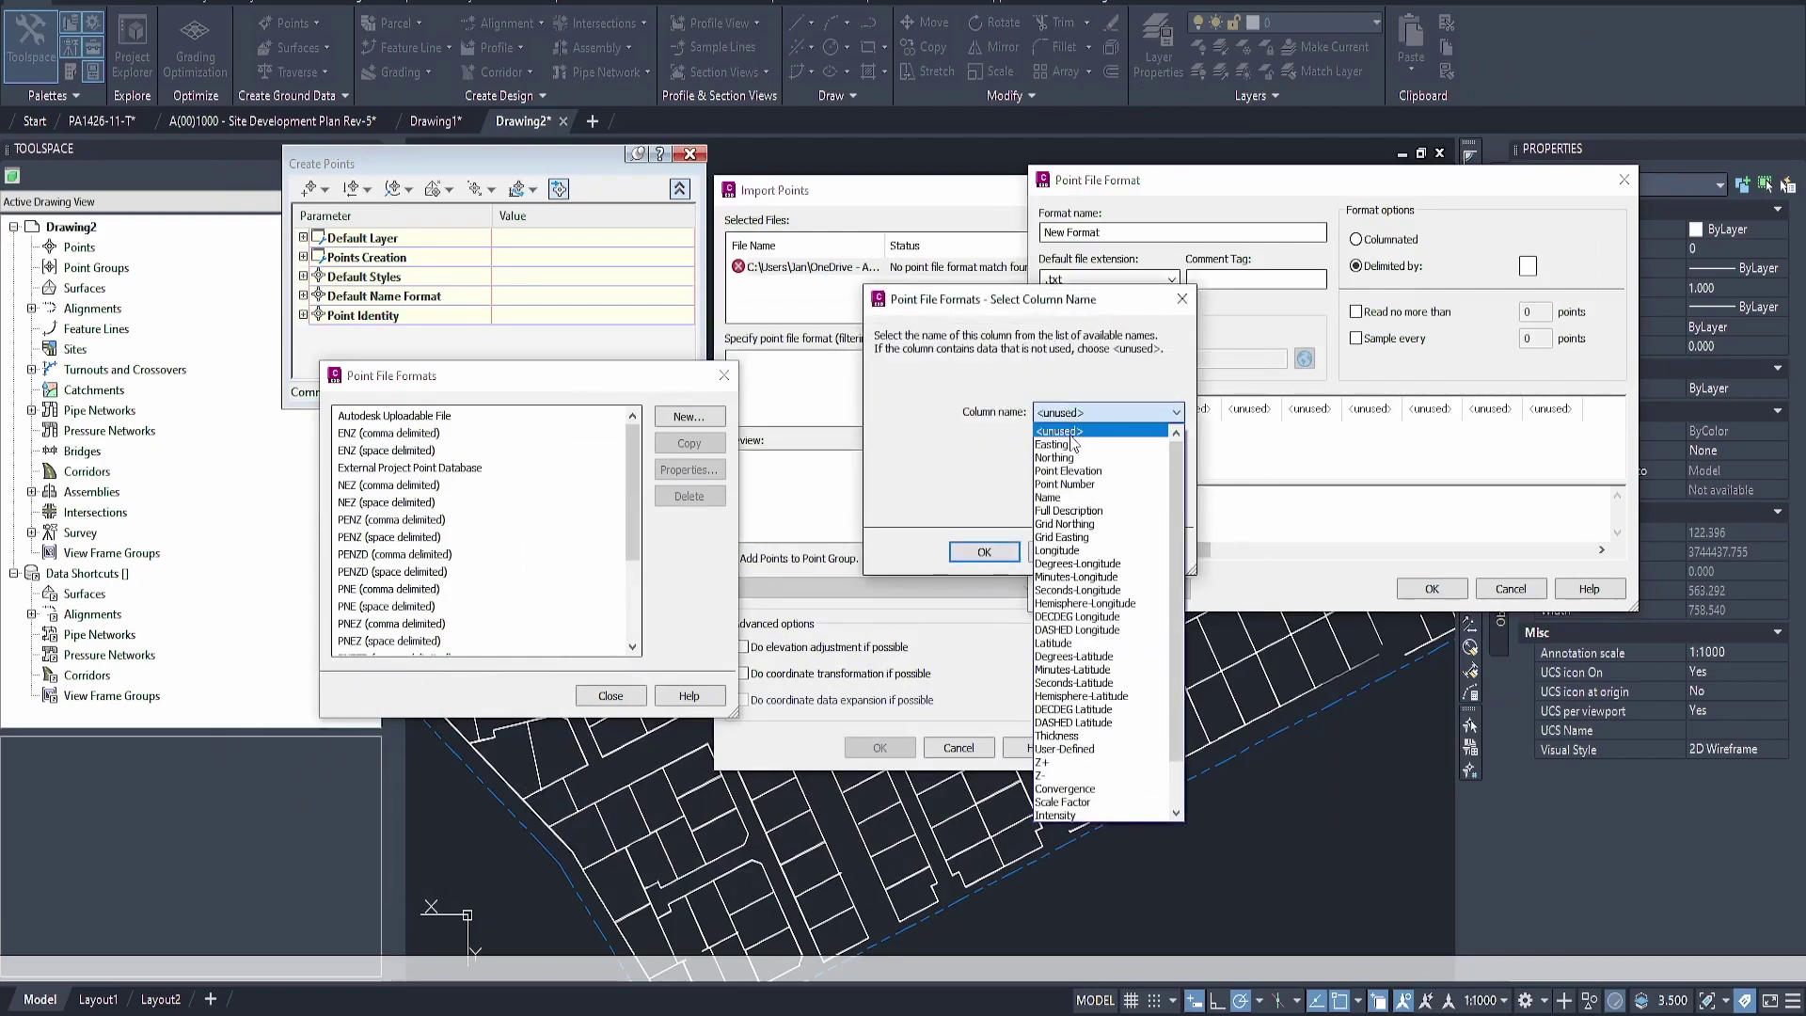
{"action": "left_click", "coordinate": [1088, 440]}
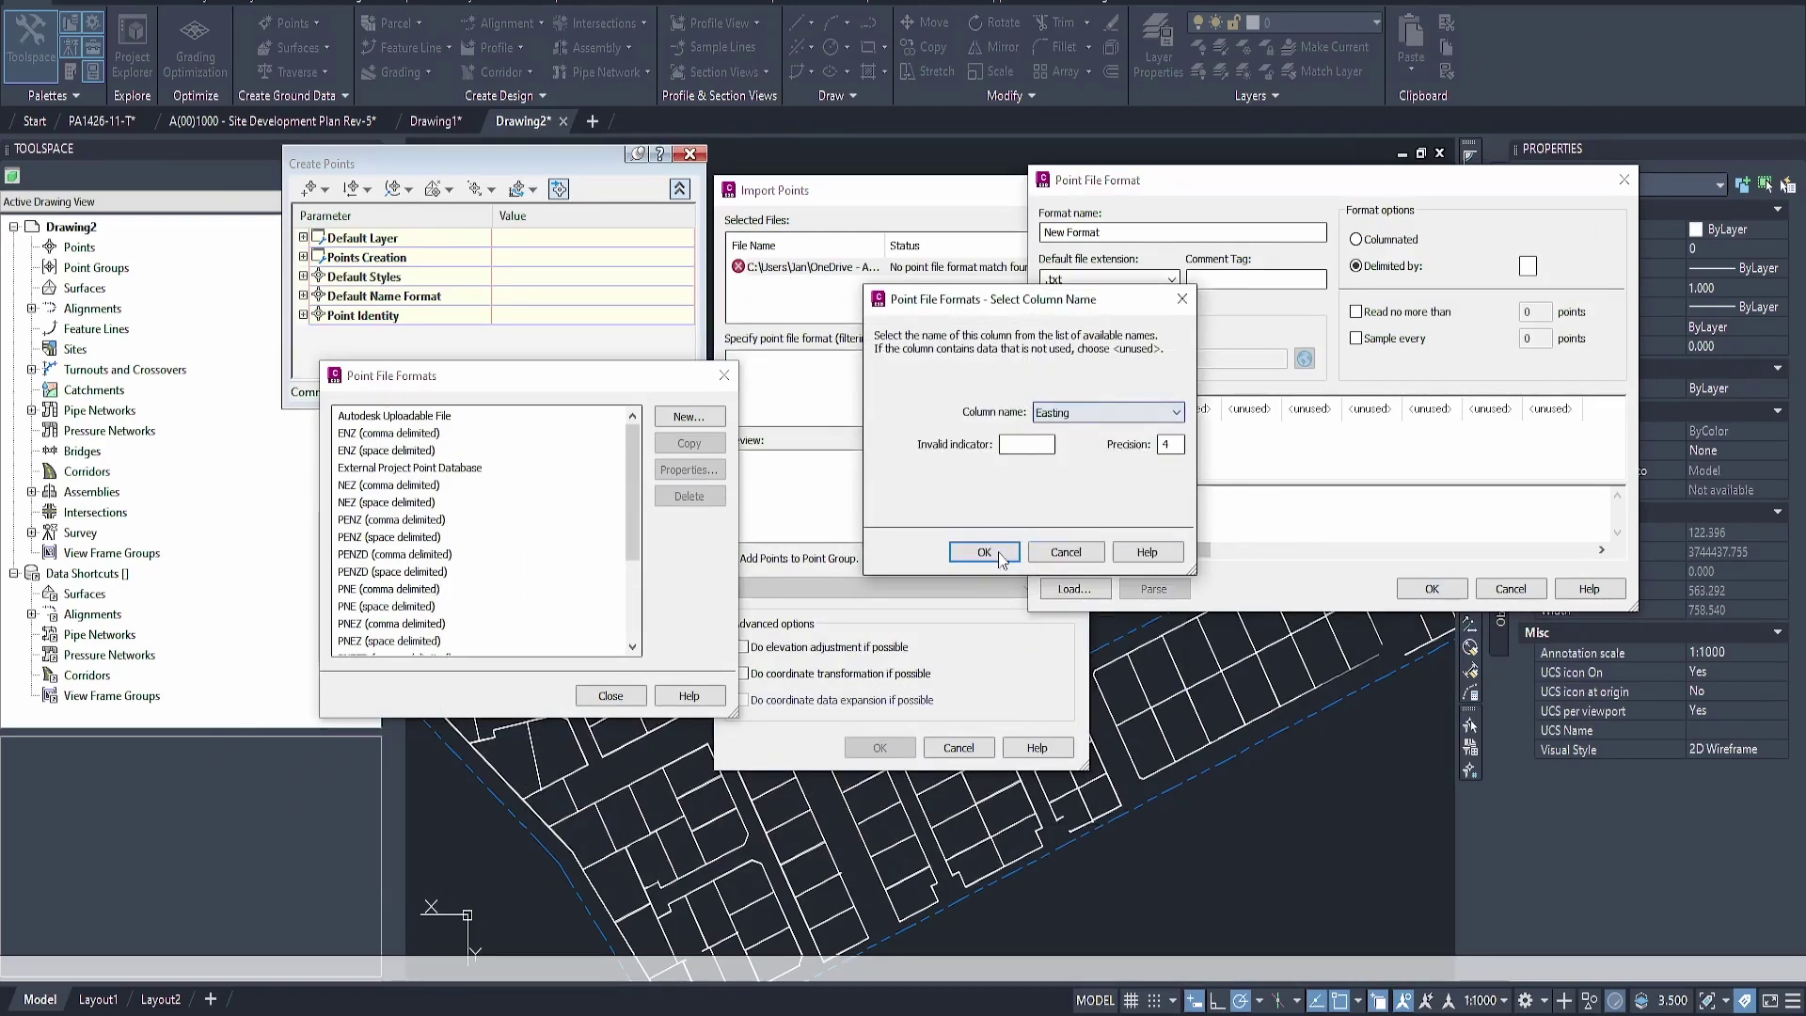
{"action": "left_click", "coordinate": [998, 554]}
{"action": "left_click", "coordinate": [1176, 420]}
{"action": "left_click", "coordinate": [1088, 414]}
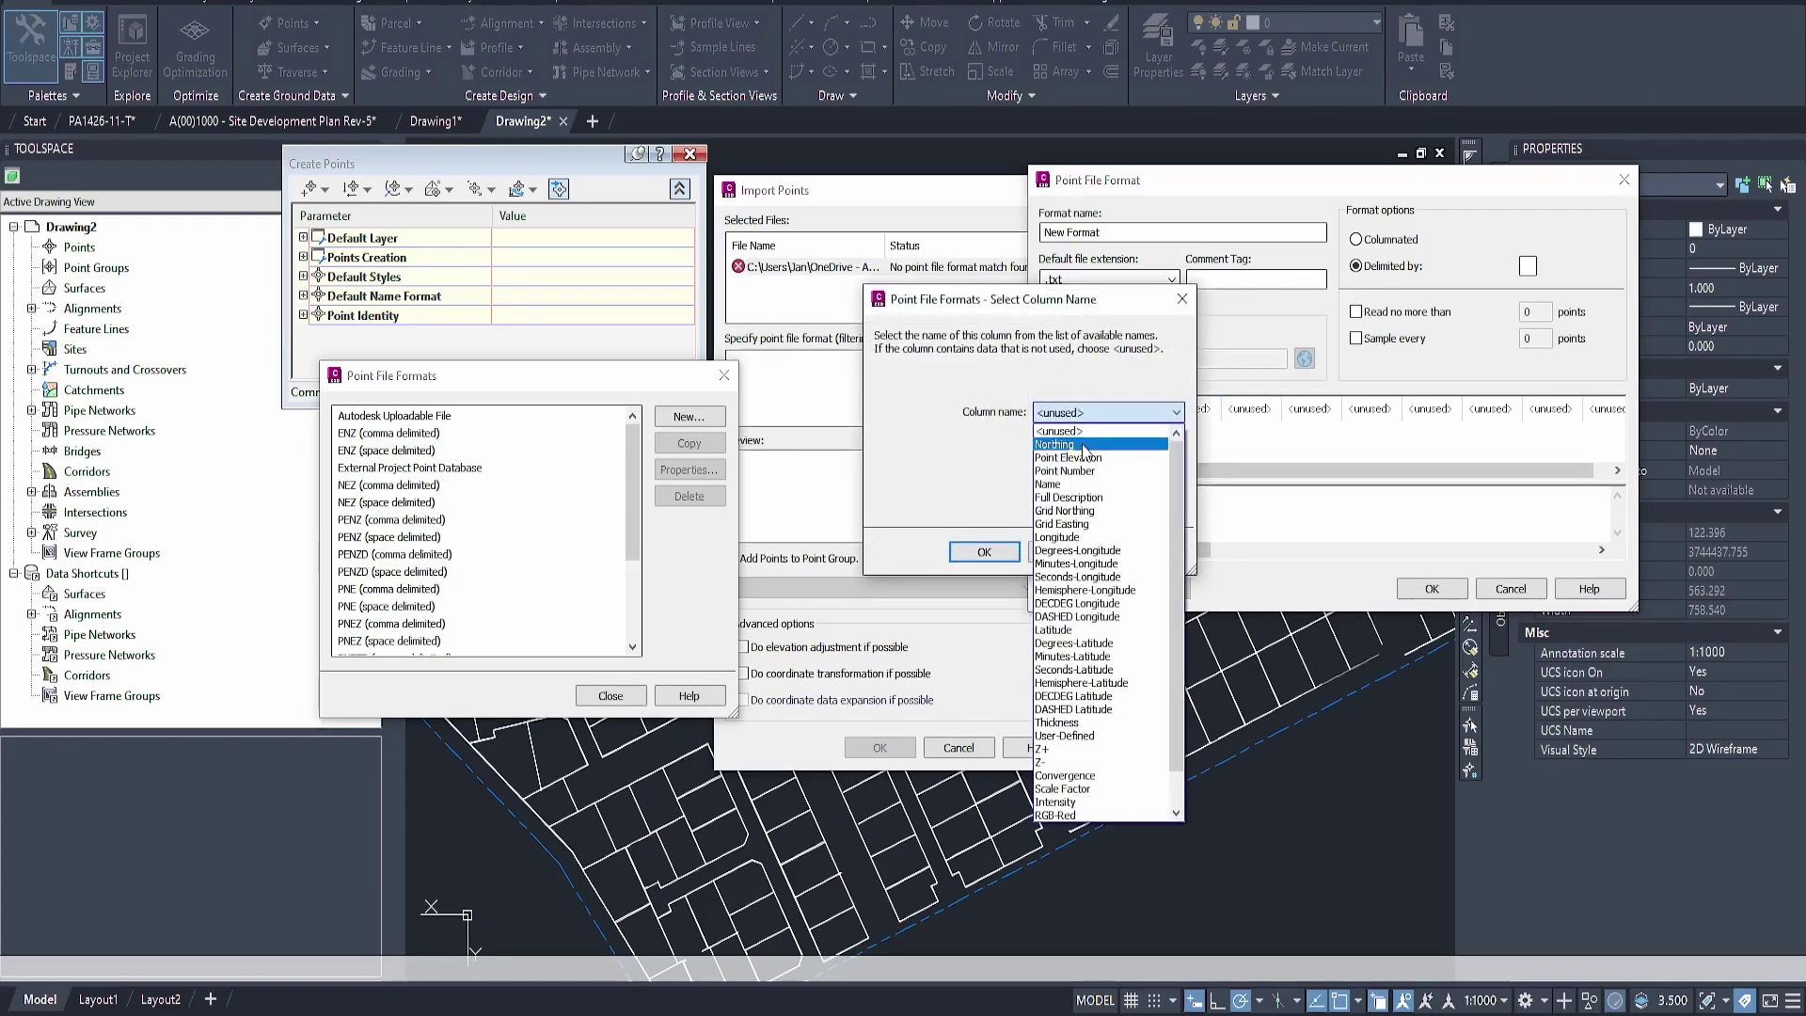
{"action": "left_click", "coordinate": [1077, 444]}
{"action": "left_click", "coordinate": [984, 552]}
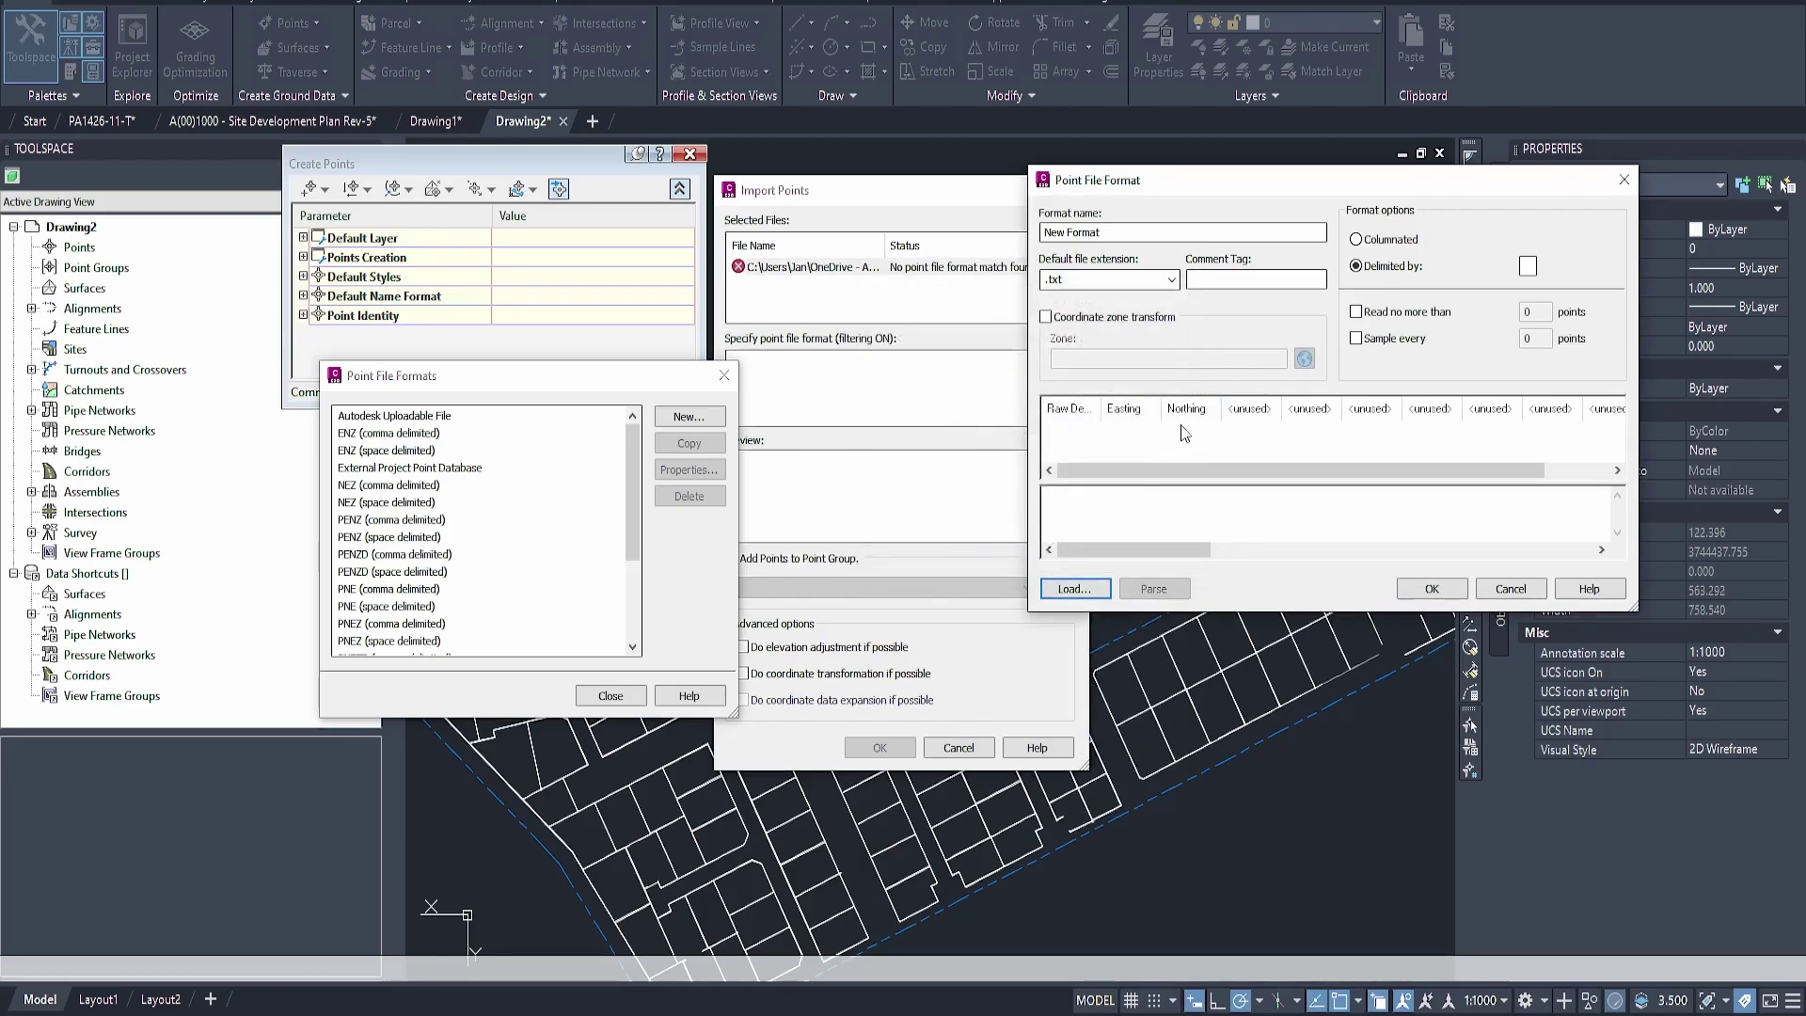
Assign Point Elevation to the fourth column and save the new point file format
{"action": "left_click", "coordinate": [1266, 410]}
{"action": "left_click", "coordinate": [1089, 413]}
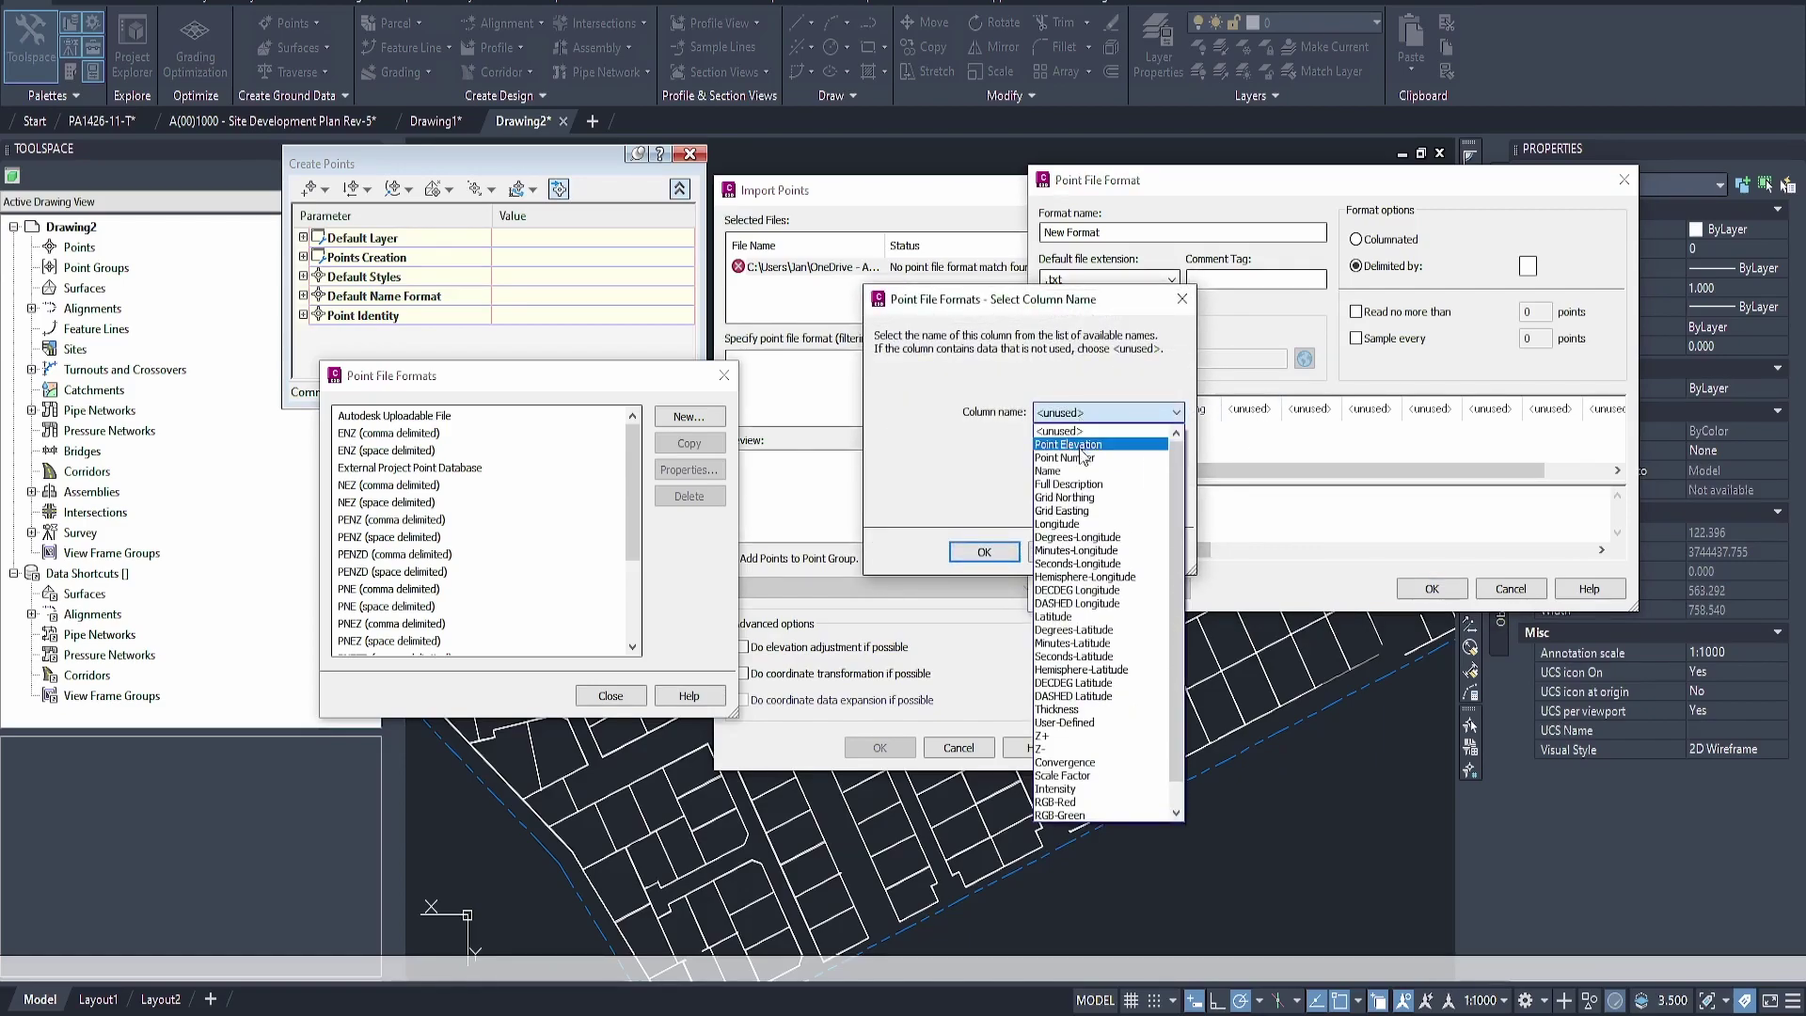
{"action": "left_click", "coordinate": [1089, 446]}
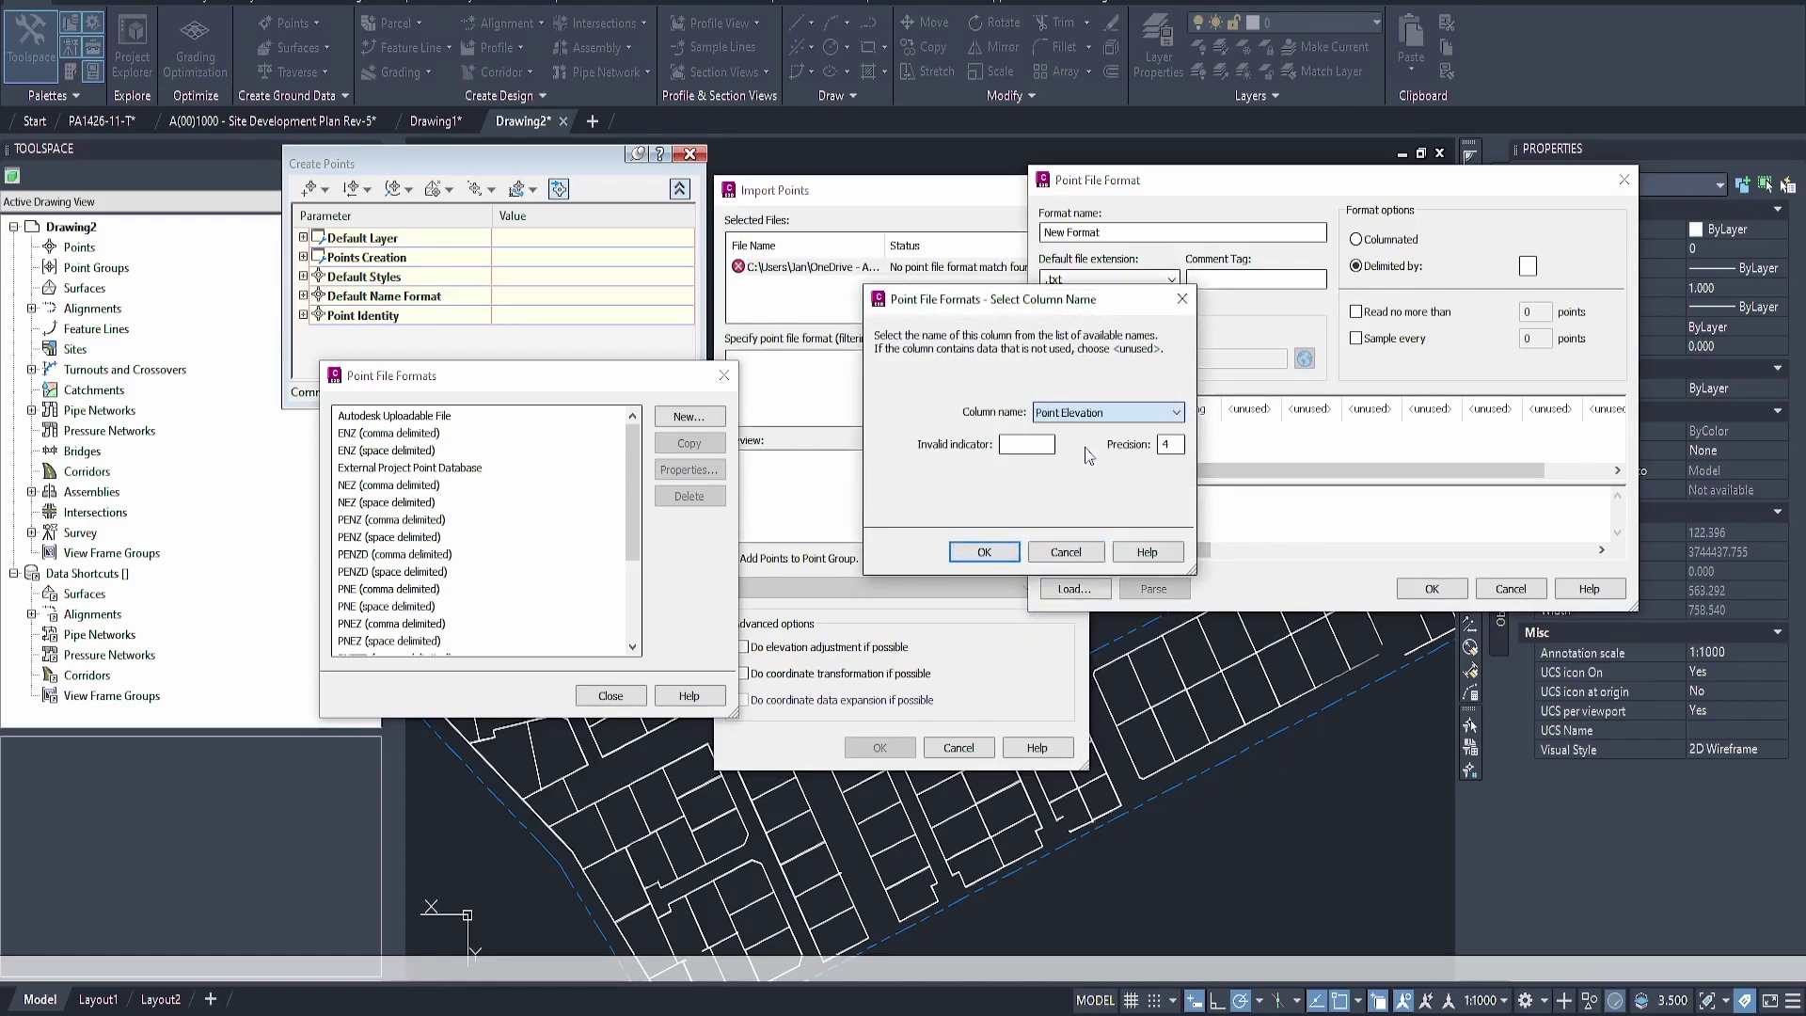
{"action": "left_click", "coordinate": [983, 552]}
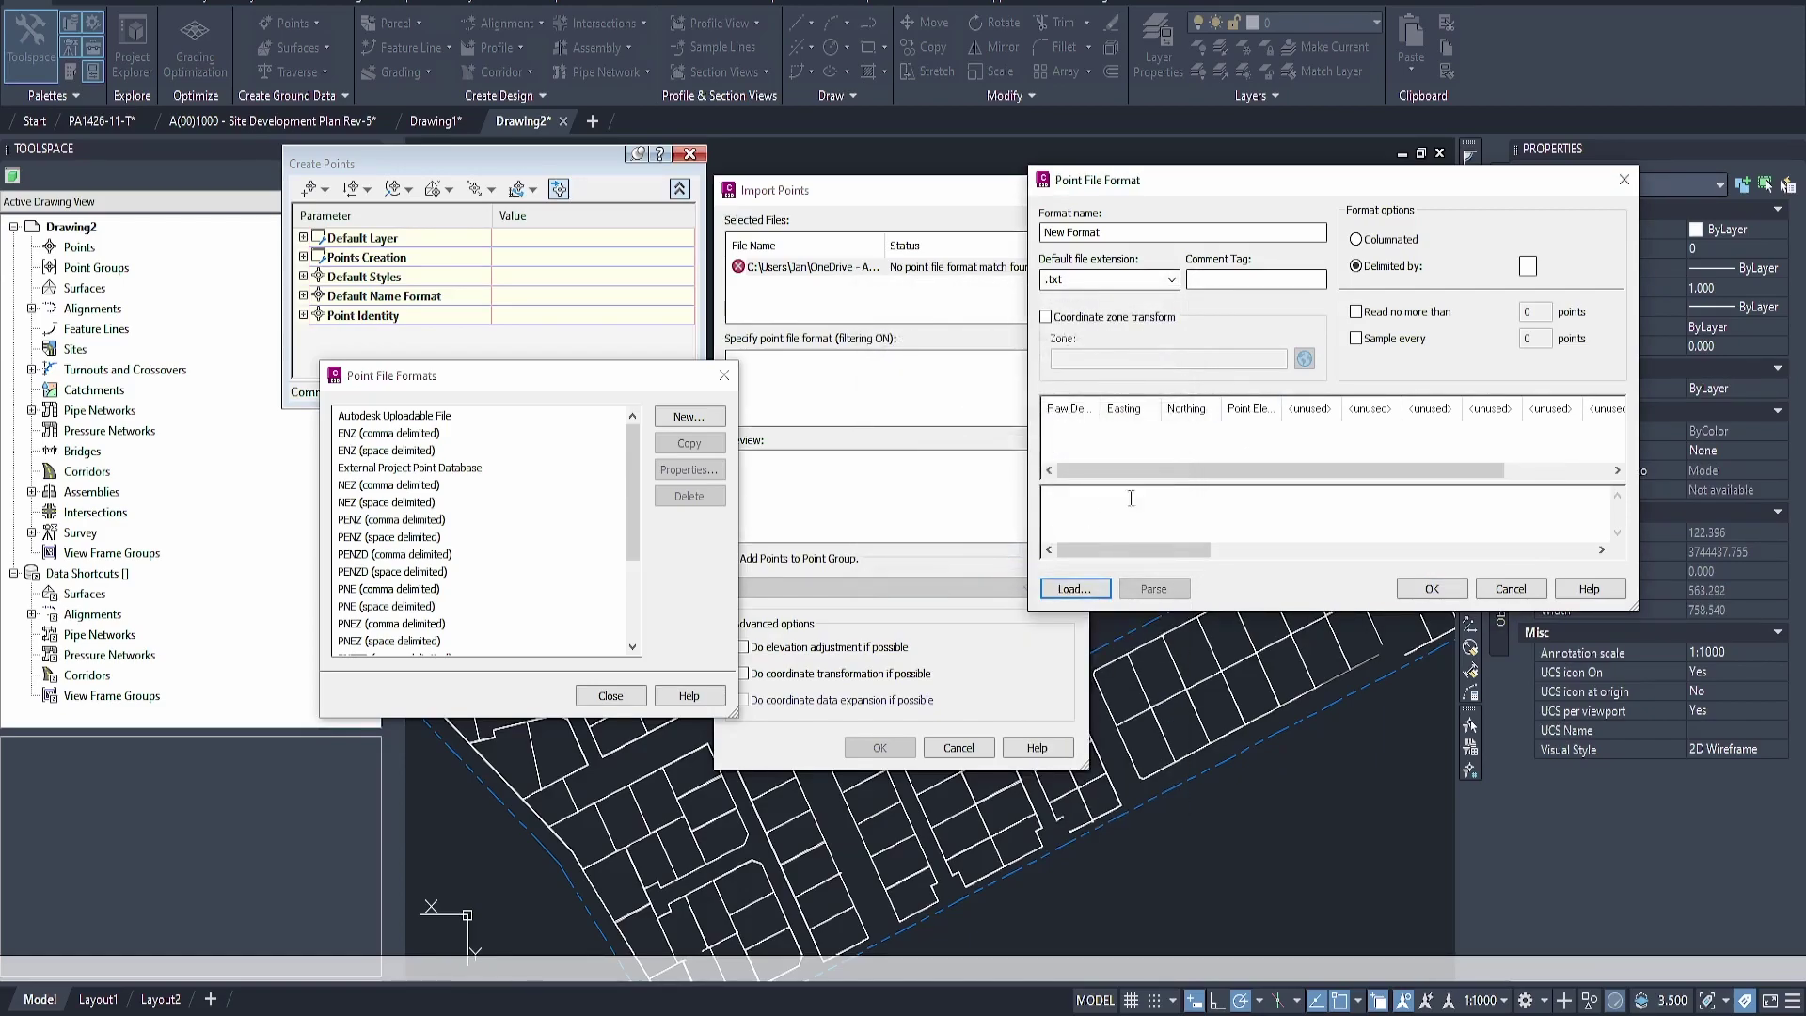
{"action": "left_click", "coordinate": [1434, 588]}
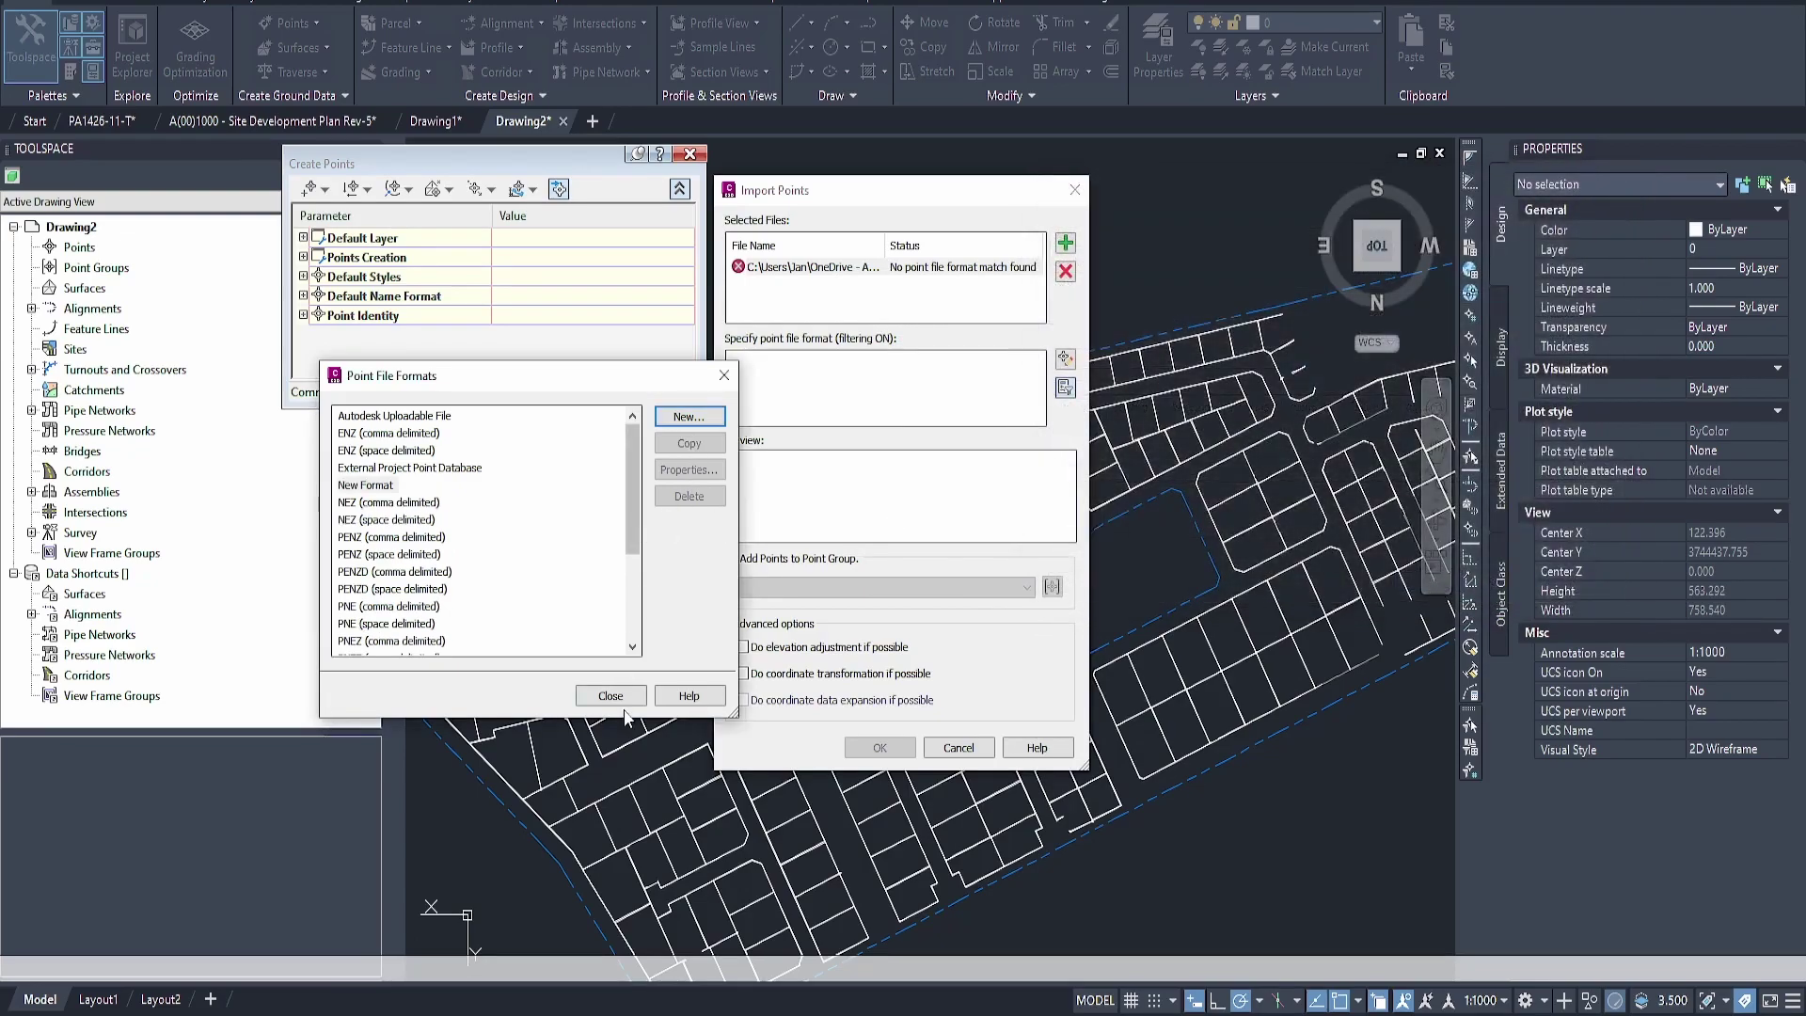
{"action": "left_click", "coordinate": [610, 696]}
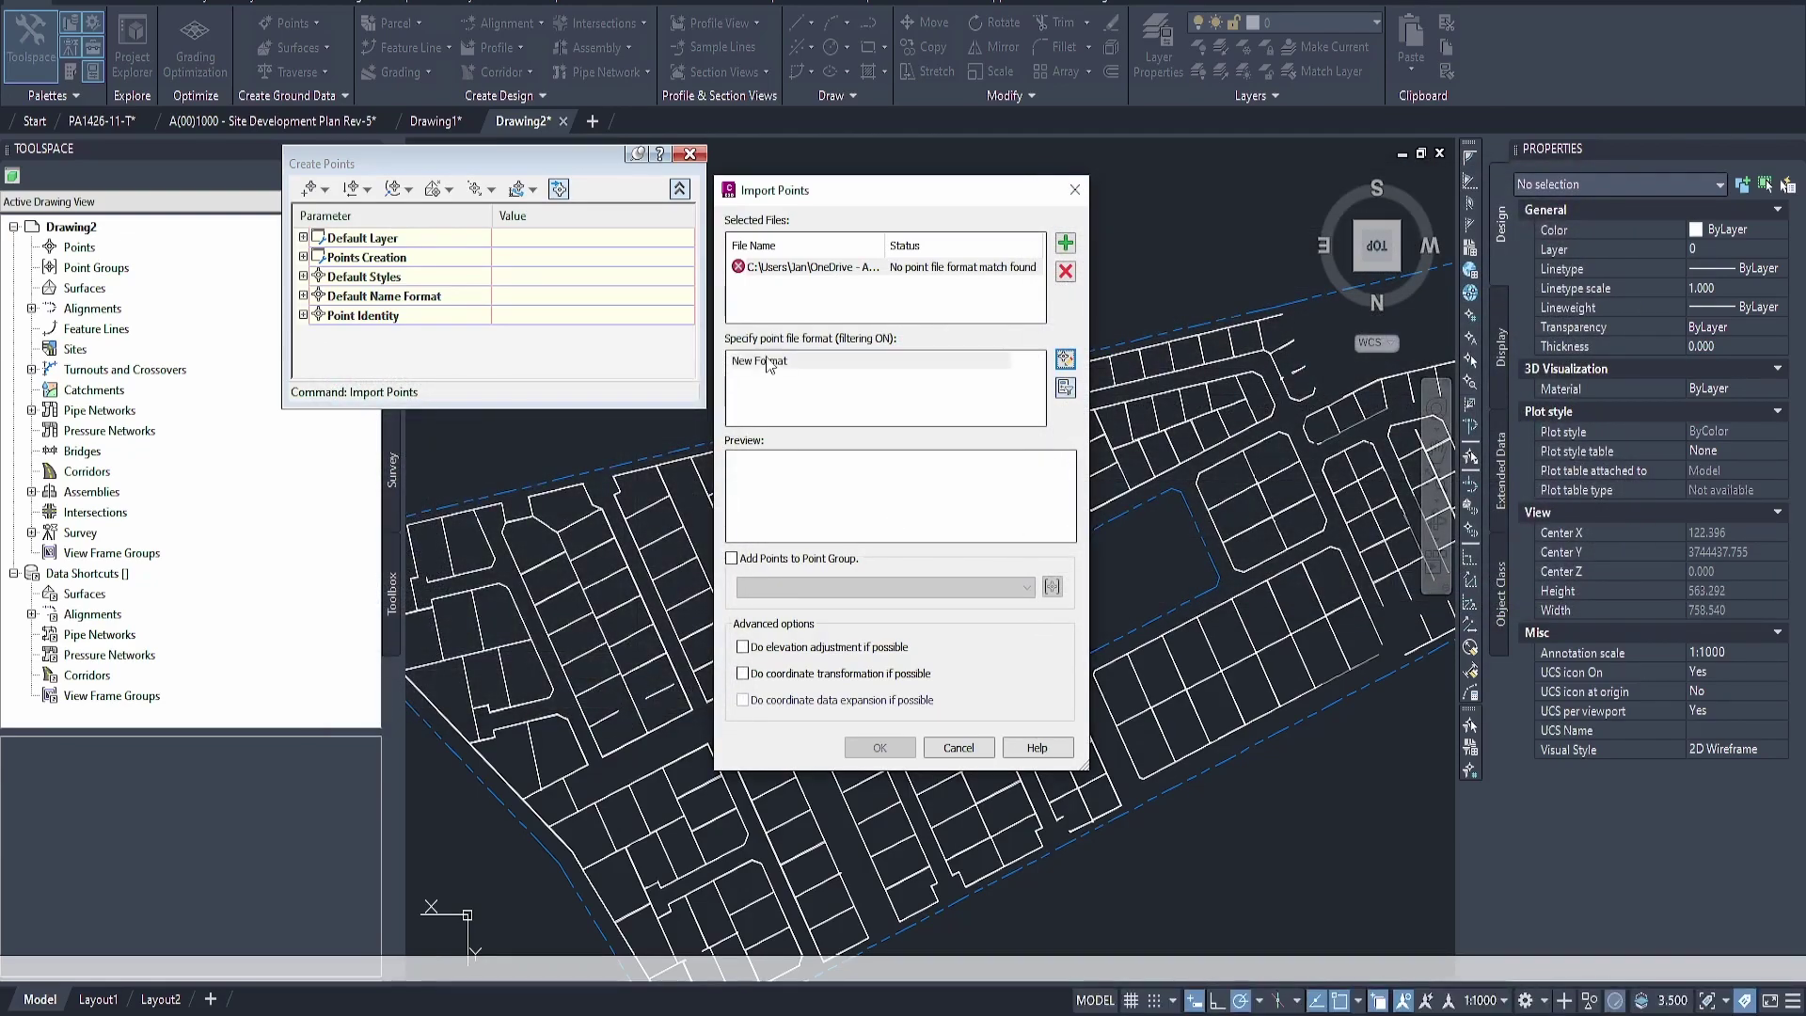
Apply New Format to the PA1426-11 text file, check the column preview and import the points into Drawing2
{"action": "left_click", "coordinate": [756, 363]}
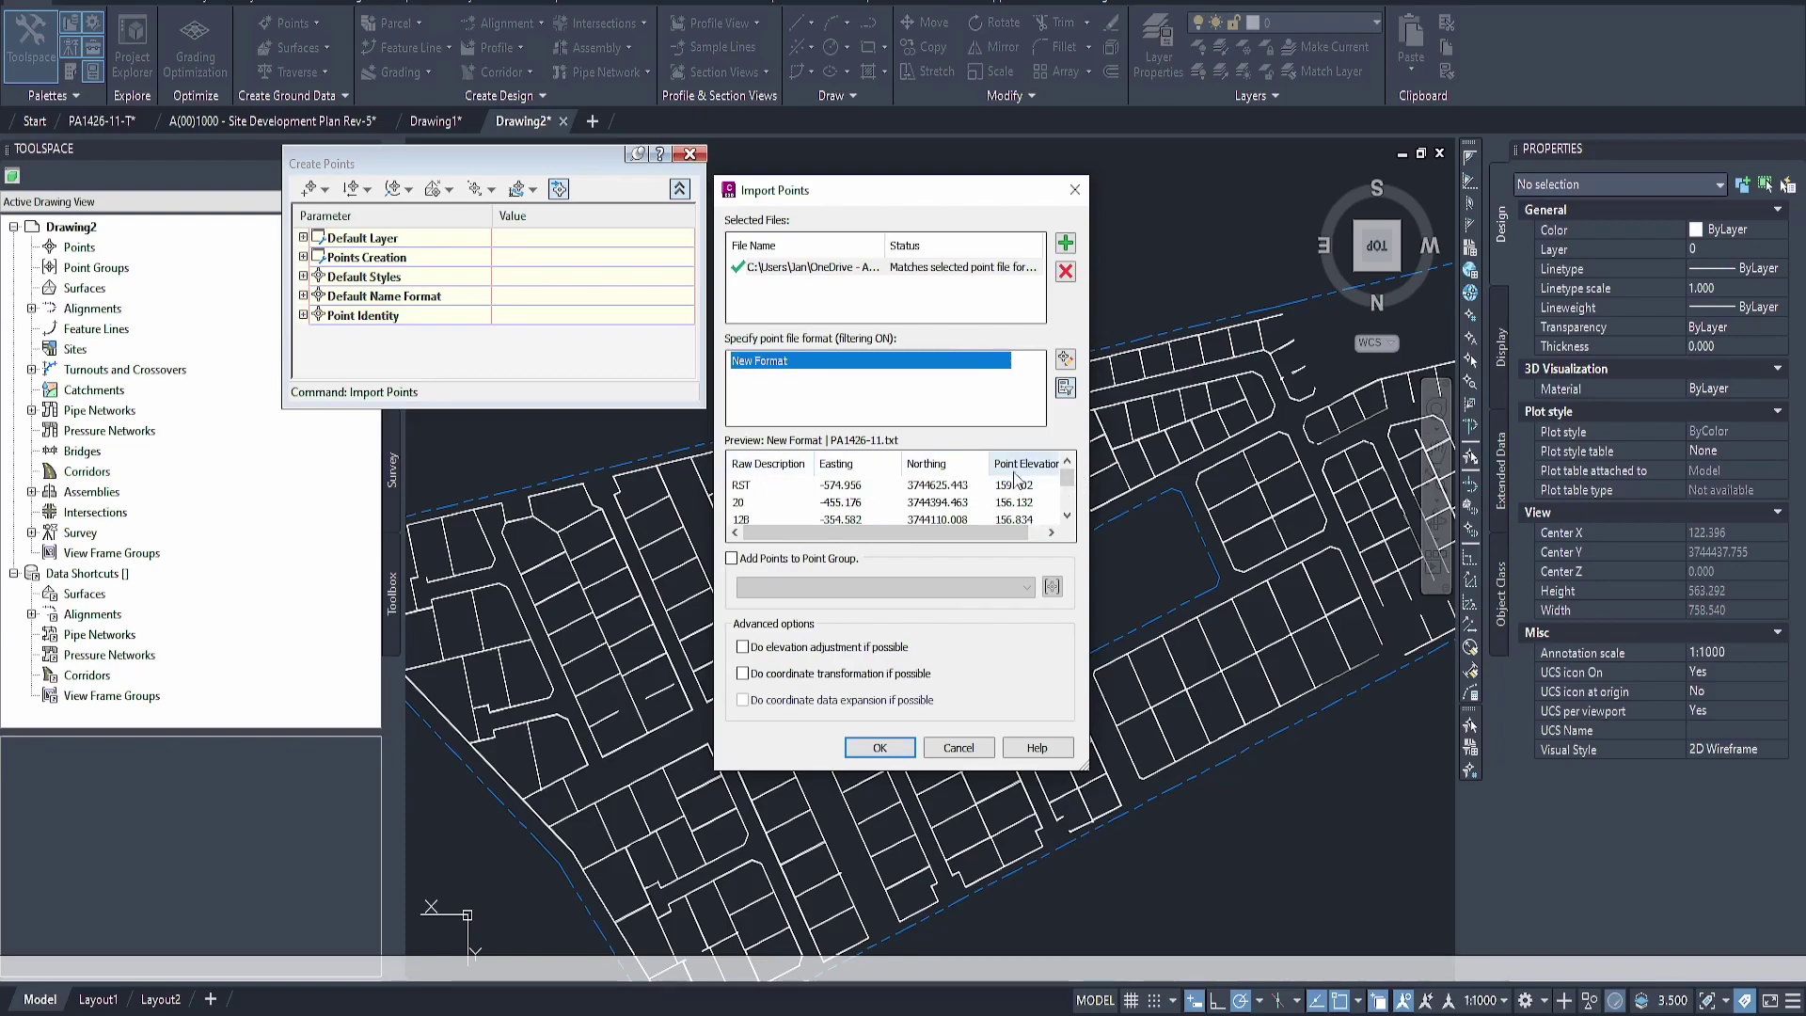
{"action": "scroll", "coordinate": [903, 491], "scroll_direction": "down", "scroll_amount": 5}
{"action": "scroll", "coordinate": [903, 491], "scroll_direction": "down", "scroll_amount": 5}
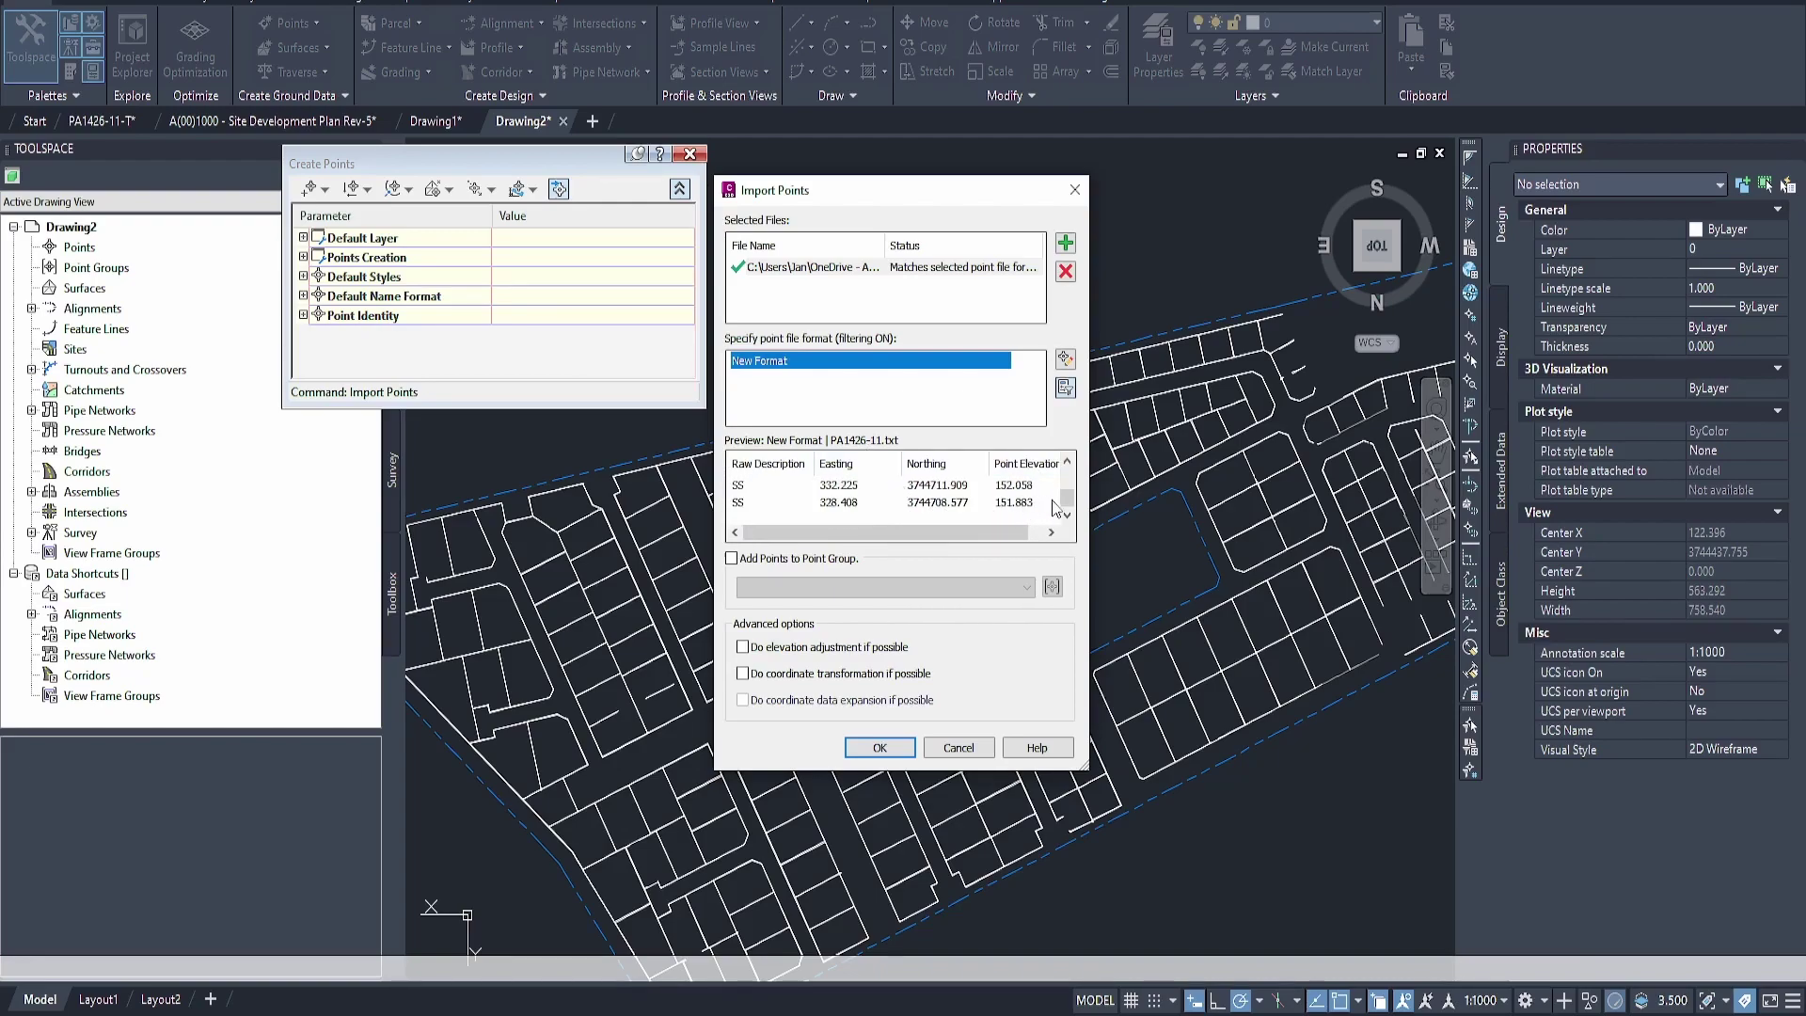
{"action": "scroll", "coordinate": [906, 471], "scroll_direction": "up", "scroll_amount": 1}
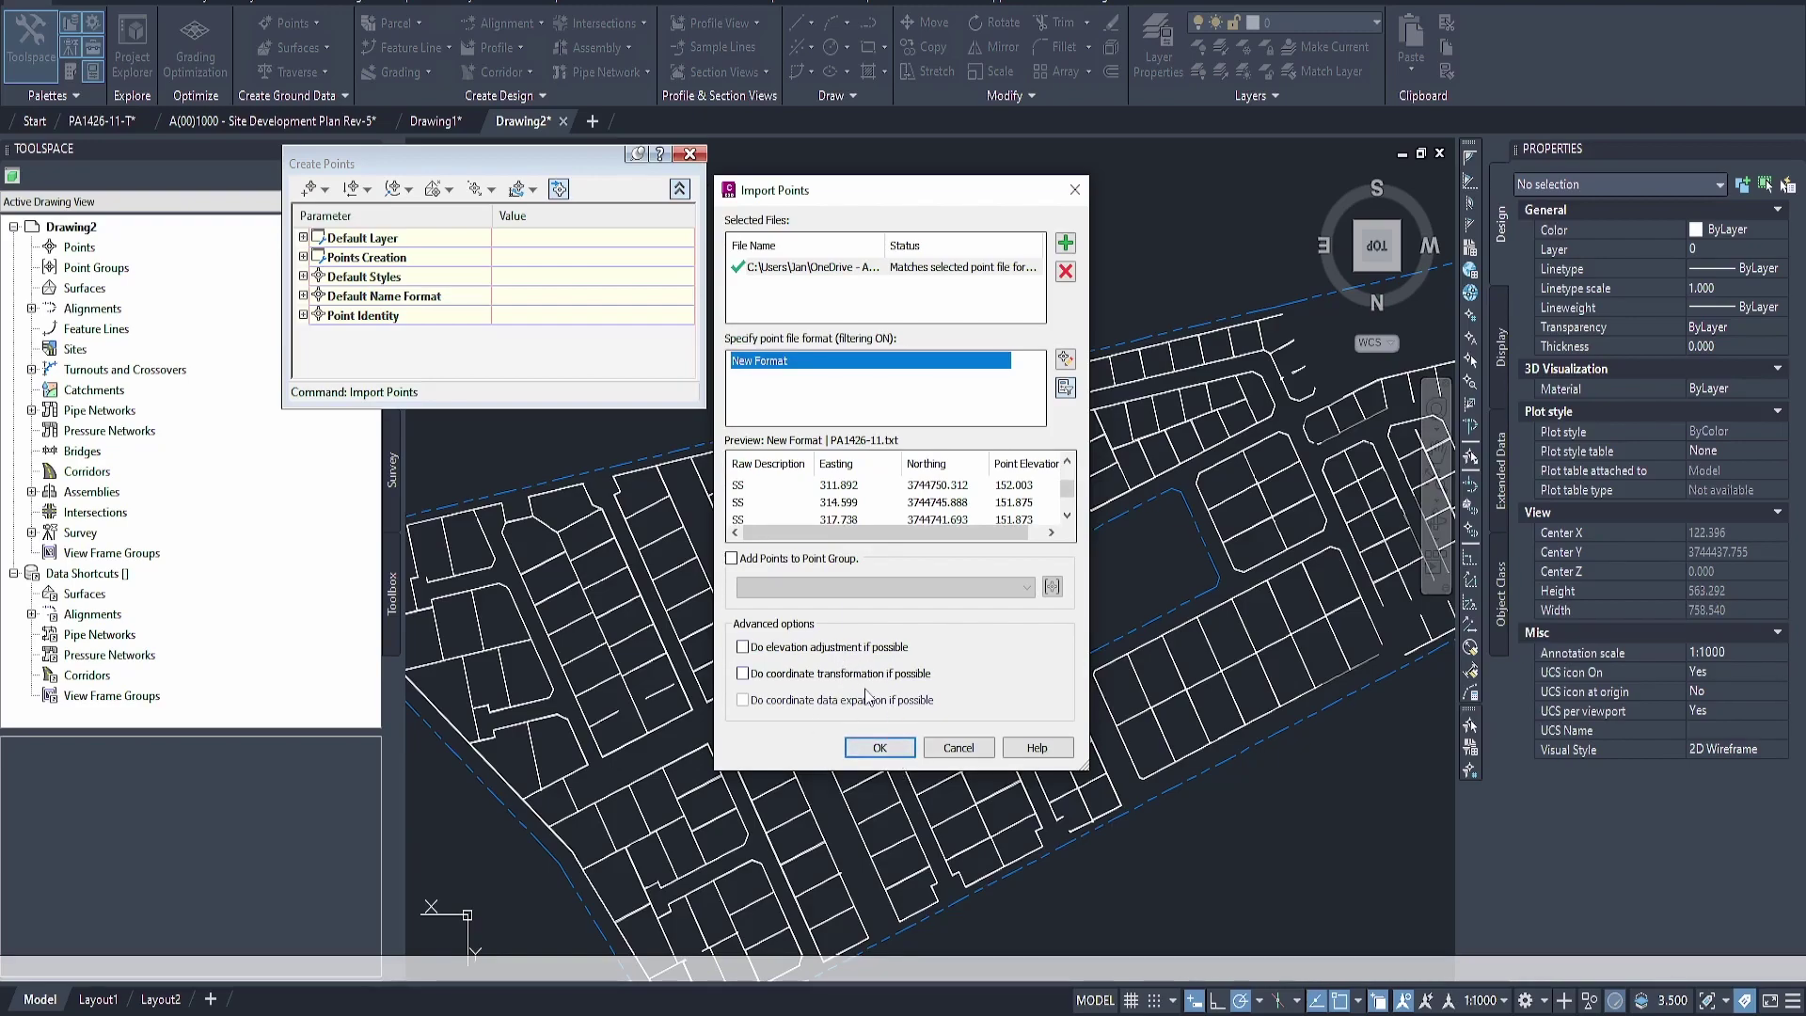
{"action": "left_click", "coordinate": [881, 748]}
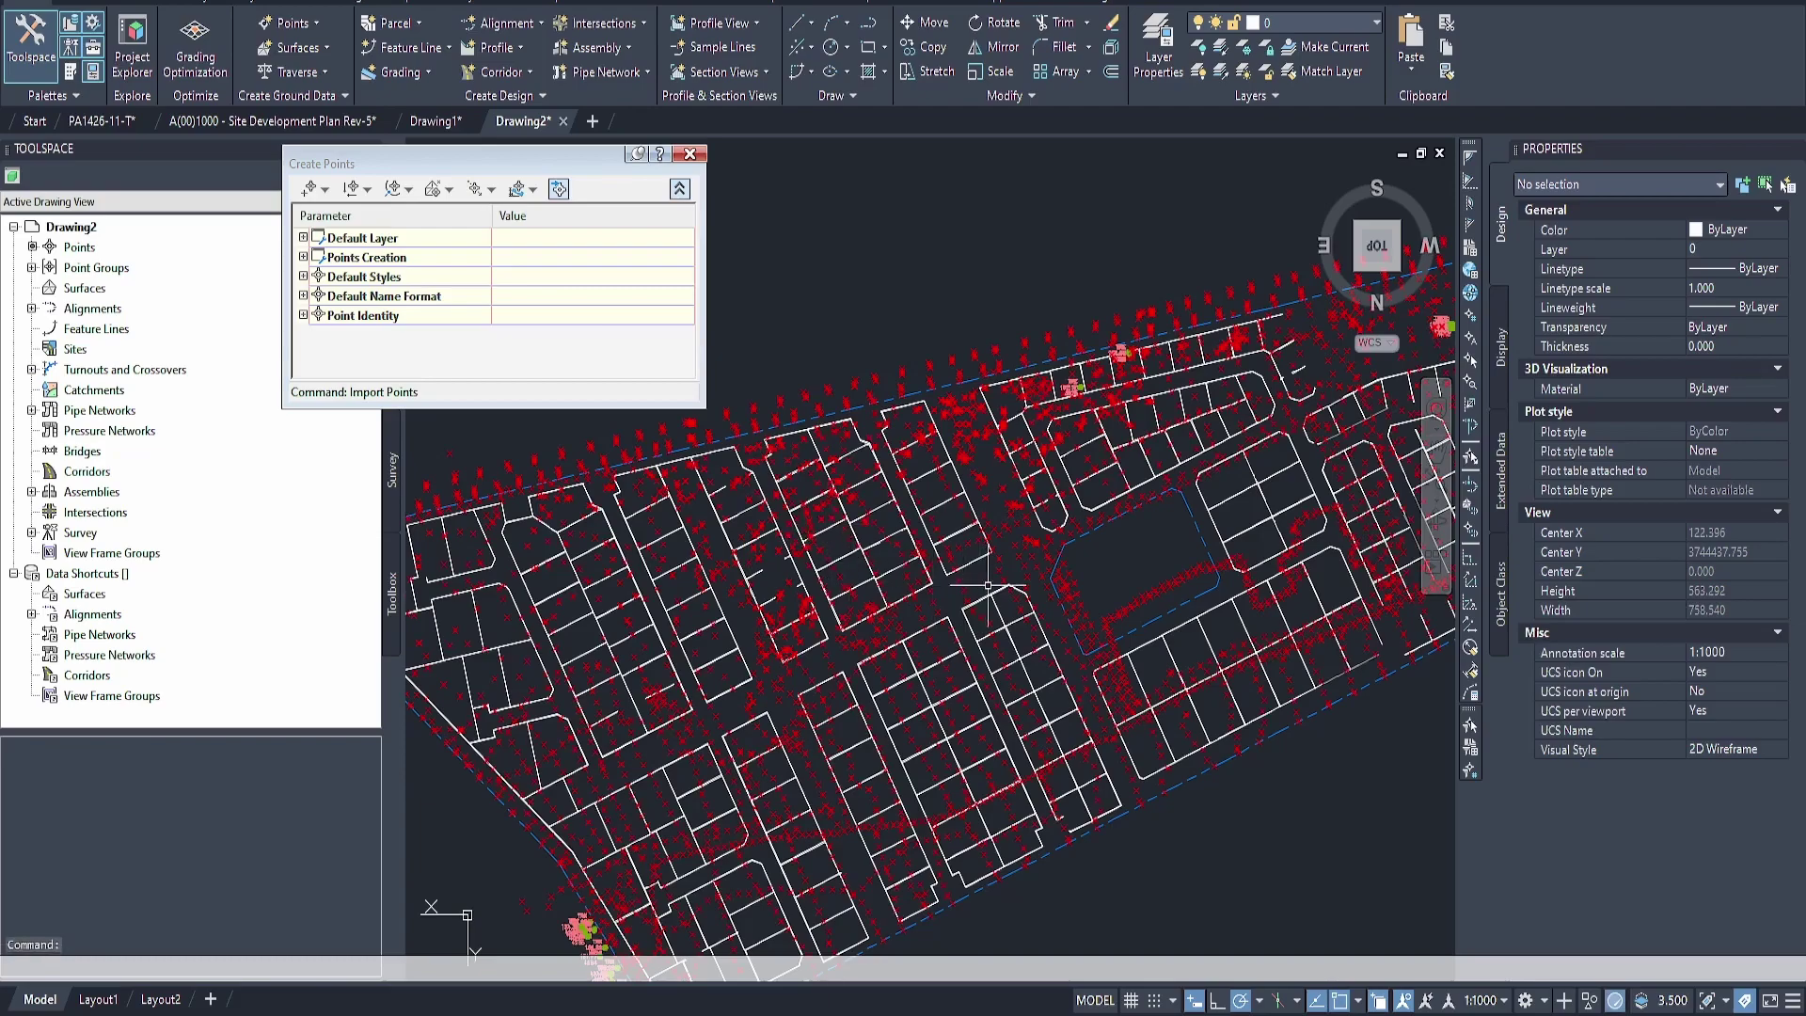
Examine the imported survey points and tree symbols over the plots, and close the Create Points tools
{"action": "middle_click_drag", "start_coordinate": [1140, 587], "coordinate": [1023, 467]}
{"action": "scroll", "coordinate": [1026, 461], "scroll_direction": "down", "scroll_amount": 2}
{"action": "middle_click_drag", "start_coordinate": [1124, 436], "coordinate": [1005, 536]}
{"action": "scroll", "coordinate": [1099, 384], "scroll_direction": "up", "scroll_amount": 6}
{"action": "middle_click_drag", "start_coordinate": [1117, 338], "coordinate": [954, 475]}
{"action": "scroll", "coordinate": [968, 612], "scroll_direction": "up", "scroll_amount": 2}
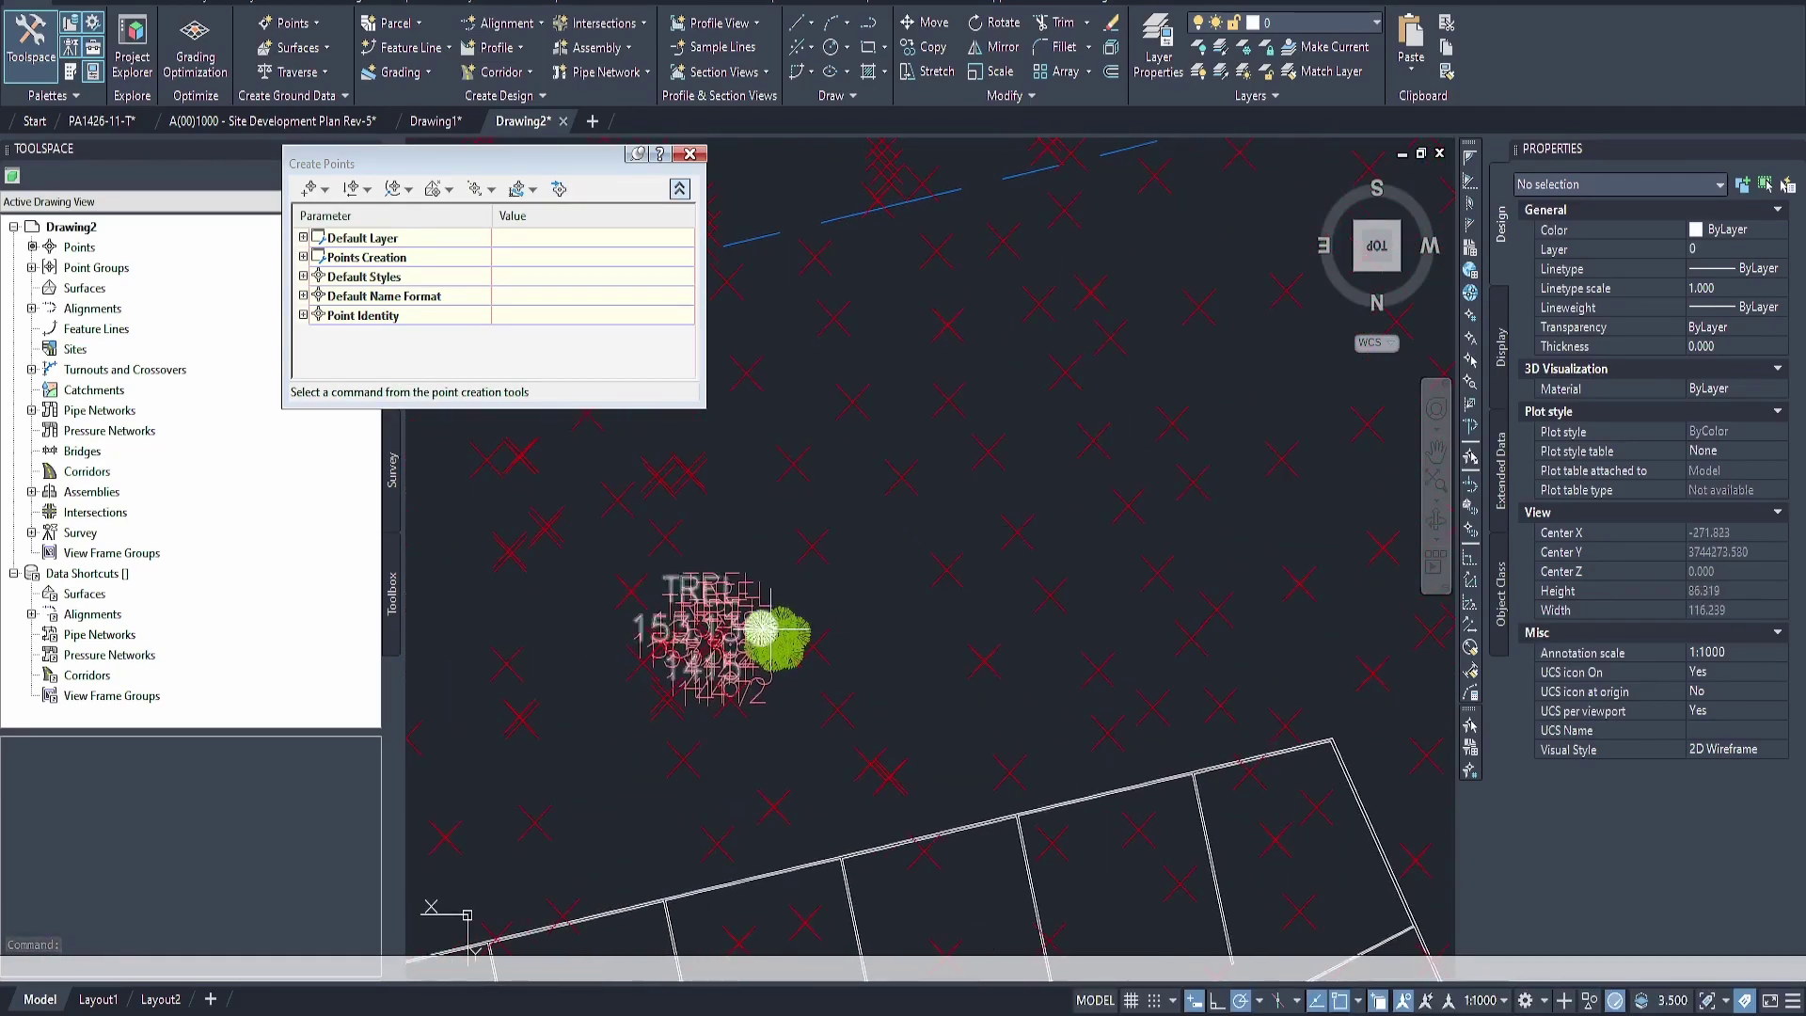
{"action": "scroll", "coordinate": [1121, 548], "scroll_direction": "down", "scroll_amount": 8}
{"action": "middle_click_drag", "start_coordinate": [1121, 547], "coordinate": [1461, 300]}
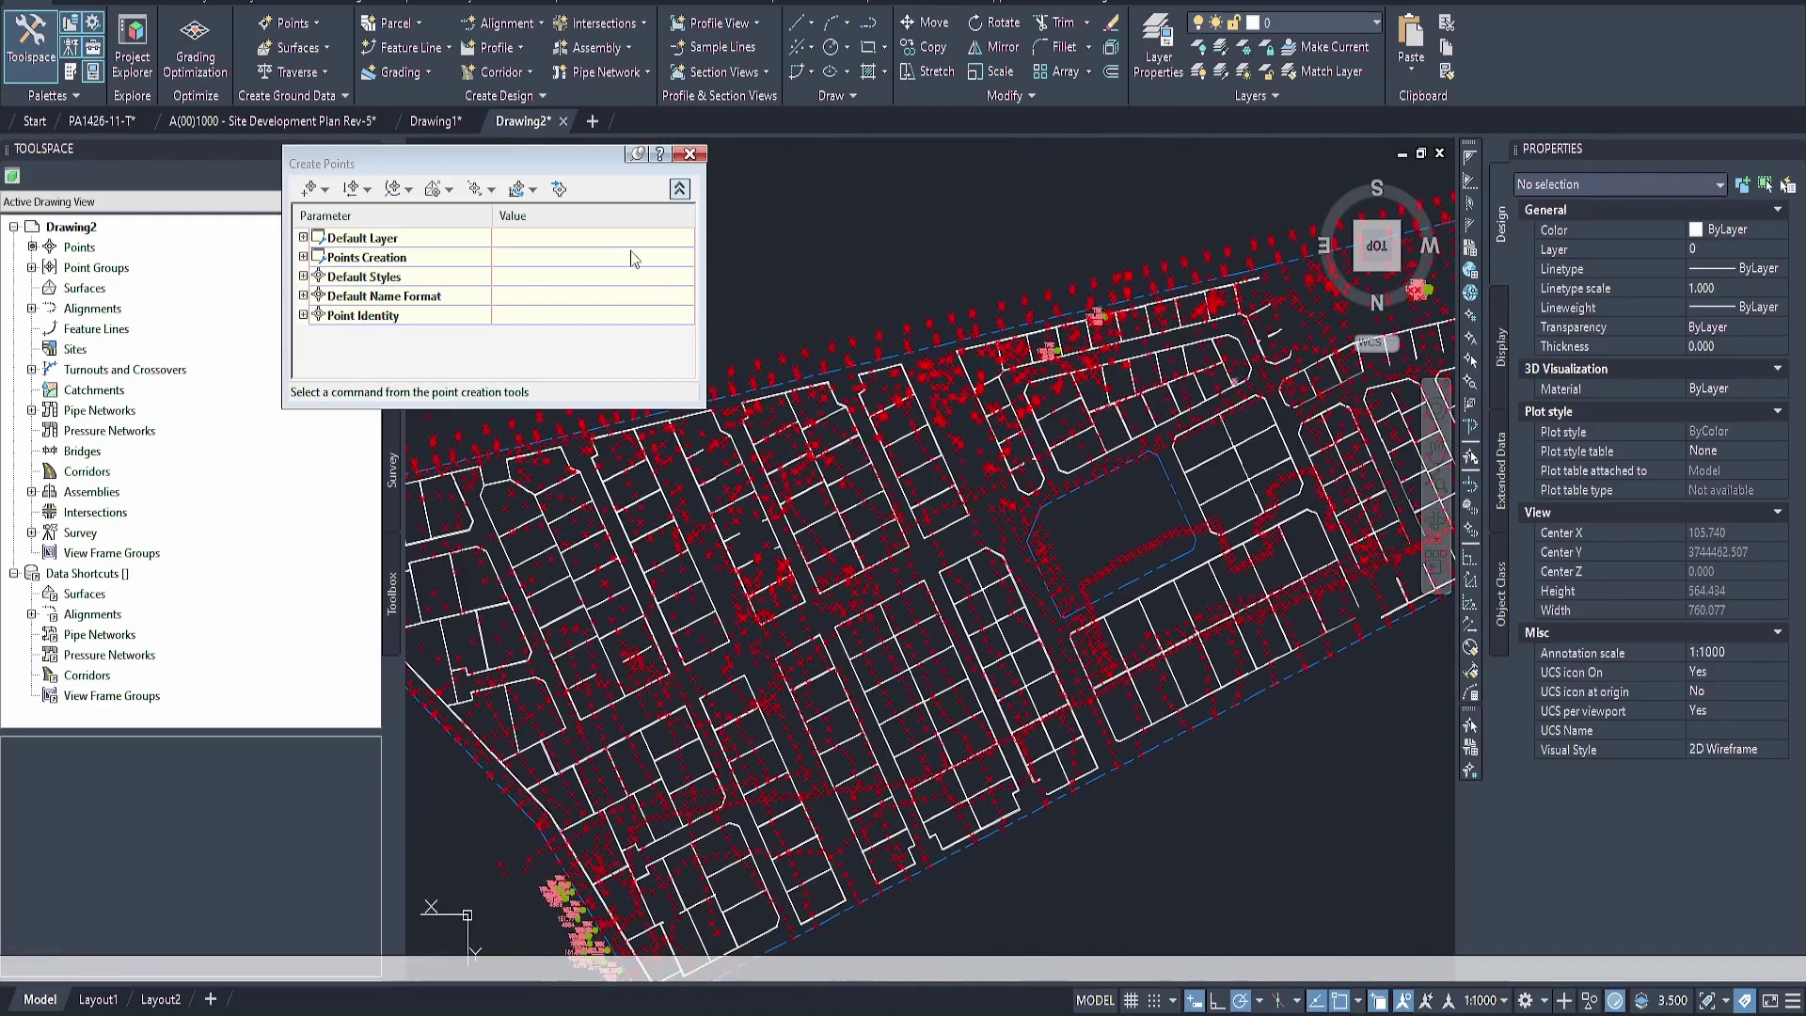
{"action": "left_click", "coordinate": [688, 153]}
{"action": "scroll", "coordinate": [677, 169], "scroll_direction": "down", "scroll_amount": 2}
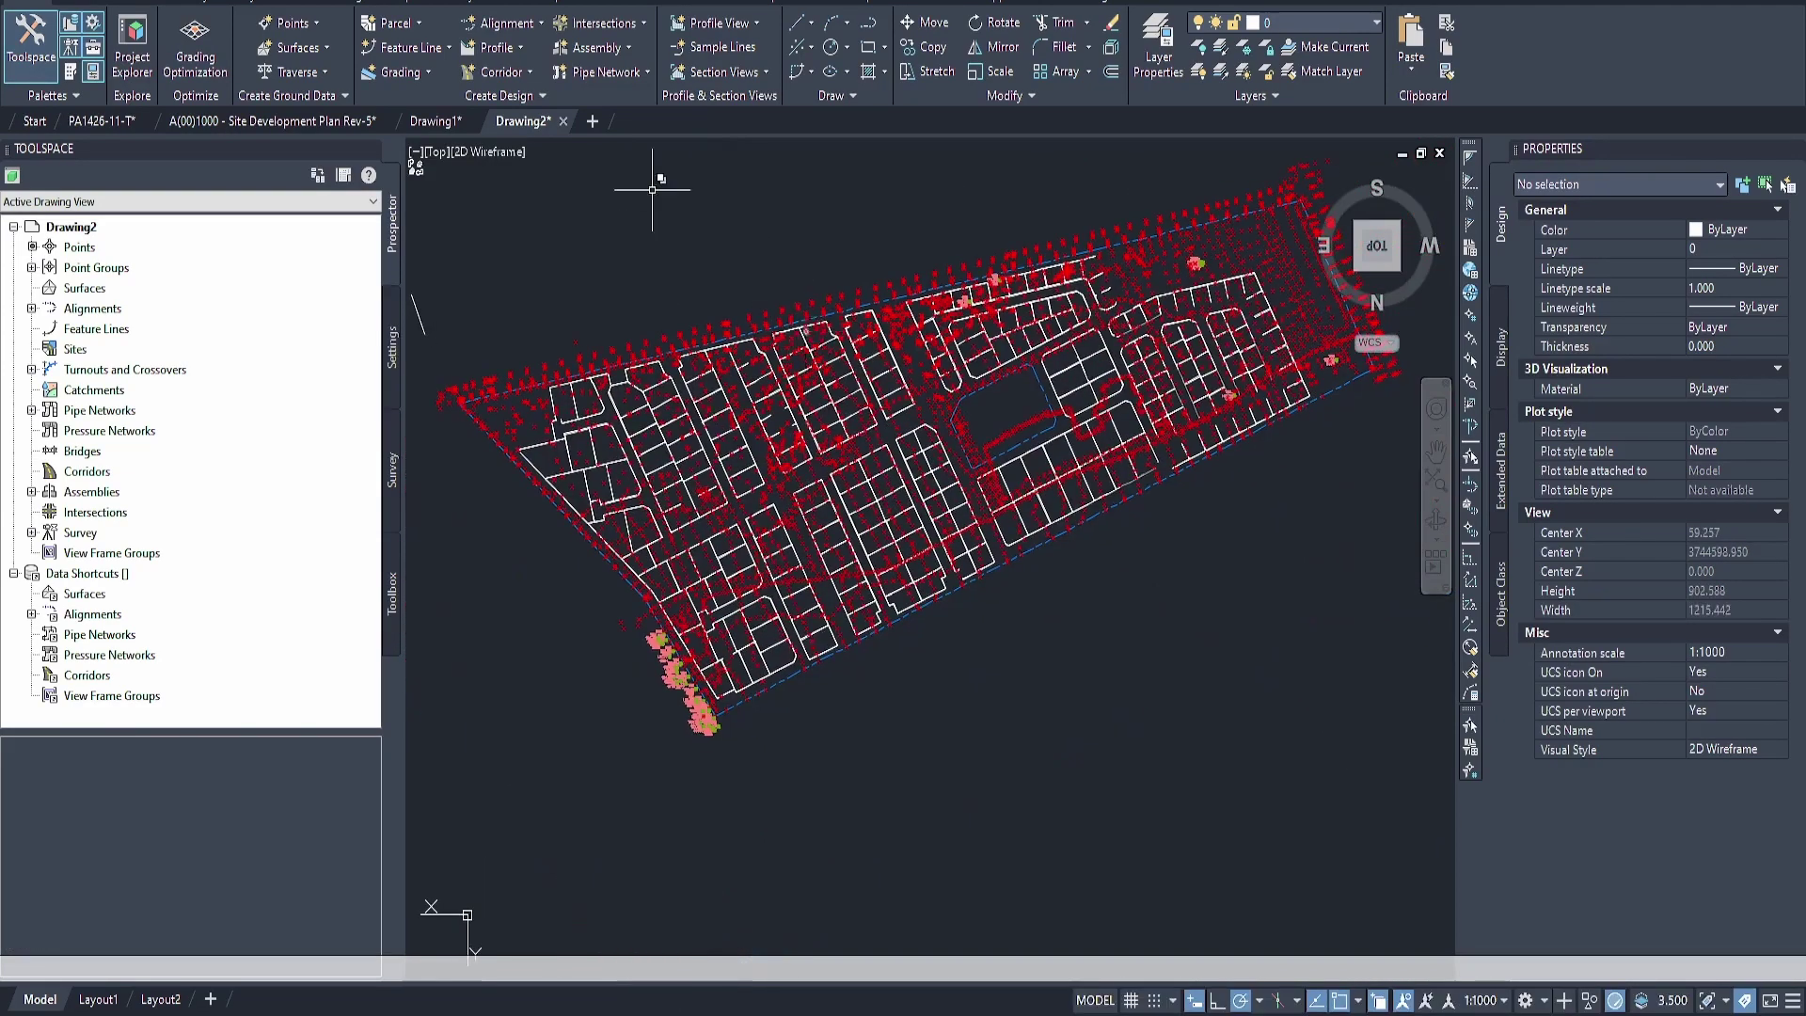
Compare the survey points and their labels in Drawing1 with the imported points and tree symbols in Drawing2
{"action": "left_click", "coordinate": [429, 121]}
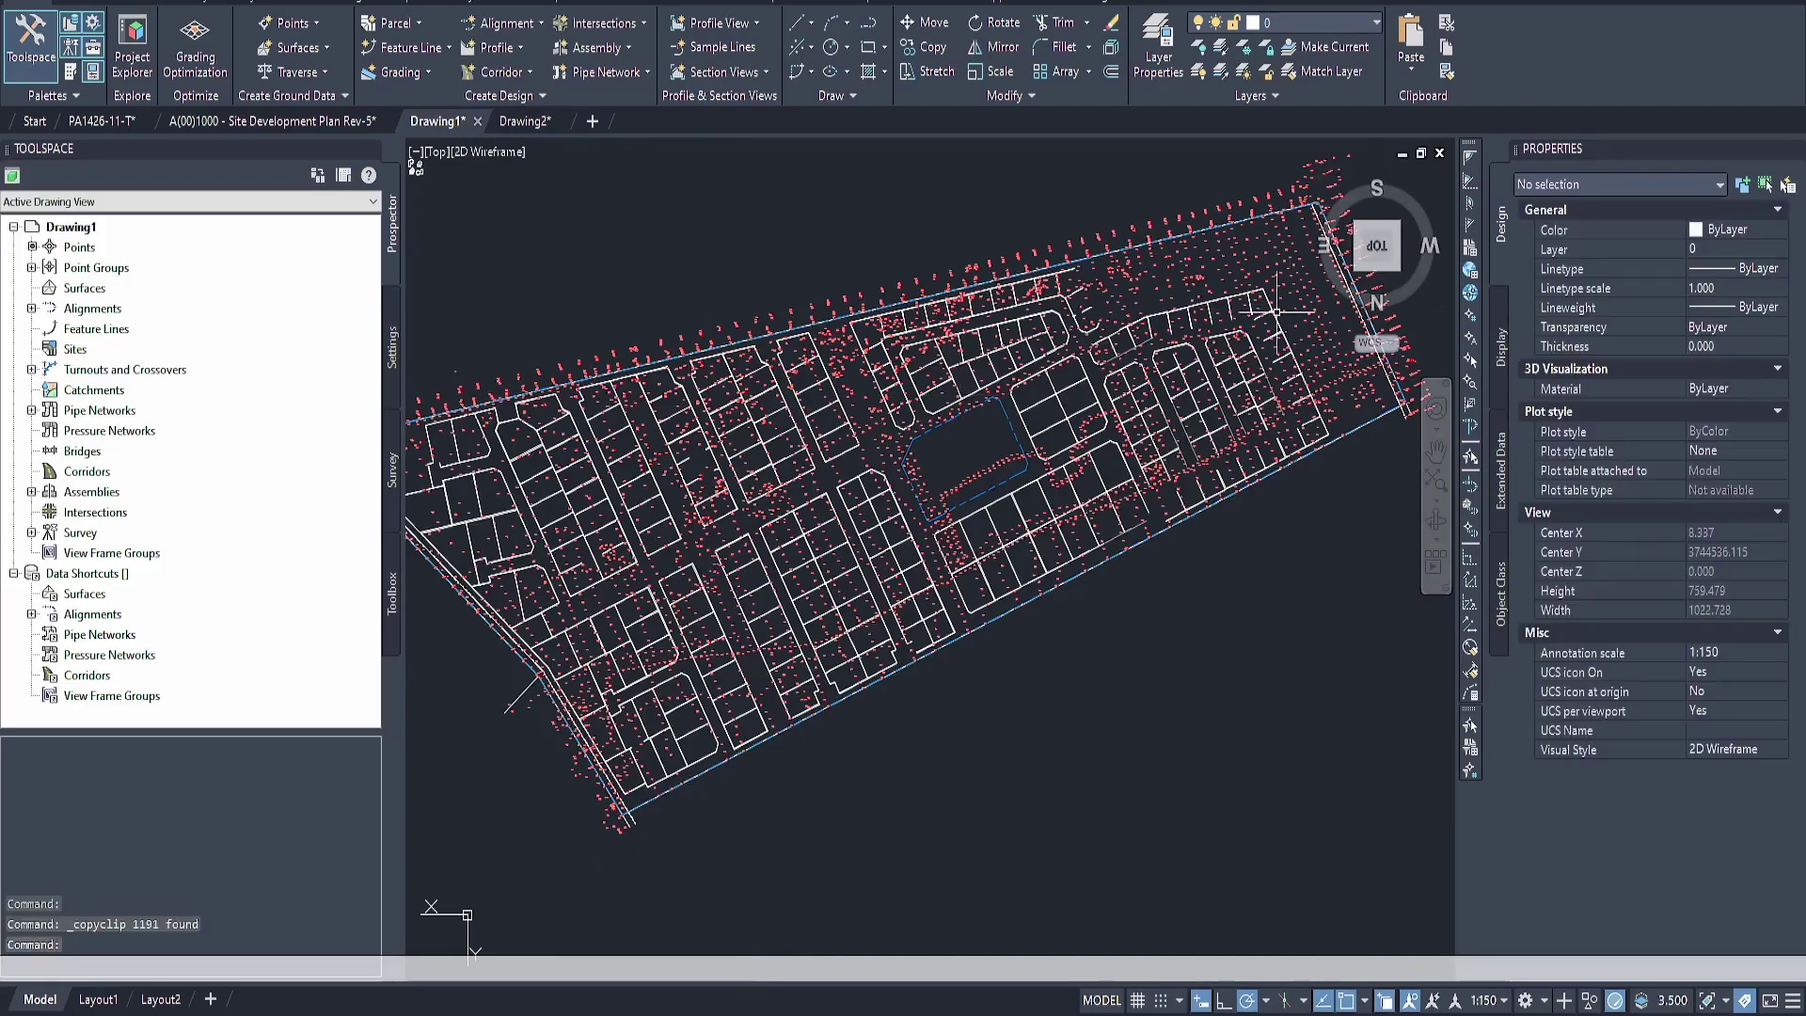
{"action": "scroll", "coordinate": [1174, 372], "scroll_direction": "up", "scroll_amount": 10}
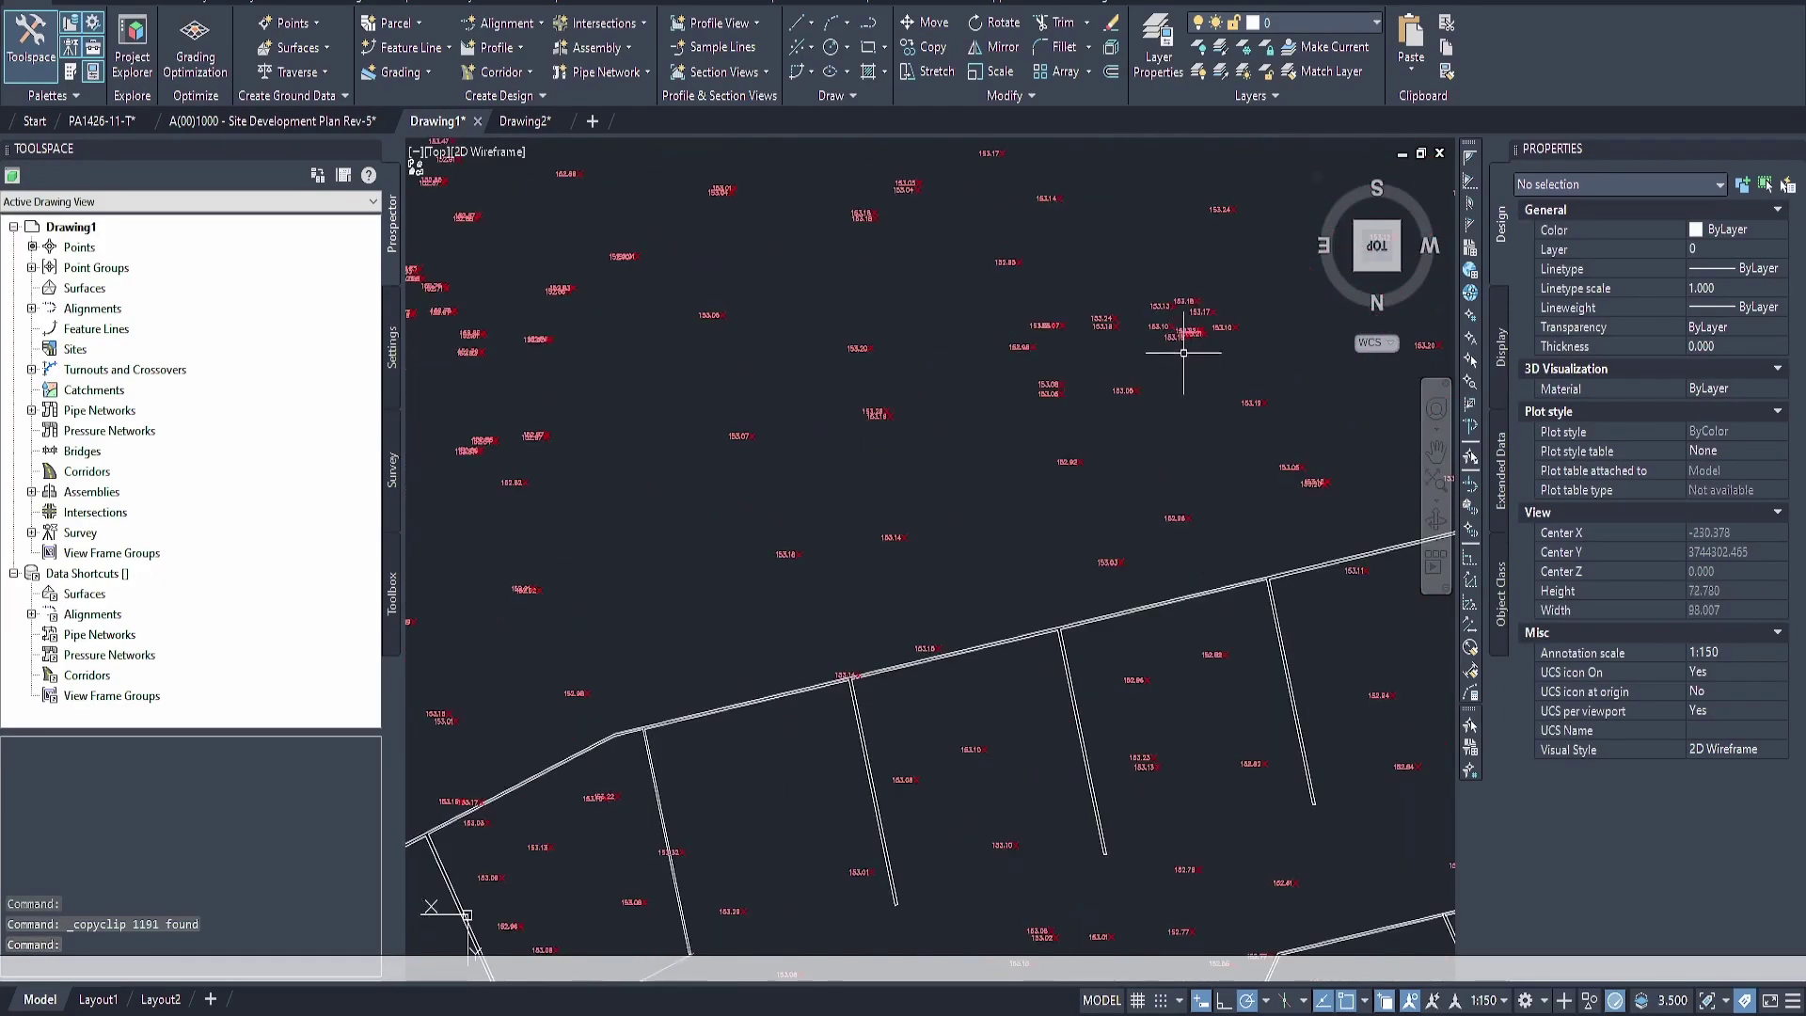
{"action": "scroll", "coordinate": [992, 297], "scroll_direction": "down", "scroll_amount": 6}
{"action": "scroll", "coordinate": [992, 296], "scroll_direction": "down", "scroll_amount": 2}
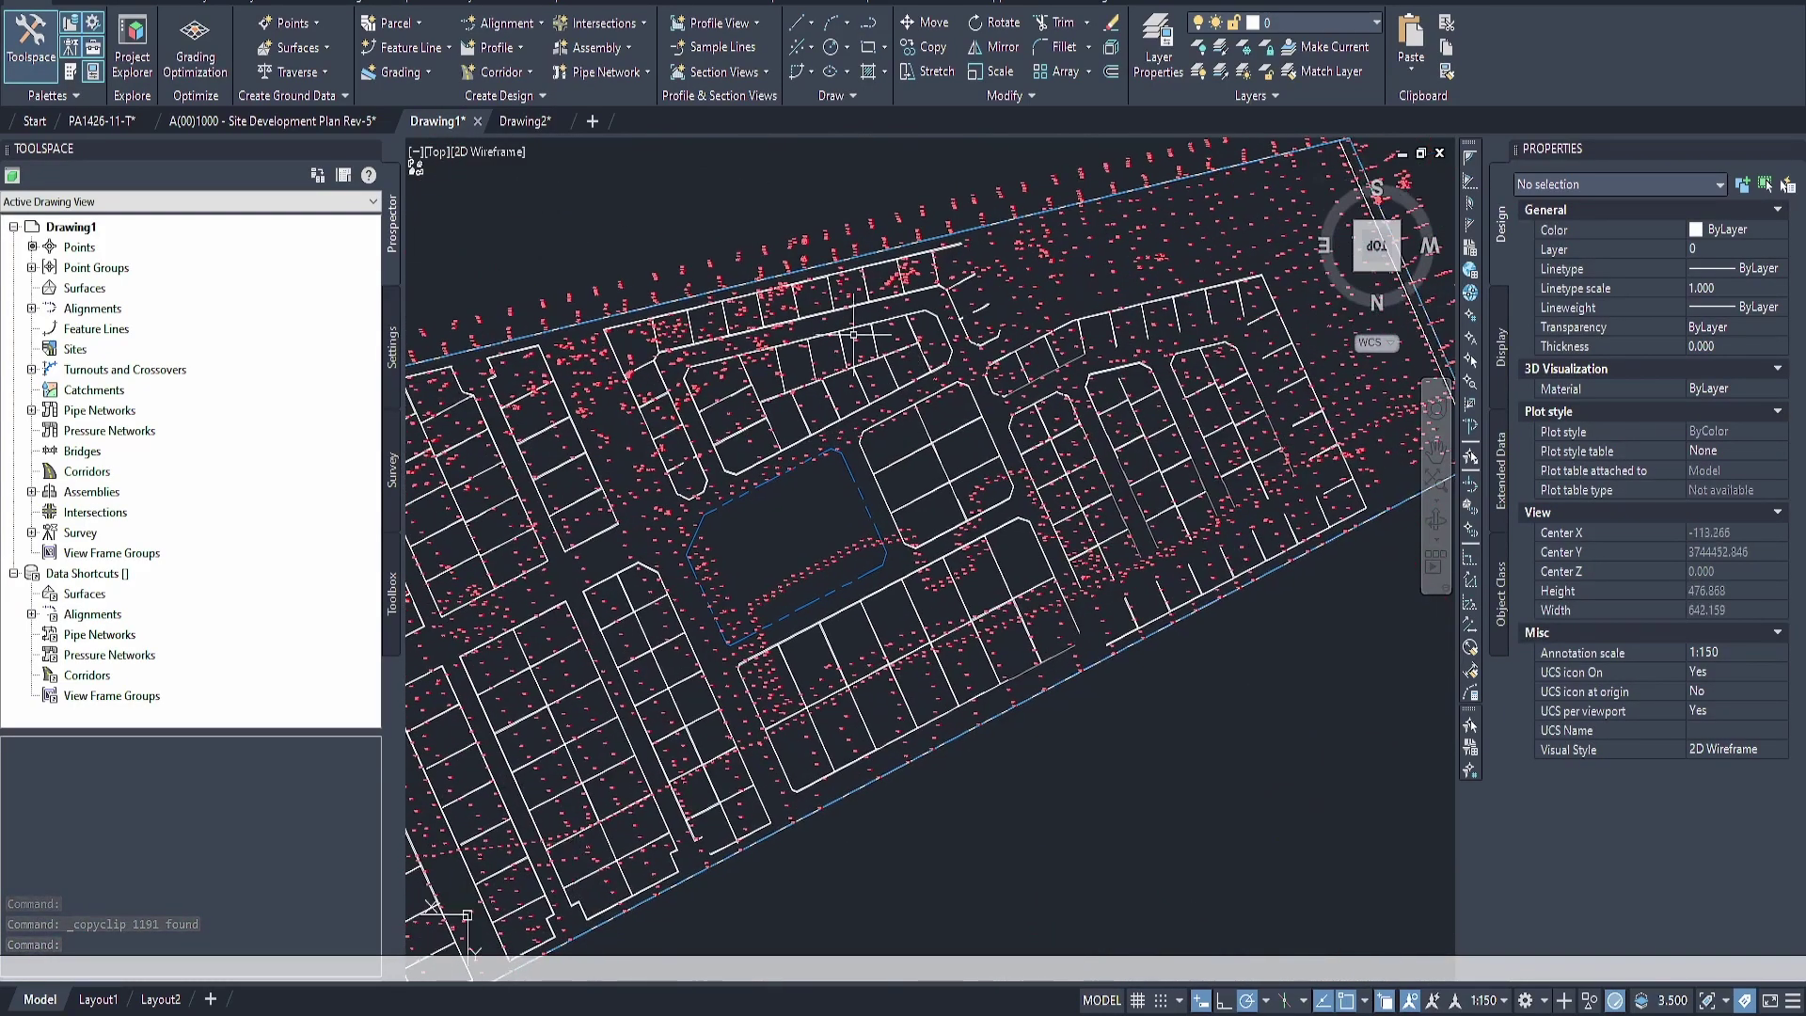
{"action": "key", "text": "ctrl+Tab"}
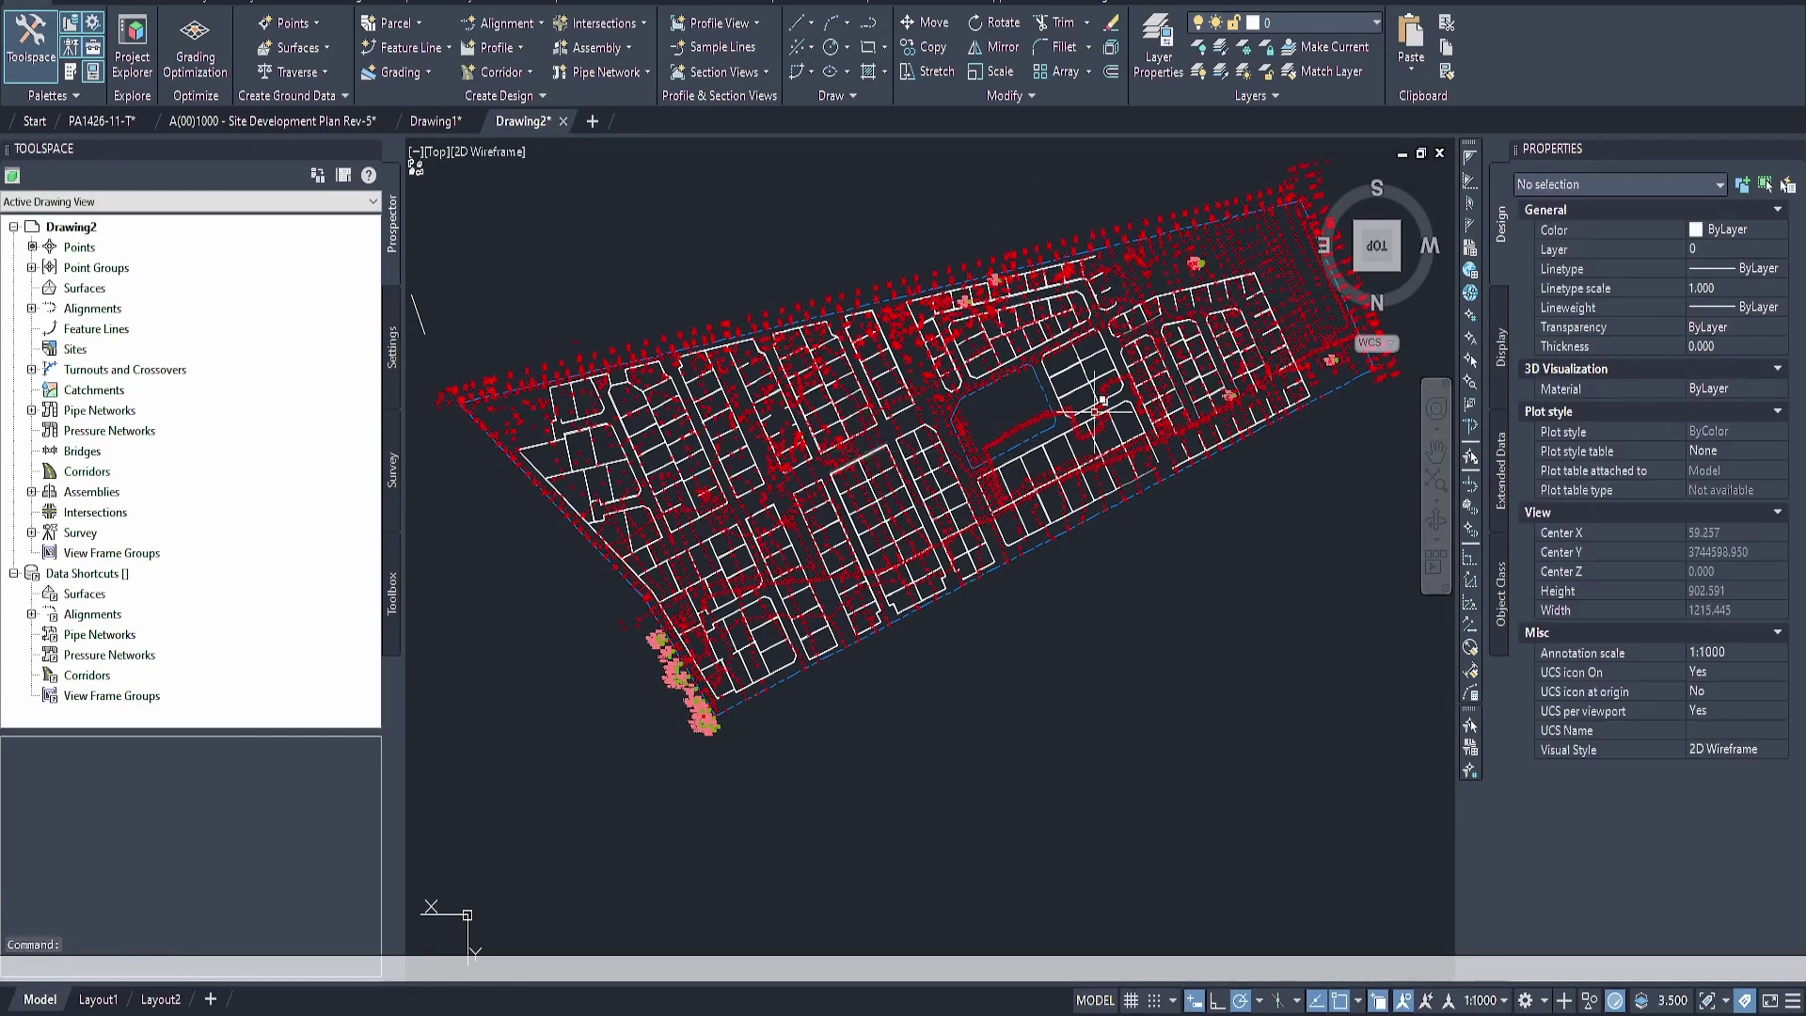
{"action": "middle_click_drag", "start_coordinate": [1060, 360], "coordinate": [895, 399]}
{"action": "scroll", "coordinate": [1170, 426], "scroll_direction": "up", "scroll_amount": 5}
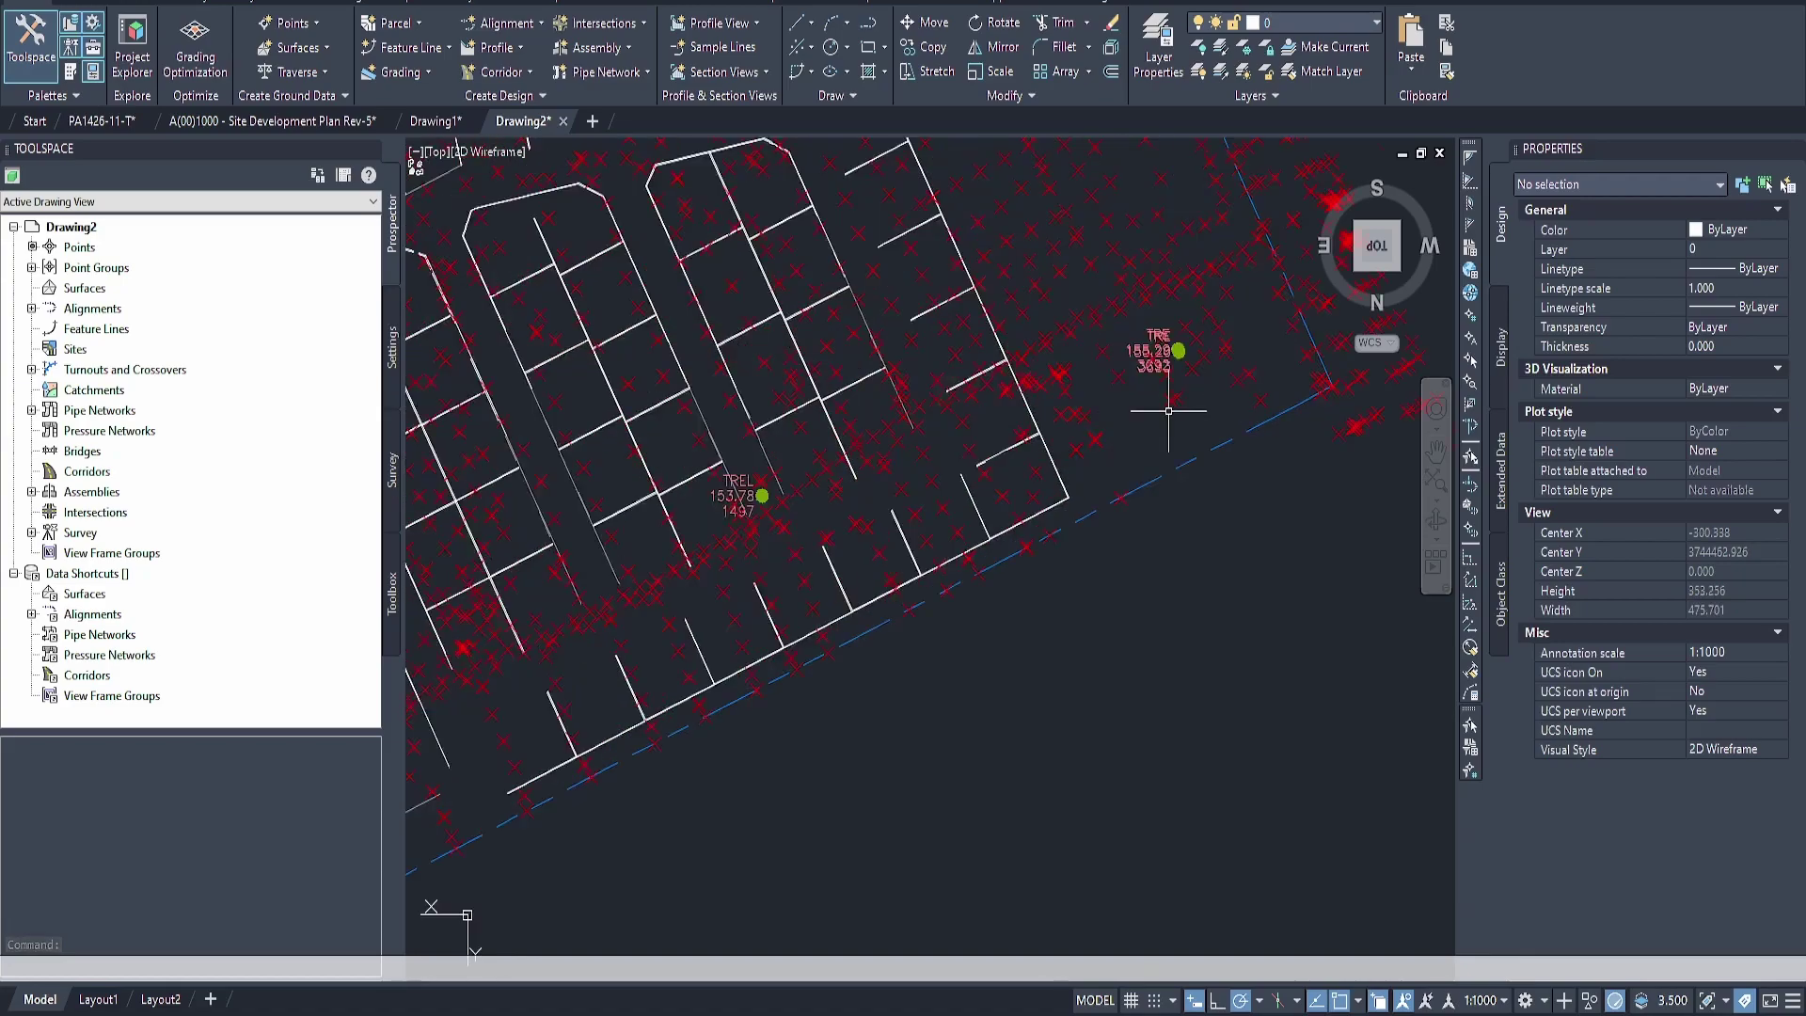
{"action": "scroll", "coordinate": [1170, 426], "scroll_direction": "down", "scroll_amount": 5}
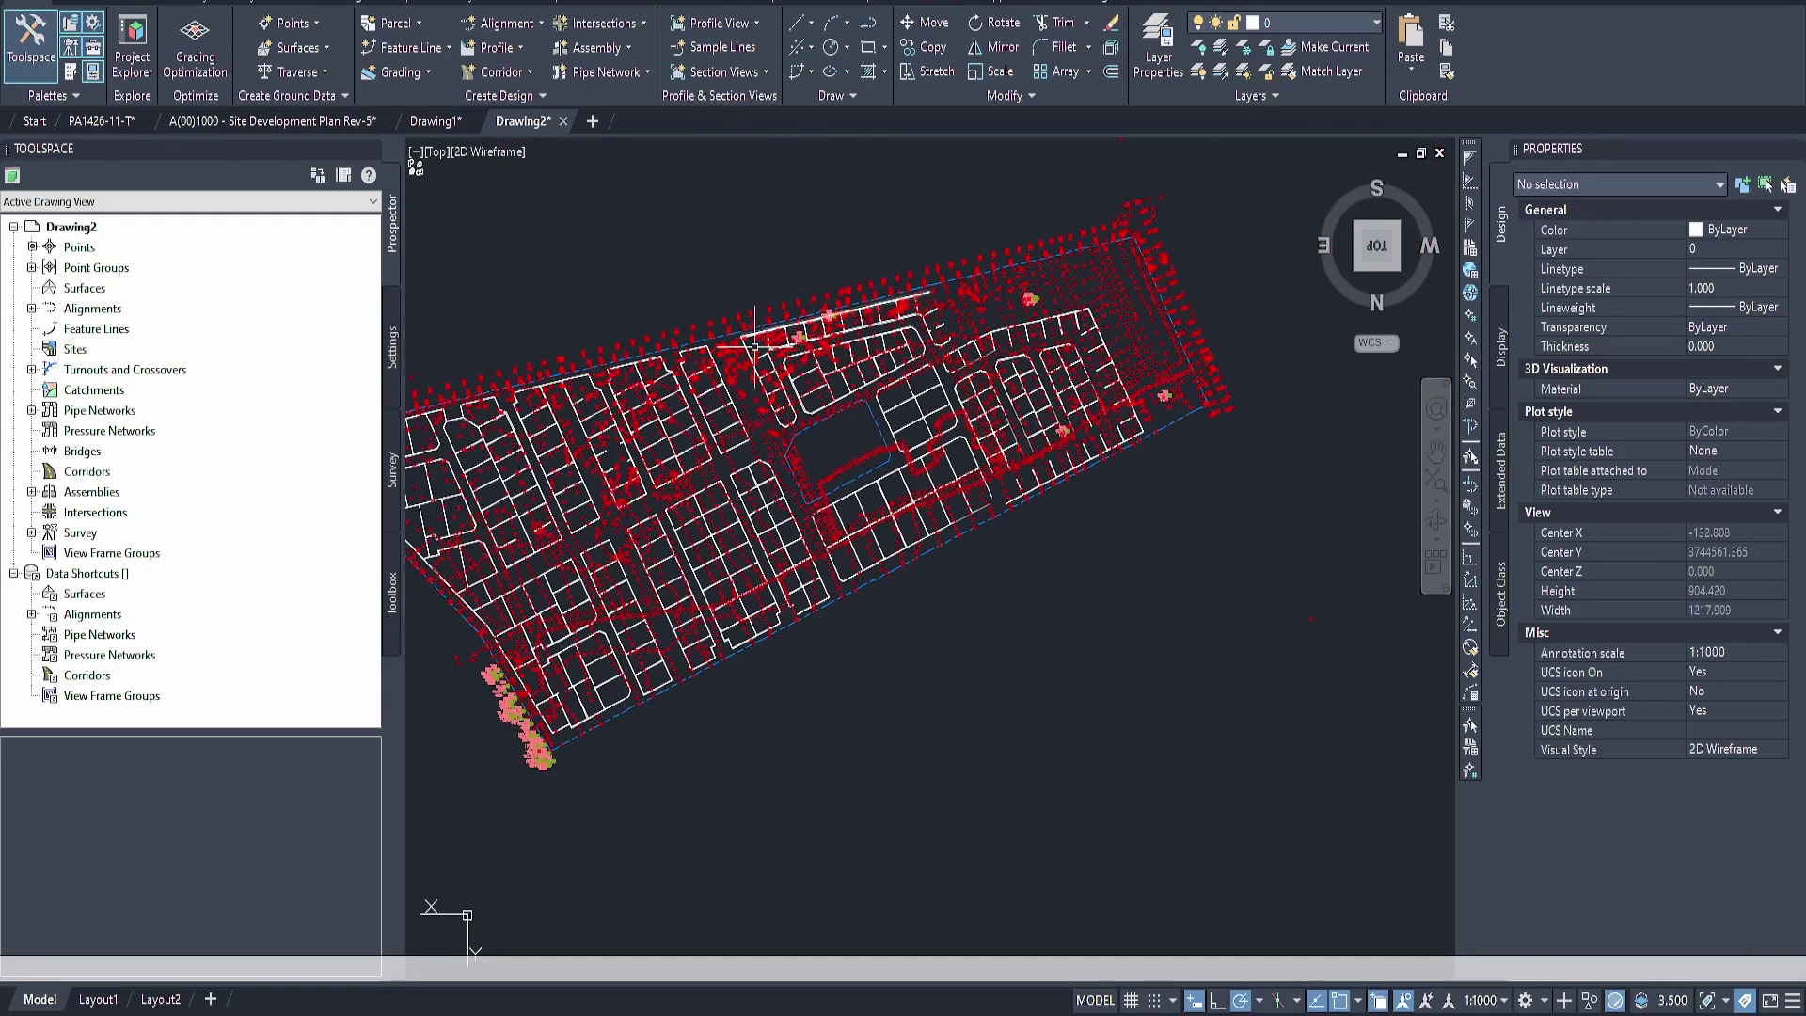
{"action": "middle_click_drag", "start_coordinate": [762, 351], "coordinate": [912, 330]}
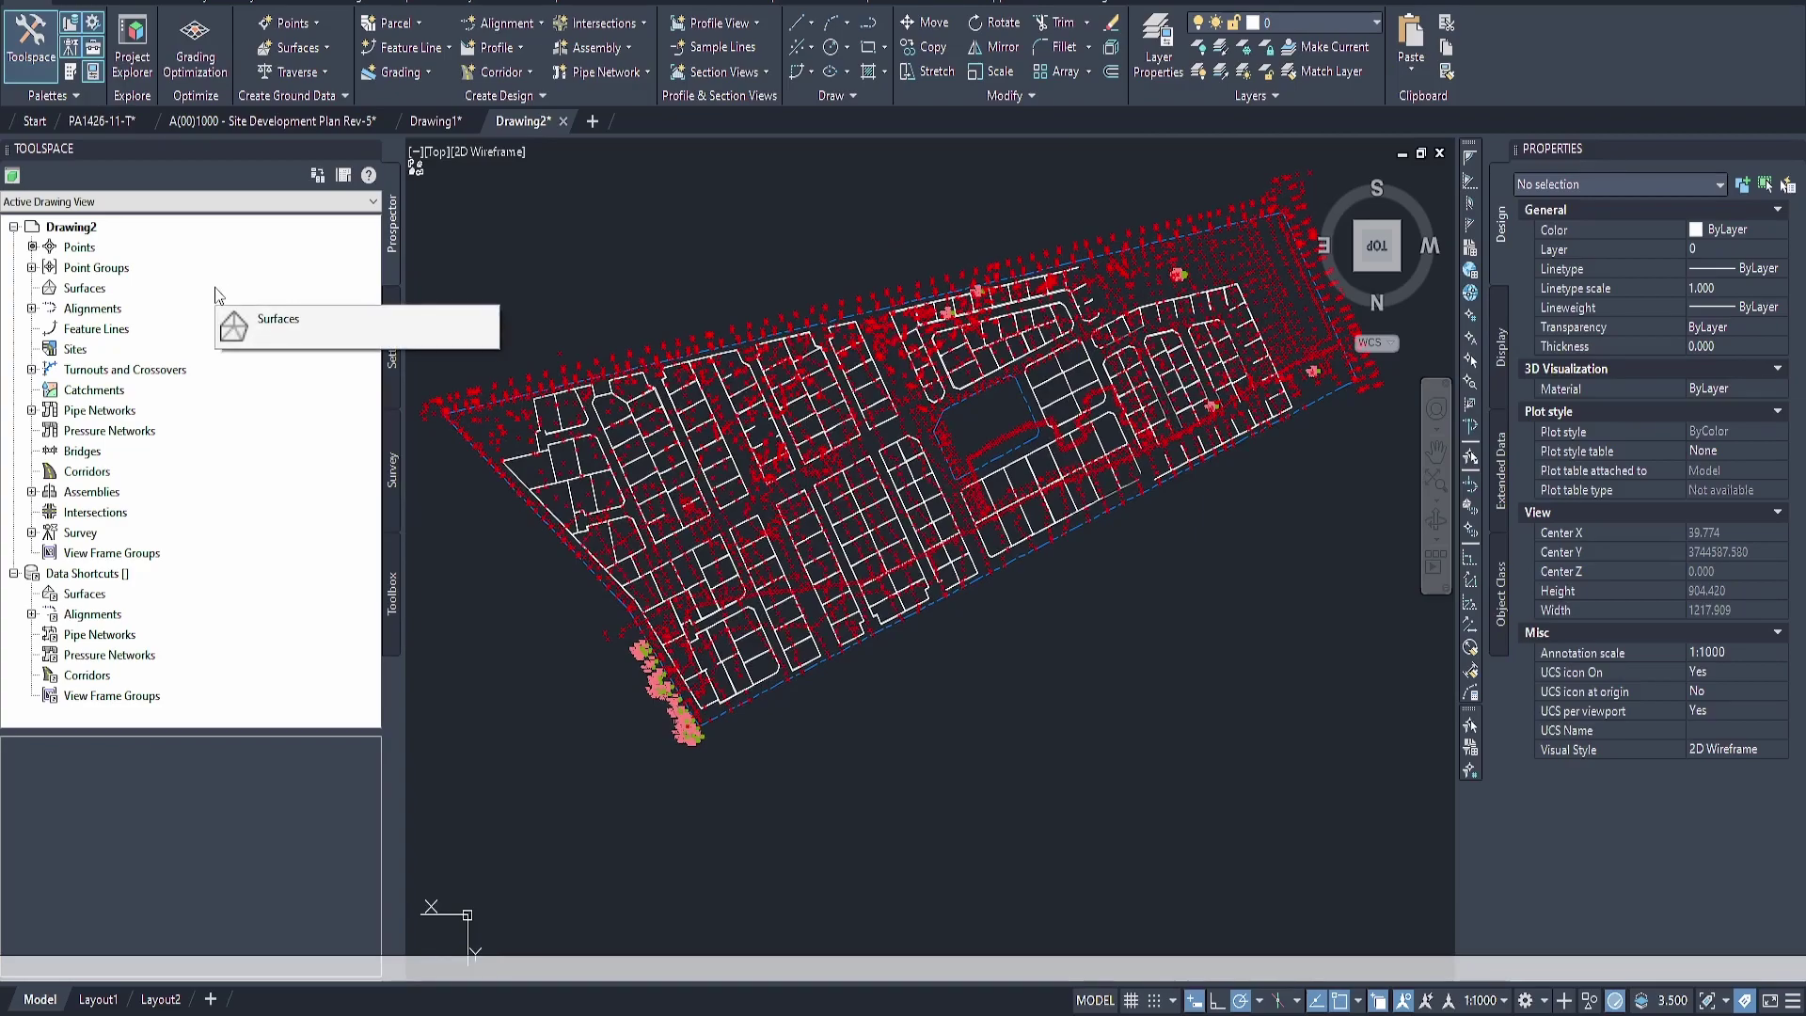
Open the drawing settings of Drawing2 and set the zone category to Republic of South Africa
{"action": "scroll", "coordinate": [837, 435], "scroll_direction": "down", "scroll_amount": 4}
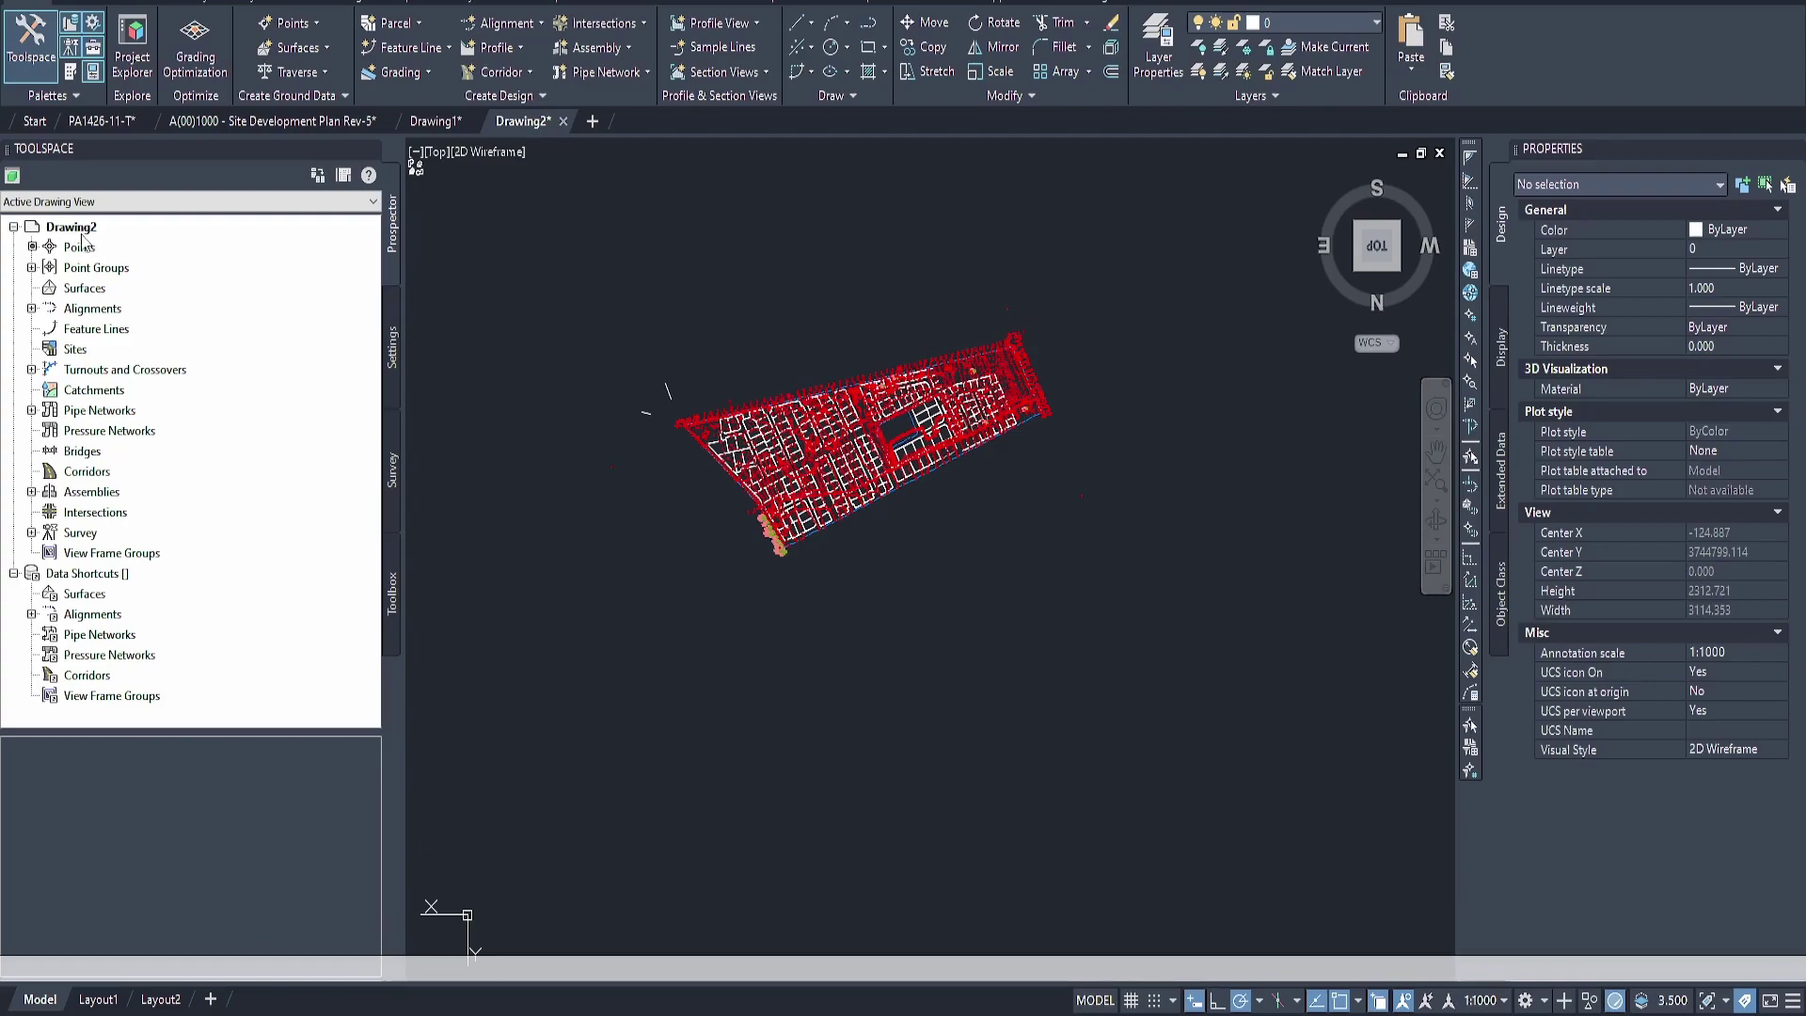
{"action": "left_click", "coordinate": [394, 370]}
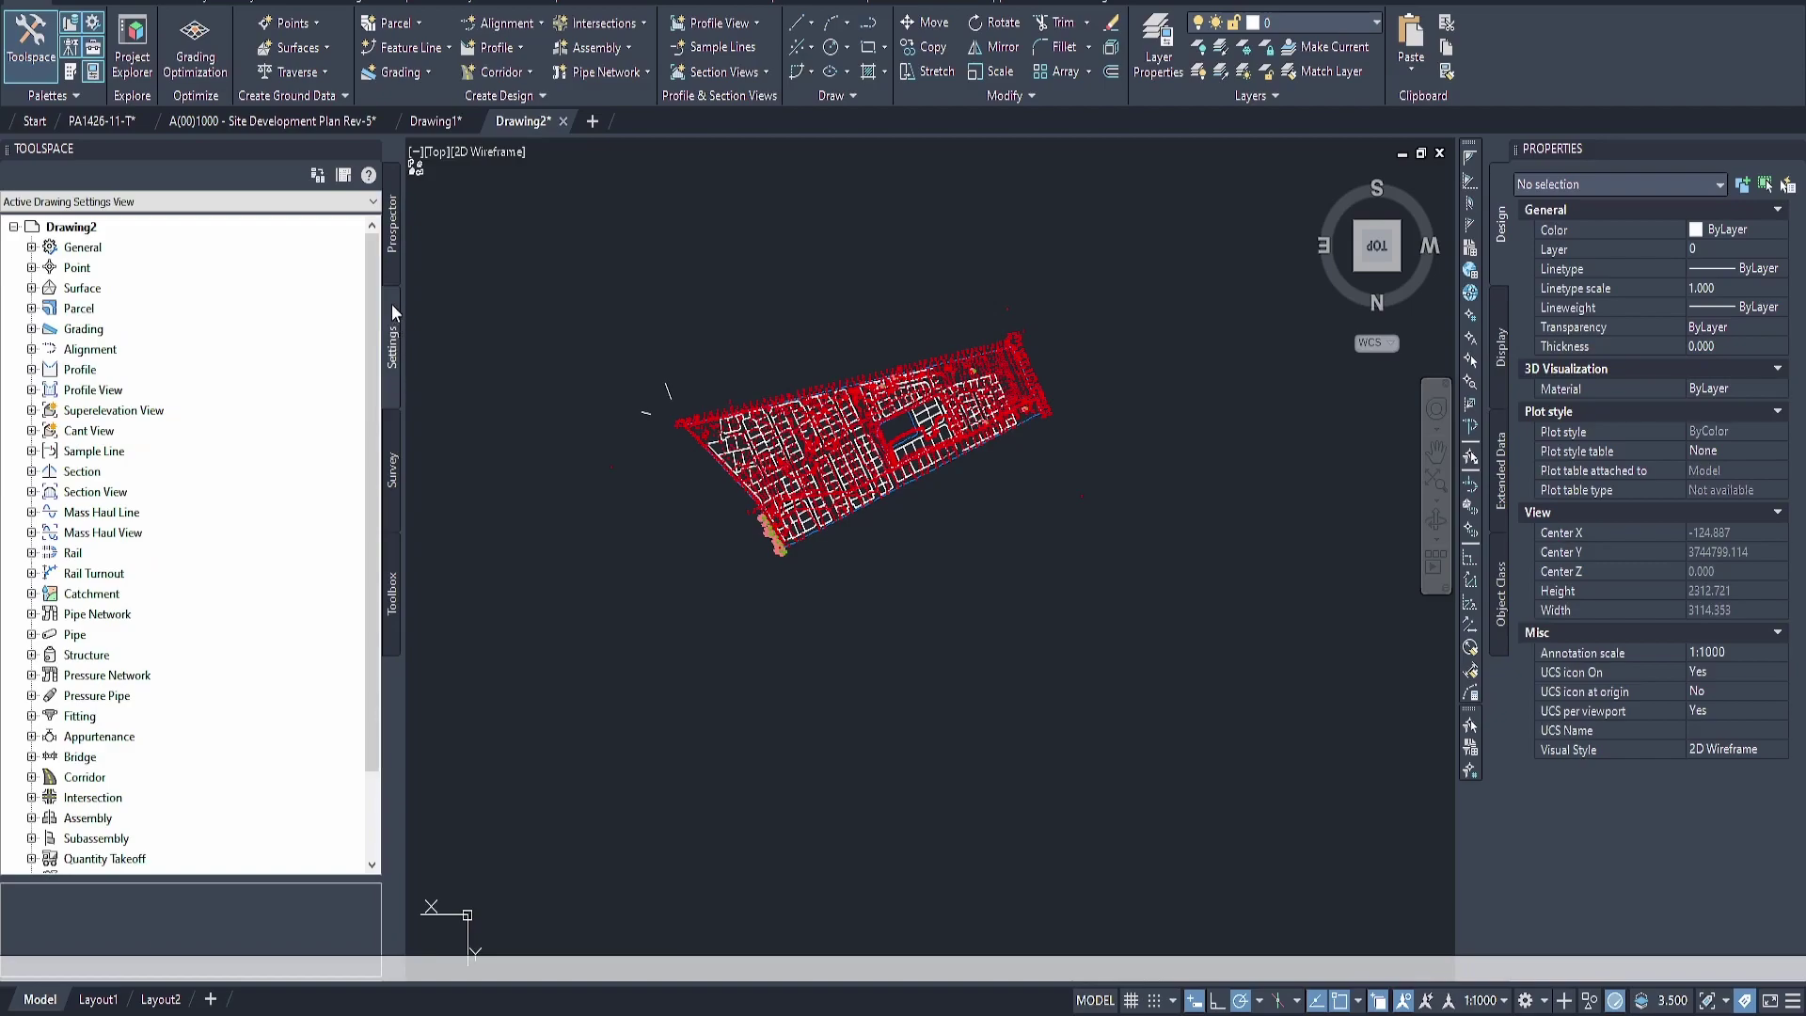
{"action": "right_click", "coordinate": [87, 233]}
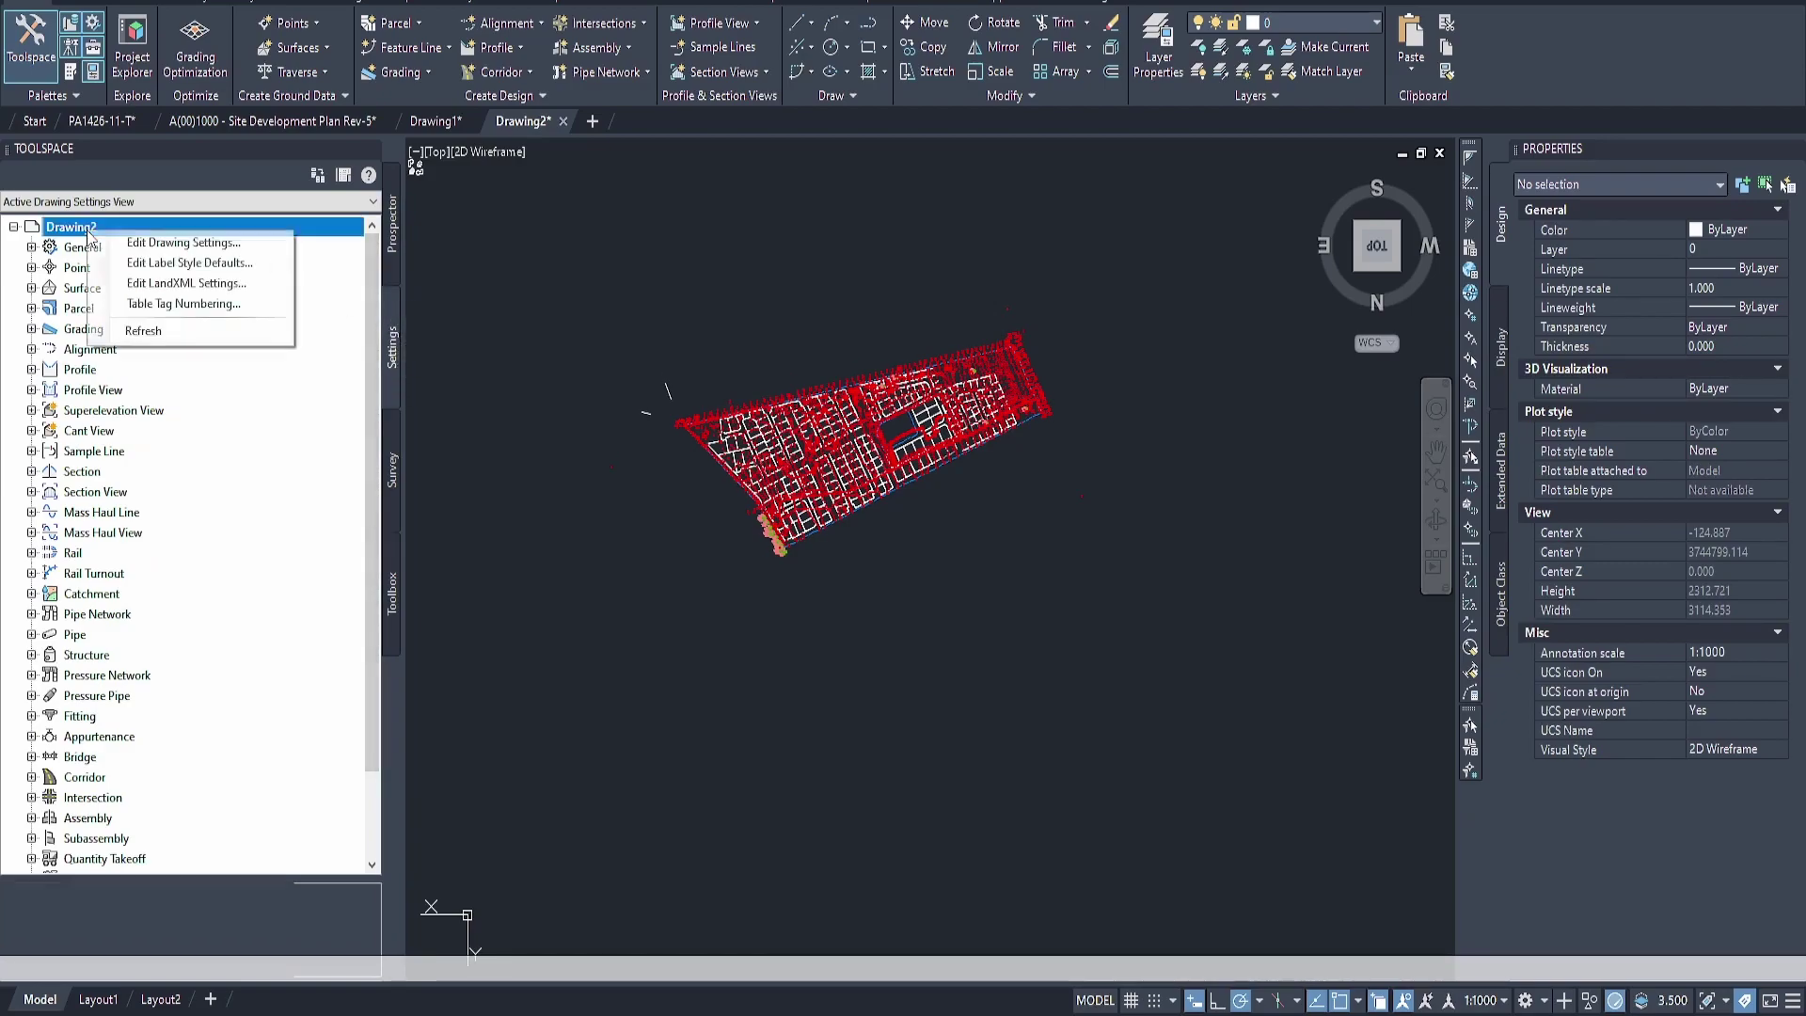
{"action": "left_click", "coordinate": [184, 247]}
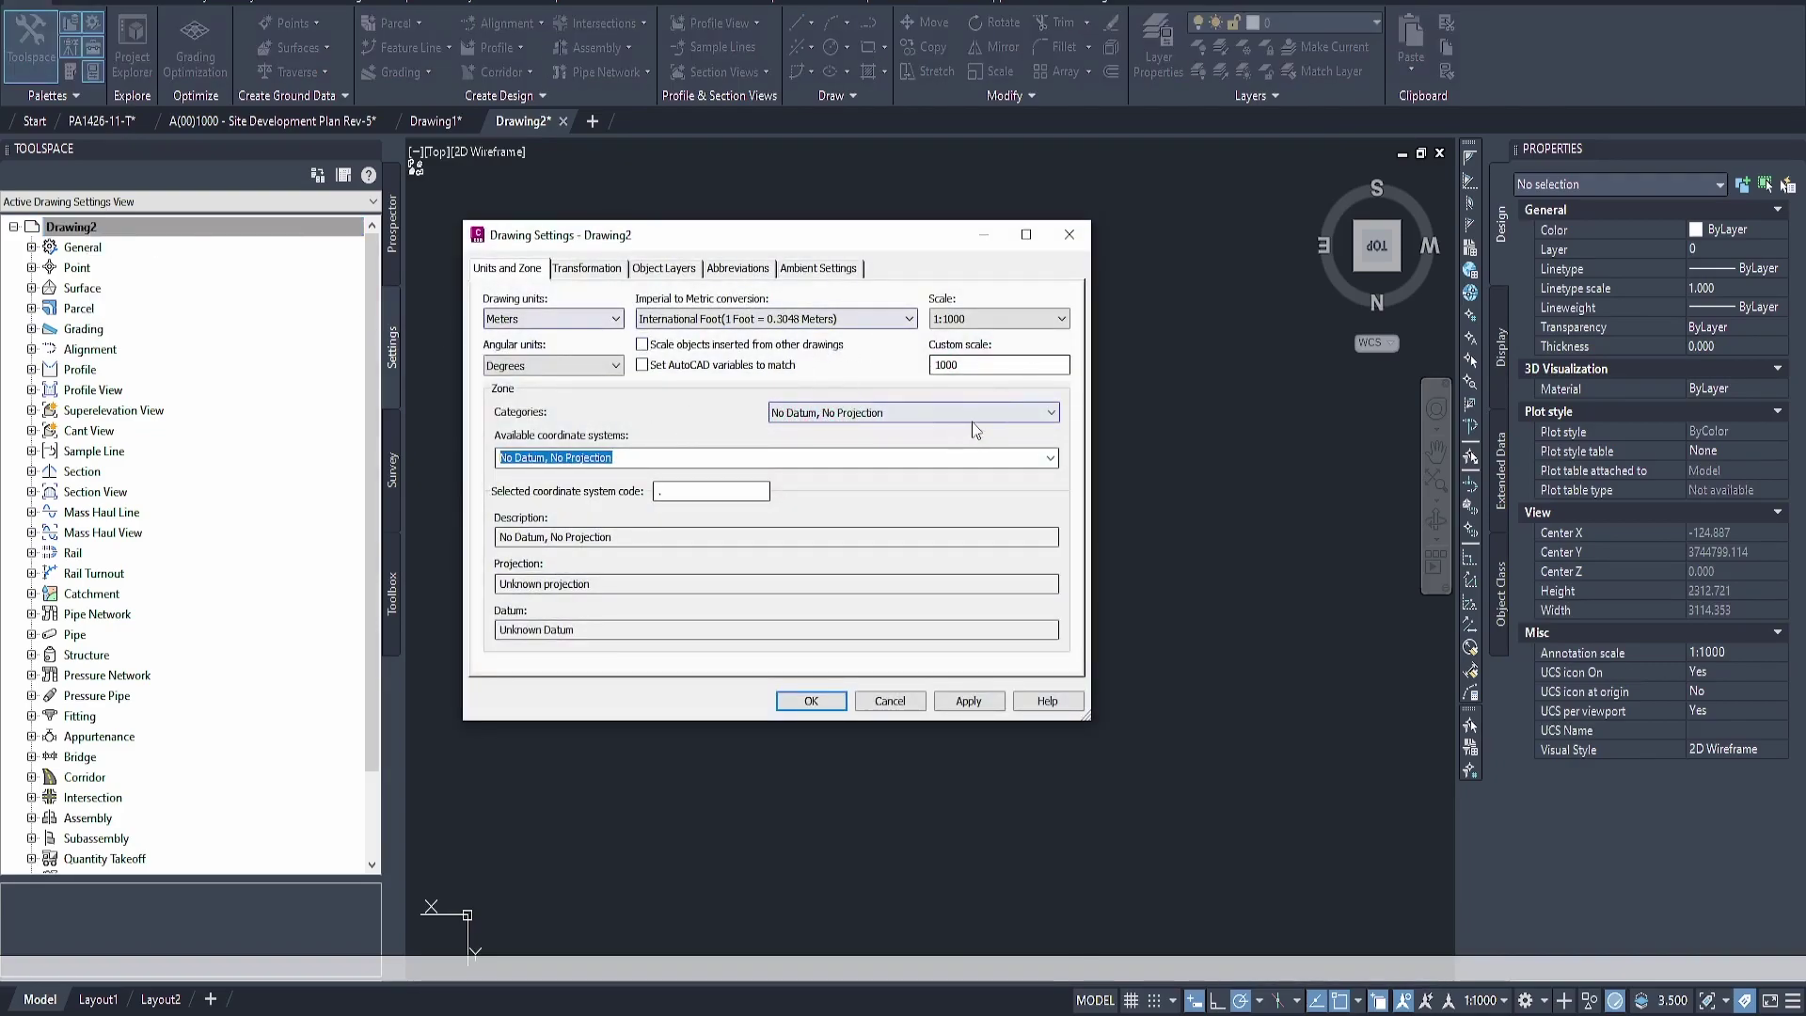
{"action": "left_click", "coordinate": [1049, 414]}
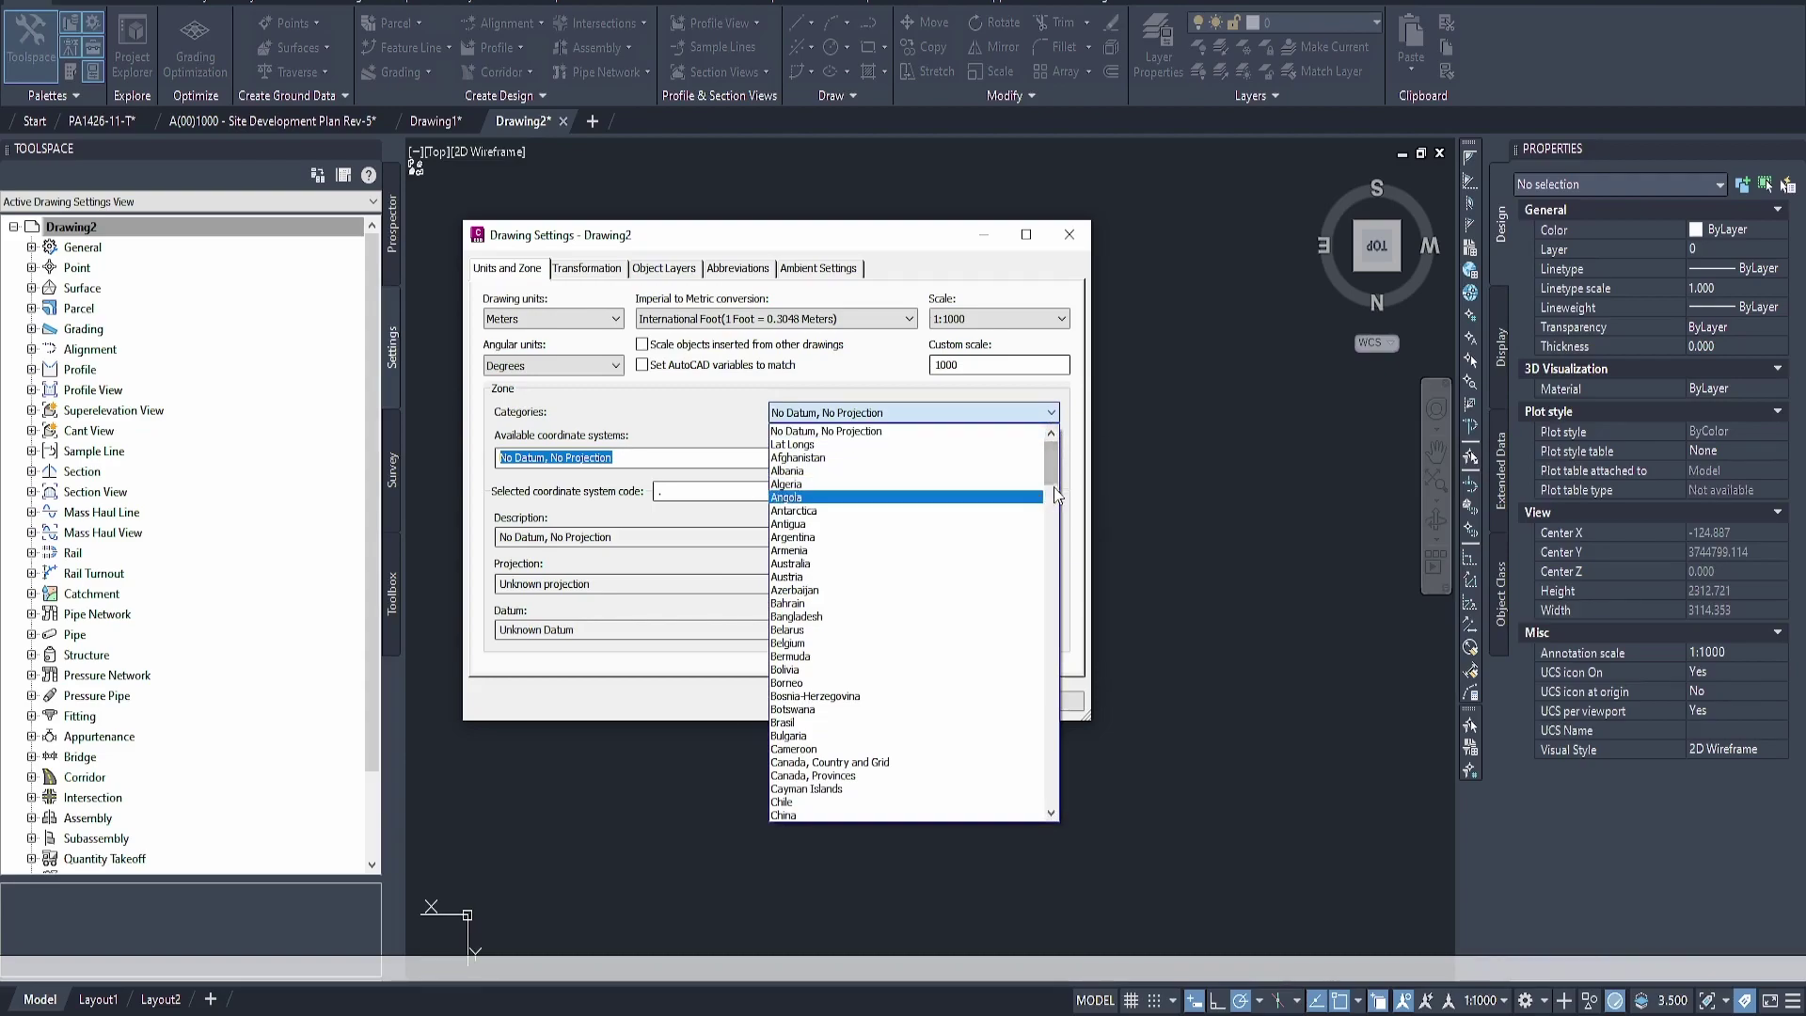
{"action": "scroll", "coordinate": [1025, 496], "scroll_direction": "down", "scroll_amount": 5}
{"action": "left_click_drag", "start_coordinate": [1052, 494], "coordinate": [1066, 668]}
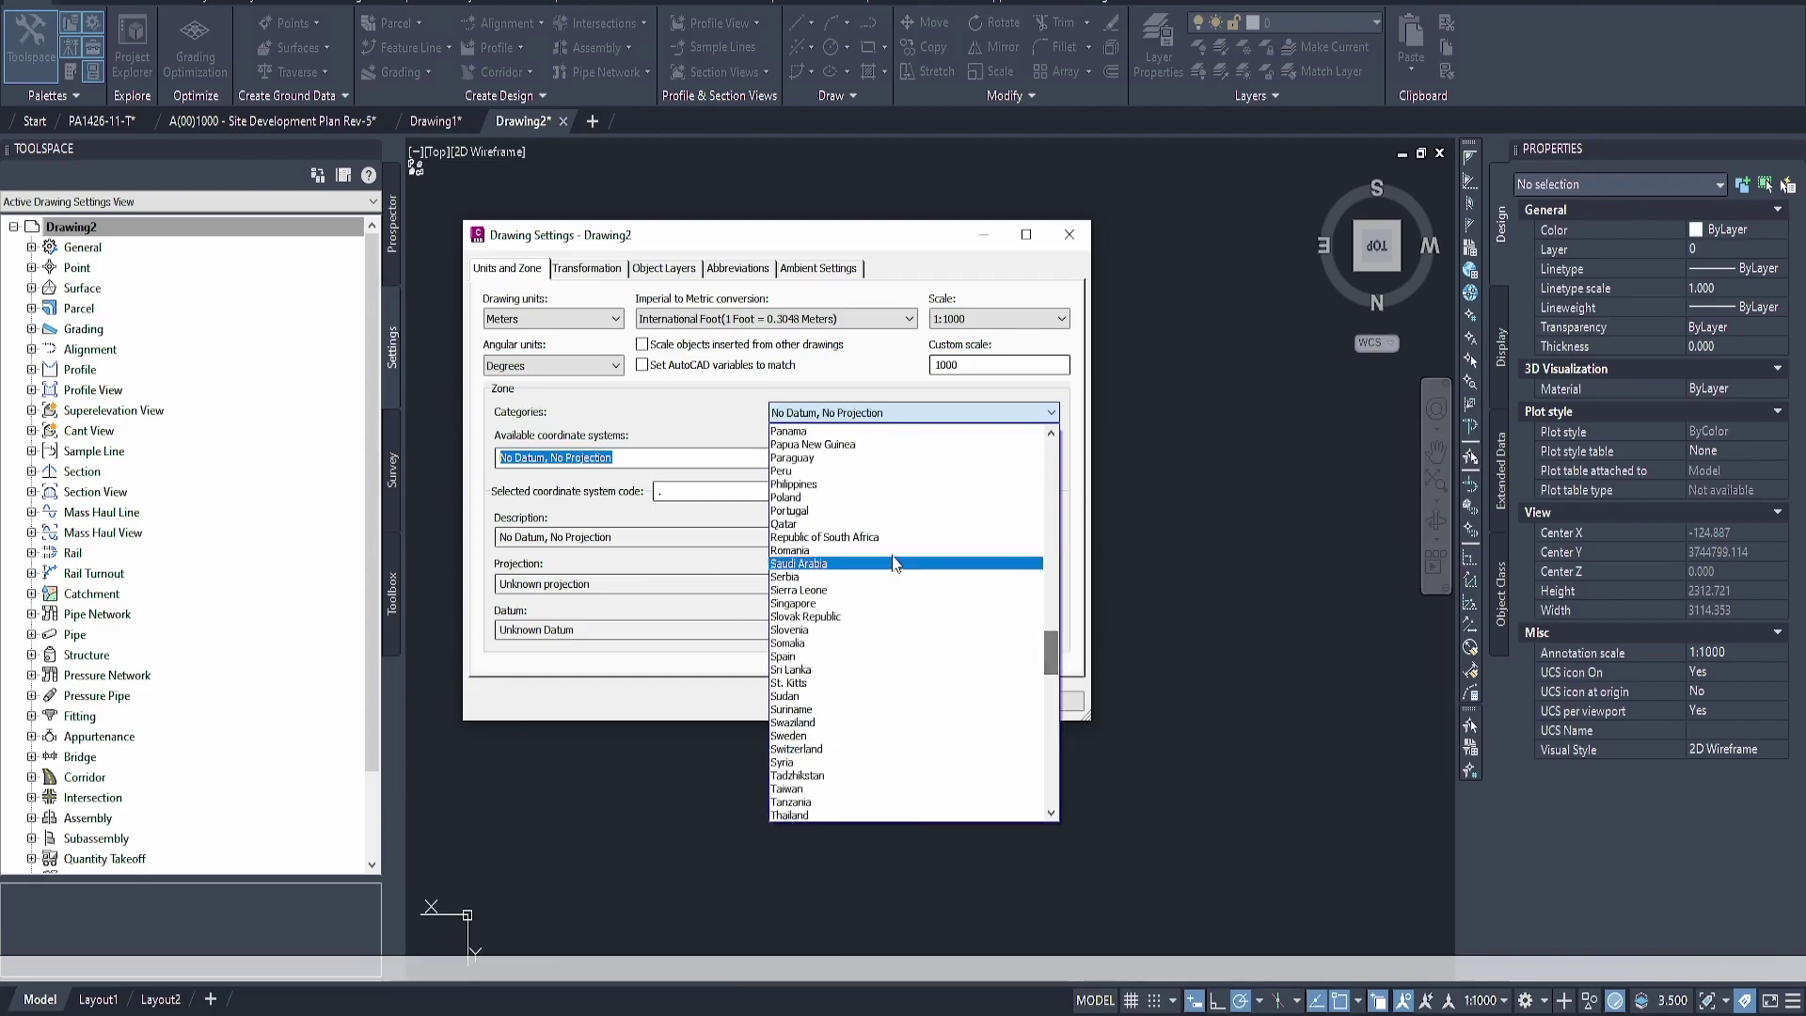
{"action": "left_click", "coordinate": [875, 537]}
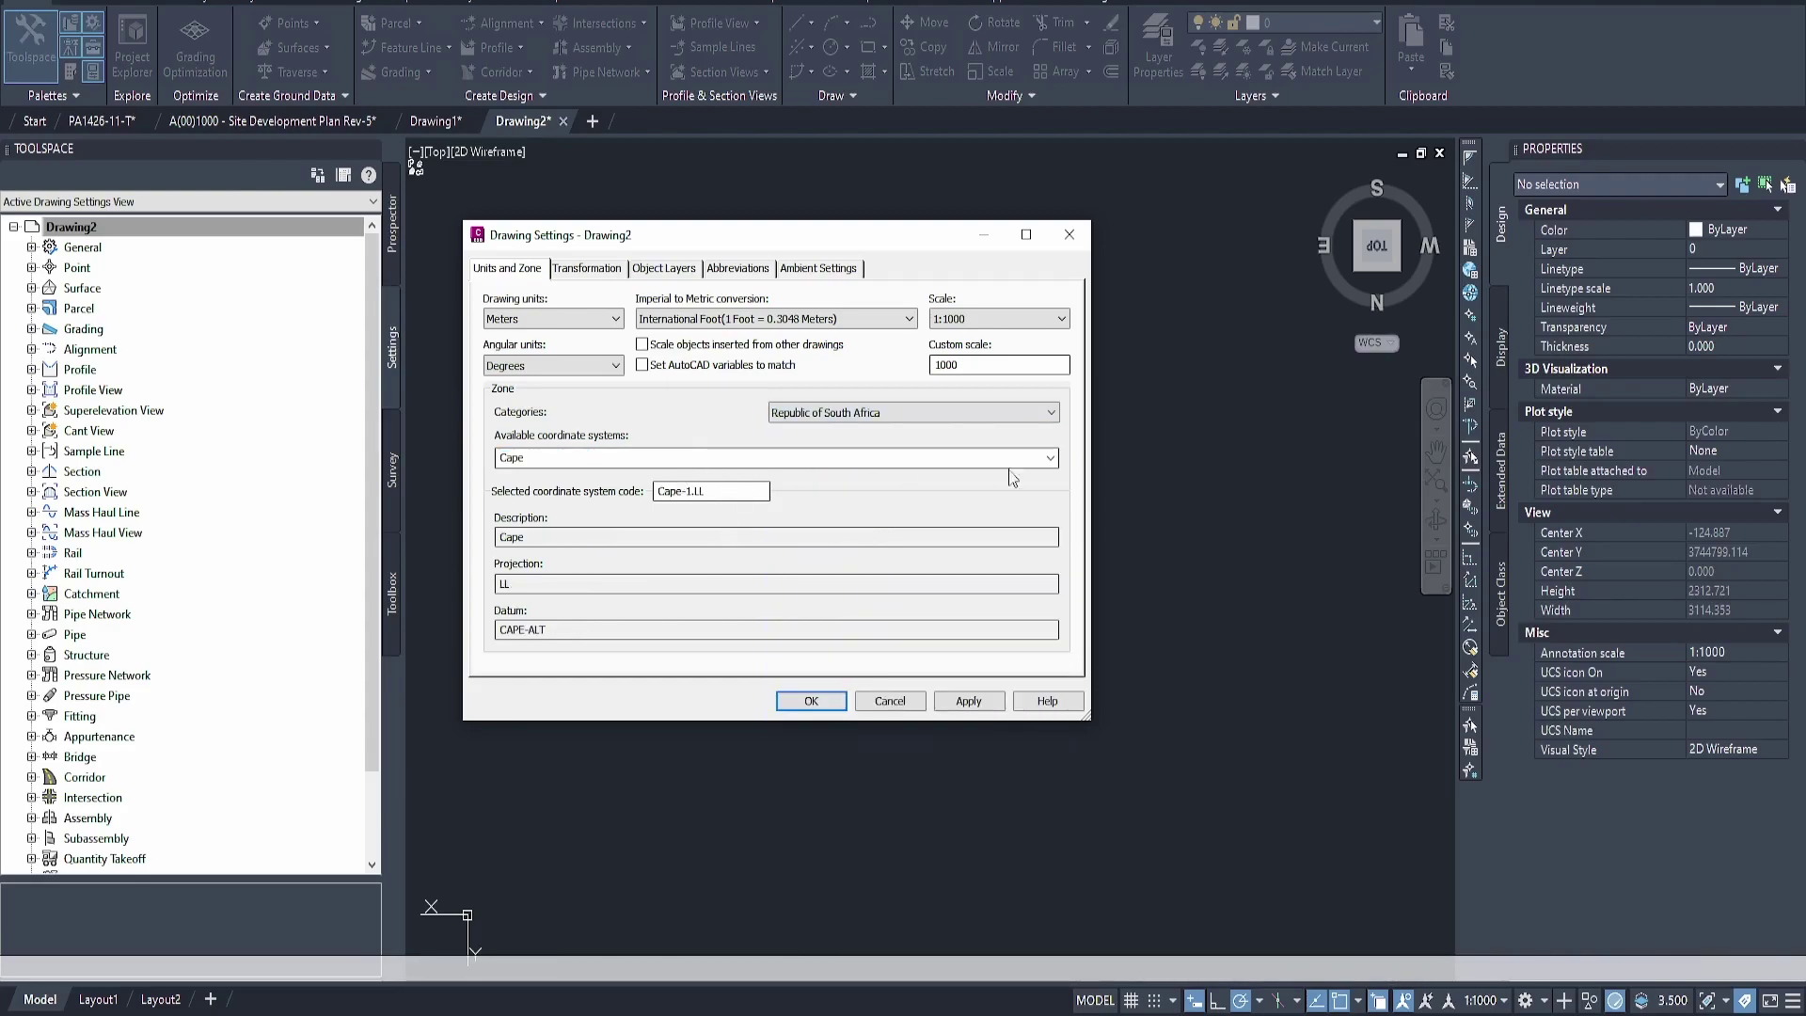
Assign the coordinate system Lo 19, South African Survey Grid, WGS84 datum; 18 to 20d E, and accept the drawing settings
{"action": "left_click", "coordinate": [1050, 457]}
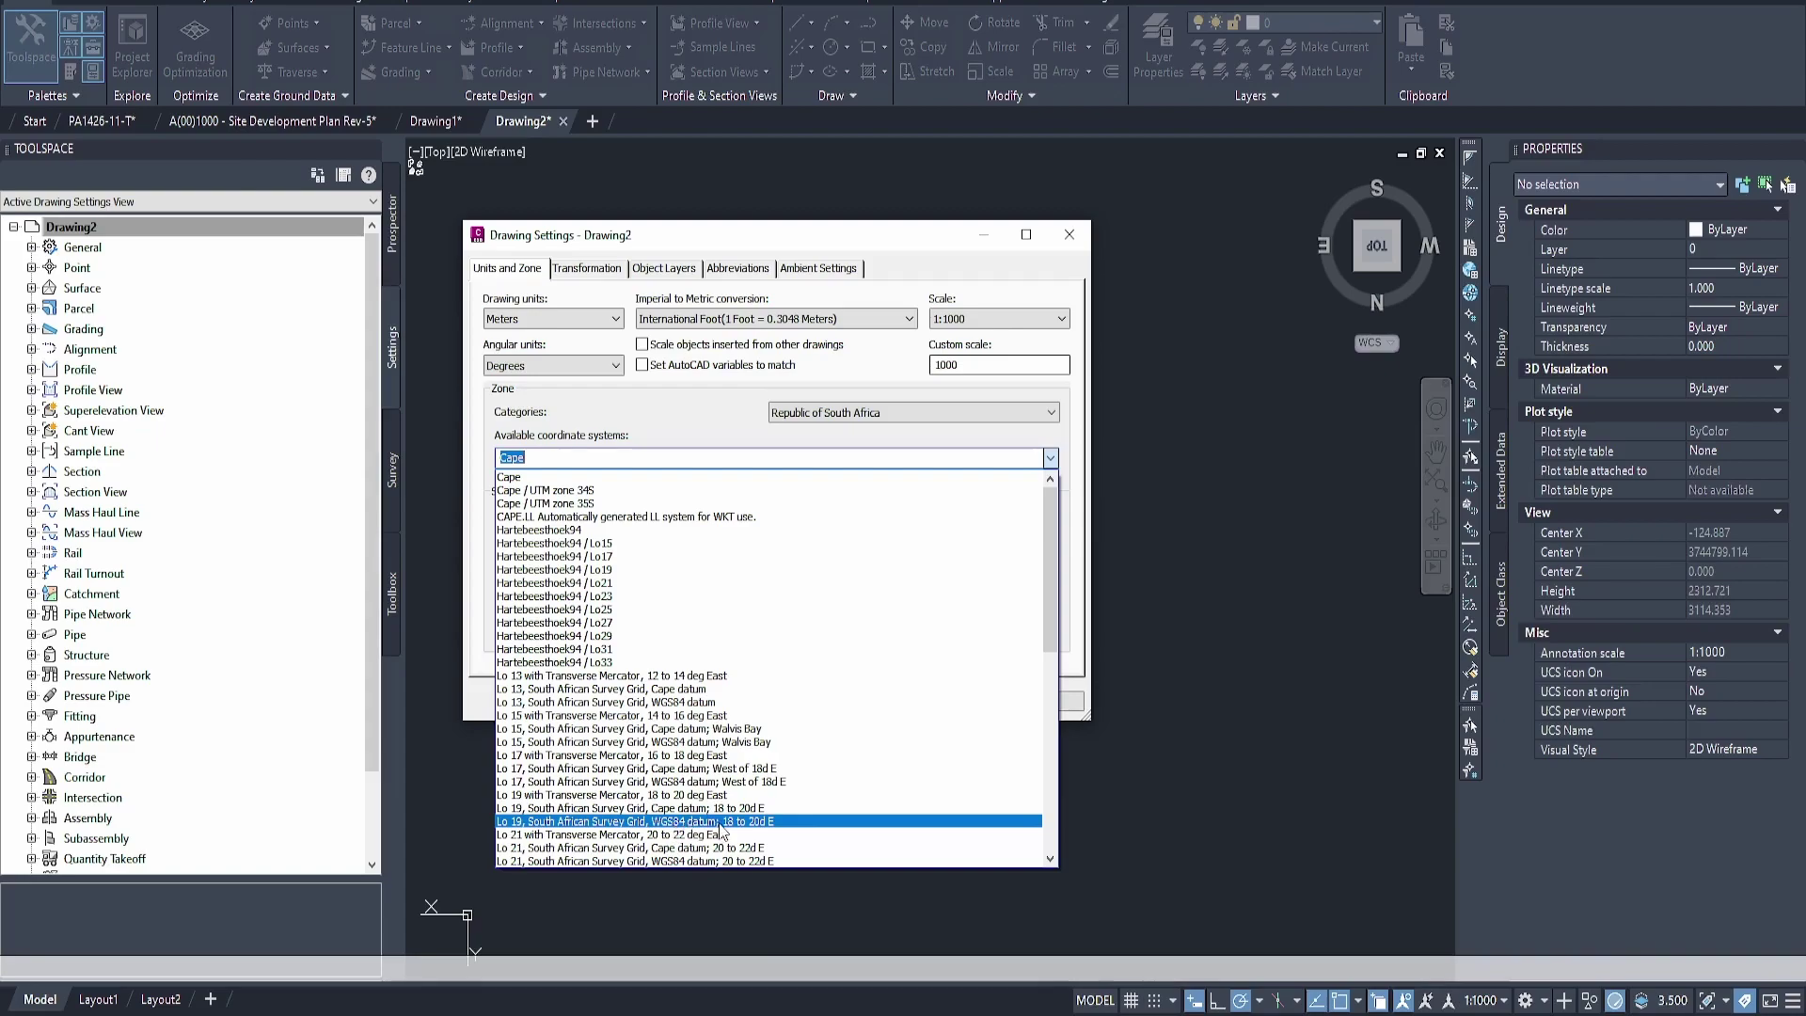
{"action": "left_click", "coordinate": [788, 824]}
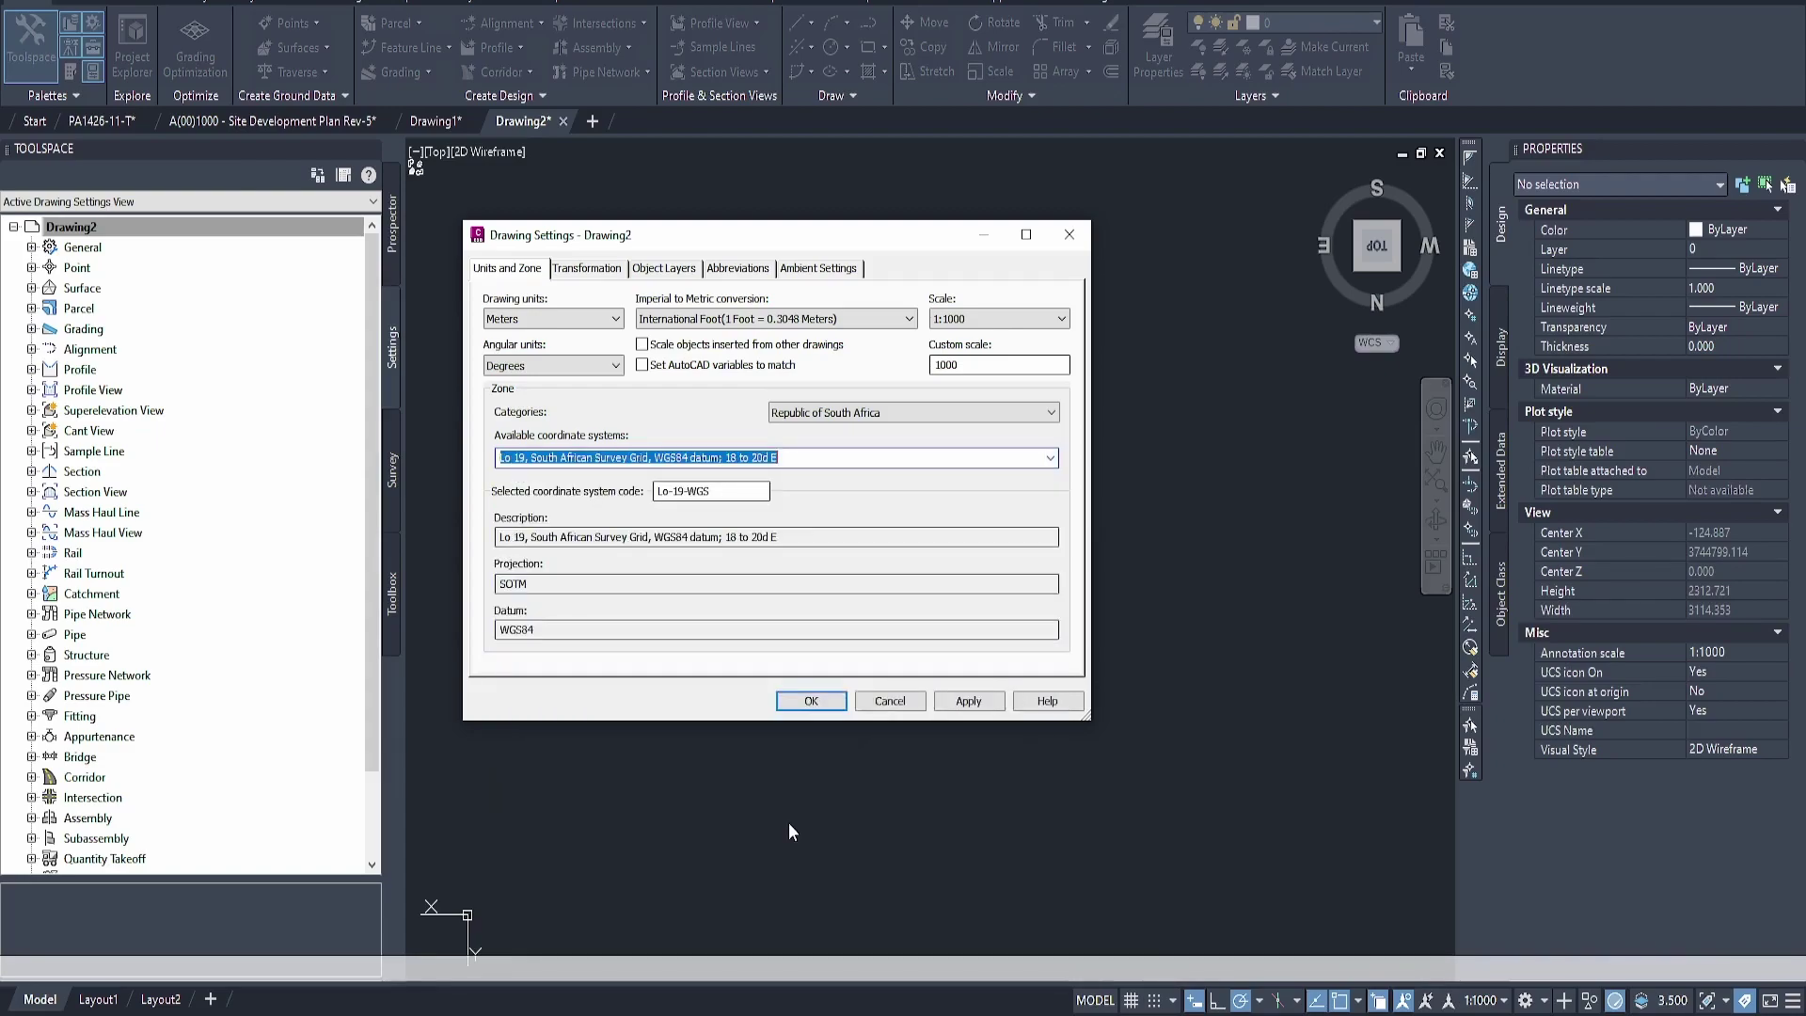
{"action": "left_click", "coordinate": [811, 701]}
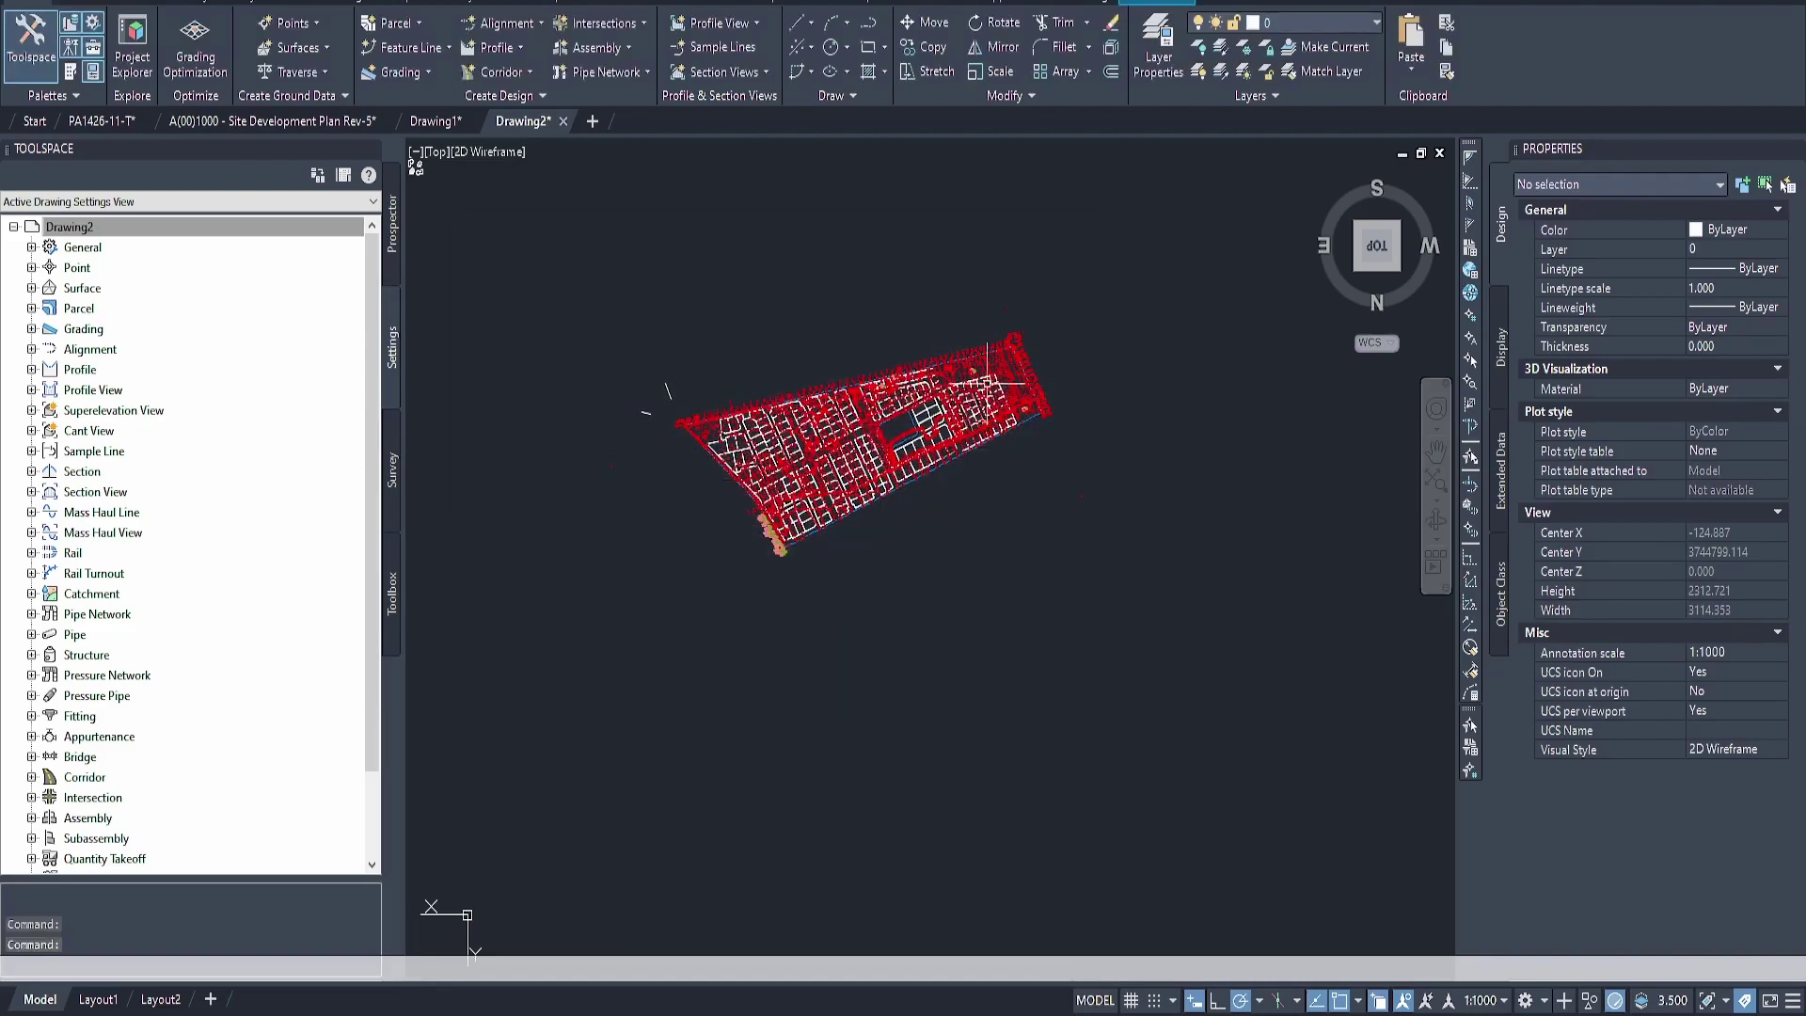
Turn on the aerial online map for Drawing2 and agree to use Online Map Data
{"action": "left_click", "coordinate": [1161, 5]}
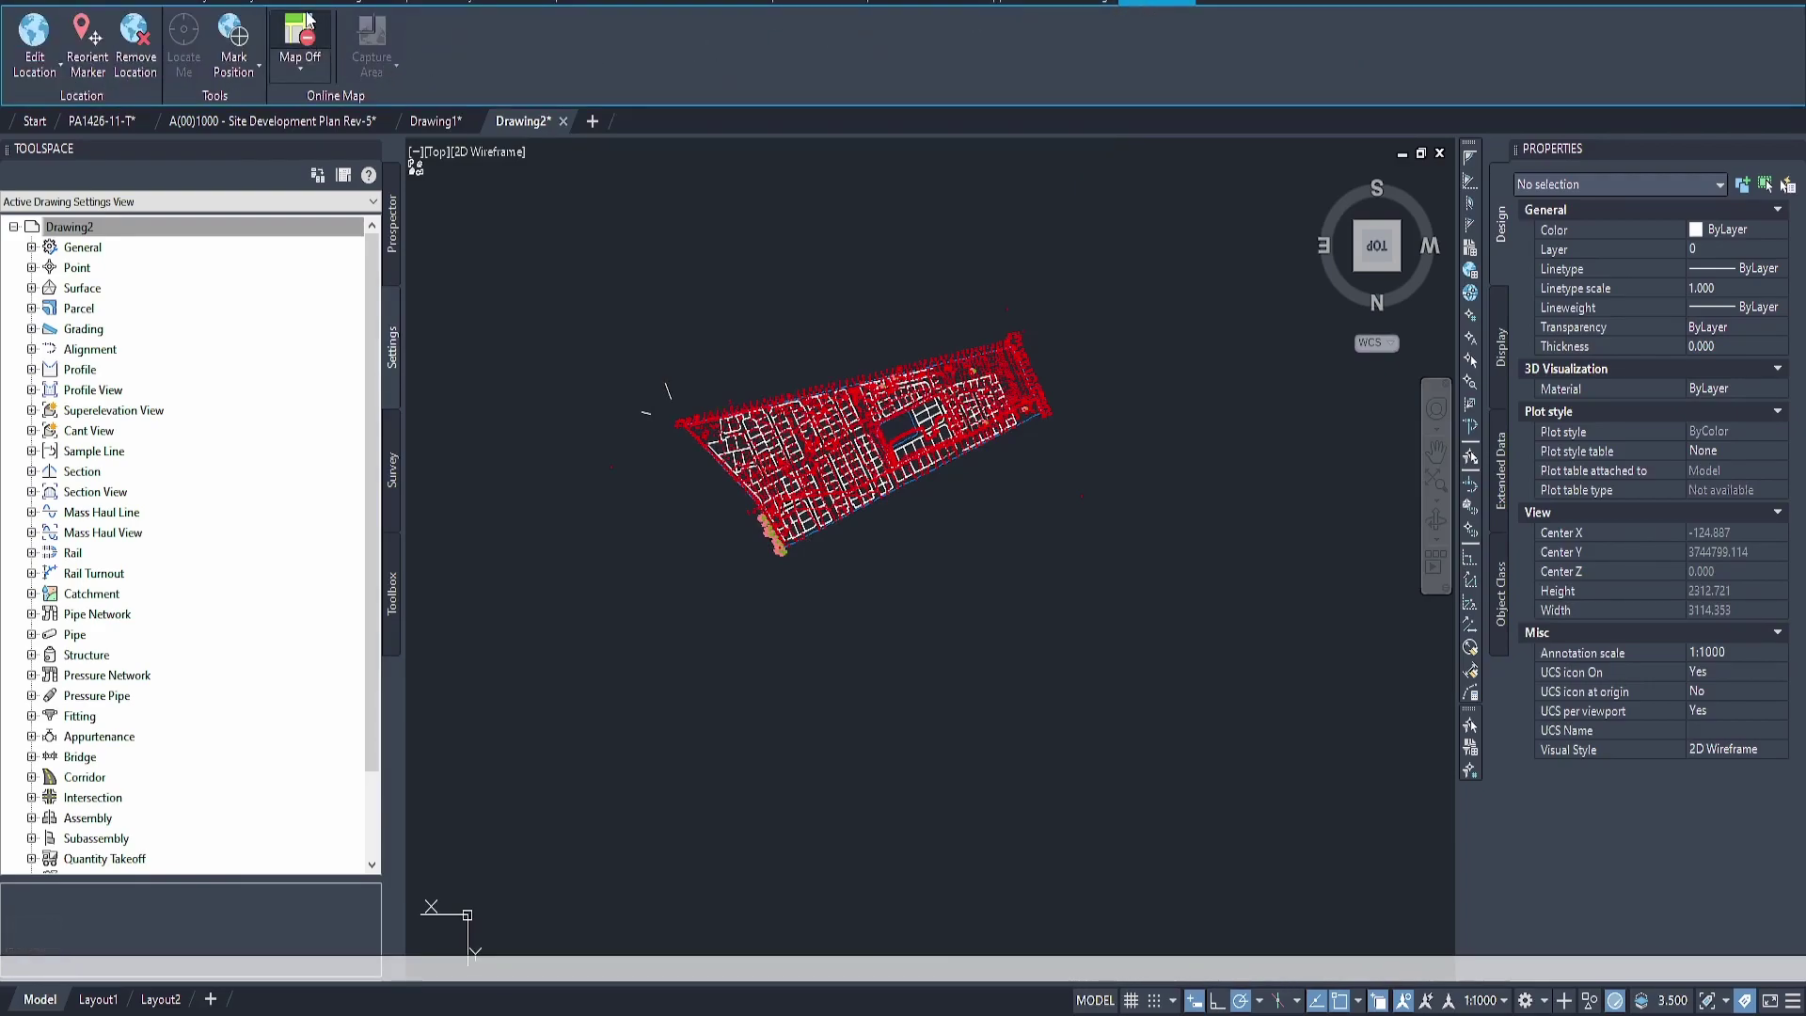
{"action": "left_click", "coordinate": [313, 70]}
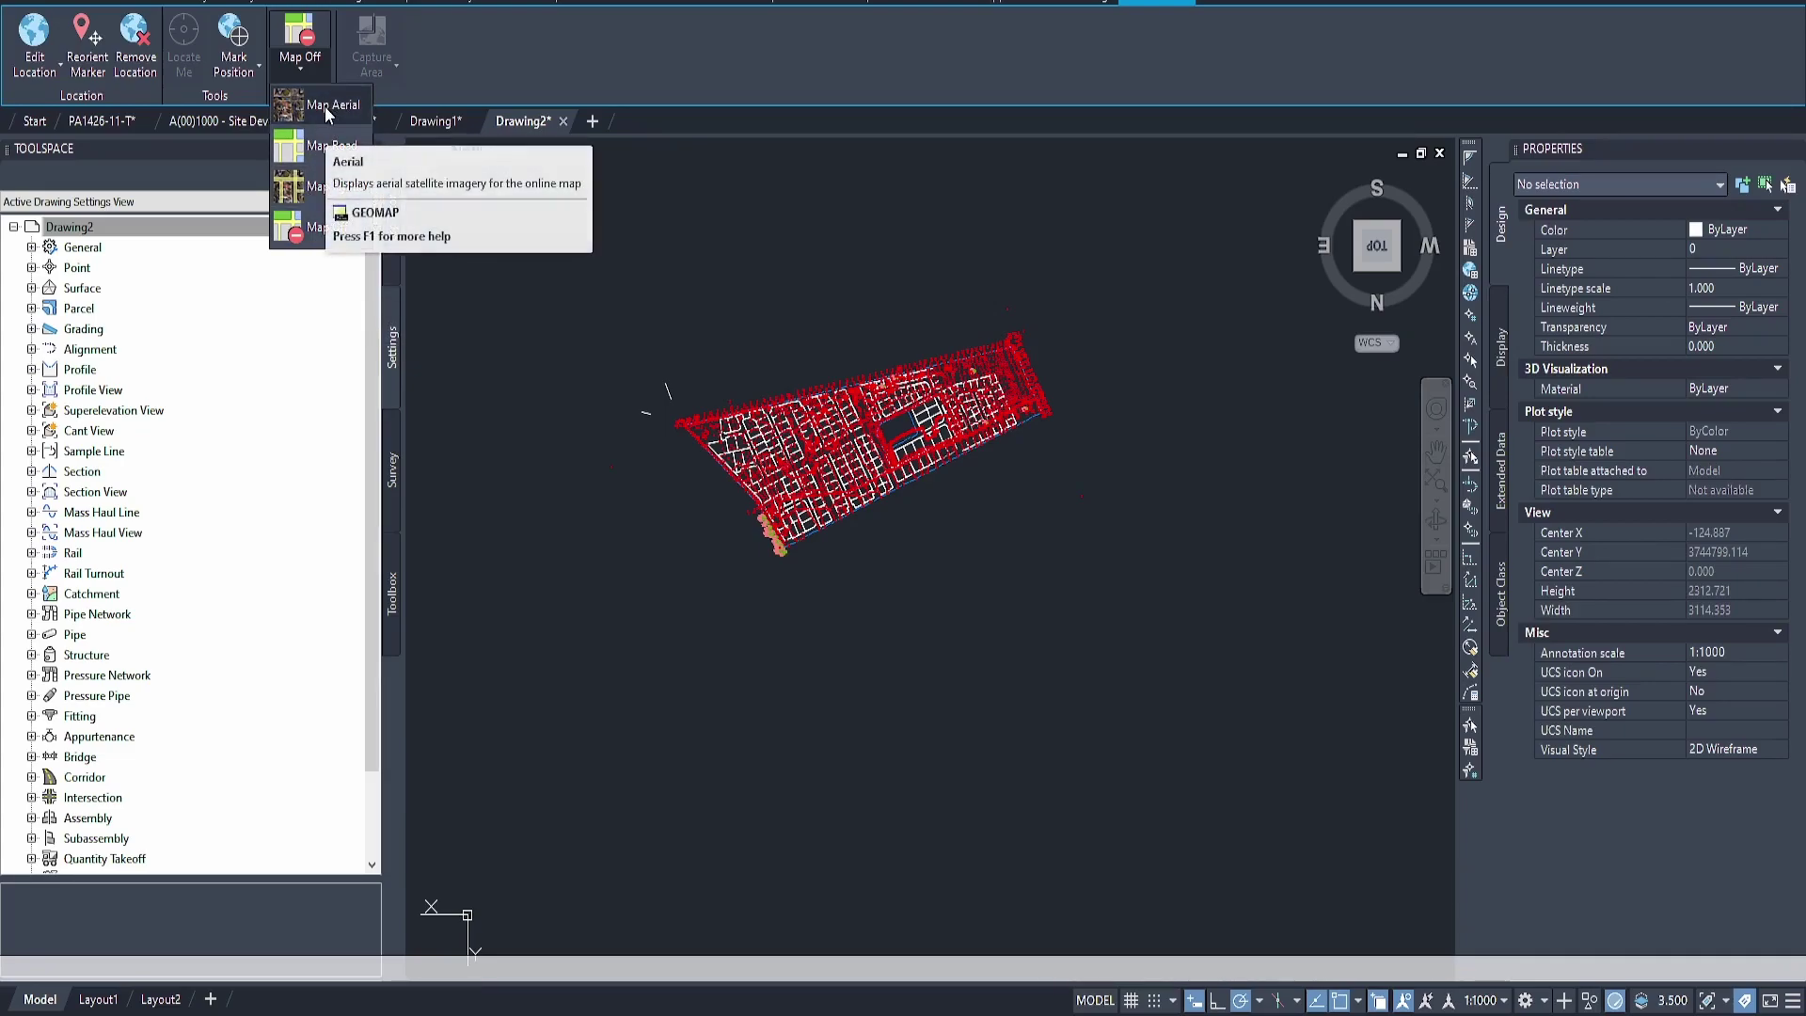
{"action": "left_click", "coordinate": [338, 144]}
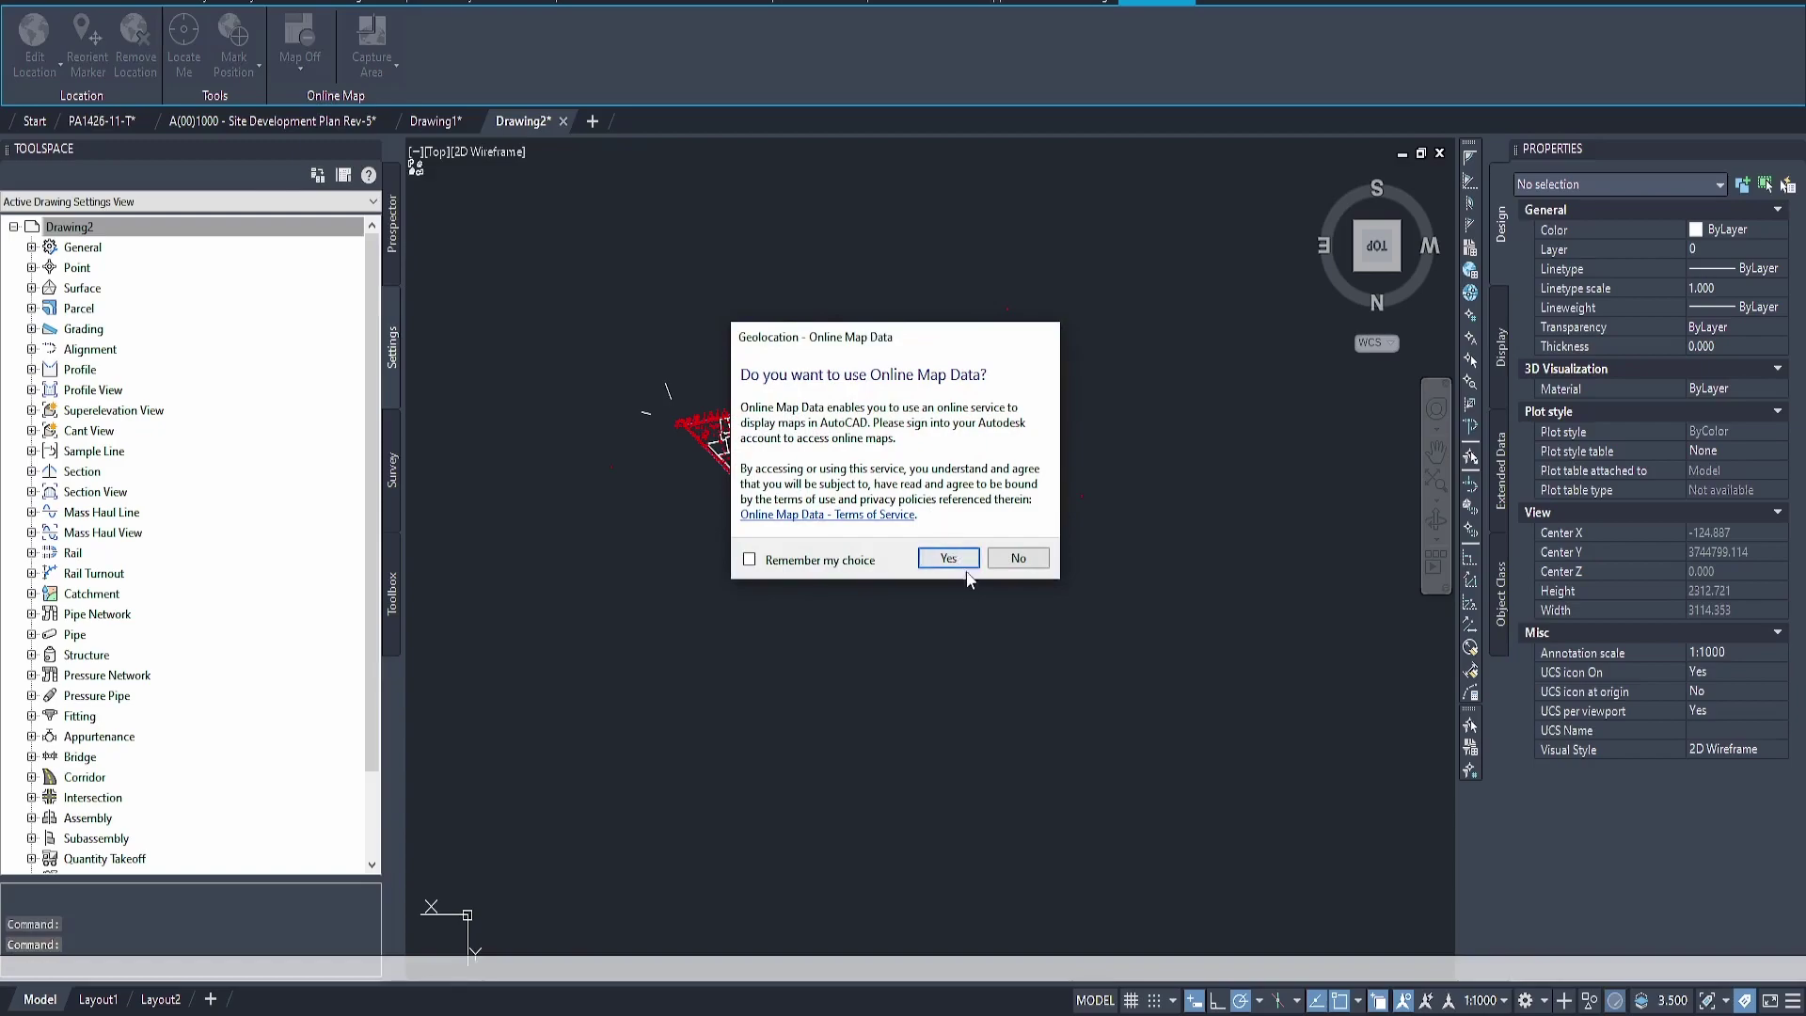
{"action": "left_click", "coordinate": [958, 561]}
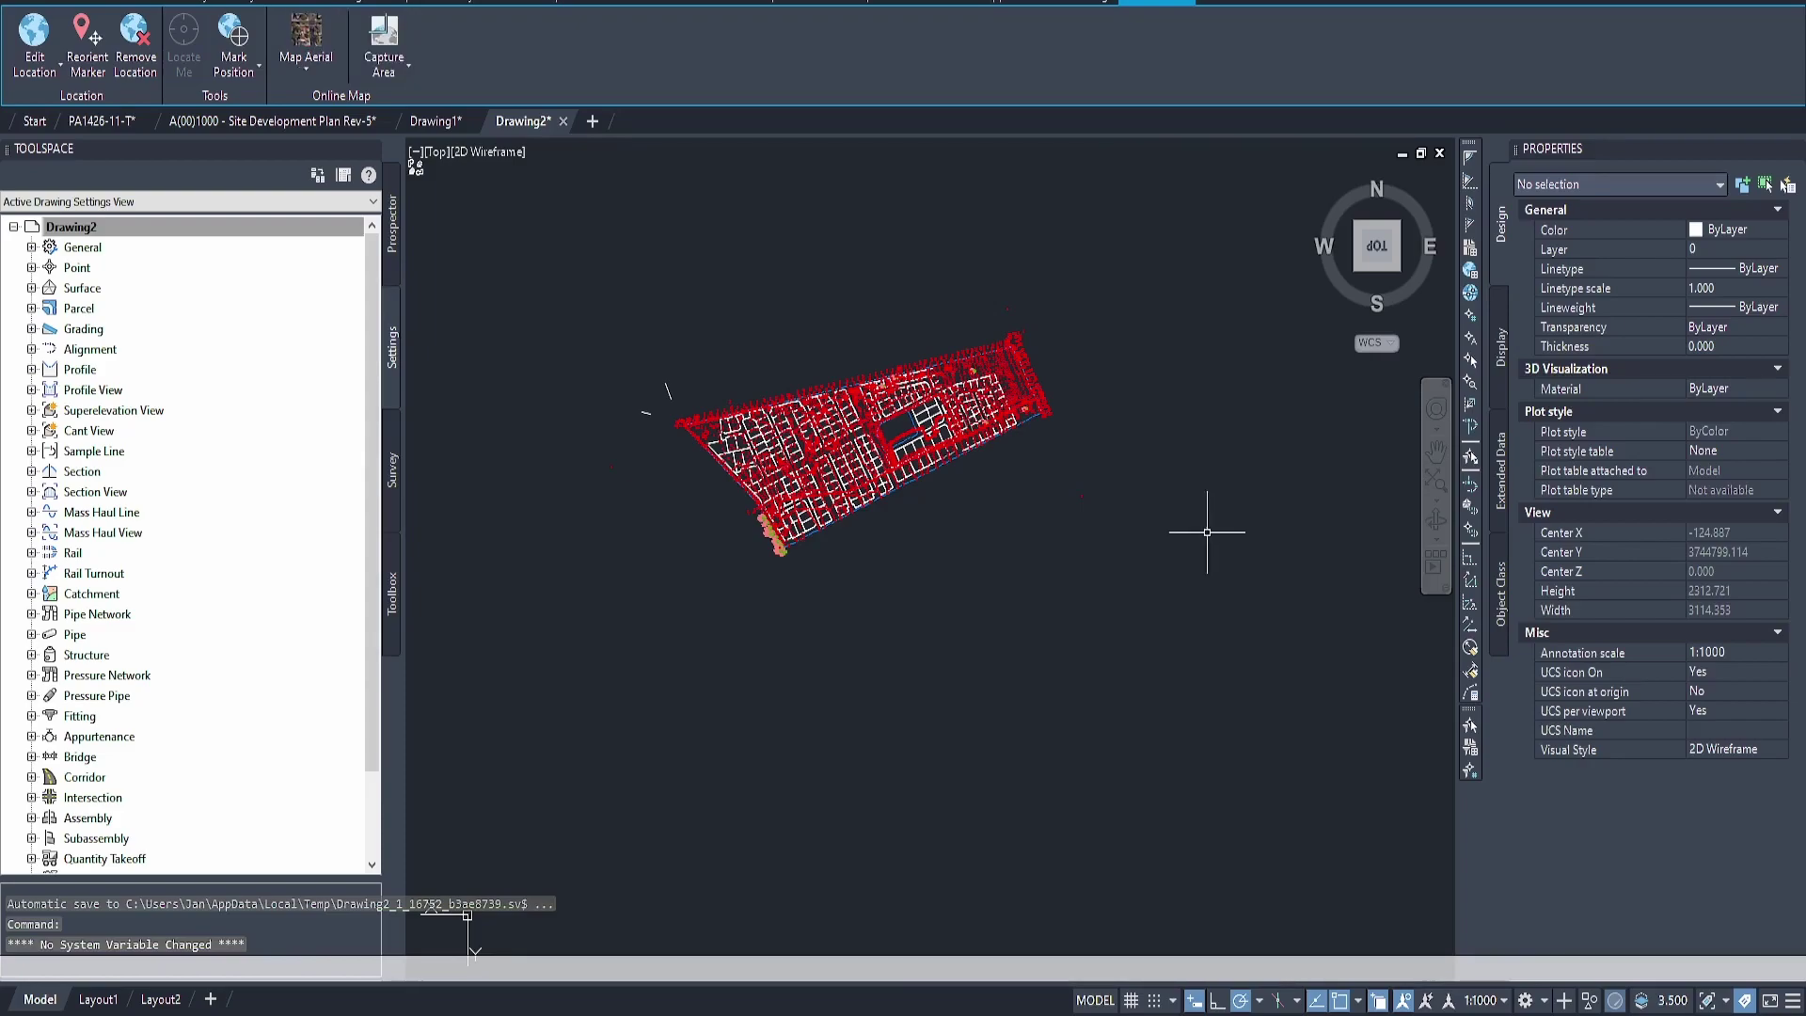
Examine how the survey points and plot layout line up with the roads, dam and vegetation on the aerial imagery
{"action": "scroll", "coordinate": [1246, 607], "scroll_direction": "down", "scroll_amount": 2}
{"action": "scroll", "coordinate": [1057, 512], "scroll_direction": "up", "scroll_amount": 10}
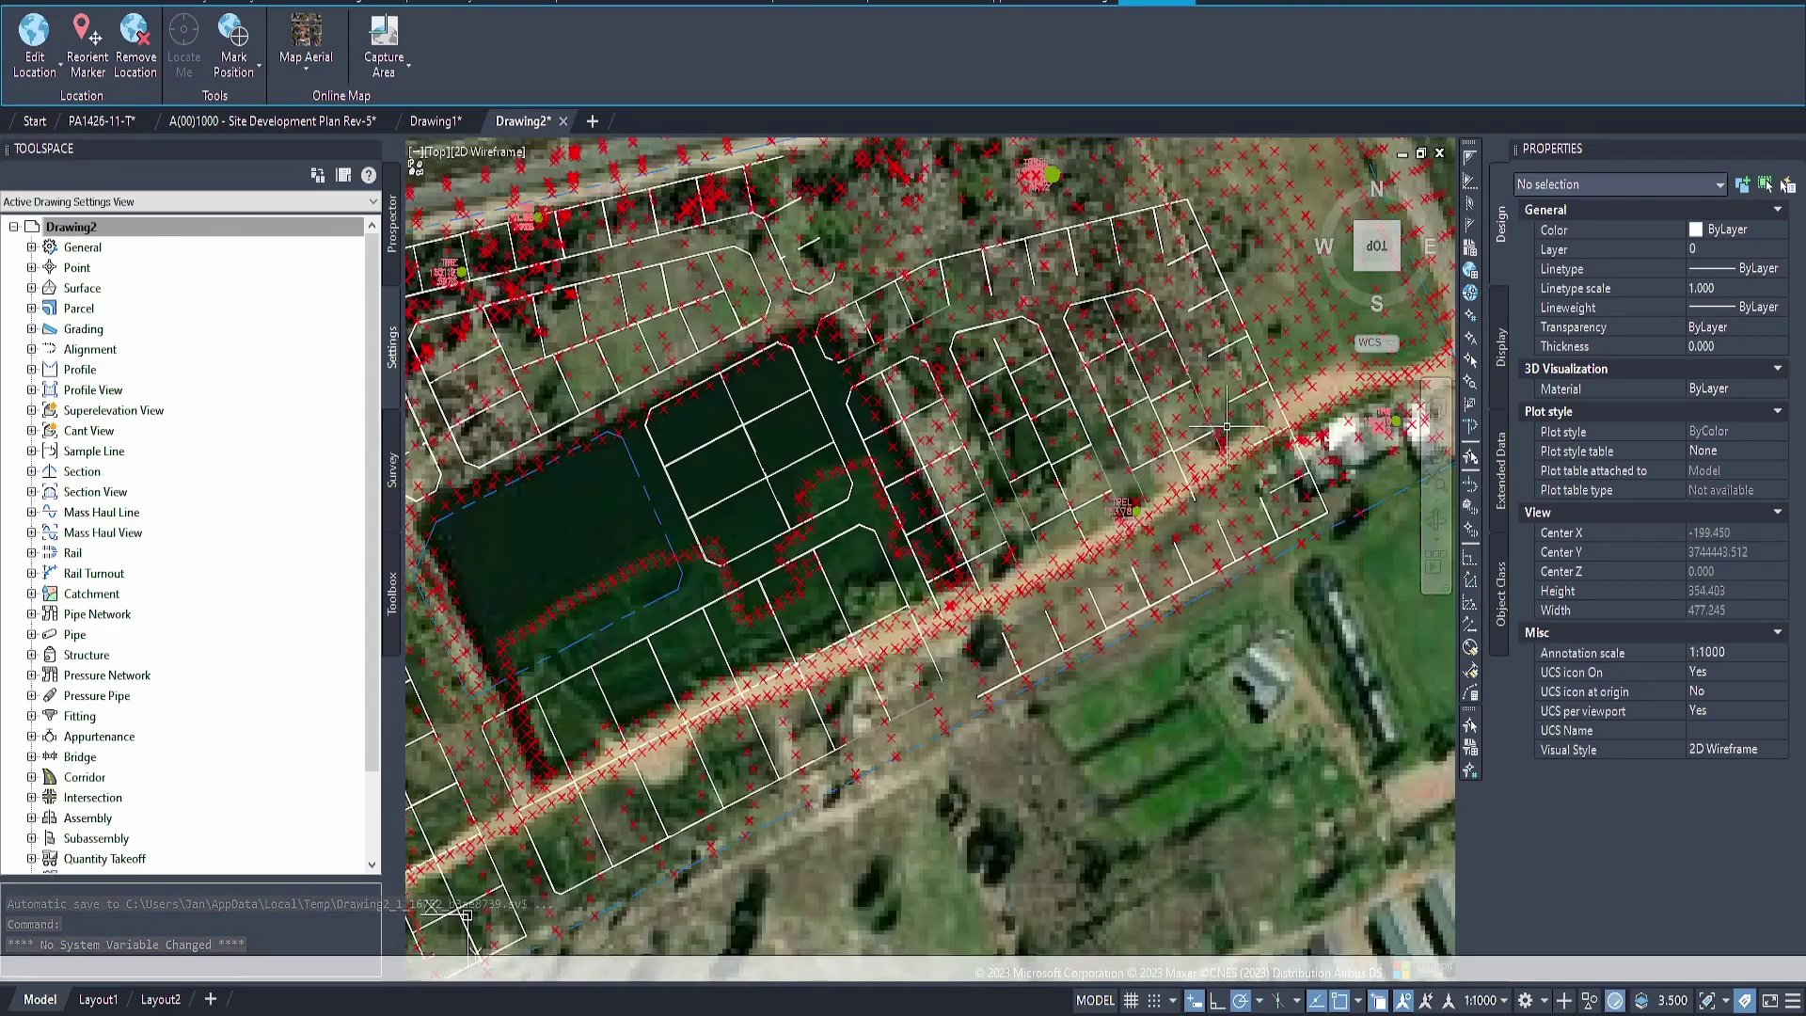
{"action": "middle_click_drag", "start_coordinate": [1226, 426], "coordinate": [988, 593]}
{"action": "middle_click_drag", "start_coordinate": [1011, 440], "coordinate": [986, 517]}
{"action": "middle_click_drag", "start_coordinate": [1195, 727], "coordinate": [1416, 509]}
{"action": "middle_click_drag", "start_coordinate": [844, 744], "coordinate": [1140, 480]}
{"action": "middle_click_drag", "start_coordinate": [658, 777], "coordinate": [976, 581]}
{"action": "middle_click_drag", "start_coordinate": [816, 750], "coordinate": [1123, 573]}
{"action": "middle_click_drag", "start_coordinate": [474, 392], "coordinate": [766, 669]}
{"action": "middle_click_drag", "start_coordinate": [623, 446], "coordinate": [797, 658]}
{"action": "middle_click_drag", "start_coordinate": [1201, 340], "coordinate": [932, 415]}
{"action": "middle_click_drag", "start_coordinate": [1092, 363], "coordinate": [912, 319]}
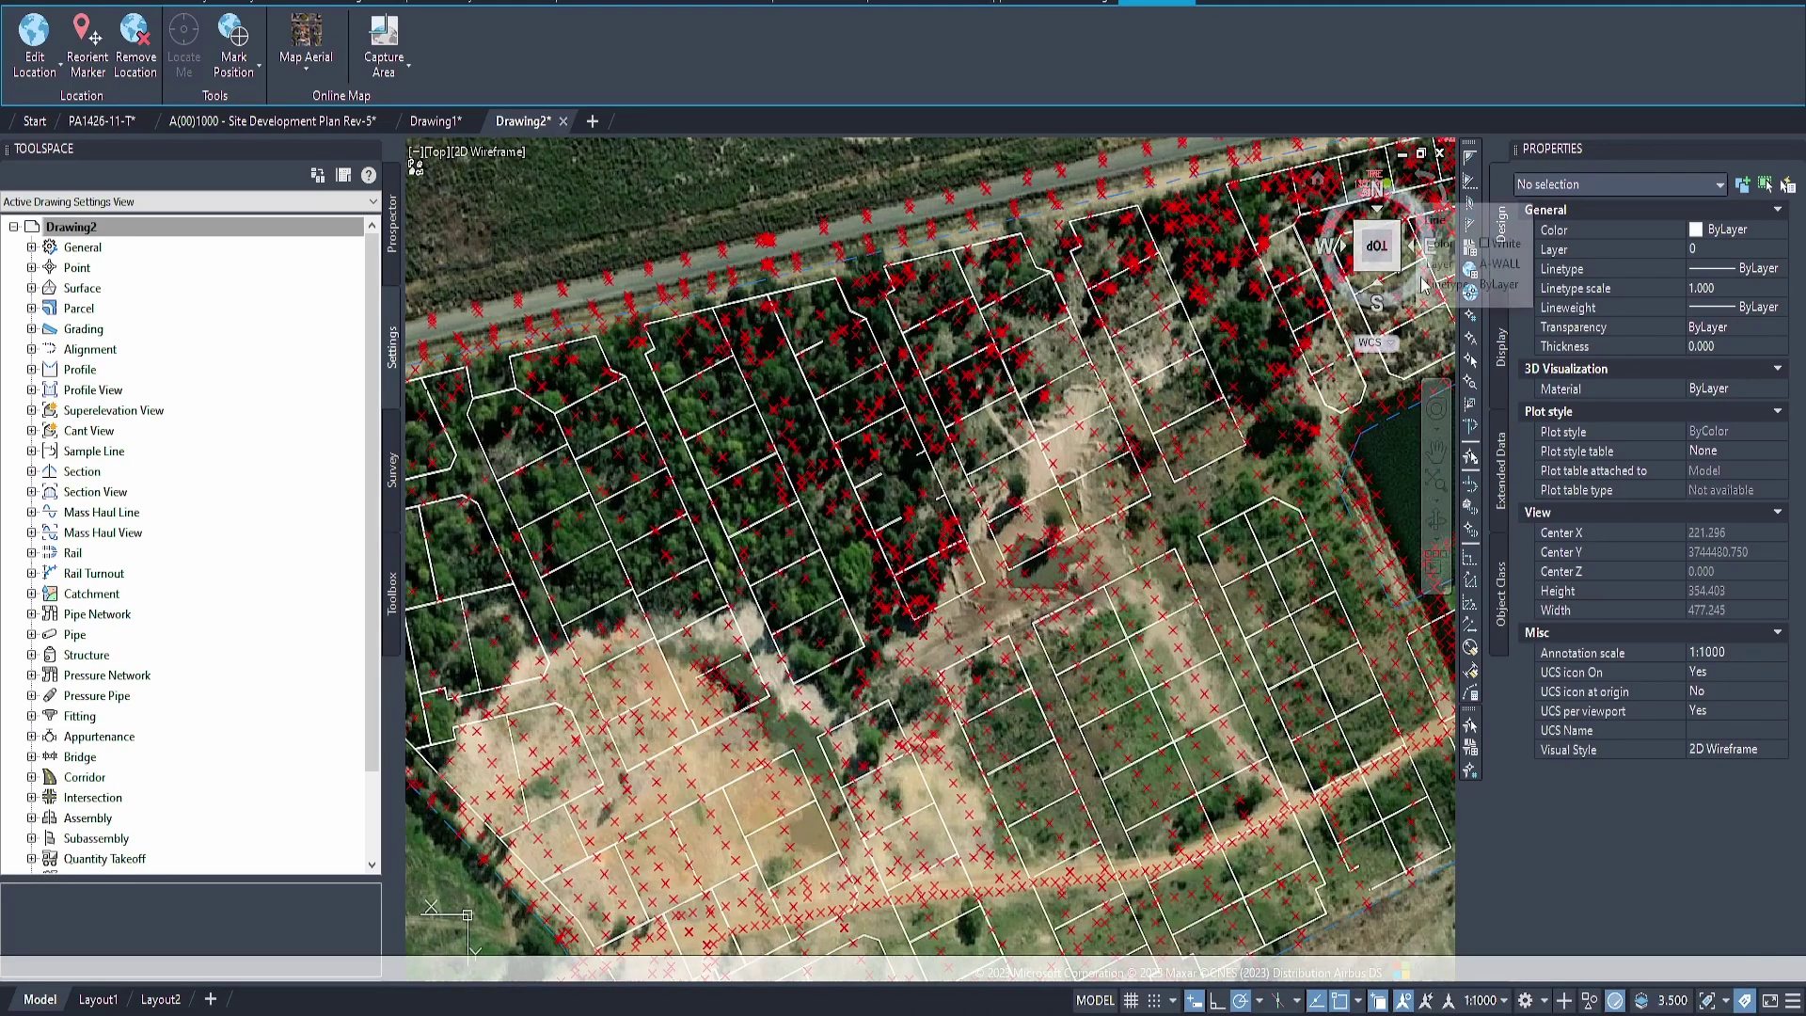
{"action": "scroll", "coordinate": [1122, 545], "scroll_direction": "down", "scroll_amount": 5}
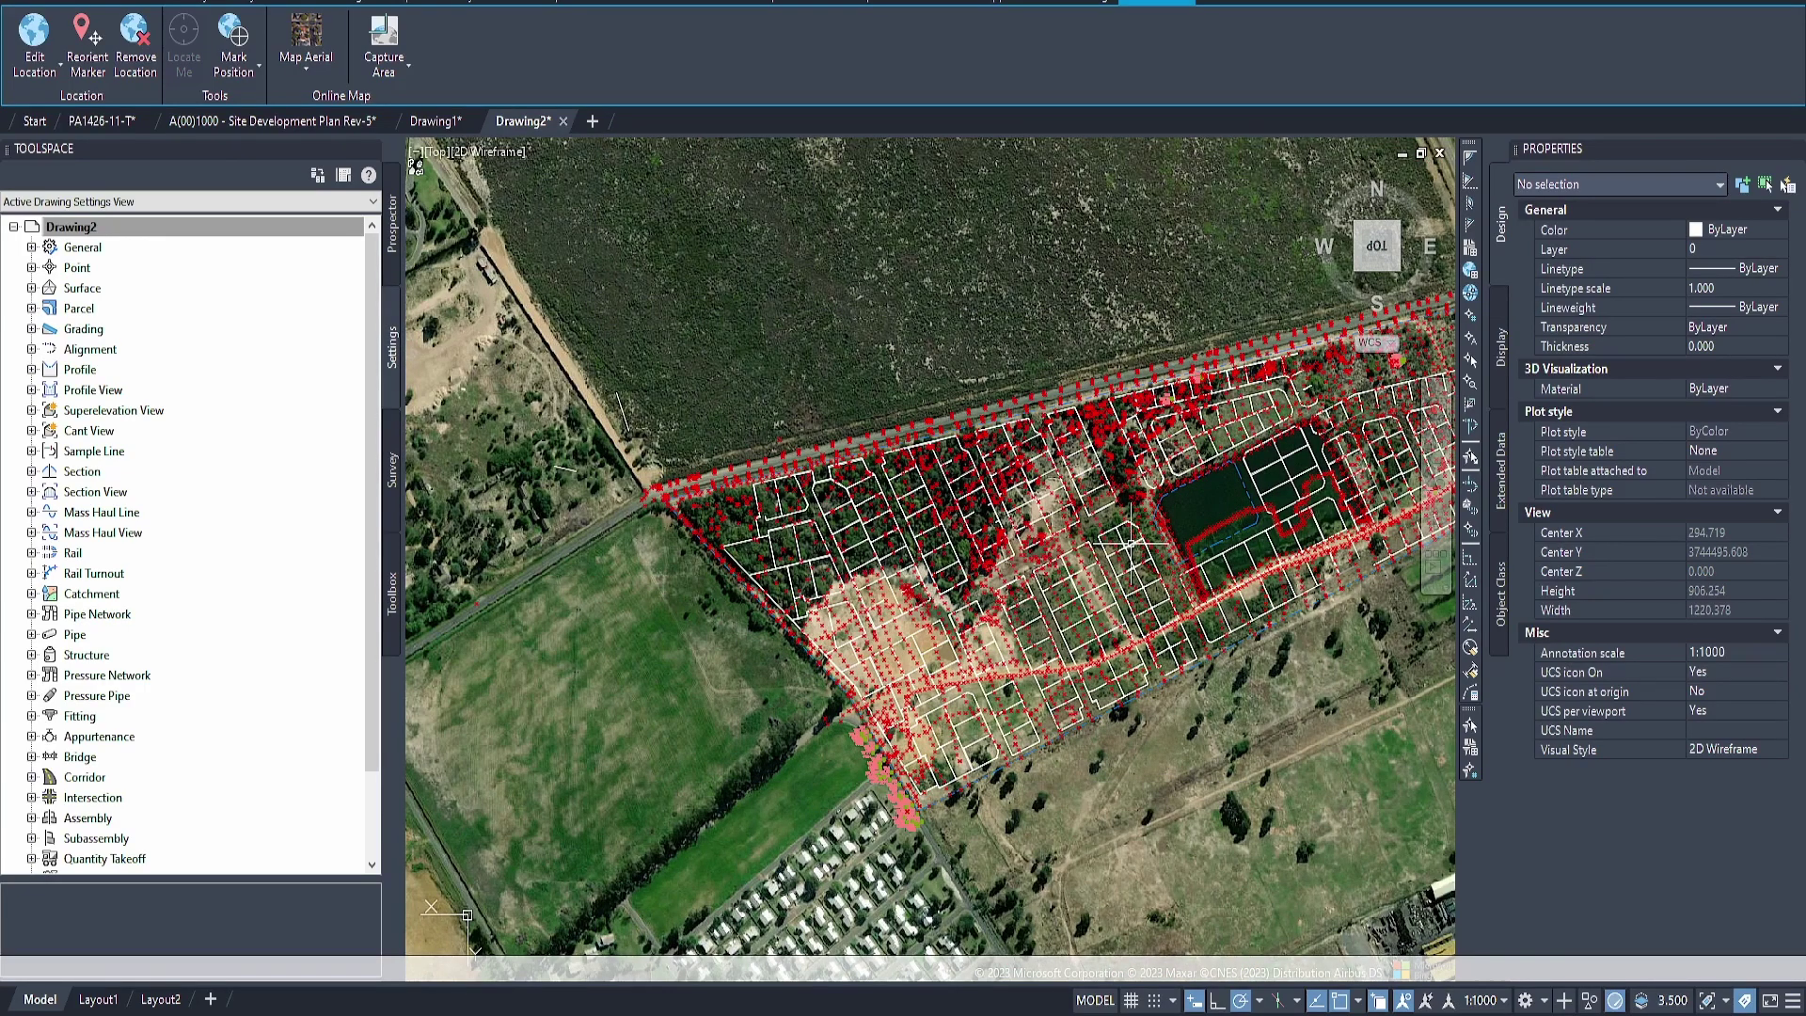
{"action": "middle_click_drag", "start_coordinate": [1129, 543], "coordinate": [753, 564]}
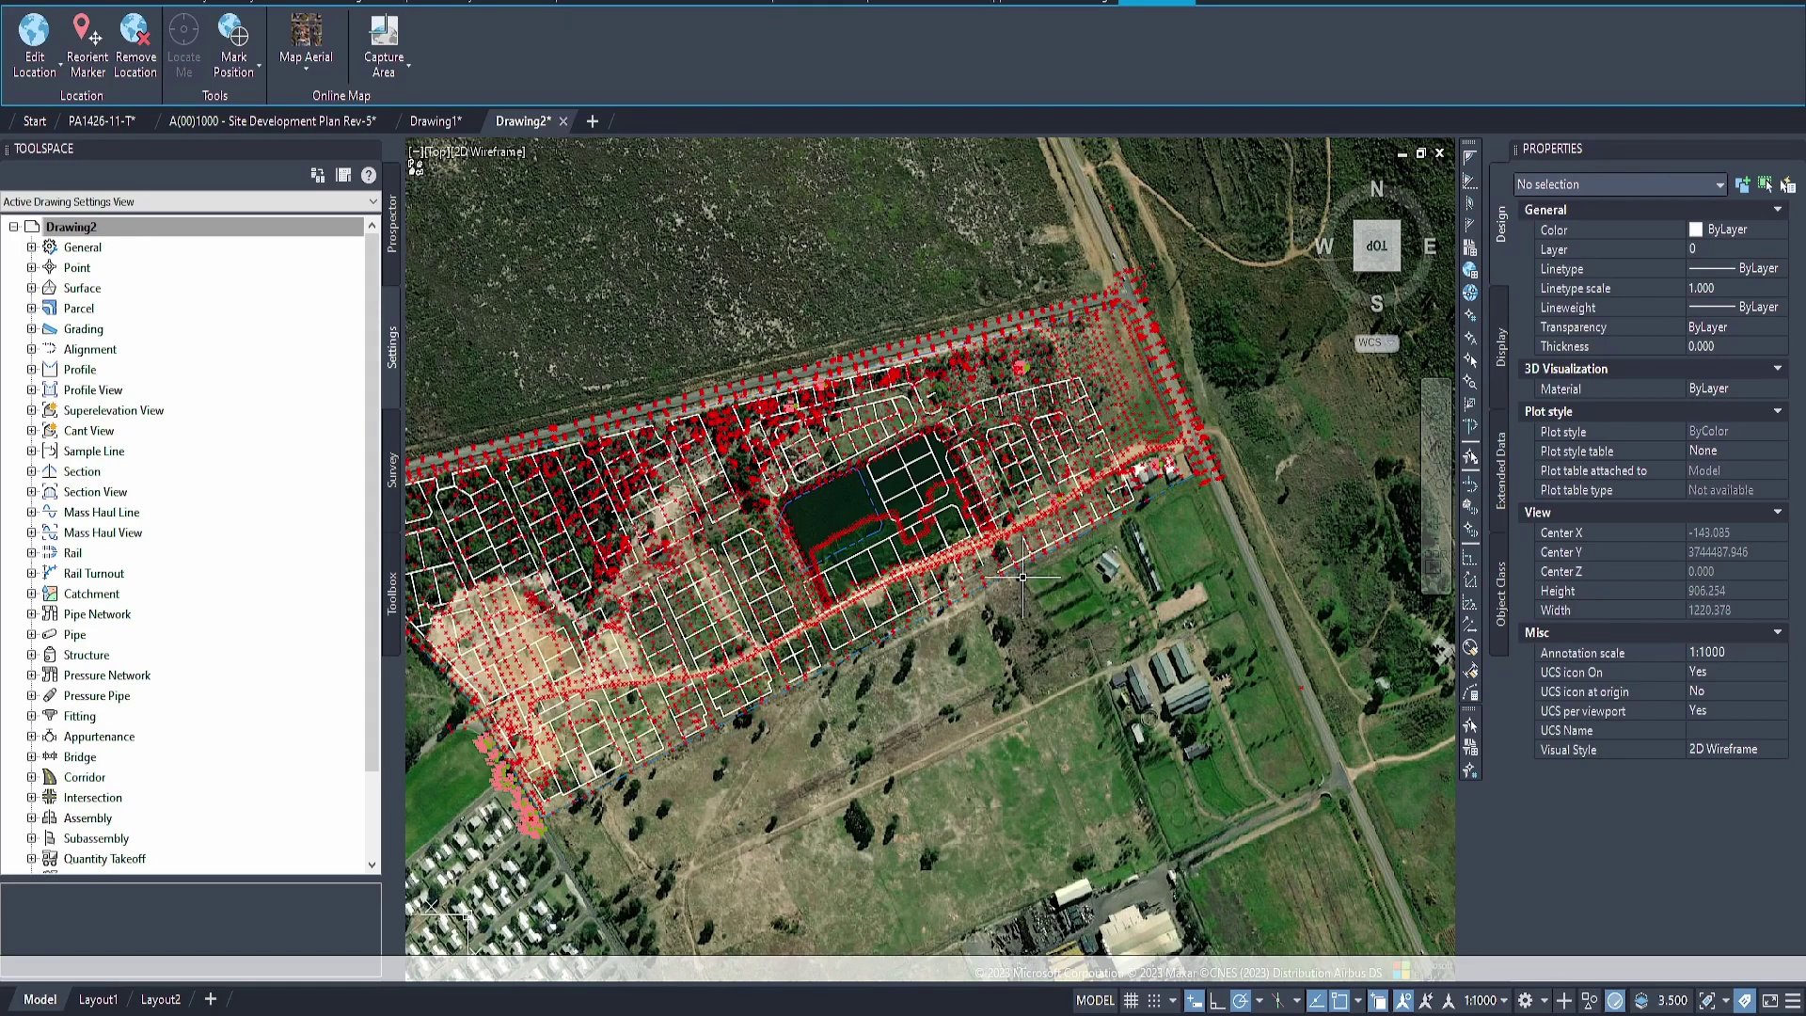
{"action": "middle_click_drag", "start_coordinate": [931, 630], "coordinate": [984, 475]}
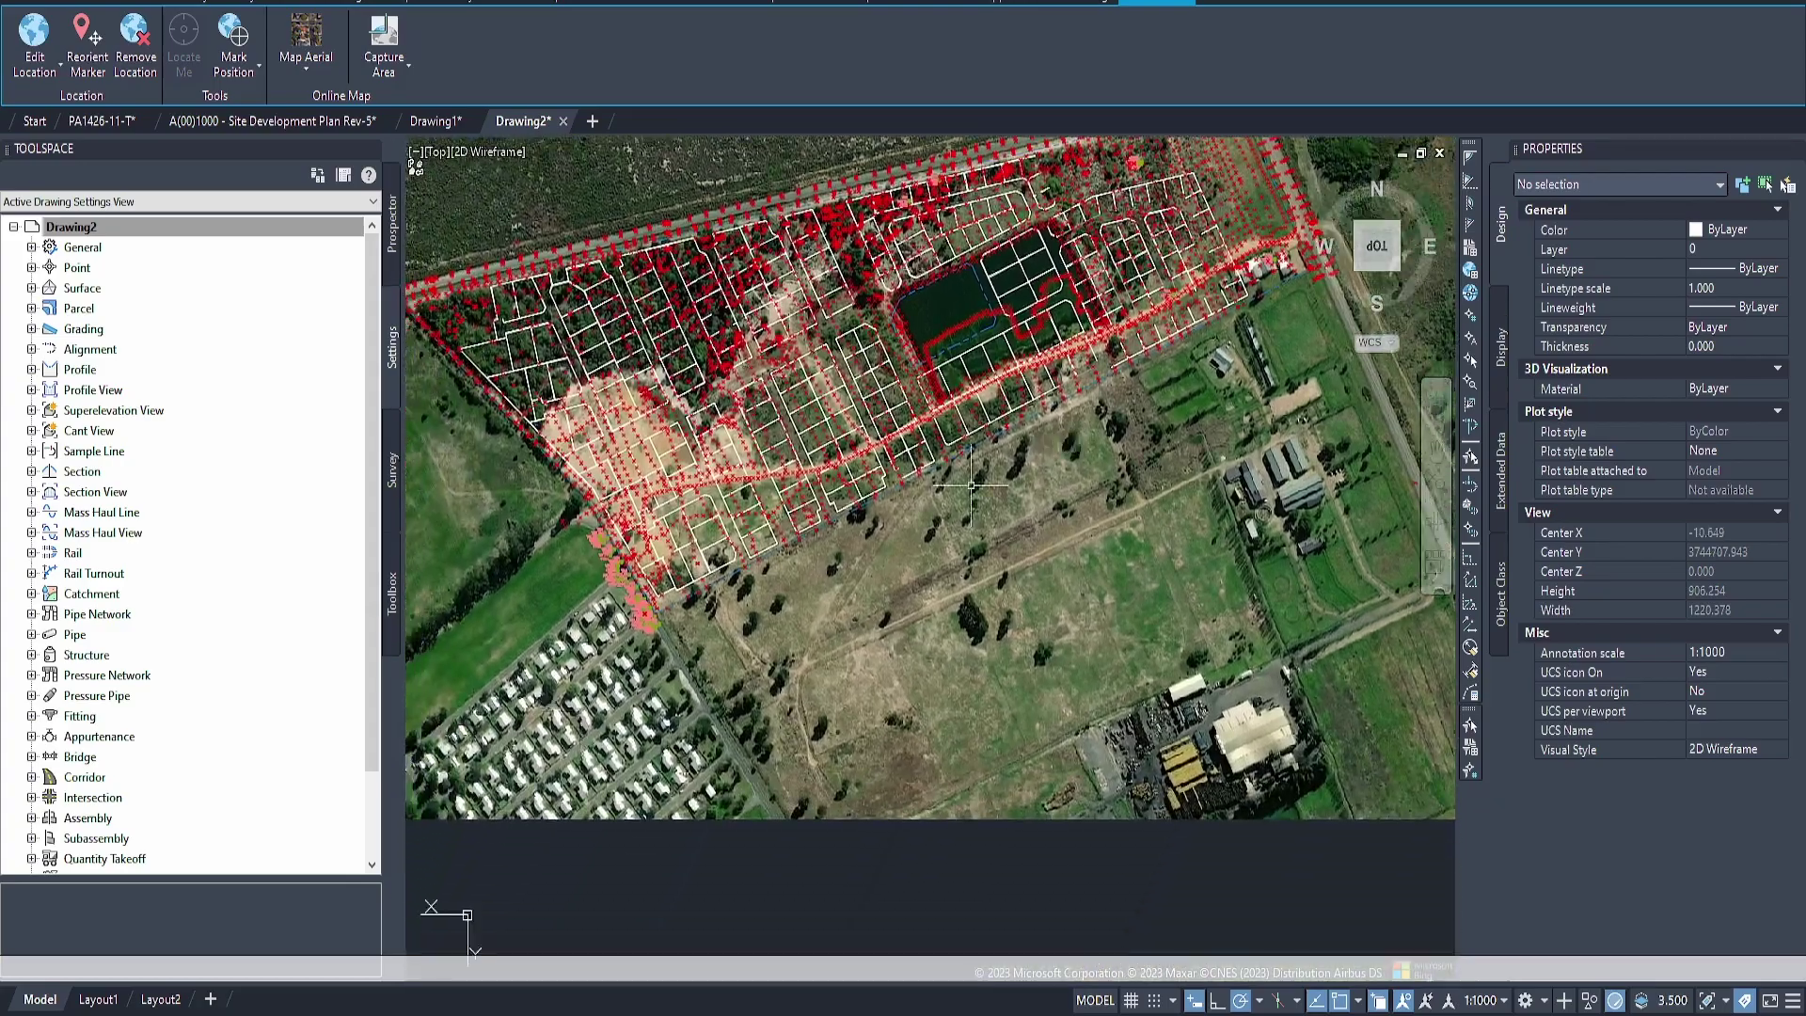